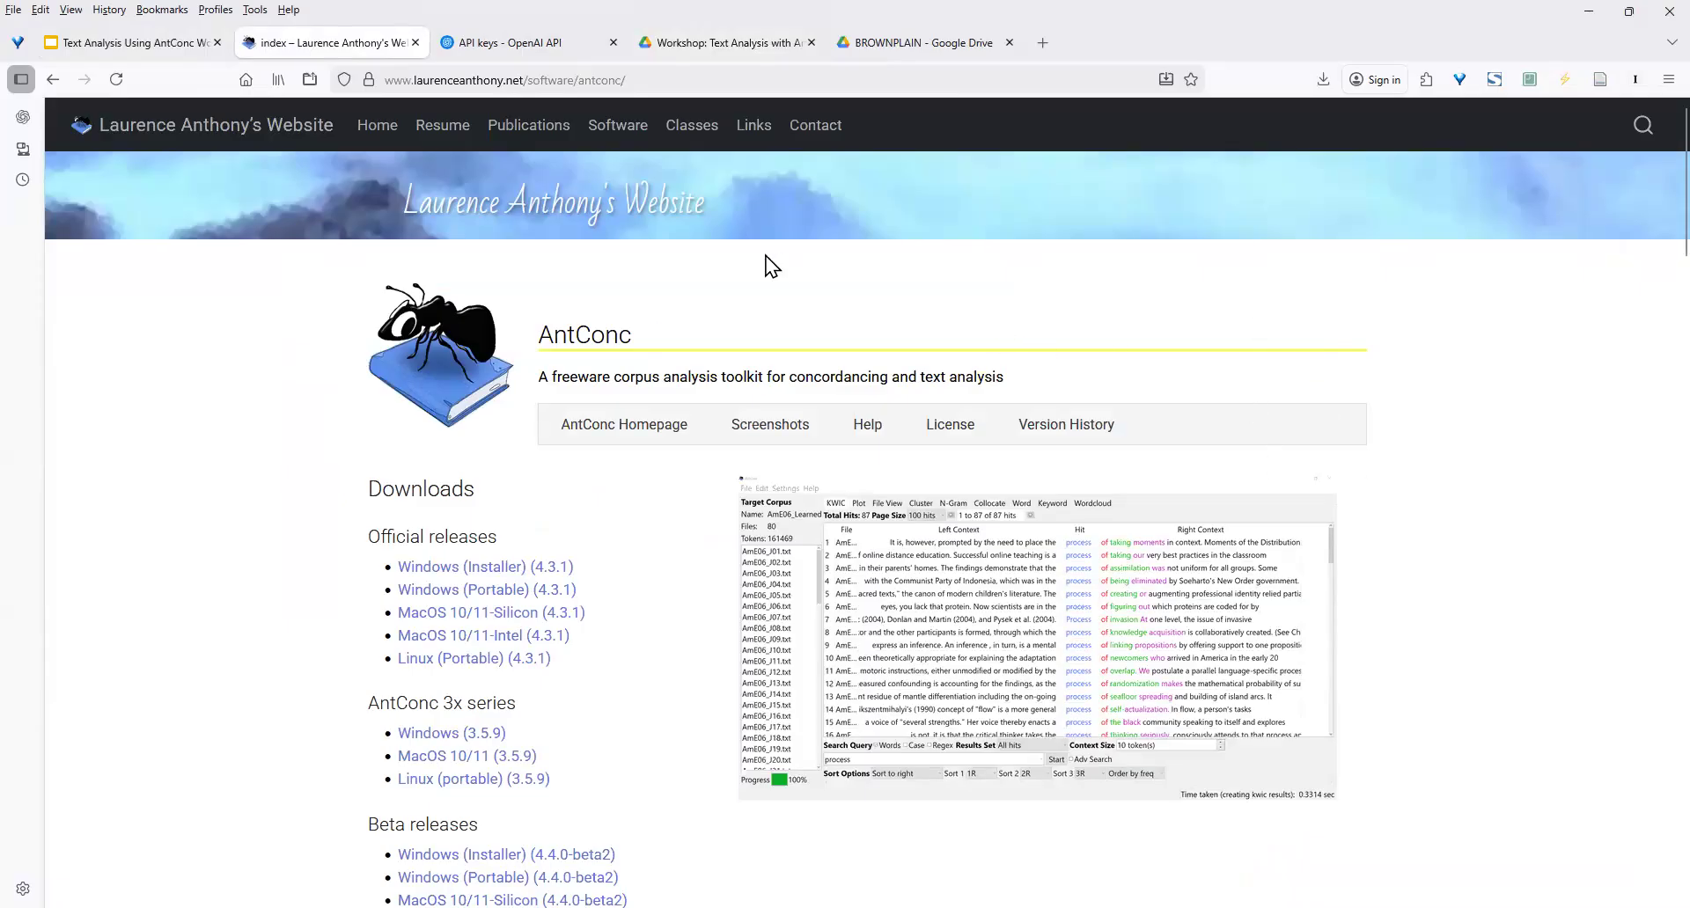
# - Review the AntConc downloads page for the official, 3x series and beta releases offered for each operating system
pyautogui.scroll(-1, 1211, 366)
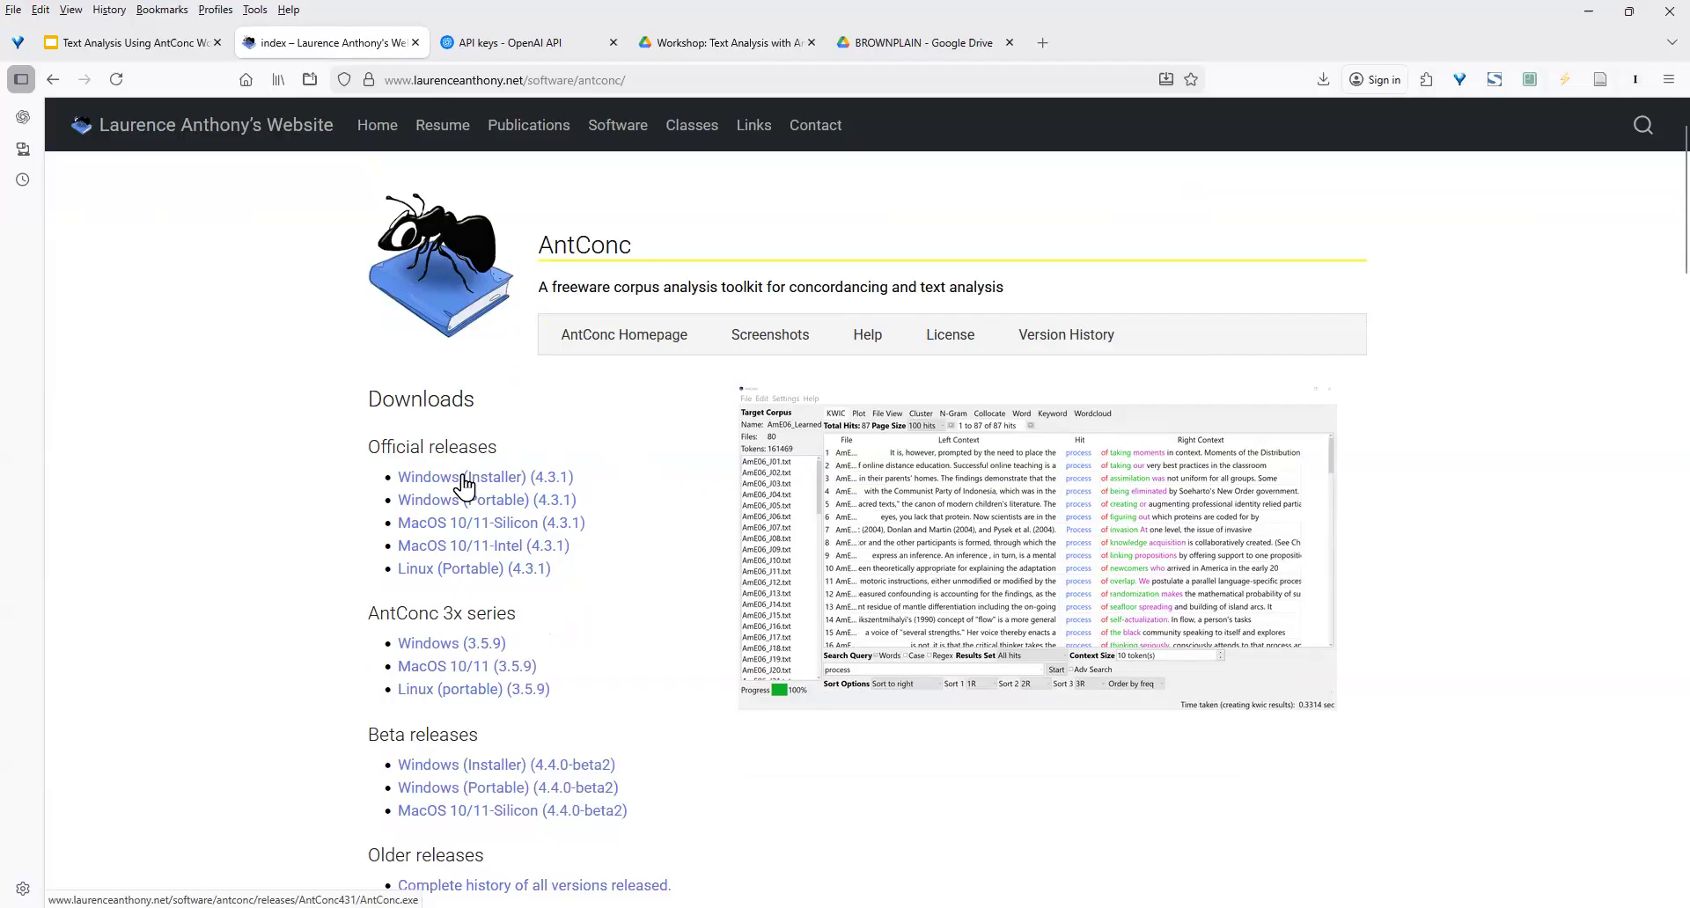
pyautogui.scroll(-1, 632, 487)
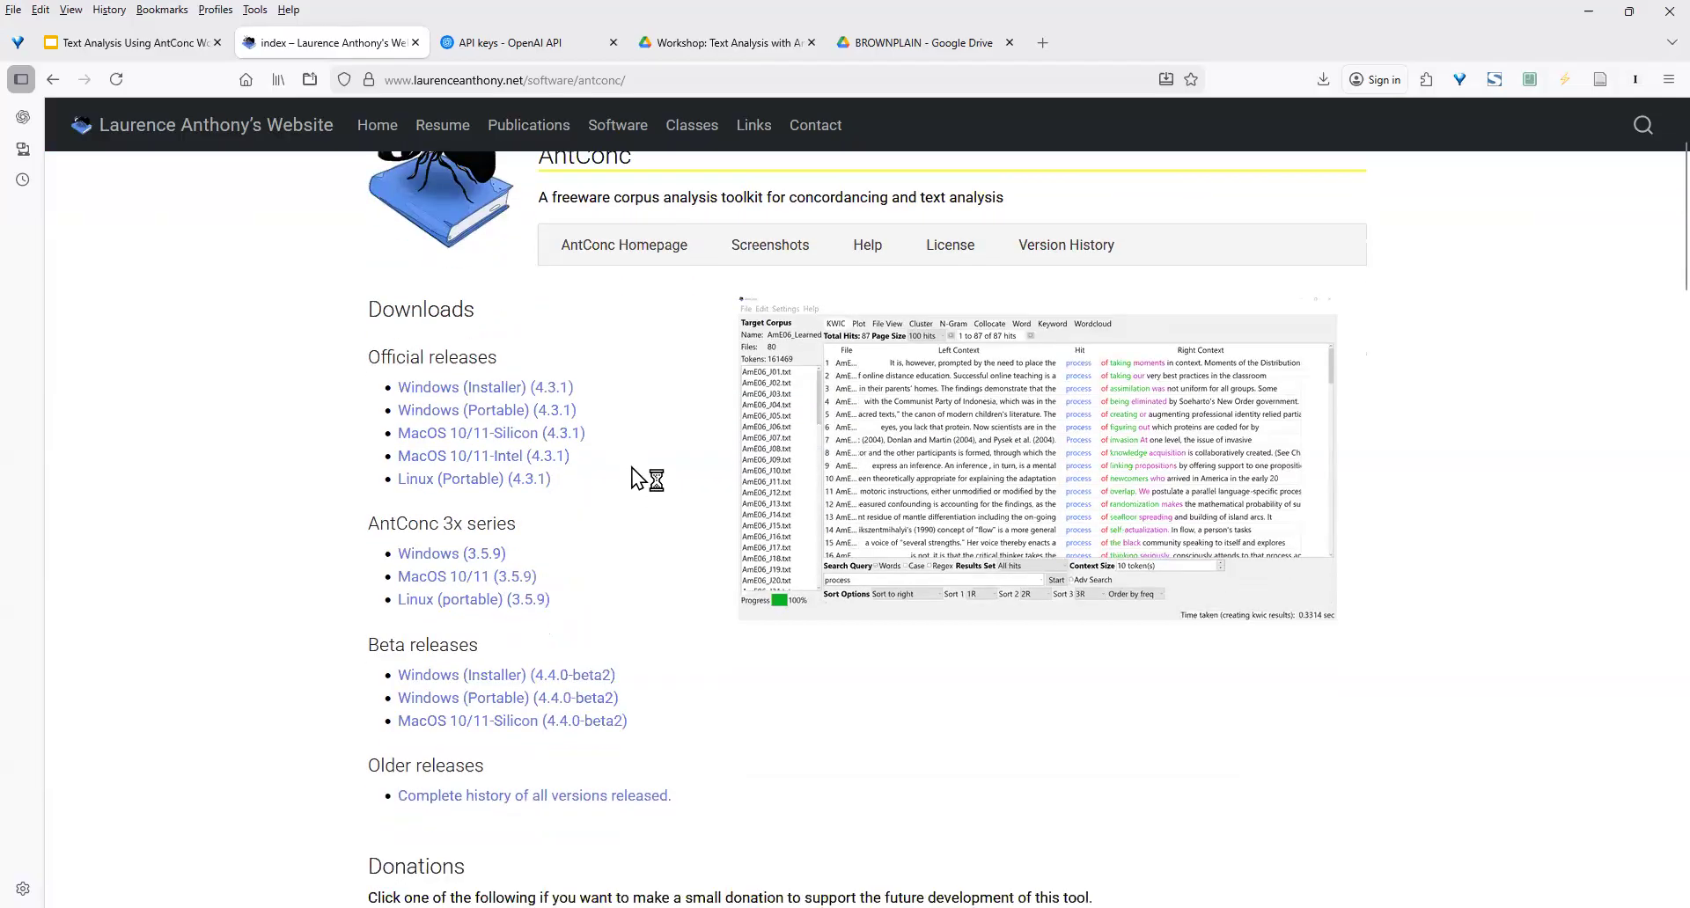
pyautogui.scroll(-1, 632, 467)
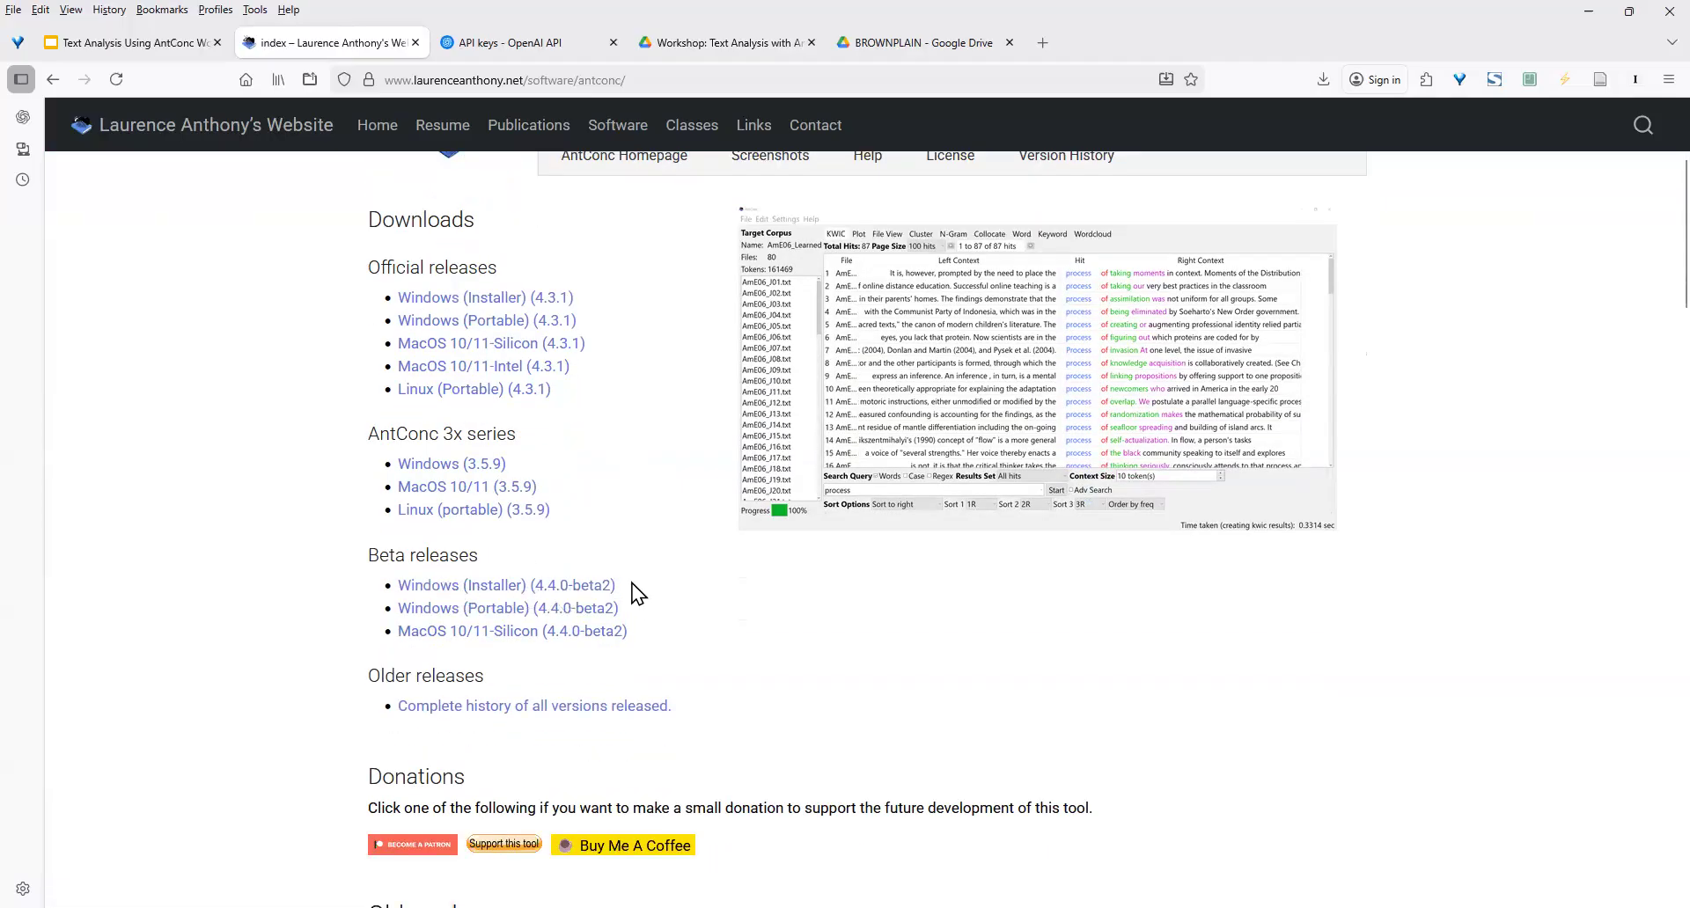
pyautogui.scroll(2, 635, 580)
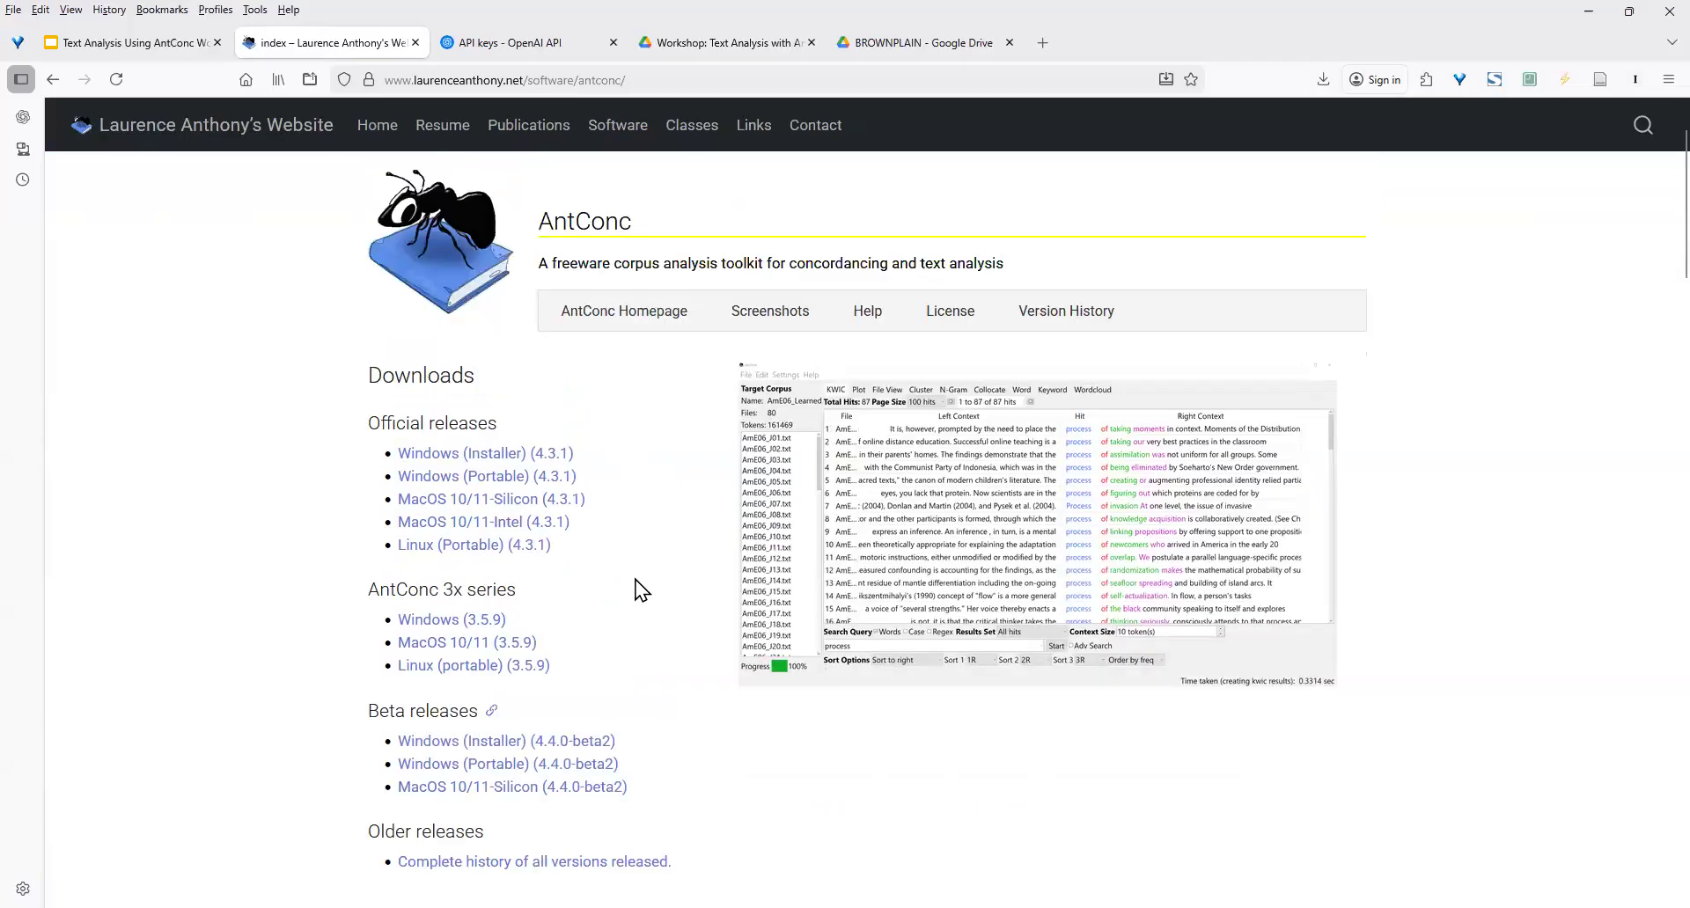
pyautogui.scroll(1, 633, 574)
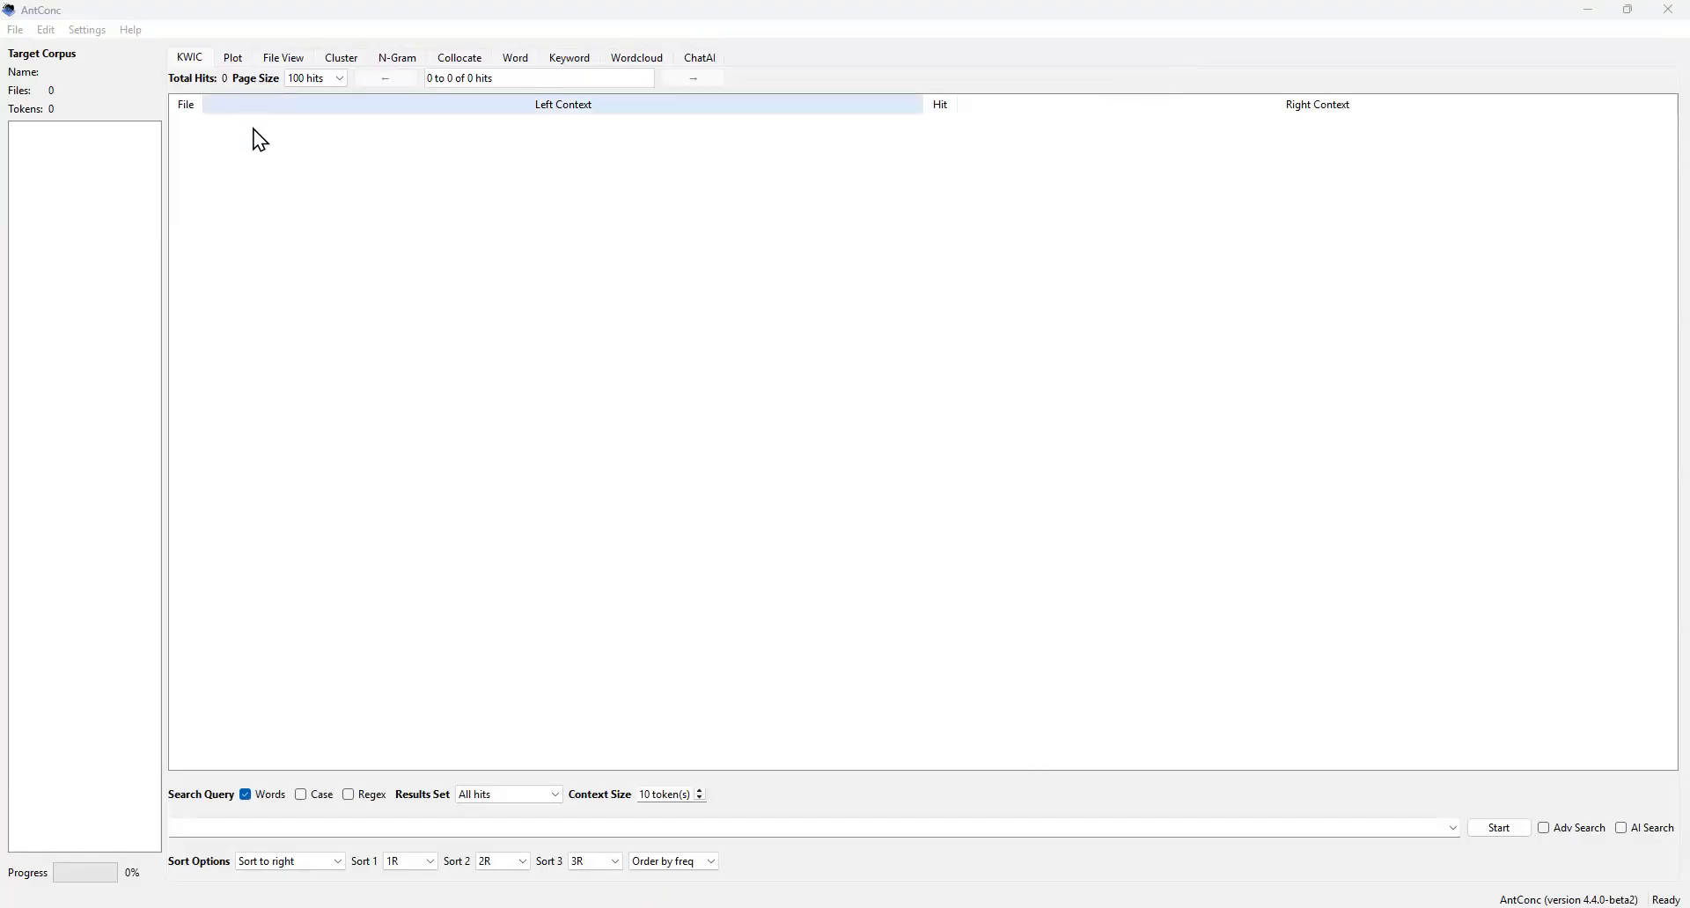
# - Start a quick corpus from files and browse to the brown_corpus_untagged folder in Desktop > AntConc Workshop > BROWNPLAIN
pyautogui.click(16, 32)
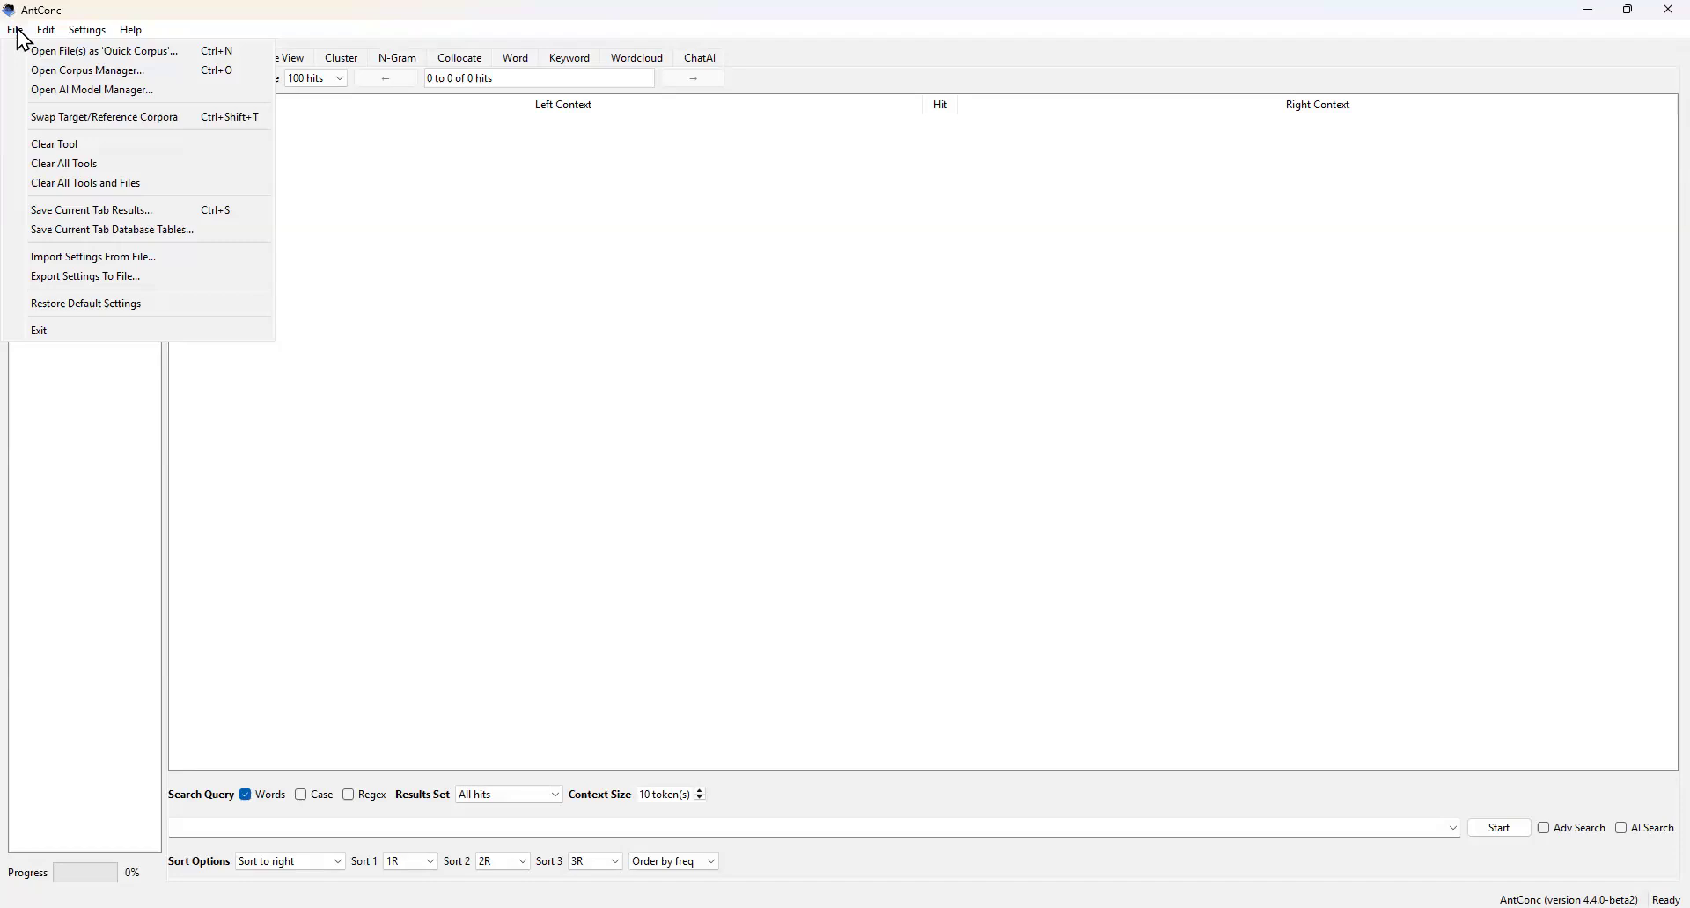
pyautogui.click(135, 50)
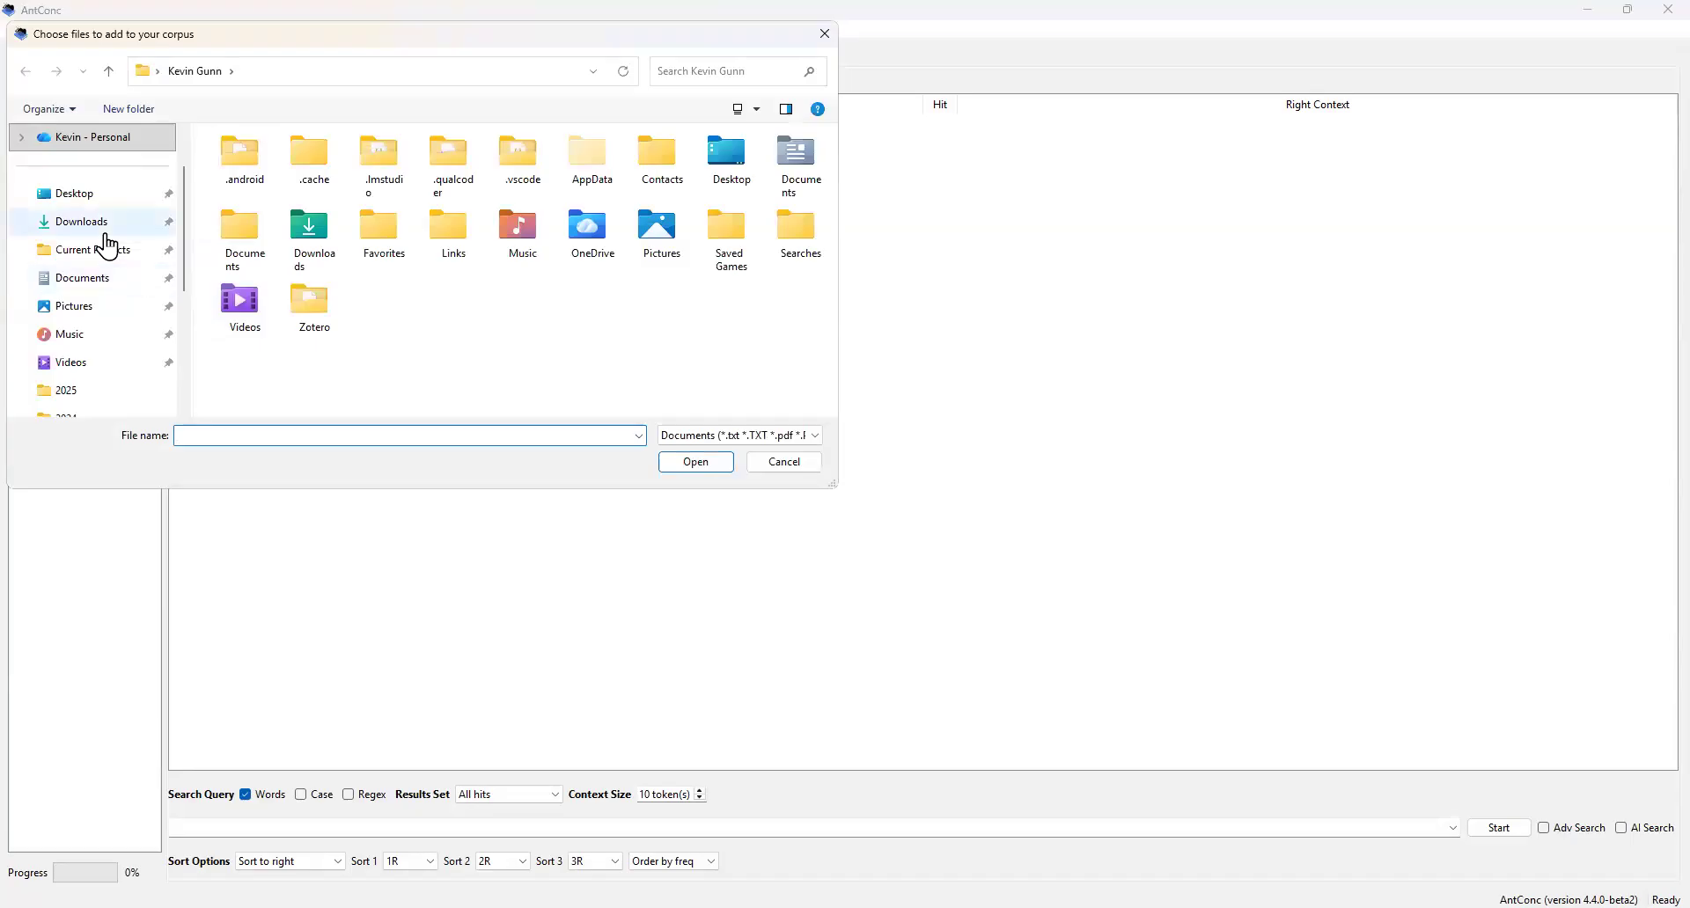
pyautogui.click(114, 198)
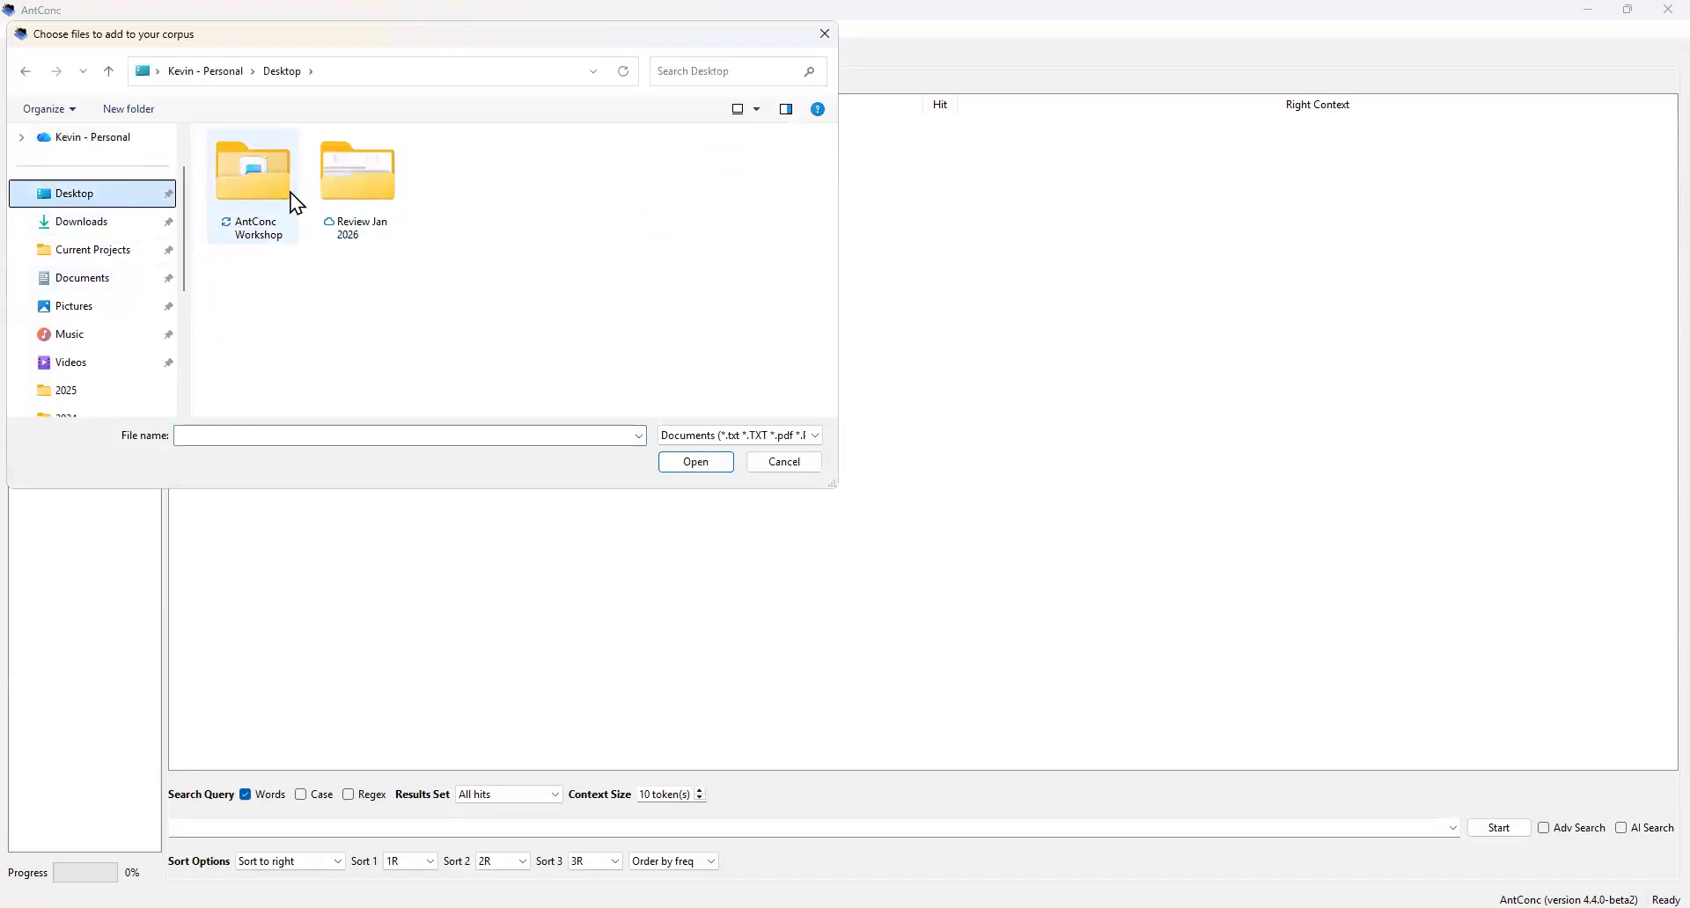
pyautogui.doubleClick(270, 182)
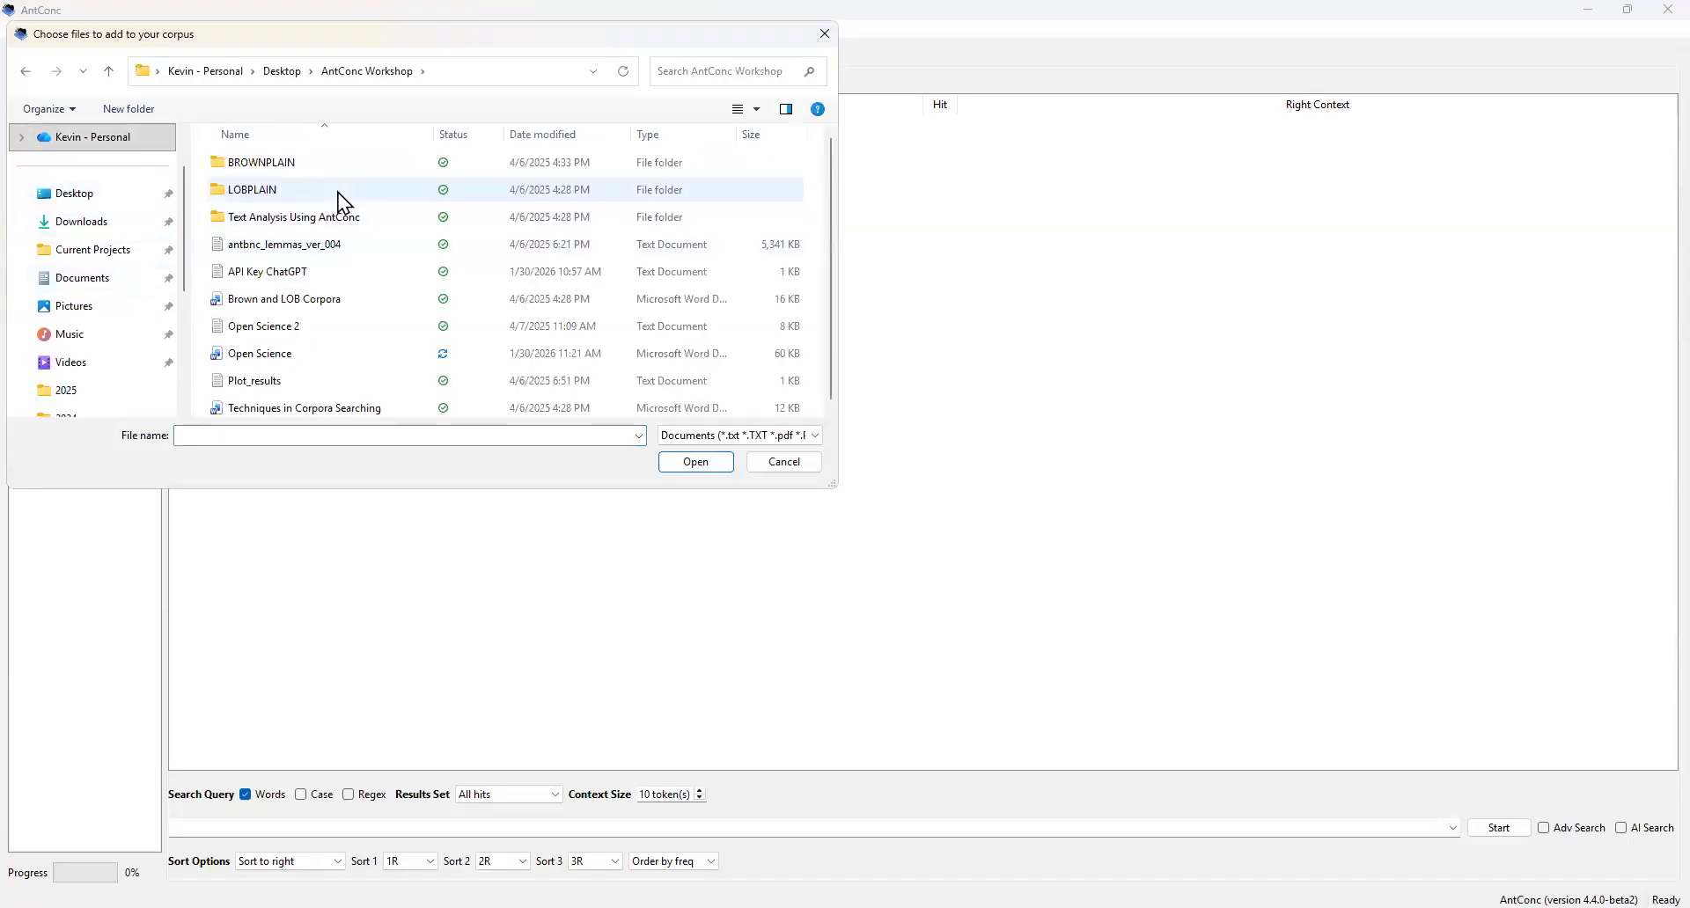
pyautogui.doubleClick(287, 162)
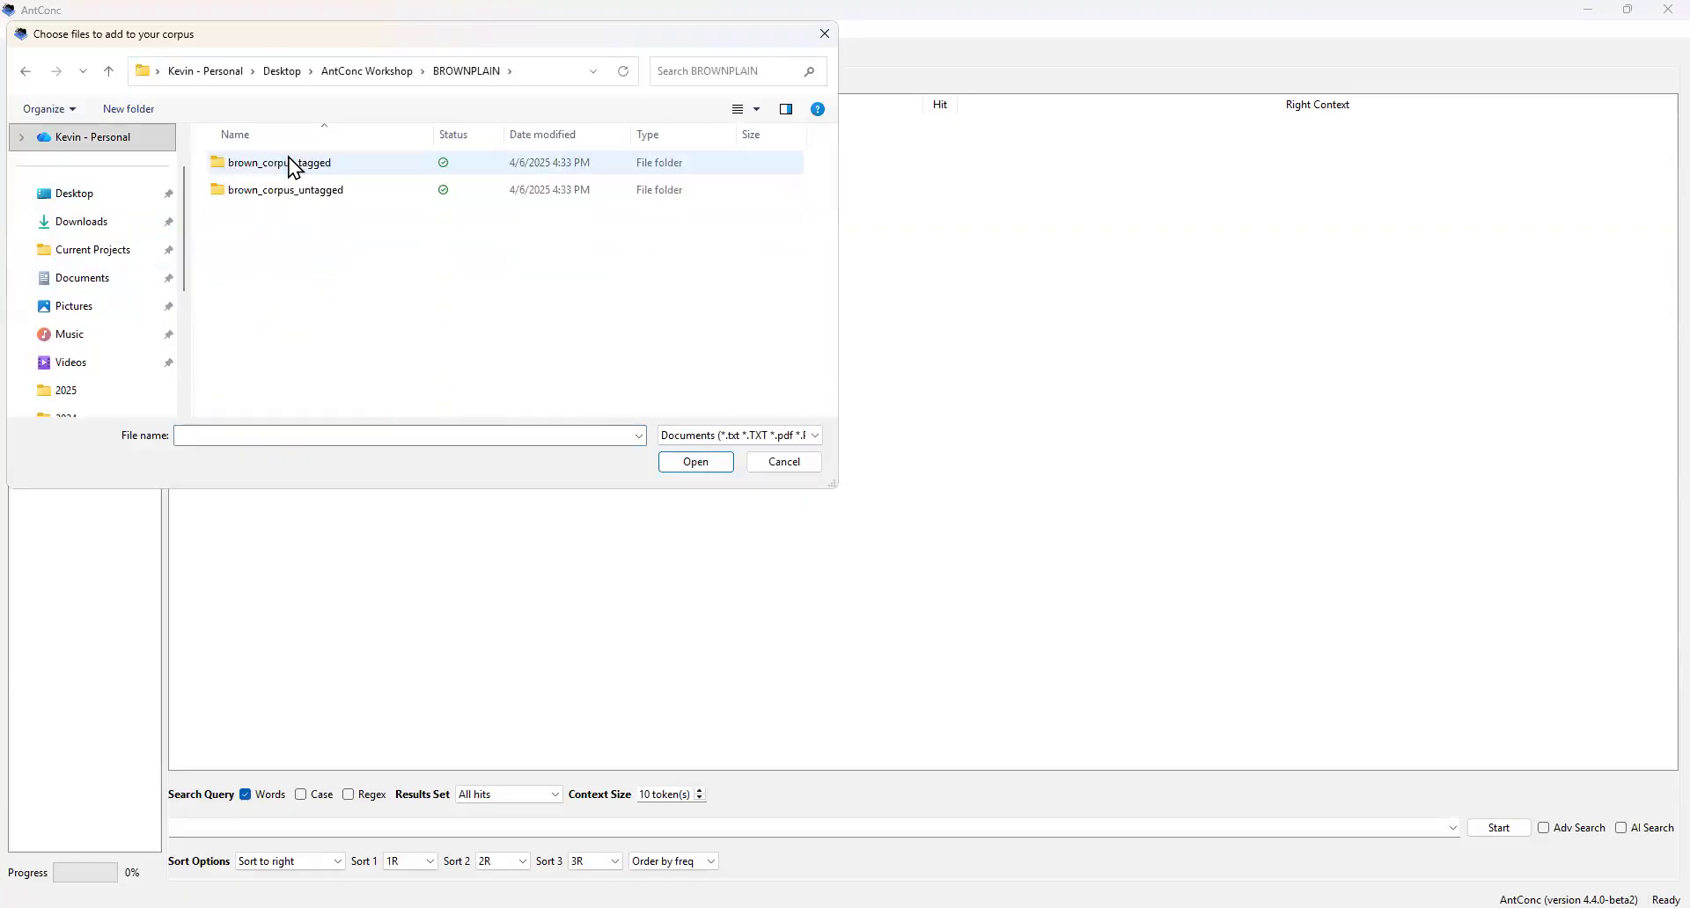
pyautogui.doubleClick(328, 191)
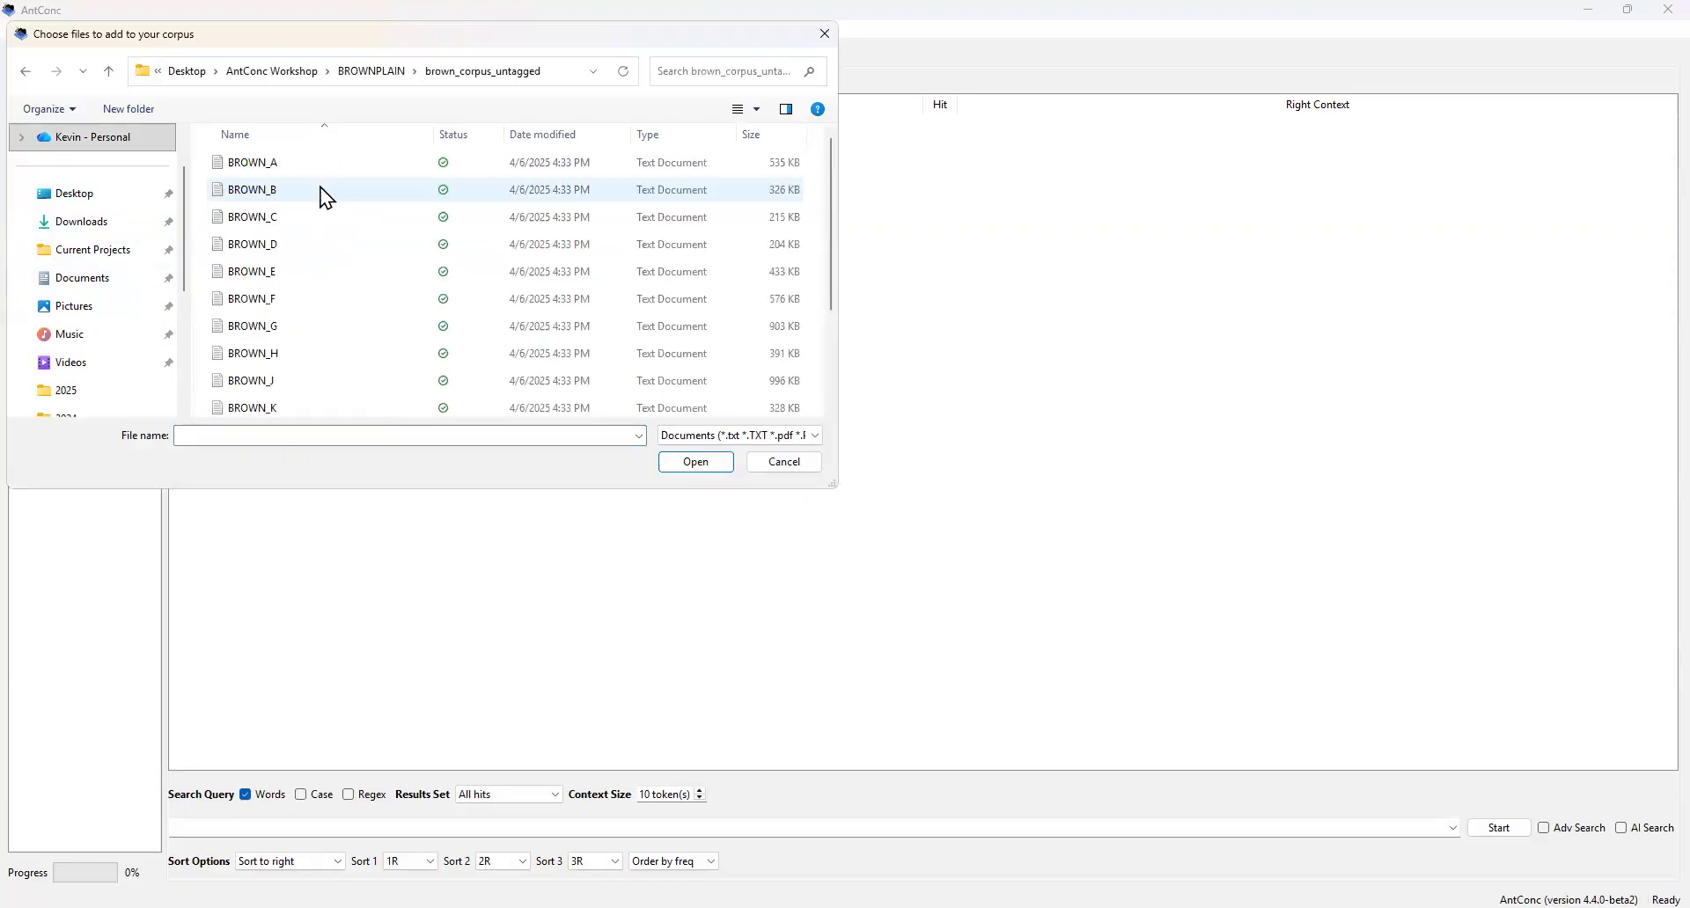
# - Load all the files from BROWN_A through BROWN_R as a quick corpus and use it as the target corpus
pyautogui.click(290, 162)
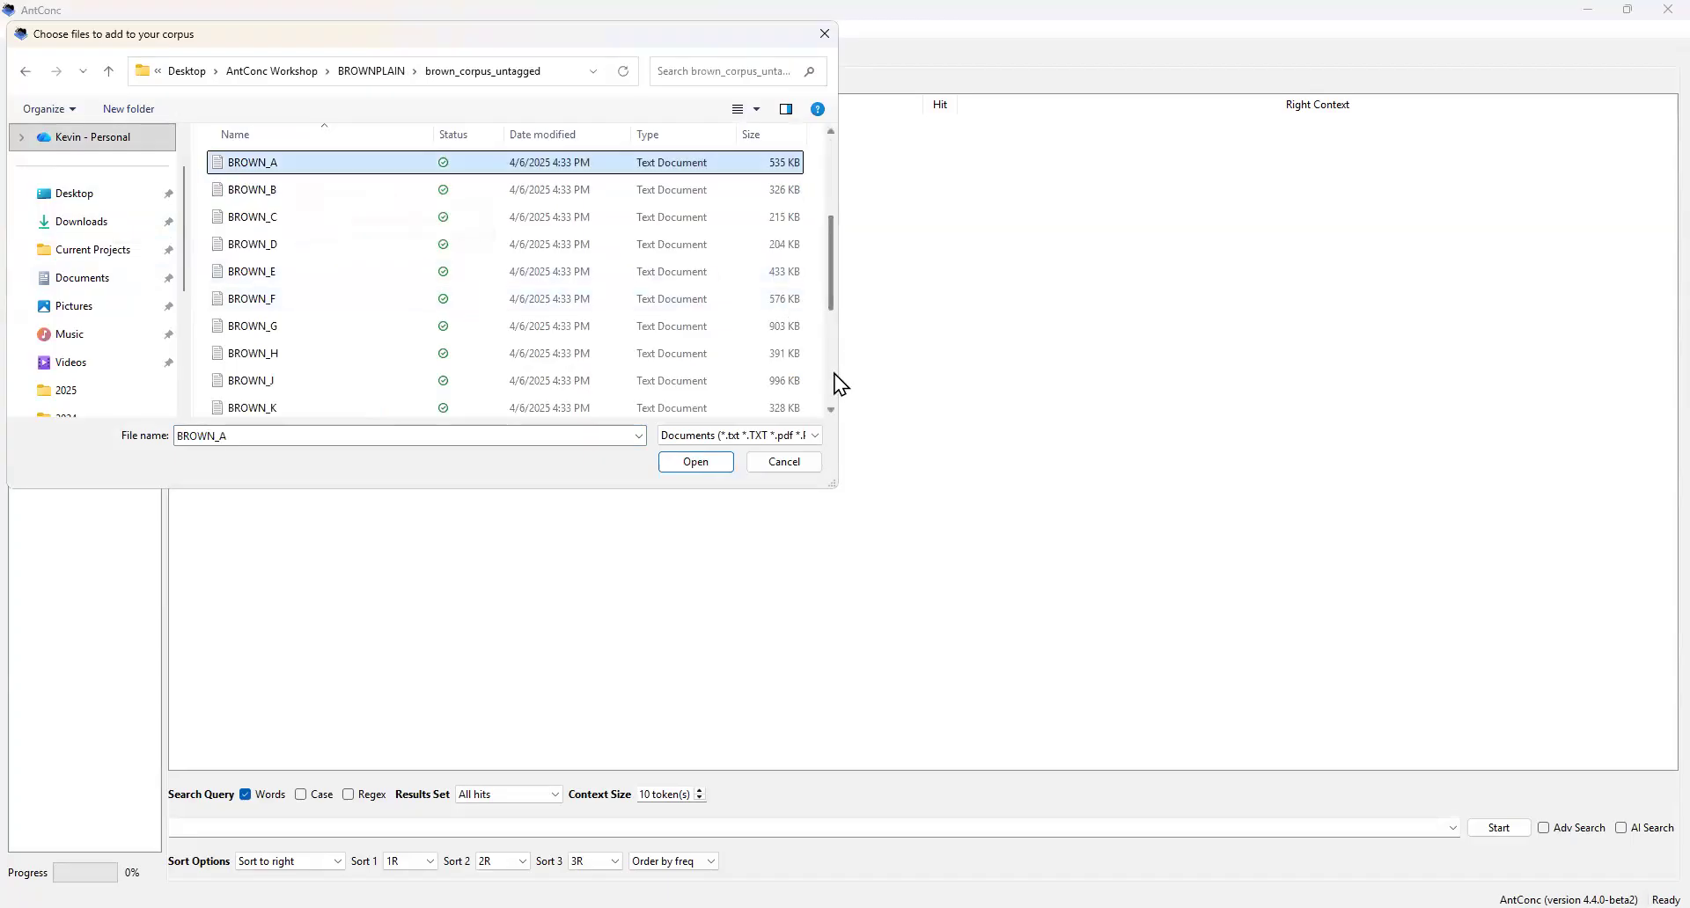
pyautogui.scroll(-2, 834, 373)
pyautogui.keyDown('shift'); pyautogui.click(338, 403); pyautogui.keyUp('shift')
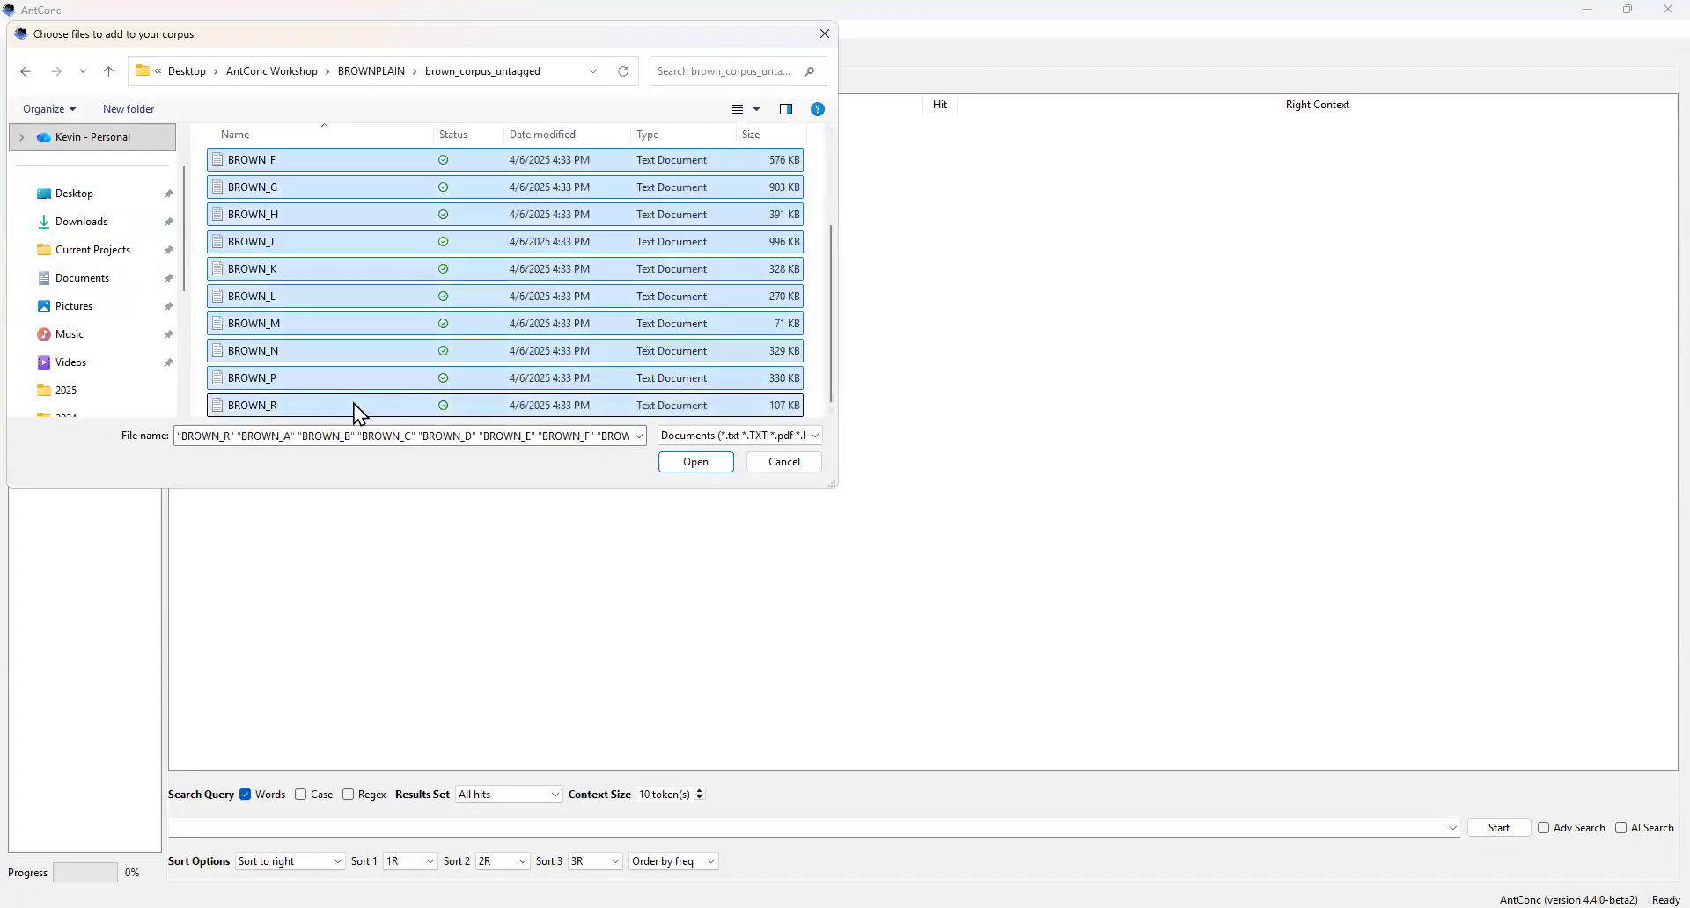
pyautogui.click(693, 464)
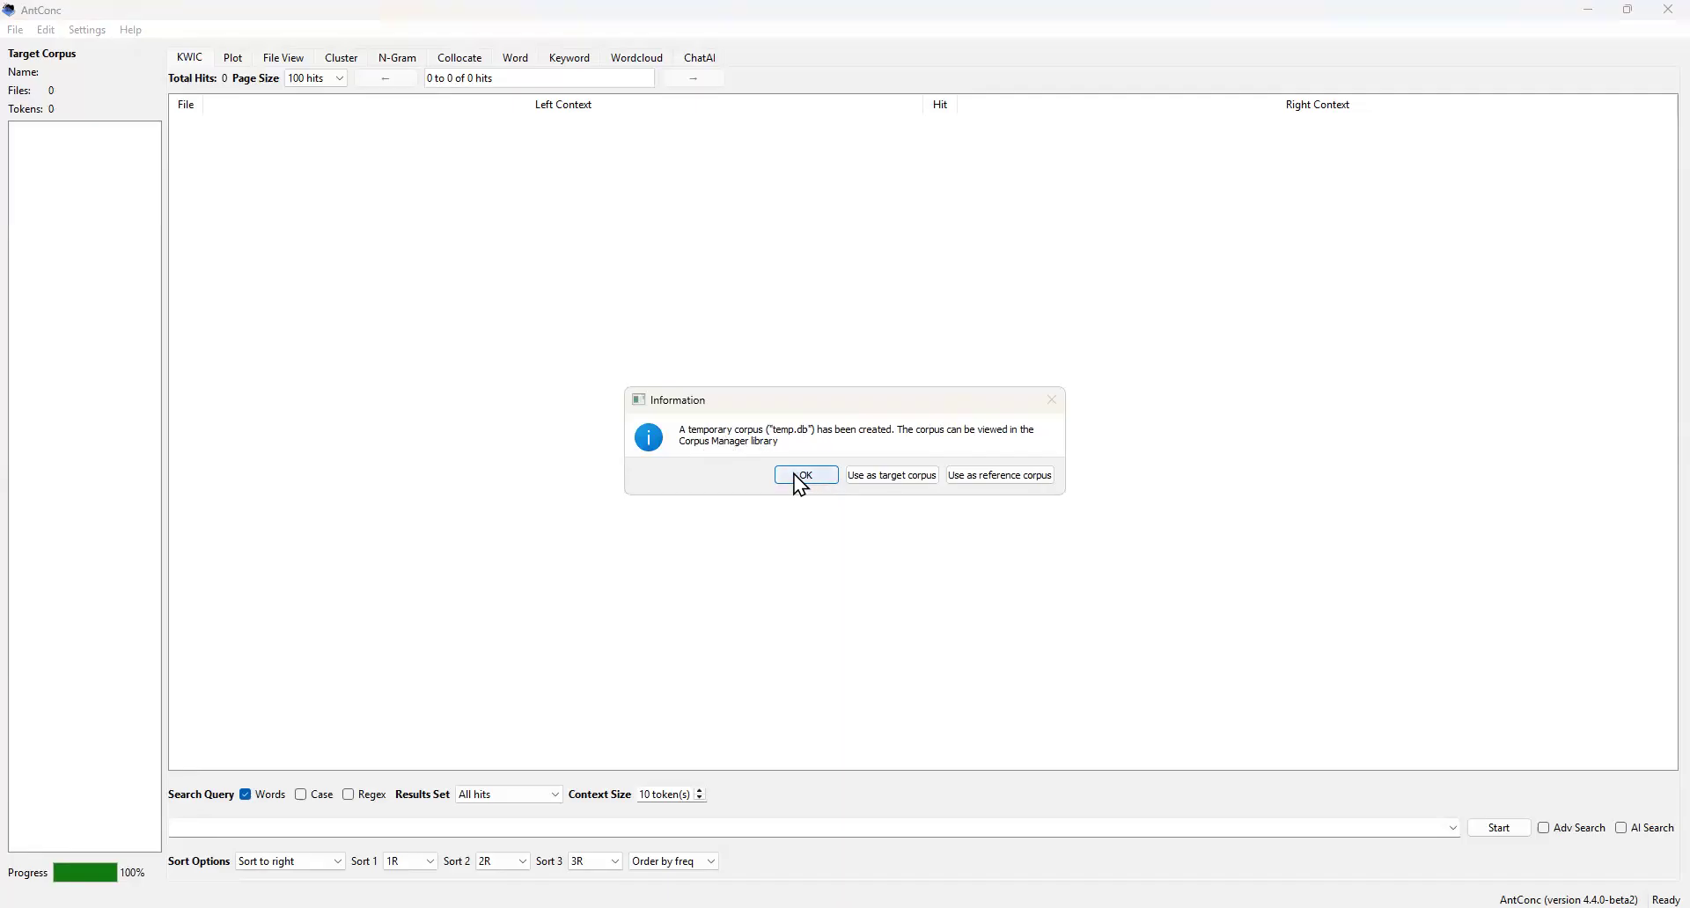
pyautogui.click(889, 476)
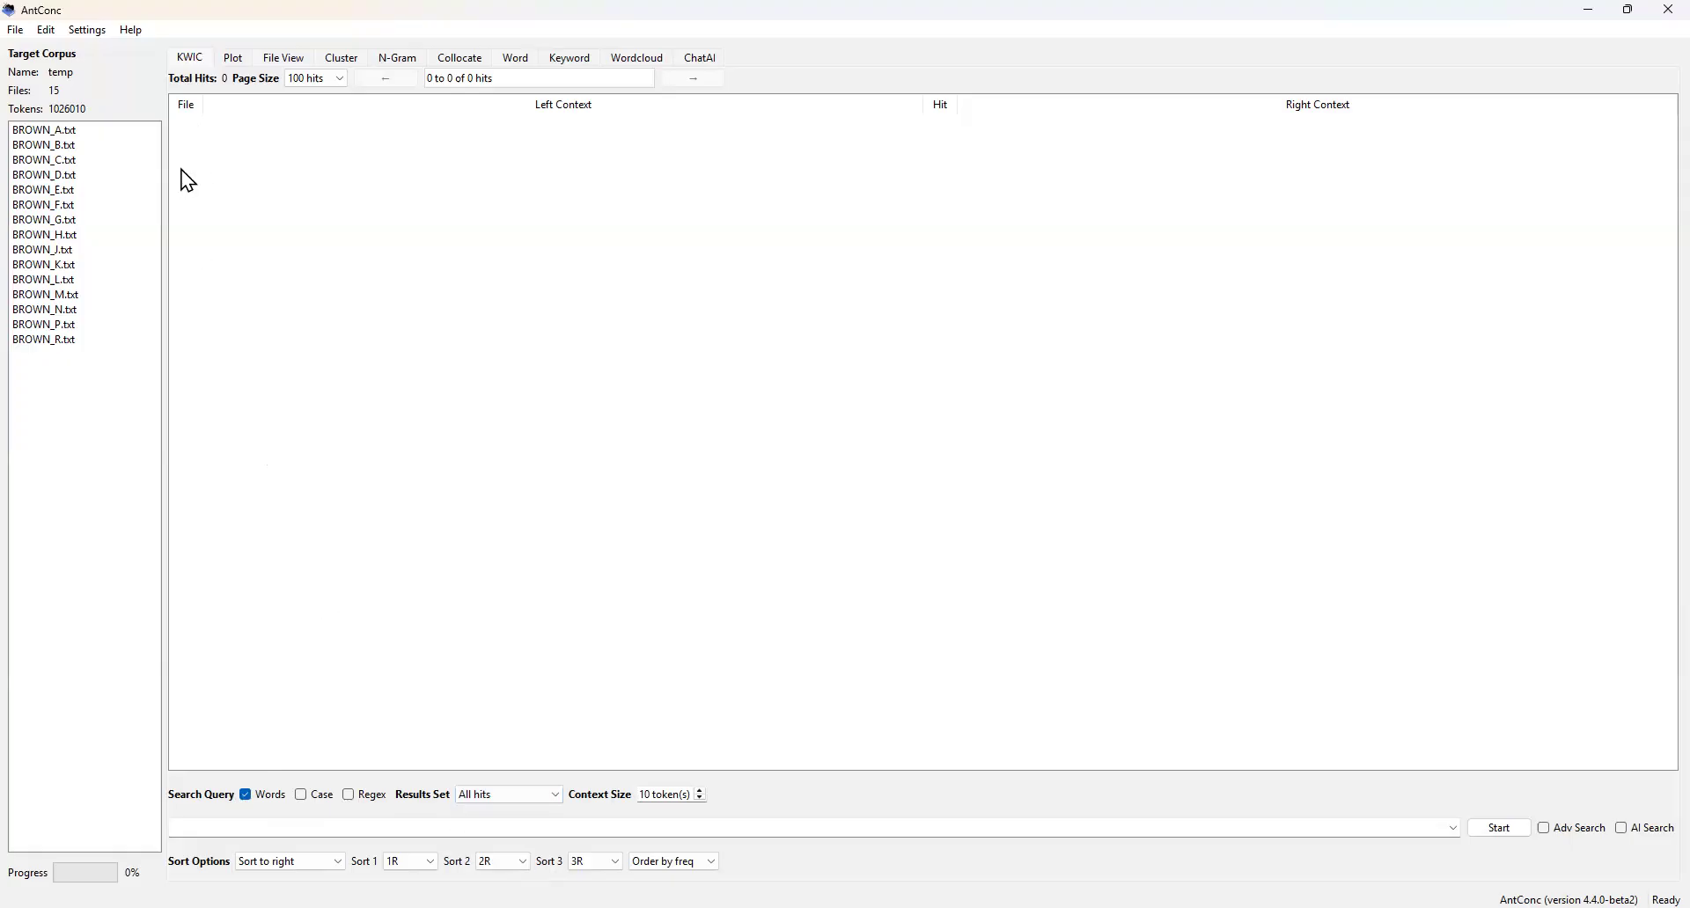
# - Look through each analysis tool from Plot to ChatAI to examine its options, and return to the KWIC tool
pyautogui.click(234, 61)
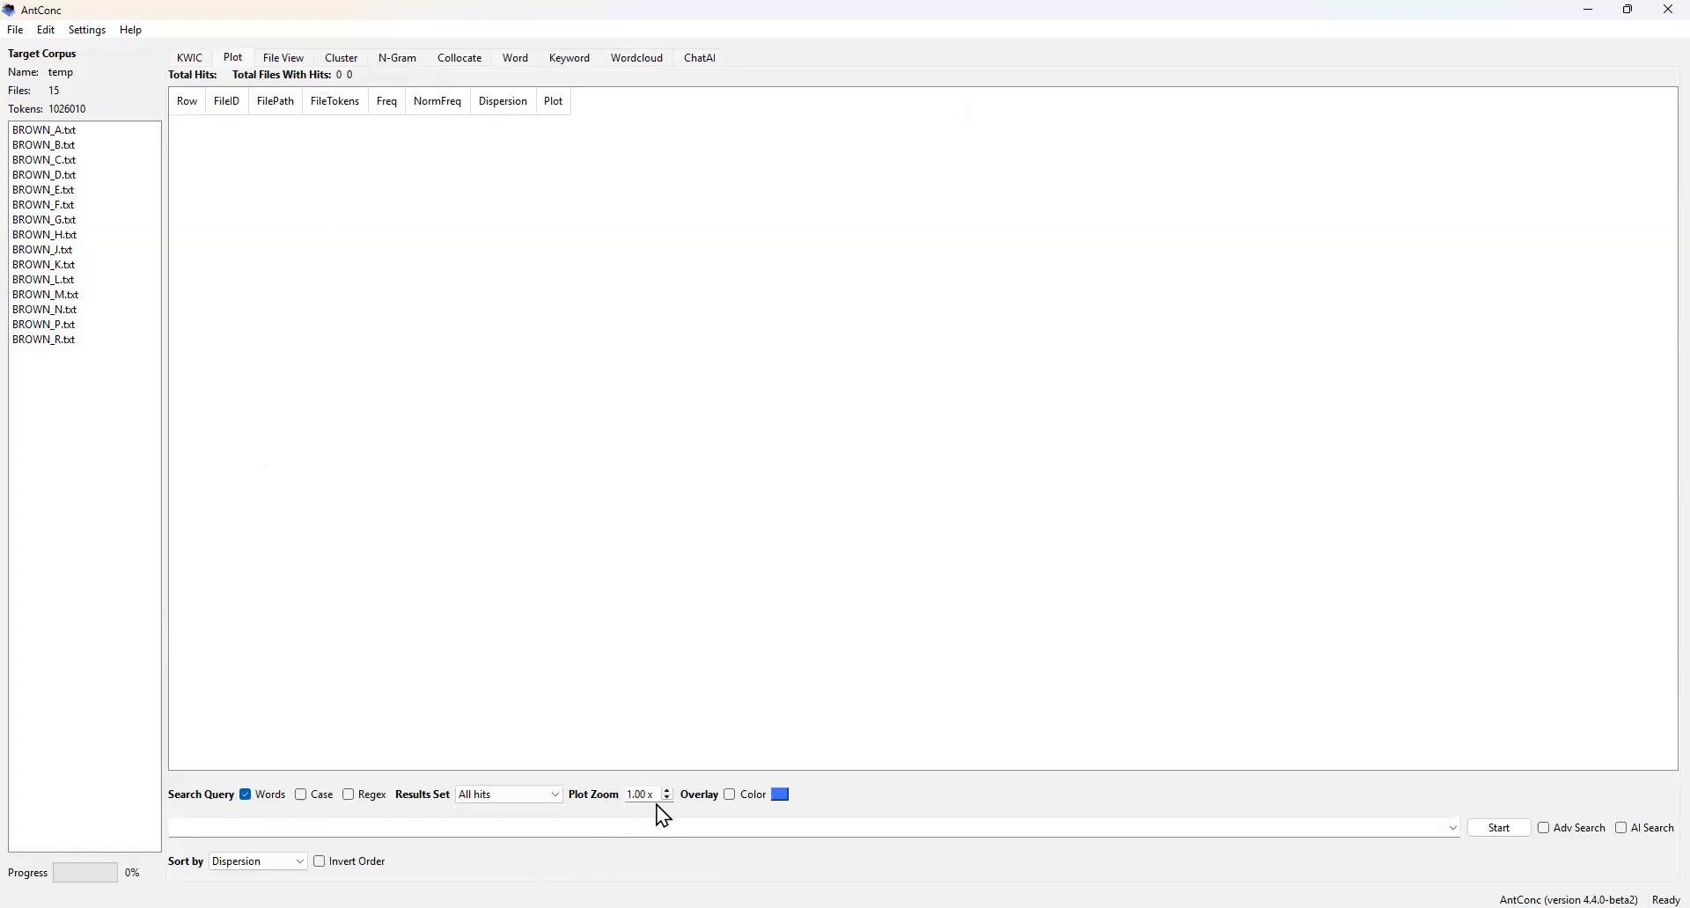
pyautogui.click(283, 58)
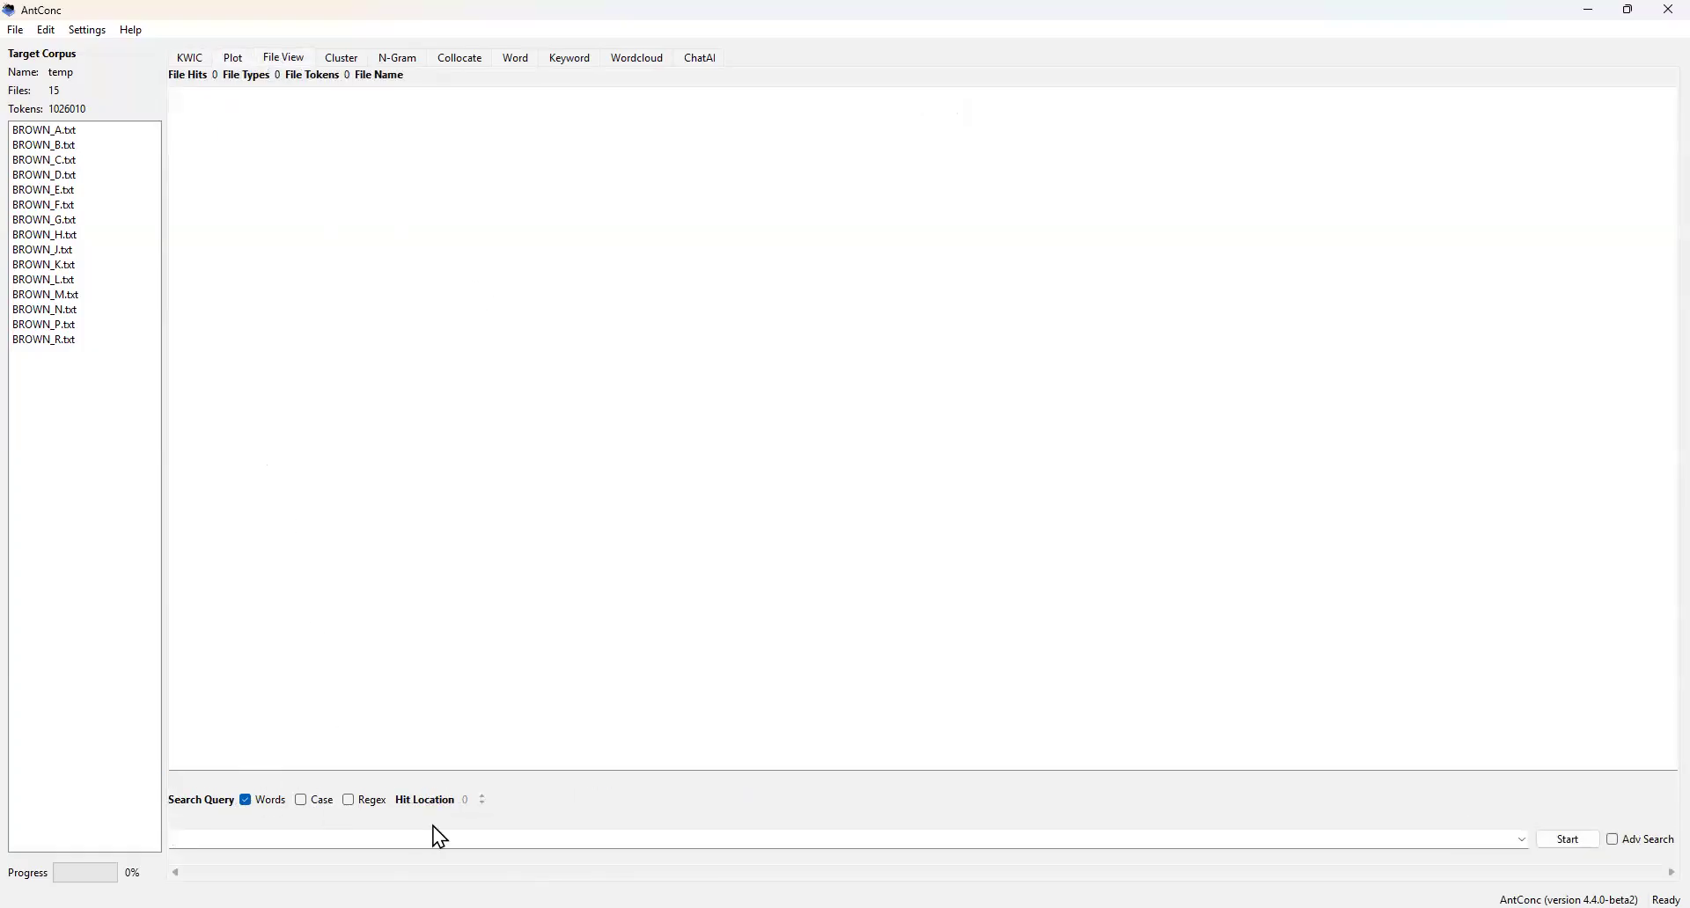
pyautogui.click(342, 59)
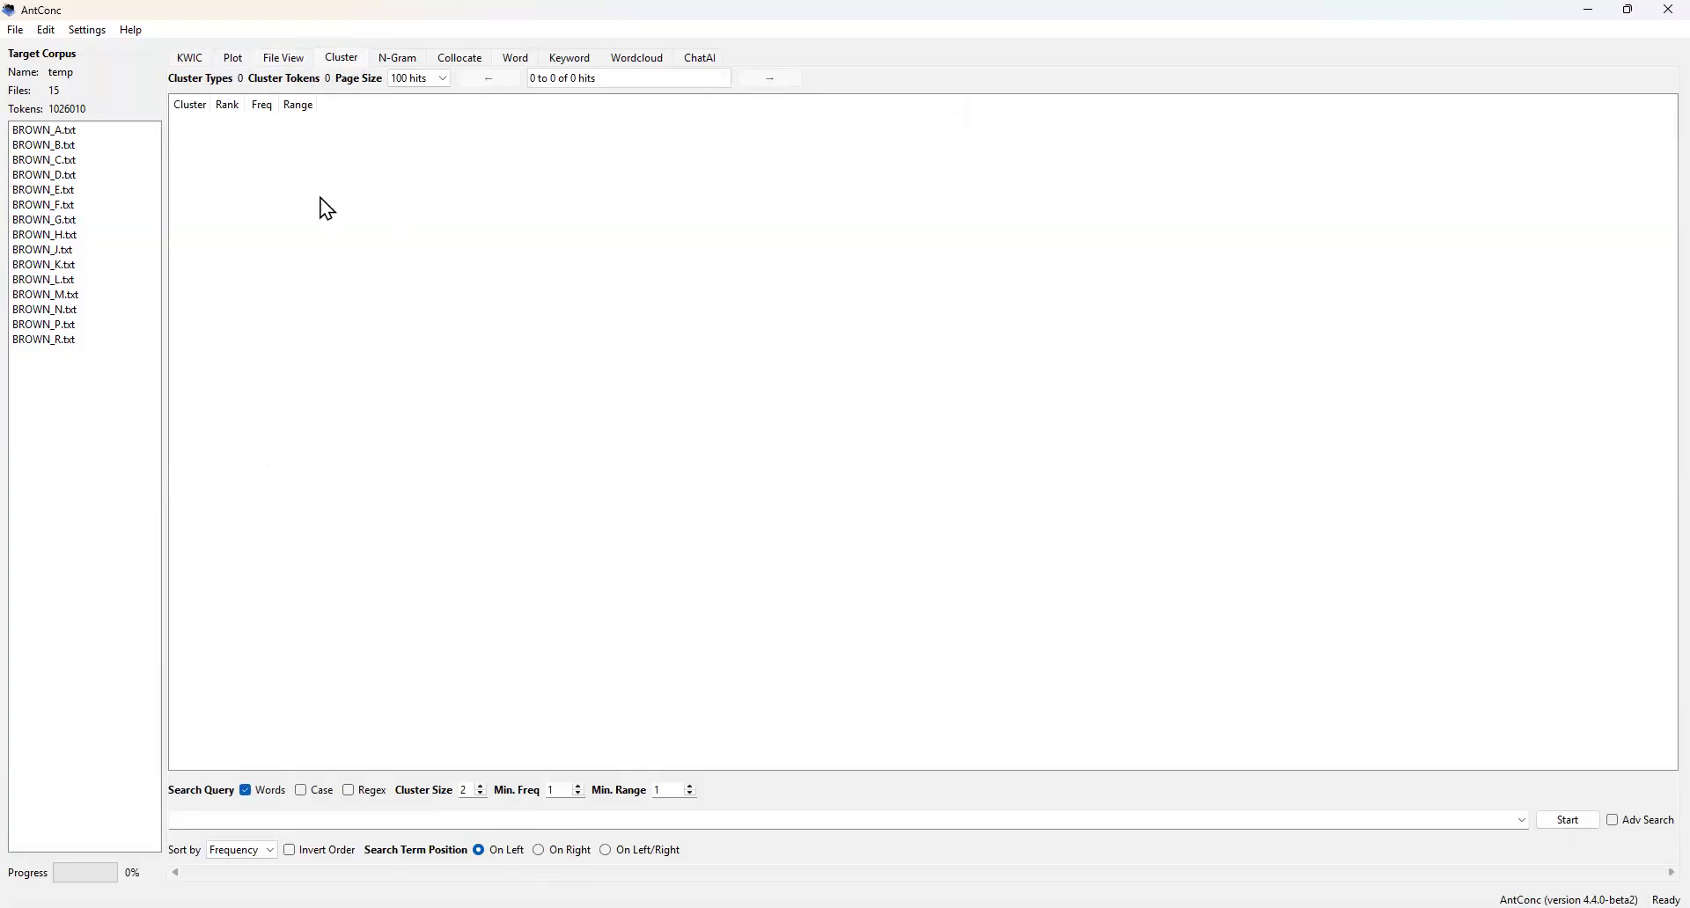
pyautogui.click(393, 62)
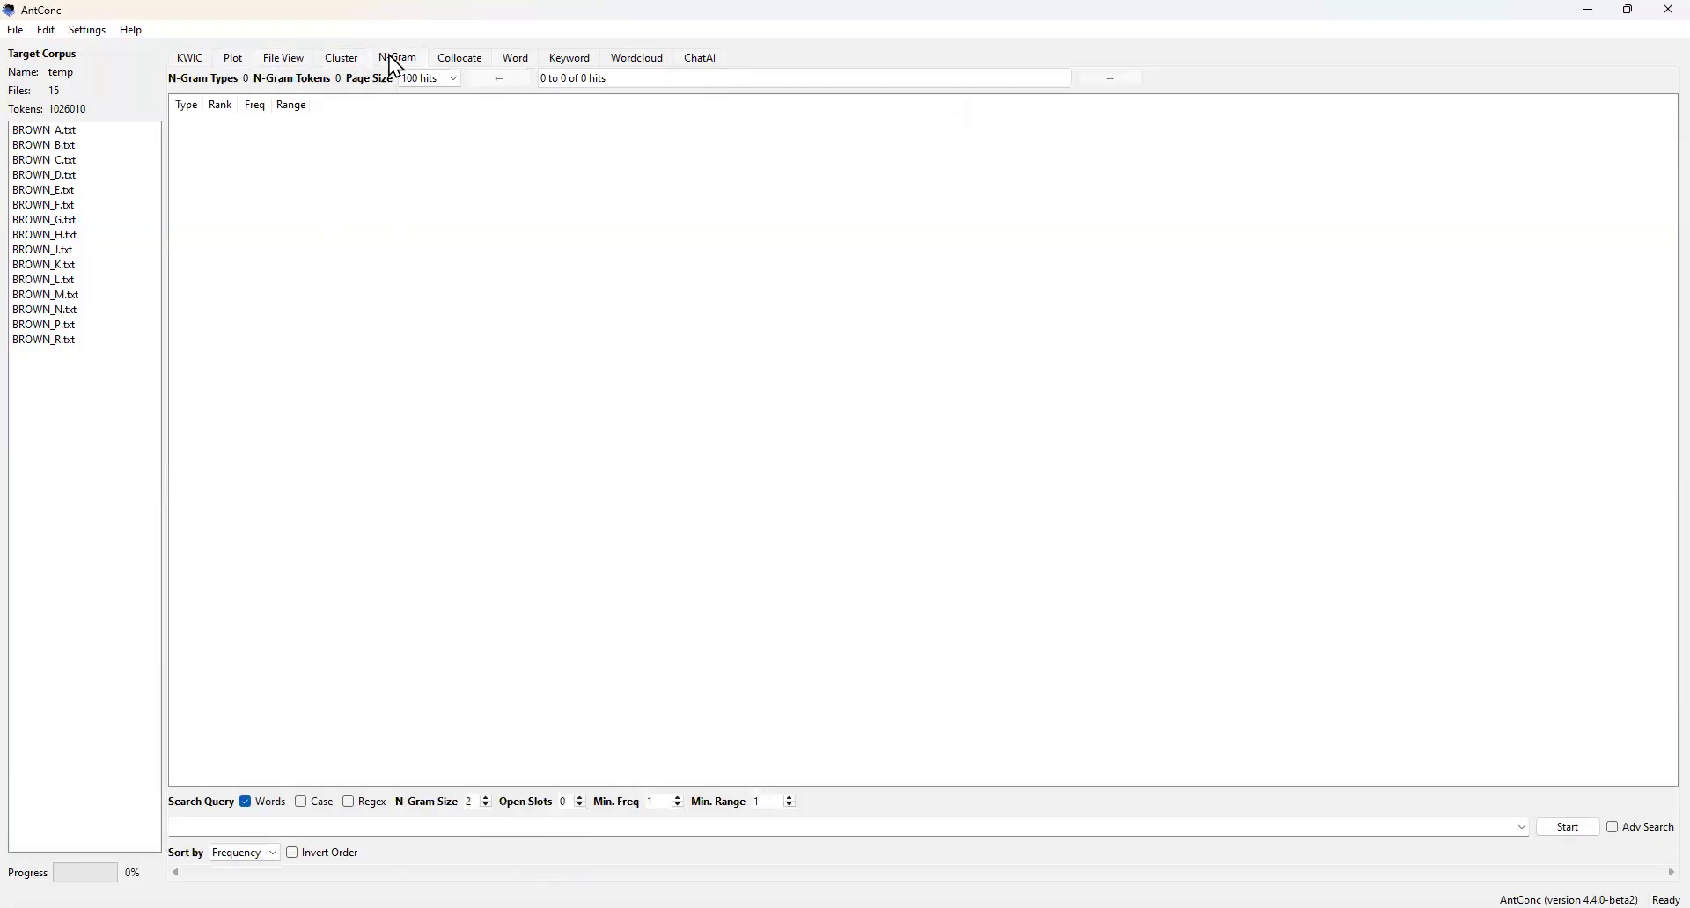
pyautogui.click(454, 60)
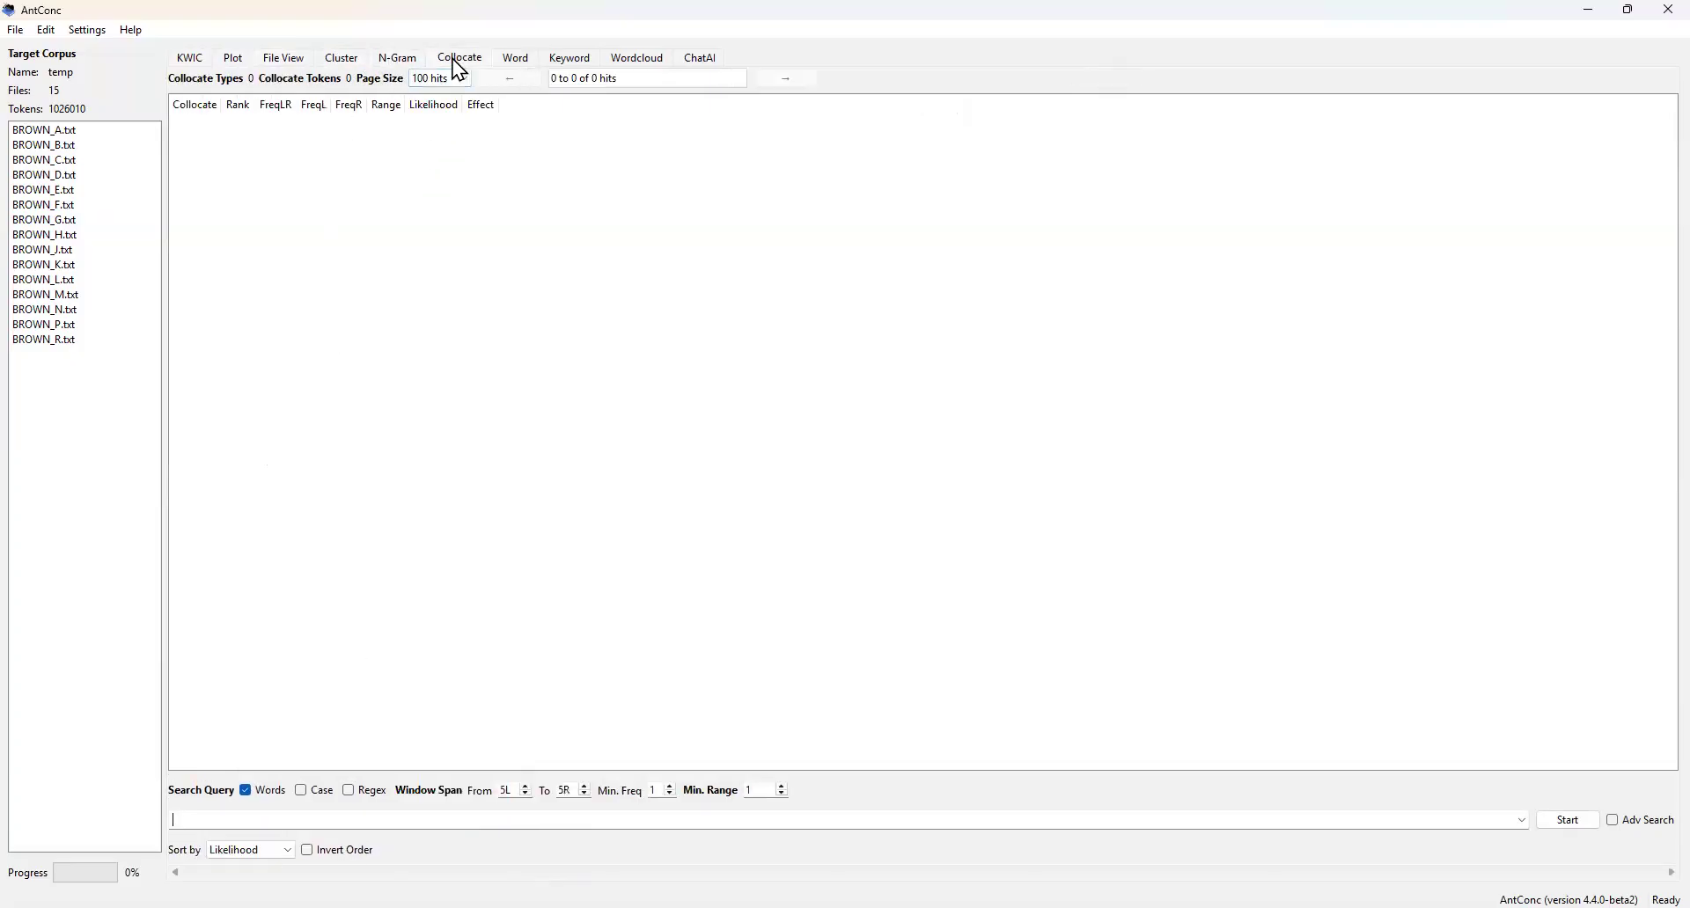
pyautogui.click(517, 63)
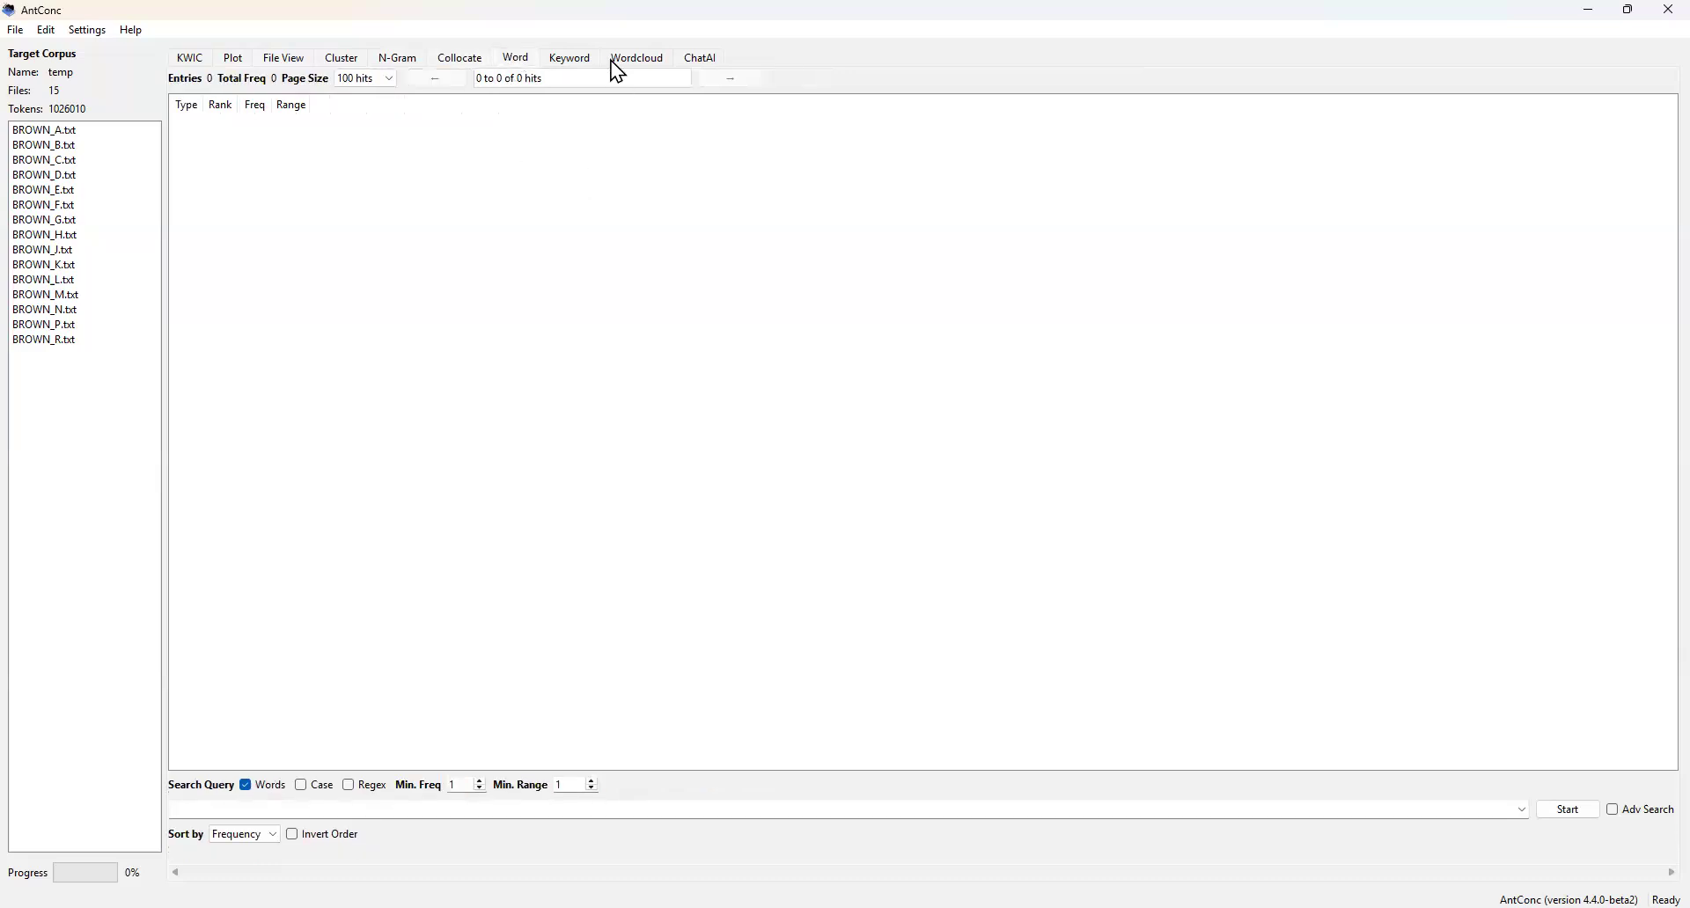
pyautogui.click(577, 62)
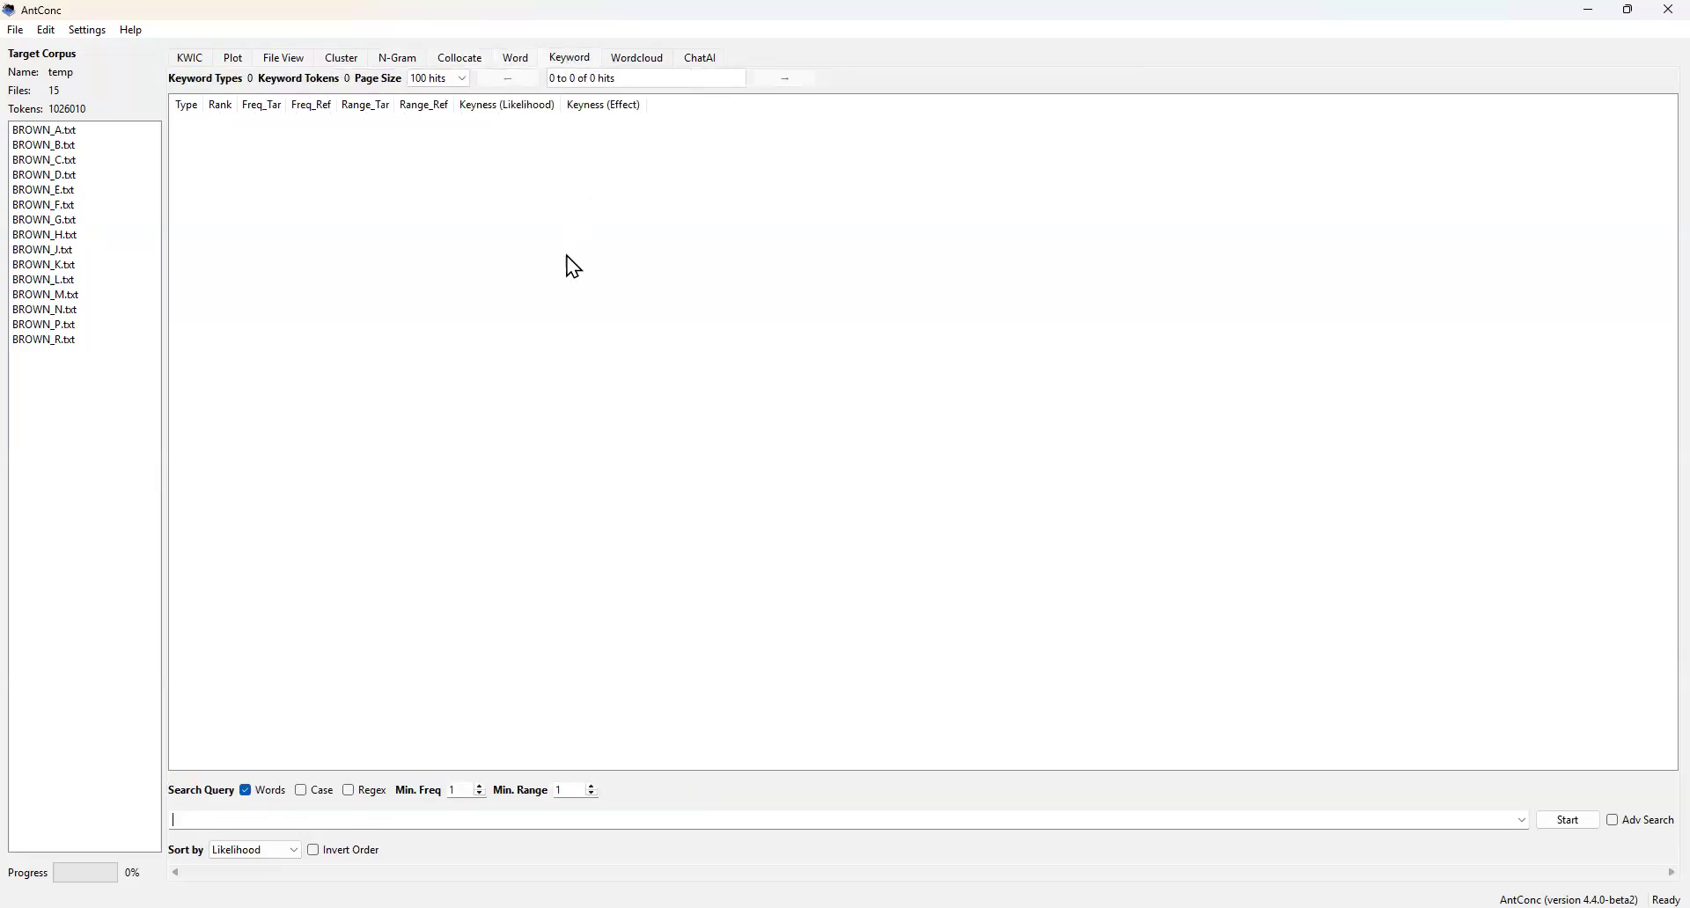
pyautogui.click(622, 54)
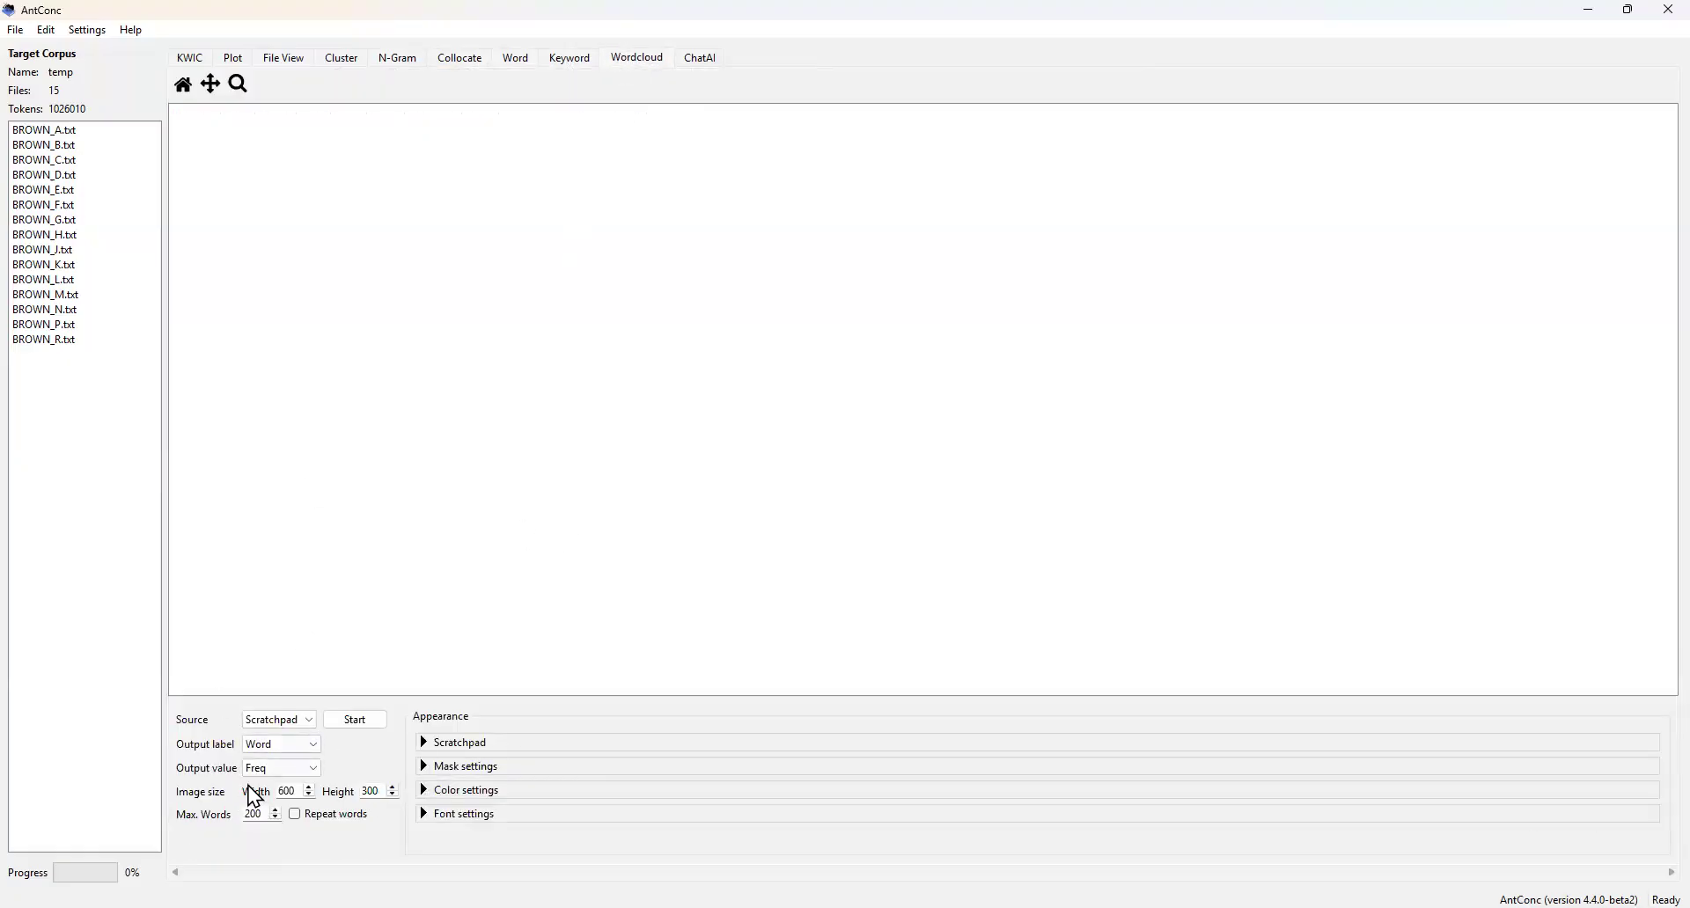
pyautogui.click(700, 62)
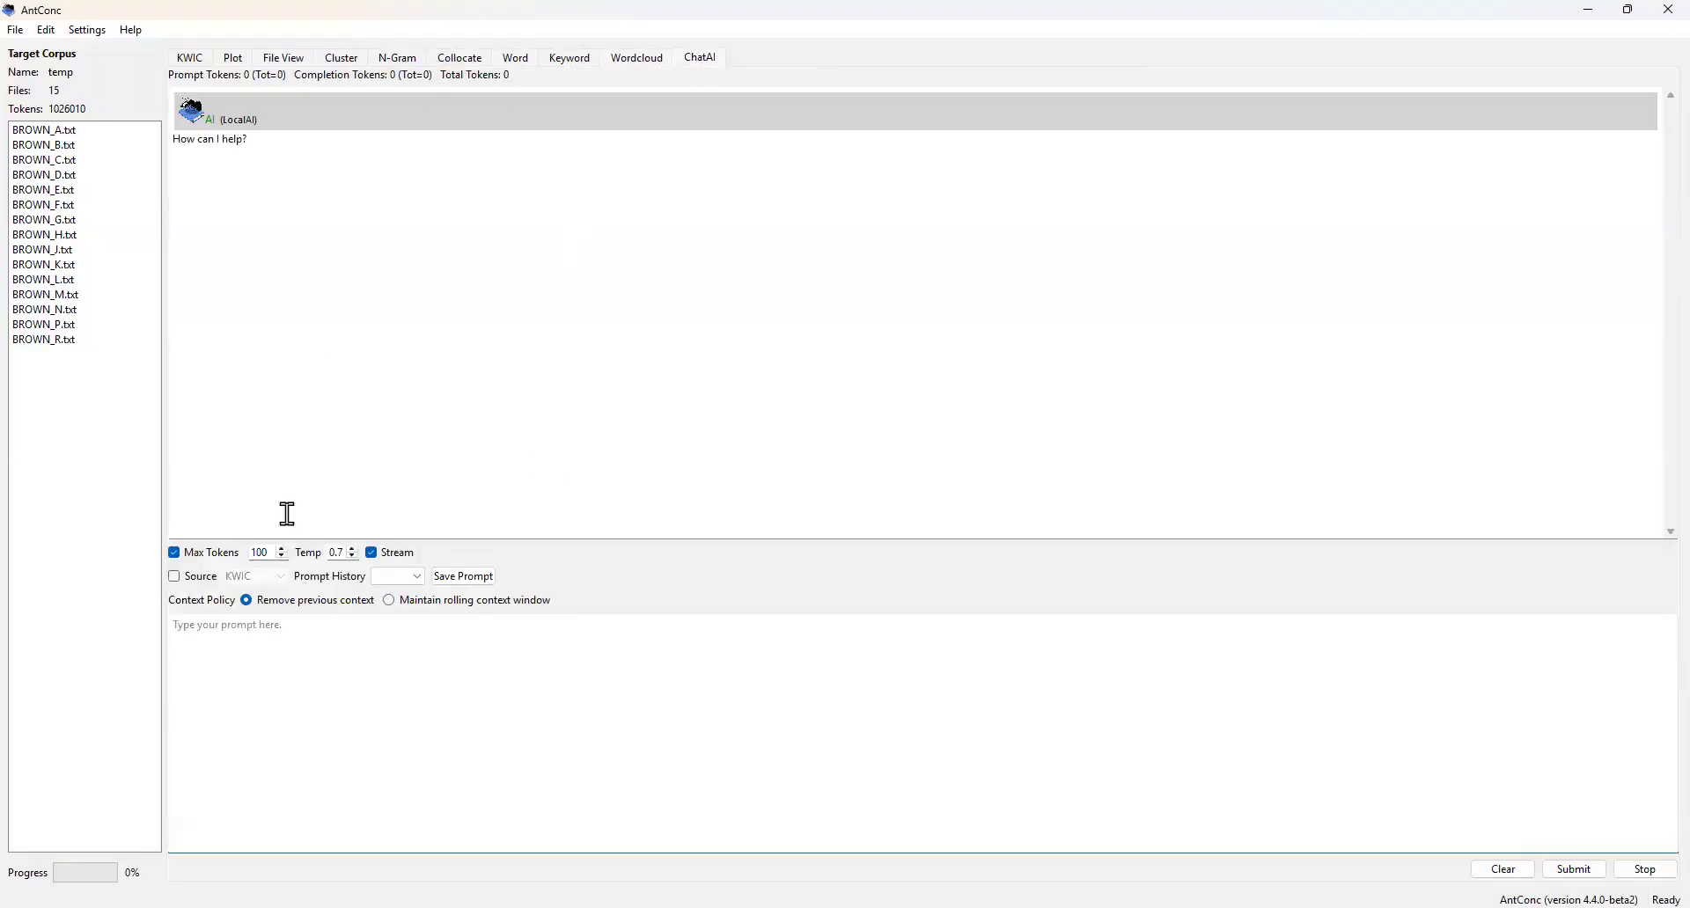
pyautogui.click(189, 59)
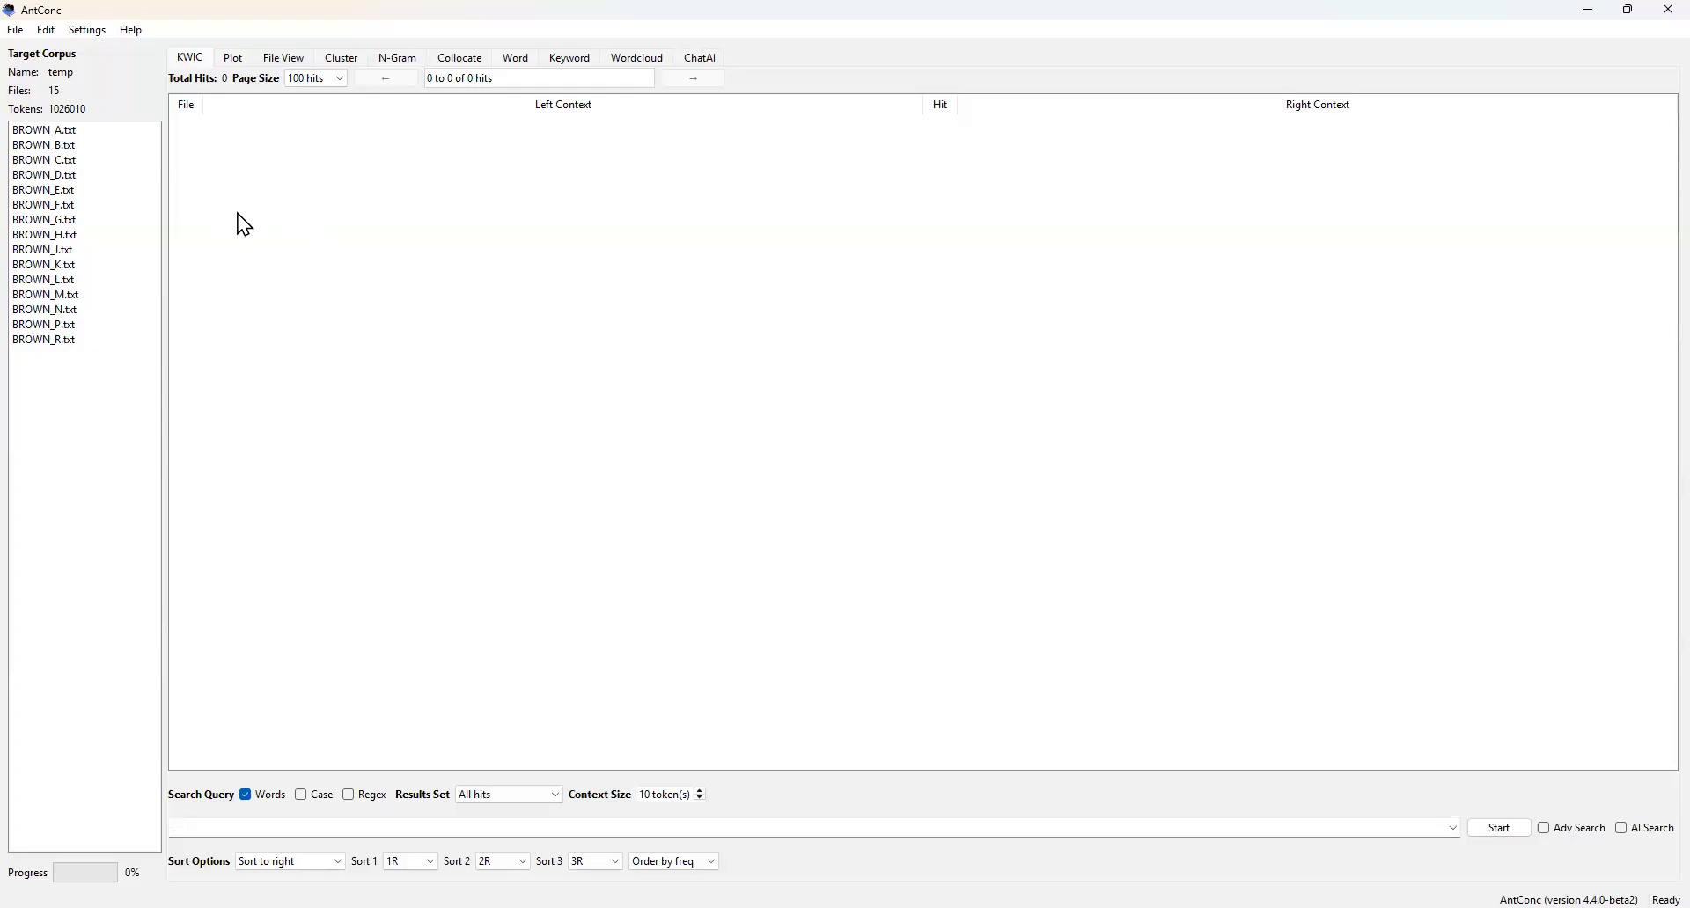
# - Open the Global Settings and examine the Language Direction and AI categories
pyautogui.click(93, 33)
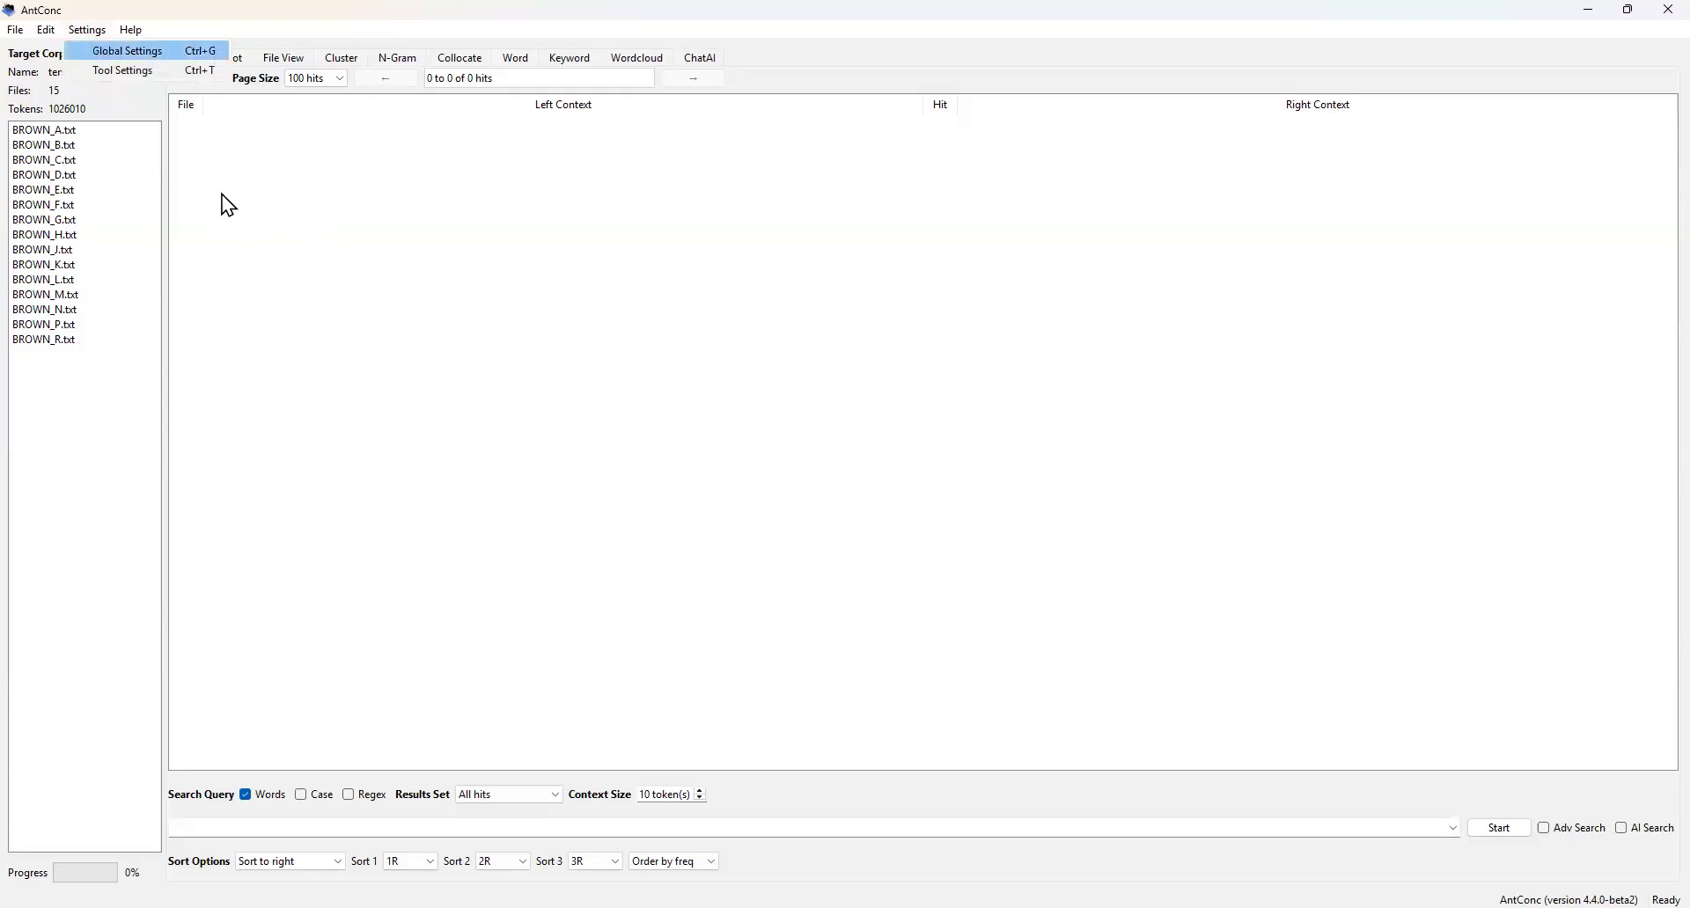
pyautogui.click(101, 51)
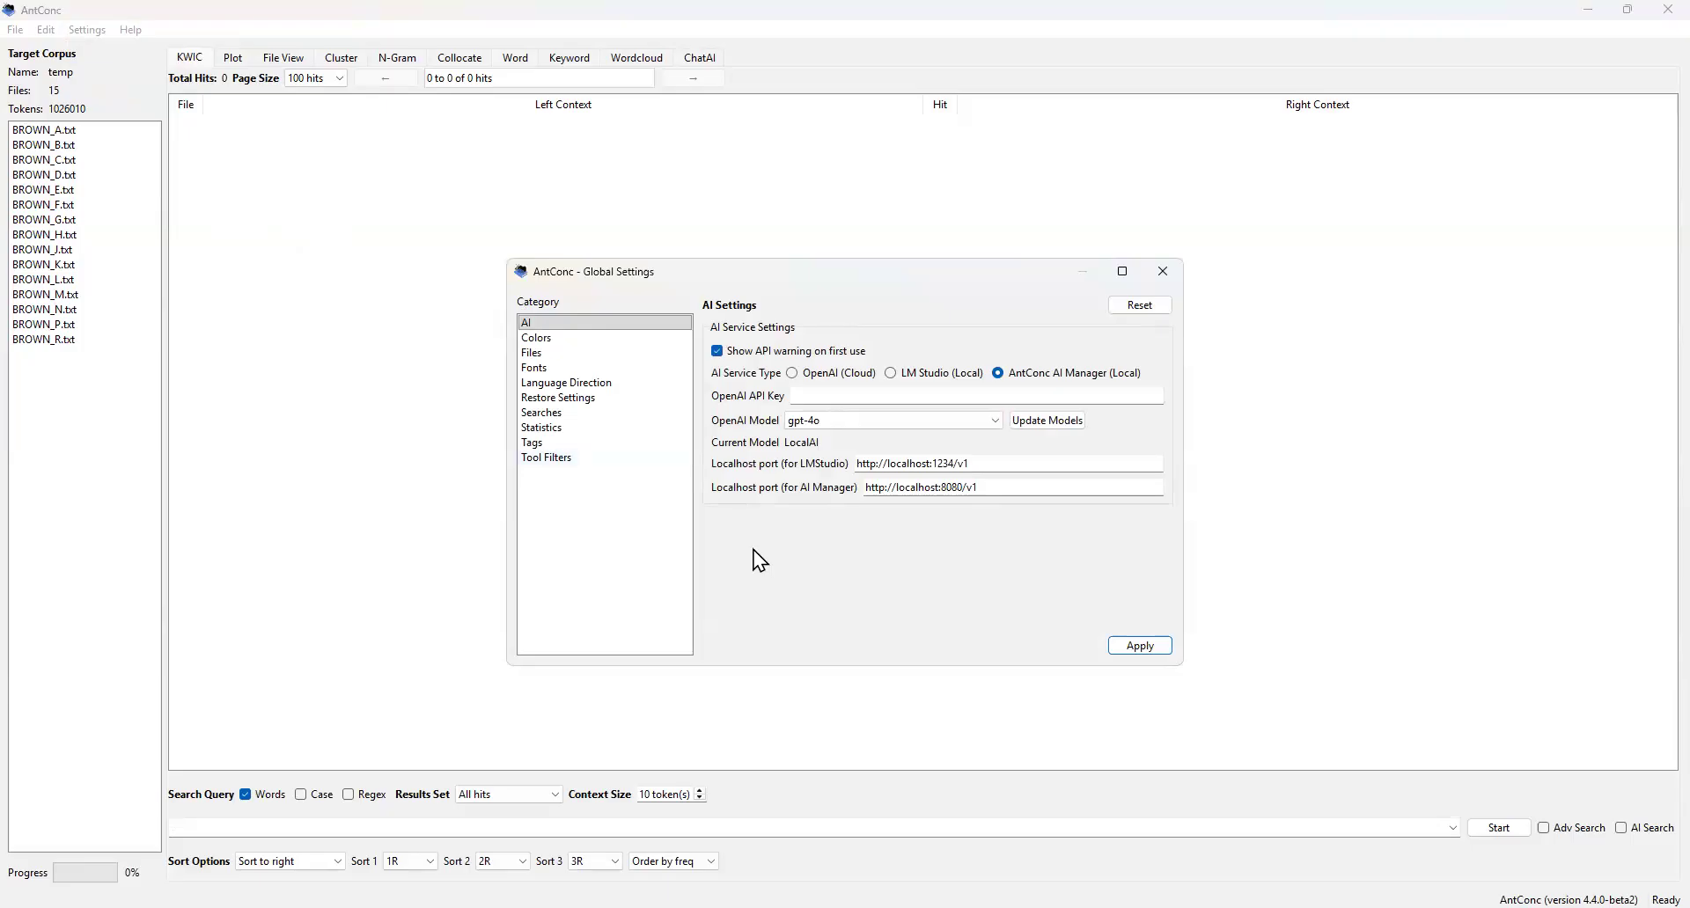
pyautogui.click(593, 385)
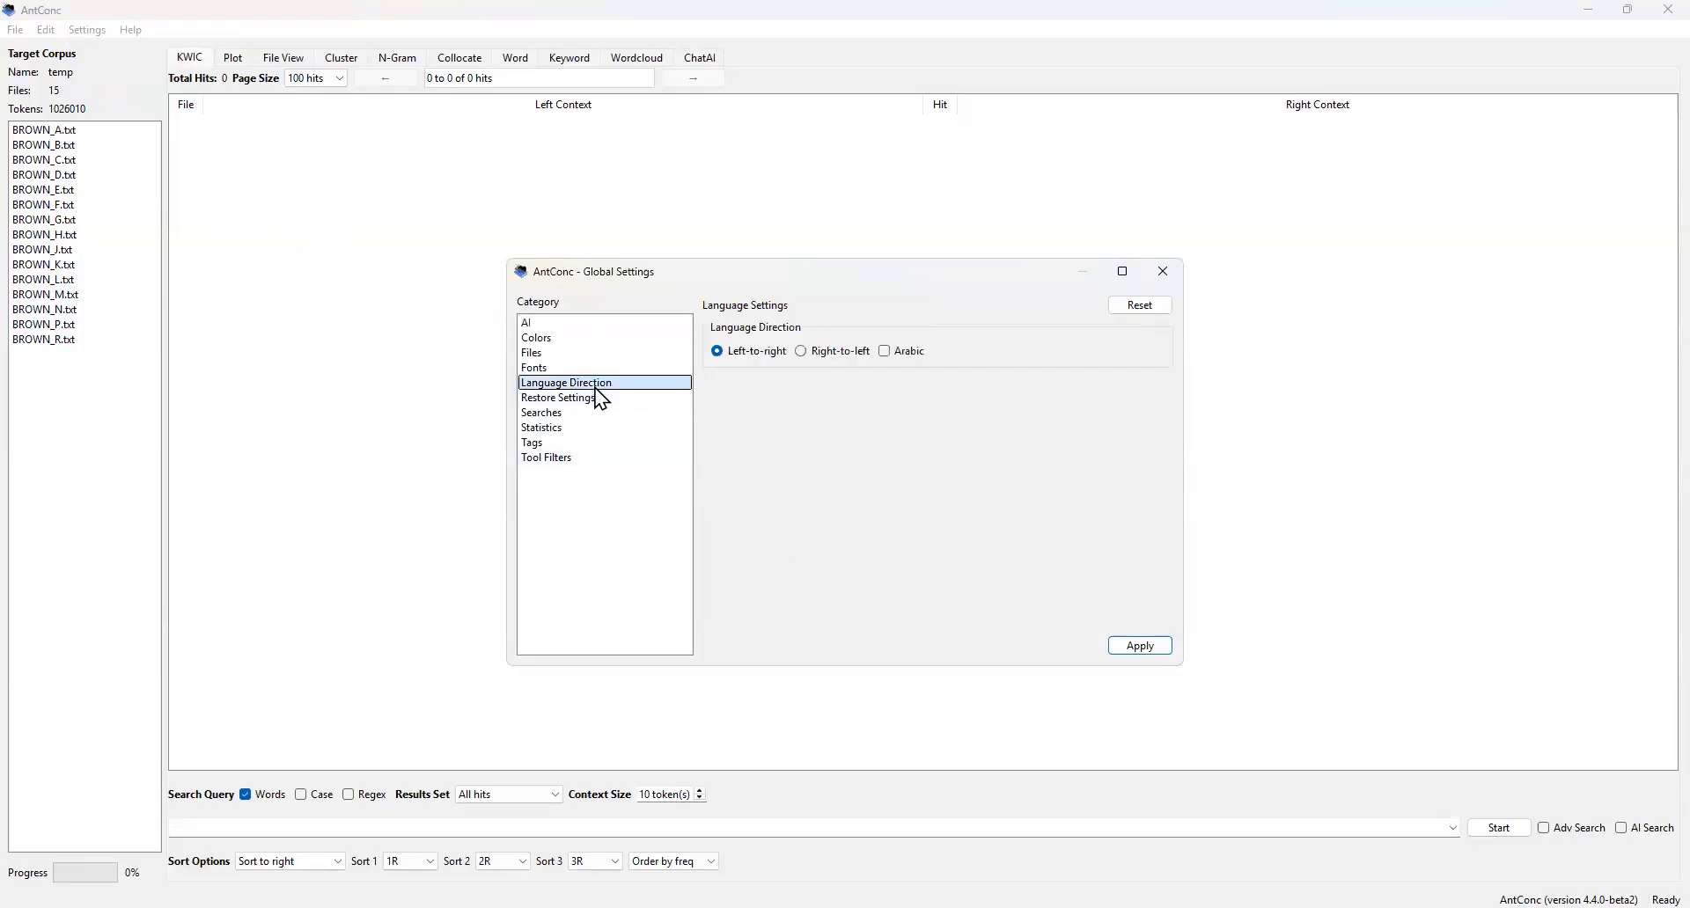
pyautogui.click(555, 322)
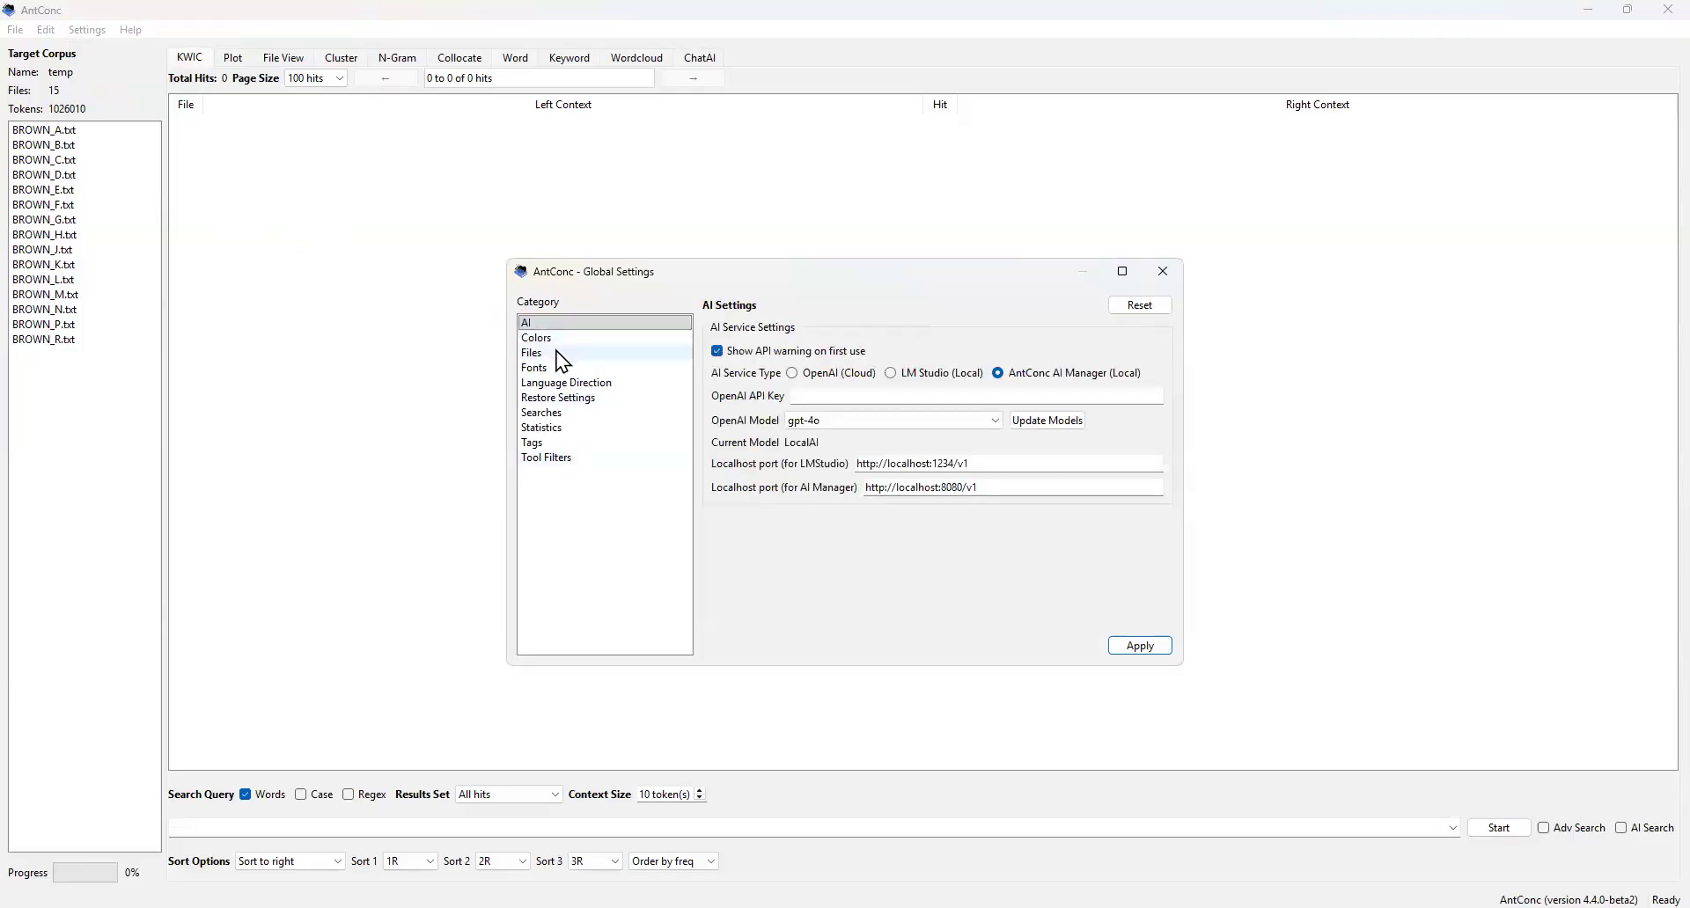
# - Examine the Files category of the Global Settings, reading through the whole list of supported corpus file types
pyautogui.click(551, 355)
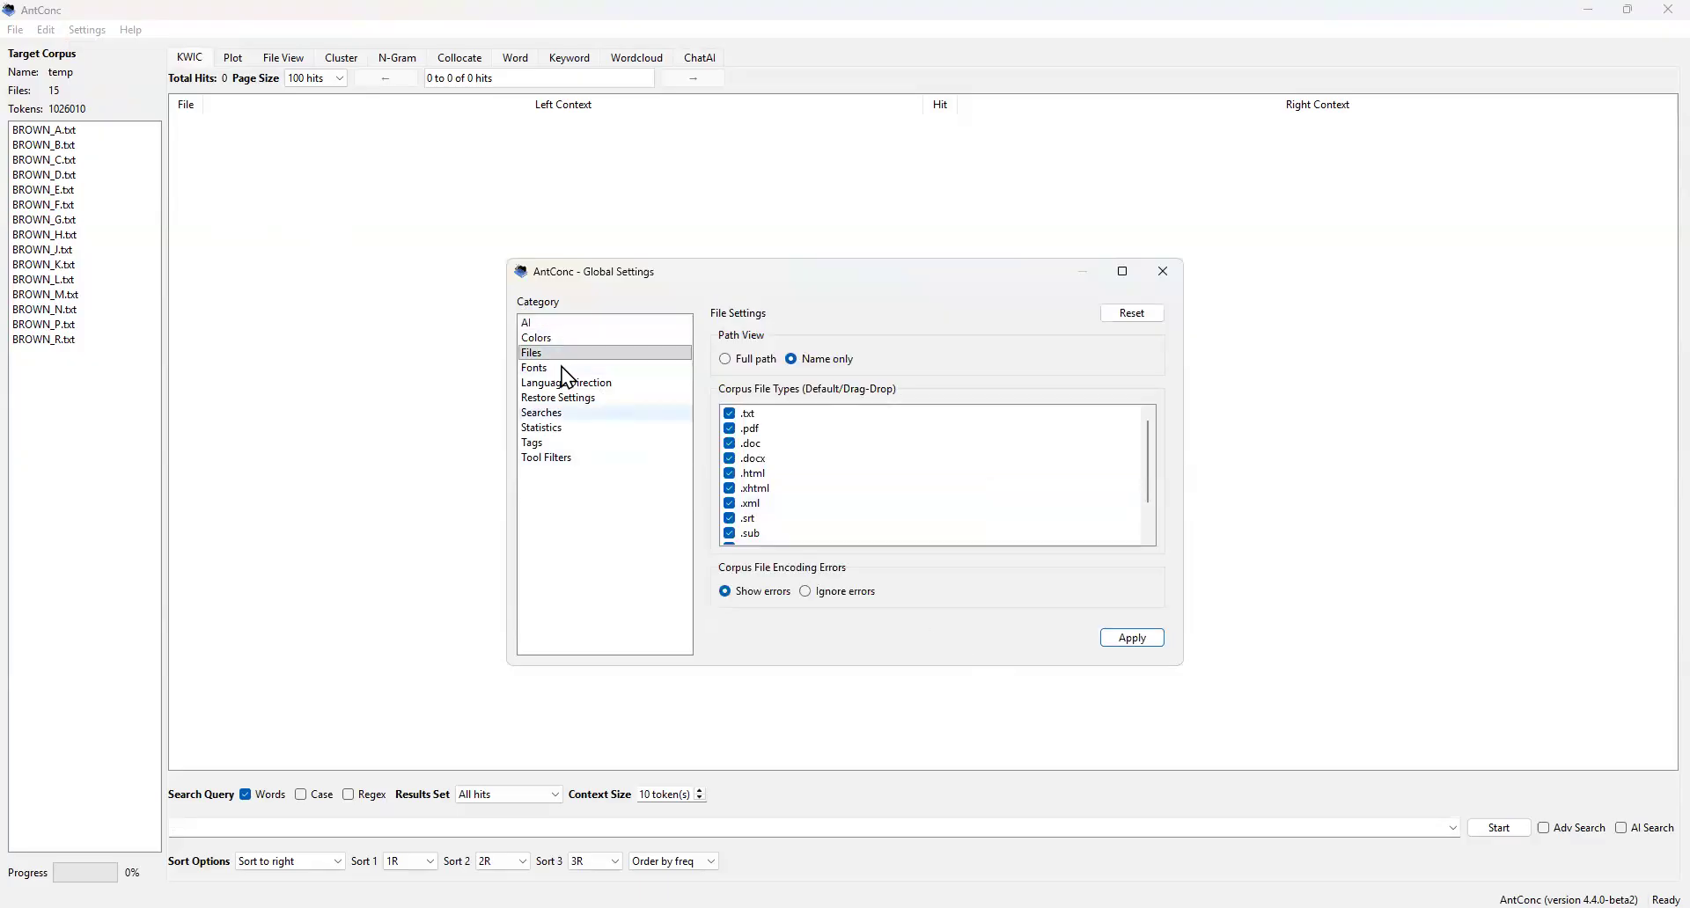
pyautogui.click(543, 359)
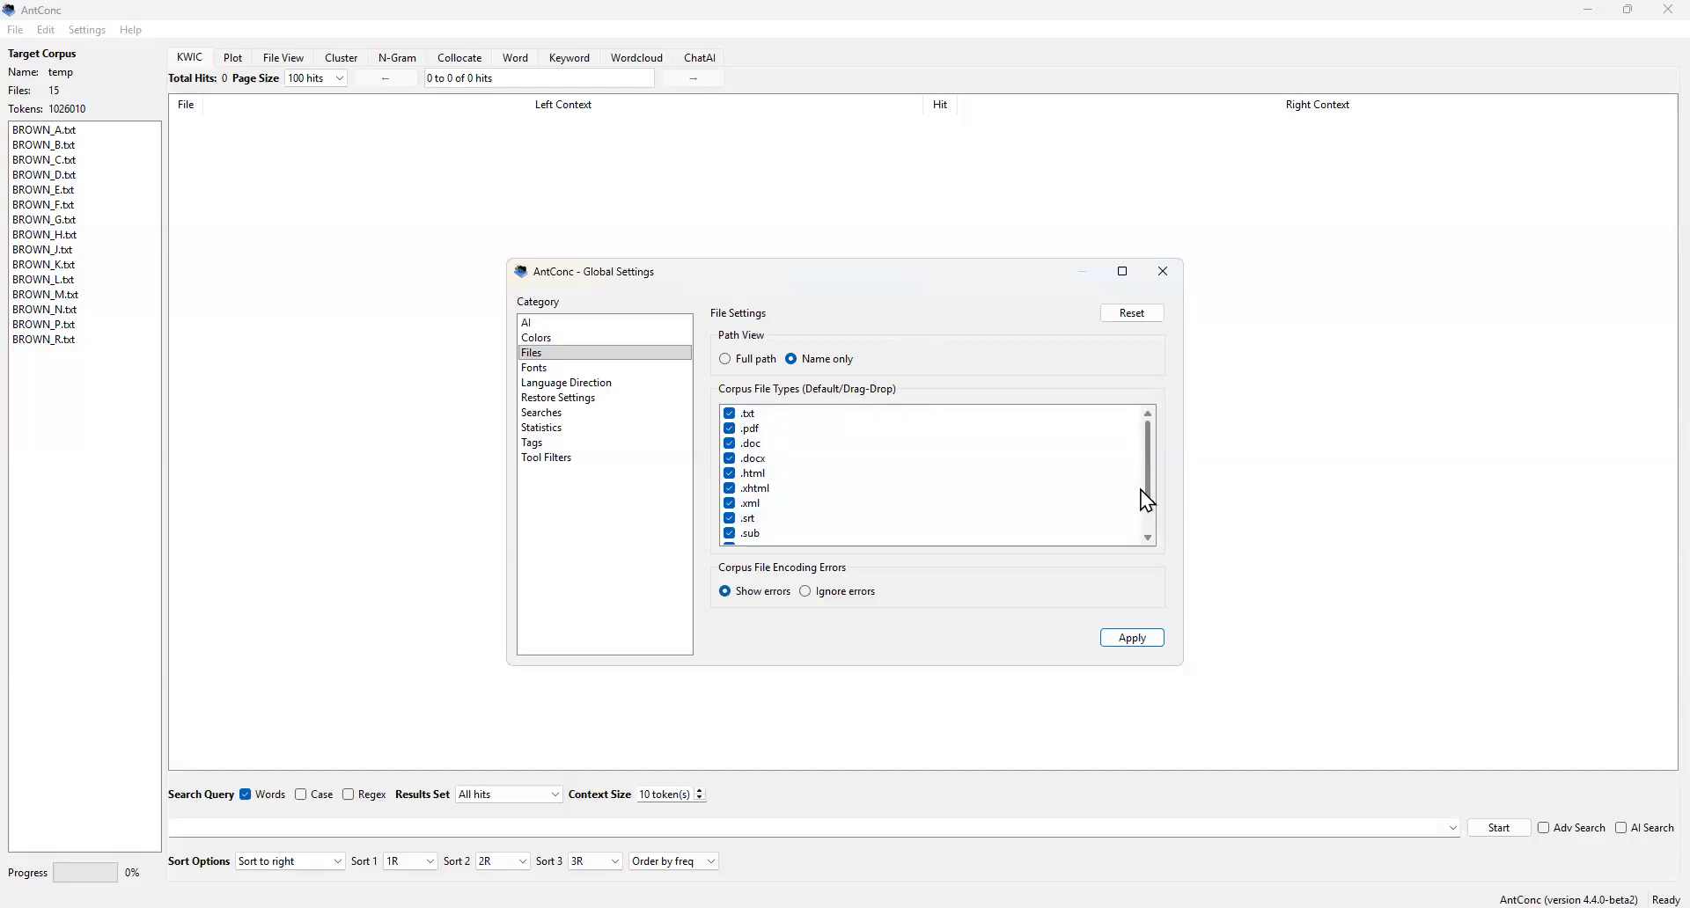
pyautogui.moveTo(1145, 495); pyautogui.dragTo(1146, 535)
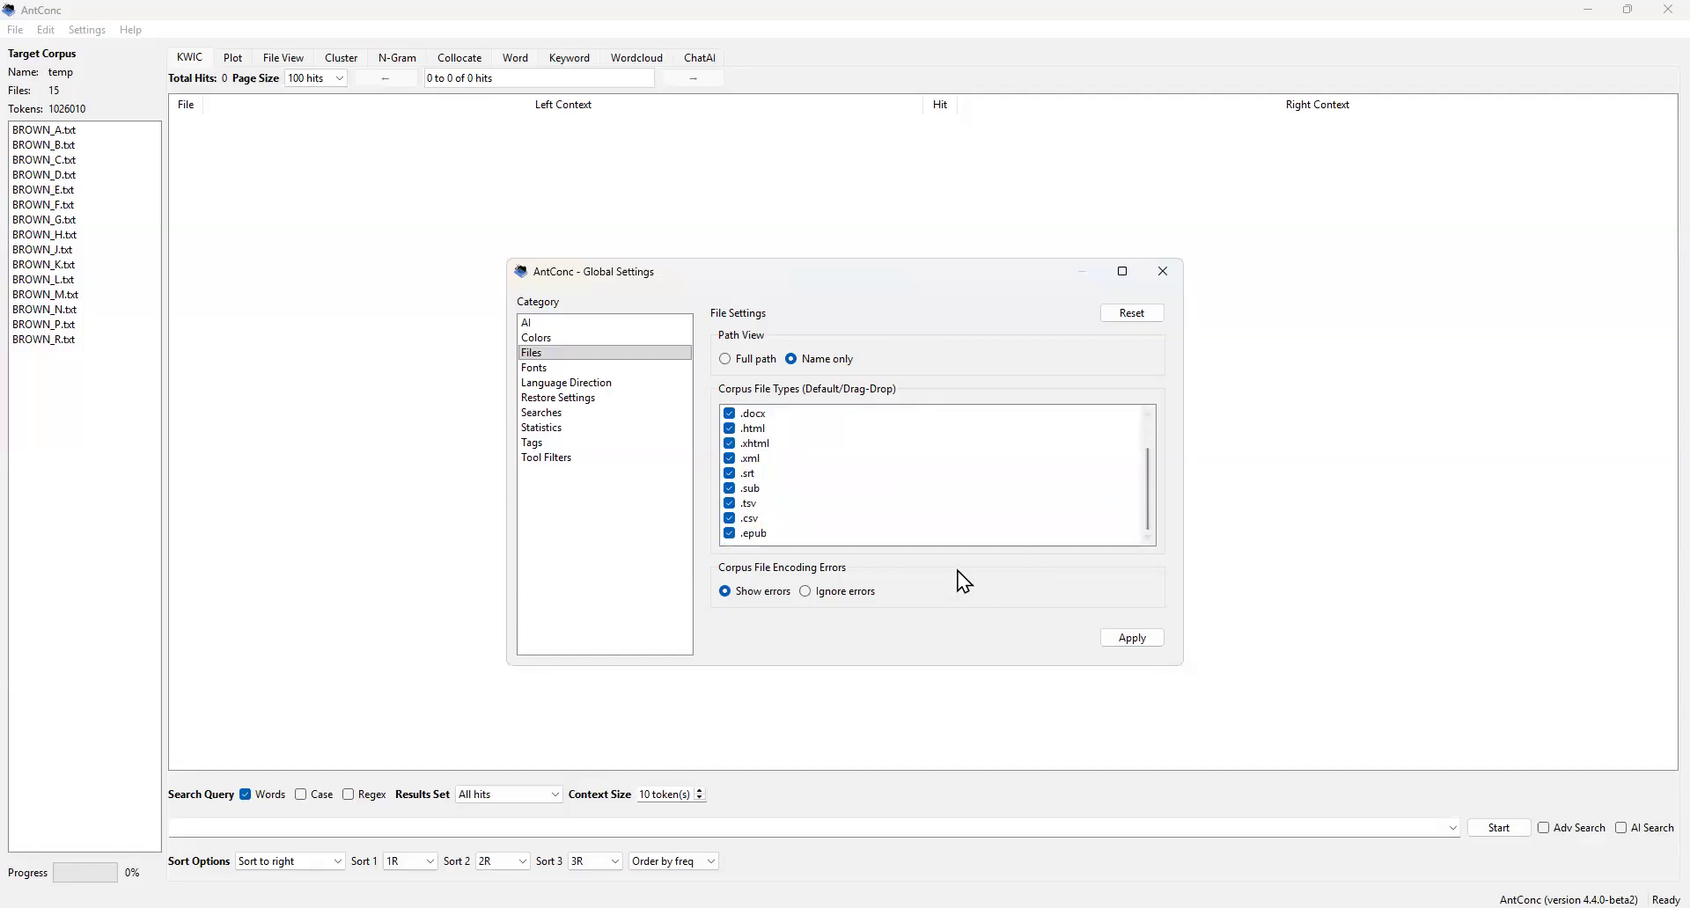
pyautogui.moveTo(1150, 493); pyautogui.dragTo(1152, 456)
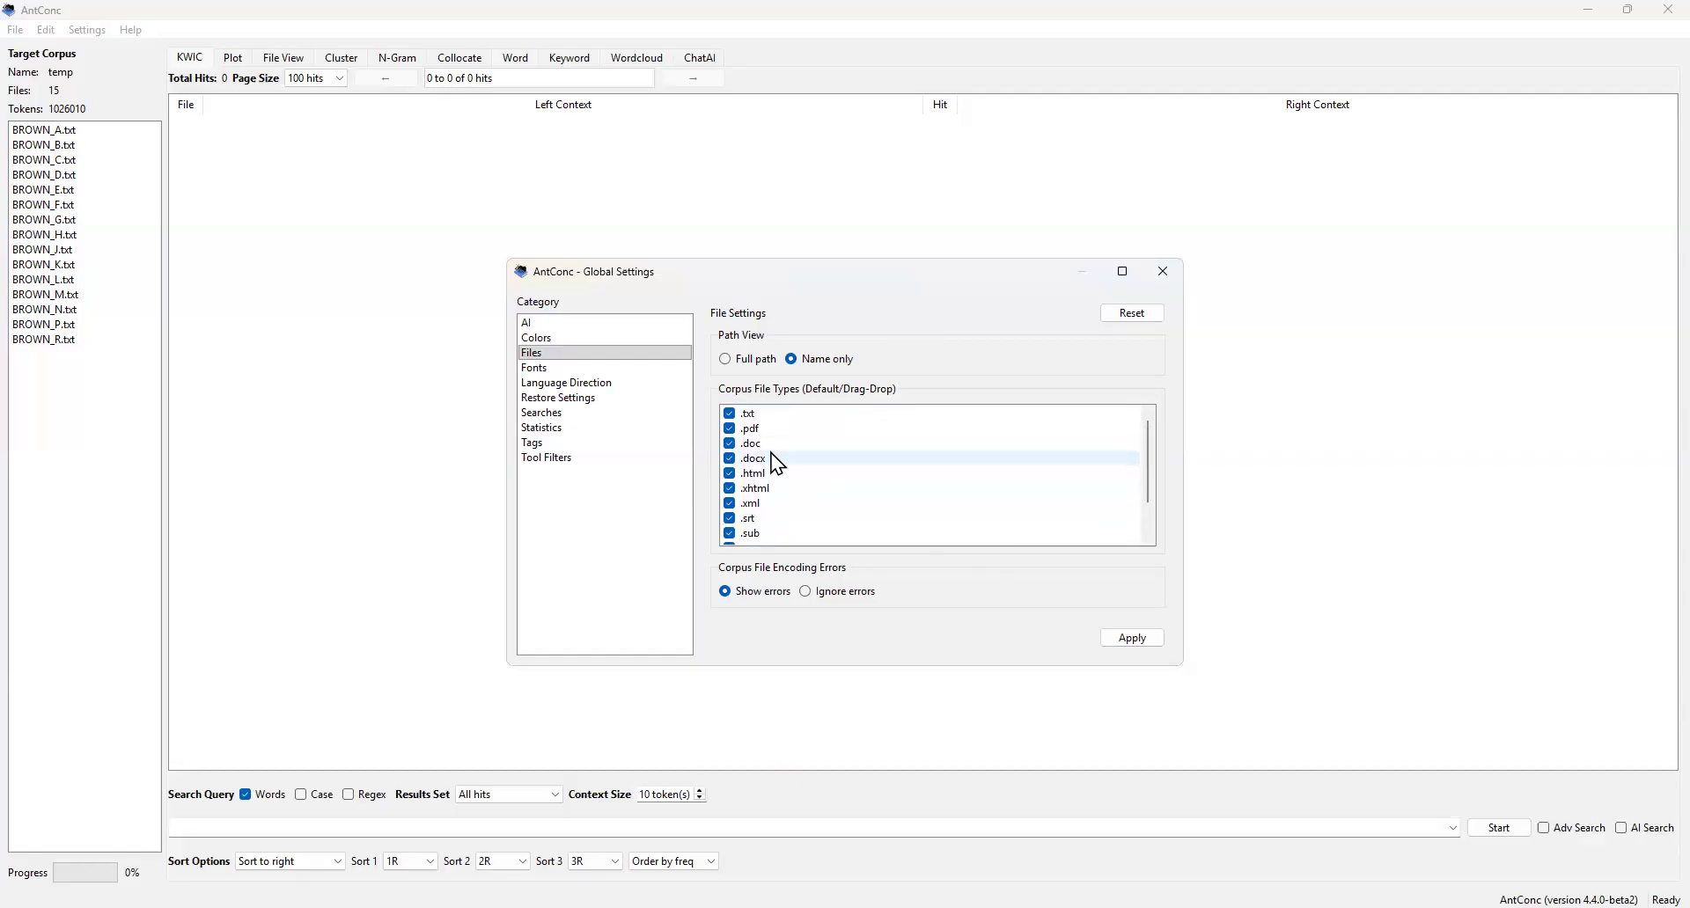
pyautogui.moveTo(1146, 492); pyautogui.dragTo(1143, 547)
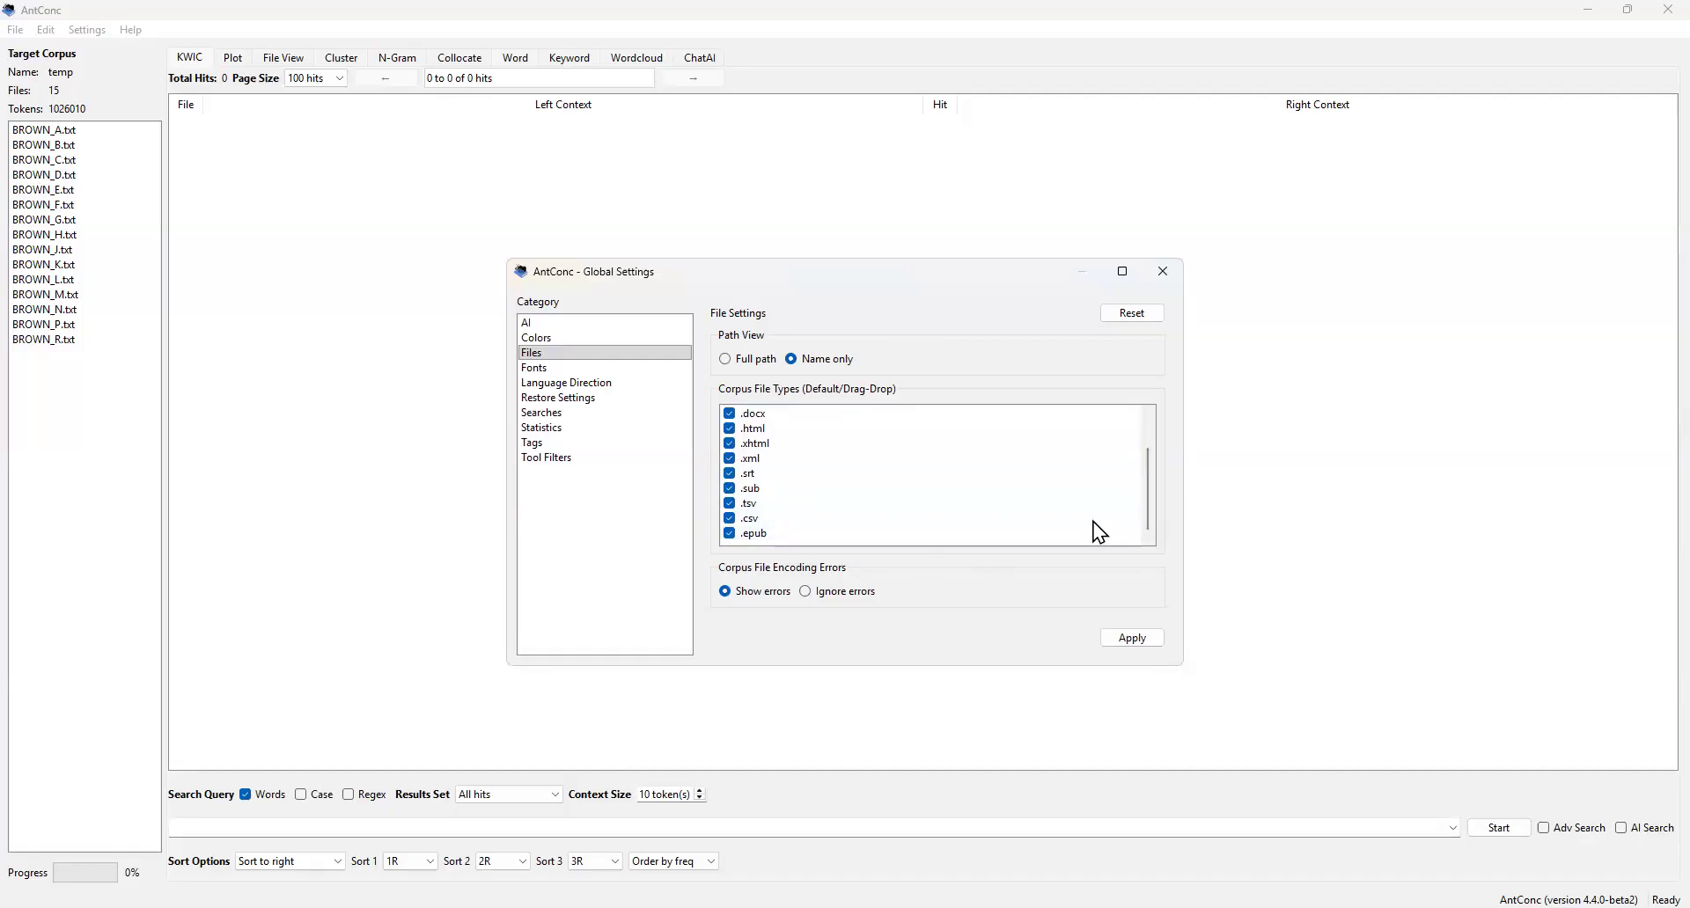
pyautogui.moveTo(1148, 493); pyautogui.dragTo(1148, 425)
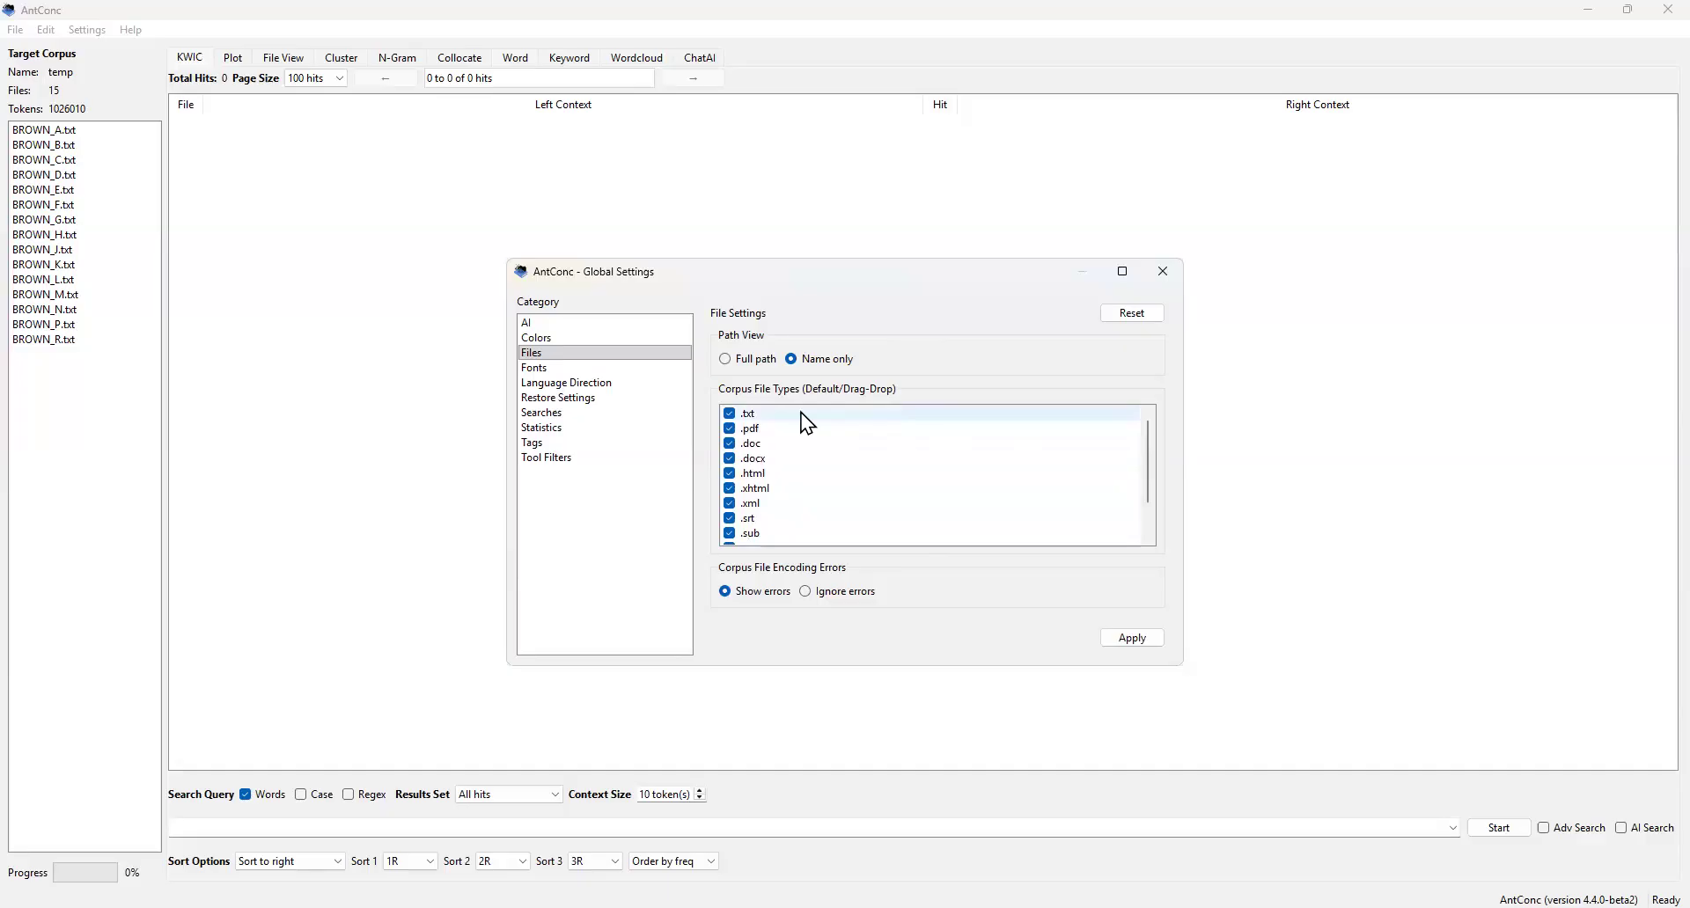
# - Close the Global Settings and run a KWIC search for "process" with whole-word matching turned off
pyautogui.click(1158, 272)
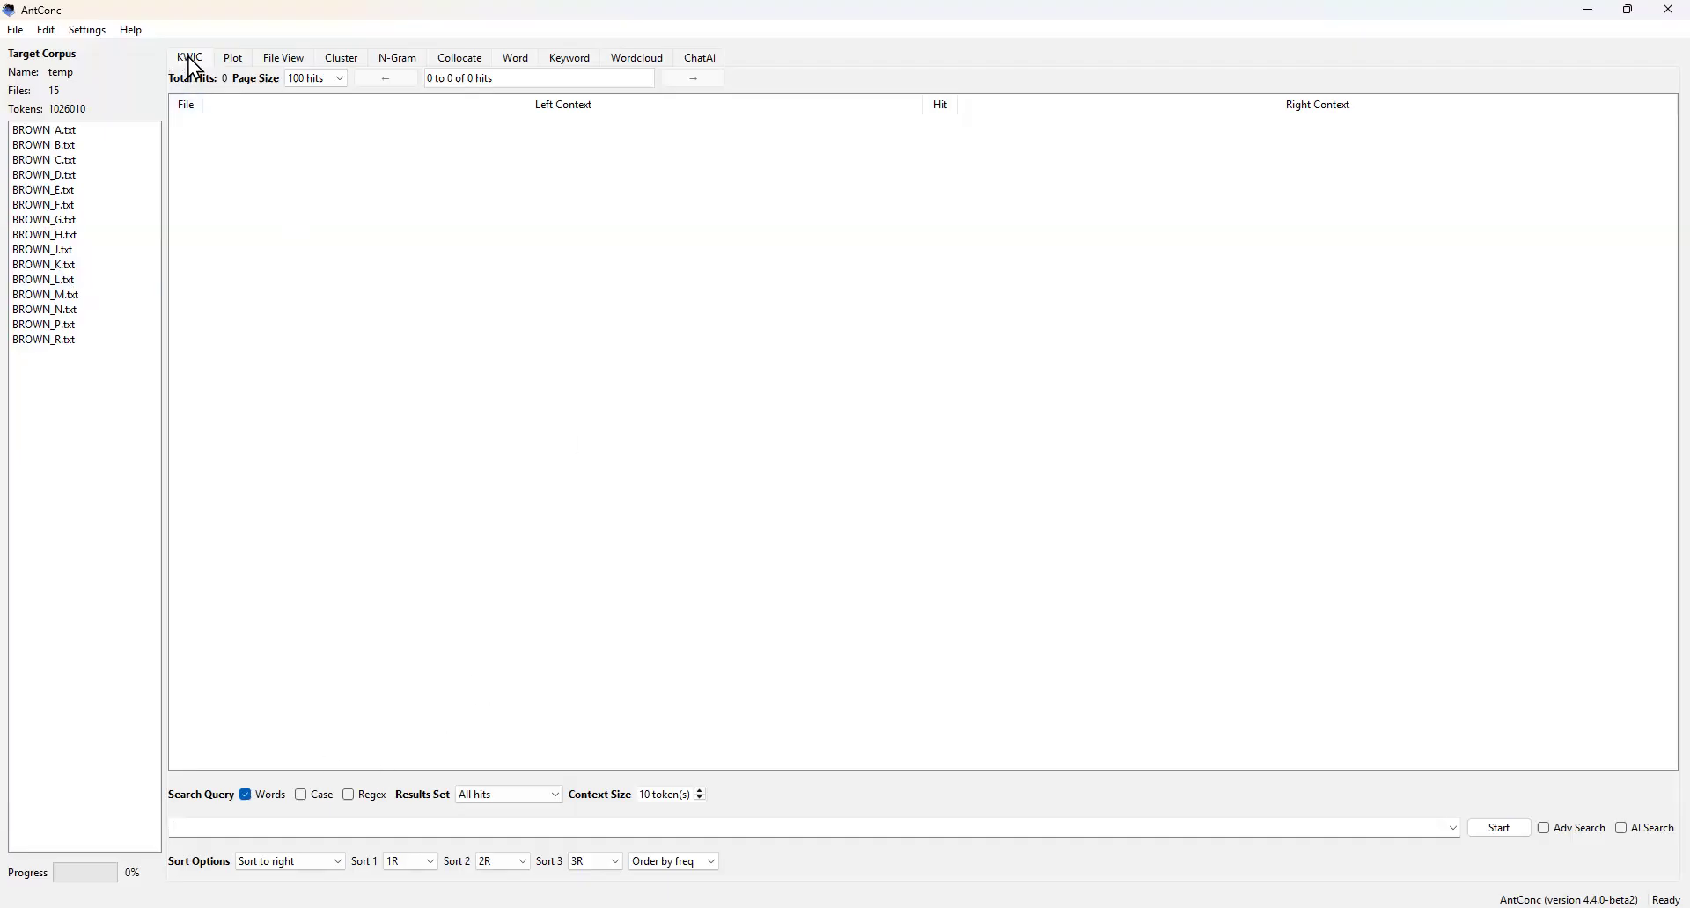
pyautogui.click(237, 826)
pyautogui.write('process')
pyautogui.click(246, 795)
pyautogui.click(1499, 832)
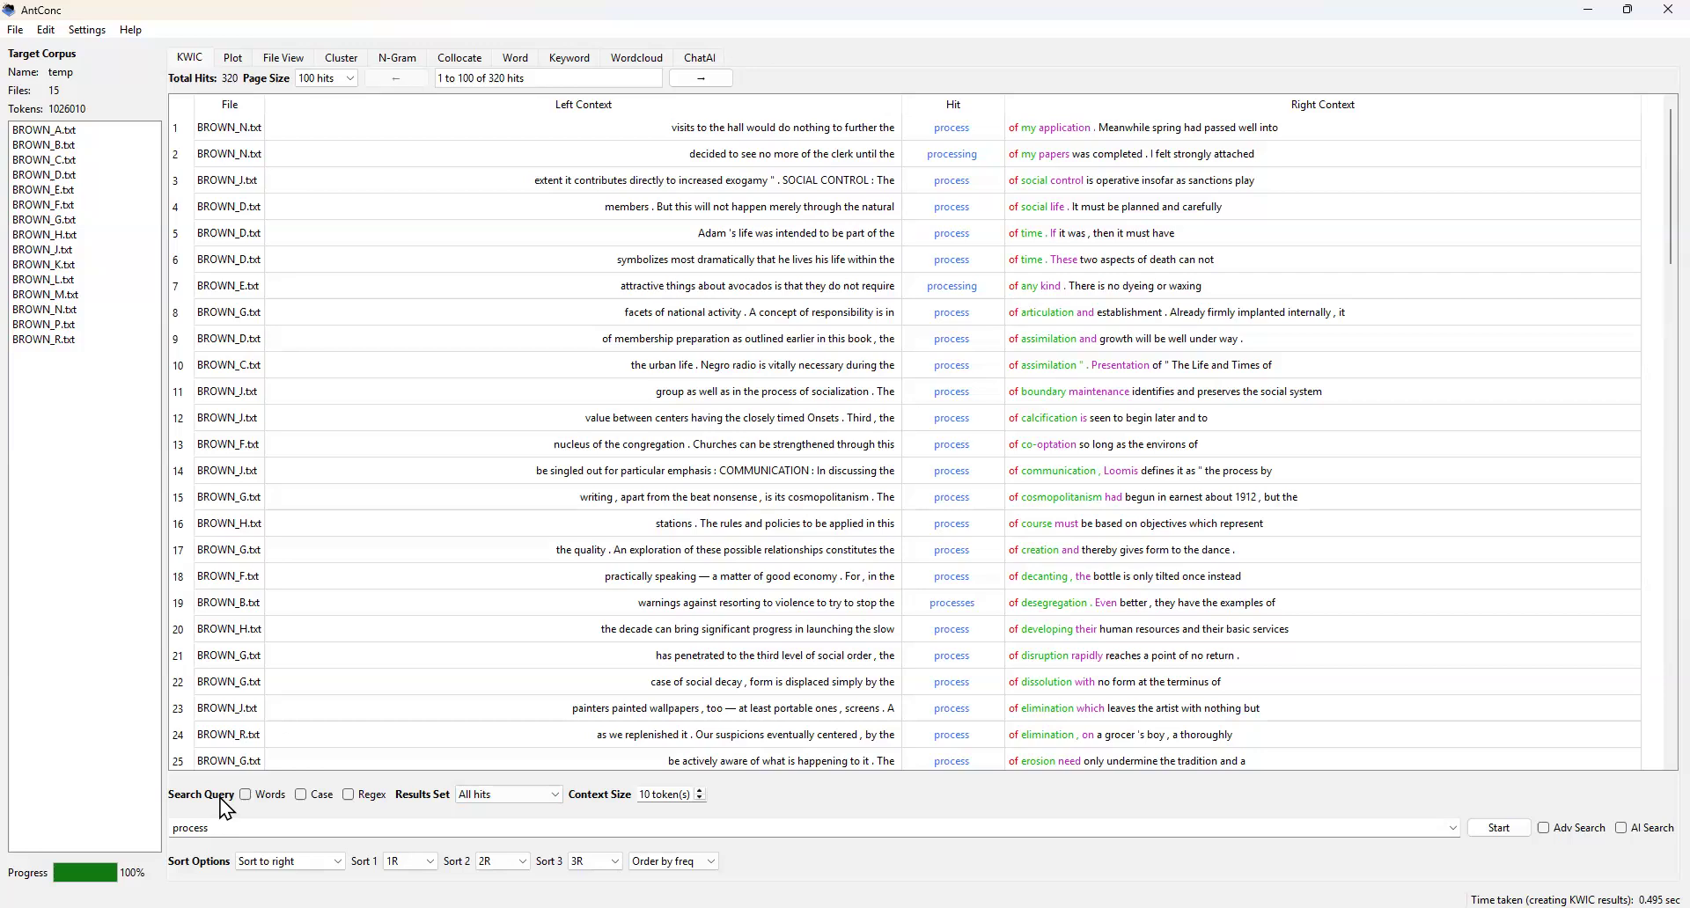
# - Rerun the "process" search with whole-word matching on, and view the second page of hits before returning to the first
pyautogui.click(246, 795)
pyautogui.click(1501, 832)
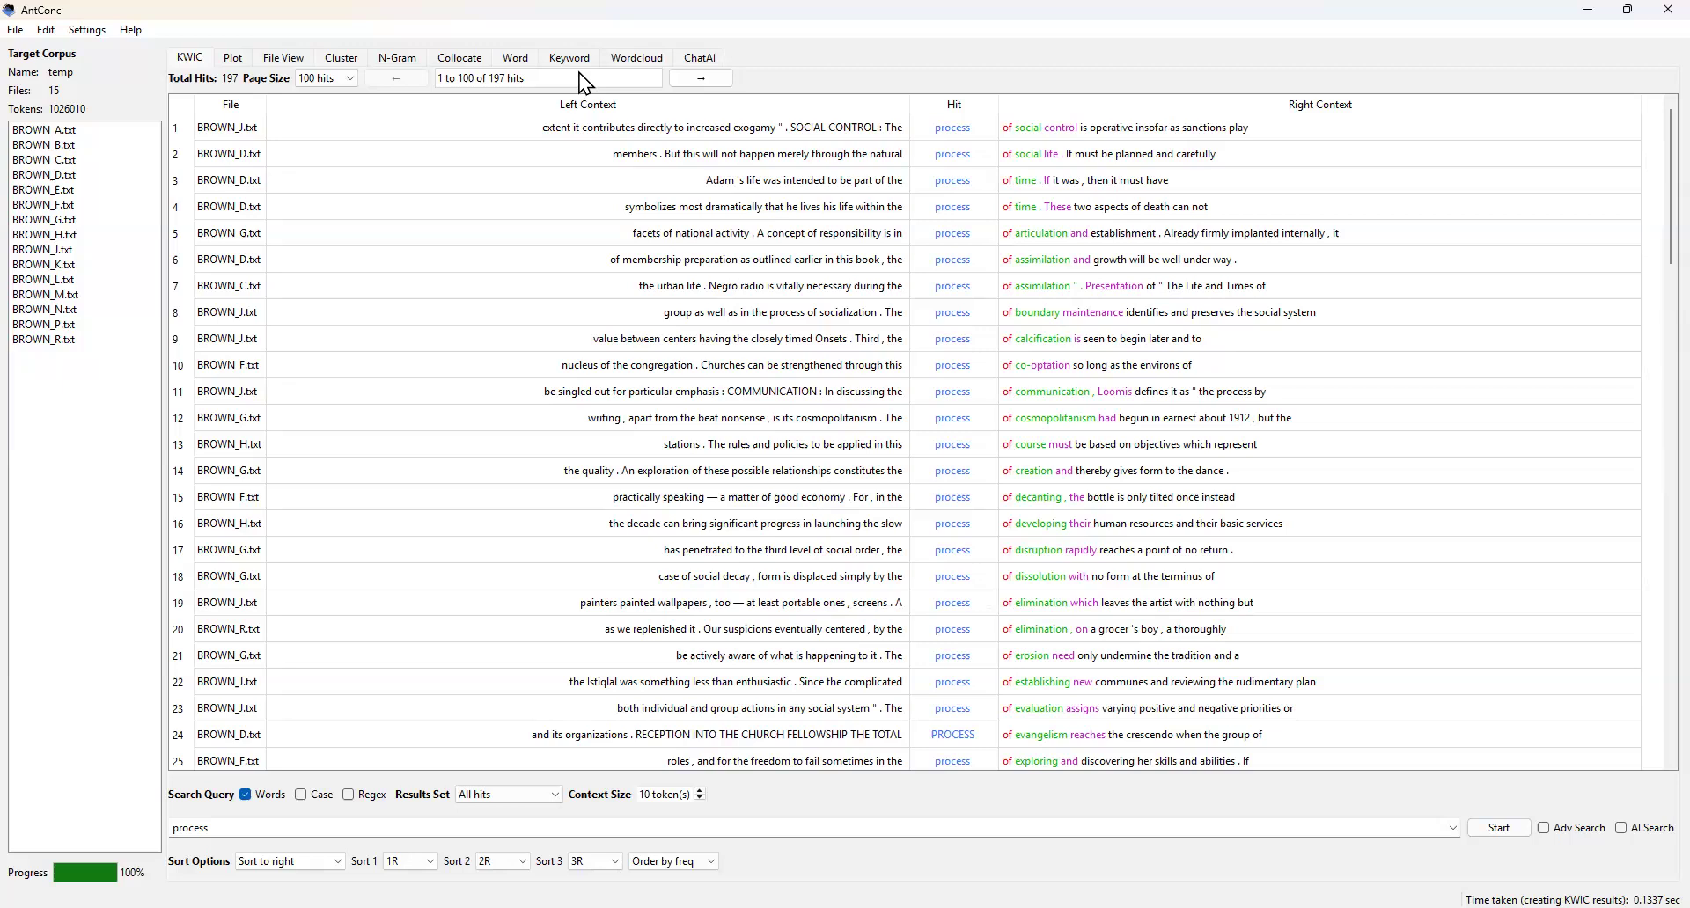
pyautogui.click(703, 78)
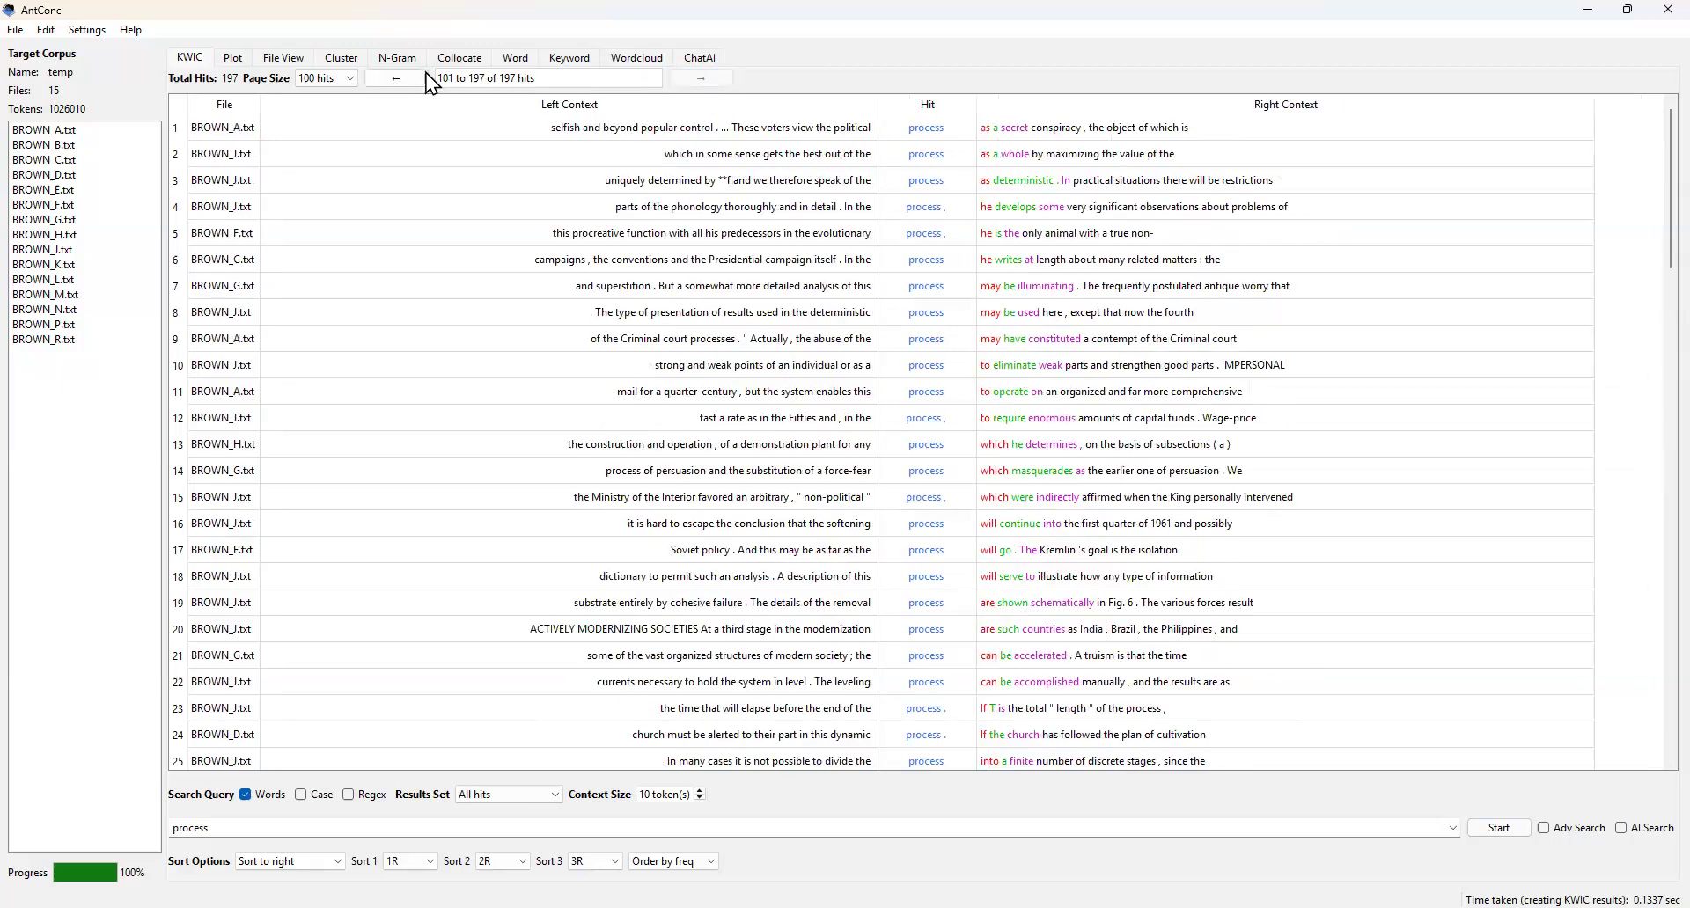
pyautogui.click(399, 78)
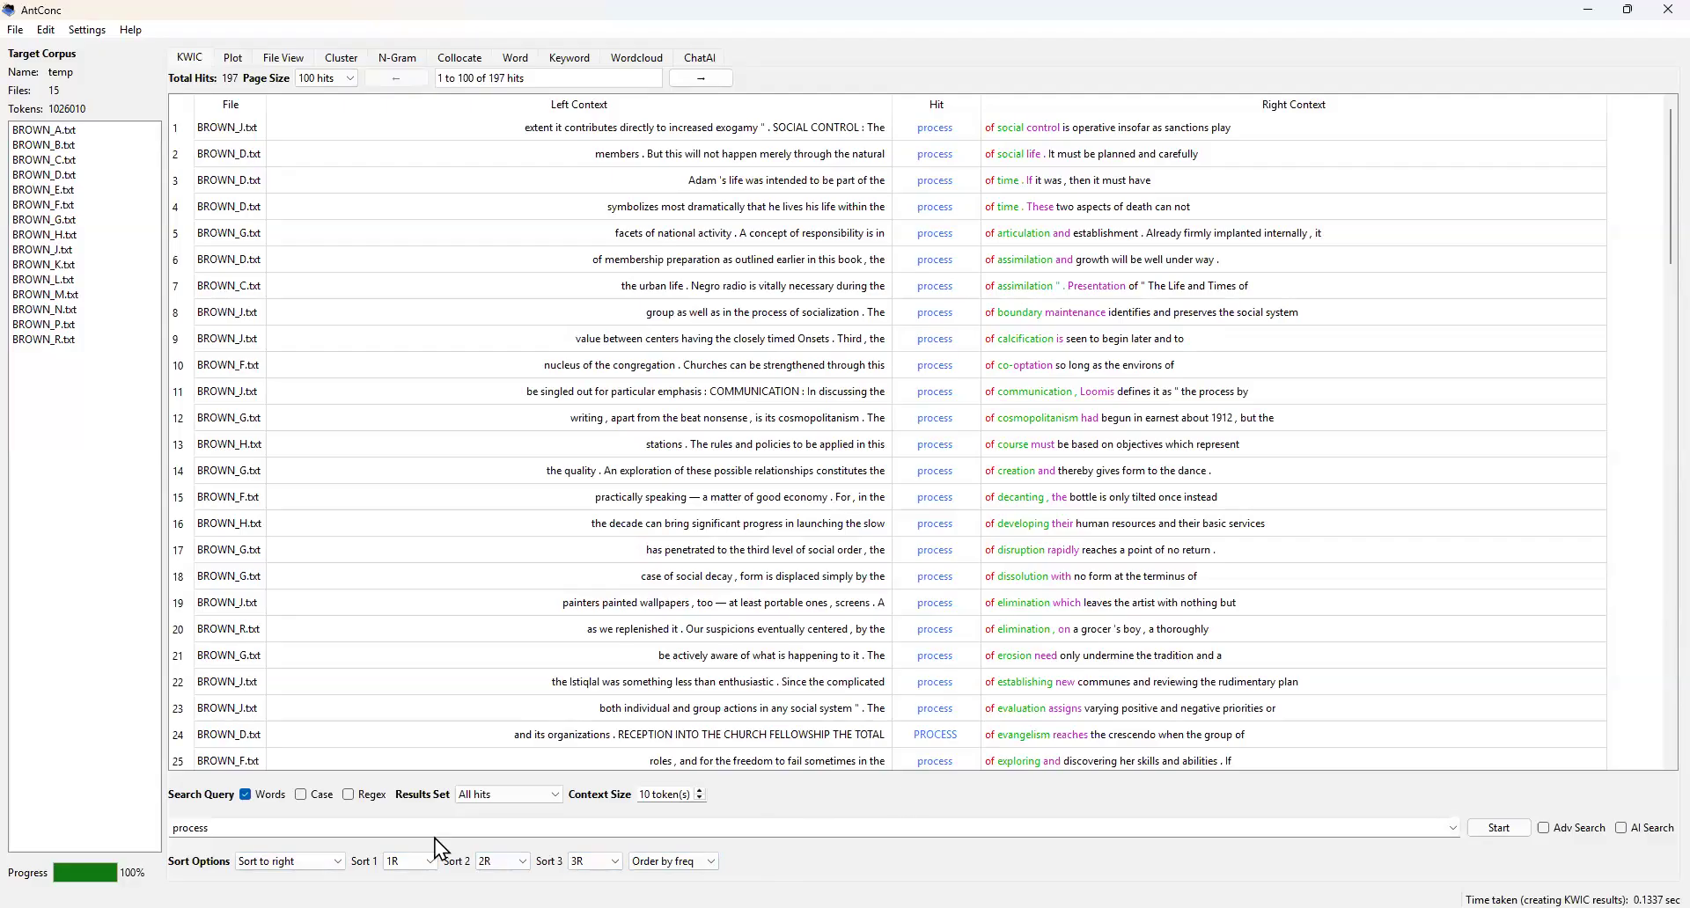
# - Rerun the search with the hits sorted to the left, and once more with them sorted to the right
pyautogui.click(292, 857)
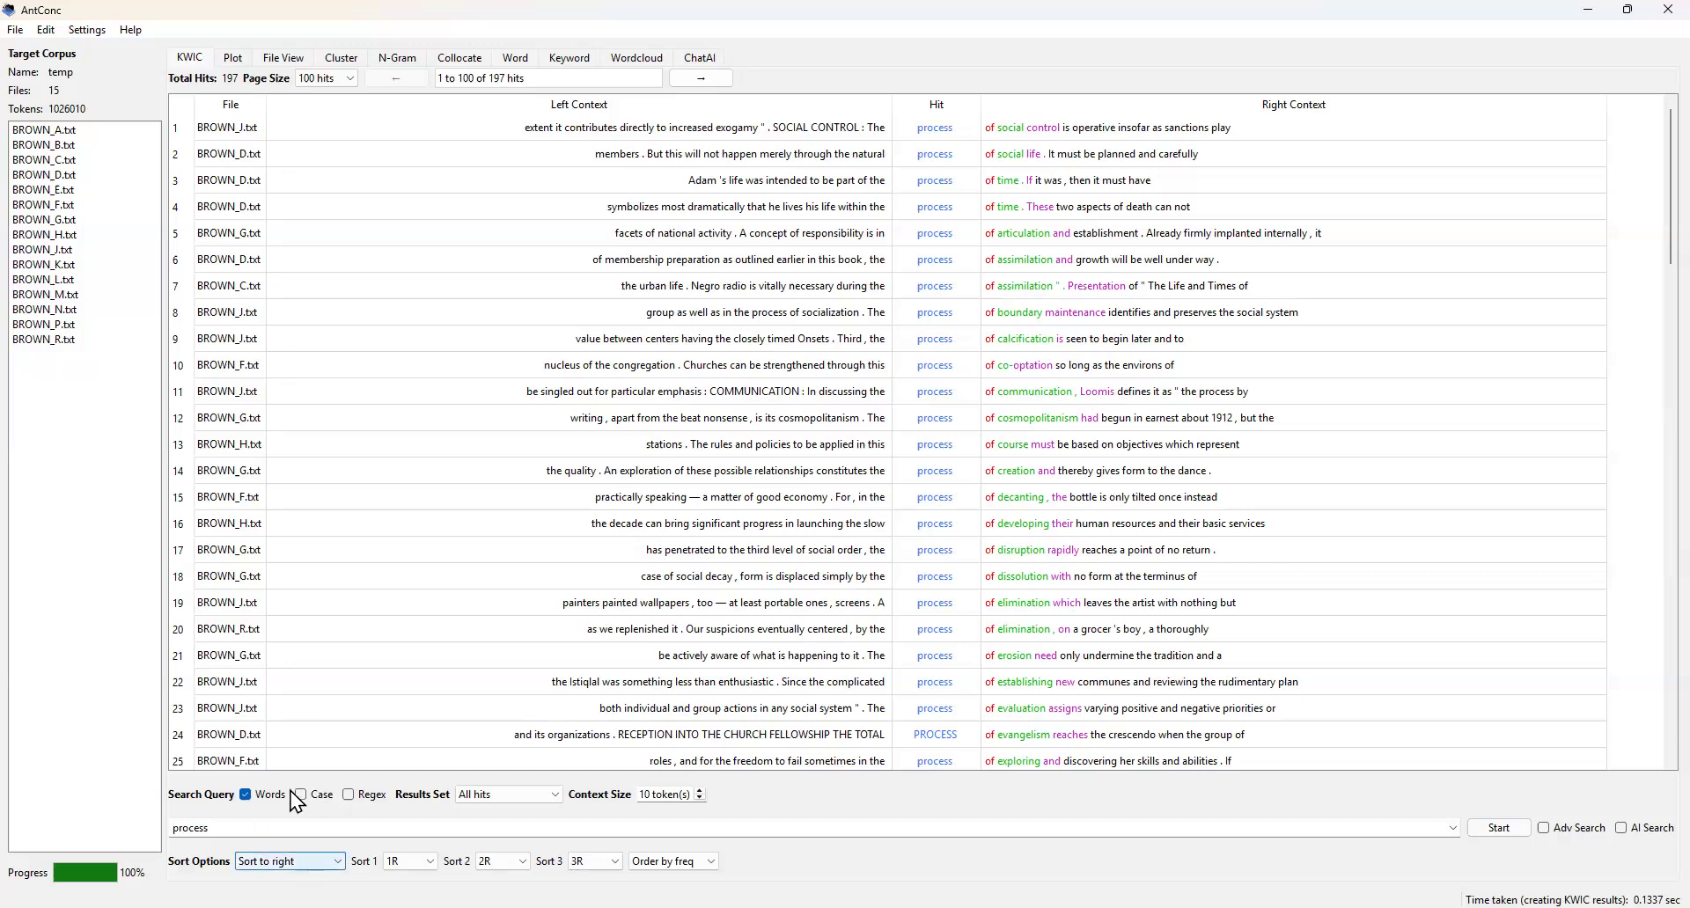
pyautogui.click(300, 861)
pyautogui.click(304, 793)
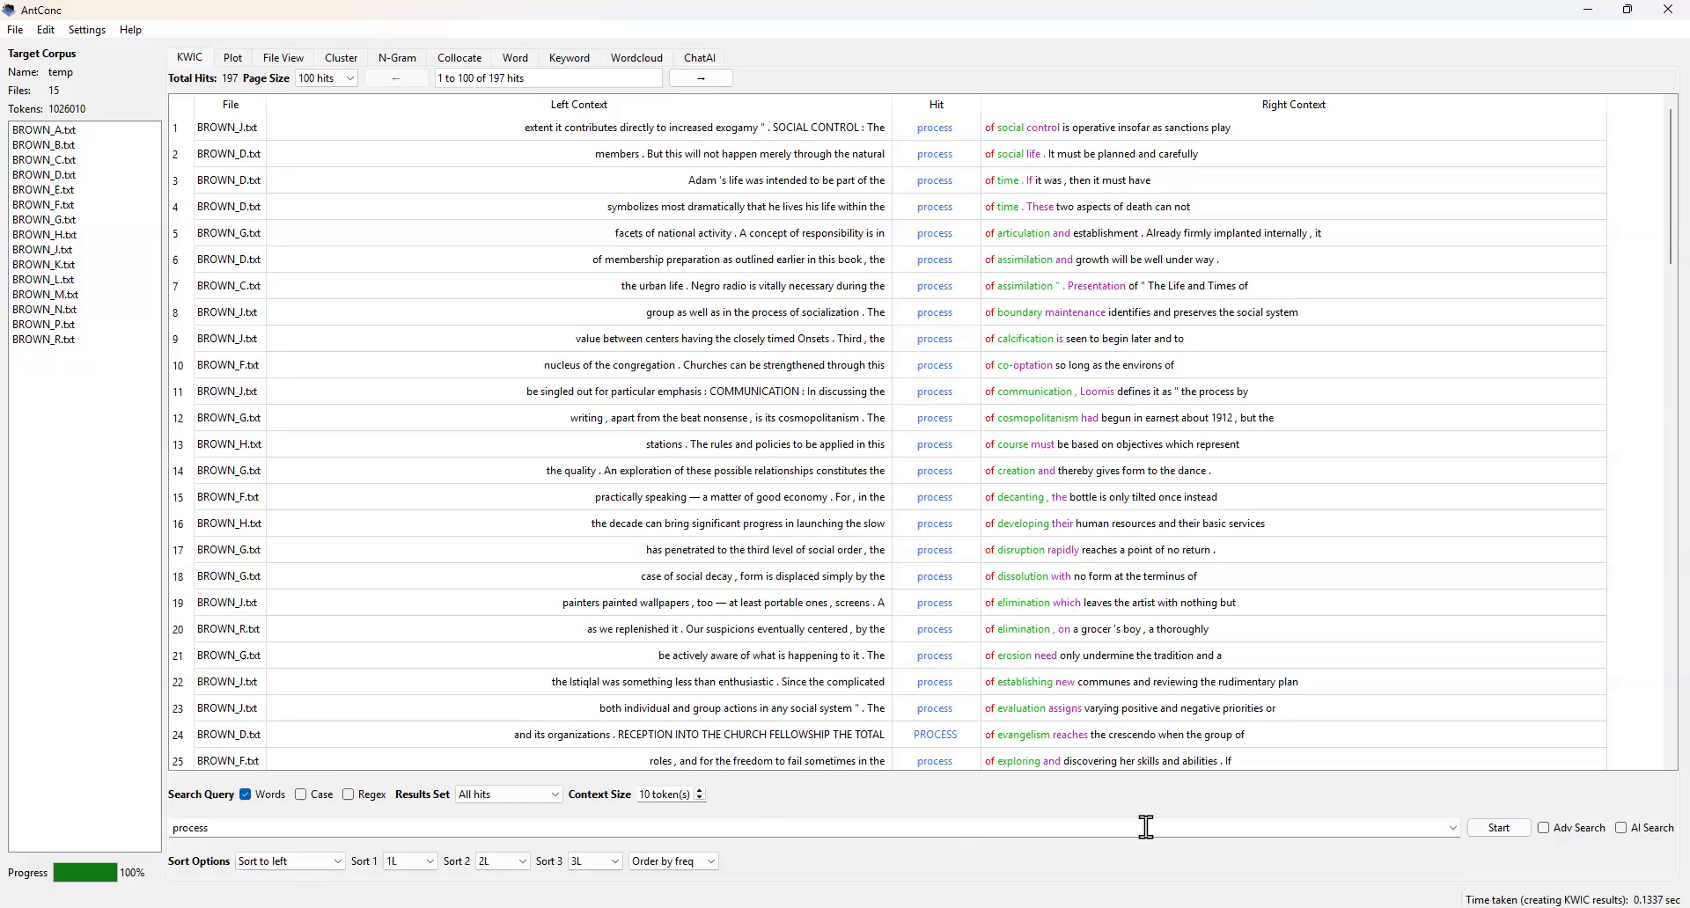
pyautogui.click(1498, 829)
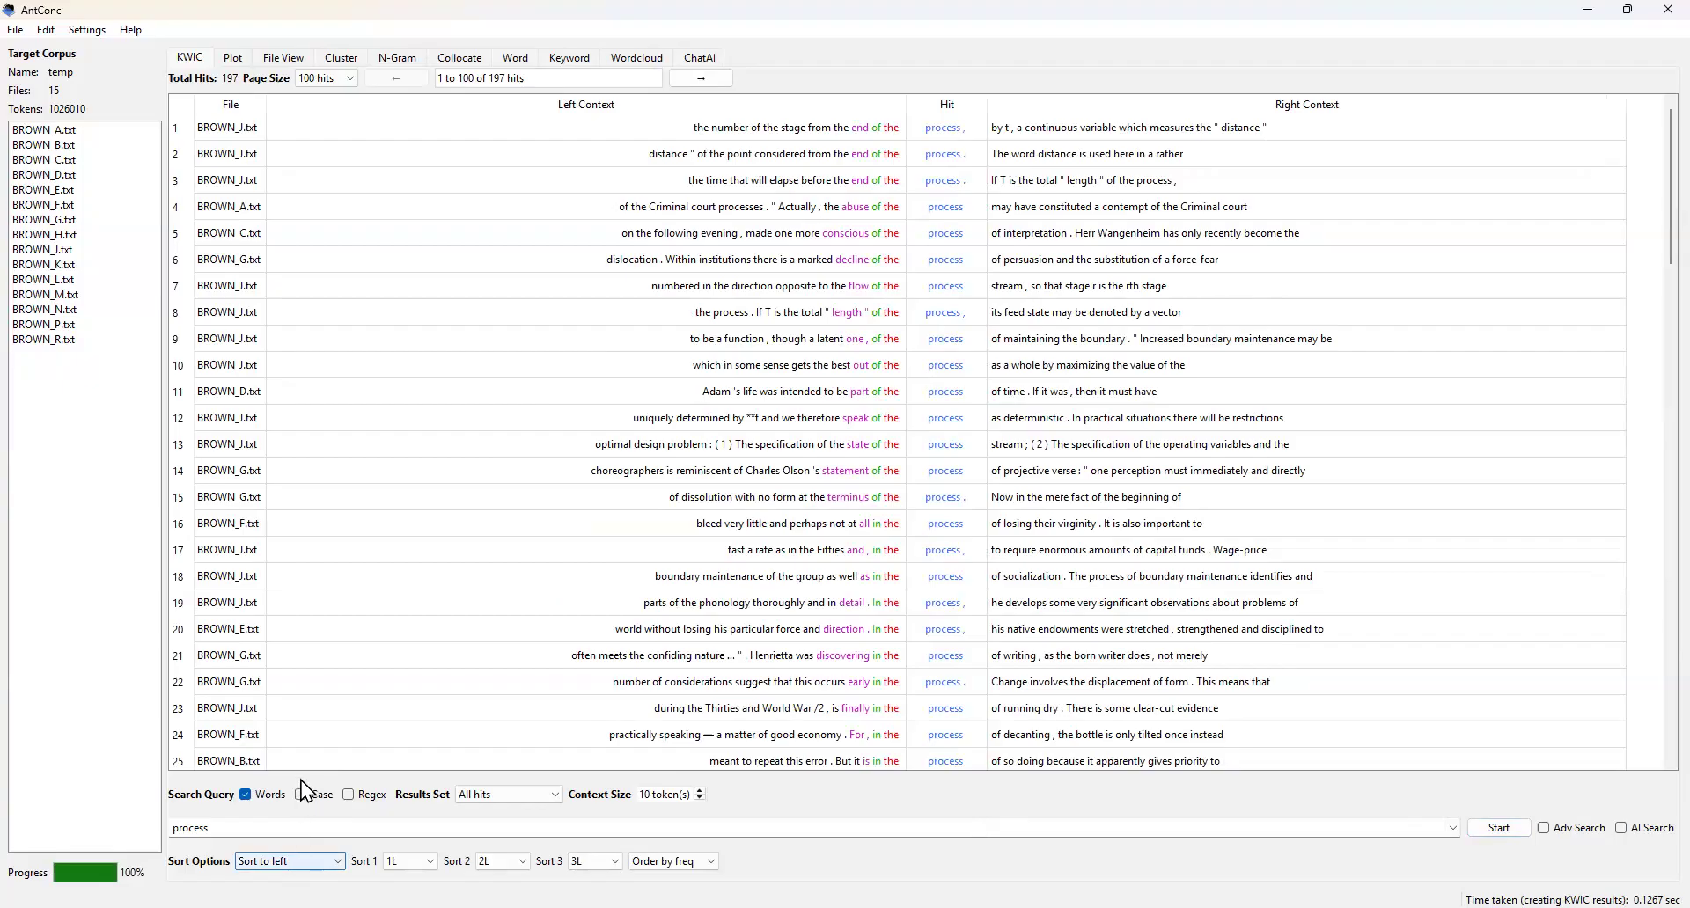
pyautogui.click(301, 861)
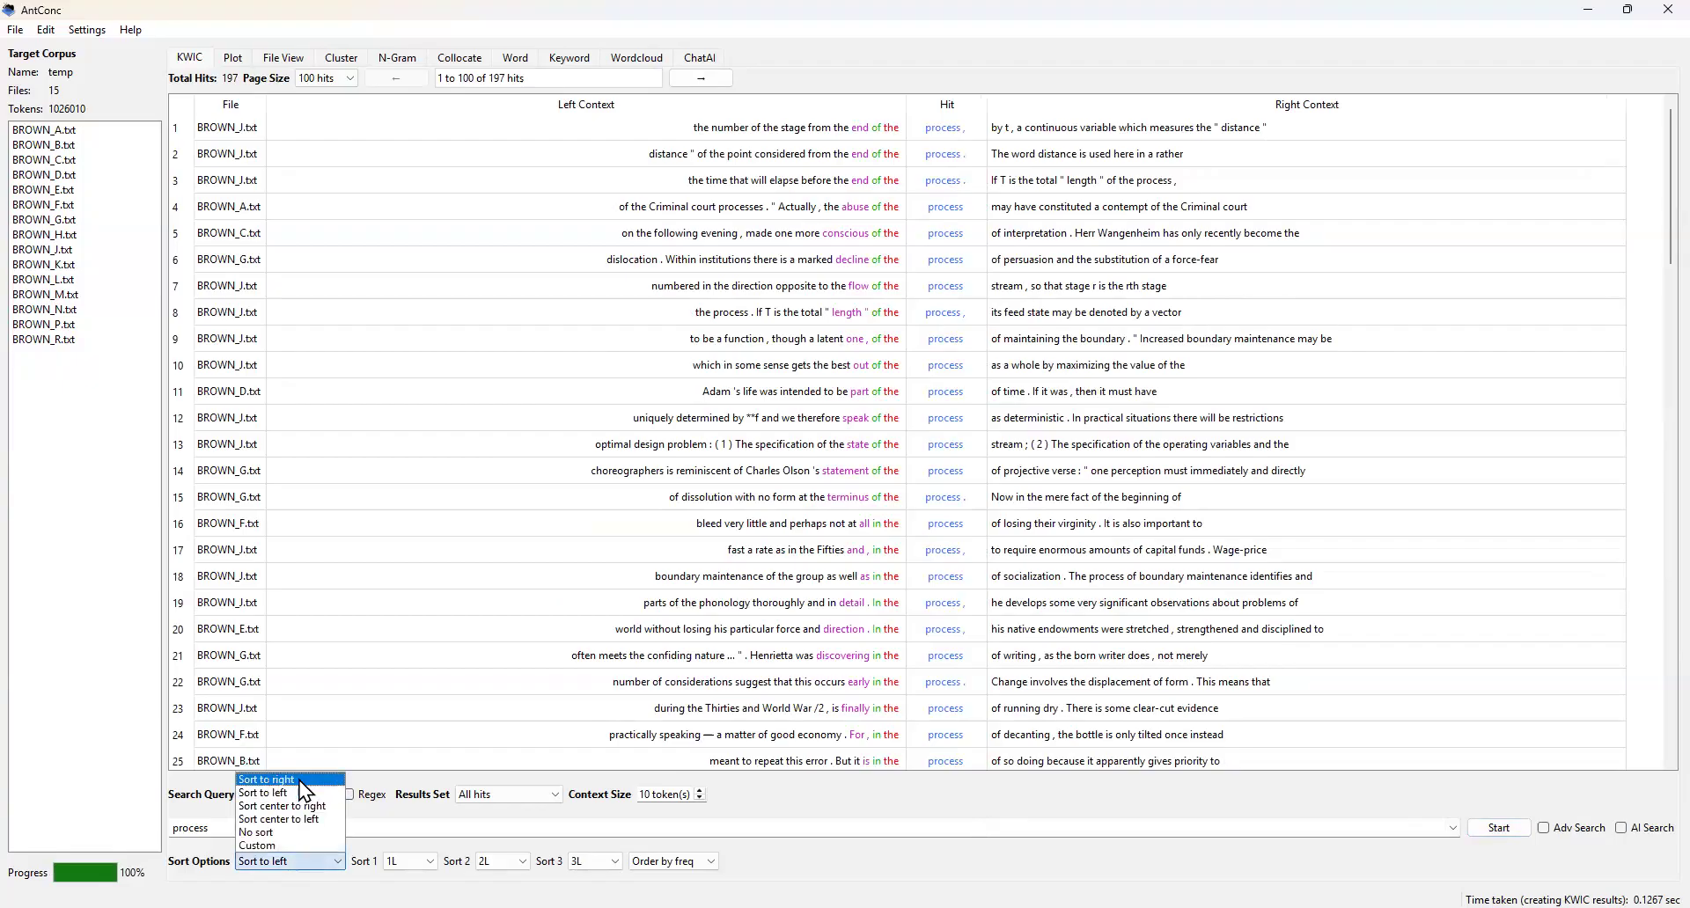
pyautogui.click(299, 779)
pyautogui.click(1498, 828)
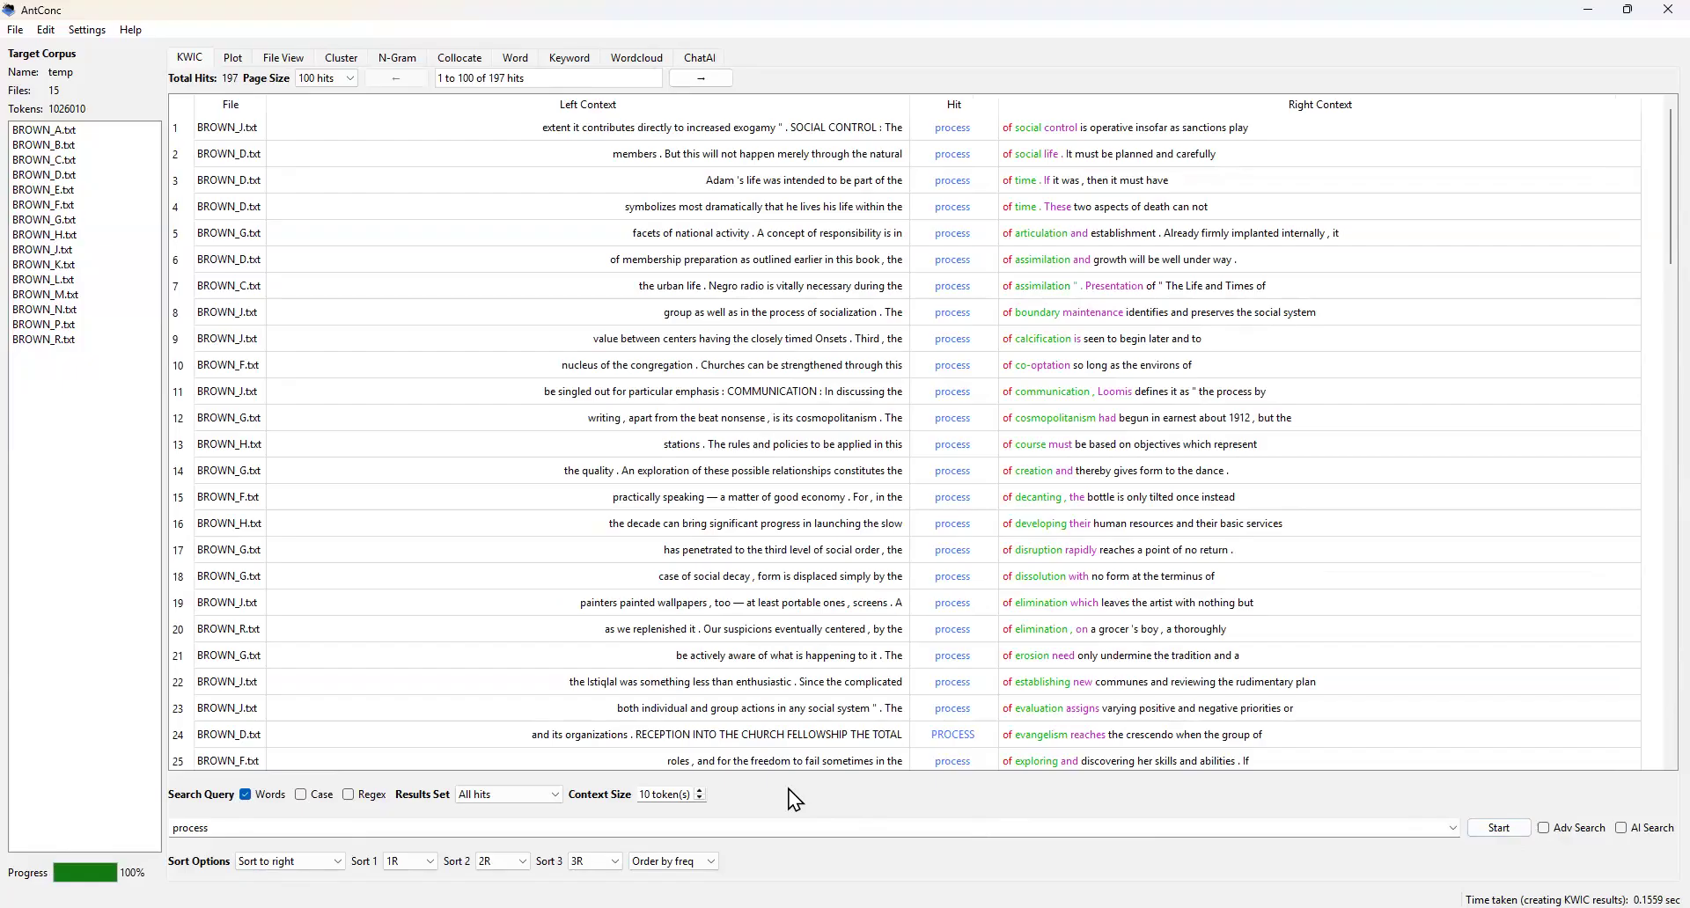
# - Rerun the search with a context size of 20 tokens, and again with 10 tokens
pyautogui.doubleClick(699, 790)
pyautogui.click(1500, 829)
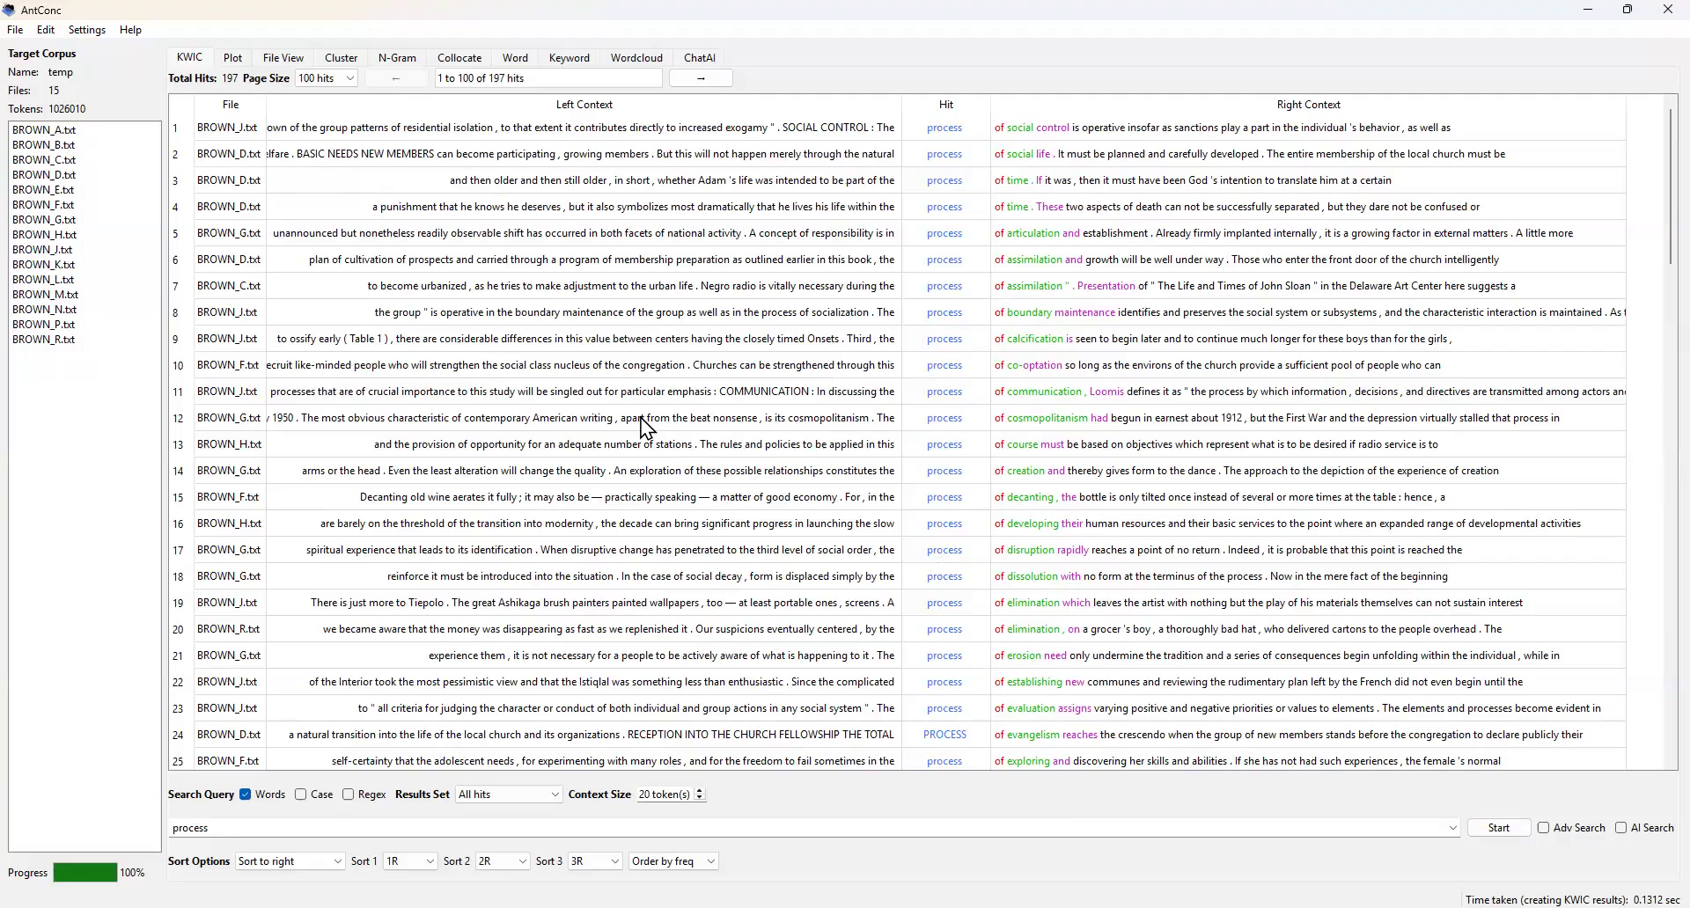
pyautogui.click(700, 798)
pyautogui.click(1494, 829)
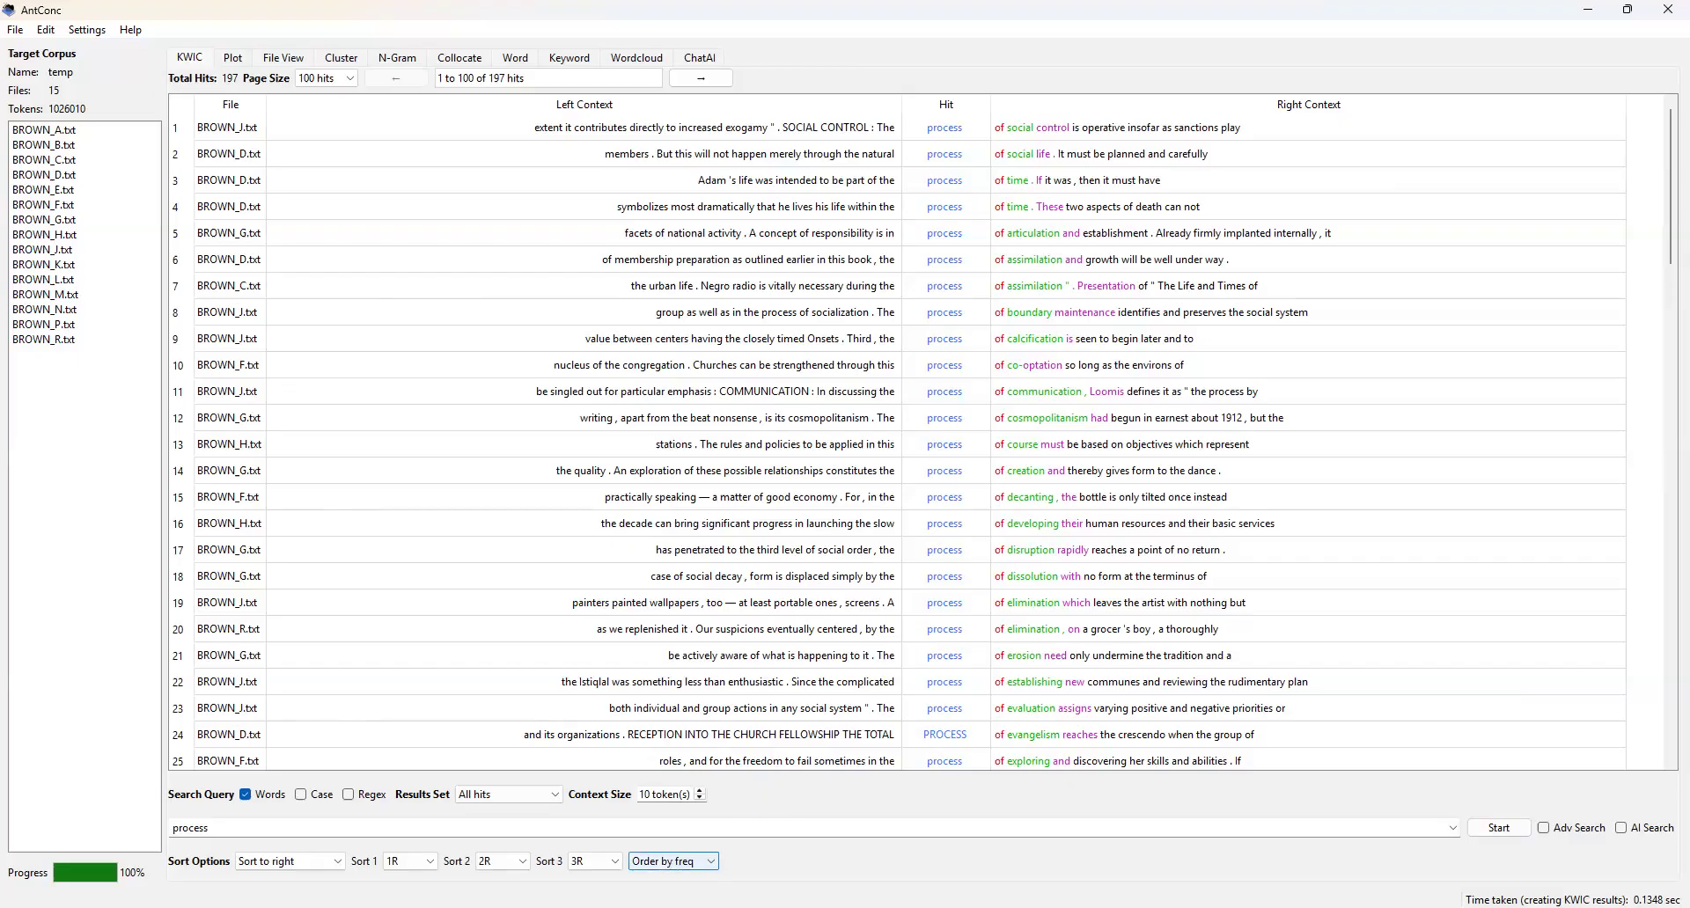
# - Rerun the search with the sorting ordered by value, and again with it ordered by frequency
pyautogui.click(673, 861)
pyautogui.click(668, 872)
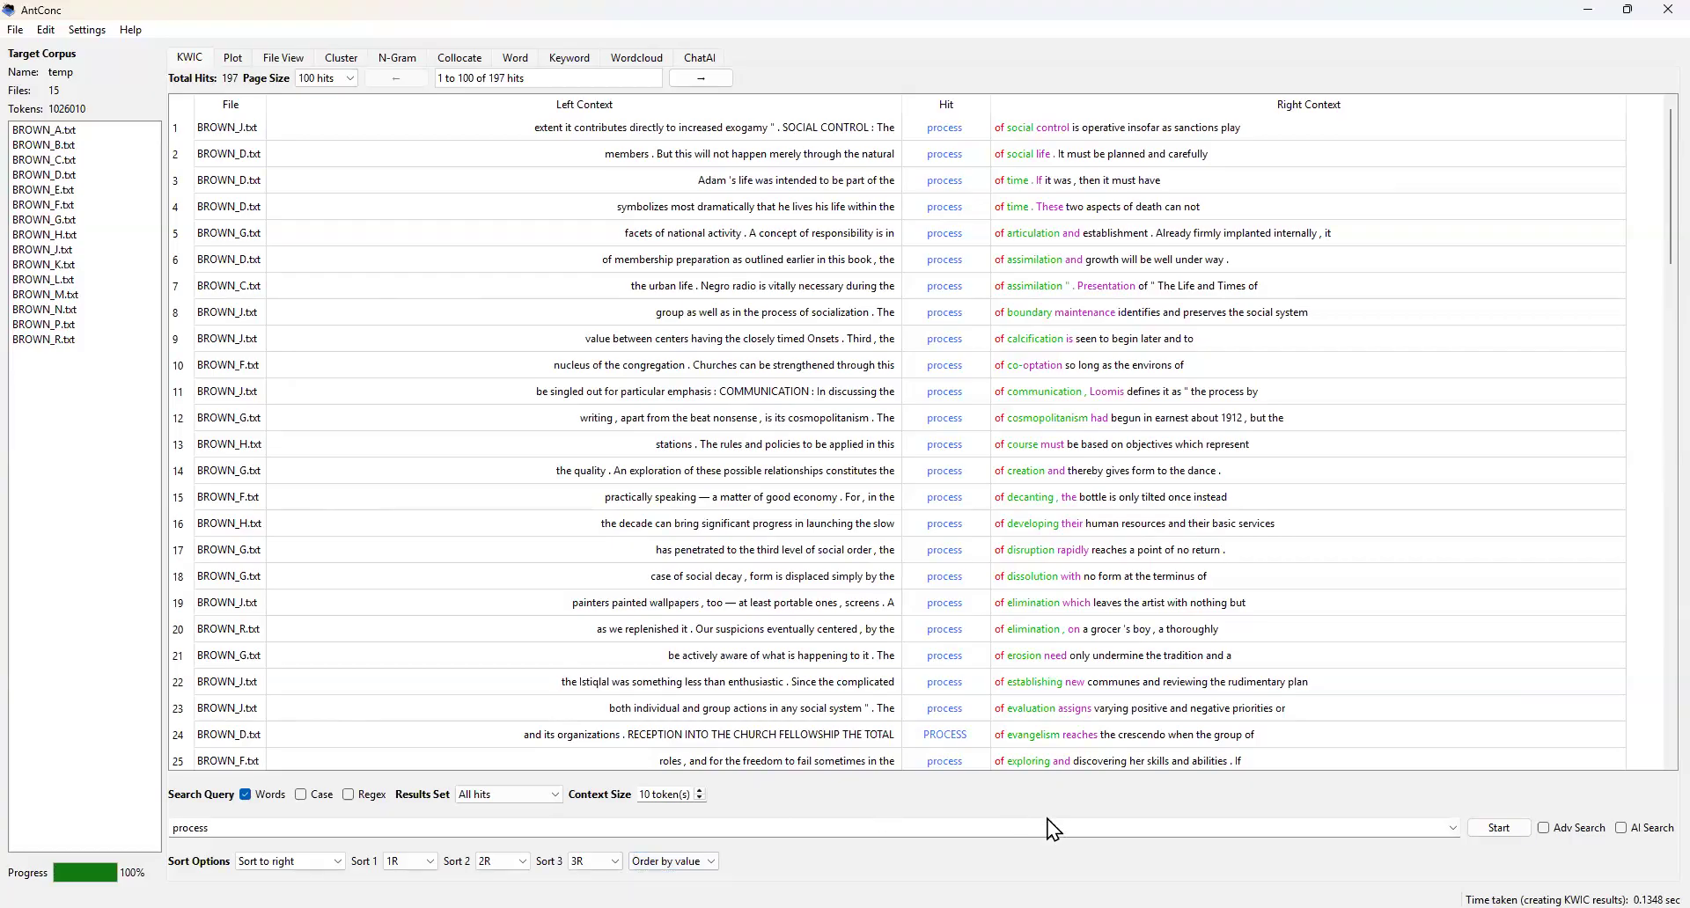
pyautogui.click(1496, 828)
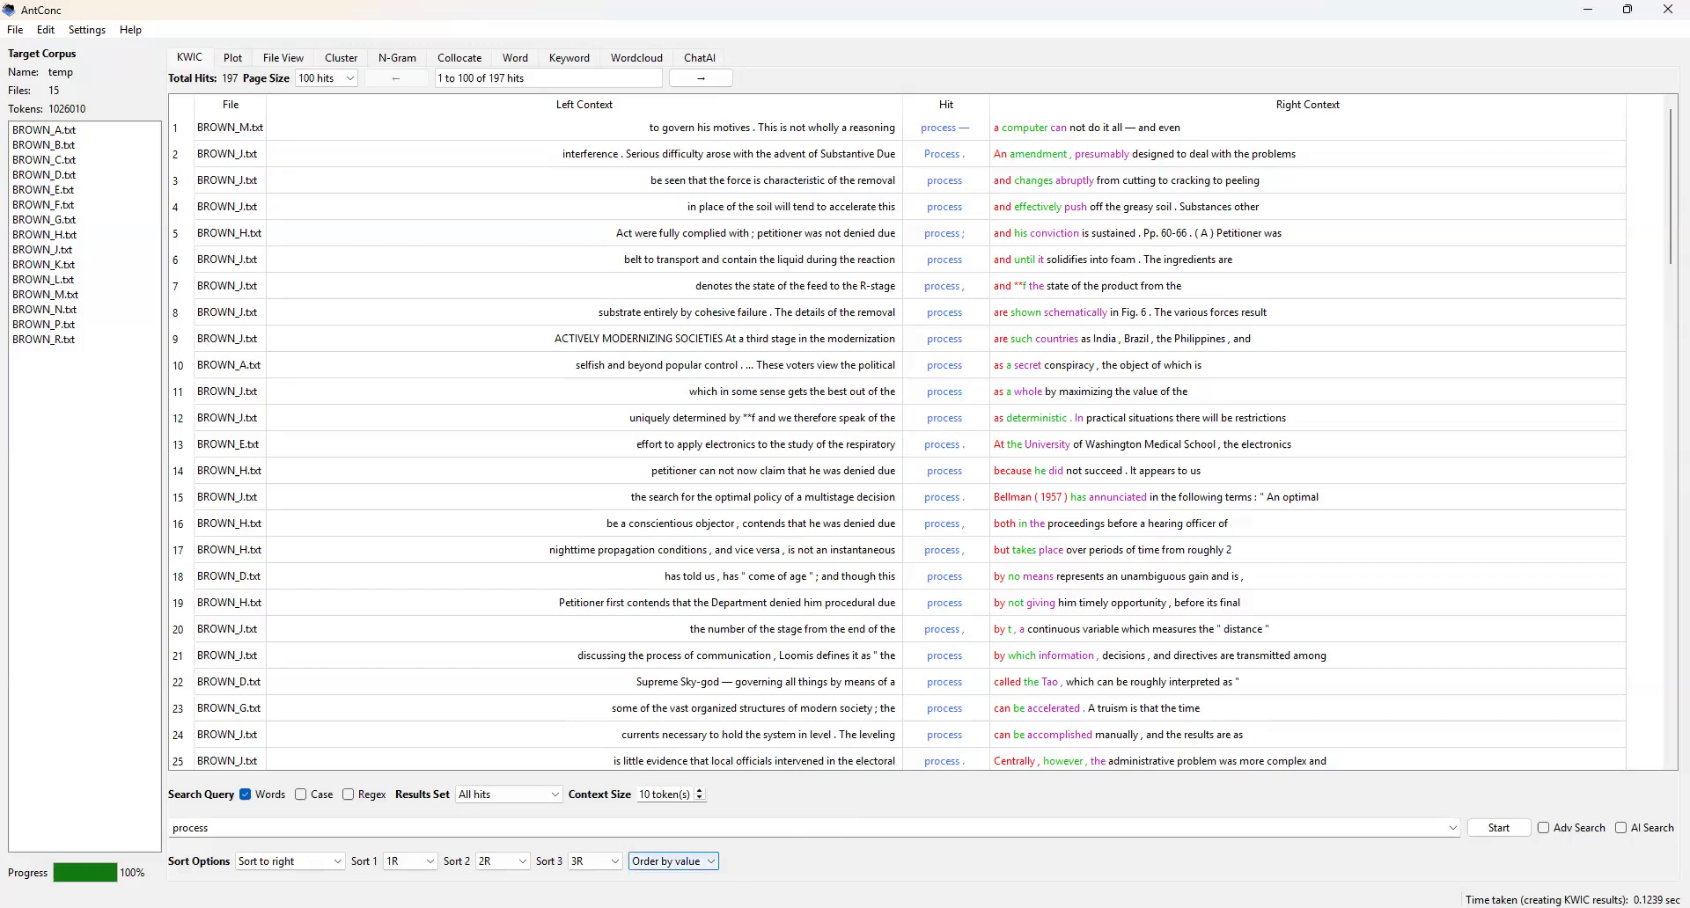
pyautogui.click(1502, 830)
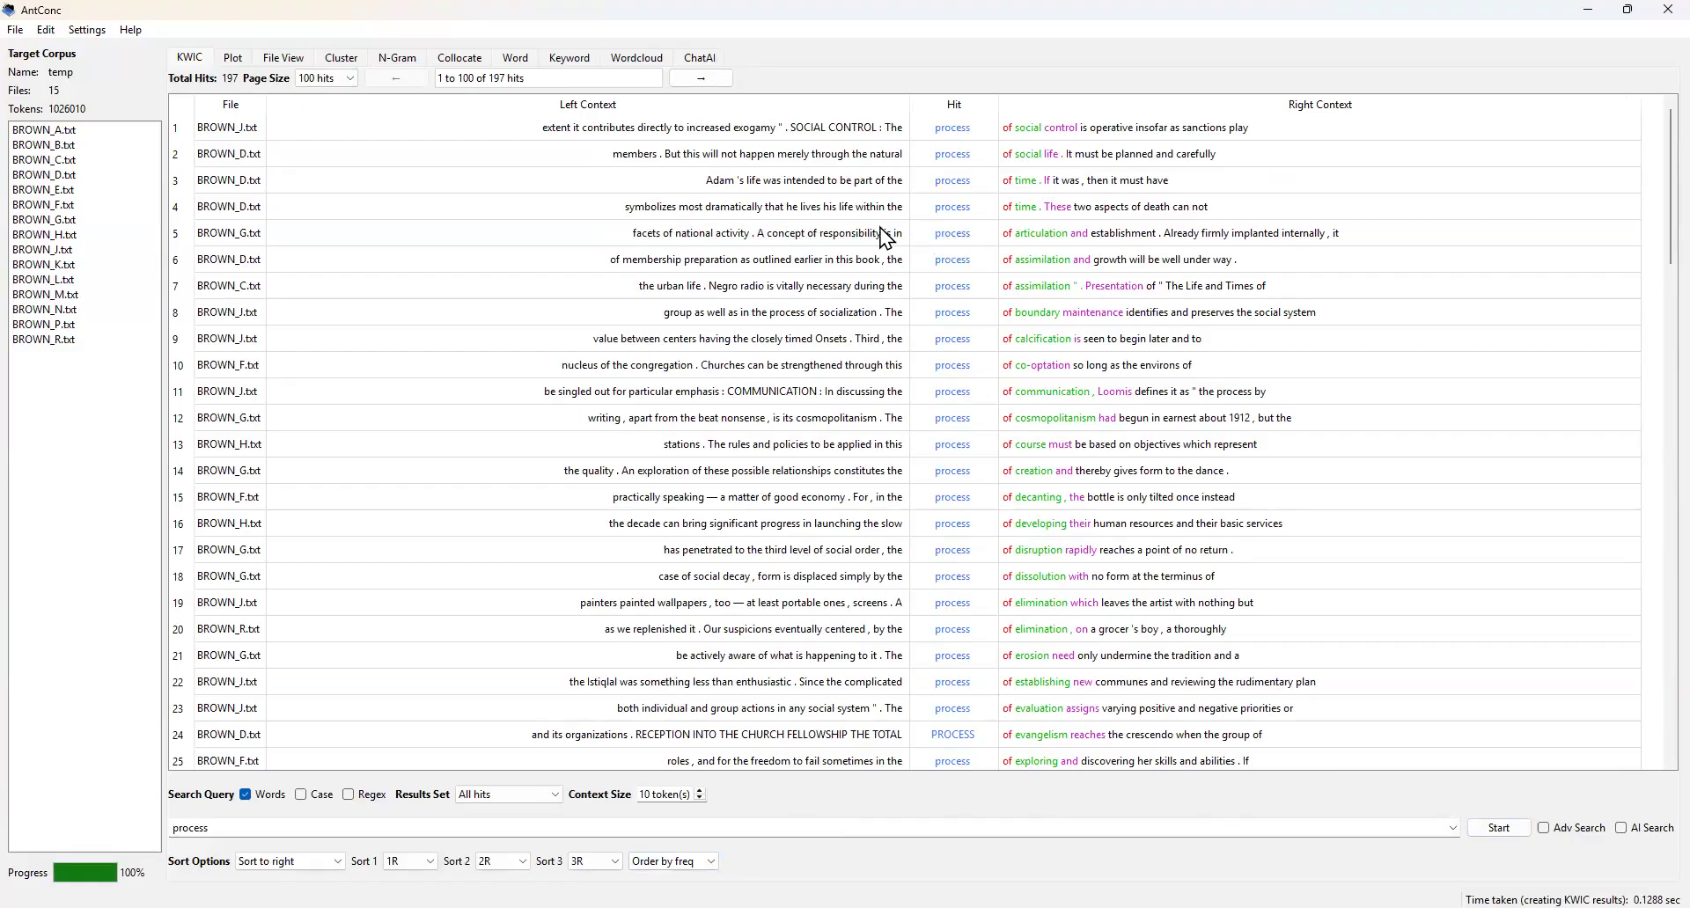
# - View the fifth hit, from BROWN_G.txt, in its full text, and return to the KWIC results
pyautogui.click(949, 234)
pyautogui.click(949, 234)
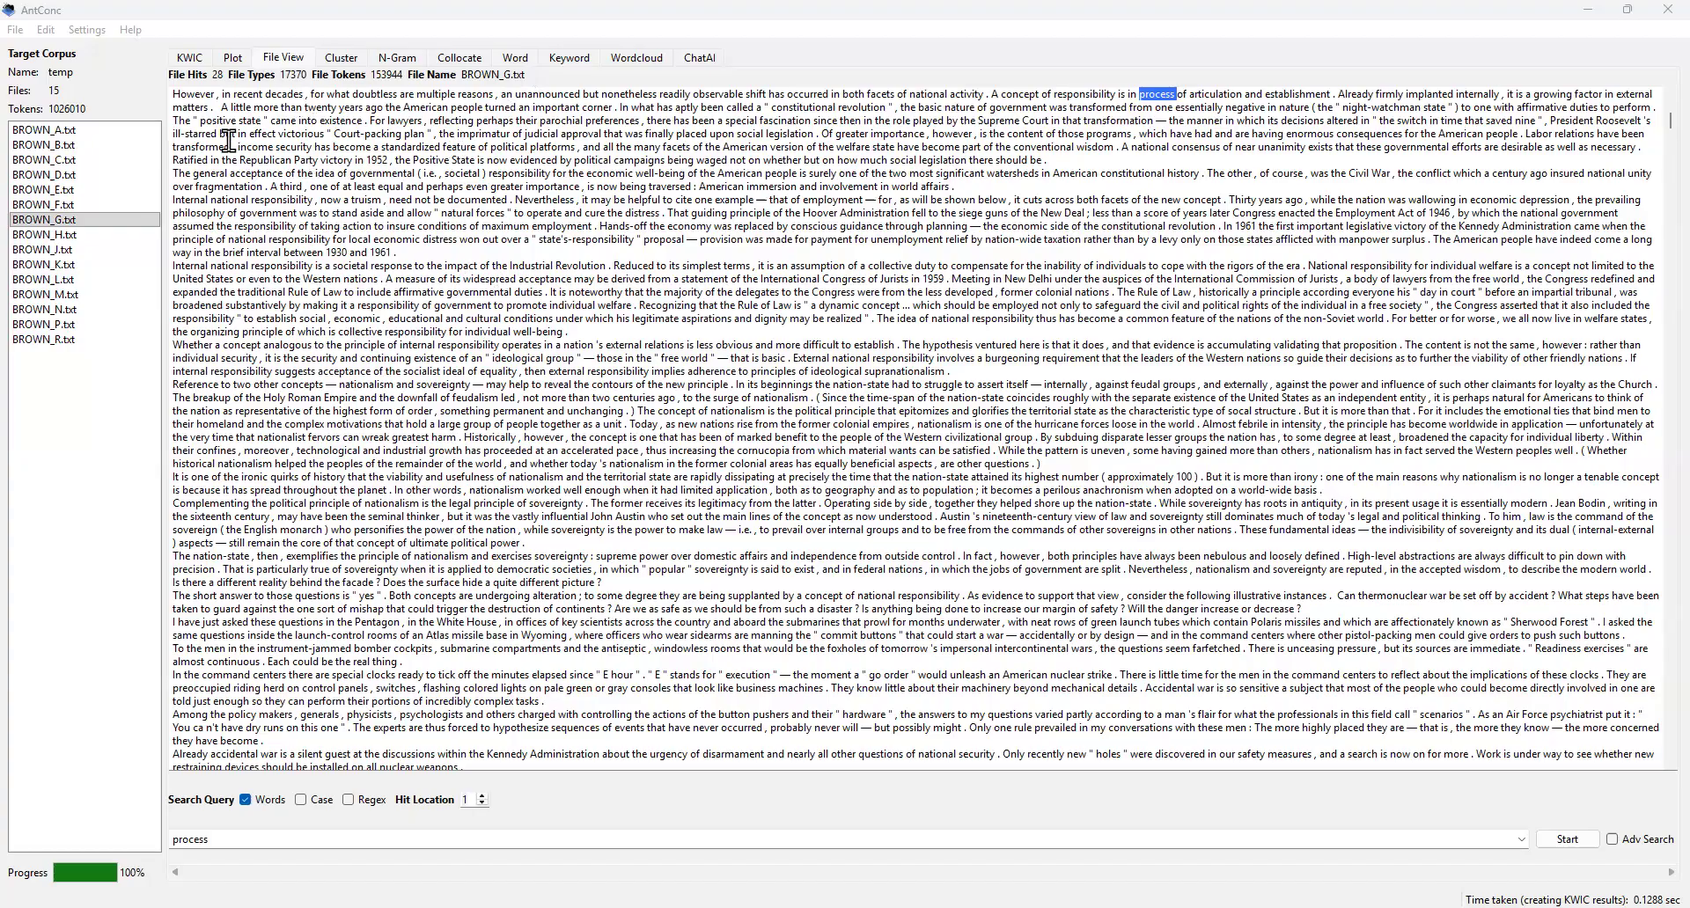
pyautogui.click(188, 59)
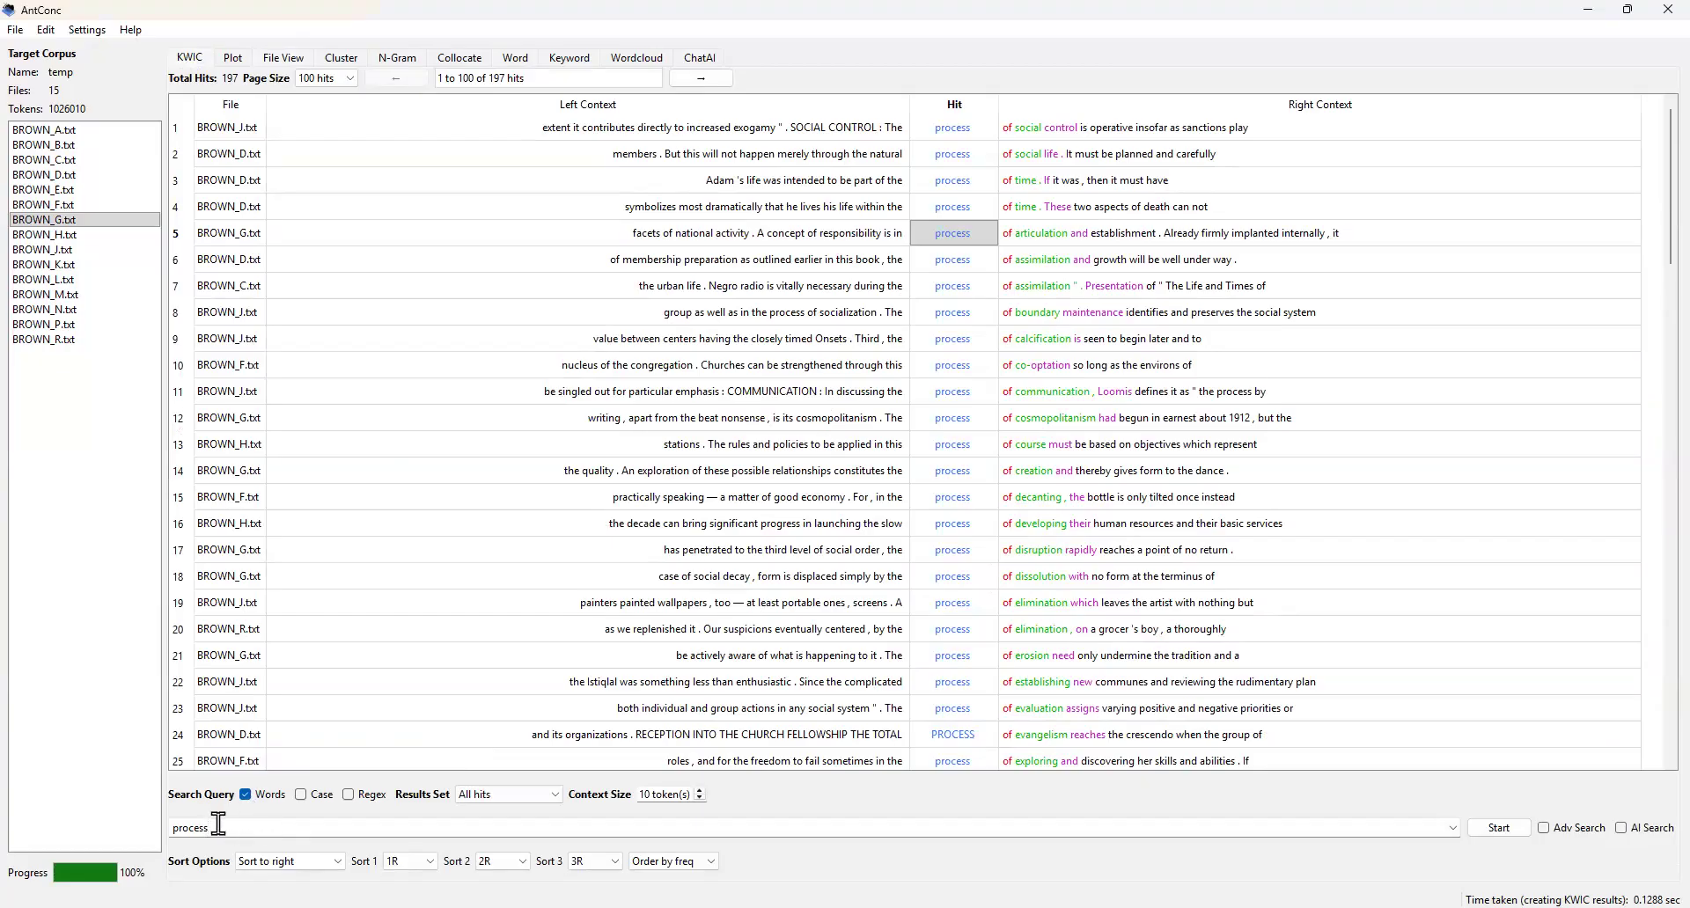
# - Turn on case-sensitive matching and search for "process" and for "Process"
pyautogui.moveTo(218, 827); pyautogui.dragTo(170, 828)
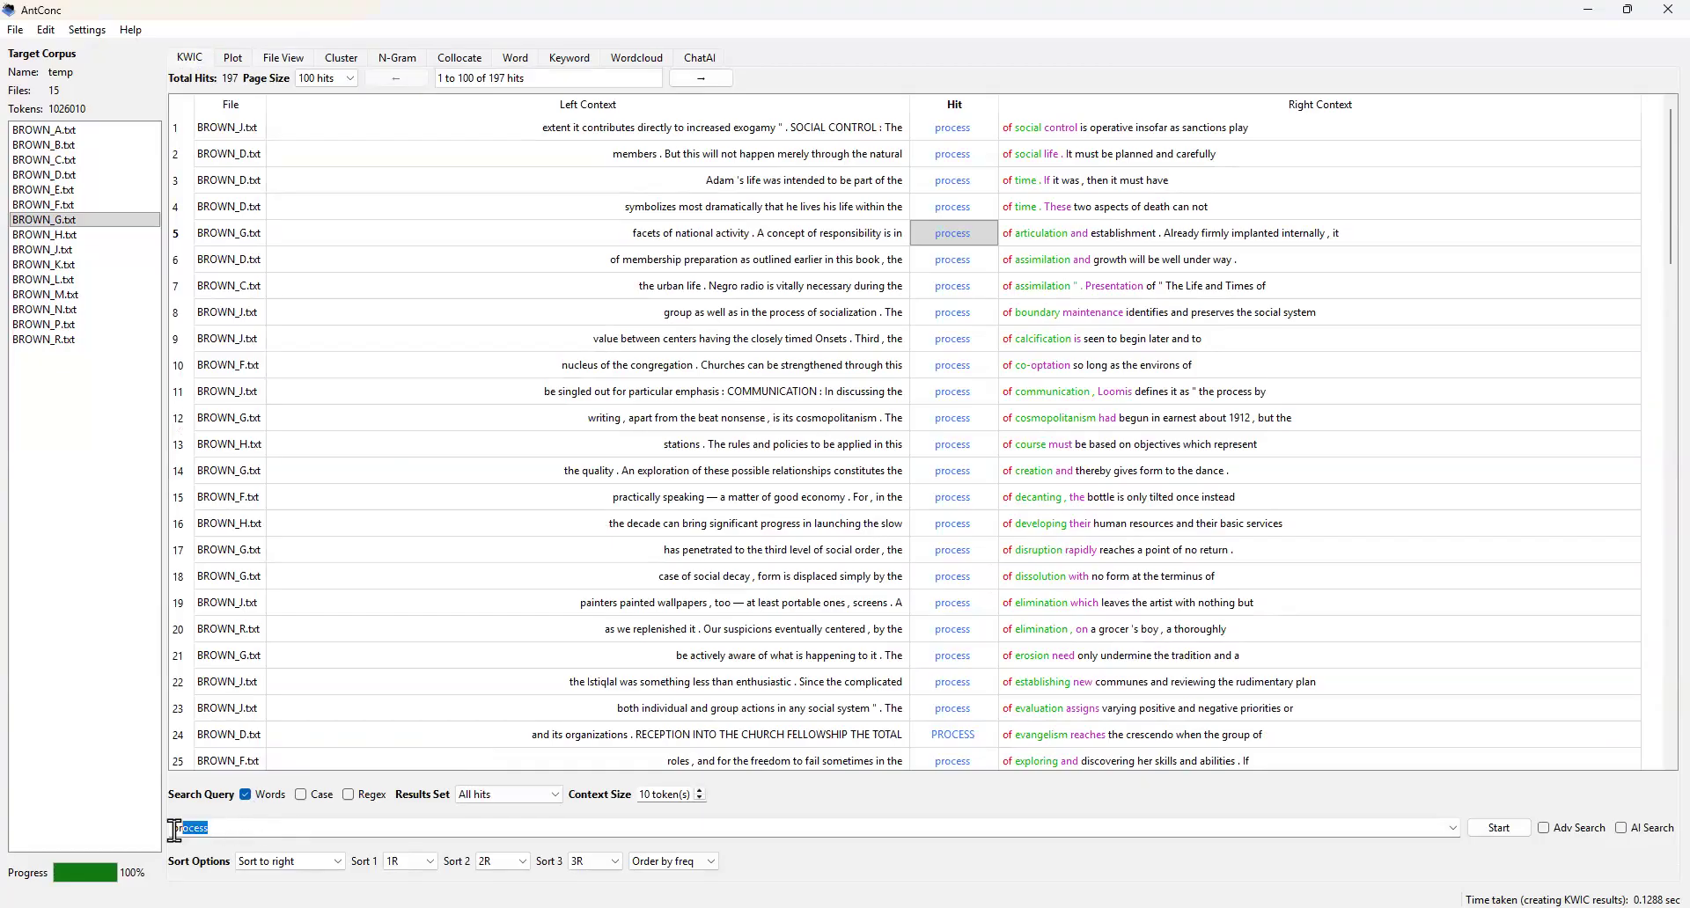
pyautogui.click(301, 794)
pyautogui.click(1508, 828)
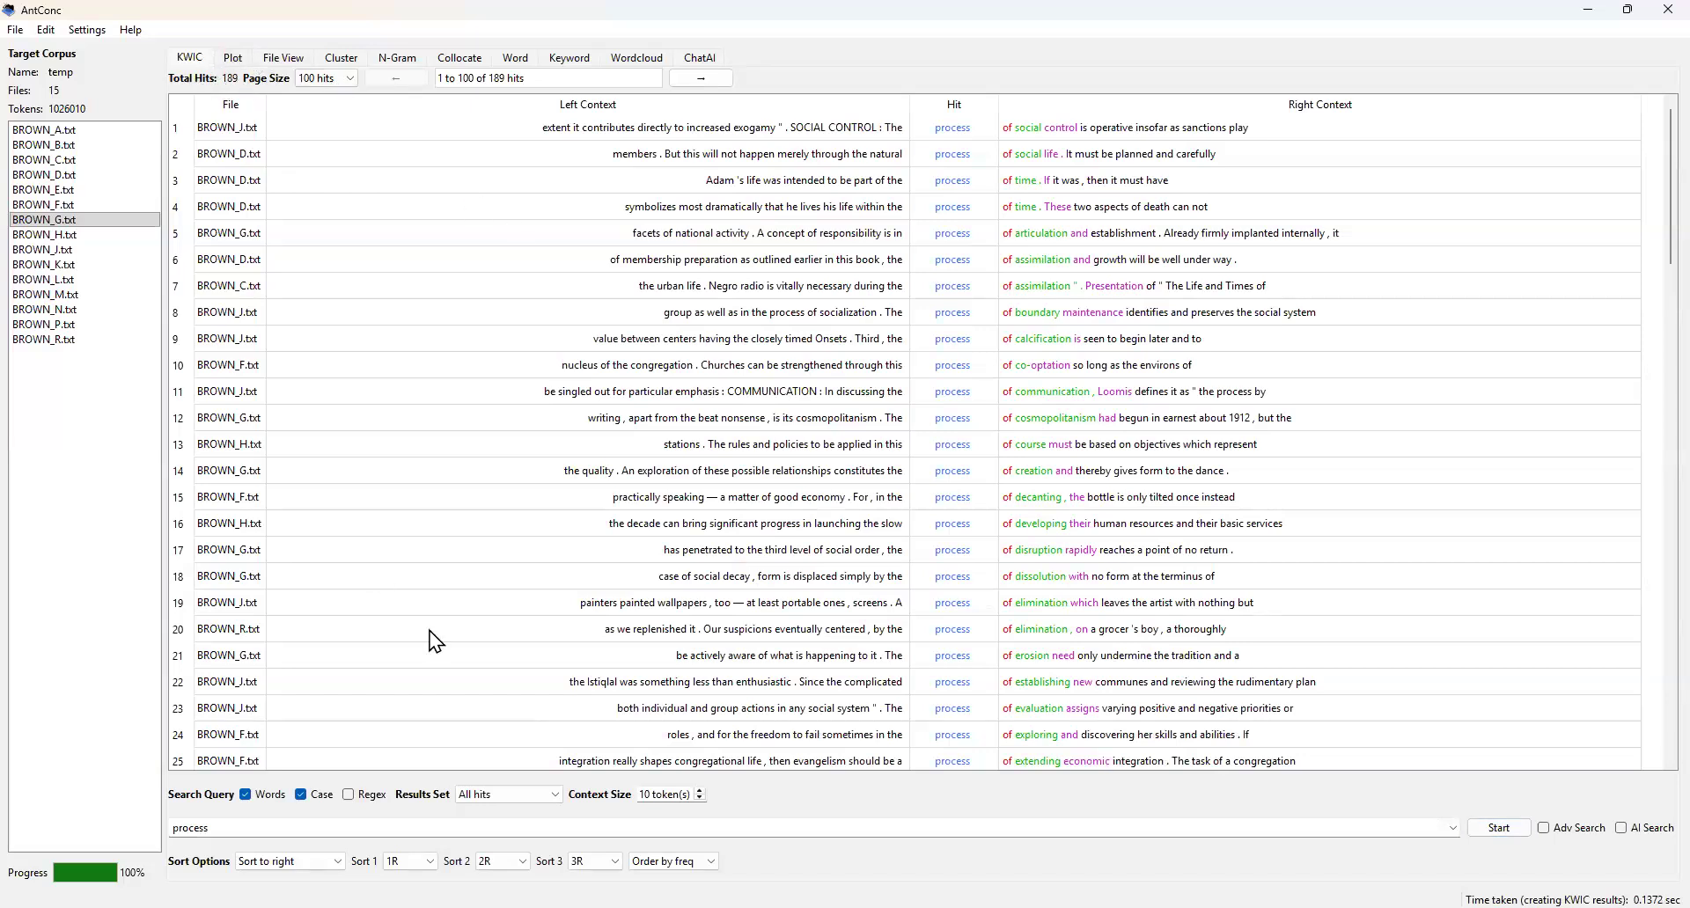
pyautogui.moveTo(179, 827); pyautogui.dragTo(168, 827)
pyautogui.click(1496, 828)
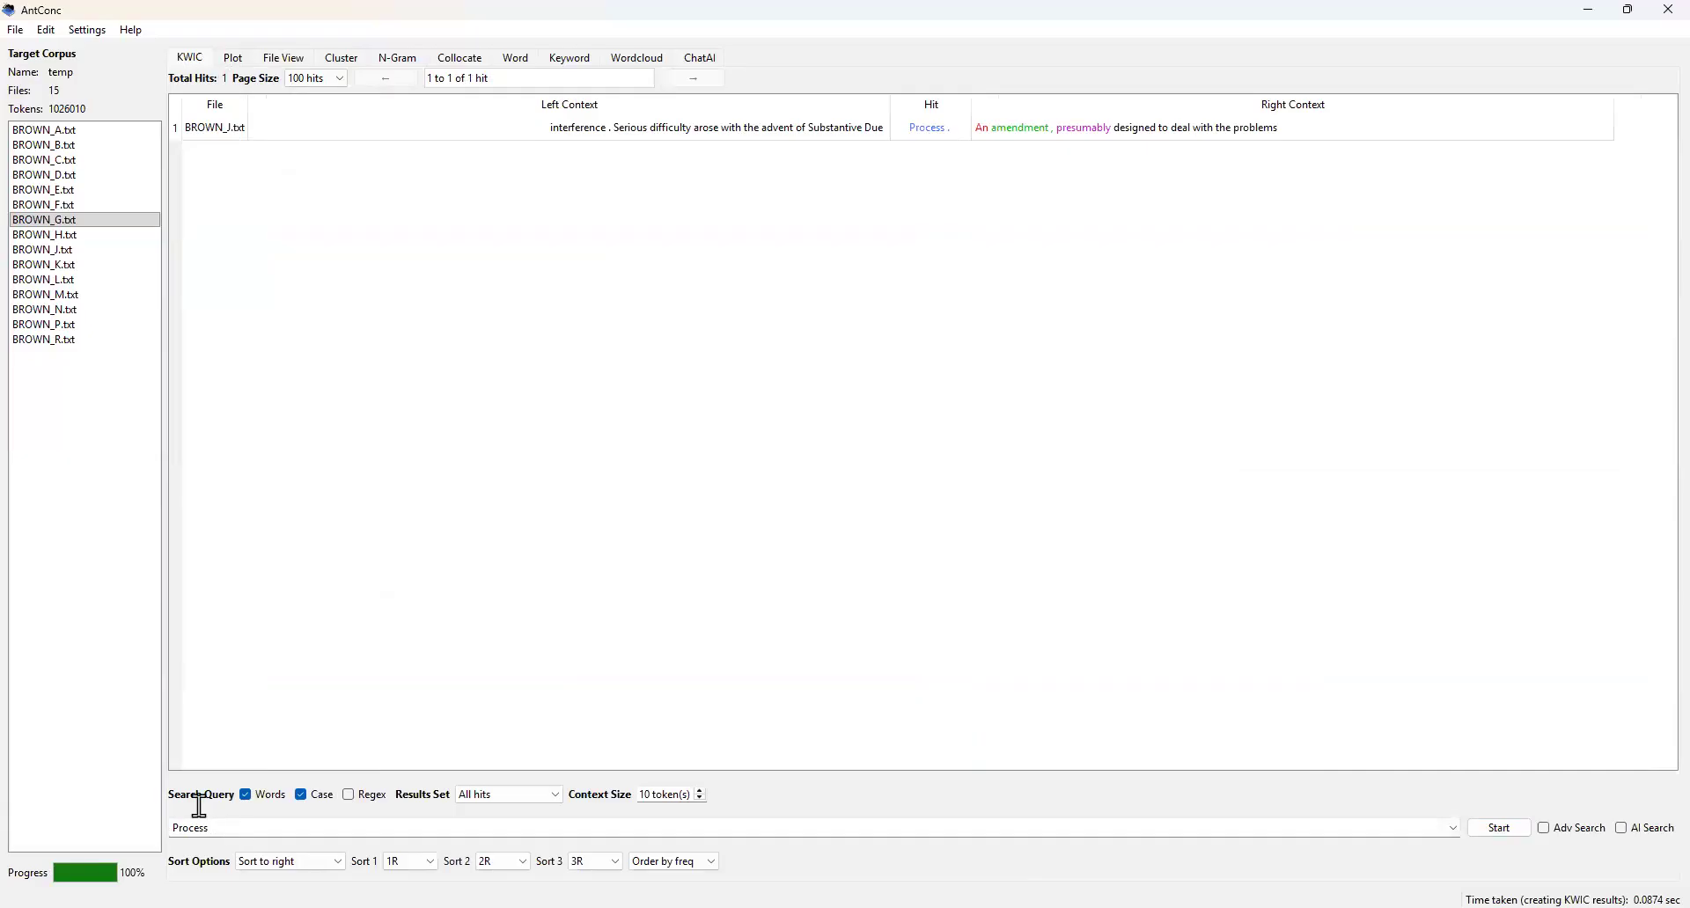
# - Run a case-sensitive search for "PROCESS" and turn case matching off
pyautogui.moveTo(214, 827); pyautogui.dragTo(162, 830)
pyautogui.write('PROCESS')
pyautogui.click(1499, 830)
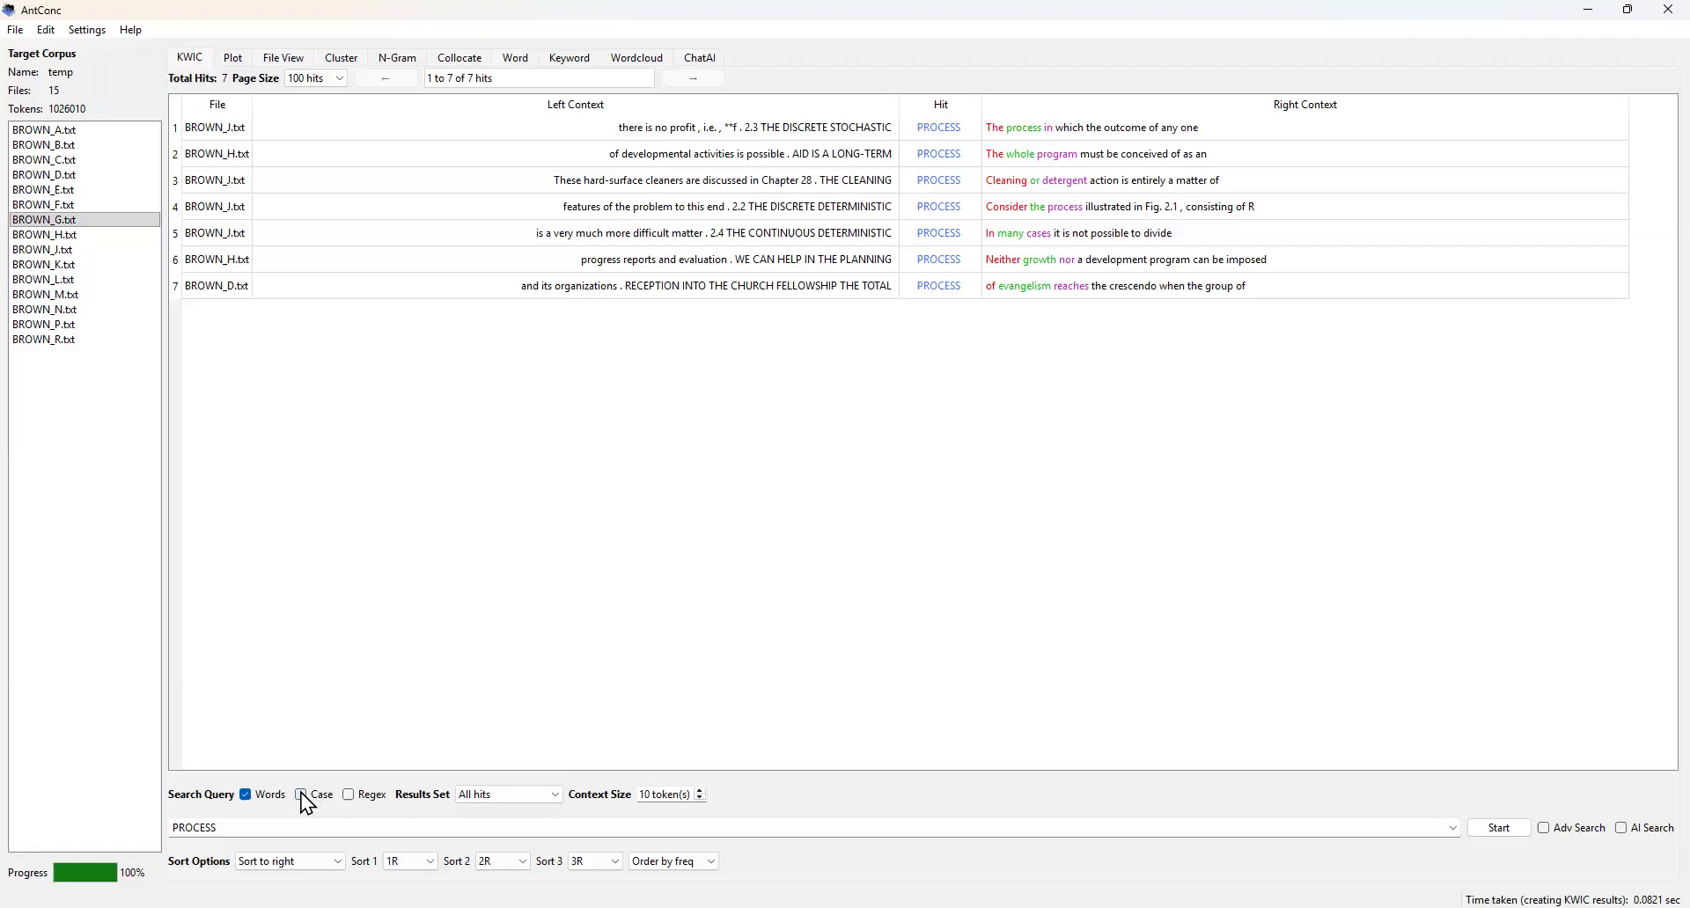
# - Search with the regular expression [a-zA-Z]*ed\b to find words ending in -ed, and turn regex matching off
pyautogui.moveTo(264, 822); pyautogui.dragTo(161, 831)
pyautogui.click(346, 795)
pyautogui.moveTo(167, 825); pyautogui.dragTo(680, 828)
pyautogui.press('BackSpace')
pyautogui.write(']')
pyautogui.write('*ed\\b')
pyautogui.click(1501, 829)
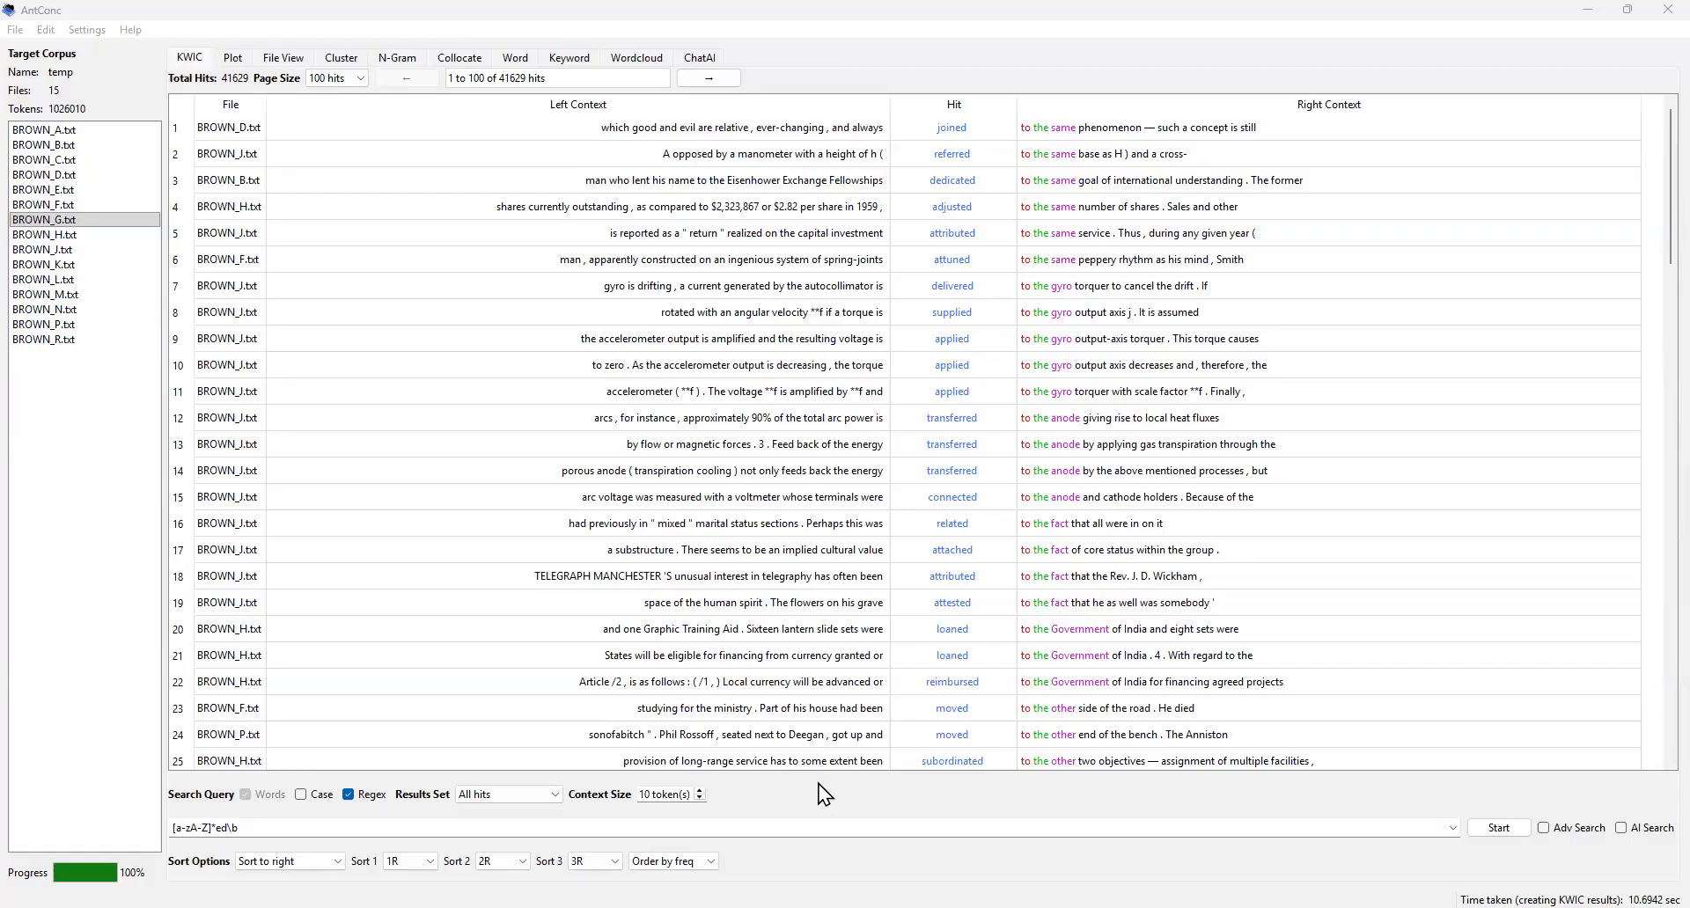
pyautogui.click(349, 794)
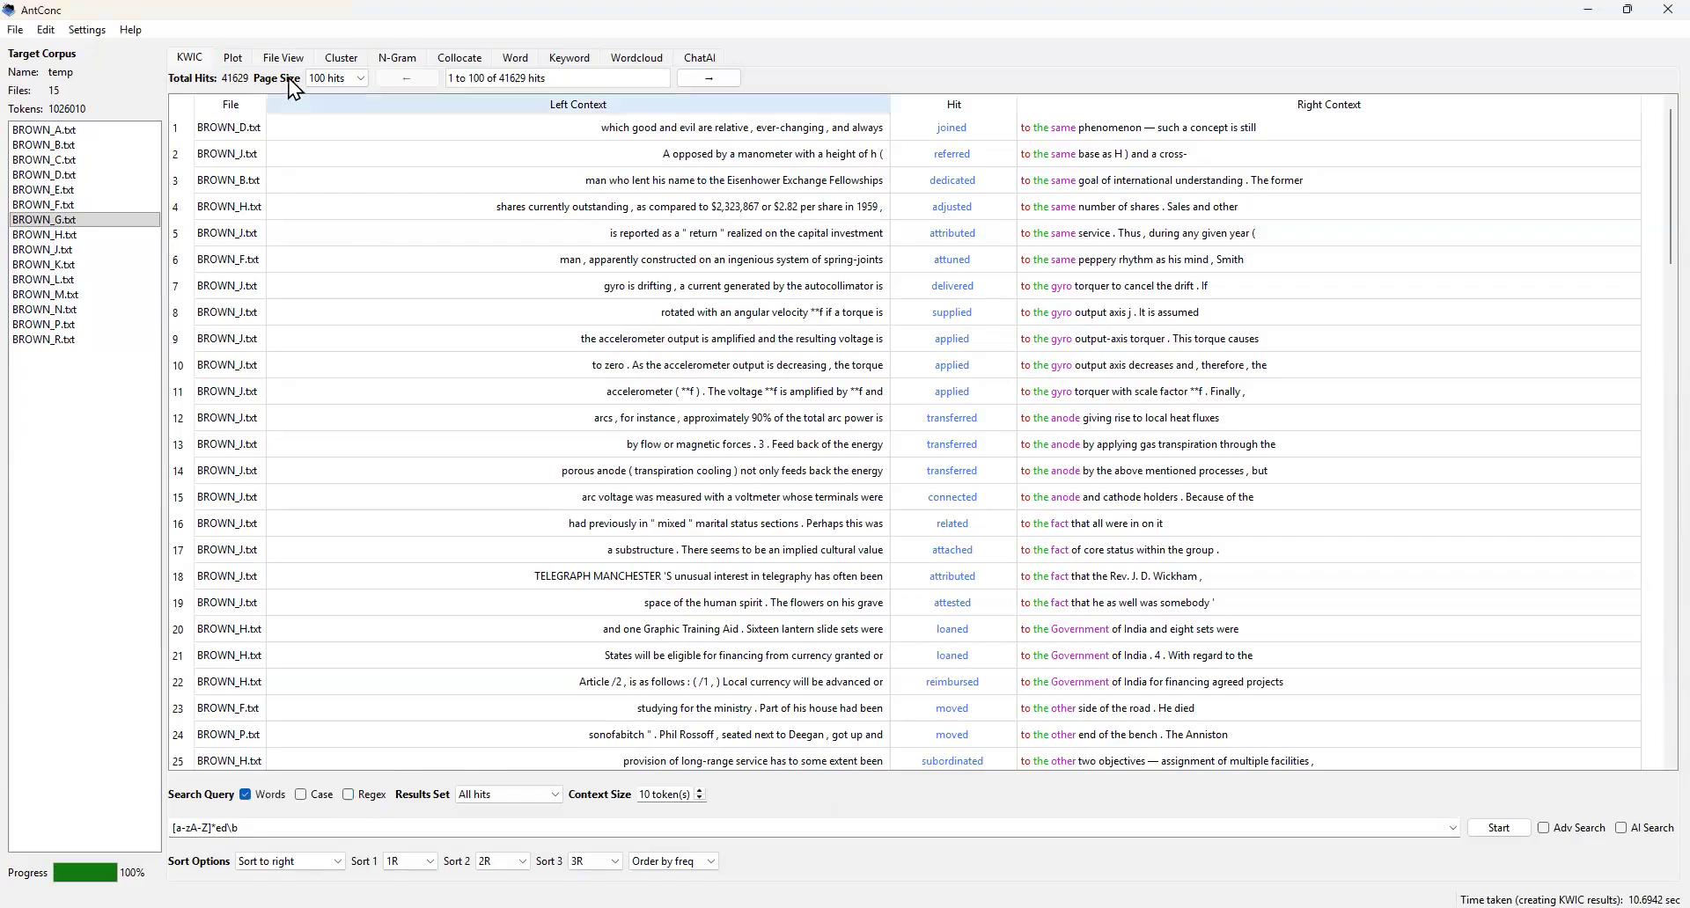
# - Switch to the Plot tool and clear all tools and files
pyautogui.click(232, 58)
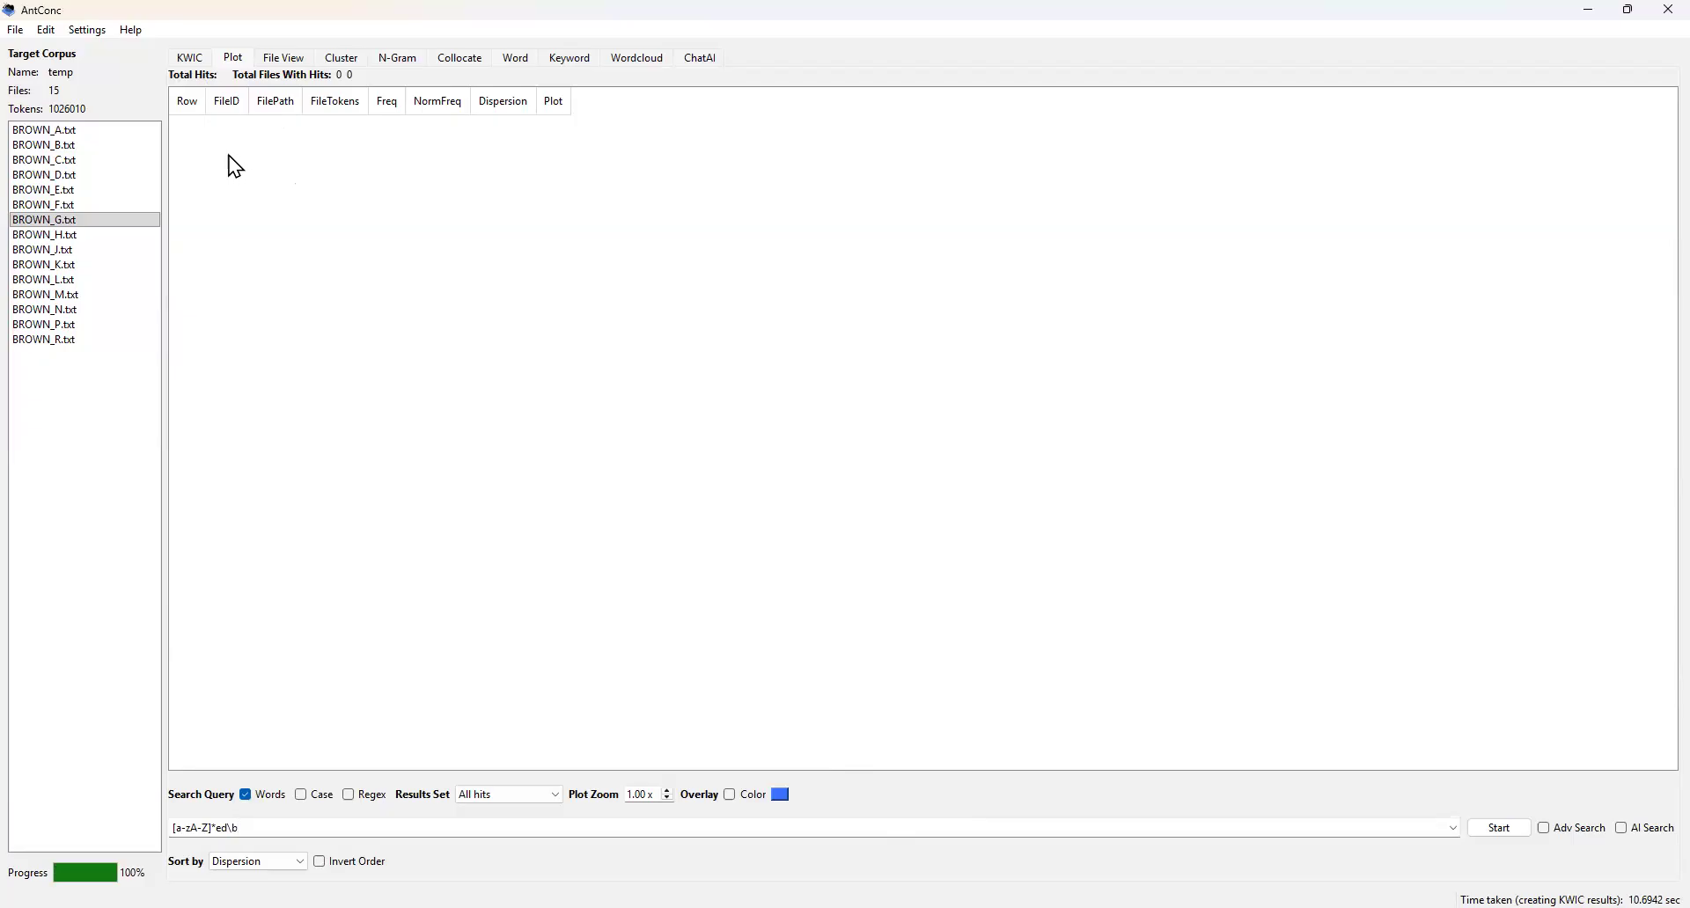
pyautogui.click(16, 32)
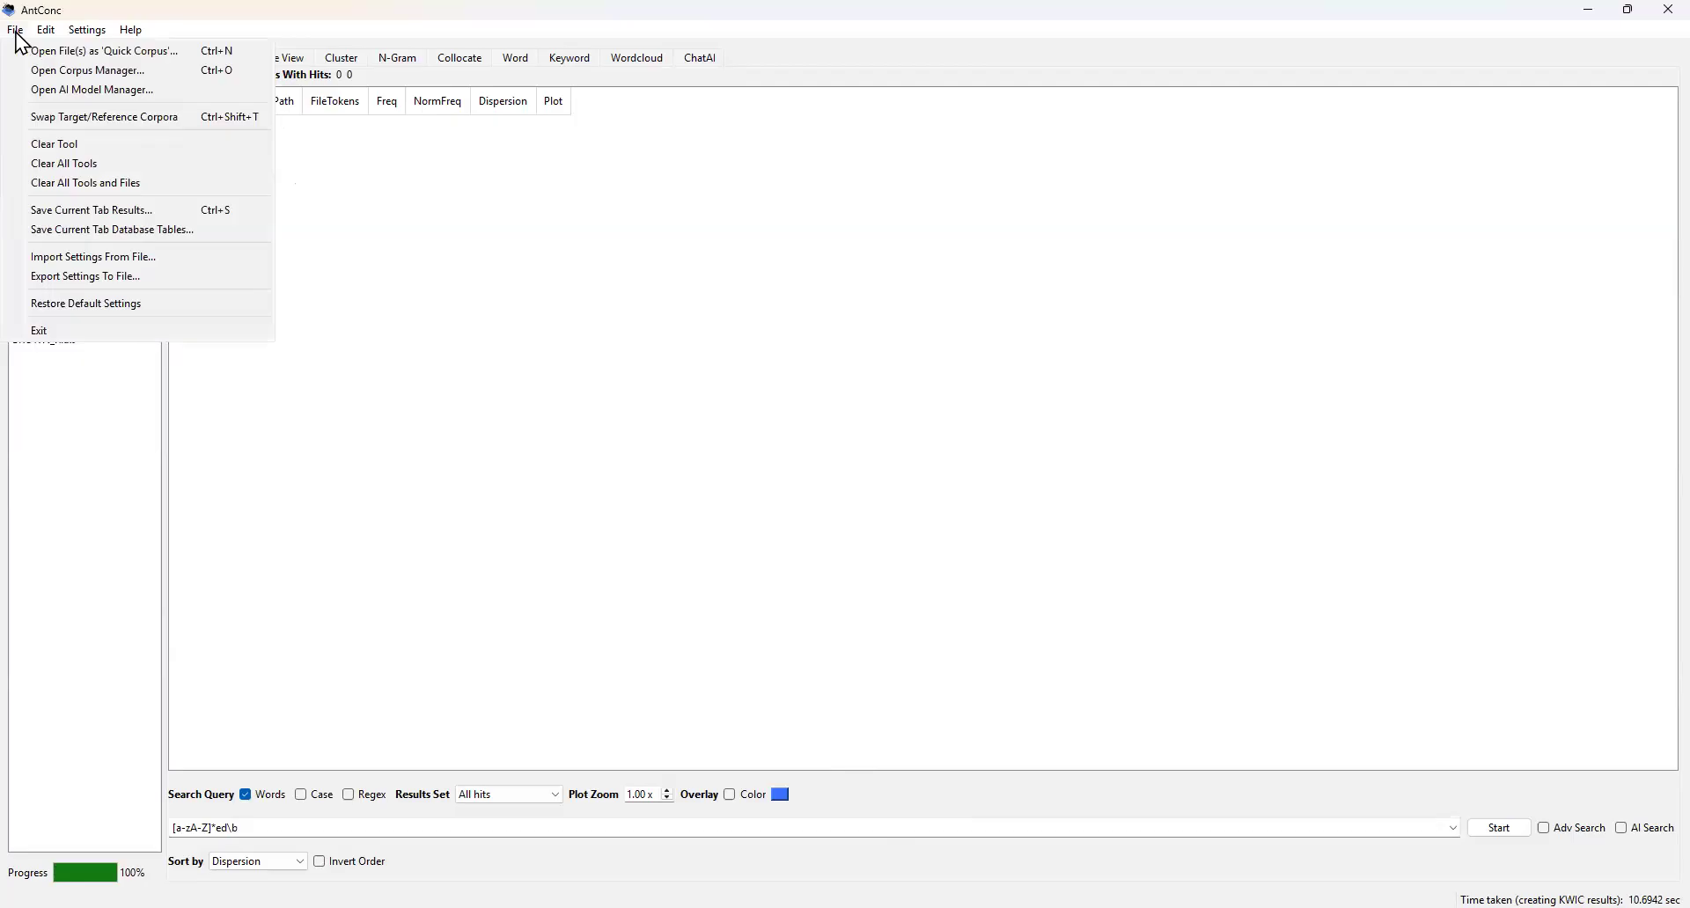
pyautogui.click(133, 189)
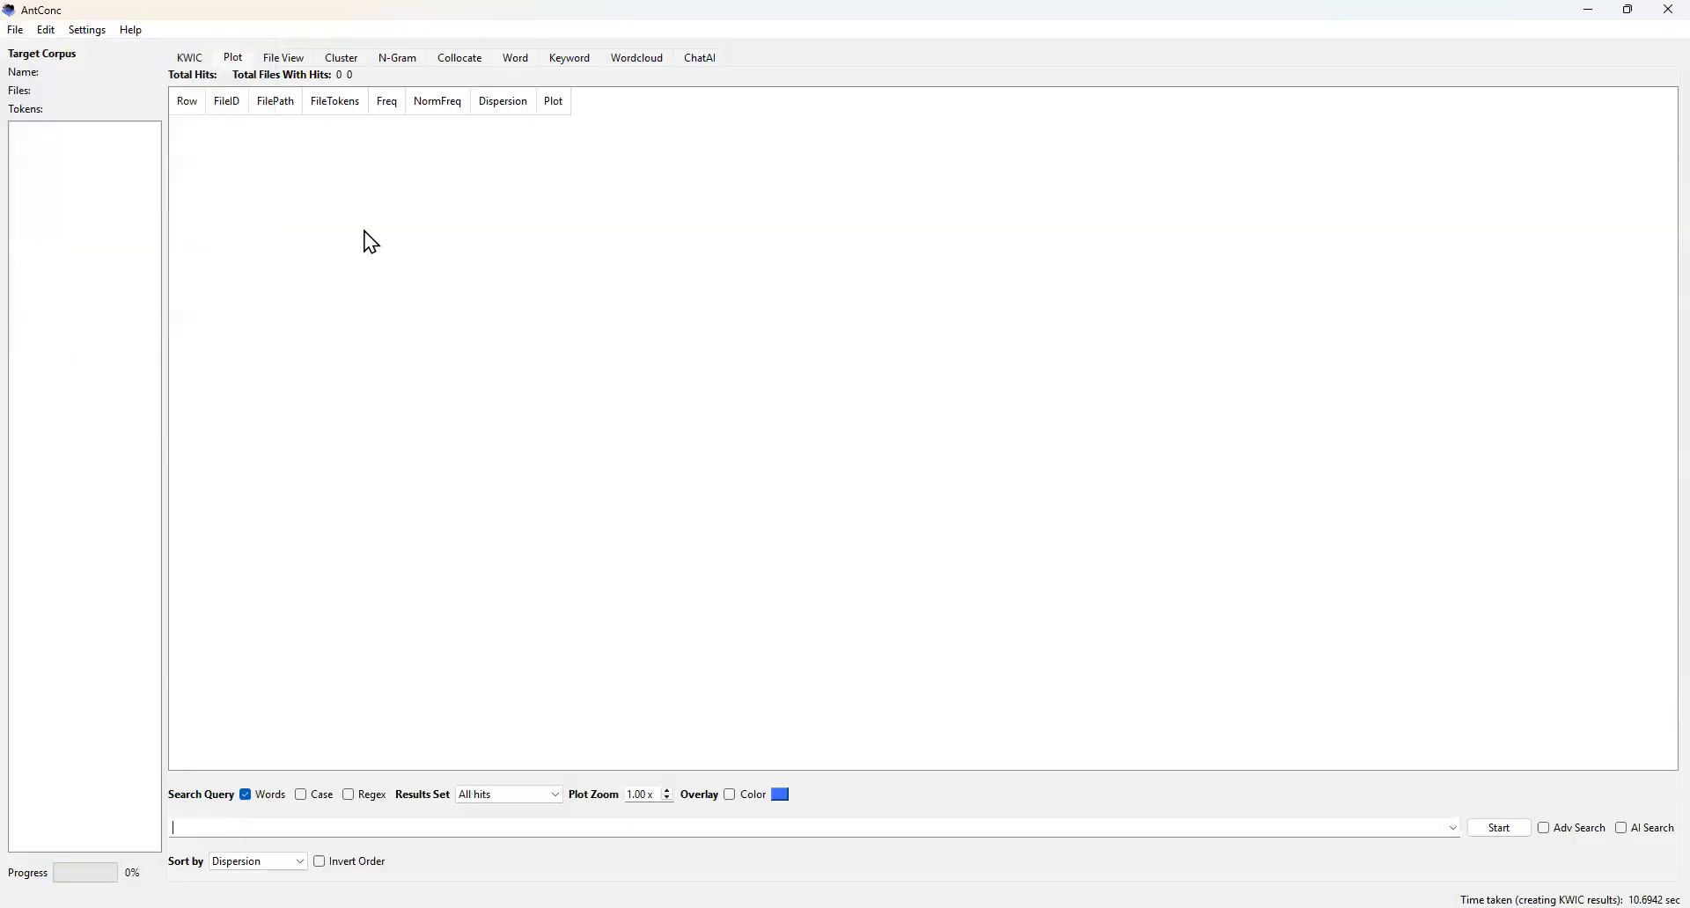
# - Load temp.db from the Corpus Manager's user list as the target corpus
pyautogui.click(17, 32)
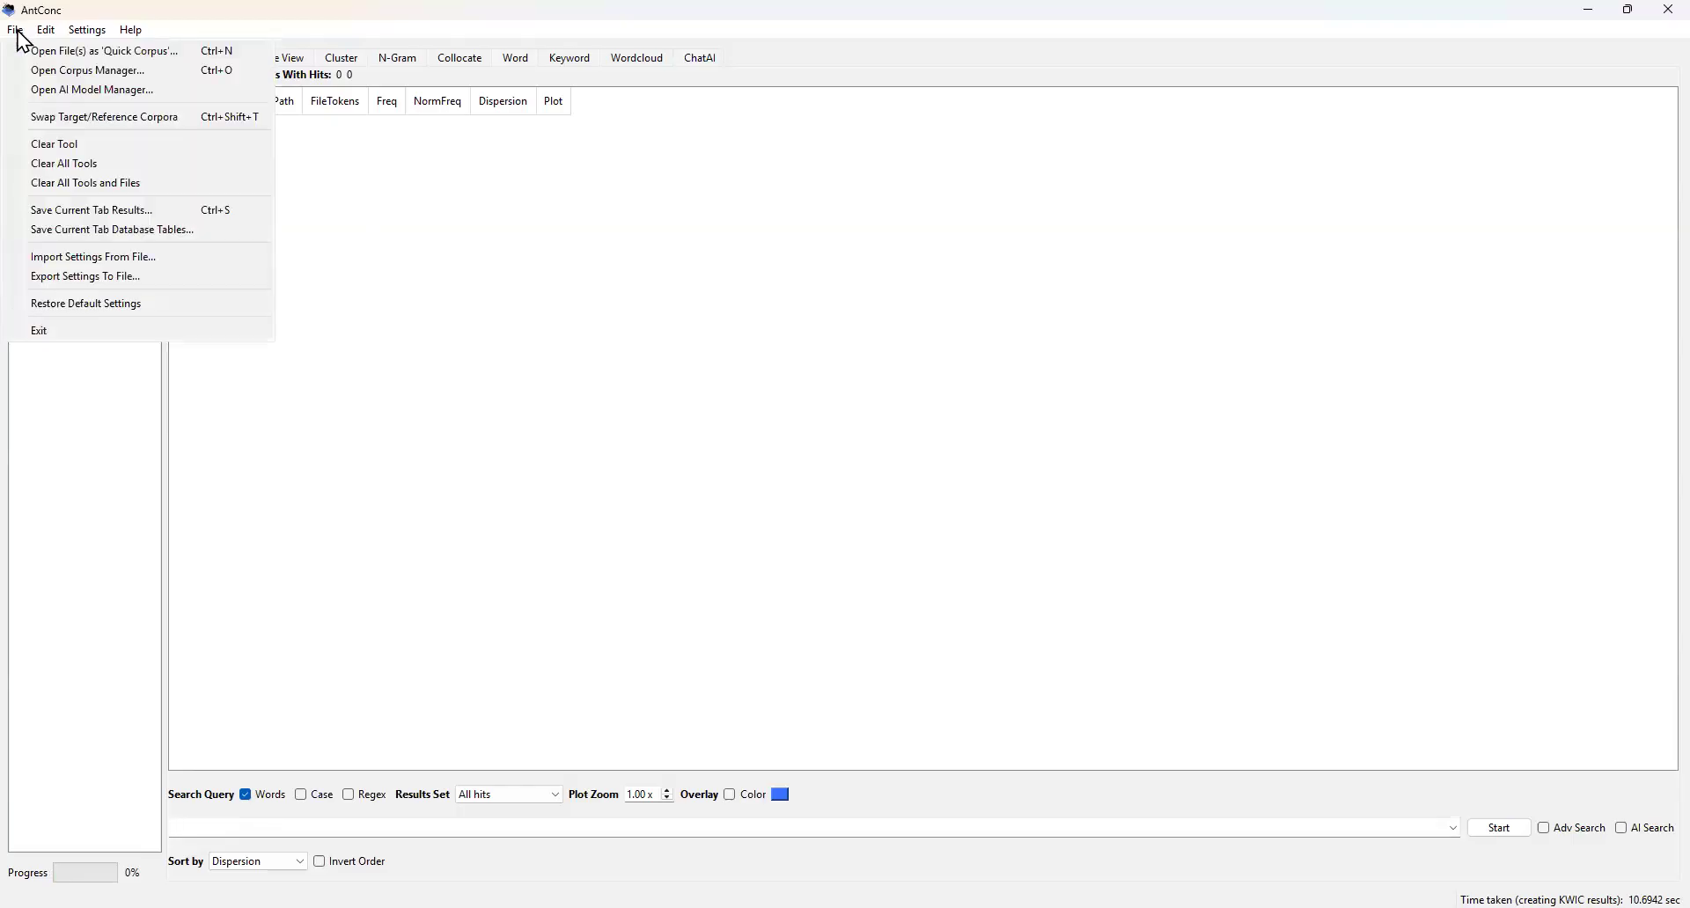
pyautogui.click(120, 72)
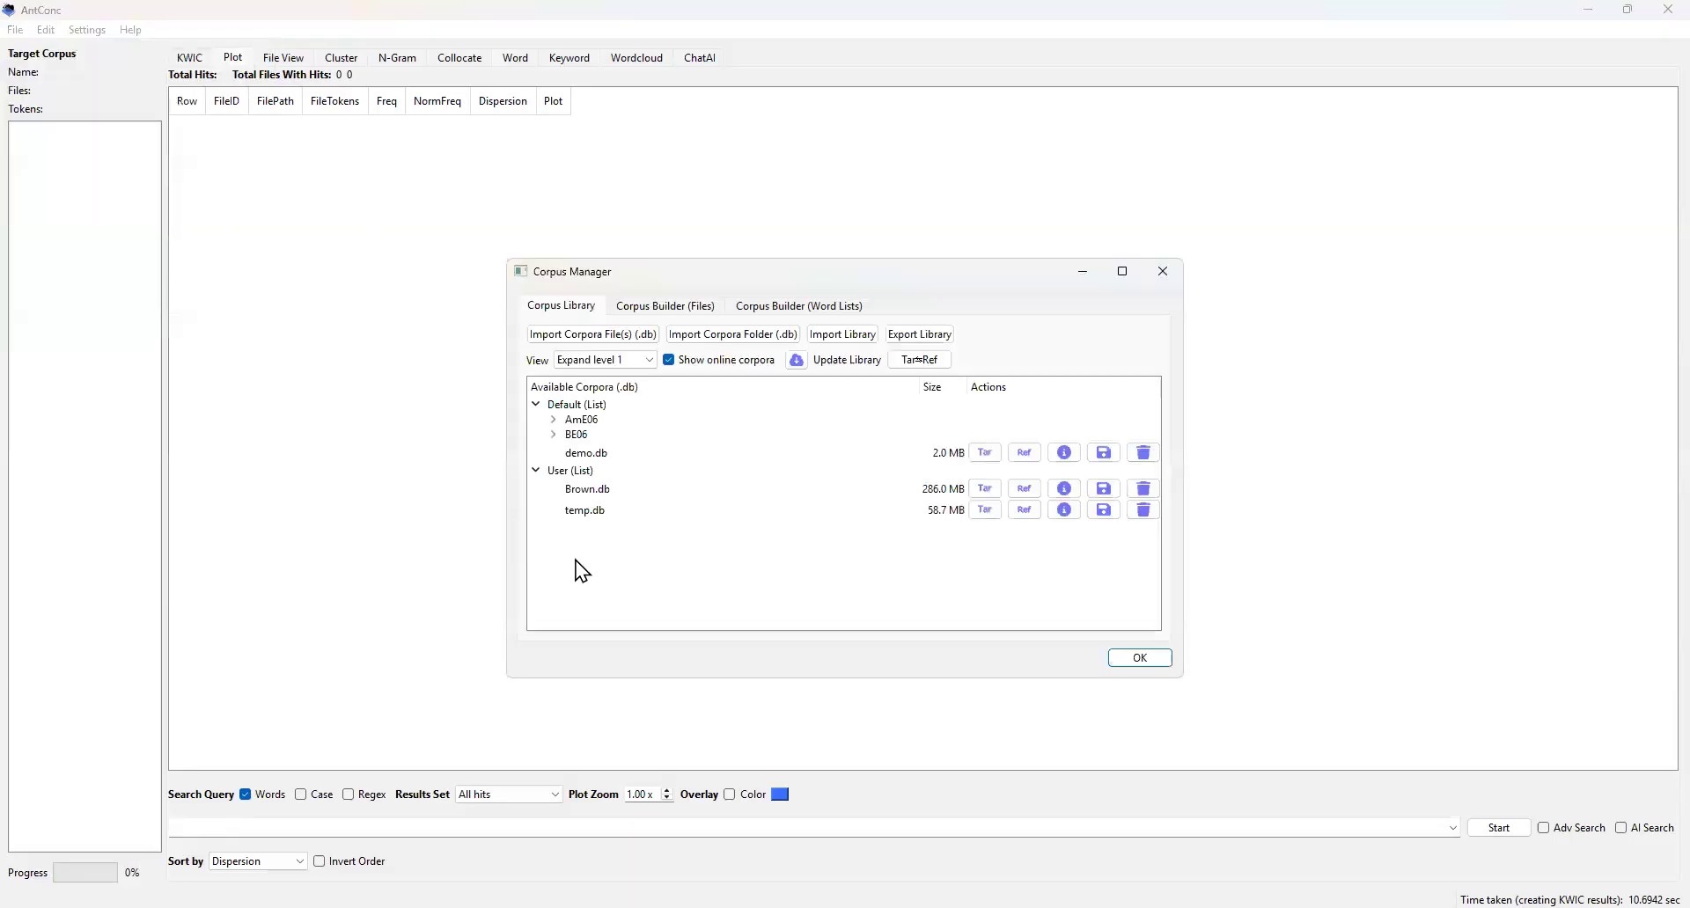
pyautogui.click(620, 506)
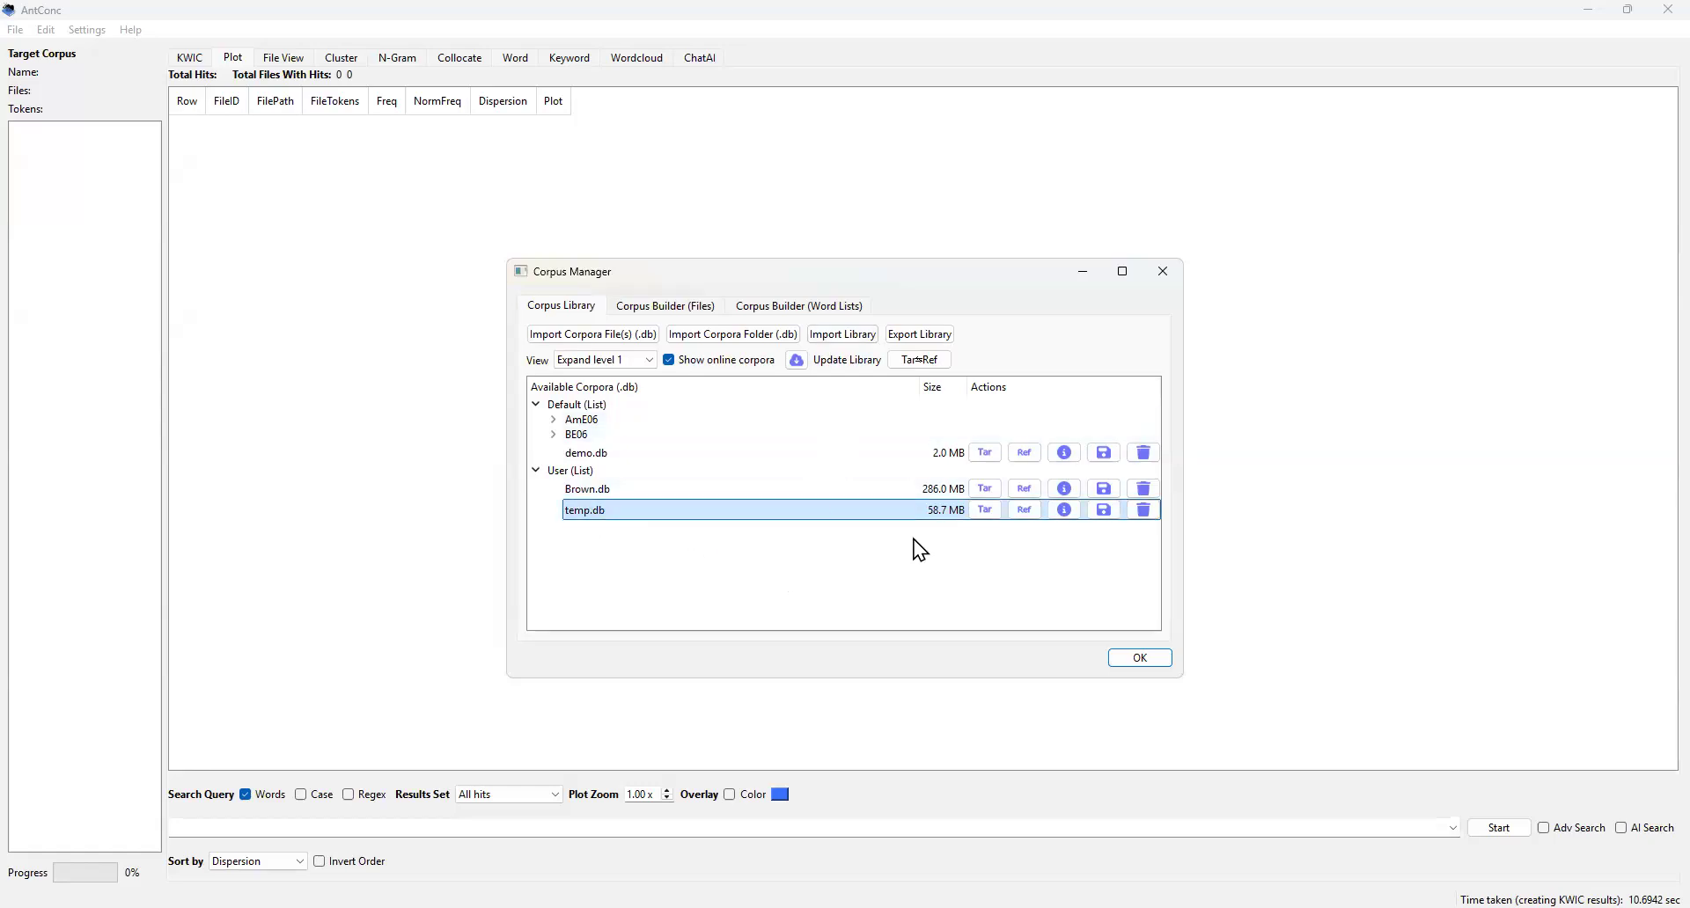
pyautogui.click(986, 510)
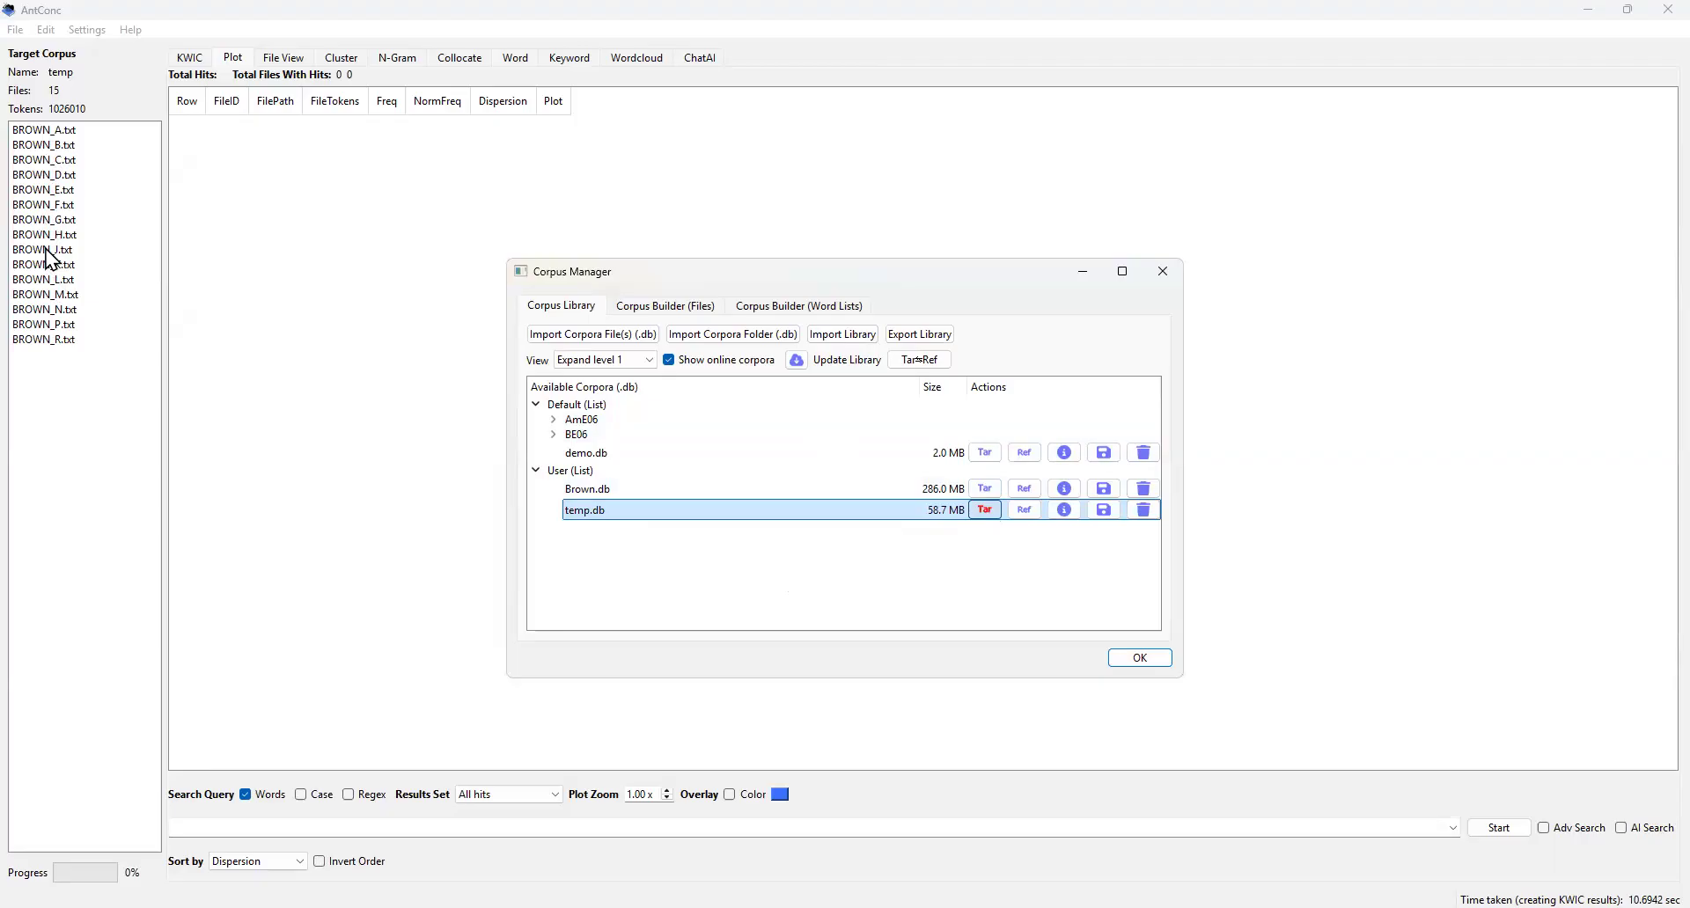
pyautogui.click(1140, 660)
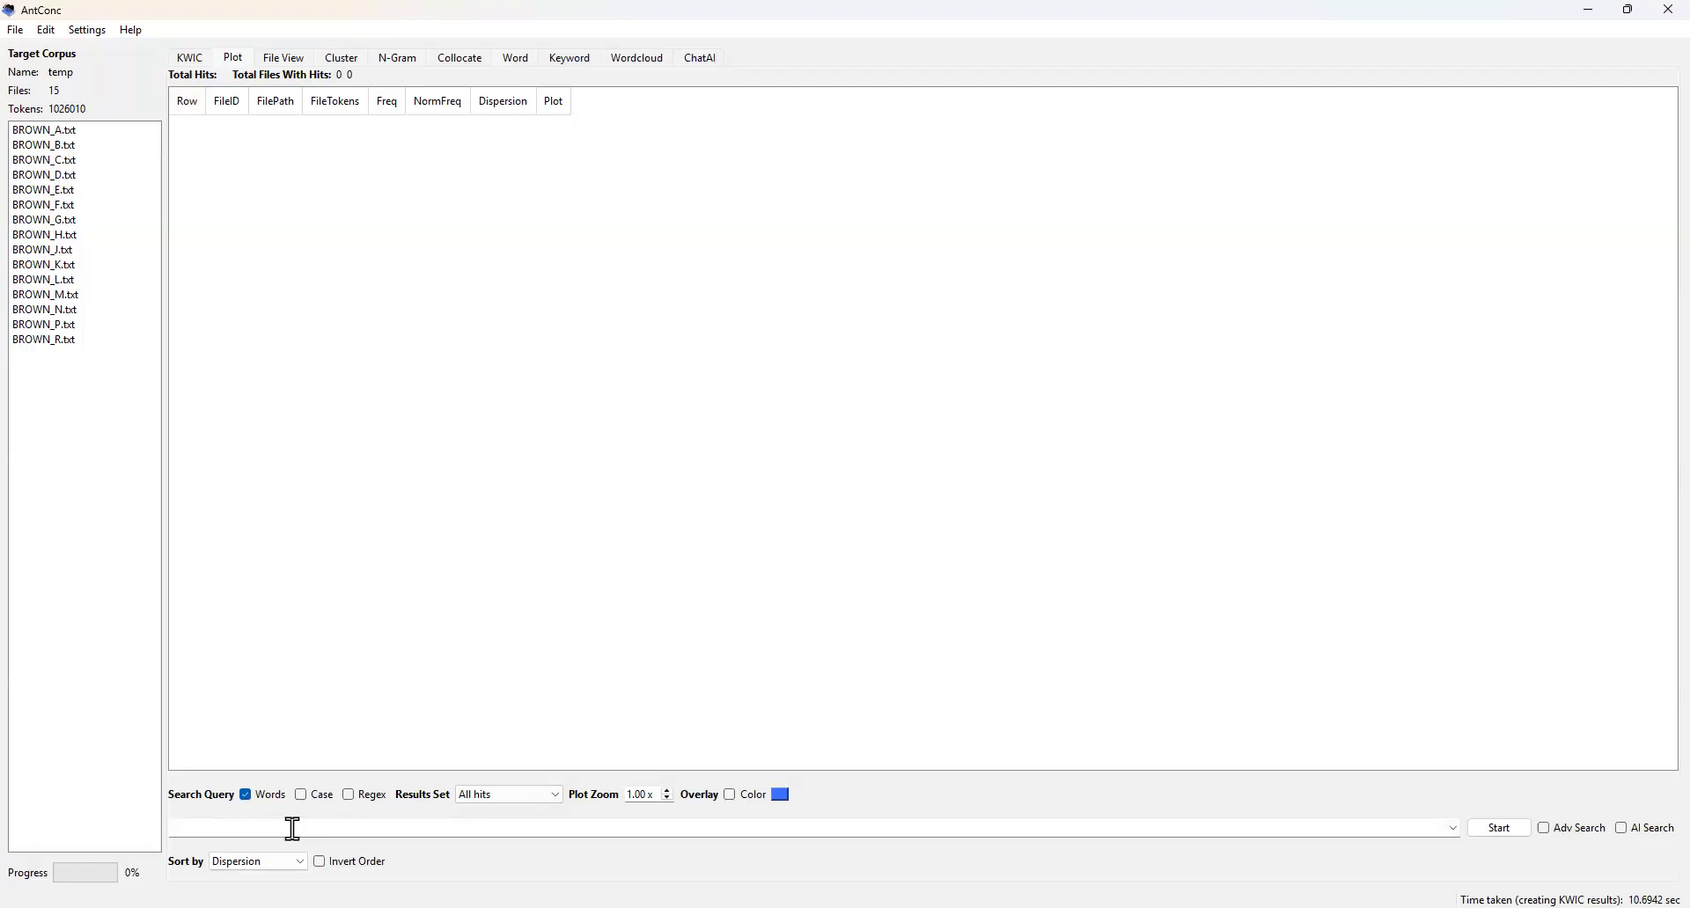
# - Plot the distribution of "process" across the files without whole-word matching, and set the plot zoom to 2x
pyautogui.write('process')
pyautogui.click(248, 795)
pyautogui.click(1488, 829)
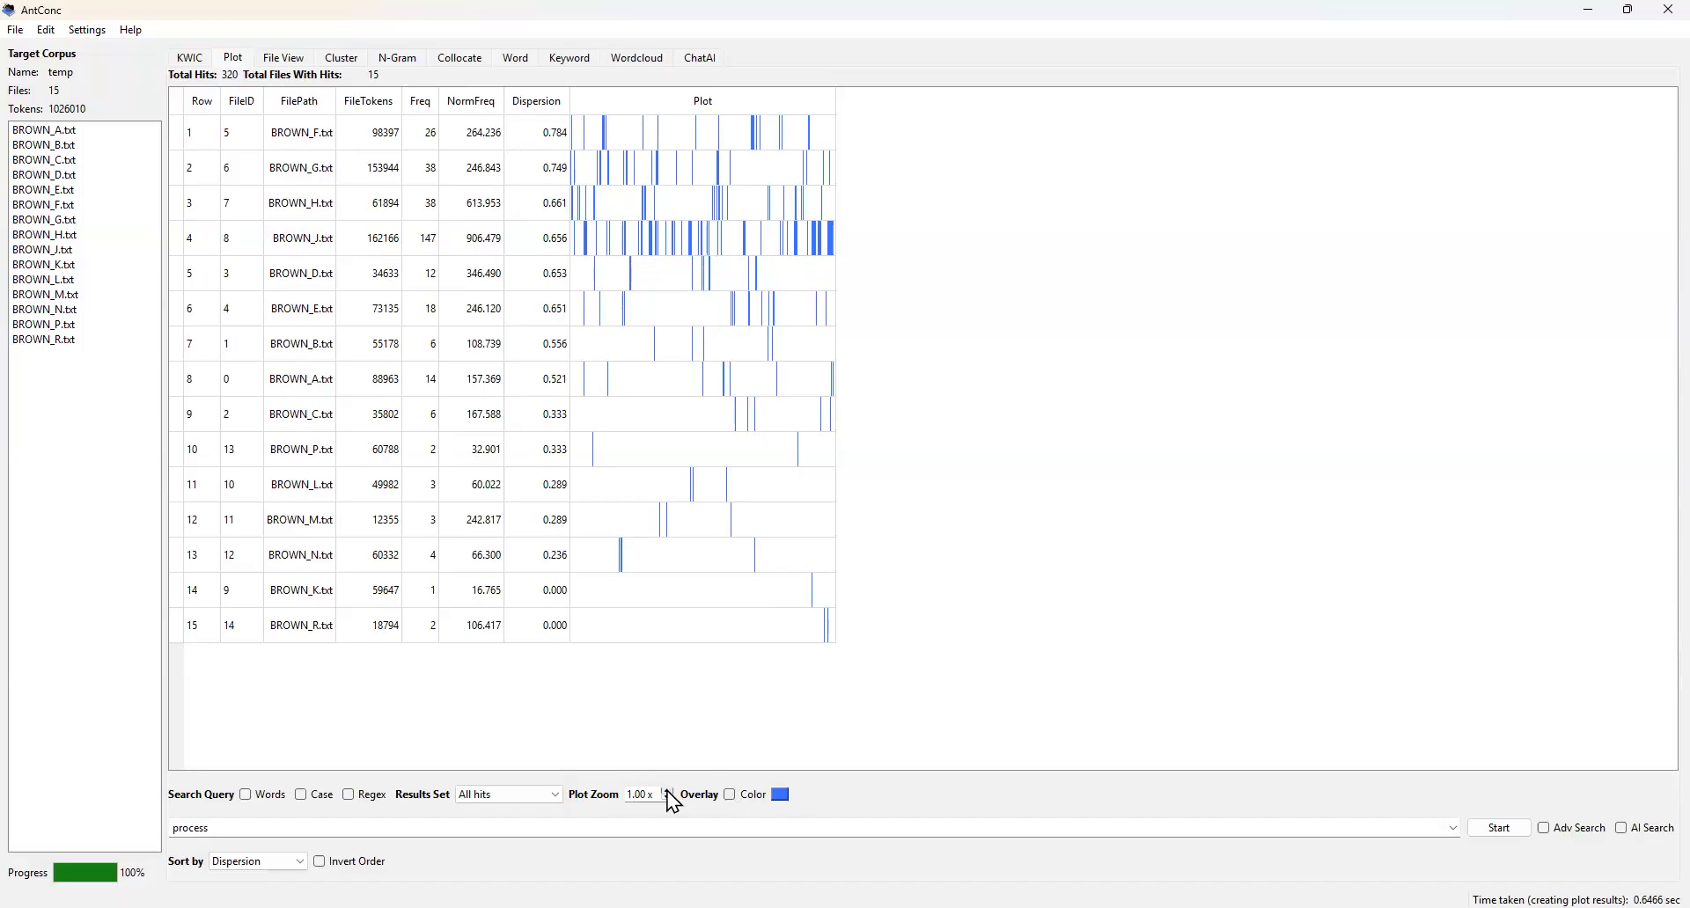
pyautogui.moveTo(652, 795); pyautogui.dragTo(614, 798)
pyautogui.write('2')
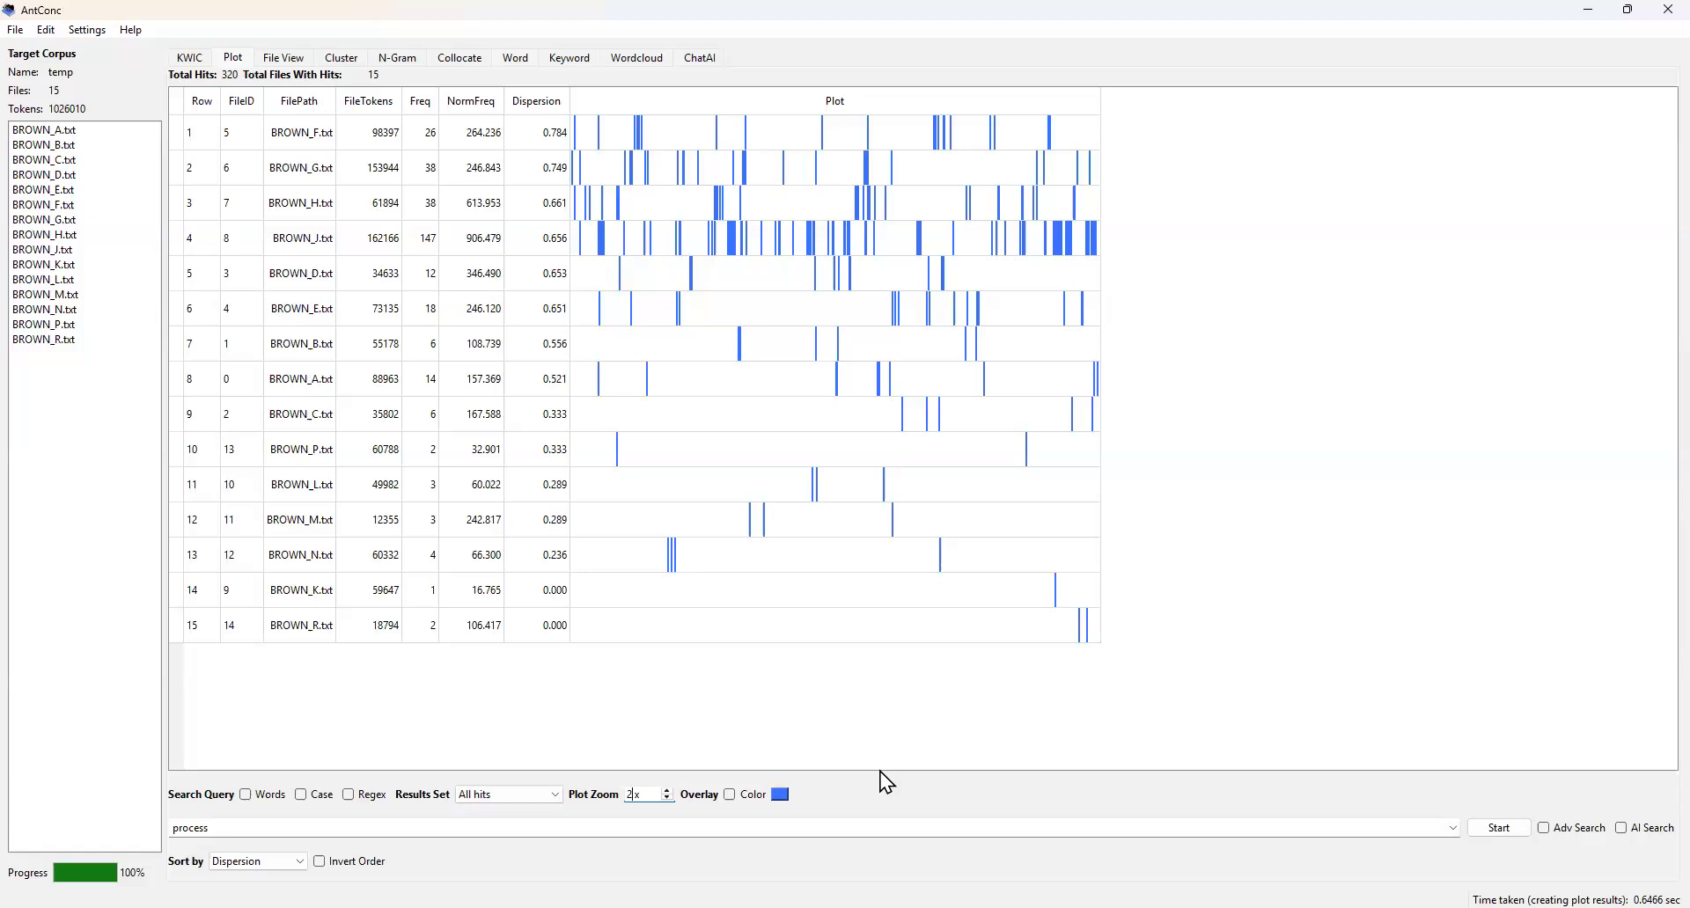
# - Enable the plot overlay, set its colour to red (#ff0000), and overlay the distribution of "product" on the current plot
pyautogui.click(730, 795)
pyautogui.click(780, 794)
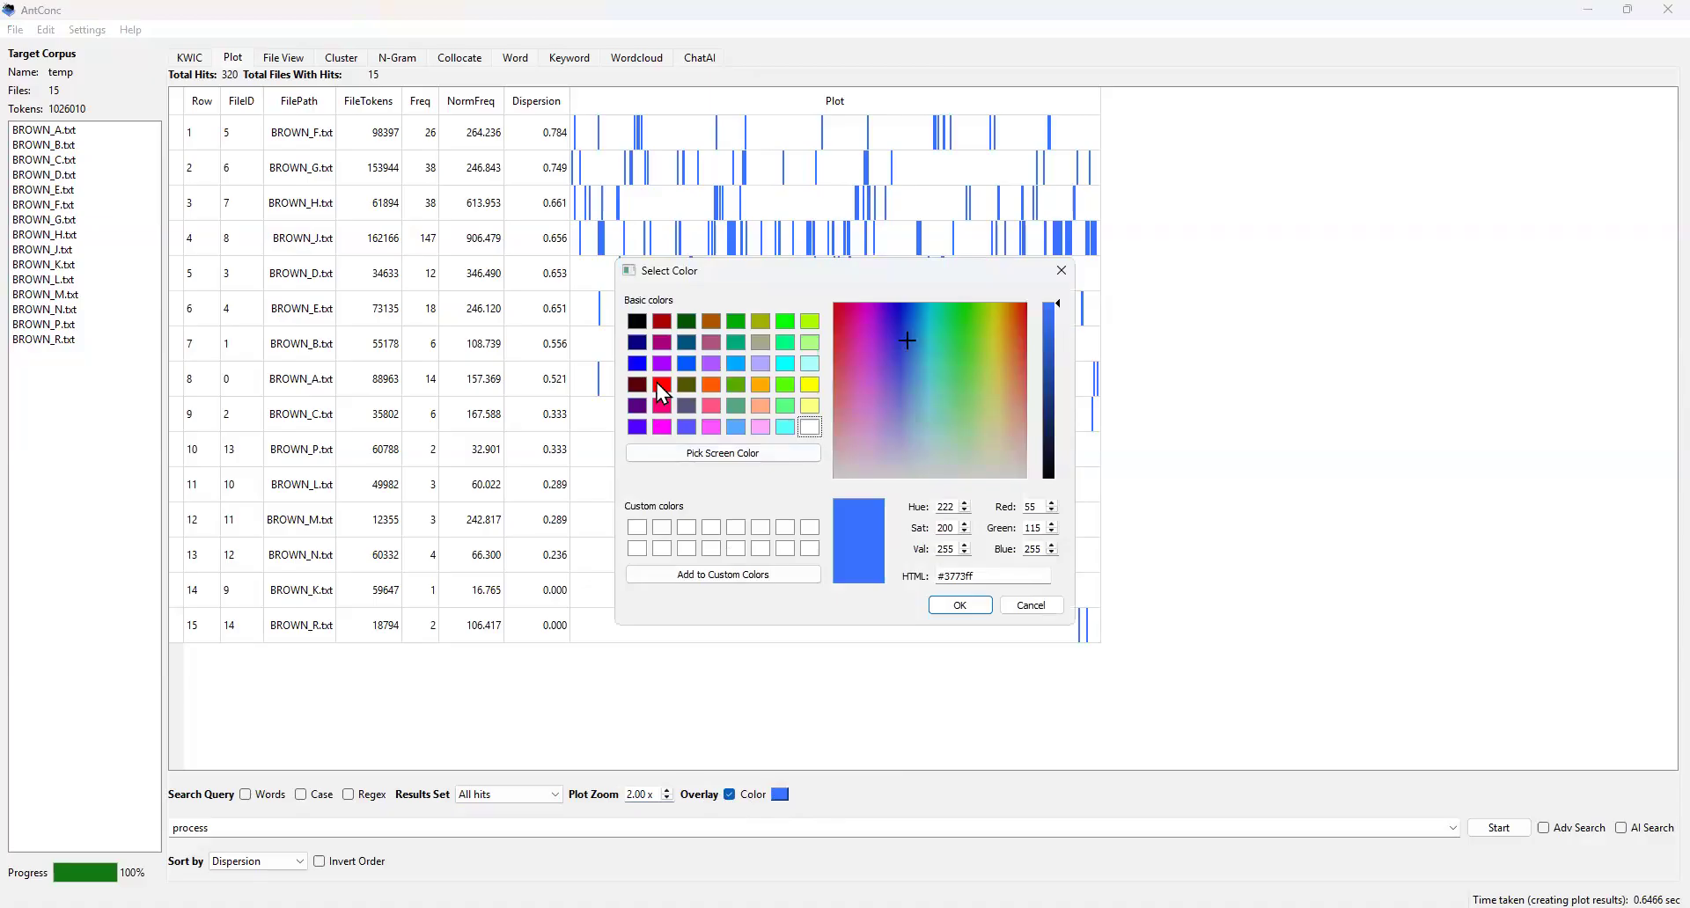
pyautogui.click(660, 384)
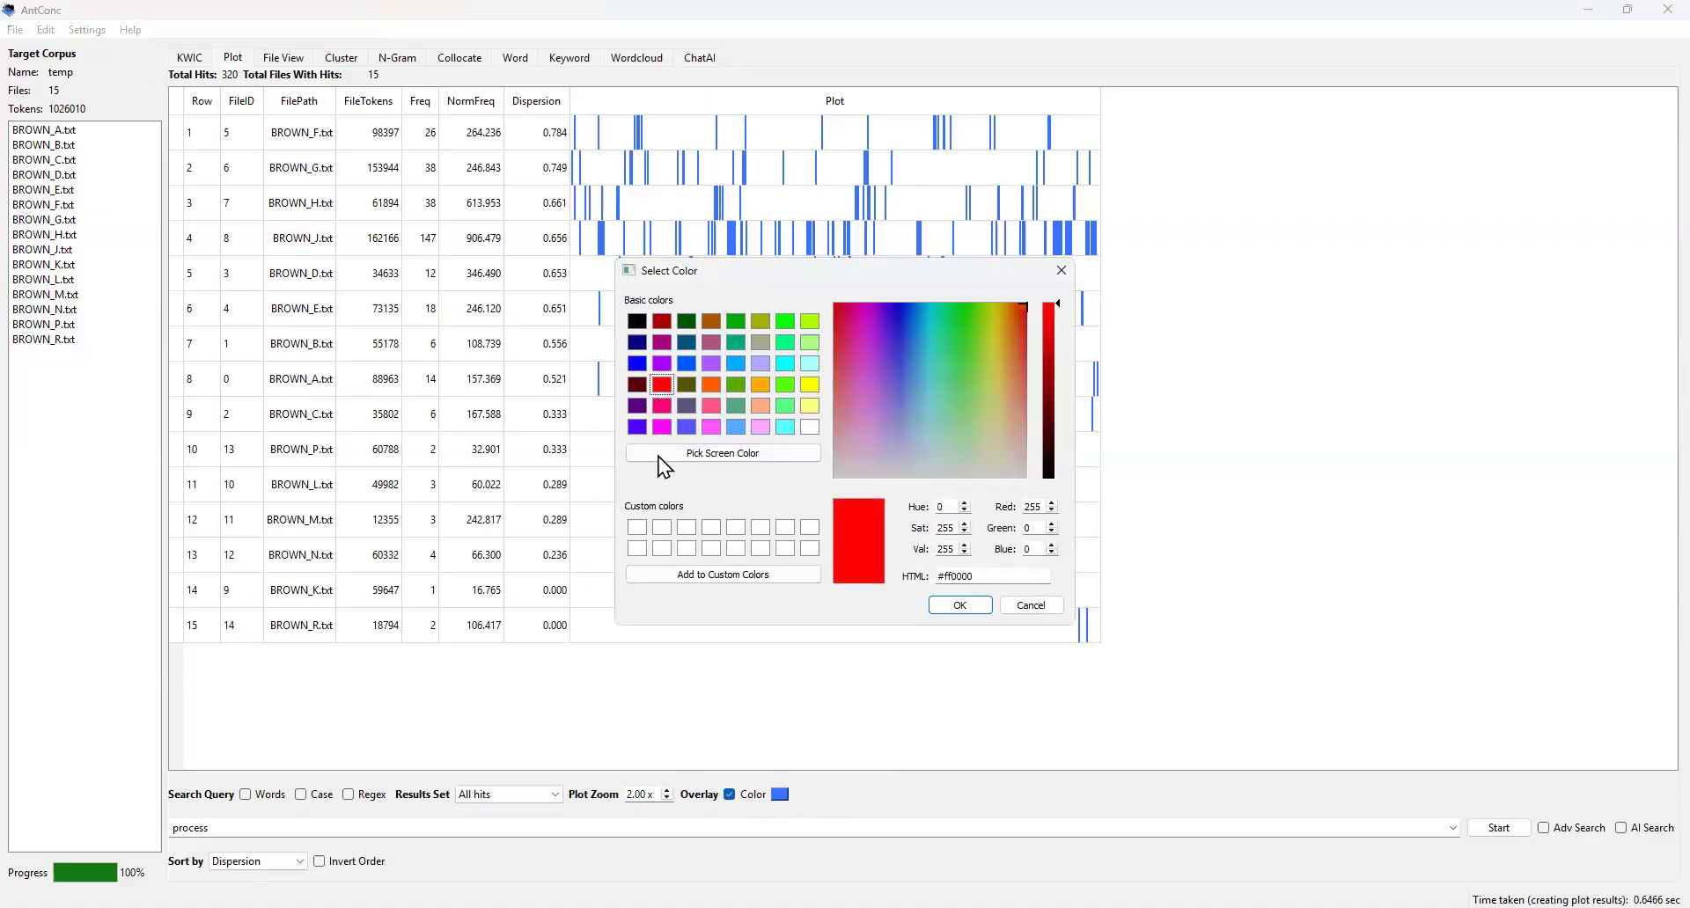
pyautogui.click(939, 604)
pyautogui.moveTo(230, 828); pyautogui.dragTo(136, 819)
pyautogui.write('product')
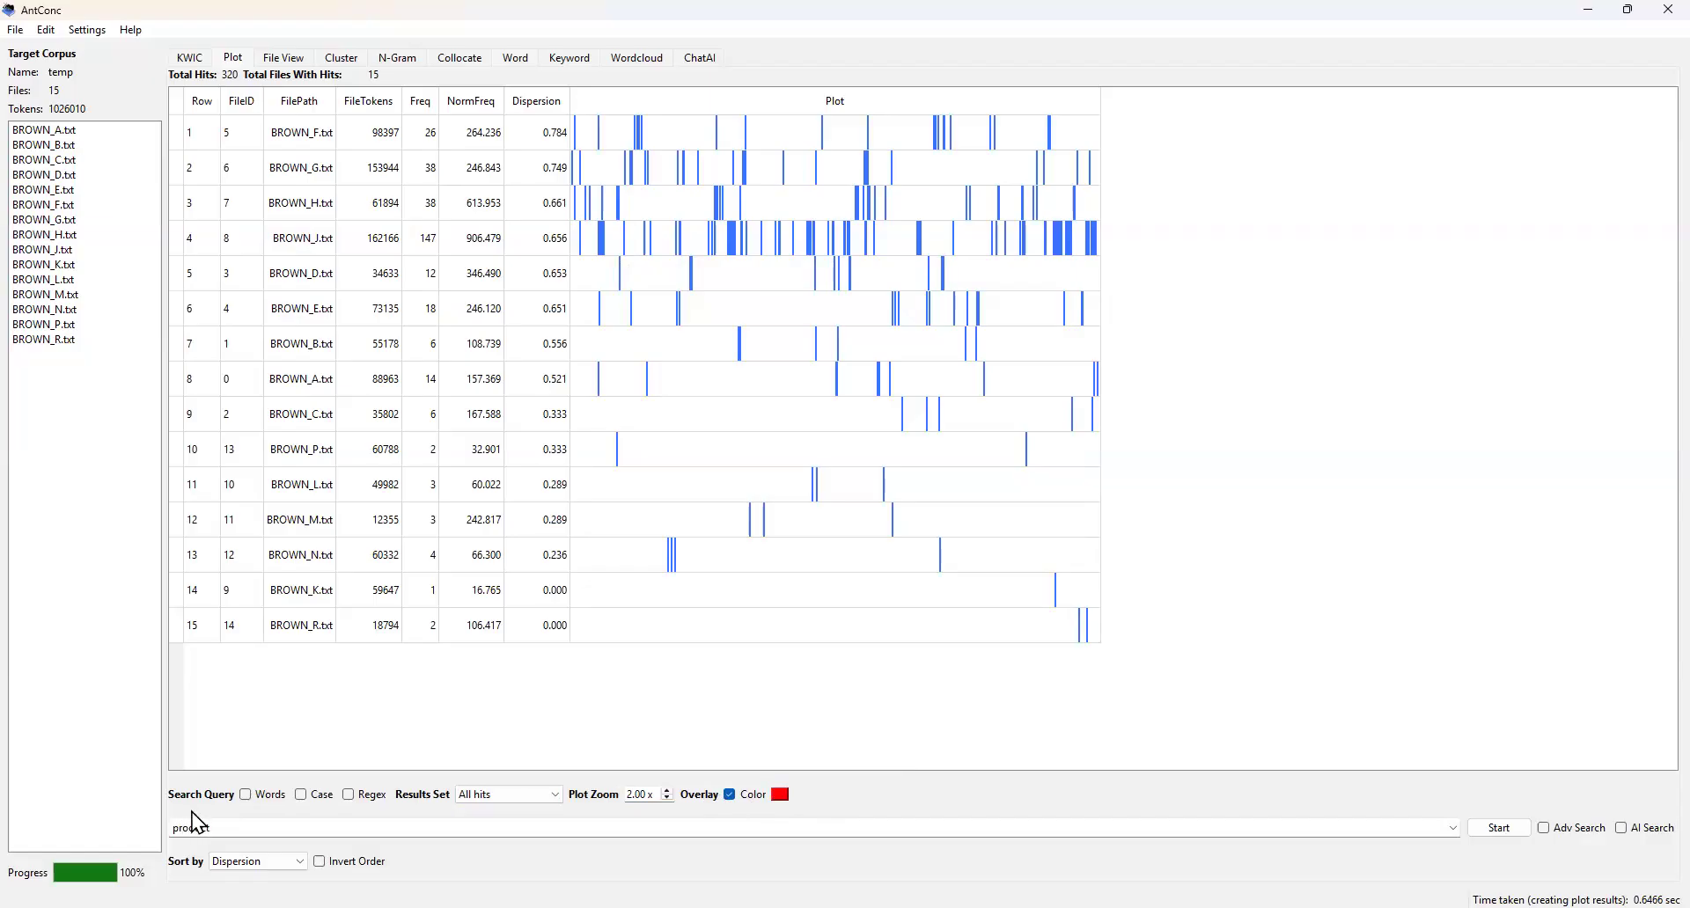
pyautogui.click(1489, 827)
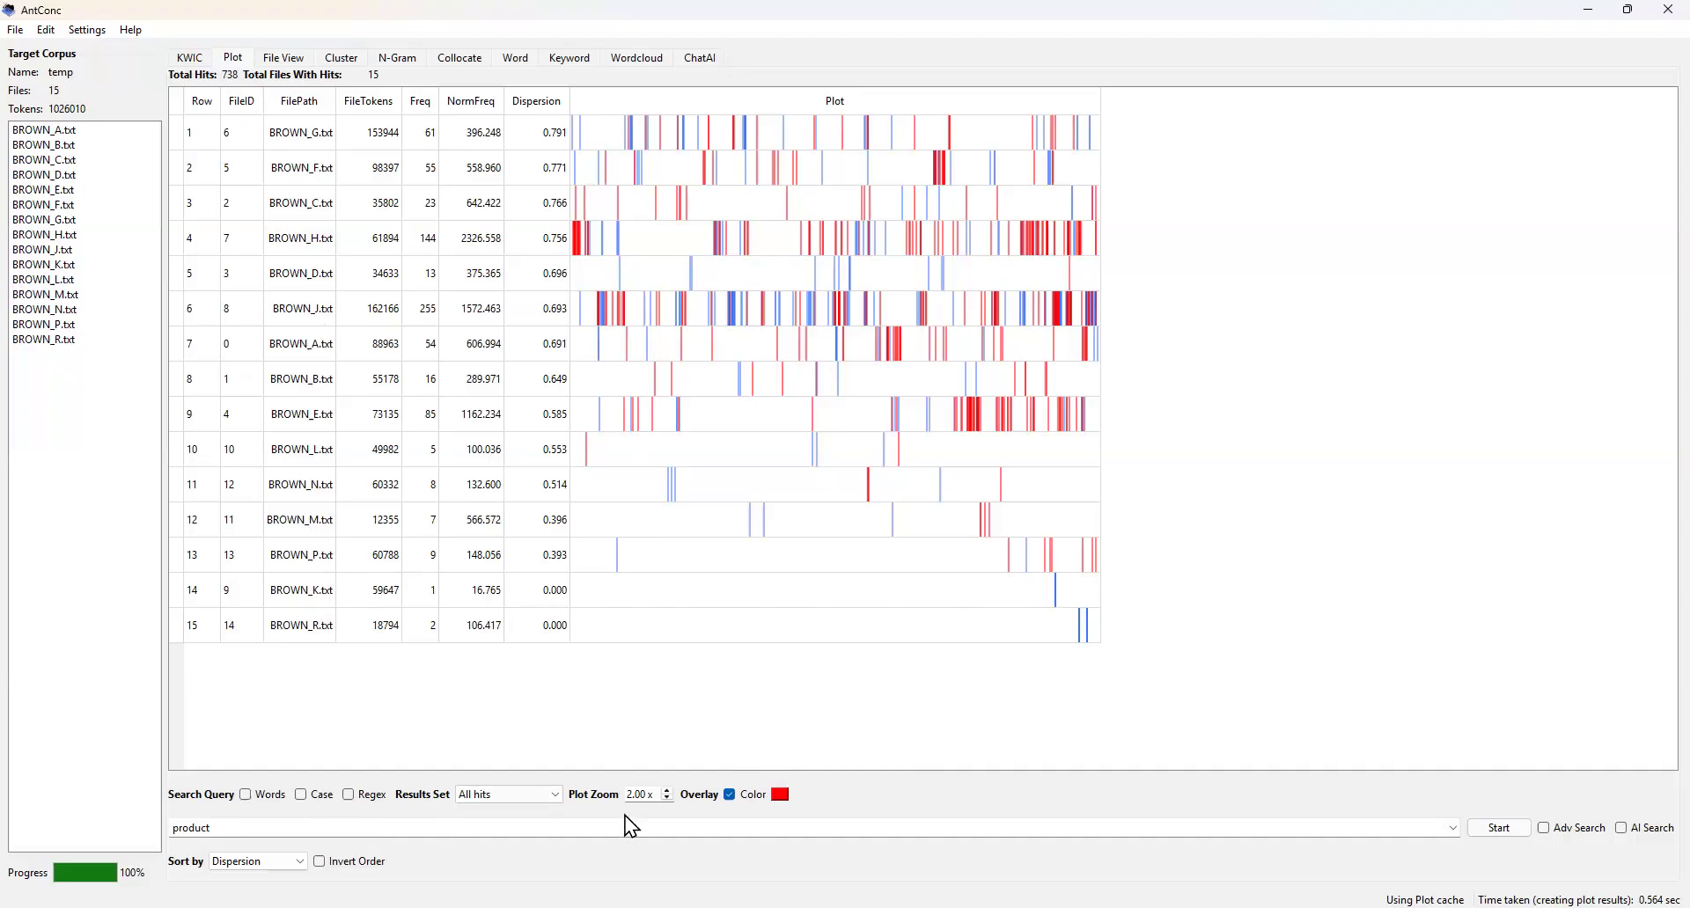
# - Turn the overlay off and plot the distribution of "we are" across the corpus files
pyautogui.click(727, 796)
pyautogui.moveTo(226, 822); pyautogui.dragTo(148, 832)
pyautogui.press('BackSpace')
pyautogui.write('e are')
pyautogui.click(1498, 828)
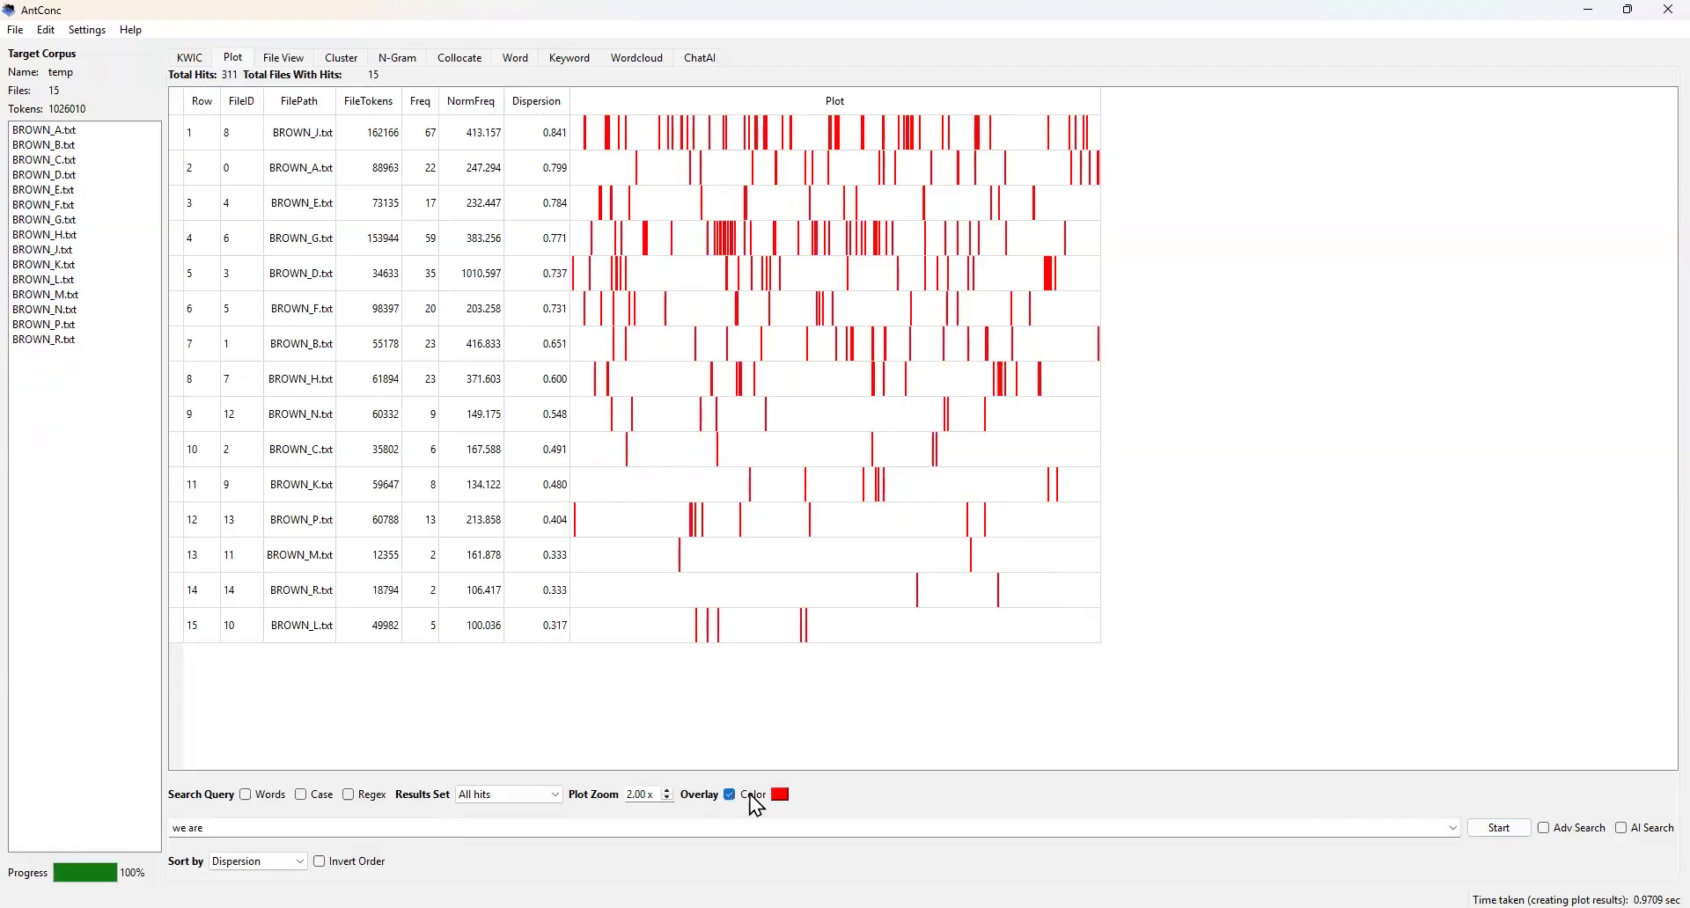
# - Set the overlay colour to violet-blue (#5500ff) and overlay the distribution of "we have" on the "we are" plot
pyautogui.click(779, 794)
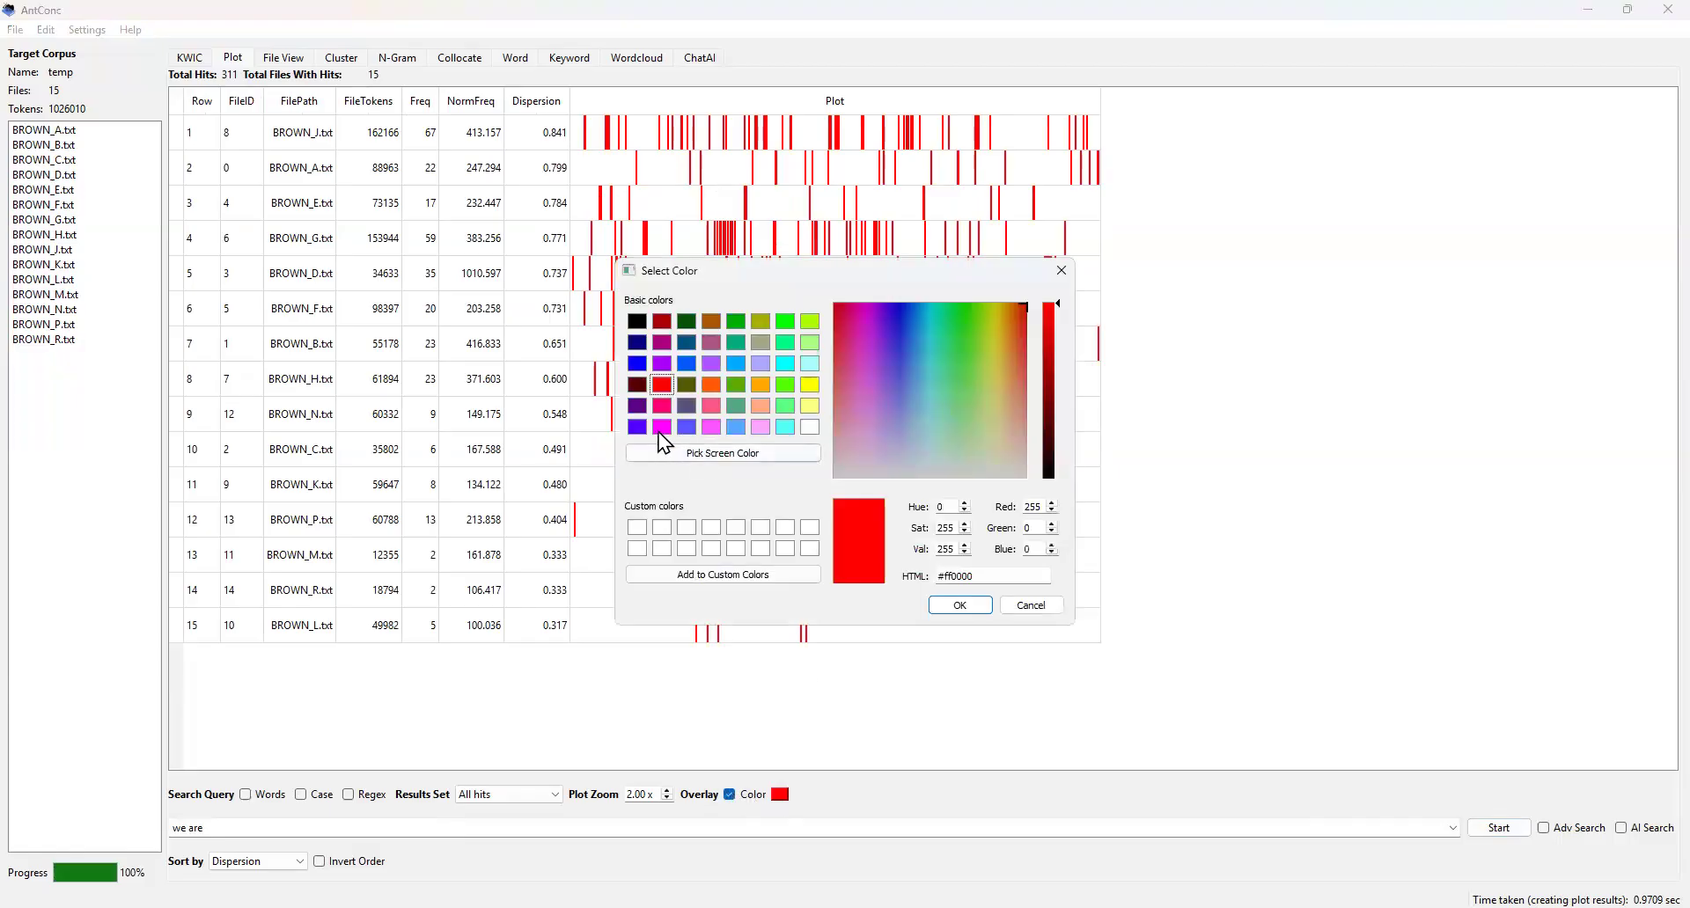
pyautogui.click(636, 427)
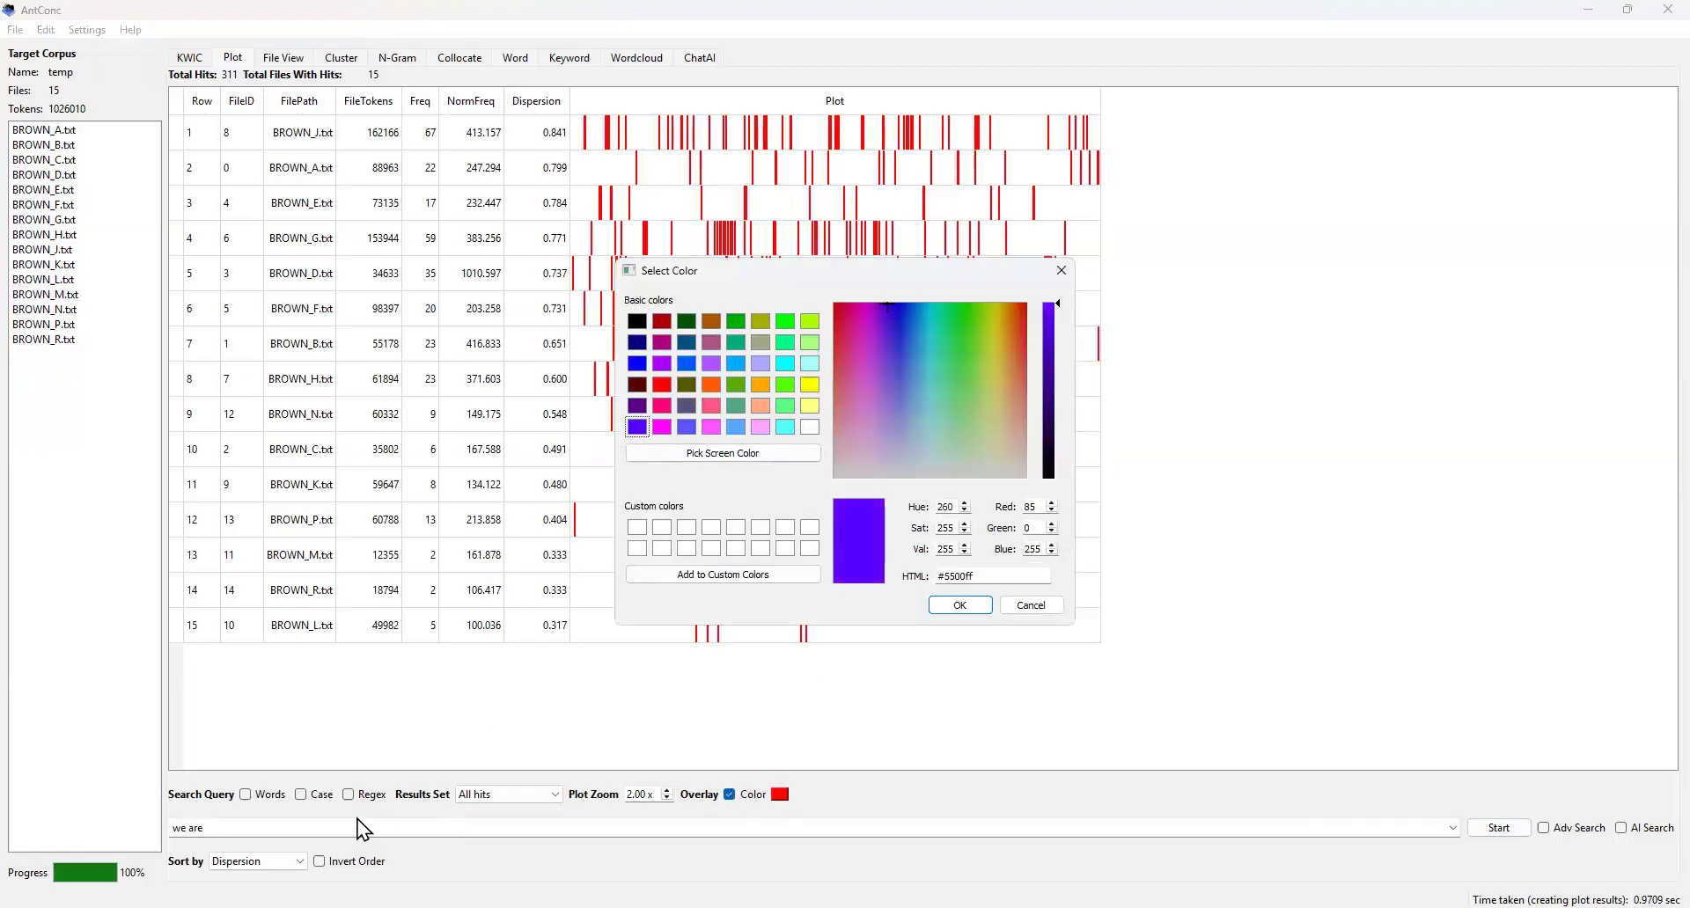
pyautogui.click(958, 605)
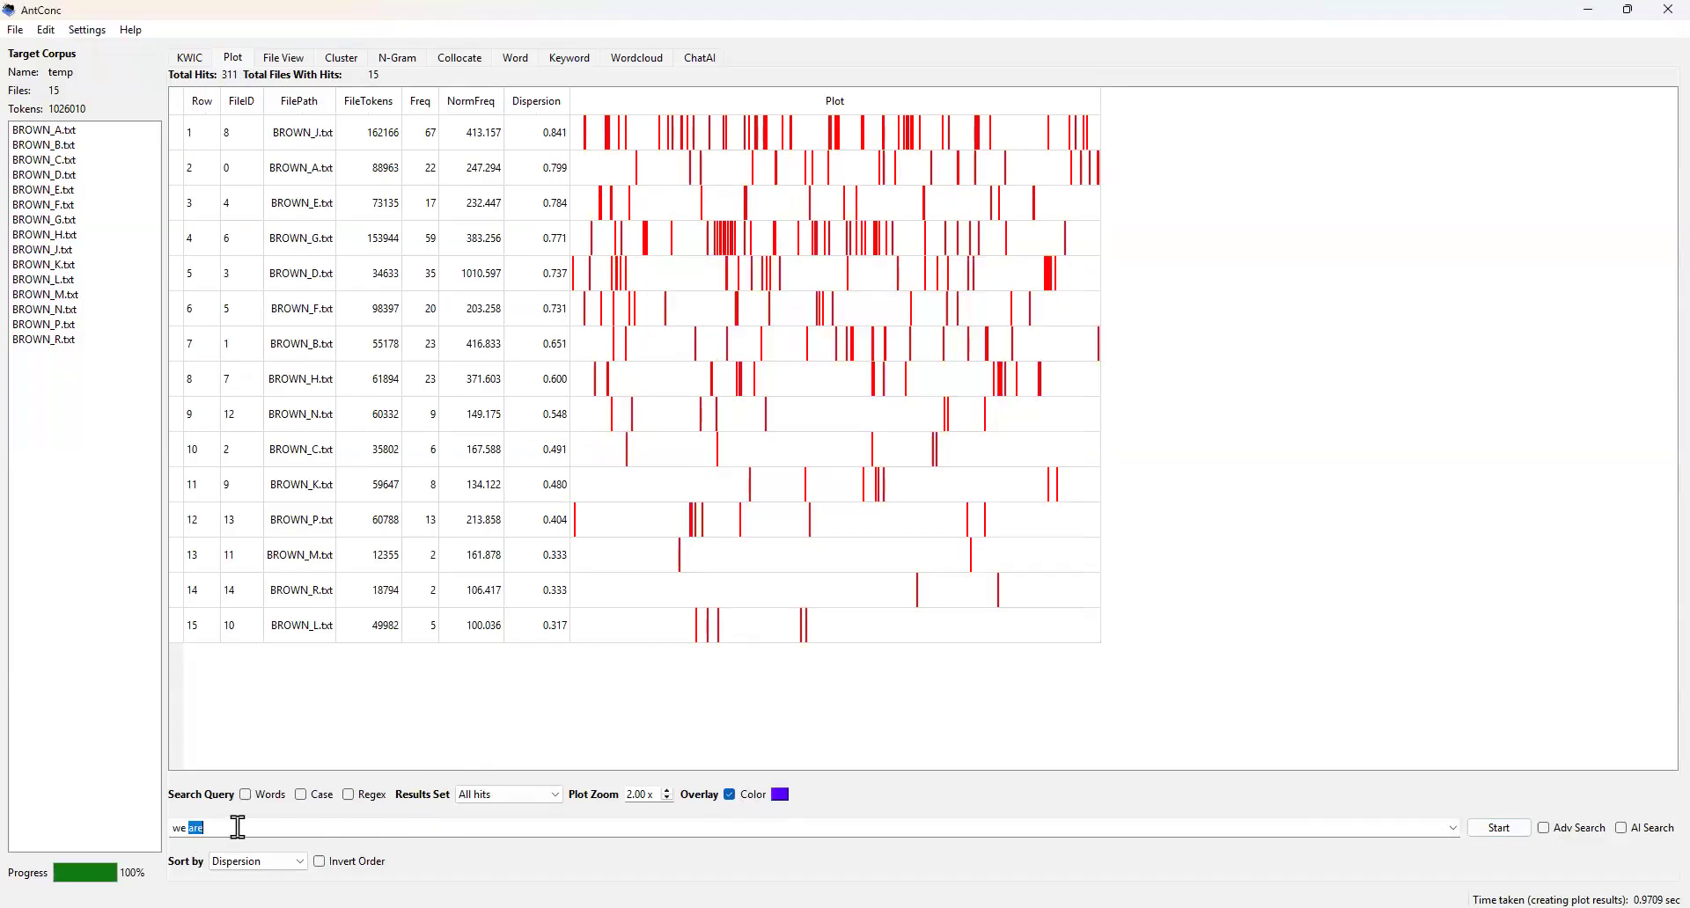
pyautogui.write('have')
pyautogui.click(1497, 828)
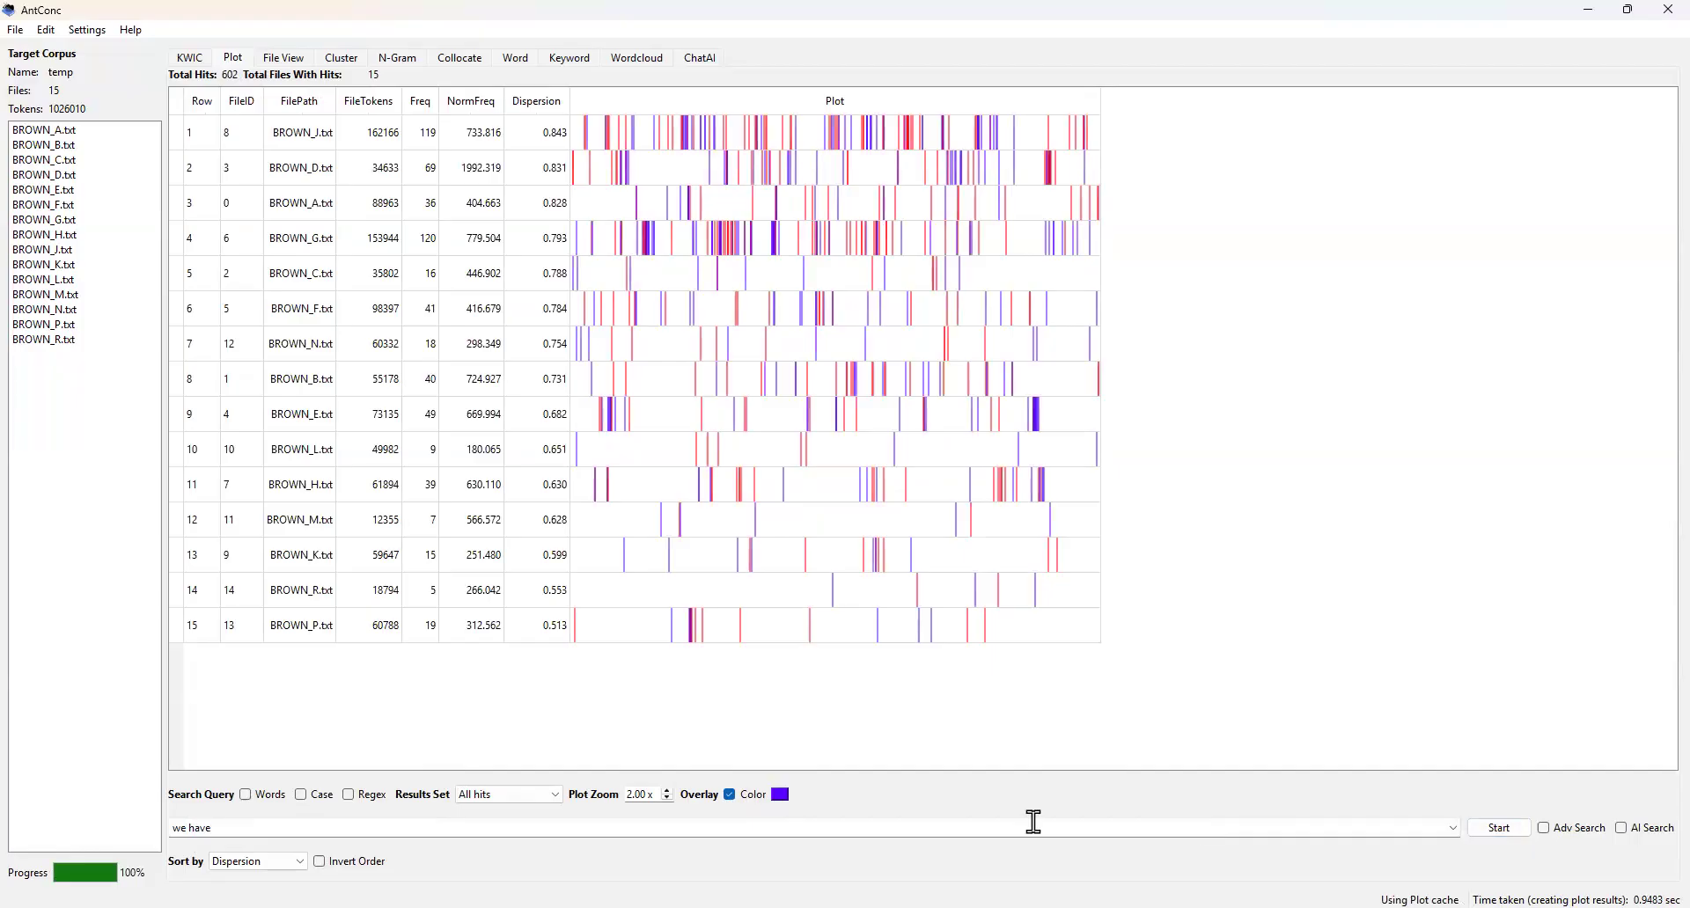
# - Open the advanced search options, look over the query list, context search and SQL search sections, and close them
pyautogui.click(1544, 828)
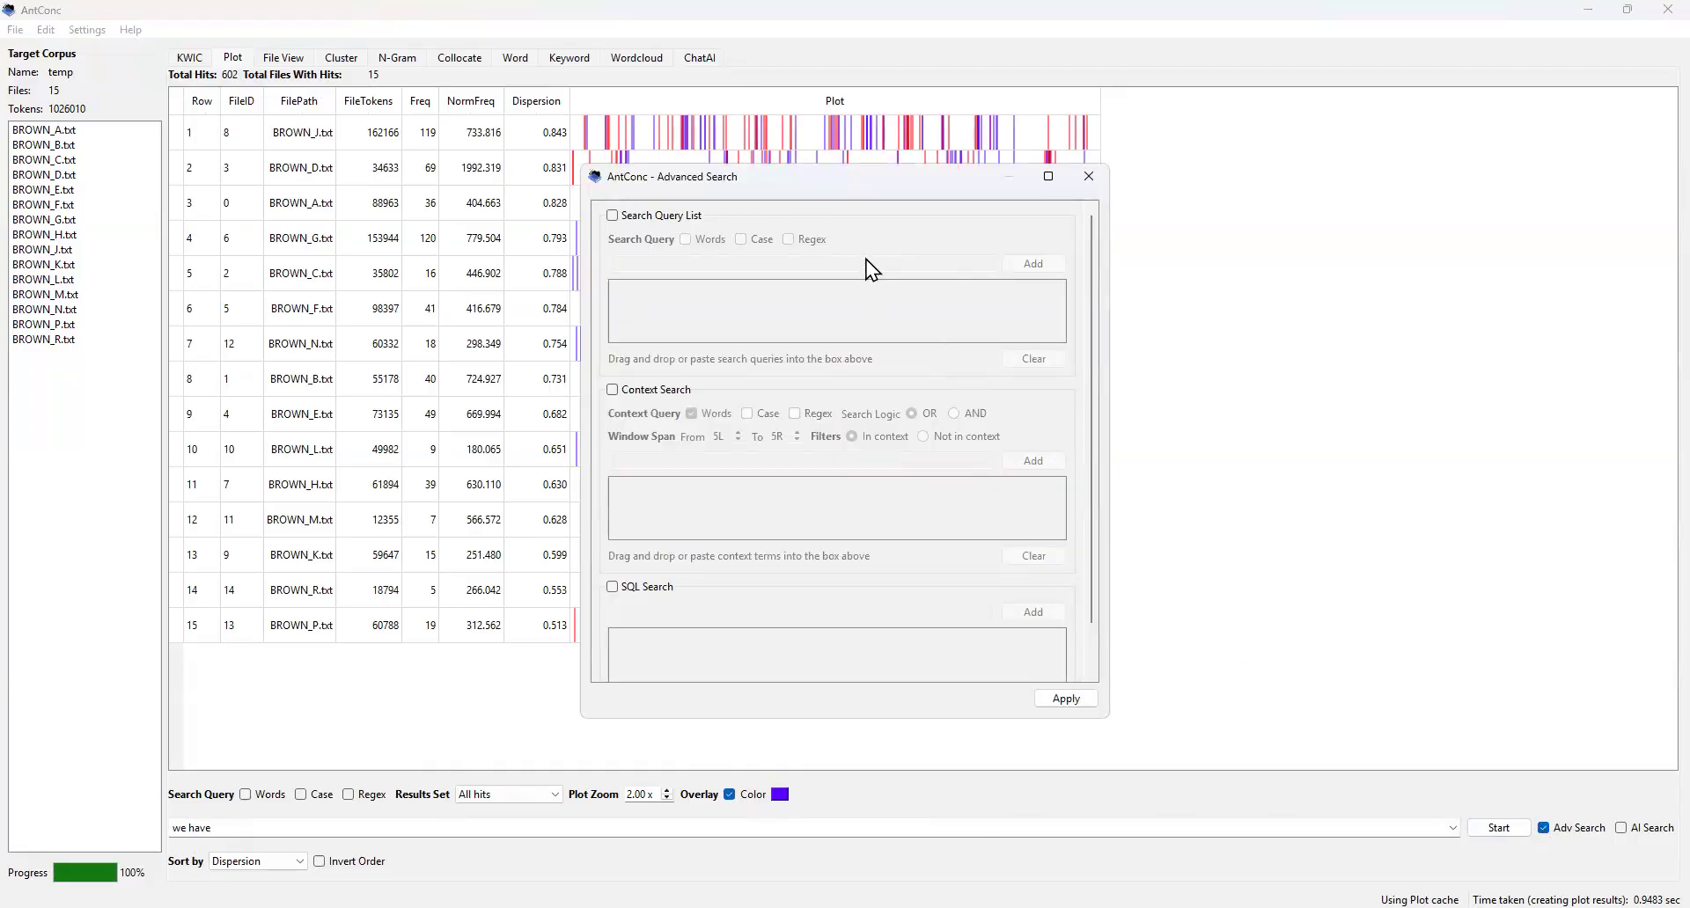
pyautogui.moveTo(908, 182); pyautogui.dragTo(818, 204)
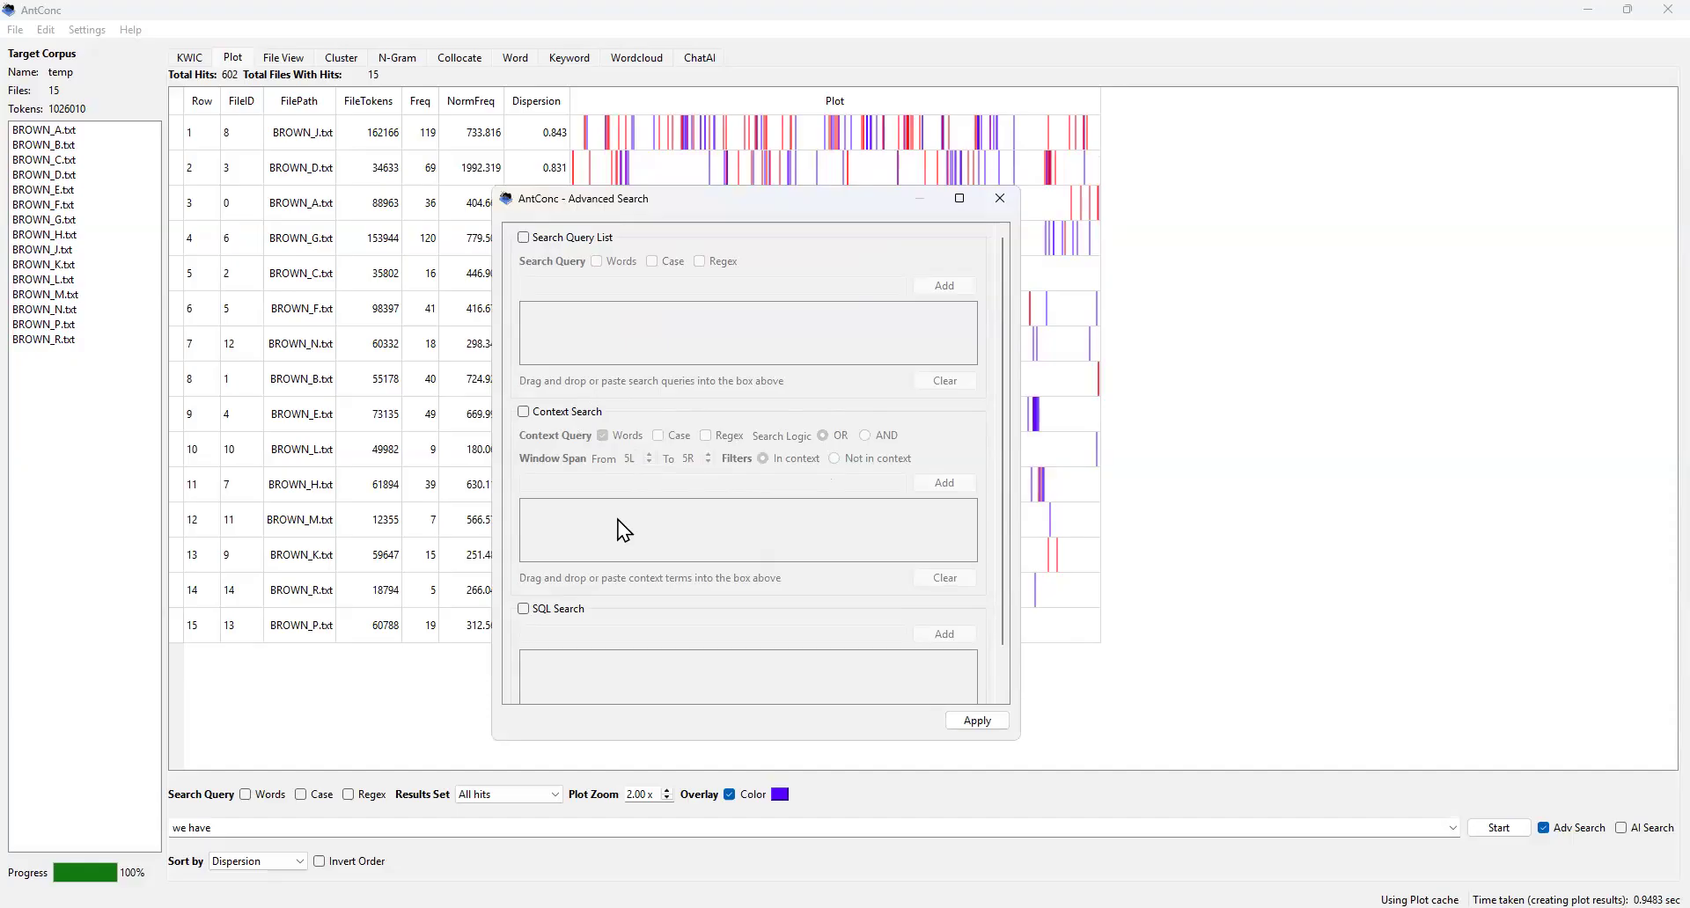
pyautogui.moveTo(1000, 635); pyautogui.dragTo(1002, 690)
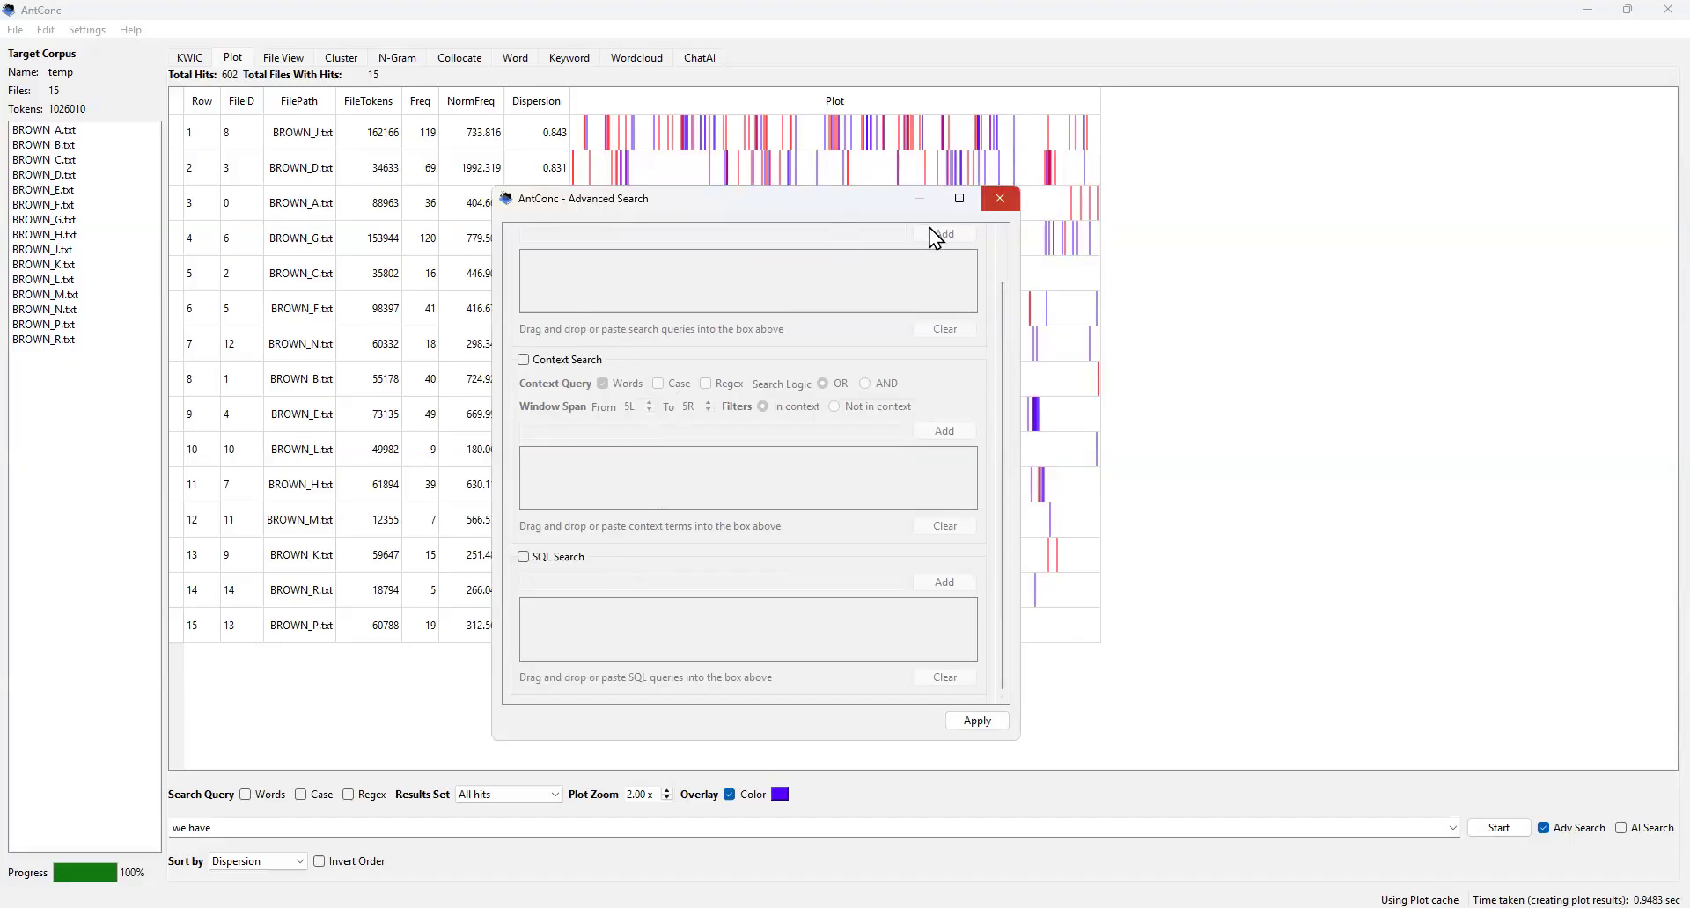
pyautogui.click(1000, 198)
# - Try an AI search in the KWIC tool, dismiss the warning, turn AI search off and empty the query
pyautogui.click(190, 59)
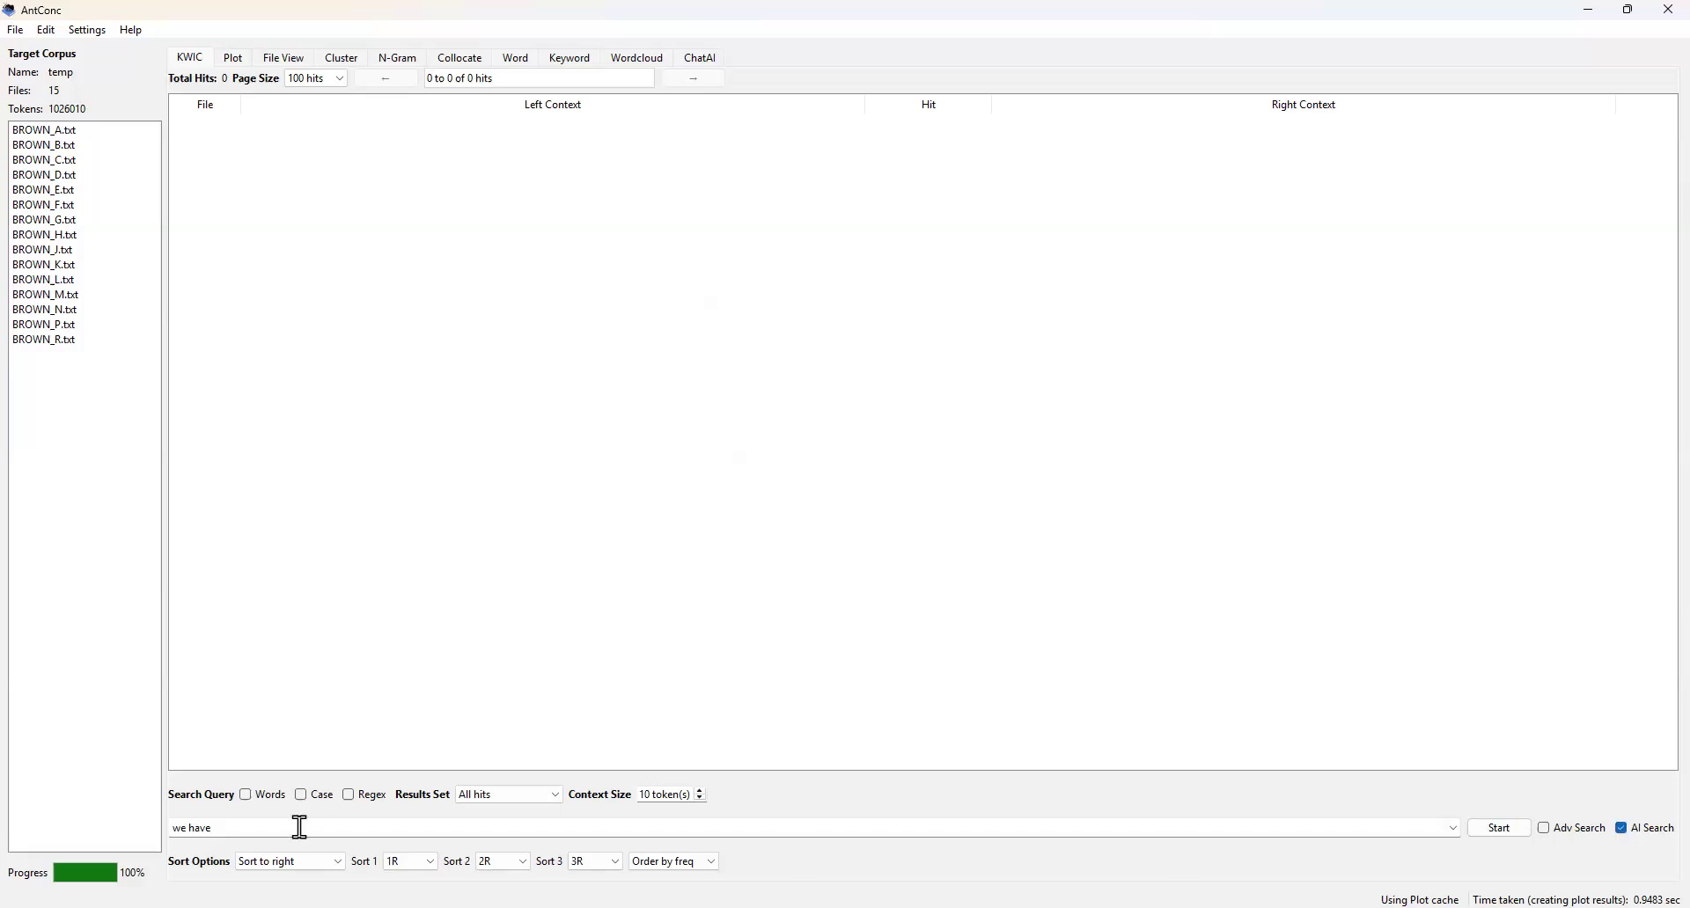
pyautogui.moveTo(246, 822); pyautogui.dragTo(172, 824)
pyautogui.write('proce')
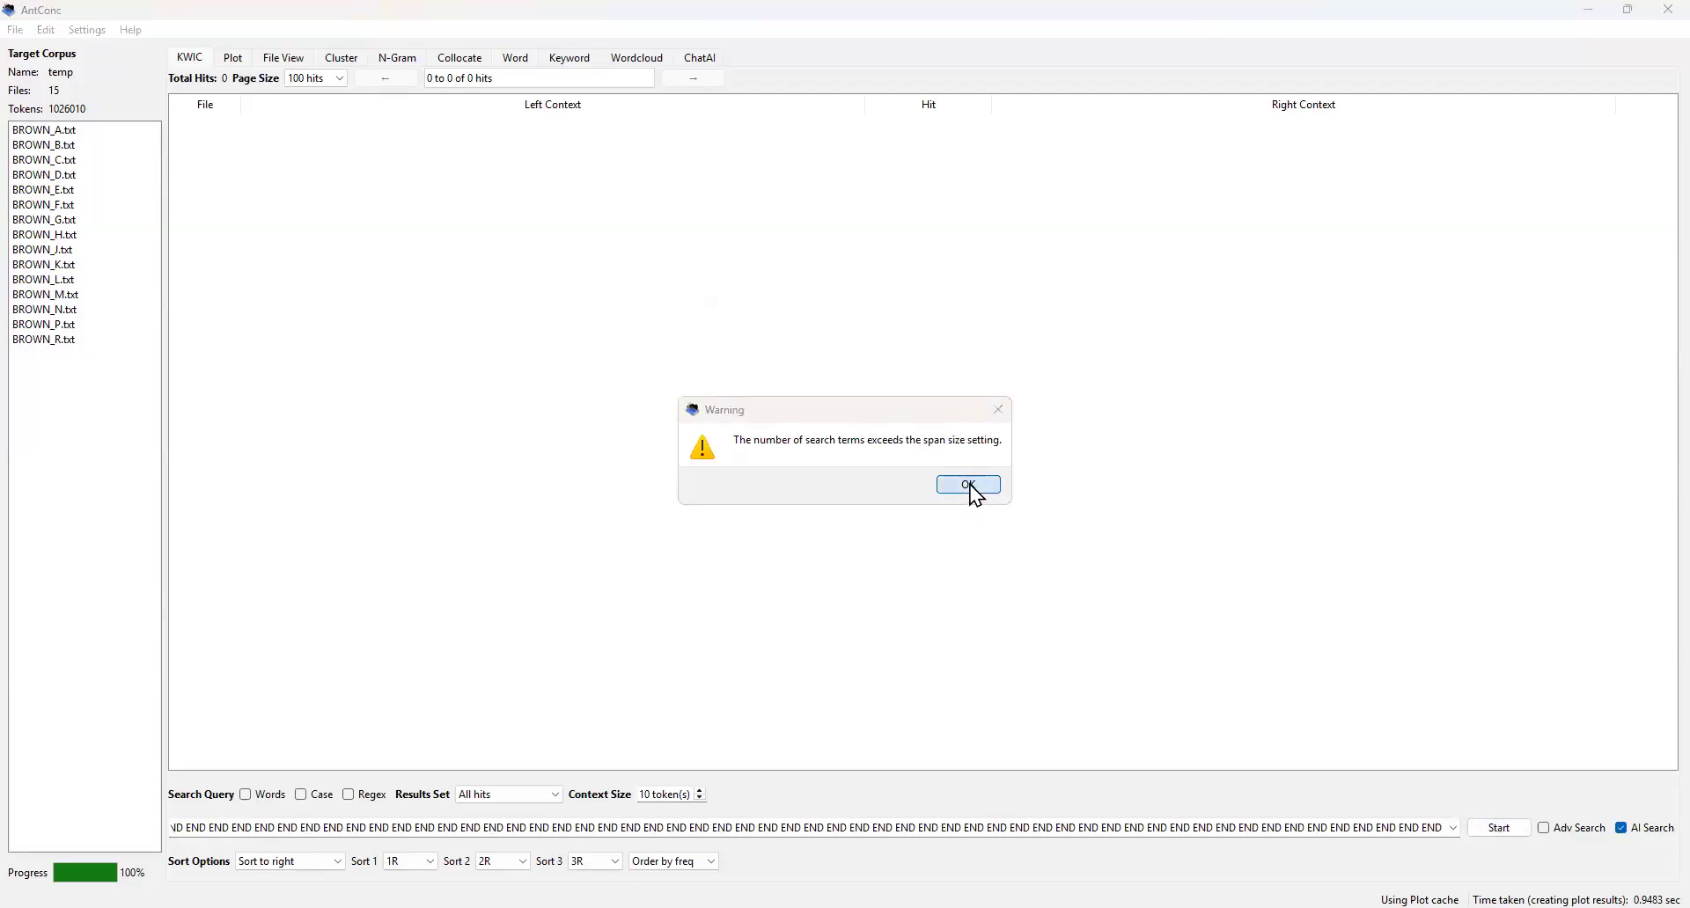
pyautogui.click(969, 485)
pyautogui.click(1620, 828)
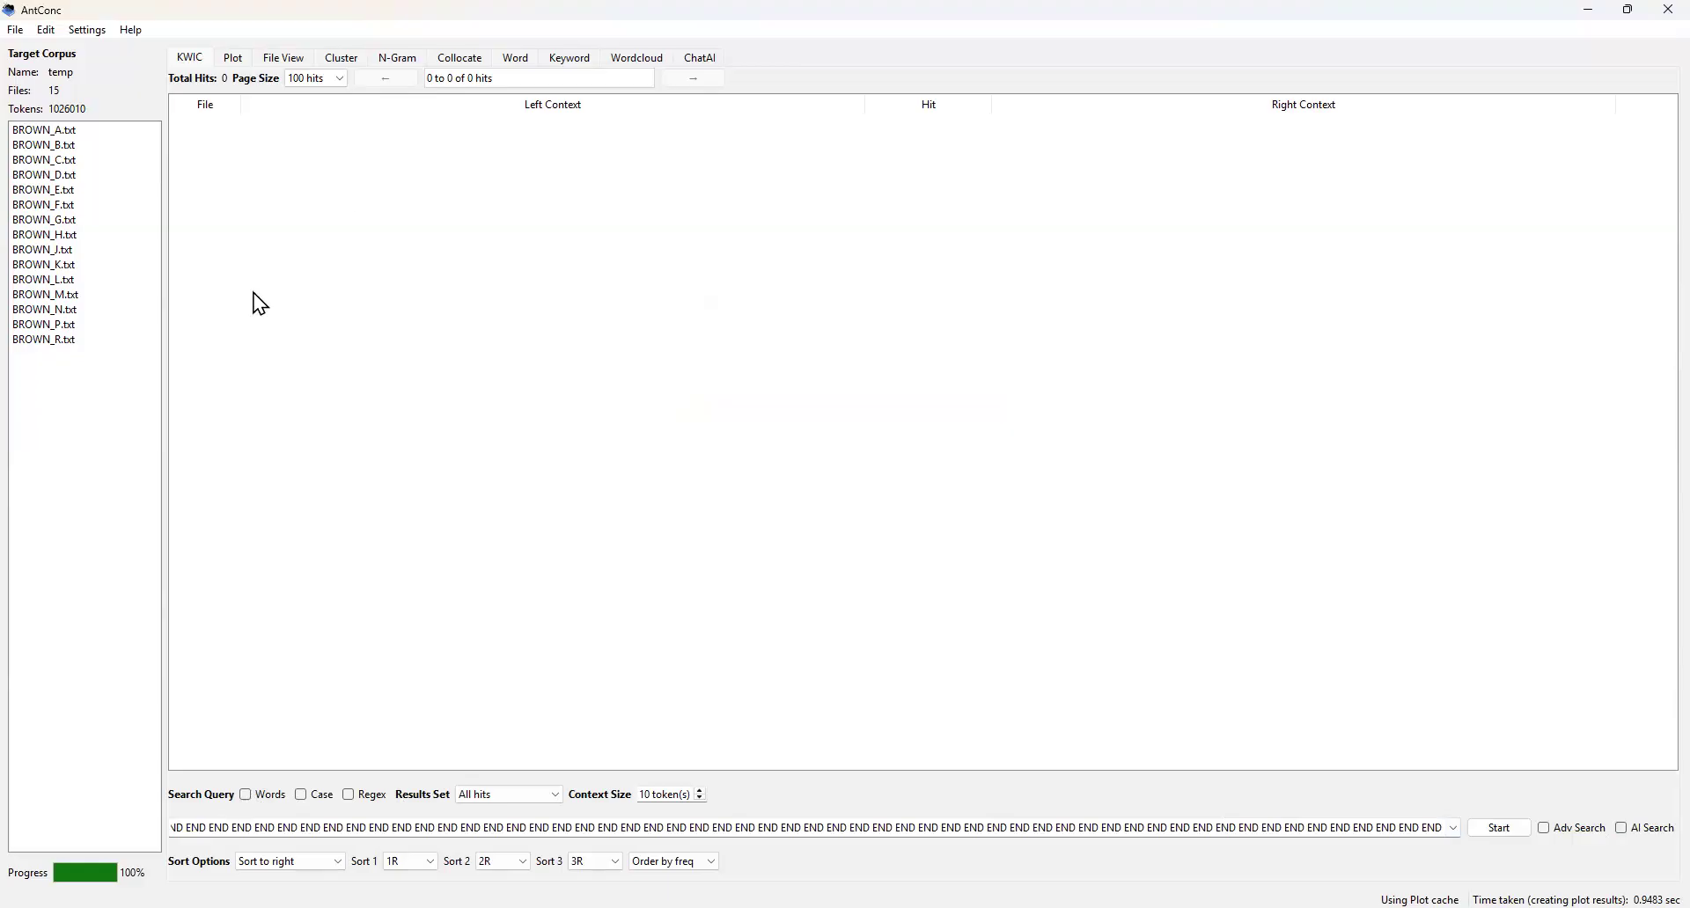
pyautogui.tripleClick(855, 828)
pyautogui.press('BackSpace')
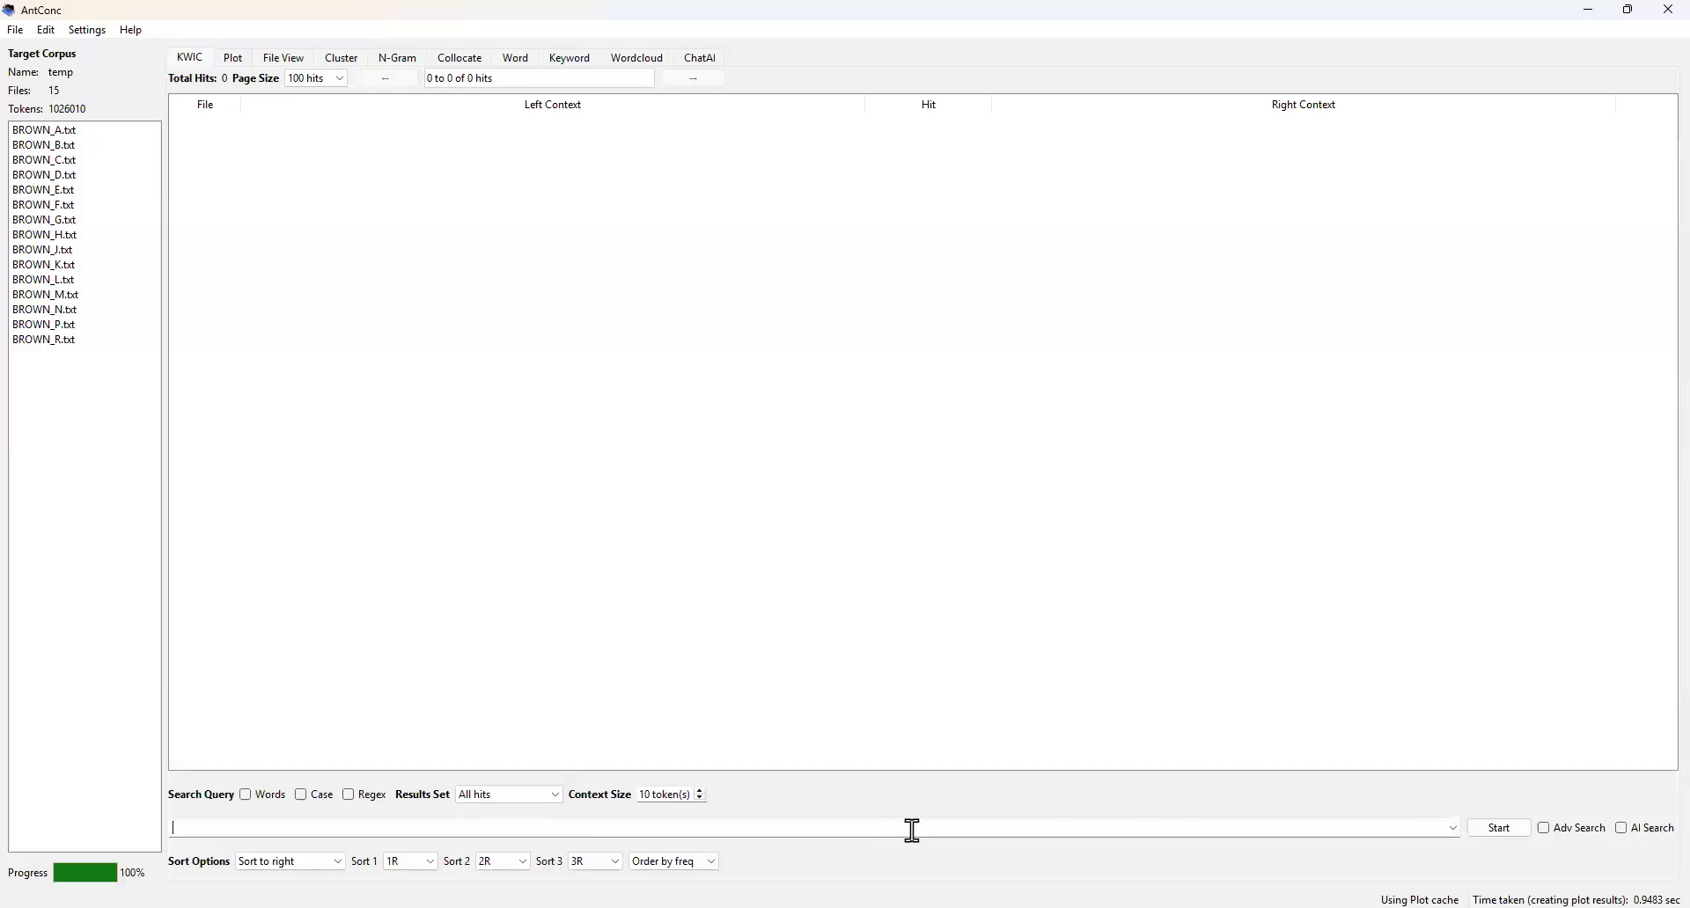
# - Return to the Plot tool and change its view style to Graphic view in the tool settings
pyautogui.click(233, 58)
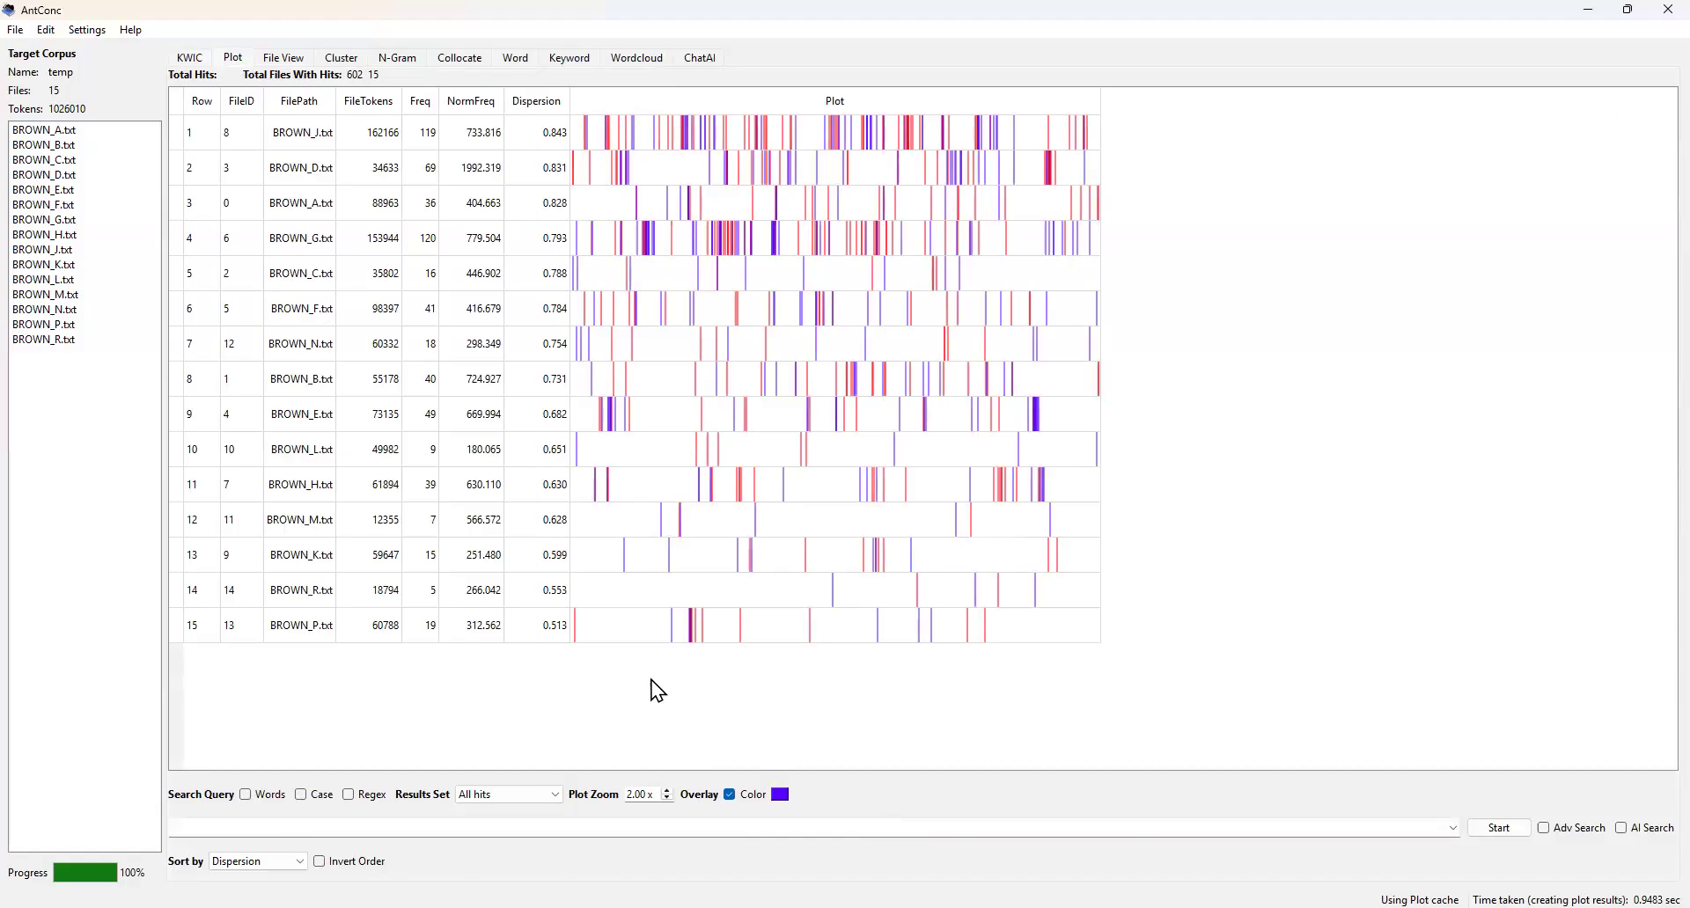
pyautogui.click(16, 30)
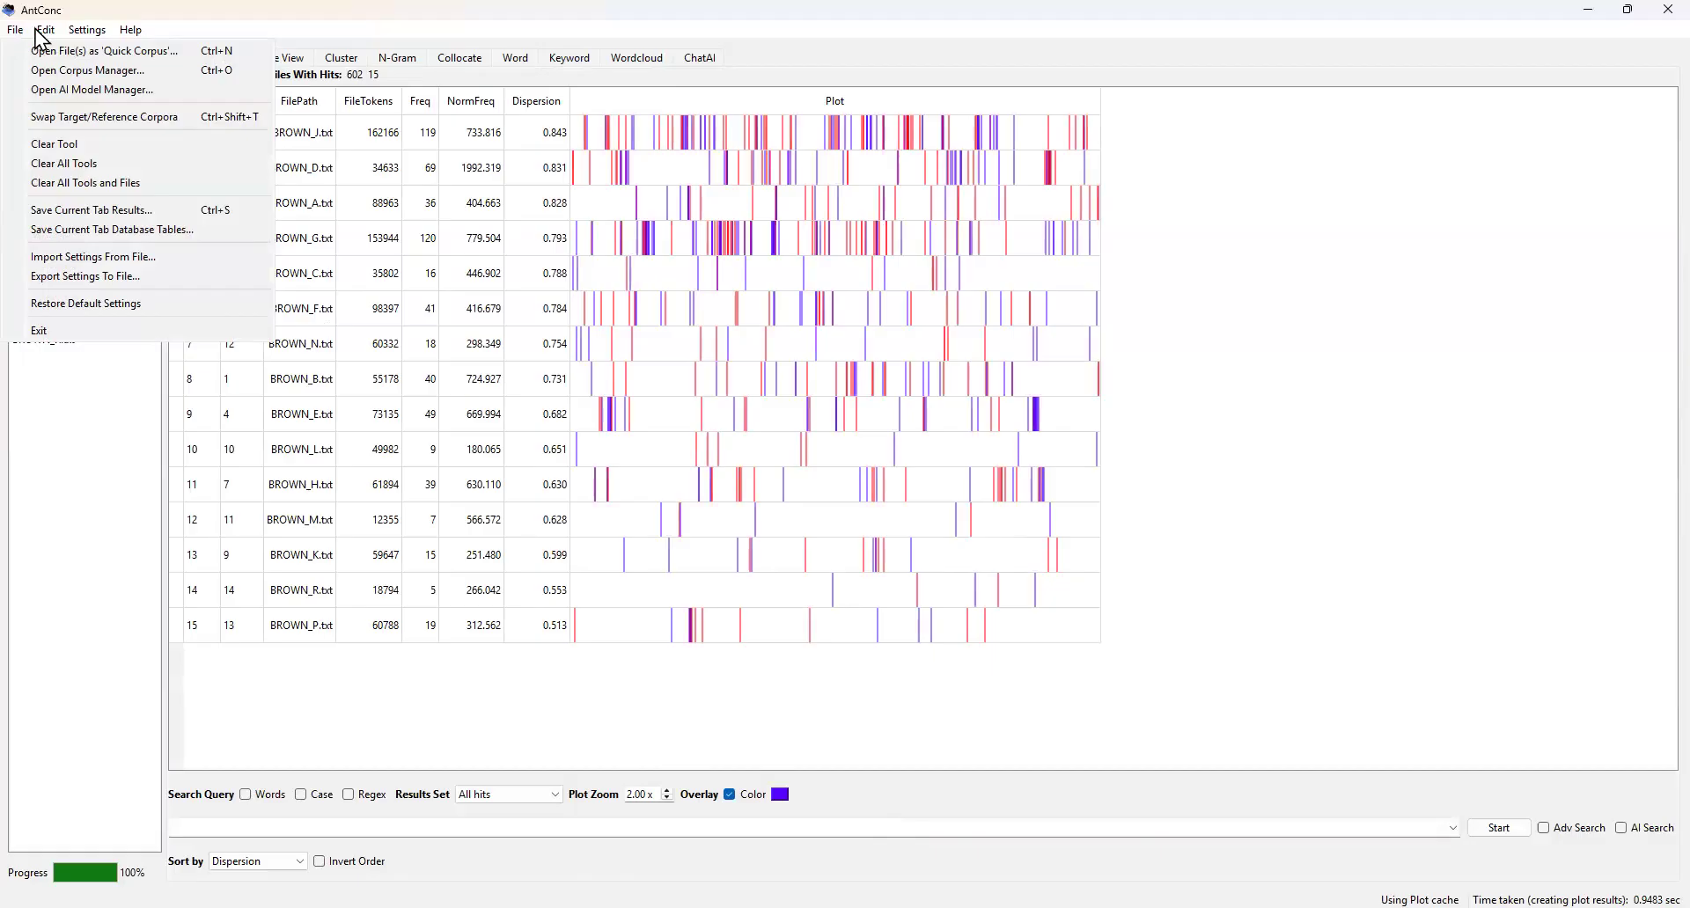
pyautogui.click(82, 30)
pyautogui.click(99, 73)
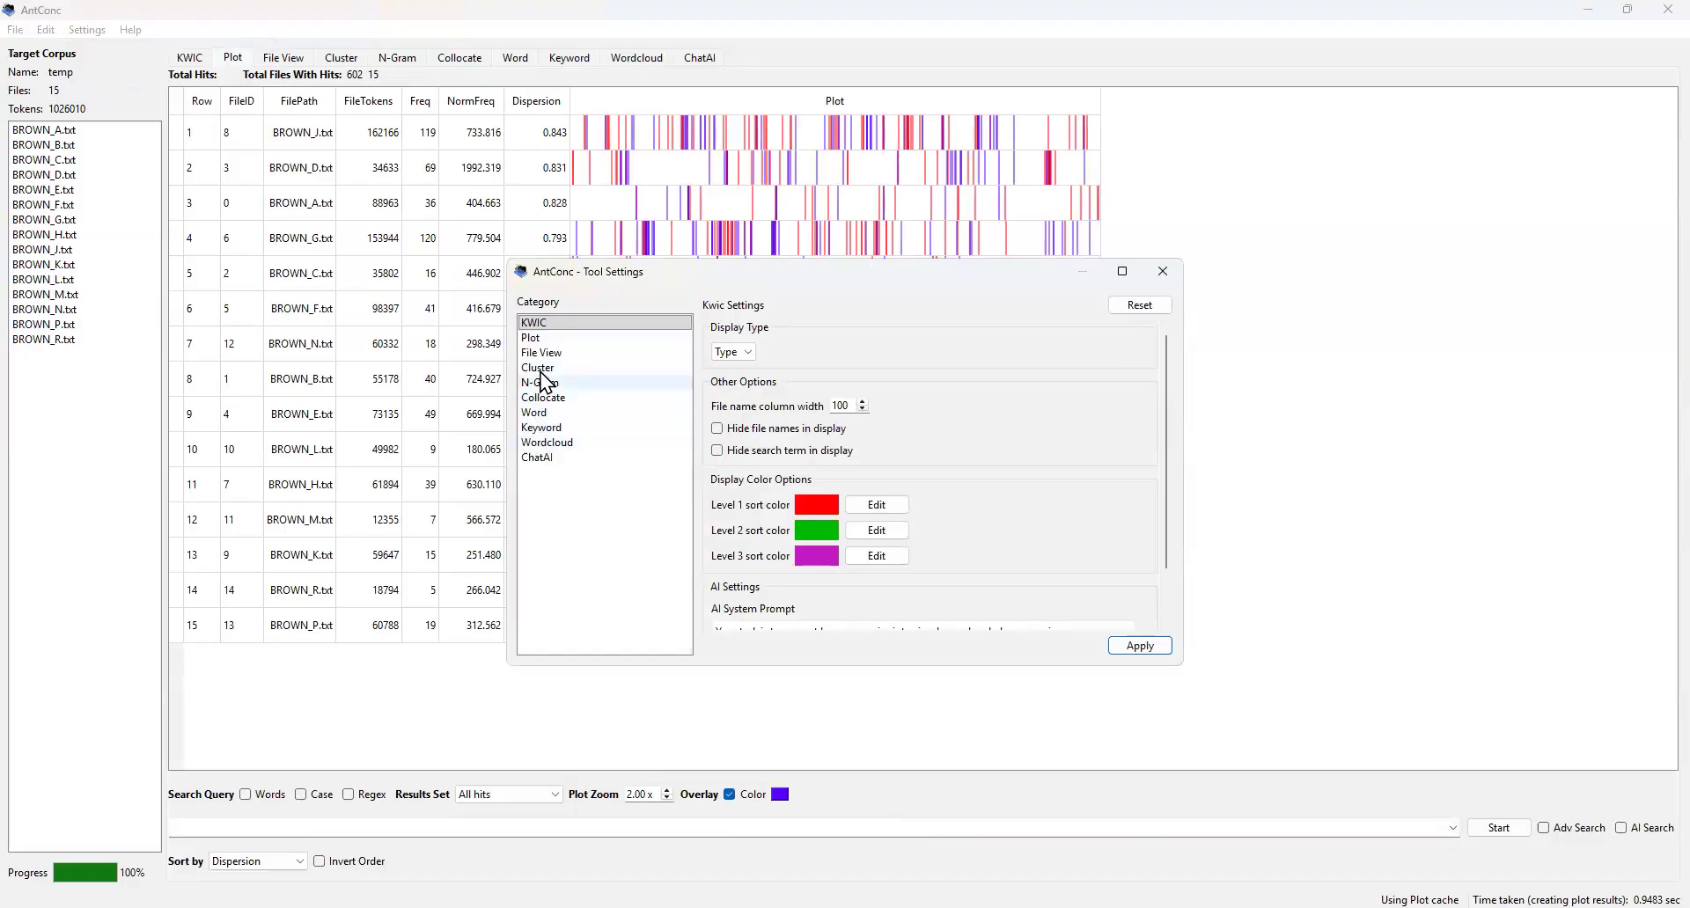
pyautogui.click(553, 337)
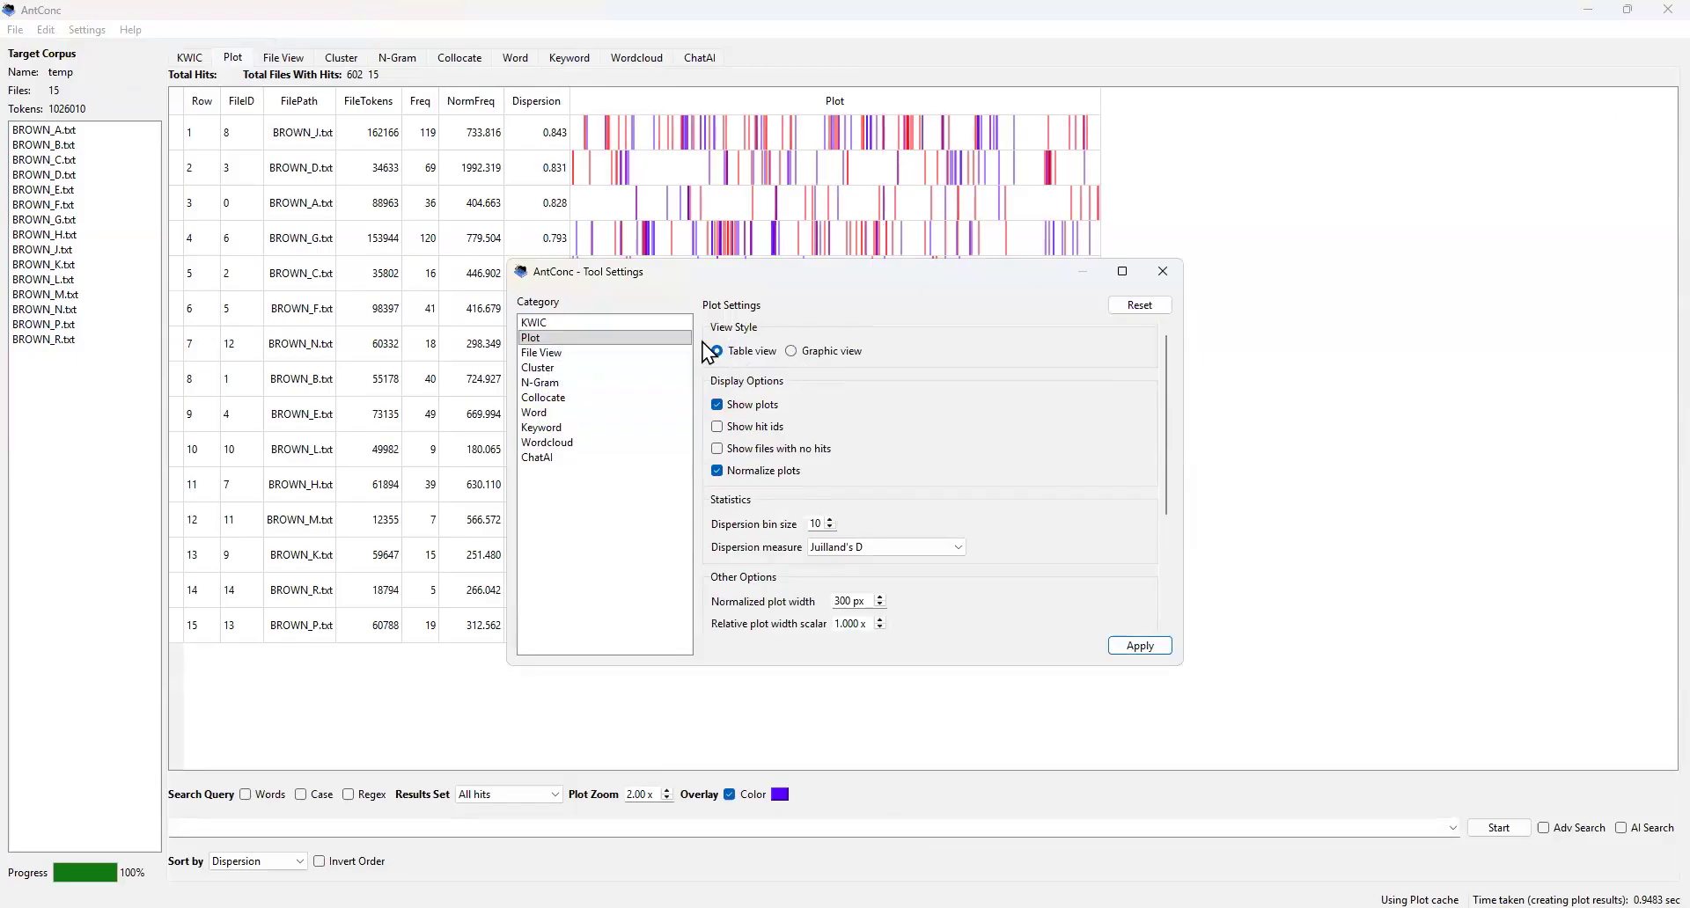
pyautogui.click(792, 352)
pyautogui.click(1128, 648)
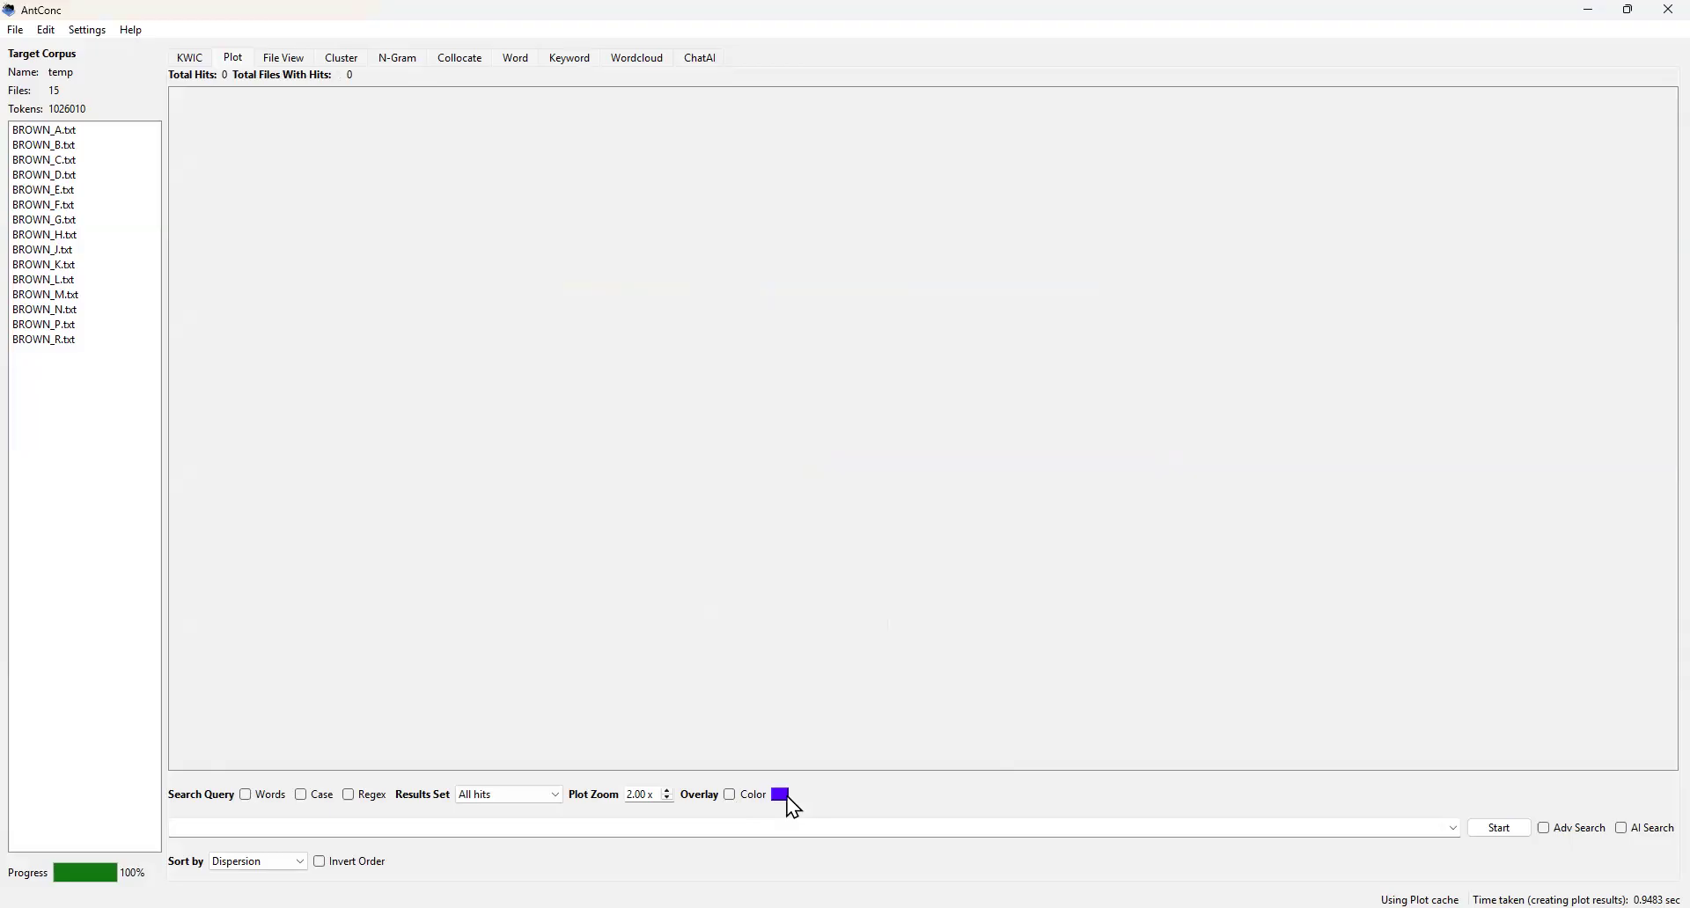
# - Plot the distribution of "process" in graphic view and browse the plots of the individual files
pyautogui.click(1498, 827)
pyautogui.click(910, 486)
pyautogui.write('process')
pyautogui.click(1485, 832)
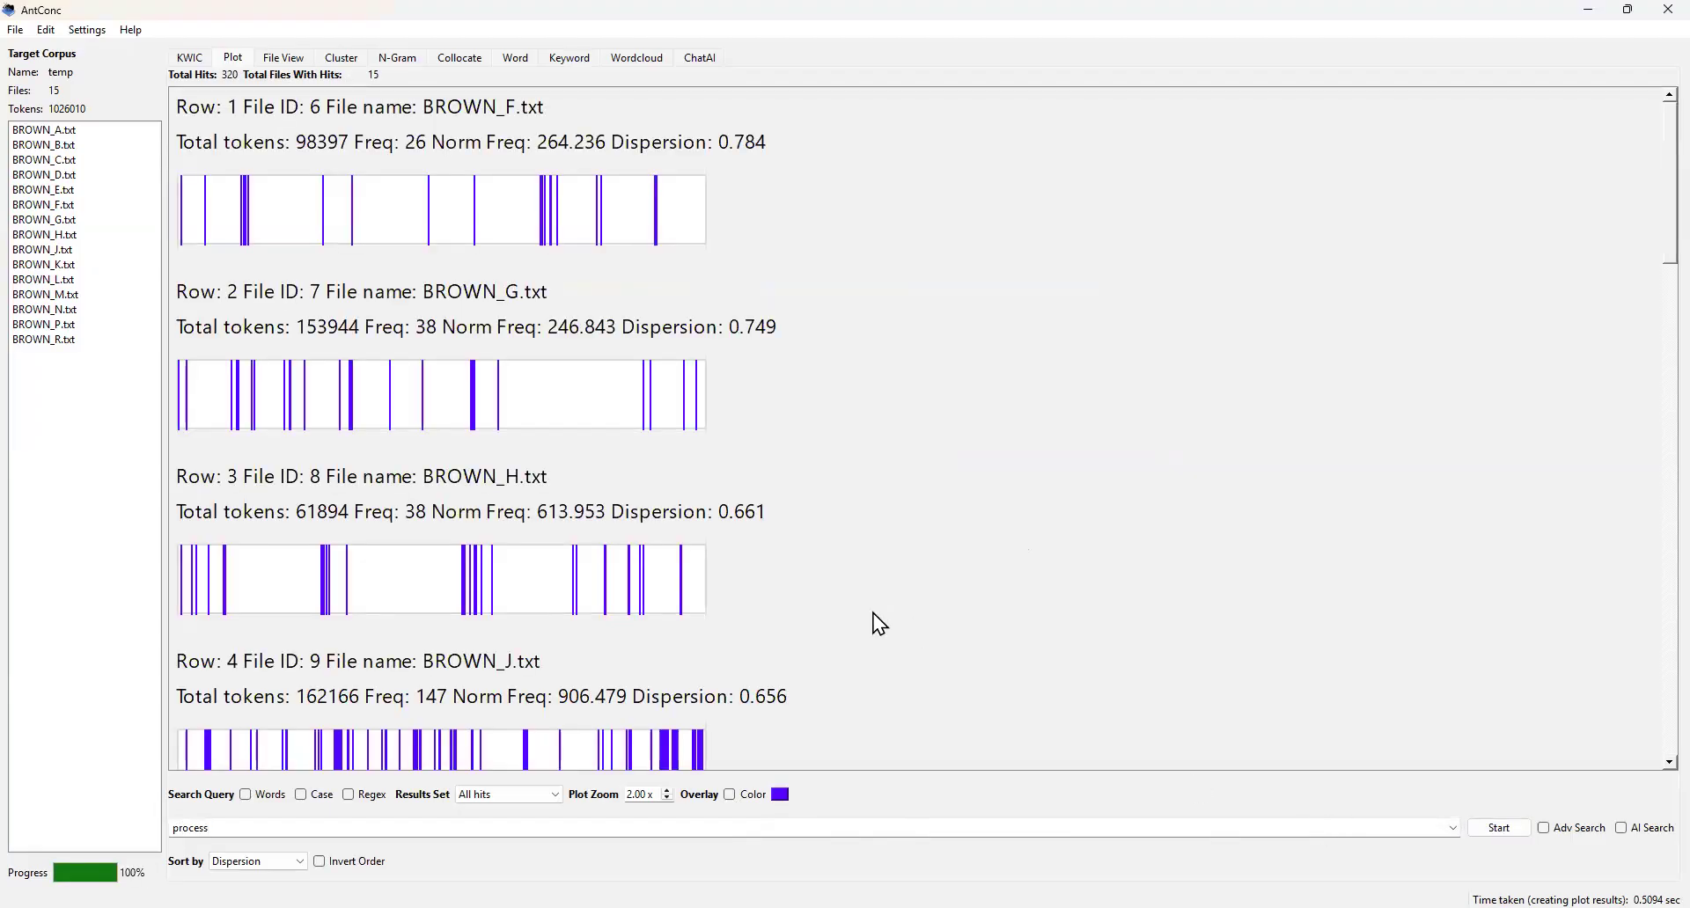
pyautogui.scroll(-2, 895, 514)
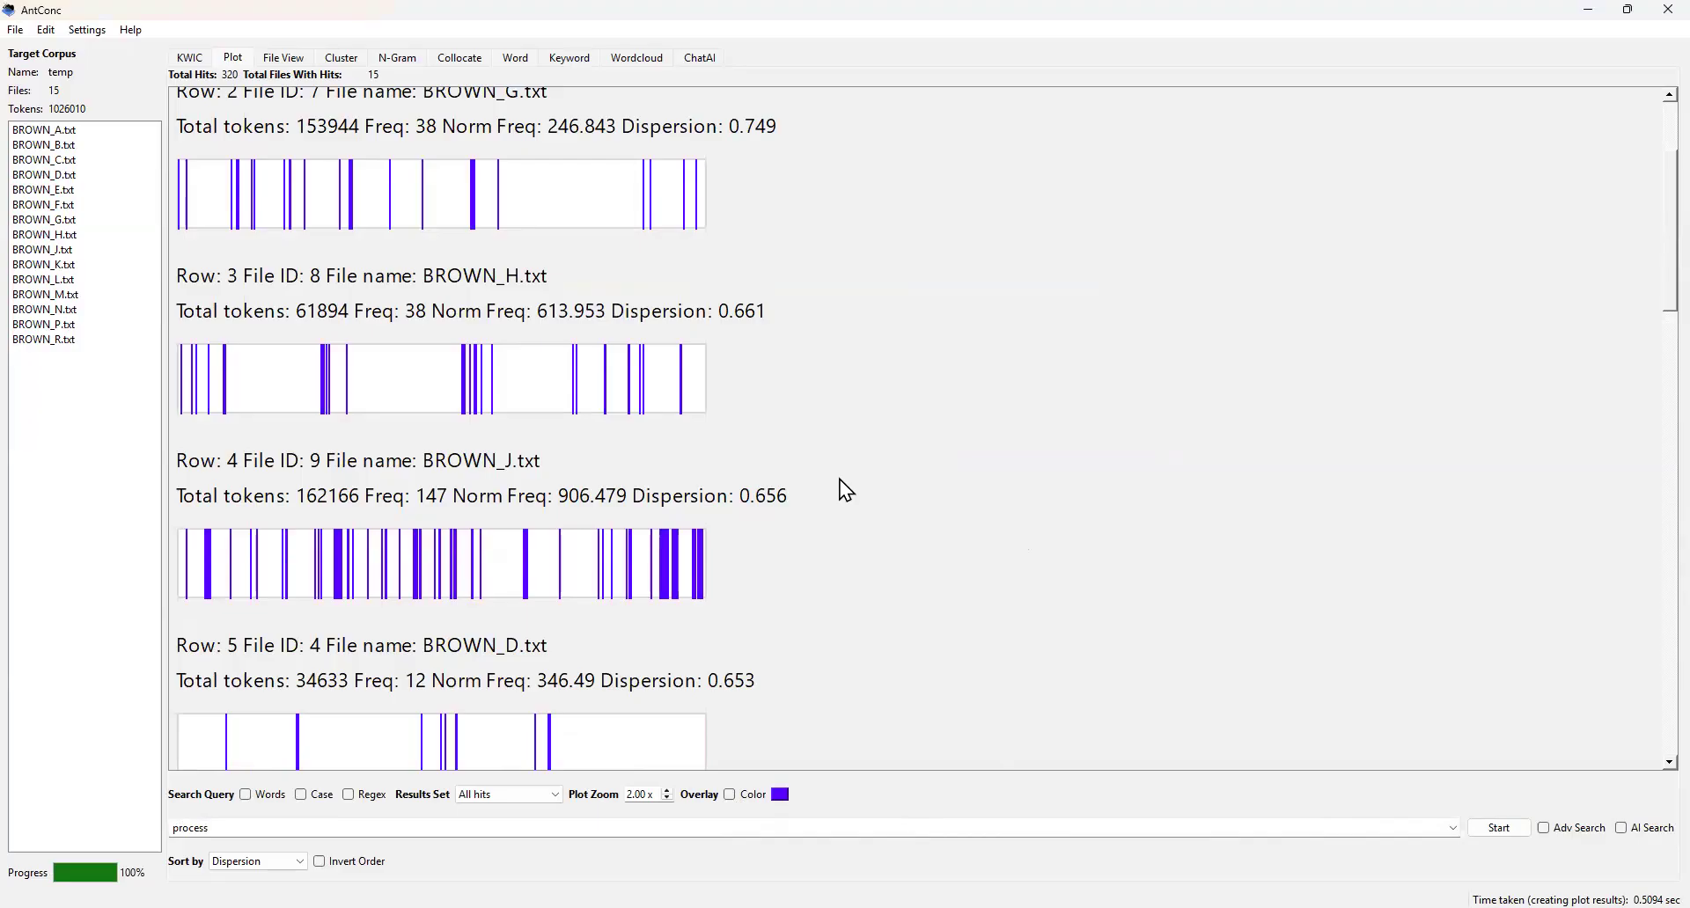
pyautogui.scroll(-2, 840, 480)
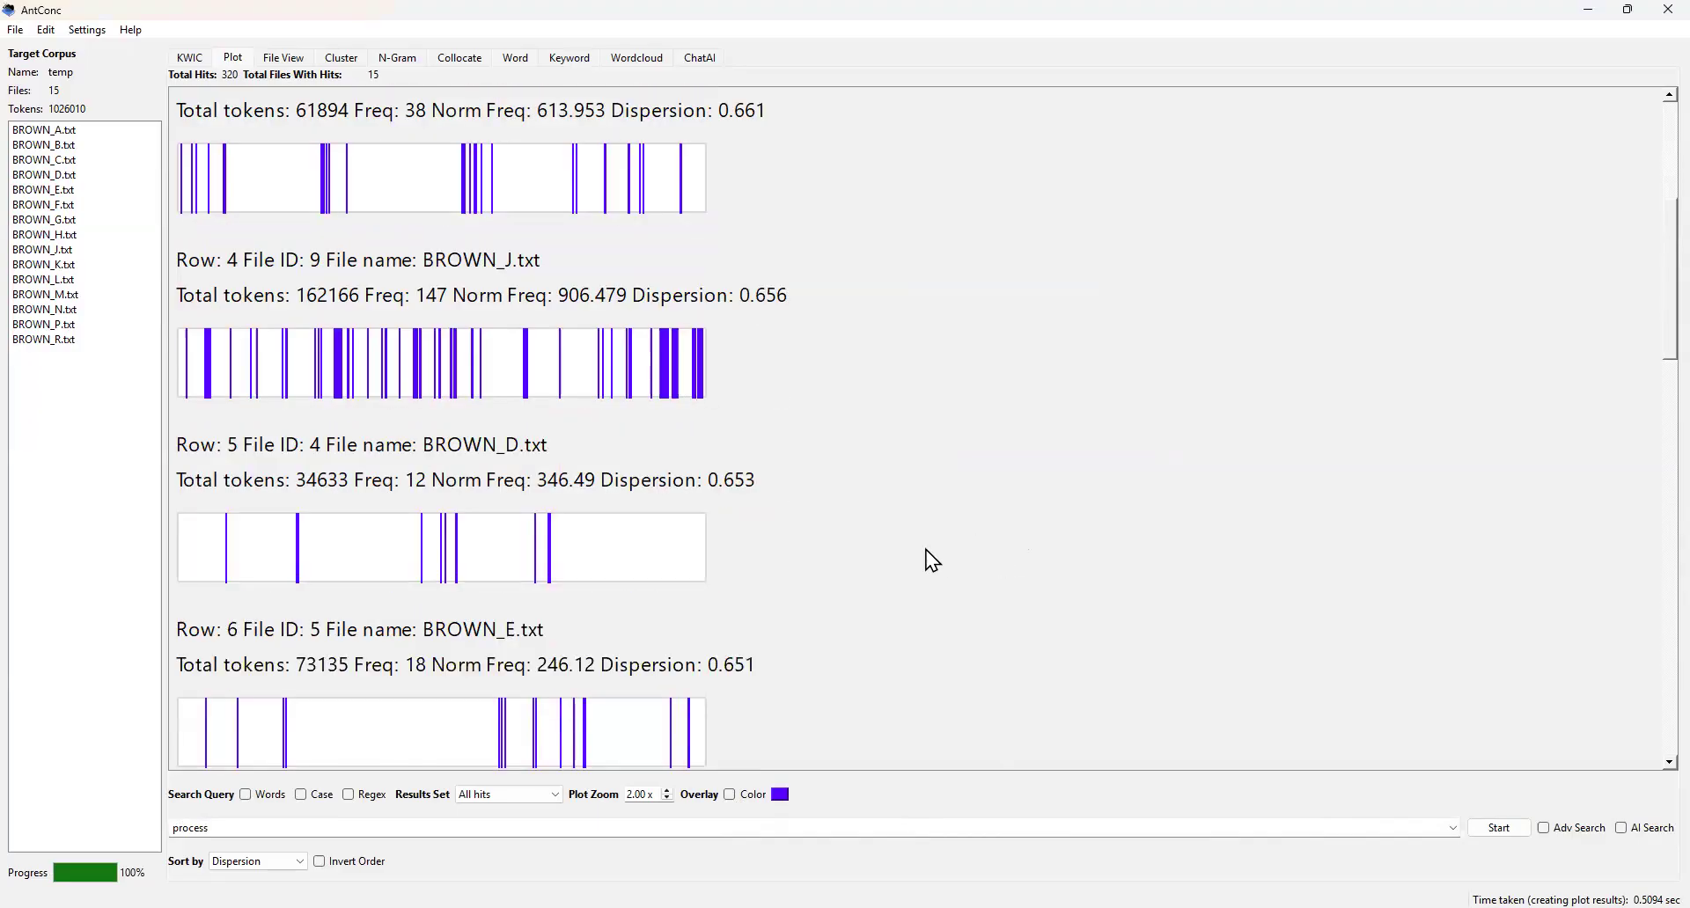
# - Set the plot colour to blue, rerun the "process" plot, and view the available sort criteria without changing the sort
pyautogui.click(780, 795)
pyautogui.click(632, 362)
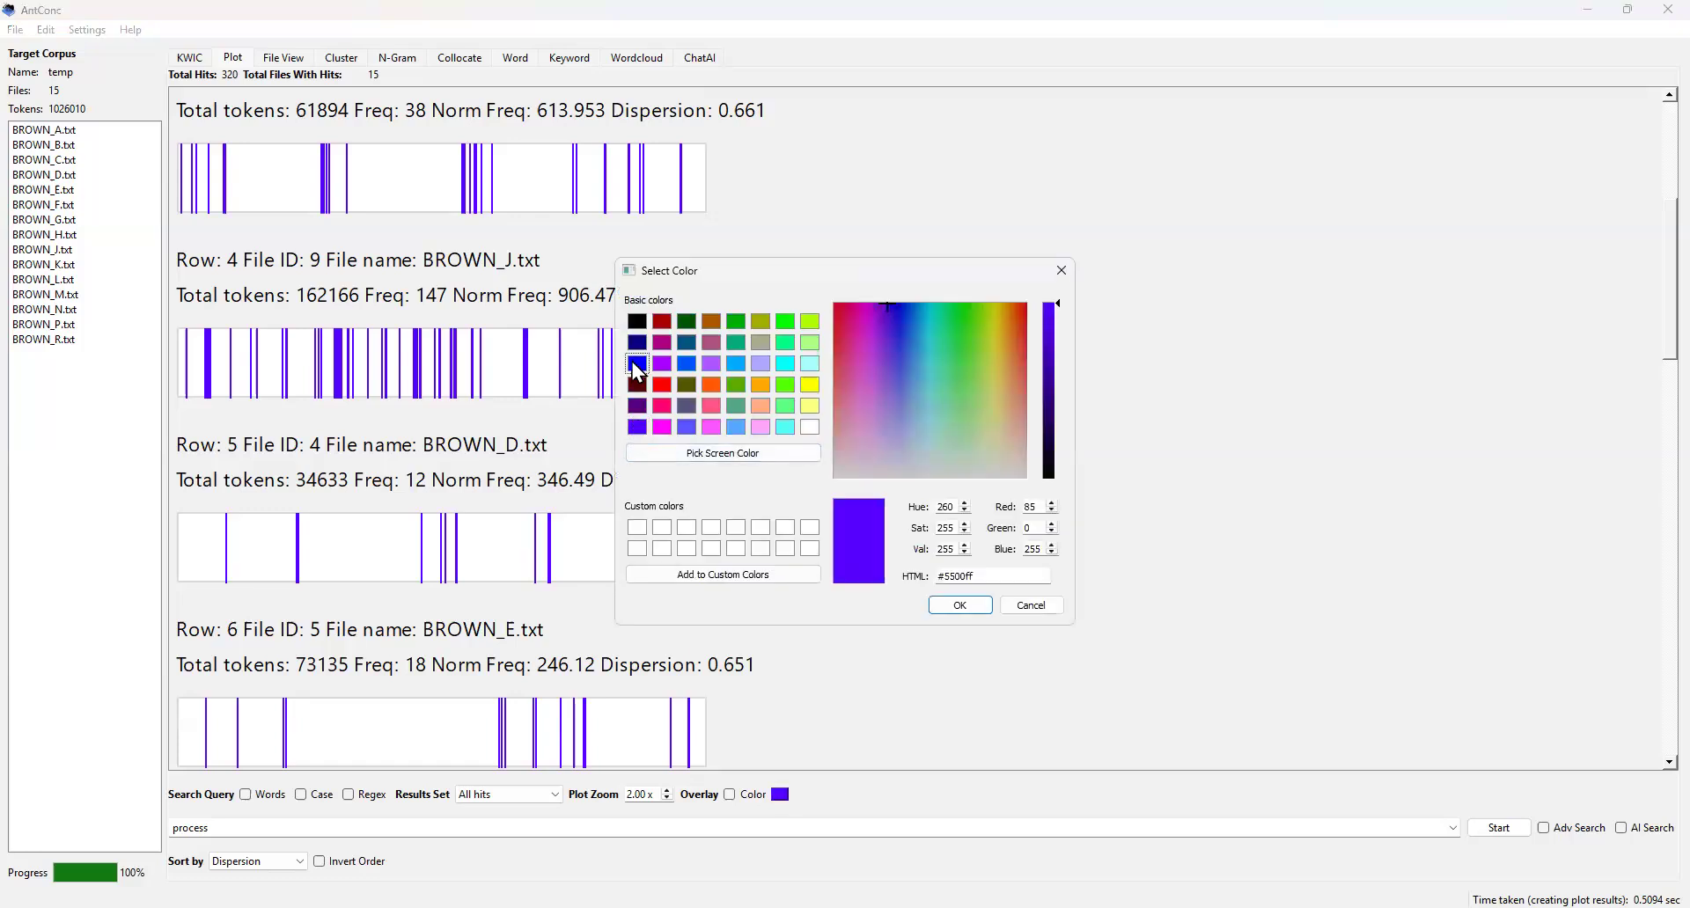
pyautogui.click(959, 606)
pyautogui.click(1514, 831)
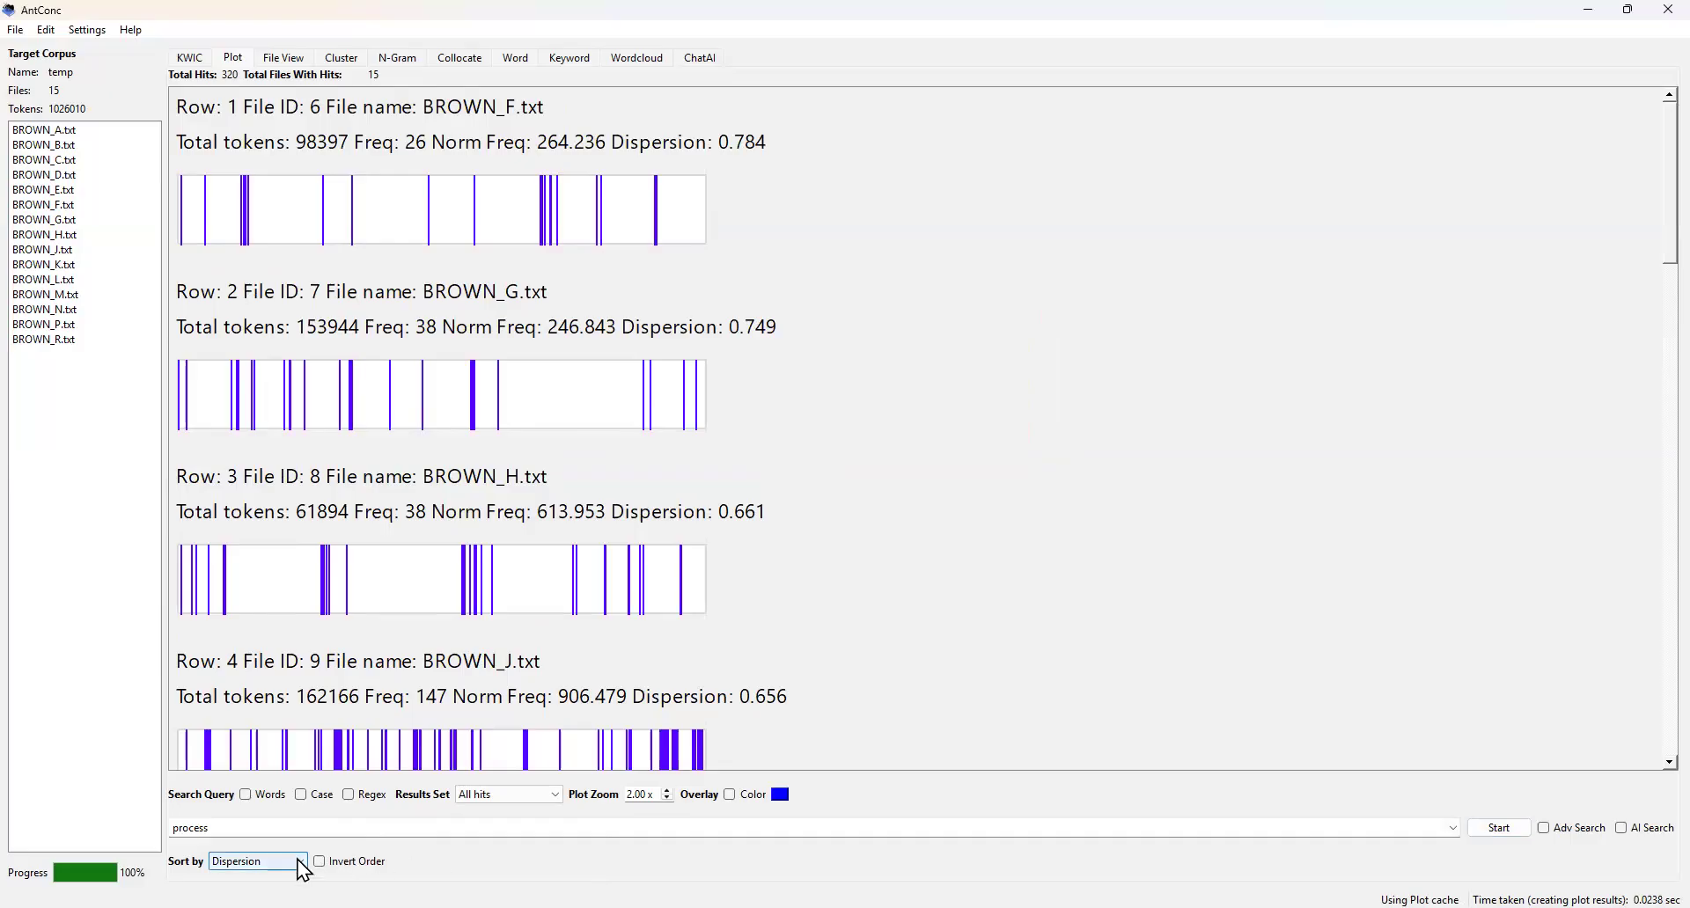
pyautogui.click(264, 863)
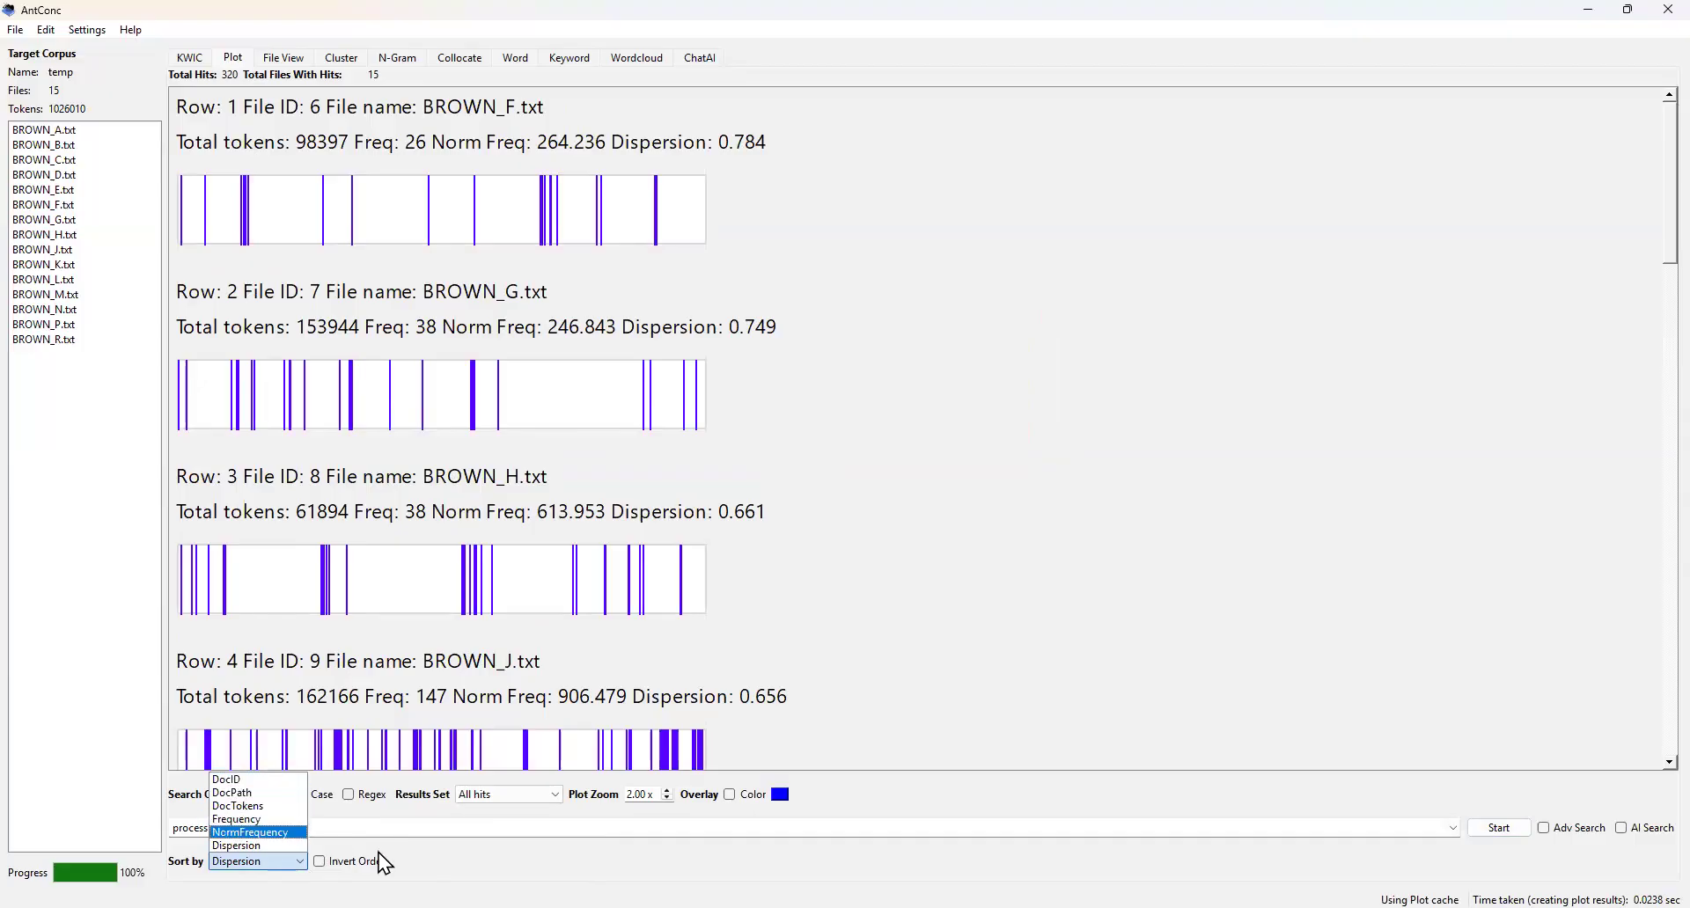
pyautogui.click(491, 858)
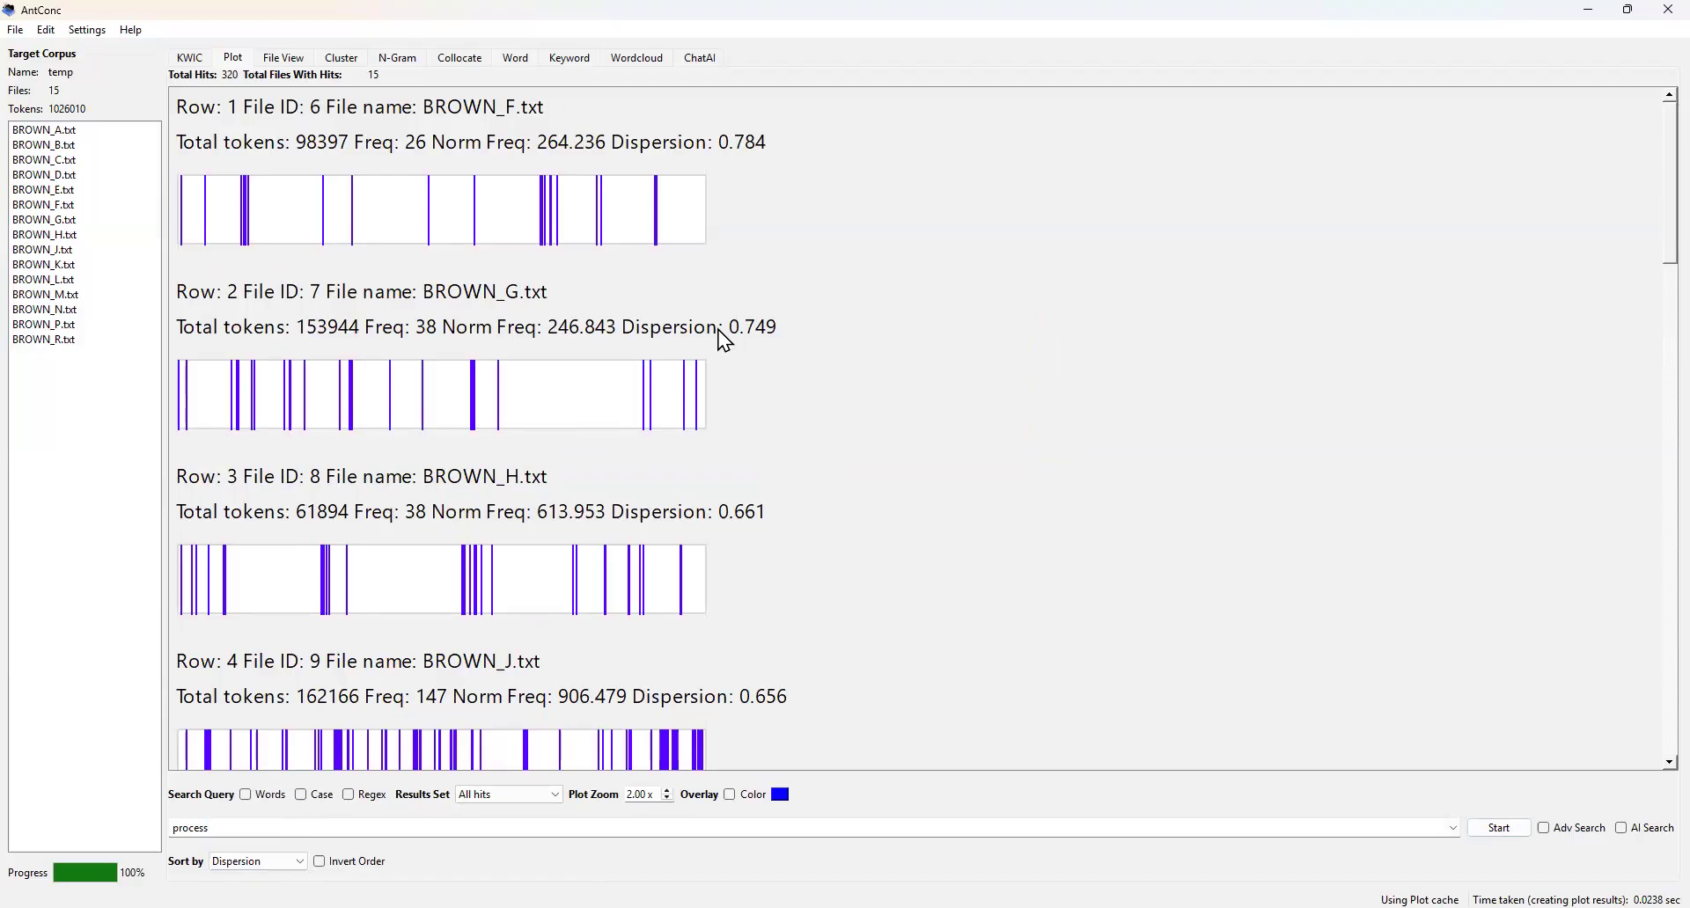
# - Switch to the File View tool and search for "process" with whole-word matching enabled
pyautogui.click(280, 58)
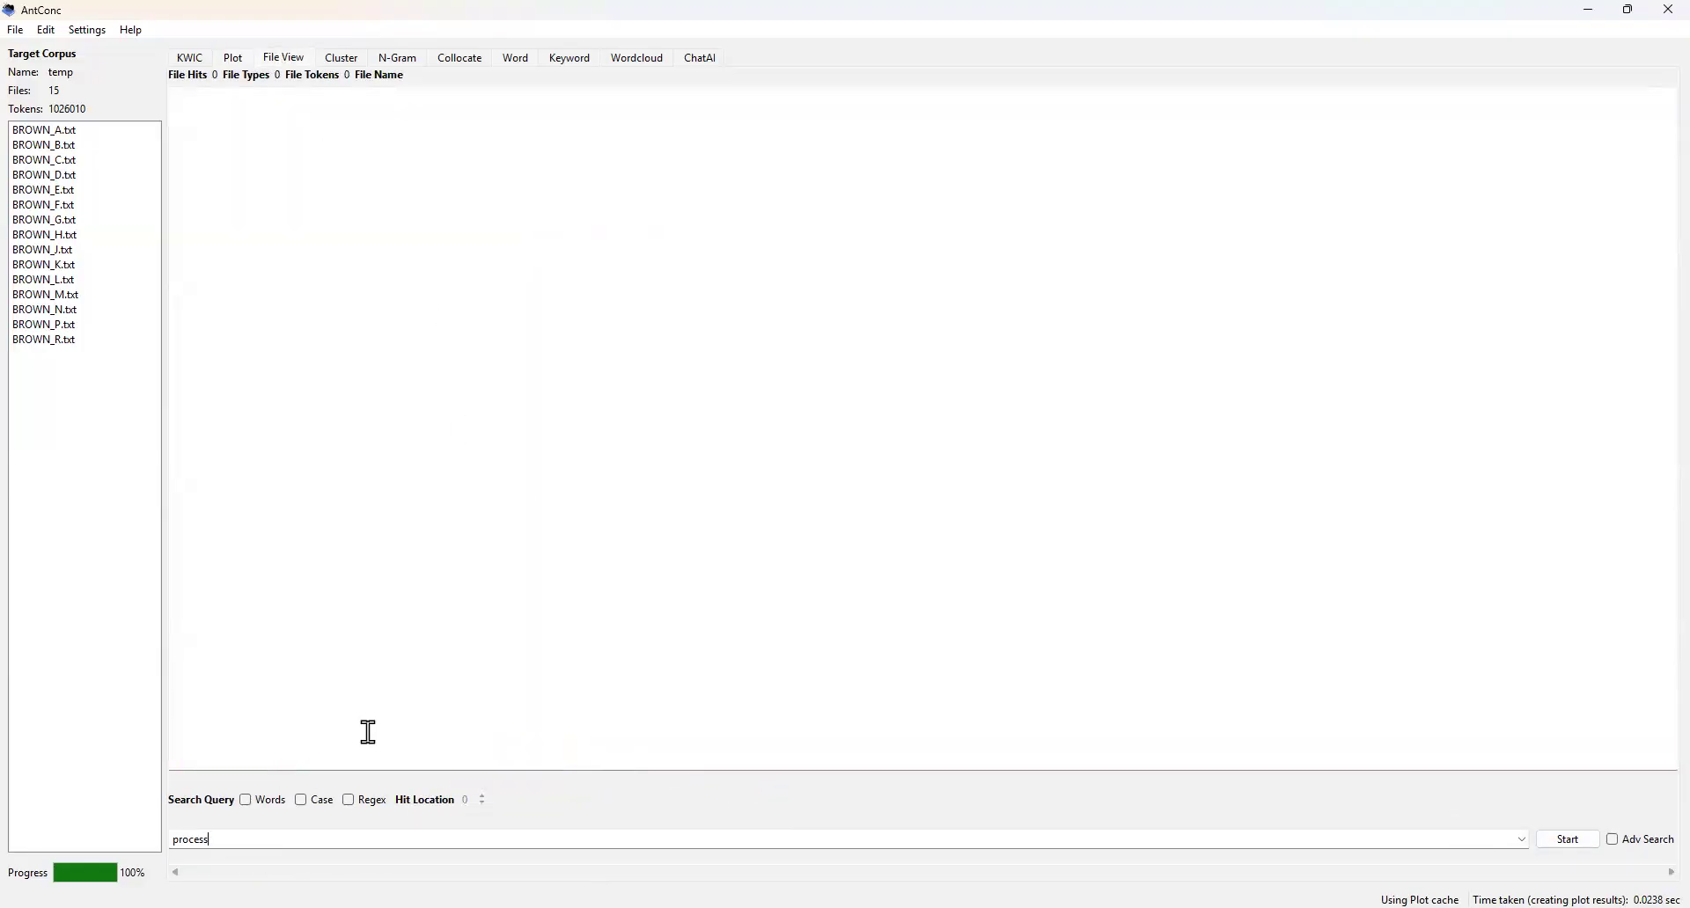
pyautogui.click(244, 800)
pyautogui.click(1563, 845)
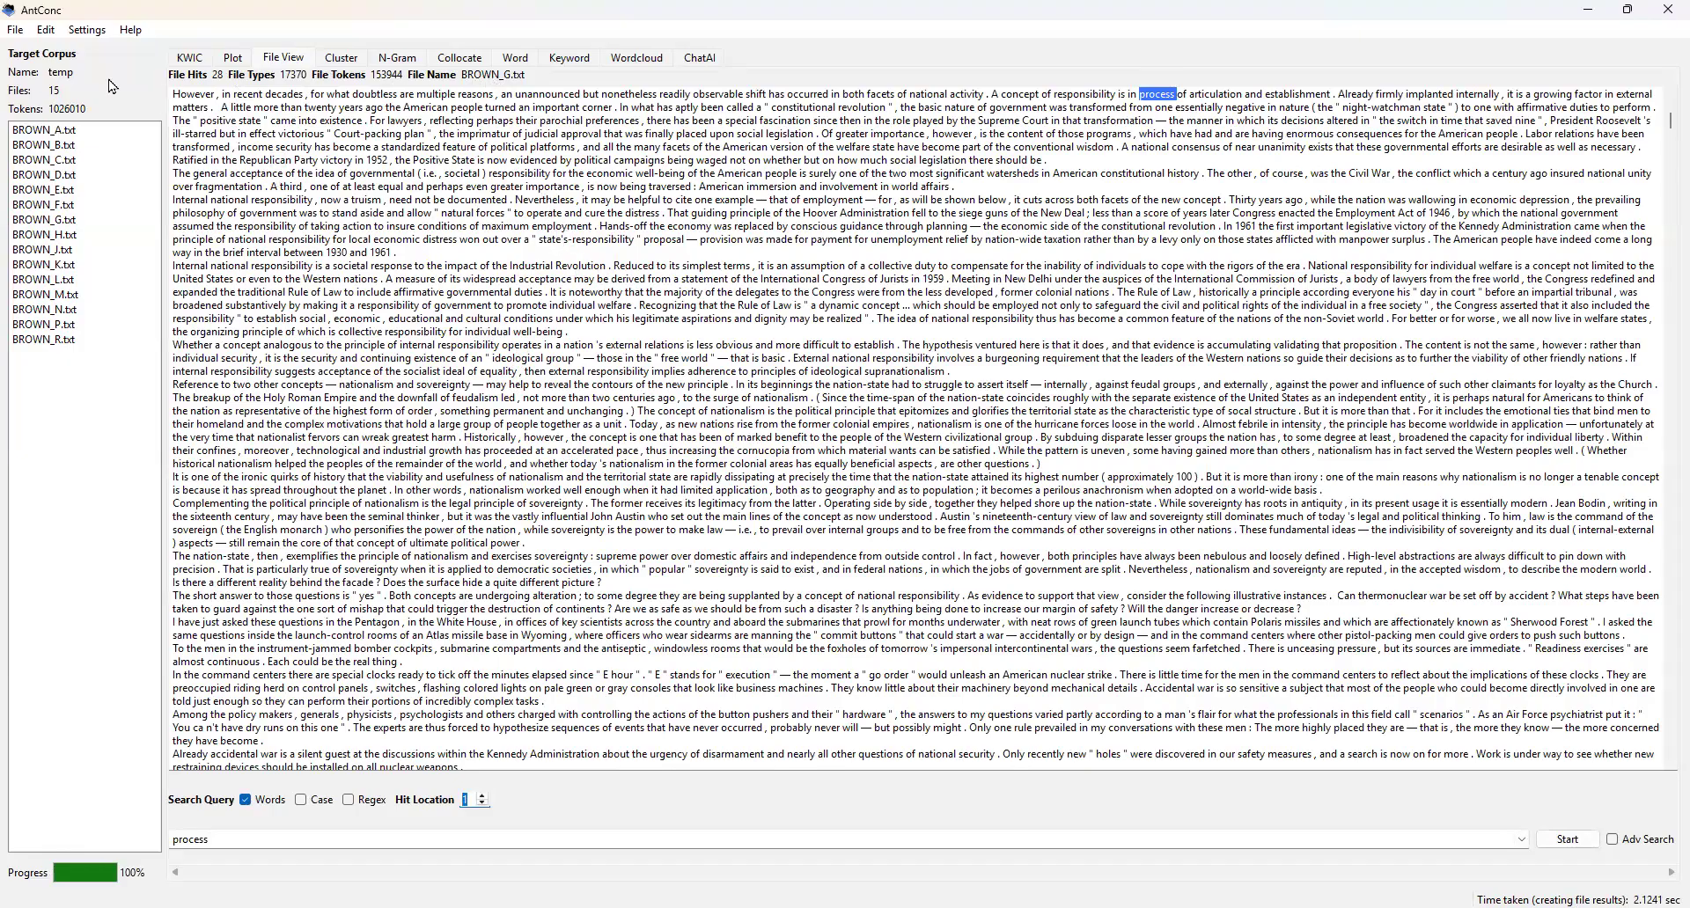
# - Clear all tools and files, and reload temp.db from the user list as the target corpus
pyautogui.click(20, 33)
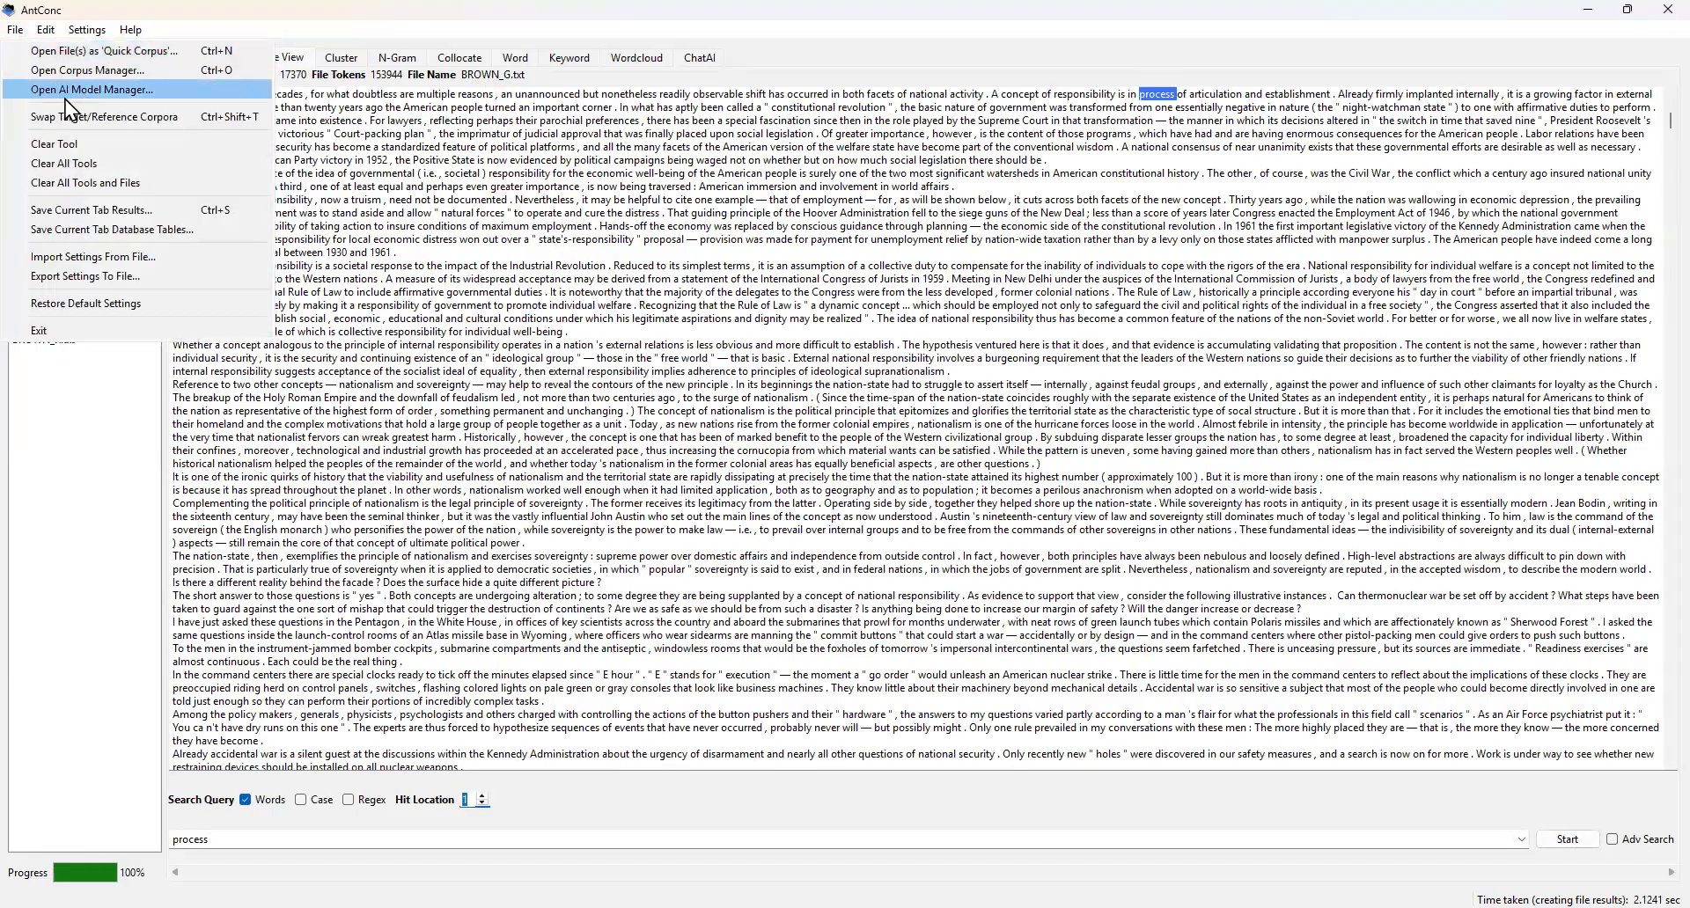
pyautogui.click(86, 186)
pyautogui.click(18, 30)
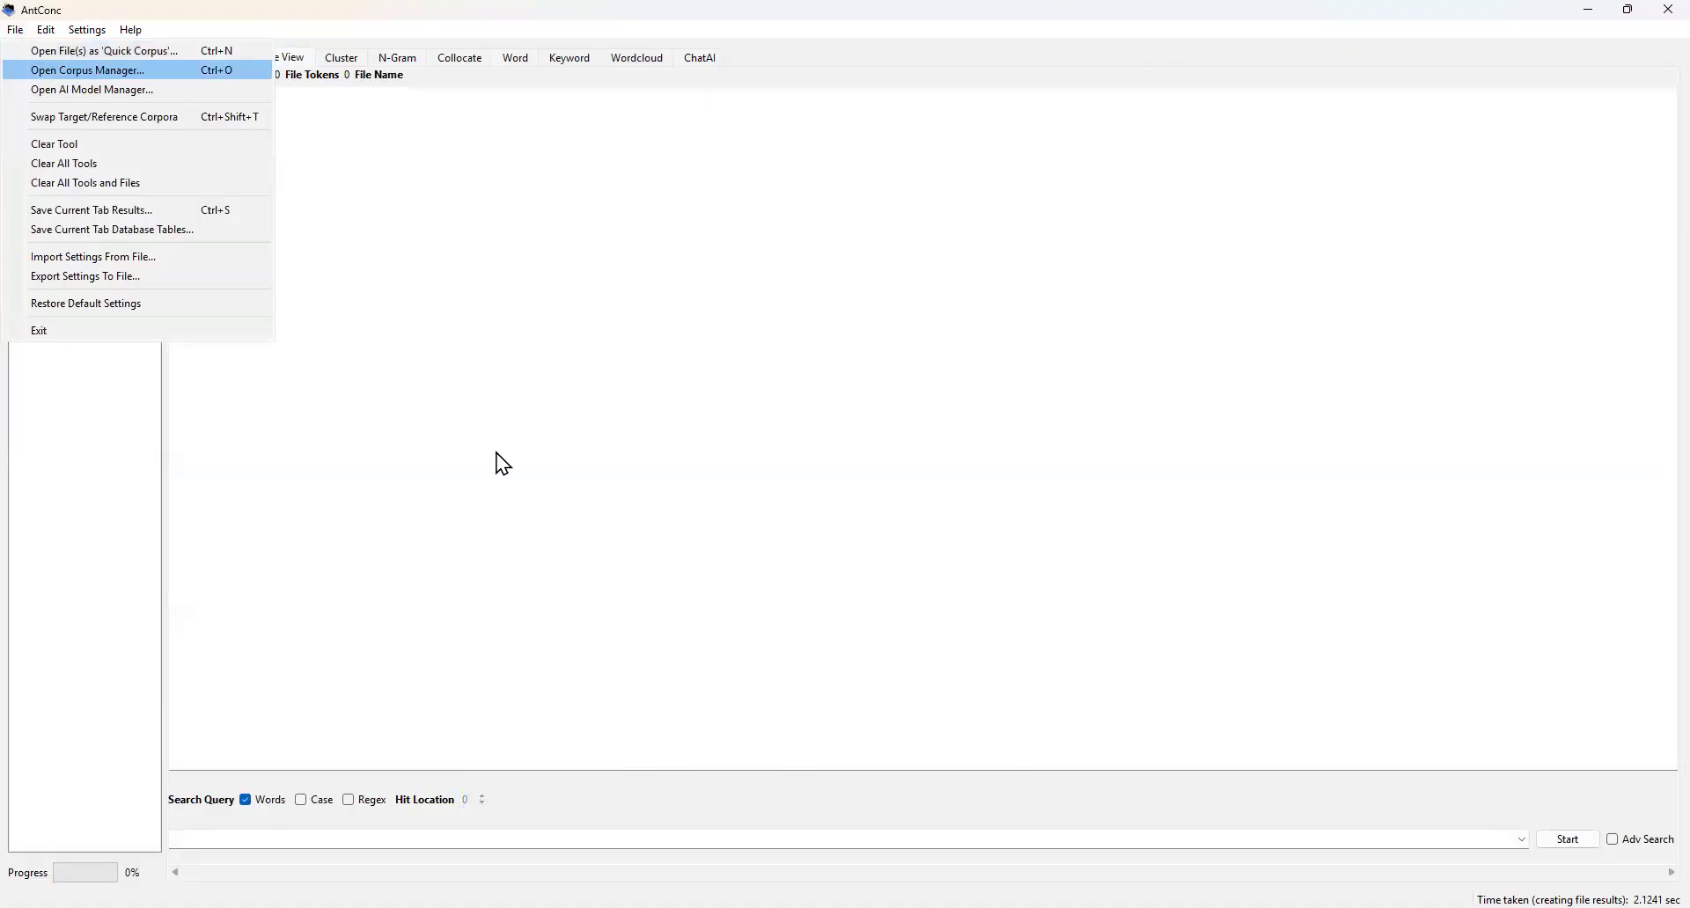
pyautogui.press('Return')
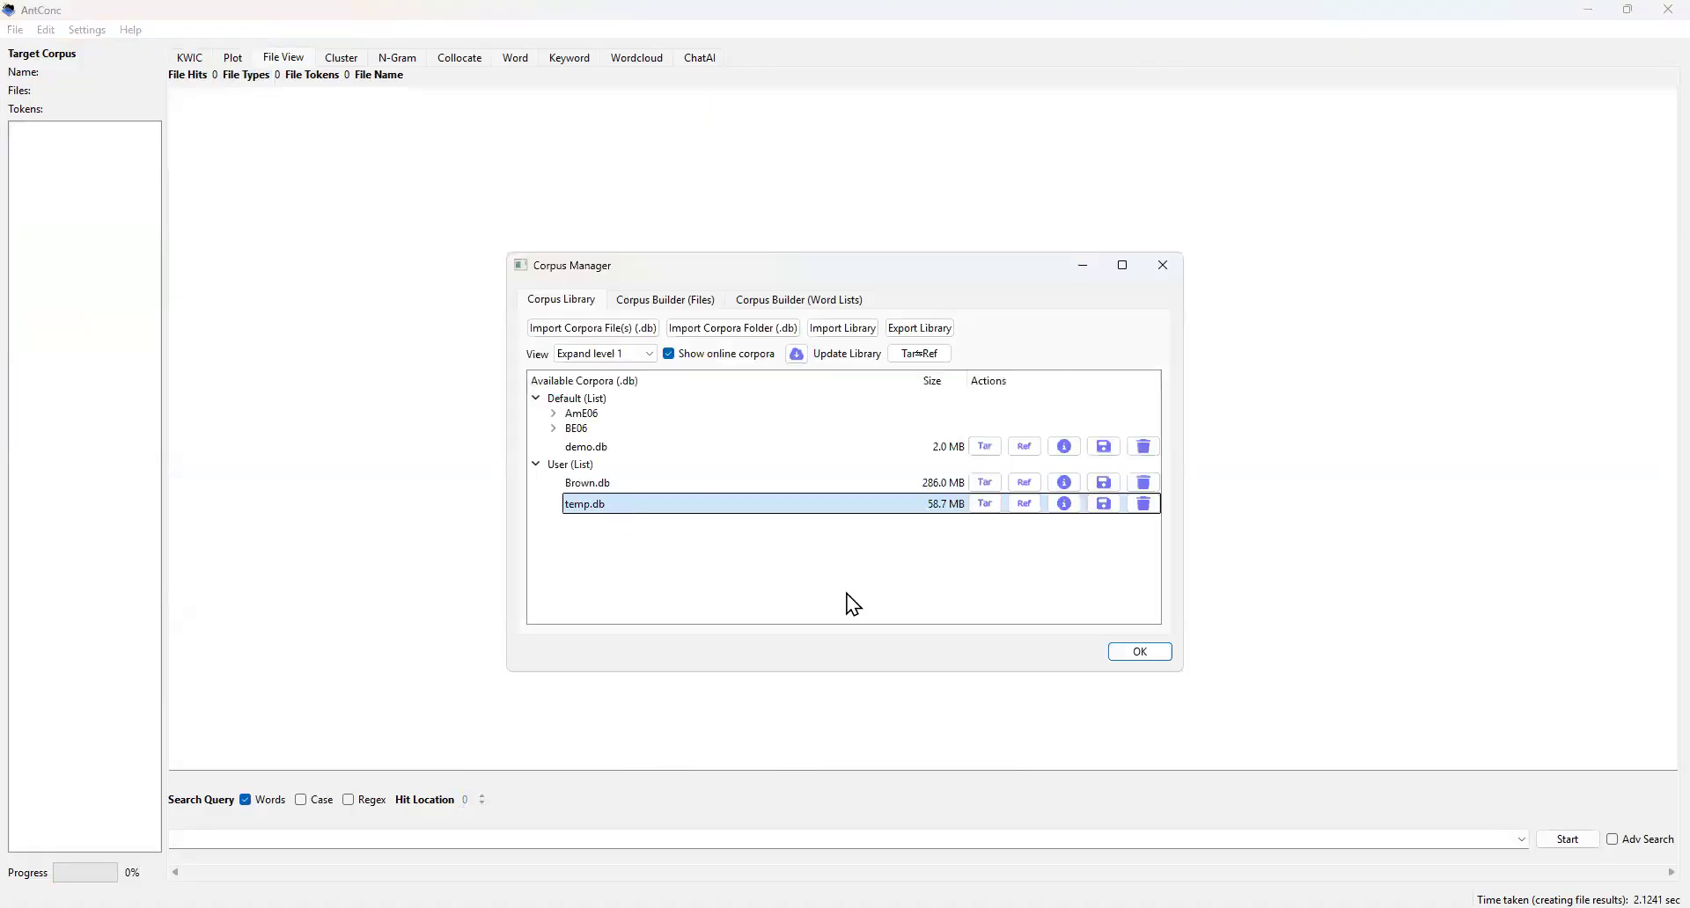
pyautogui.click(984, 500)
pyautogui.click(1133, 653)
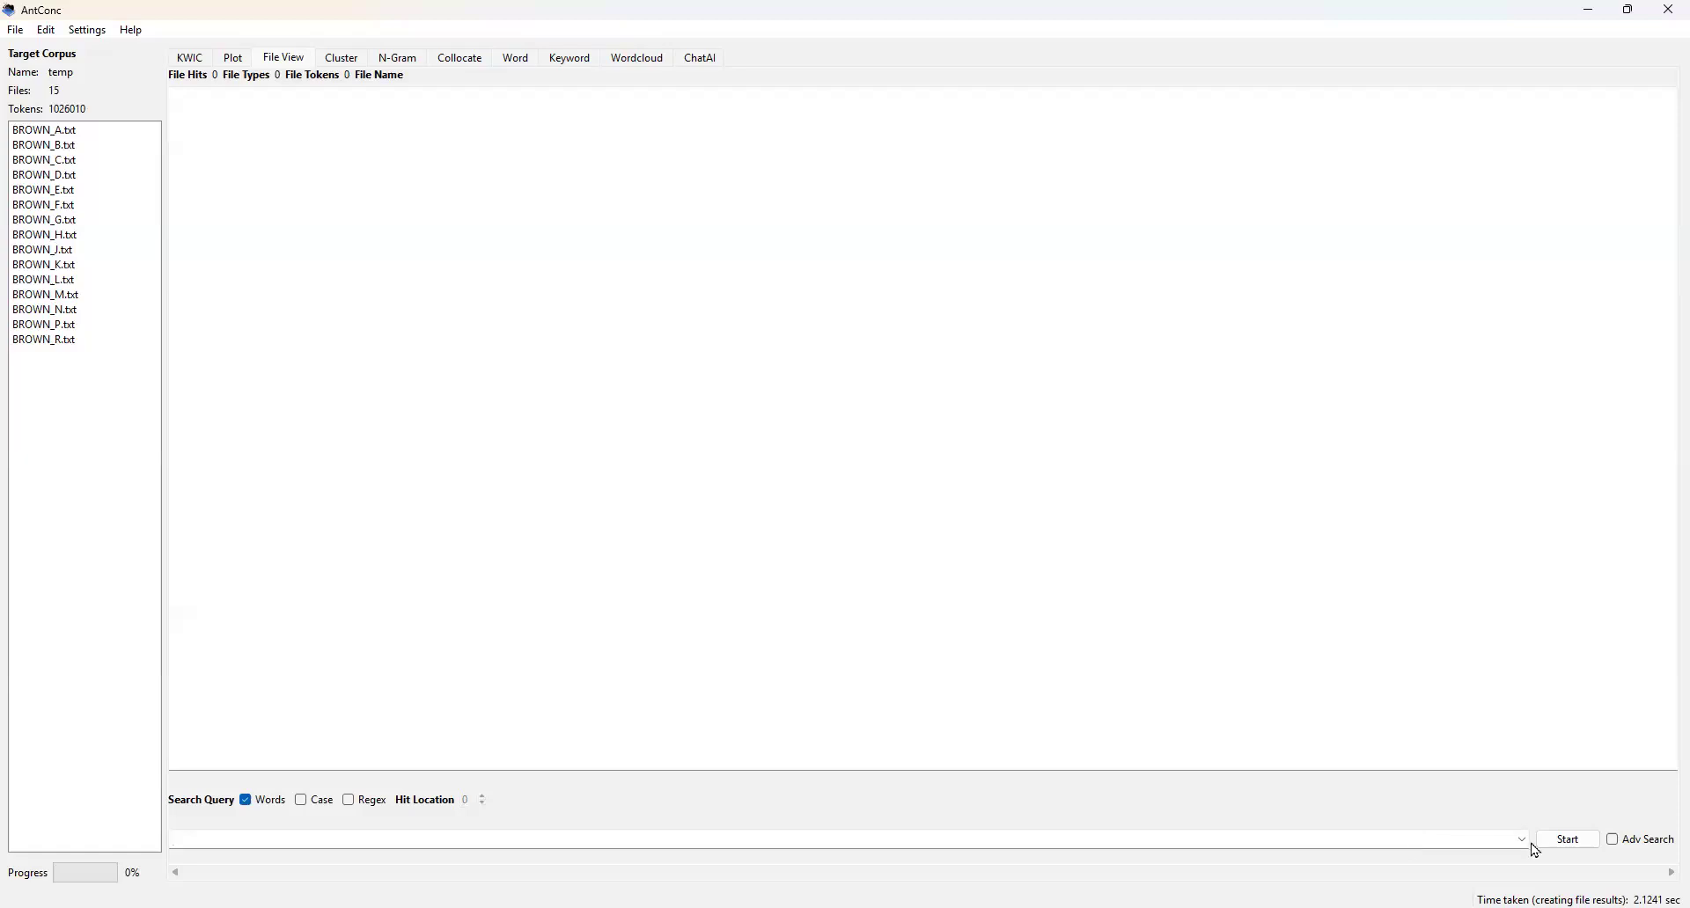
# - Run the whole-word search for "process" again in File View on the reloaded corpus
pyautogui.click(1106, 838)
pyautogui.write('process')
pyautogui.click(1566, 838)
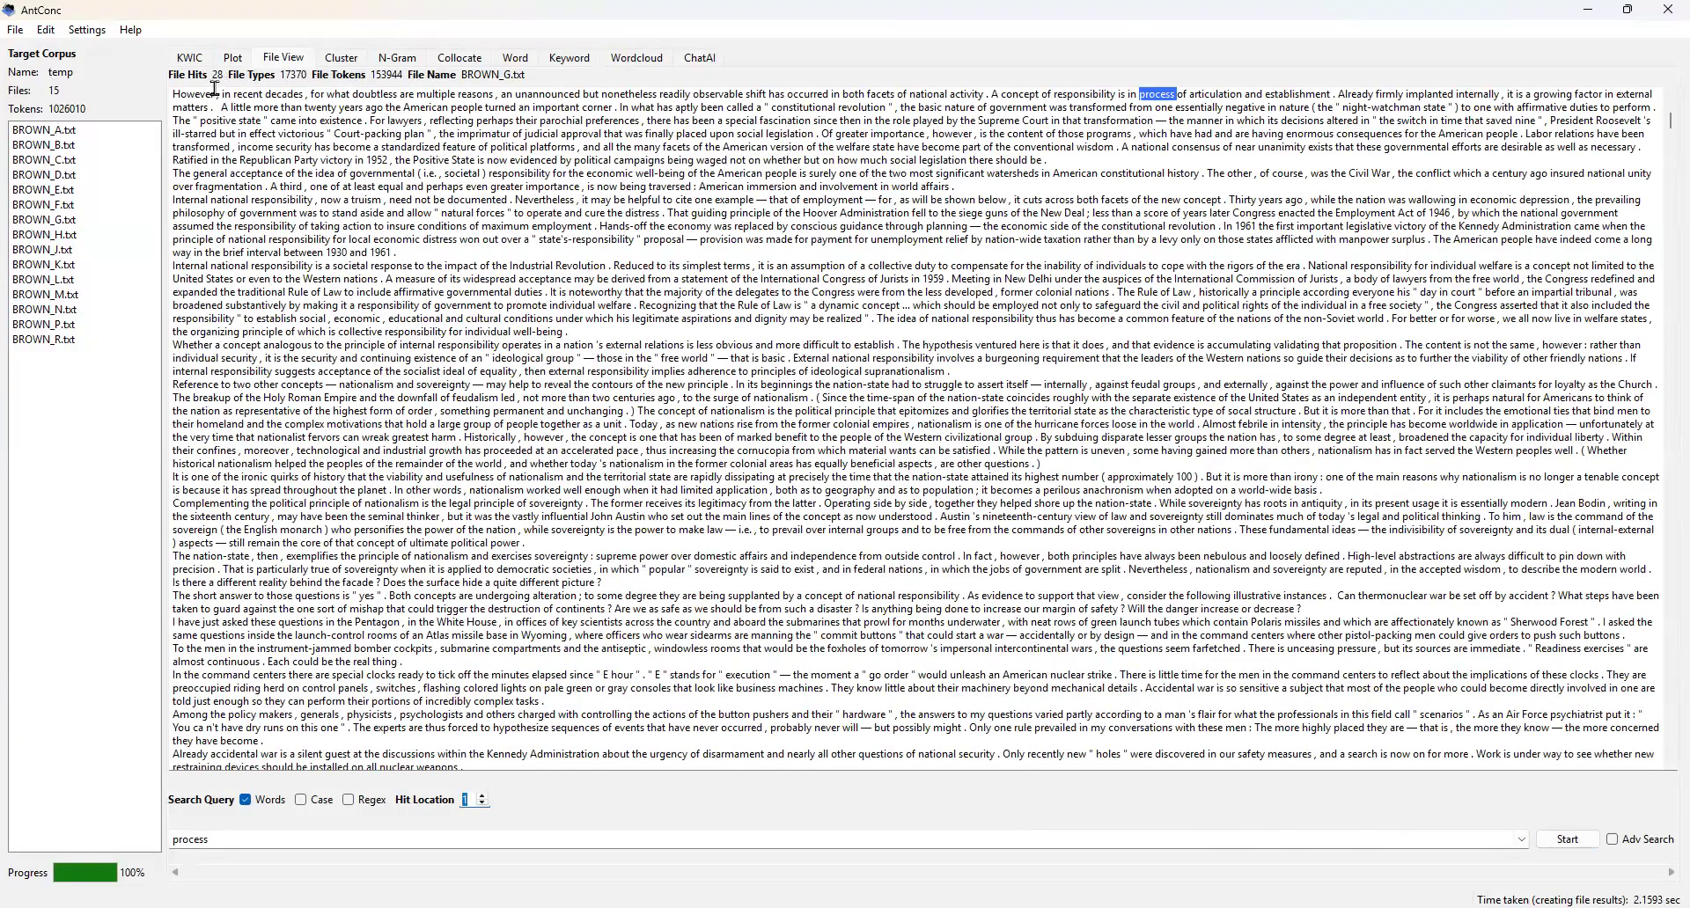
# - Open BROWN_A.txt in File View and step through its "process" hits up to location 4, then back to 3
pyautogui.click(55, 131)
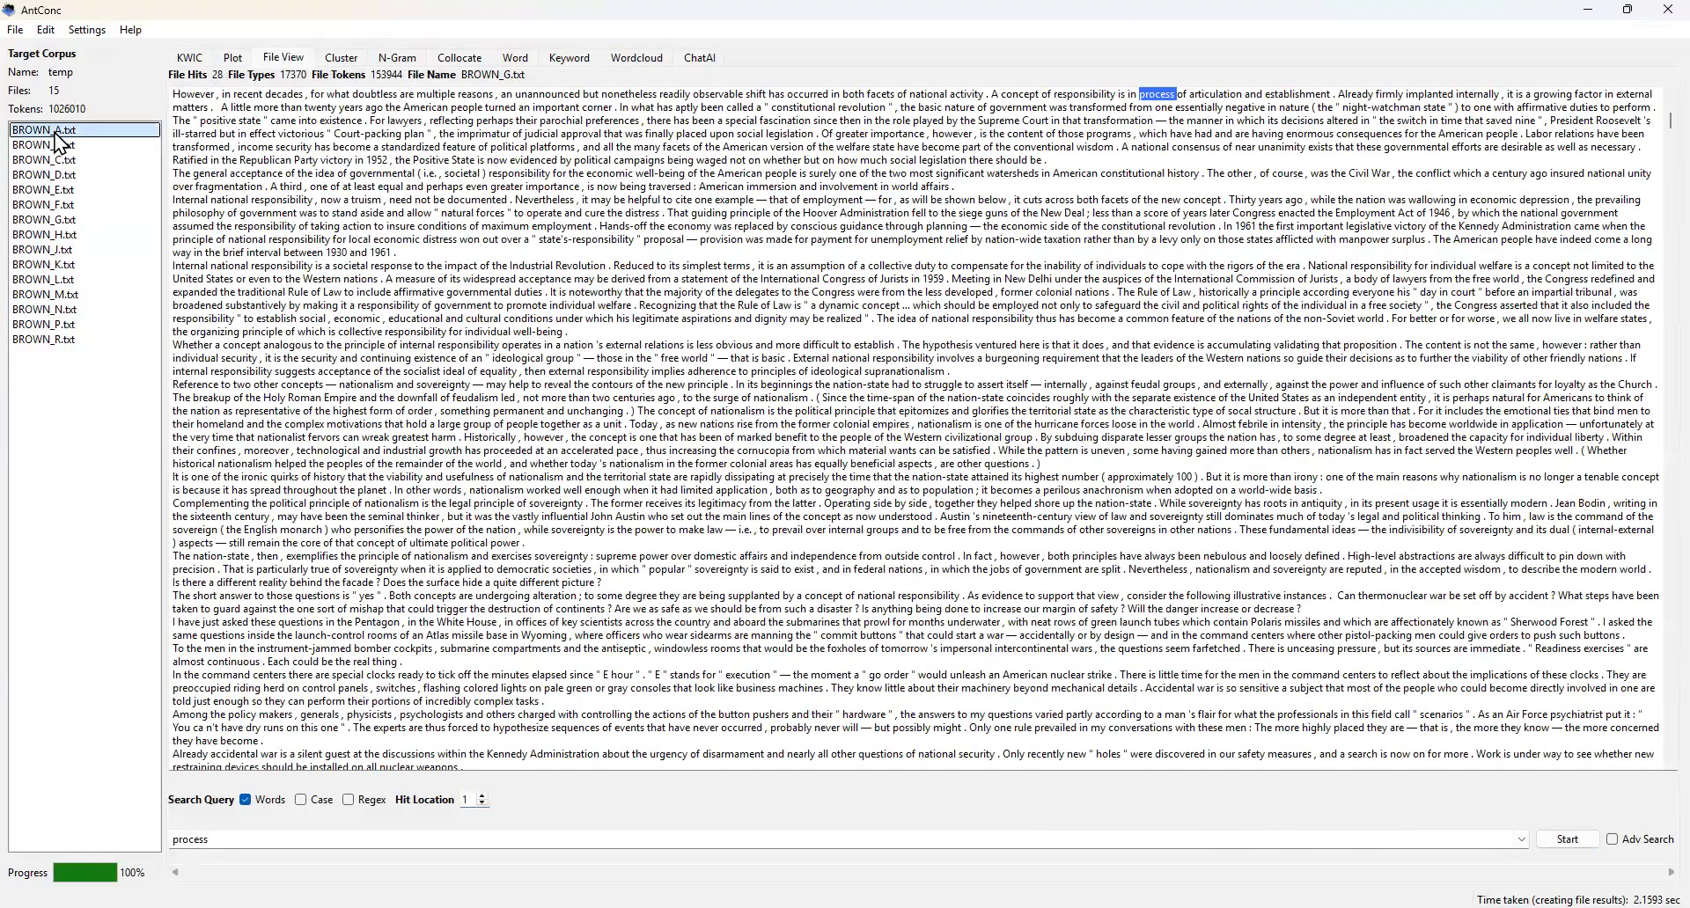
pyautogui.doubleClick(59, 131)
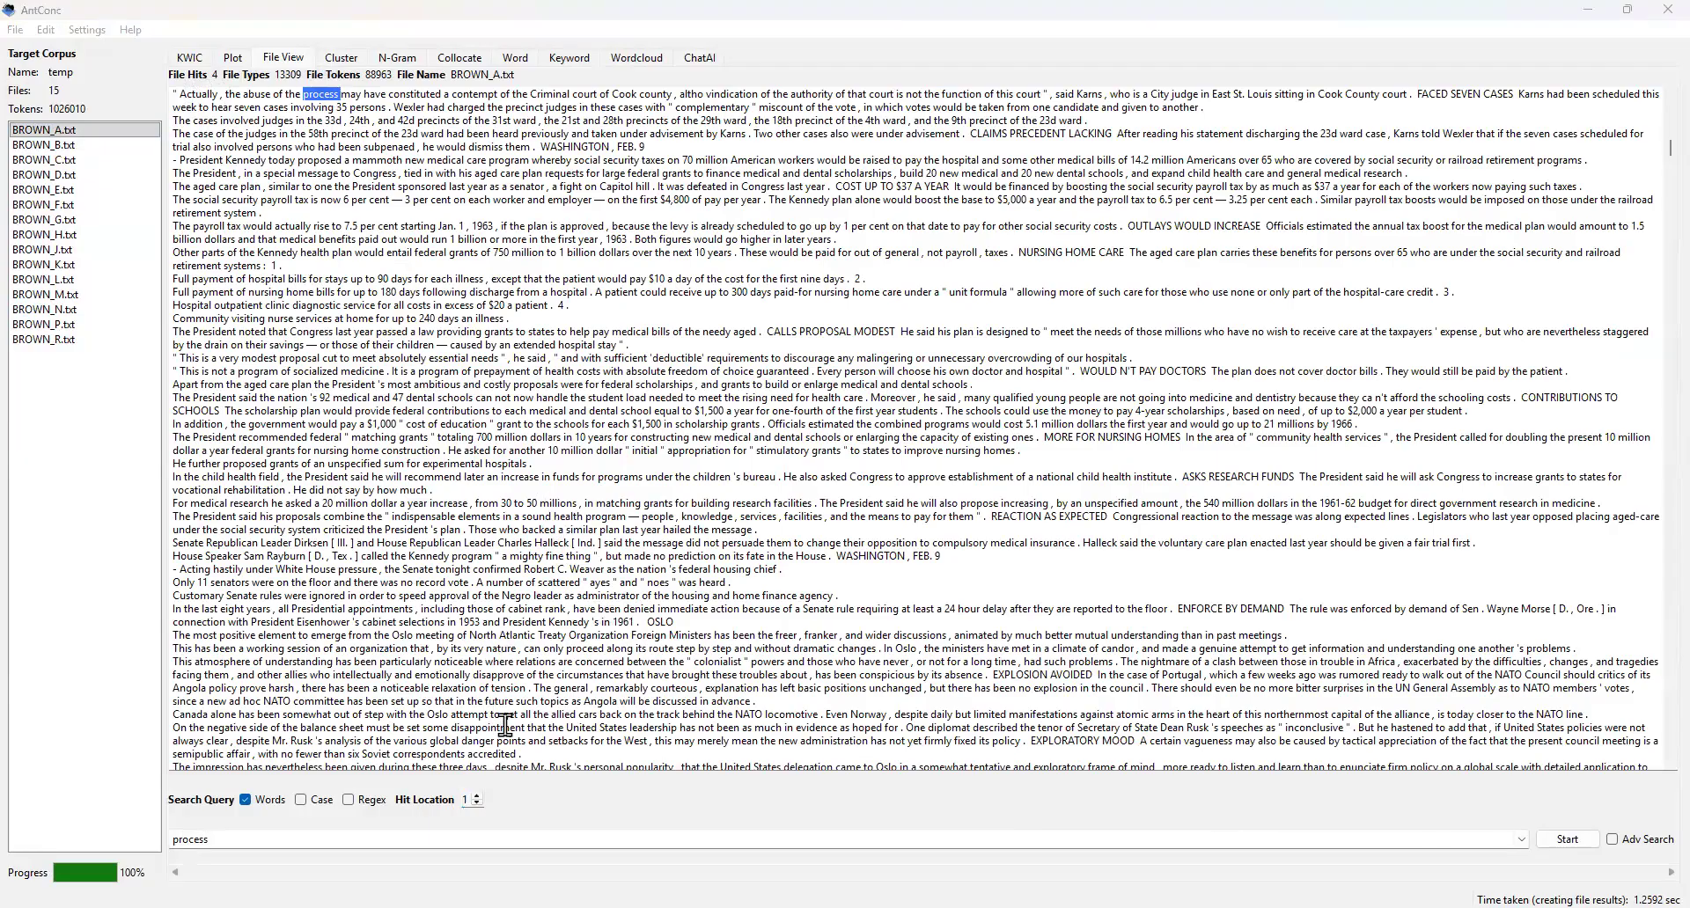
pyautogui.click(477, 795)
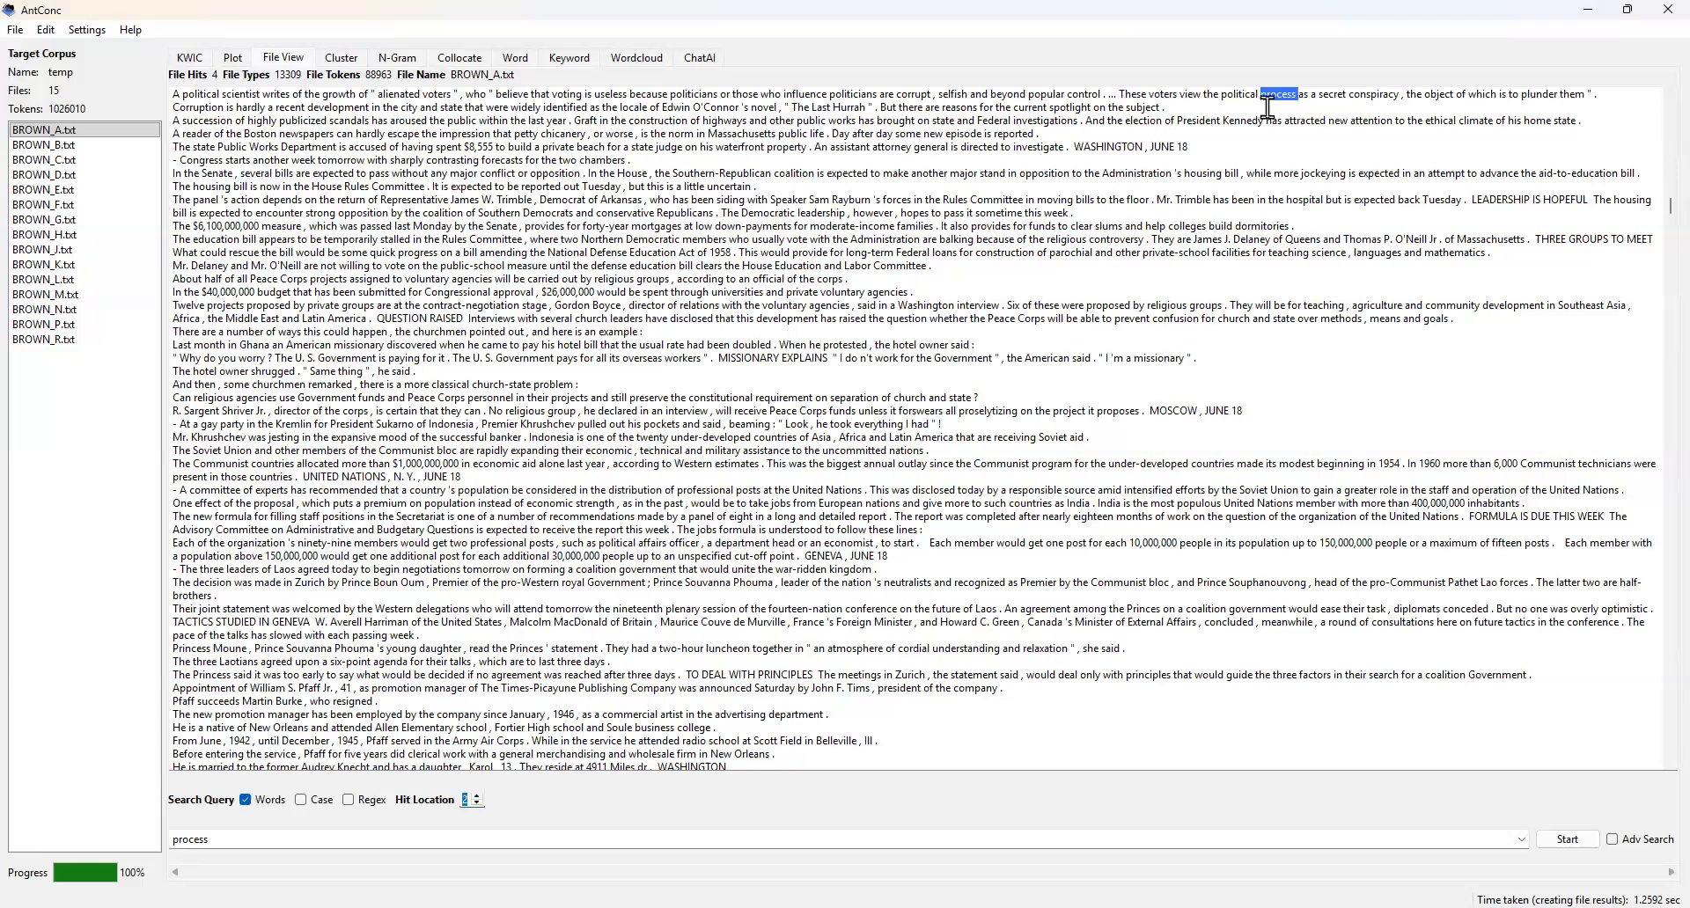
pyautogui.click(476, 795)
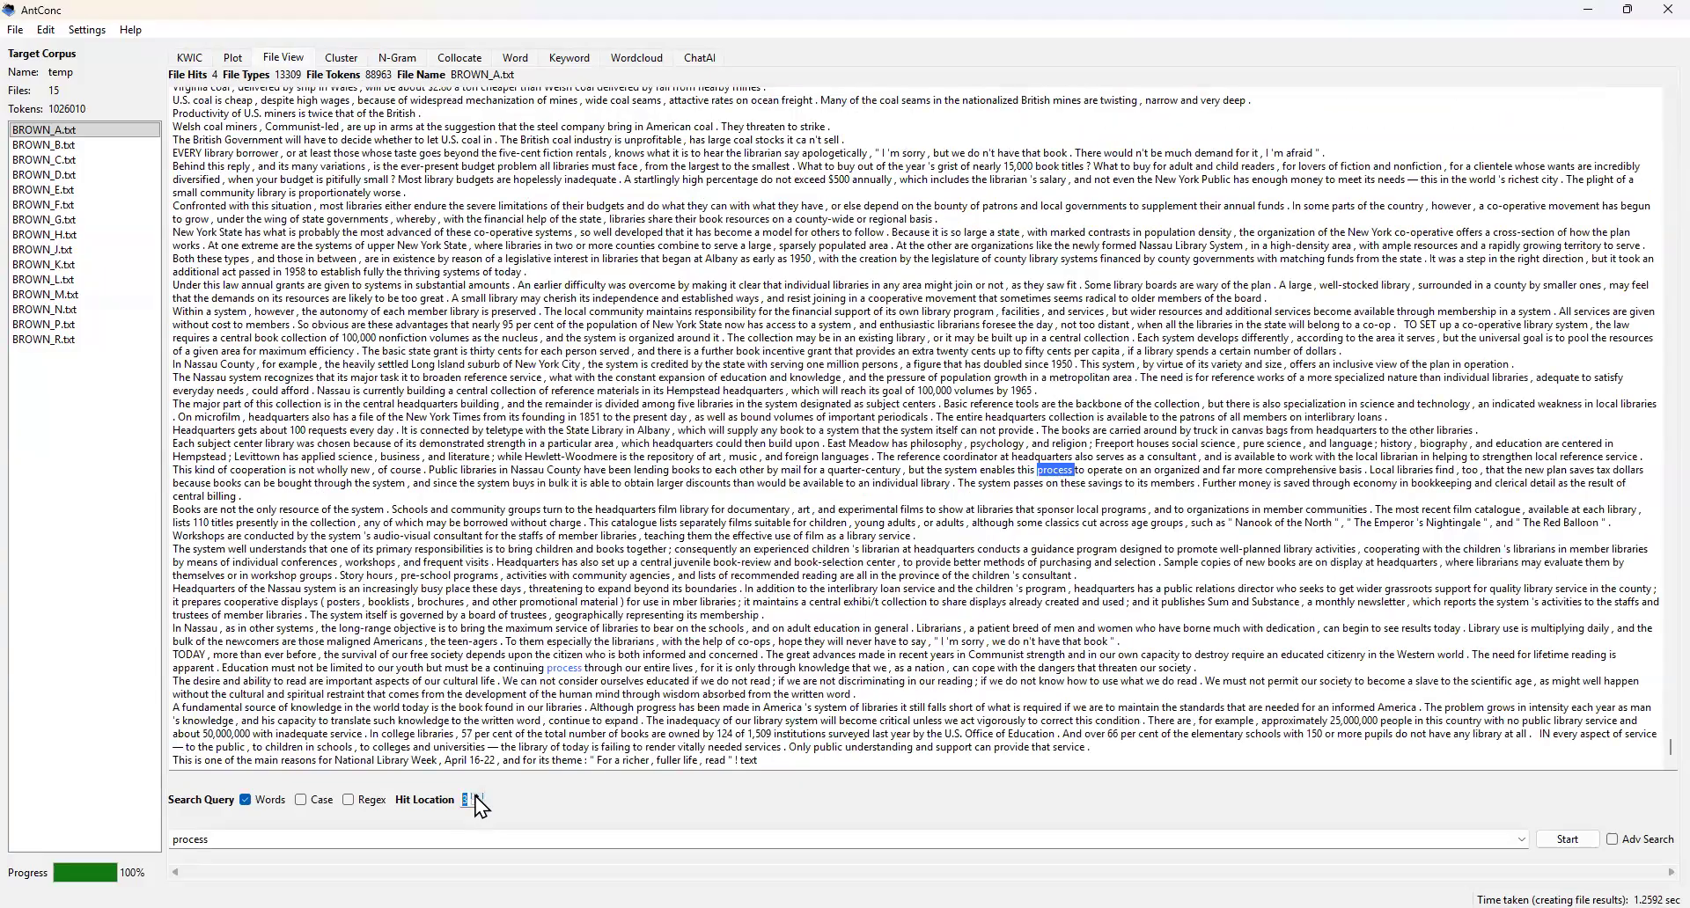
pyautogui.click(475, 795)
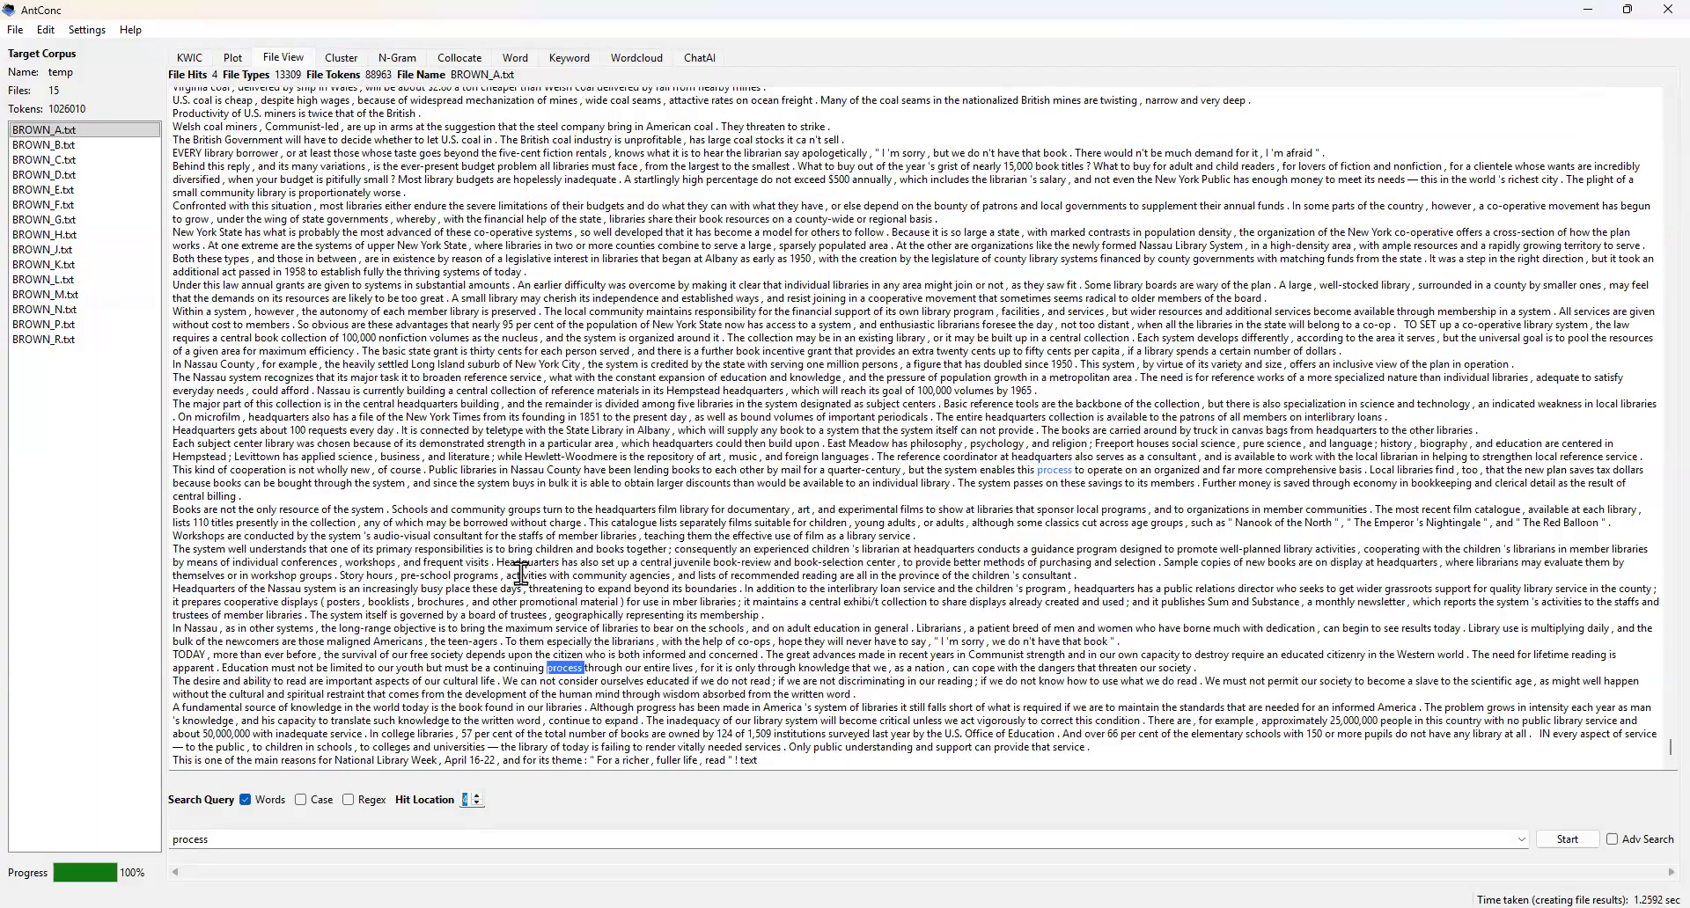
pyautogui.click(476, 803)
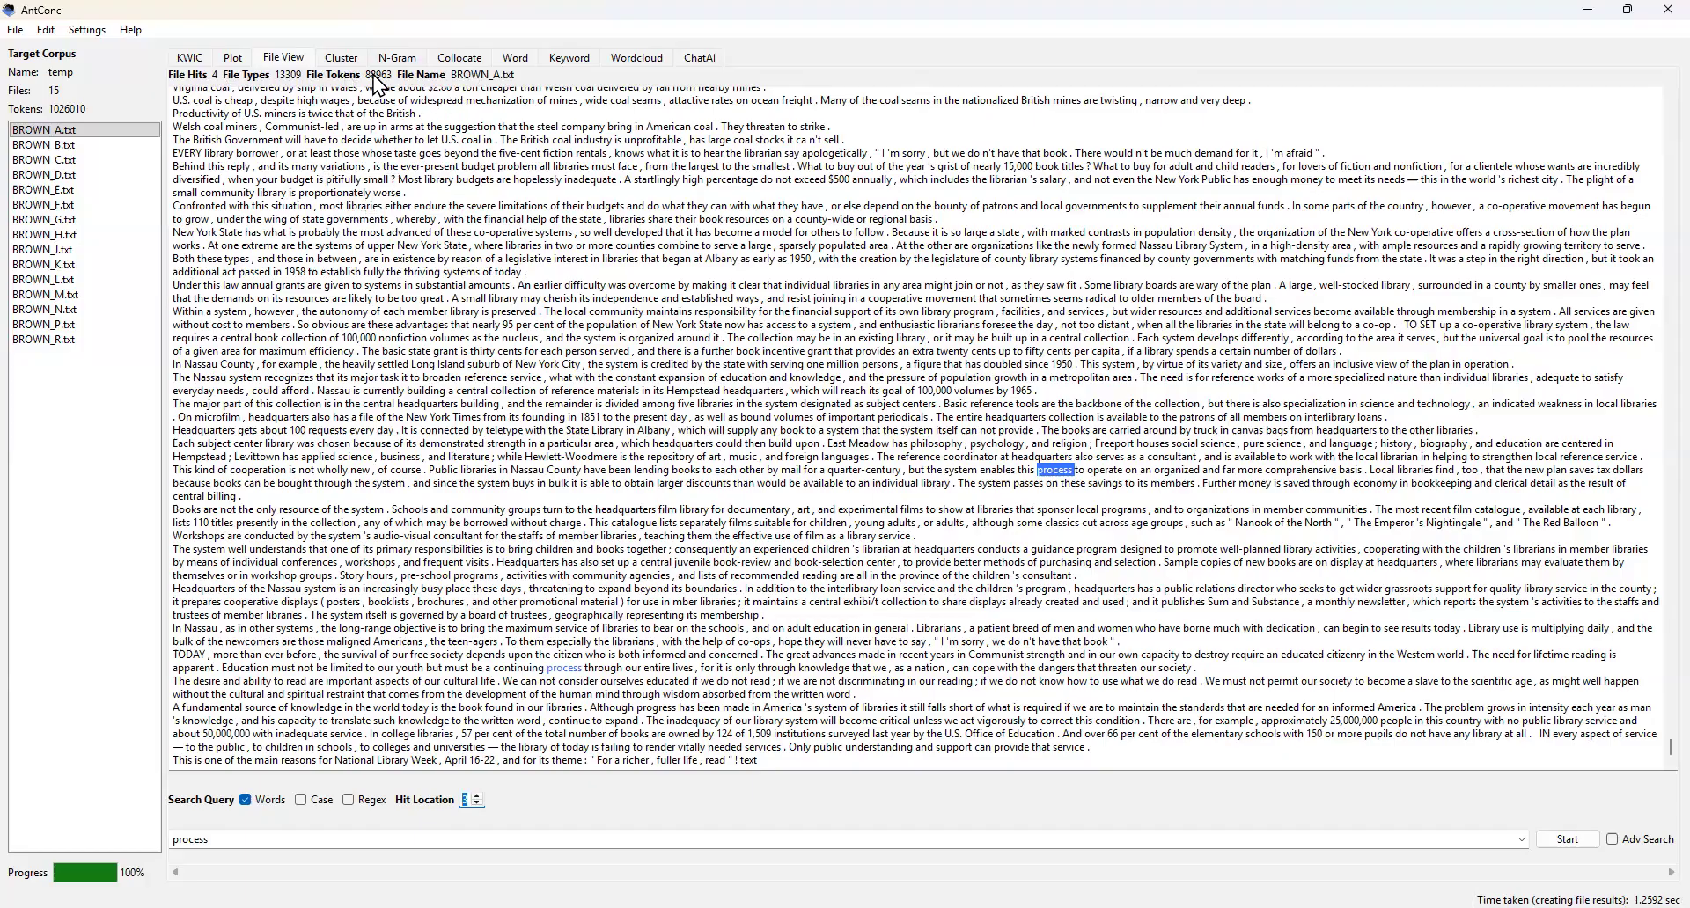
# - Generate collocates of the whole word "process" in the Collocate tool with a 5L to 5R window span
pyautogui.click(460, 58)
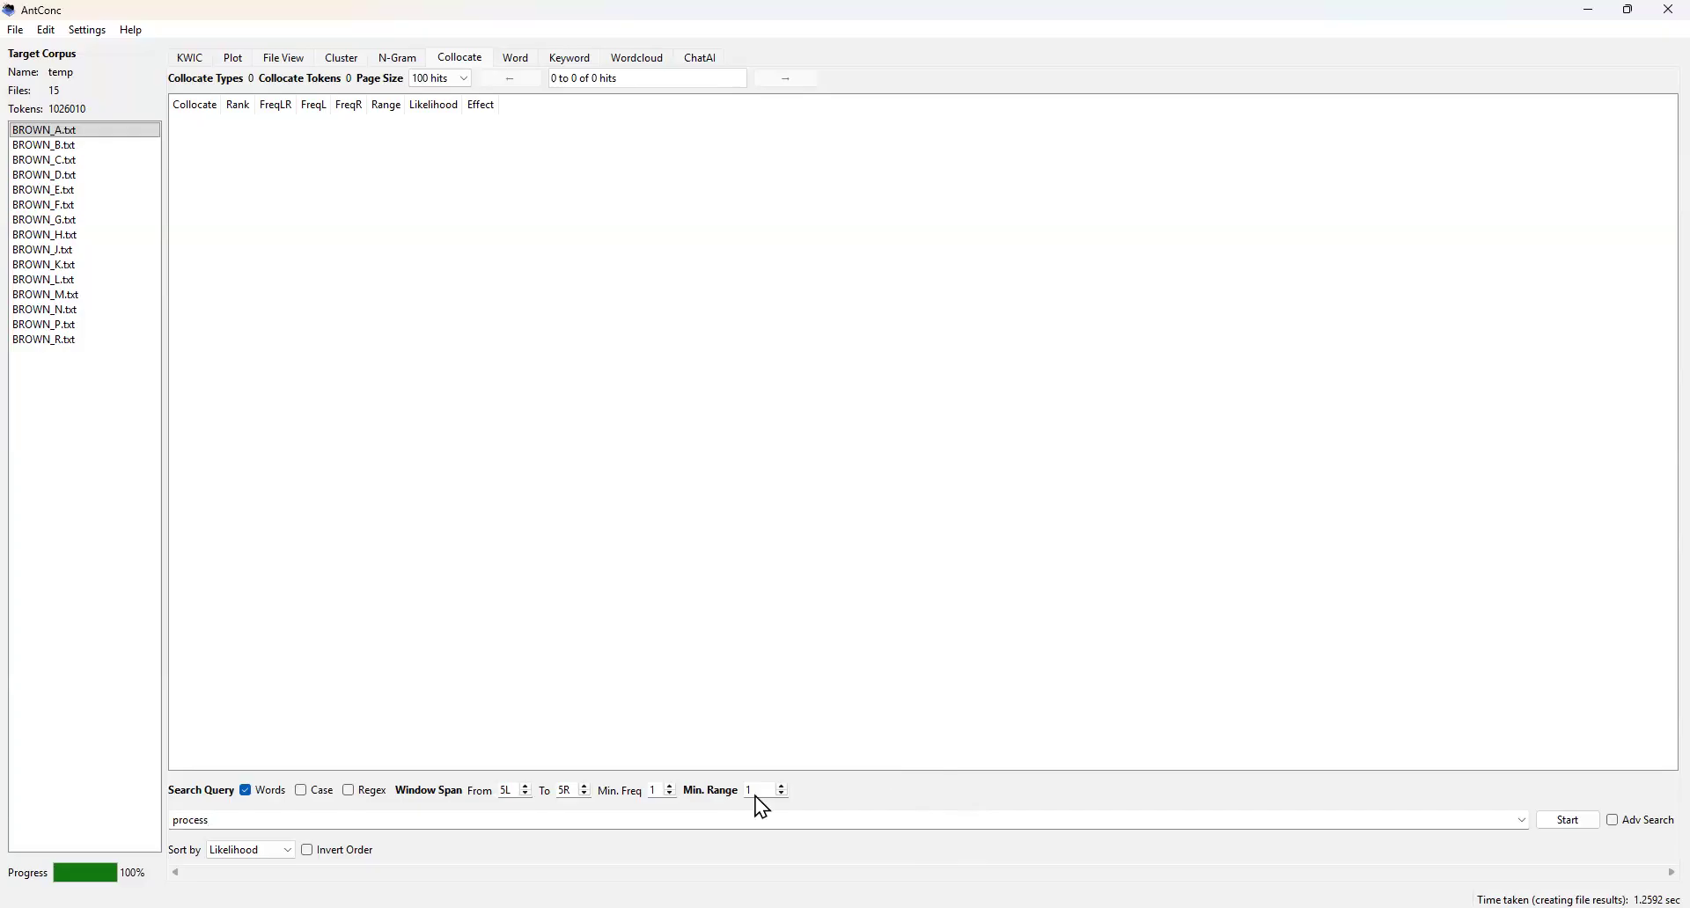
pyautogui.click(1574, 821)
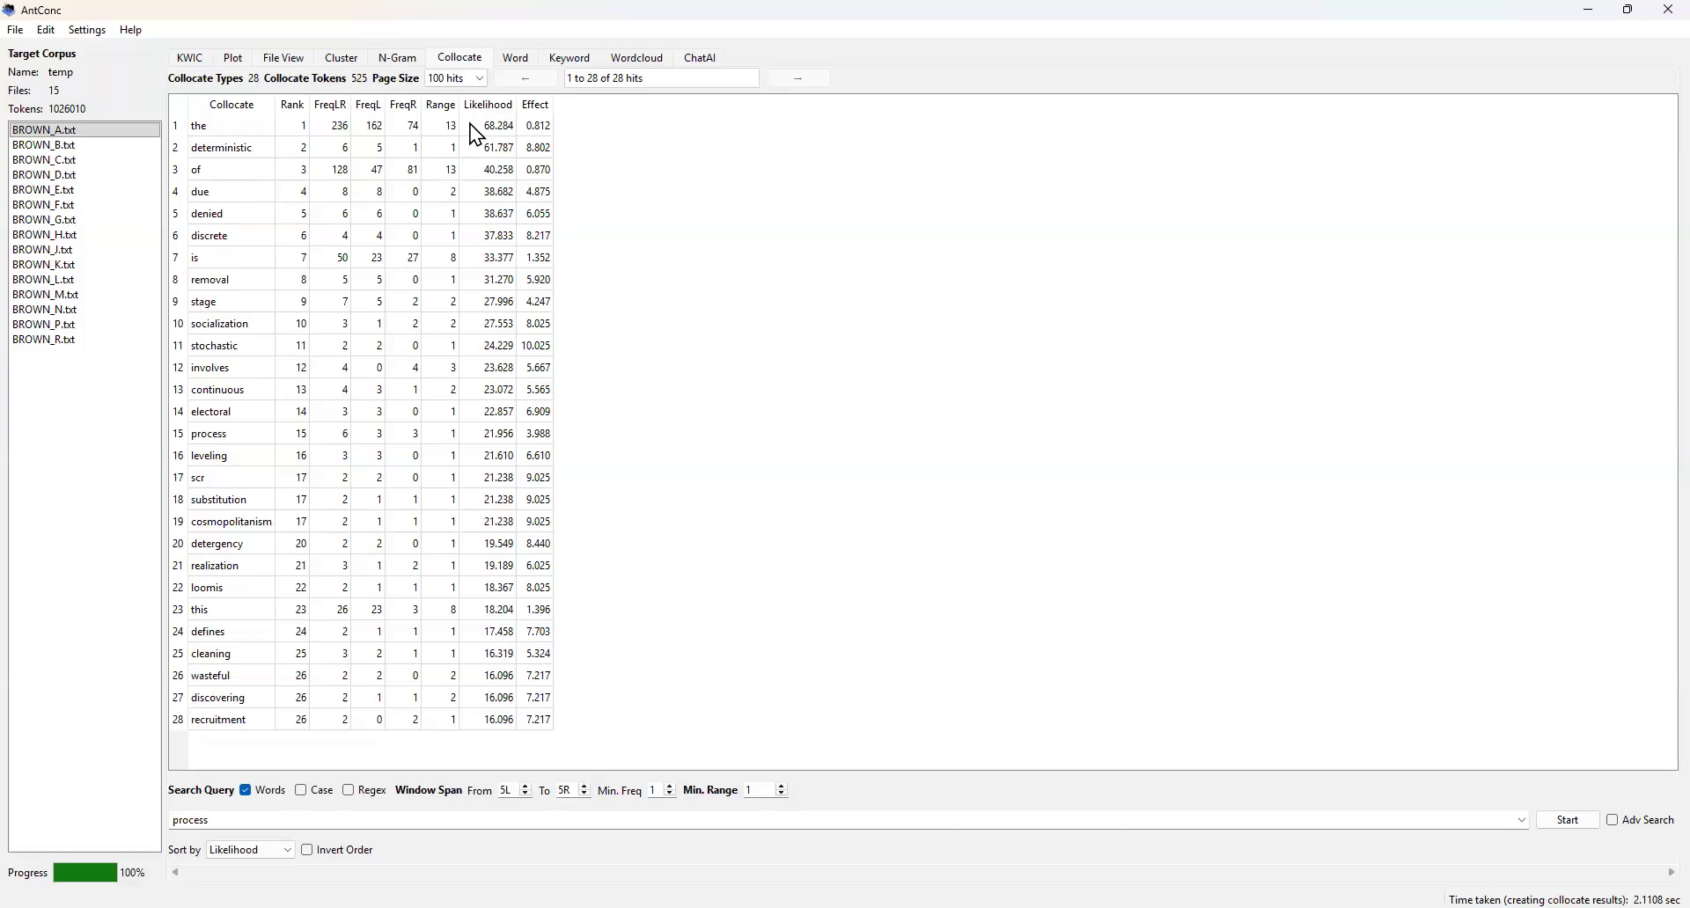
# - Examine the likelihood and effect size measures offered in the Collocate tool settings, leaving the settings unchanged
pyautogui.click(88, 33)
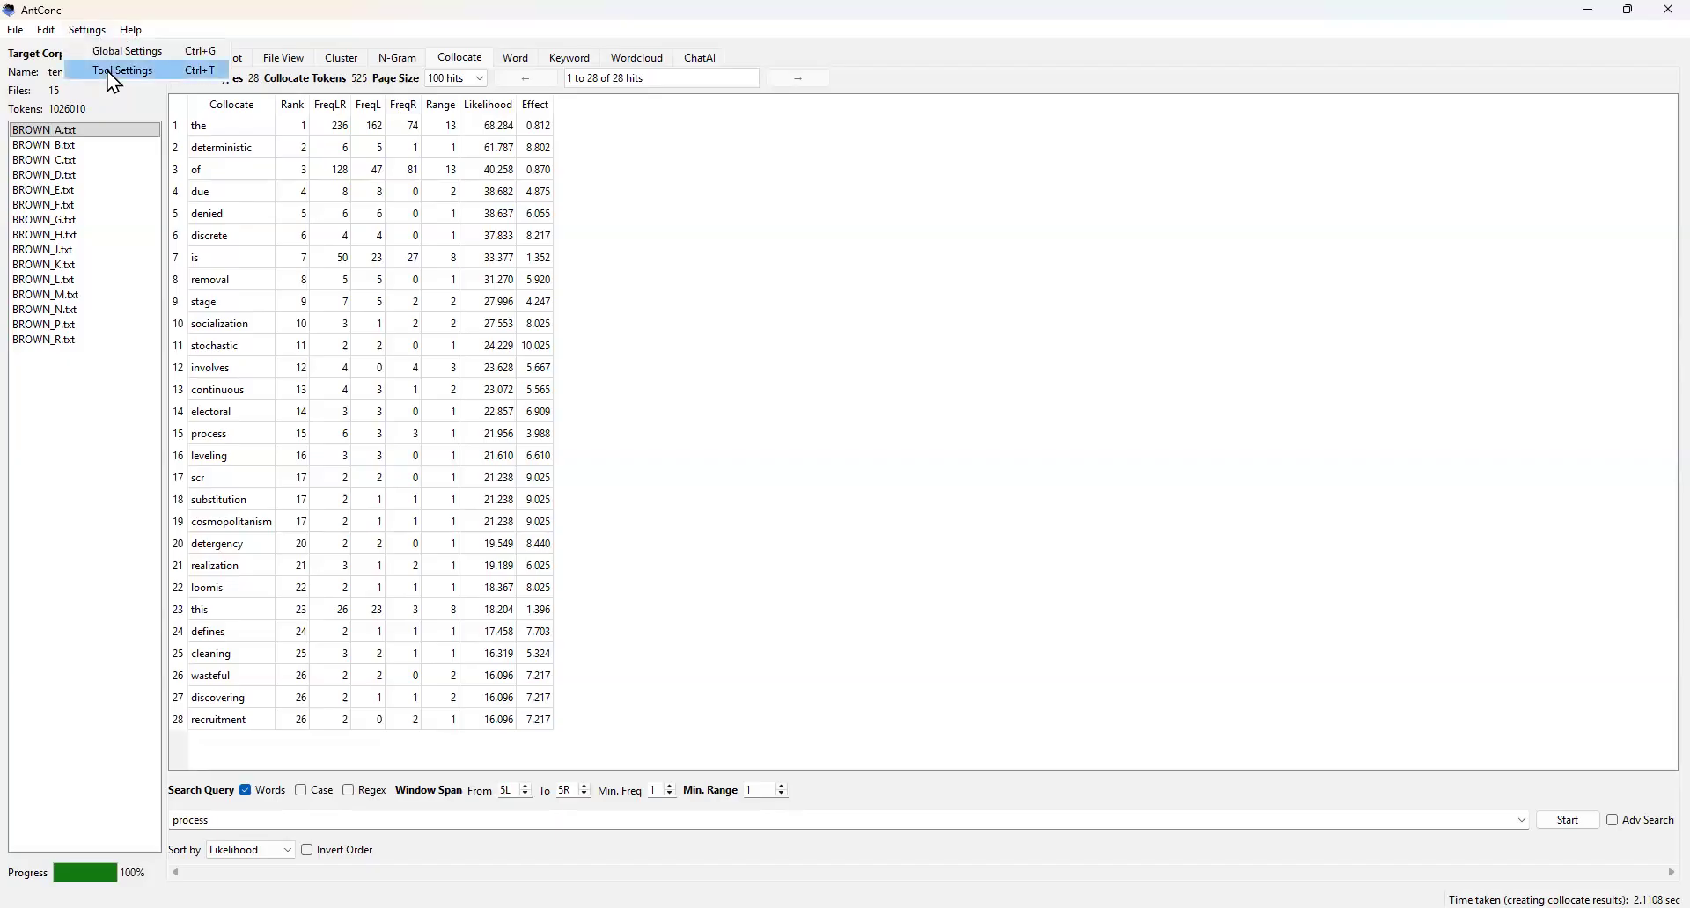
pyautogui.click(108, 71)
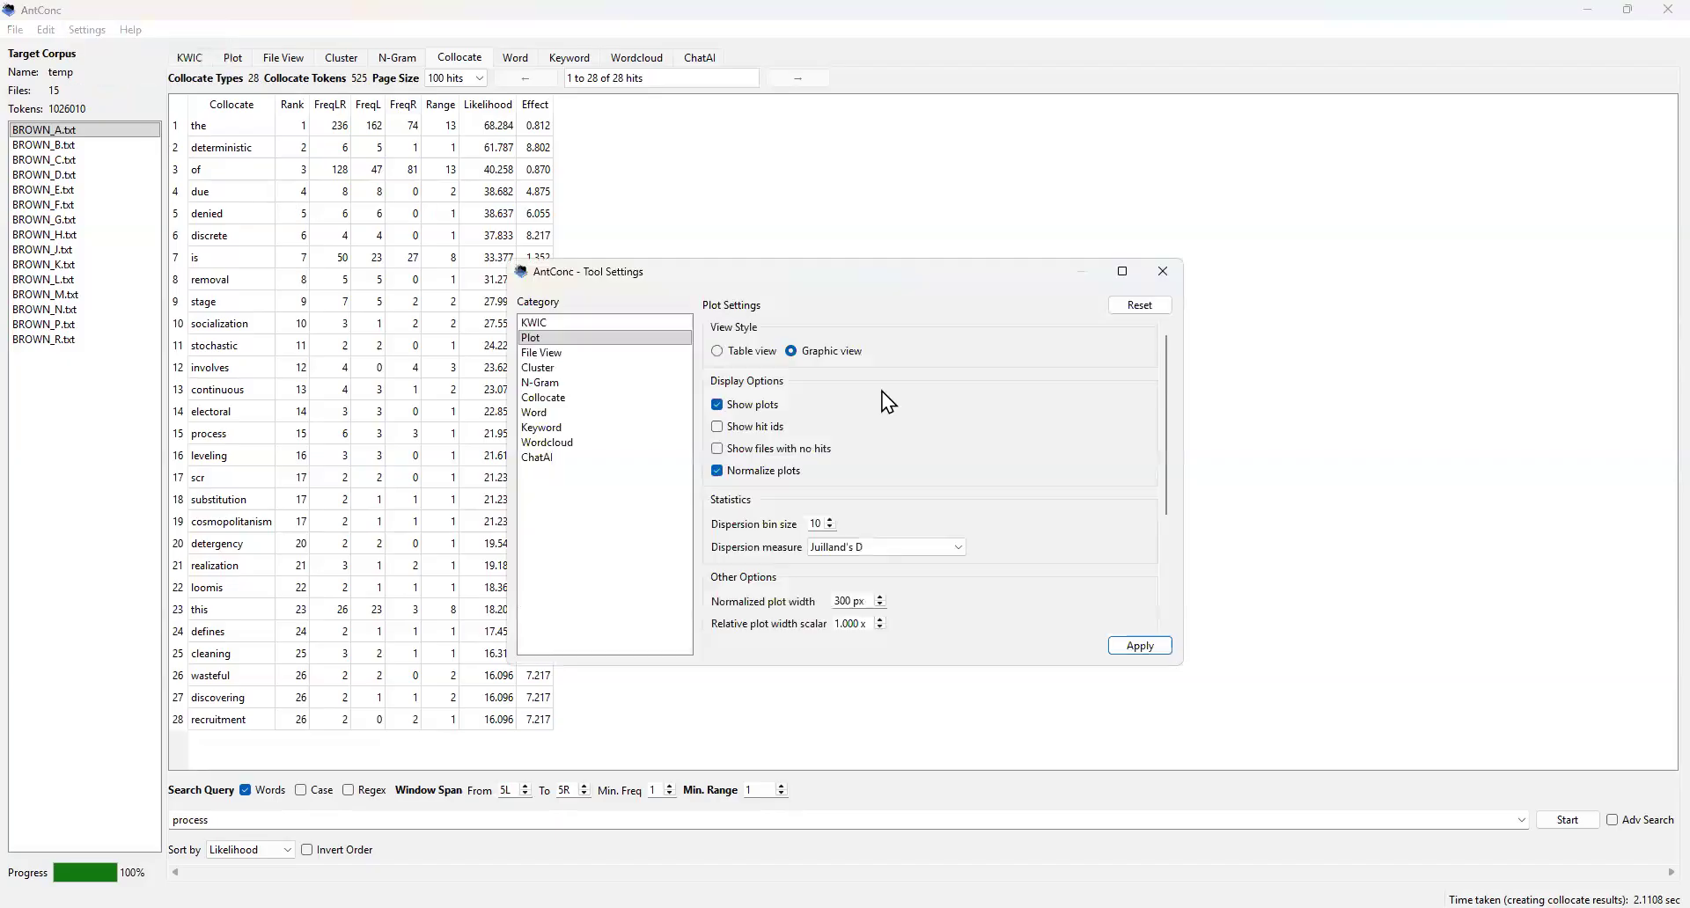
pyautogui.click(558, 400)
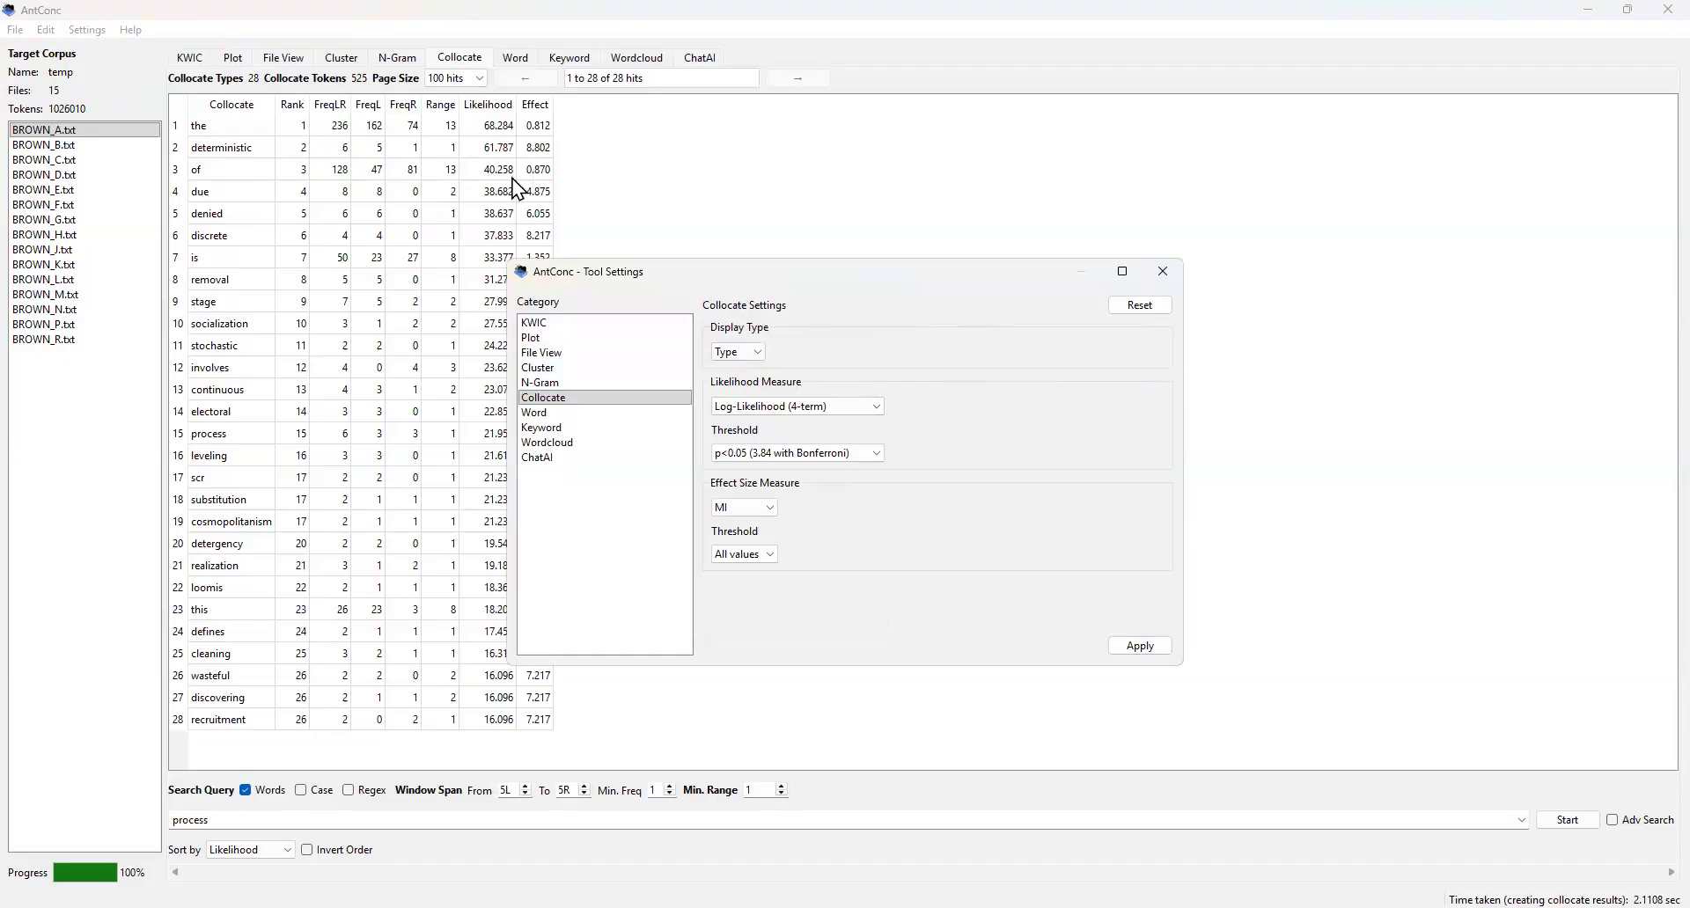
pyautogui.click(880, 409)
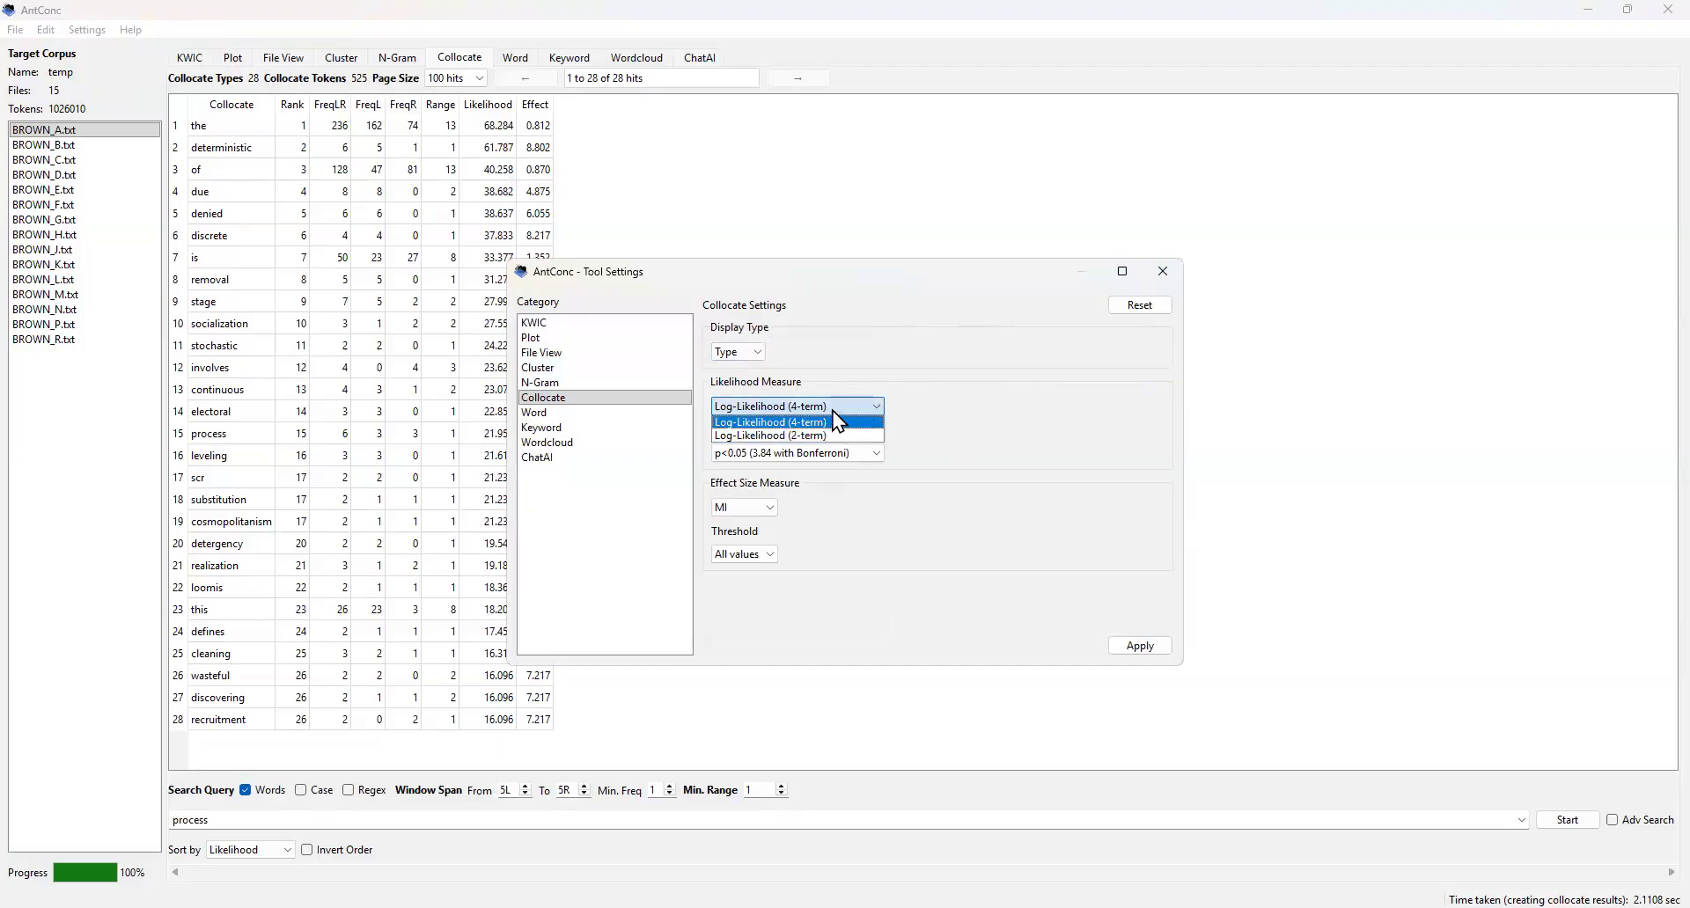
pyautogui.click(931, 403)
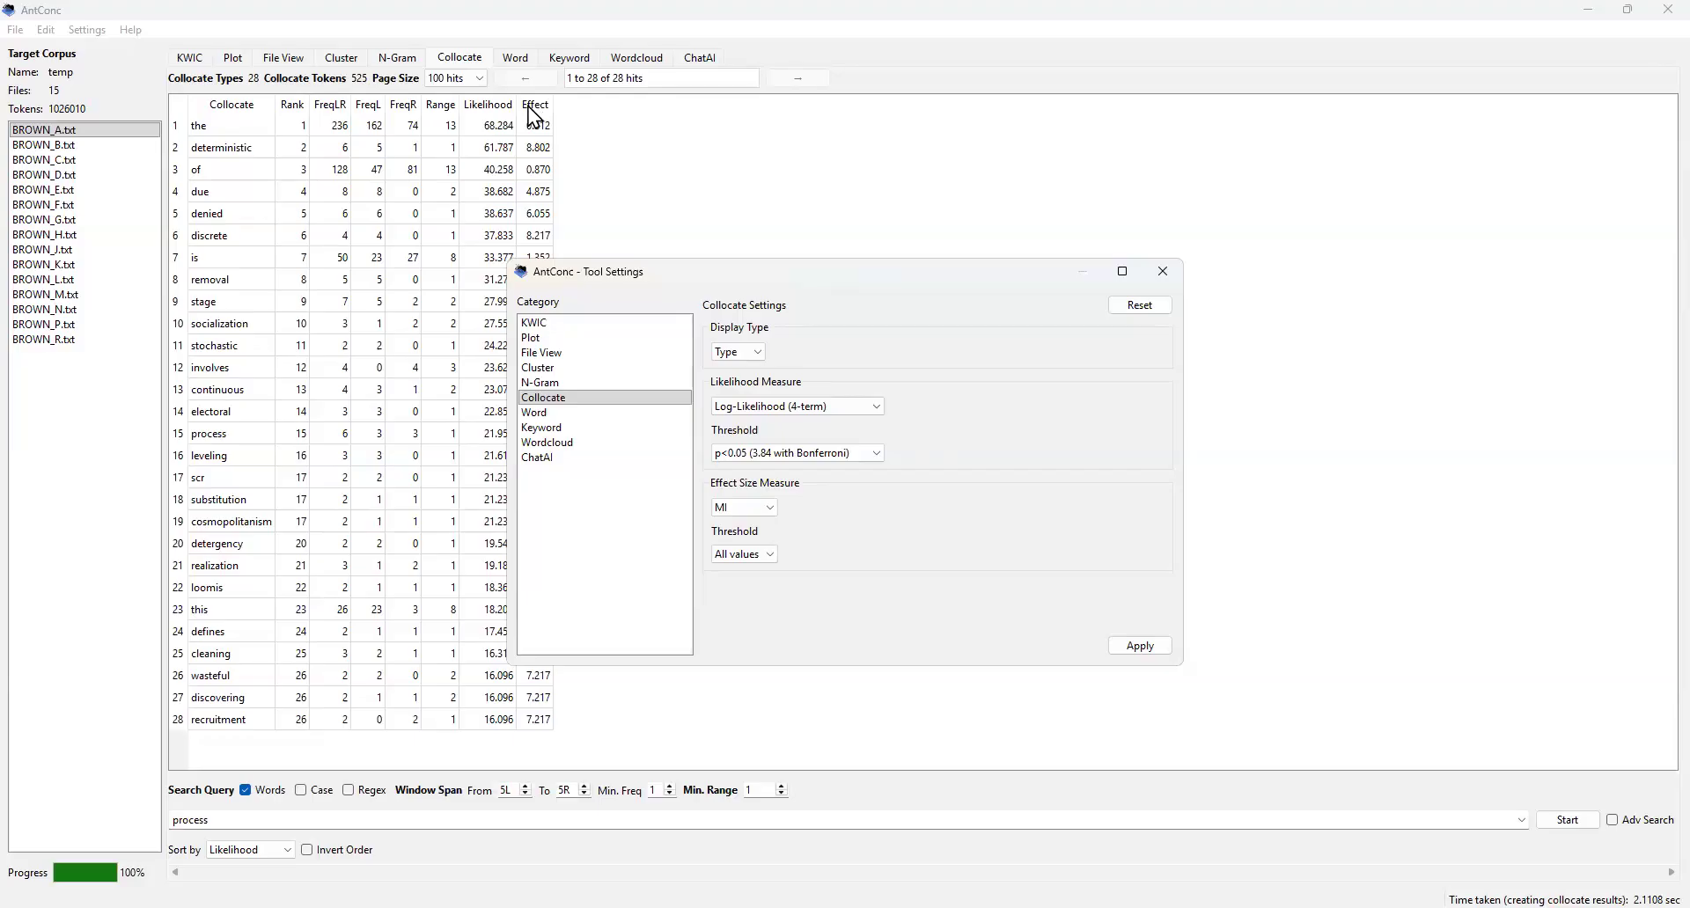
pyautogui.click(773, 511)
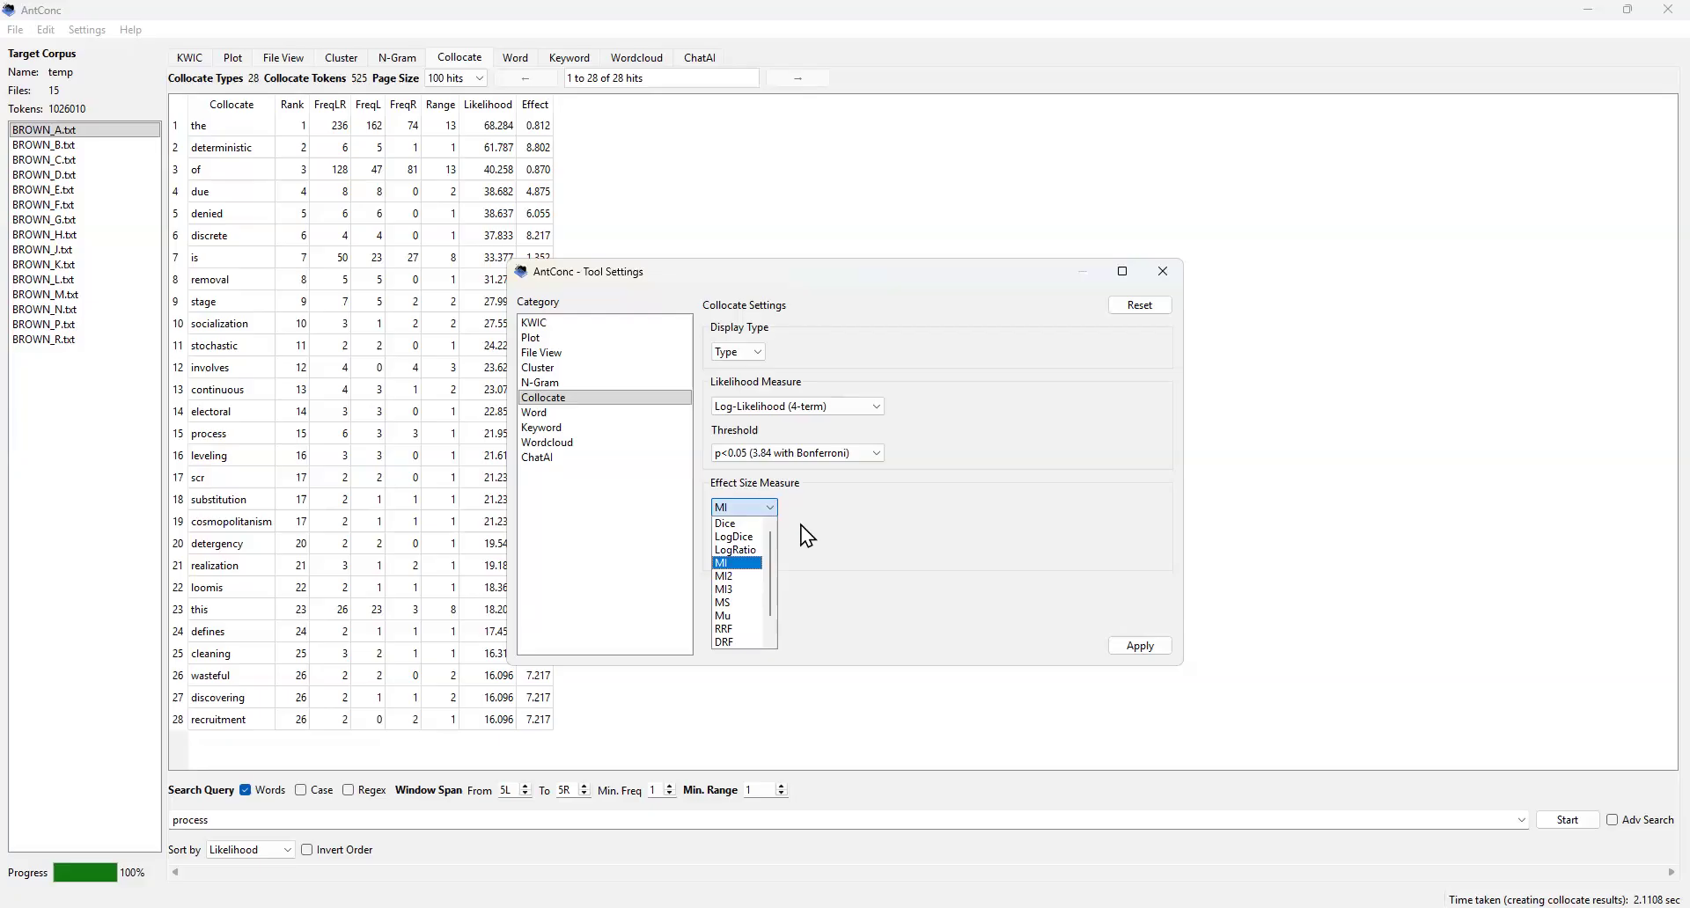
pyautogui.click(773, 509)
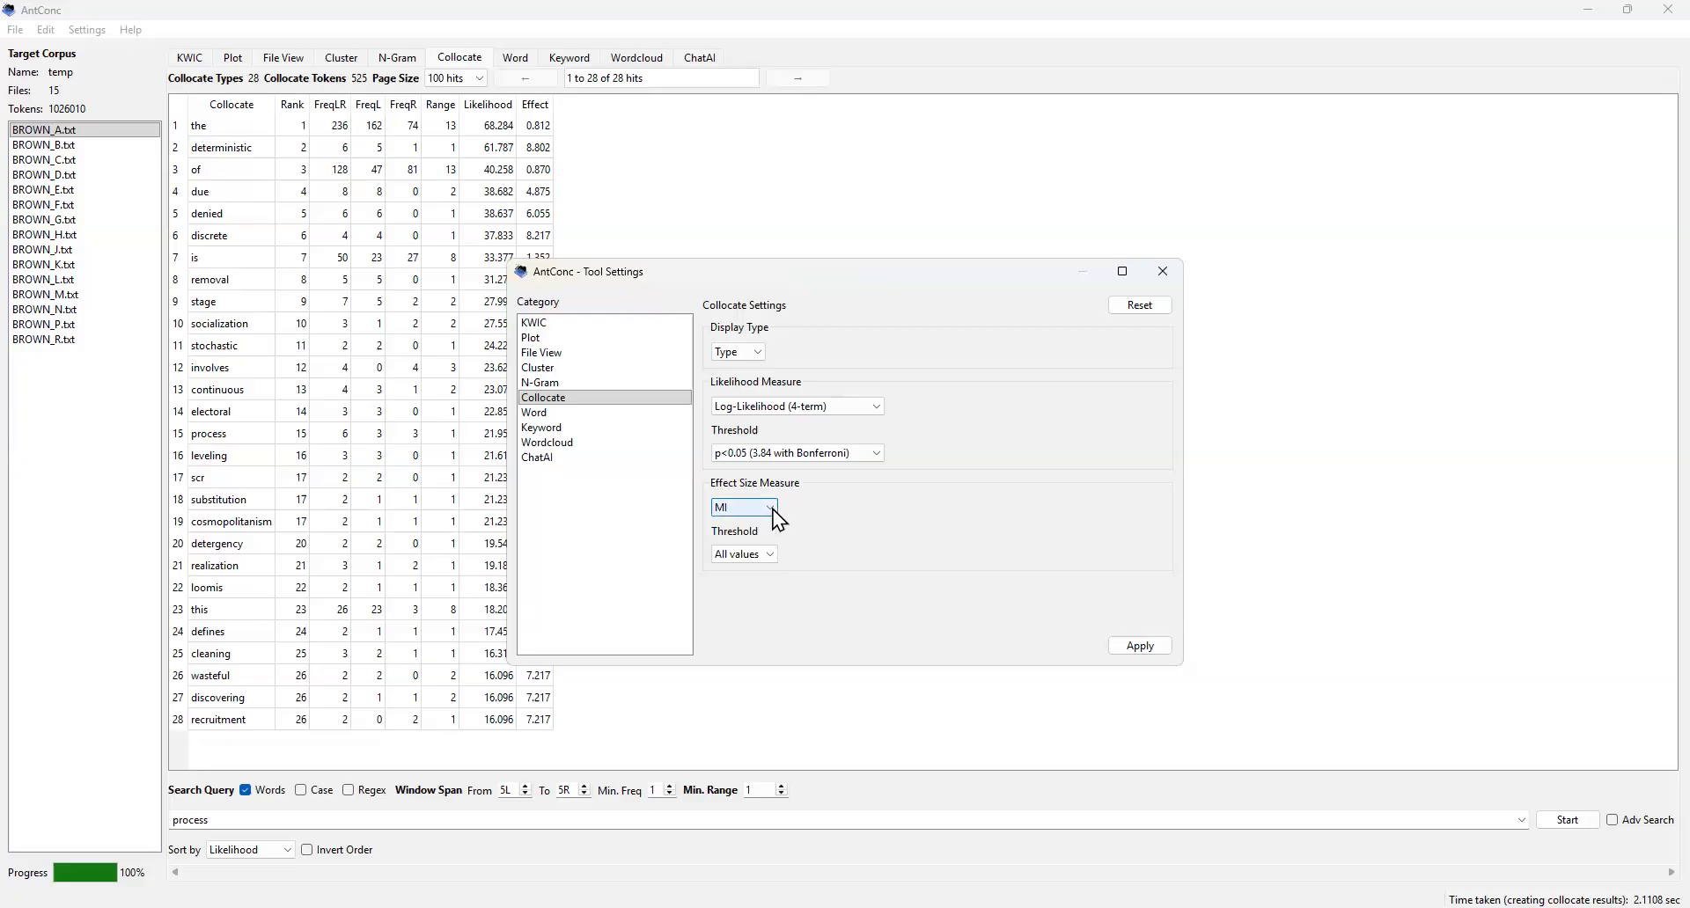
pyautogui.click(773, 509)
pyautogui.moveTo(771, 560)
pyautogui.mouseDown()
pyautogui.moveTo(769, 582)
pyautogui.moveTo(773, 546)
pyautogui.mouseUp()
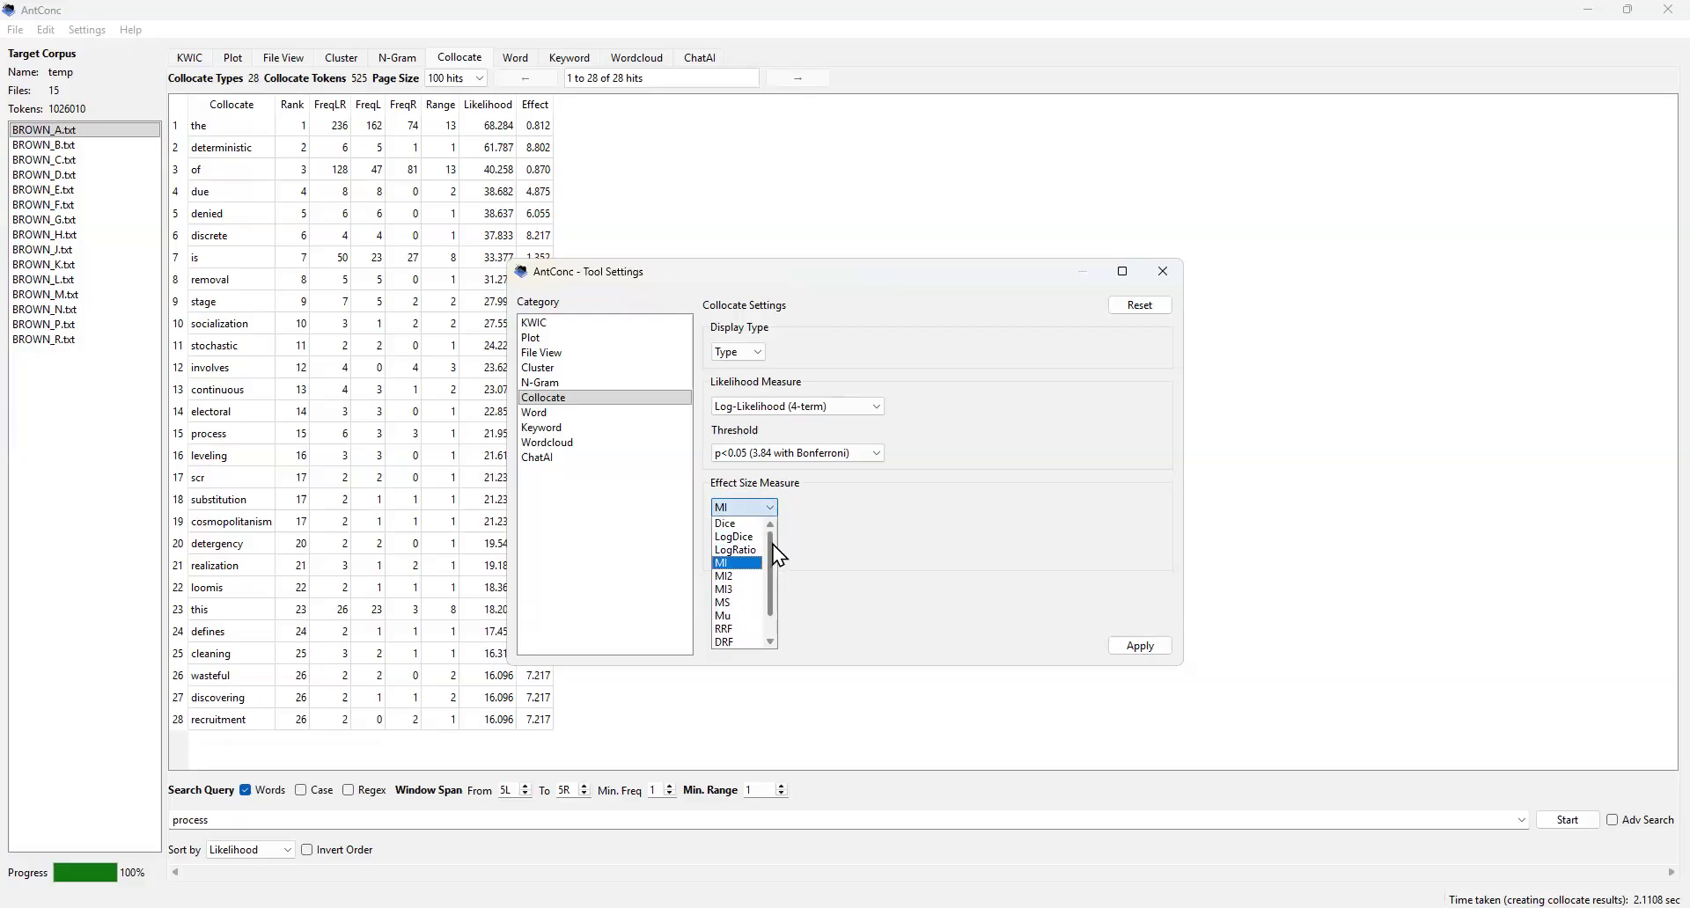
pyautogui.click(836, 527)
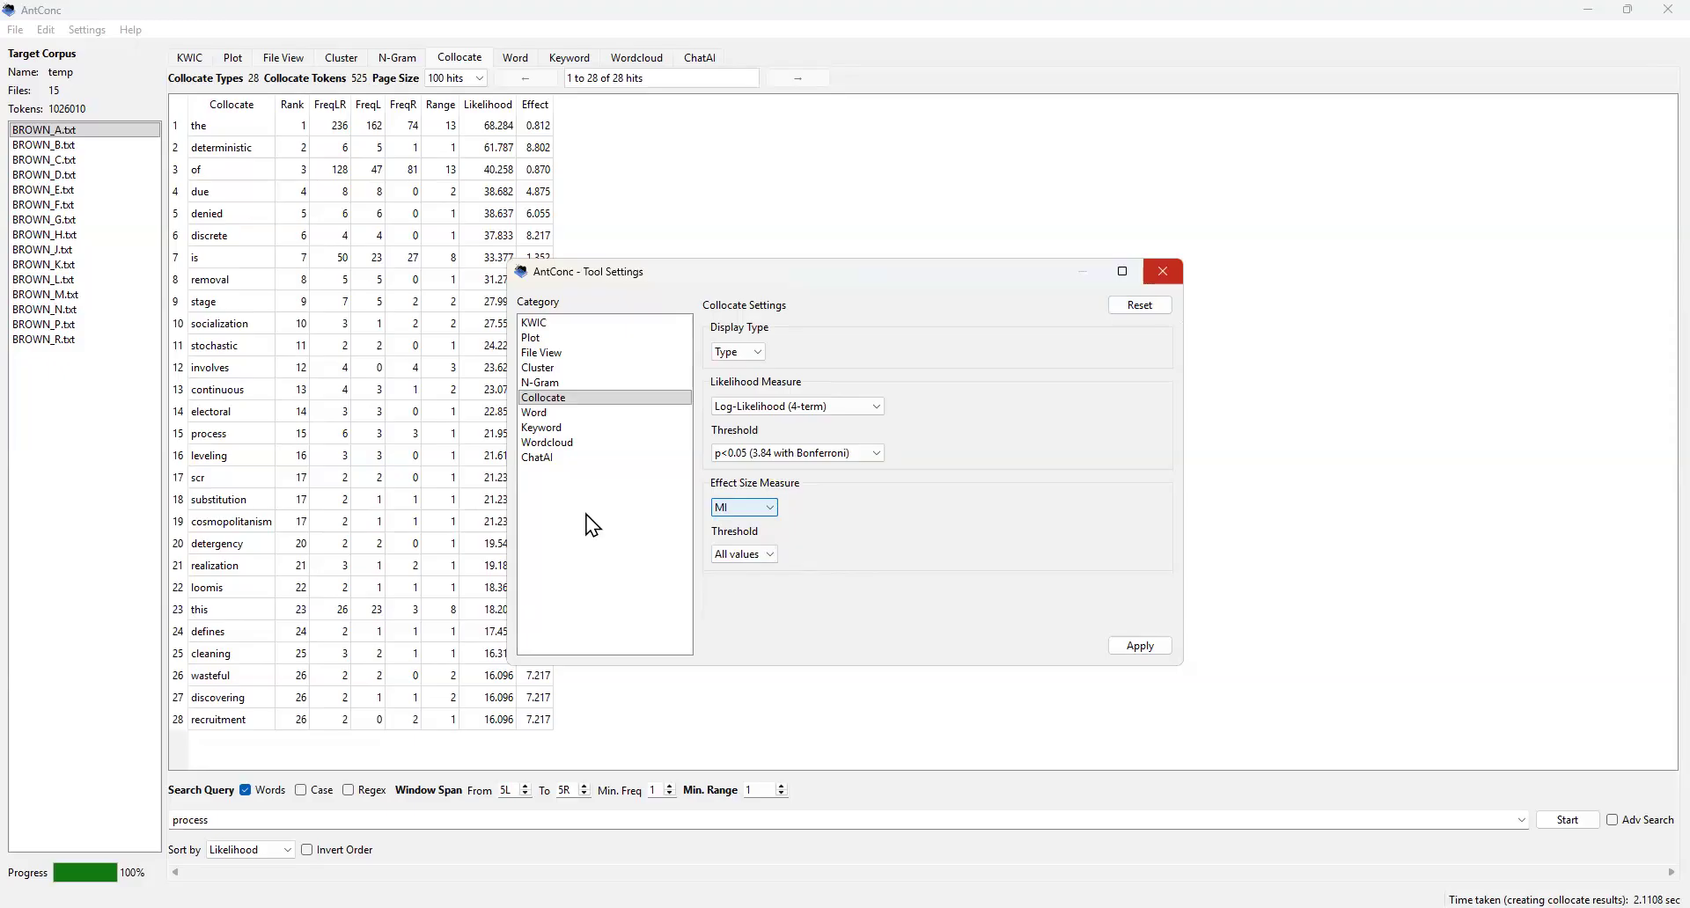
pyautogui.press('Escape')
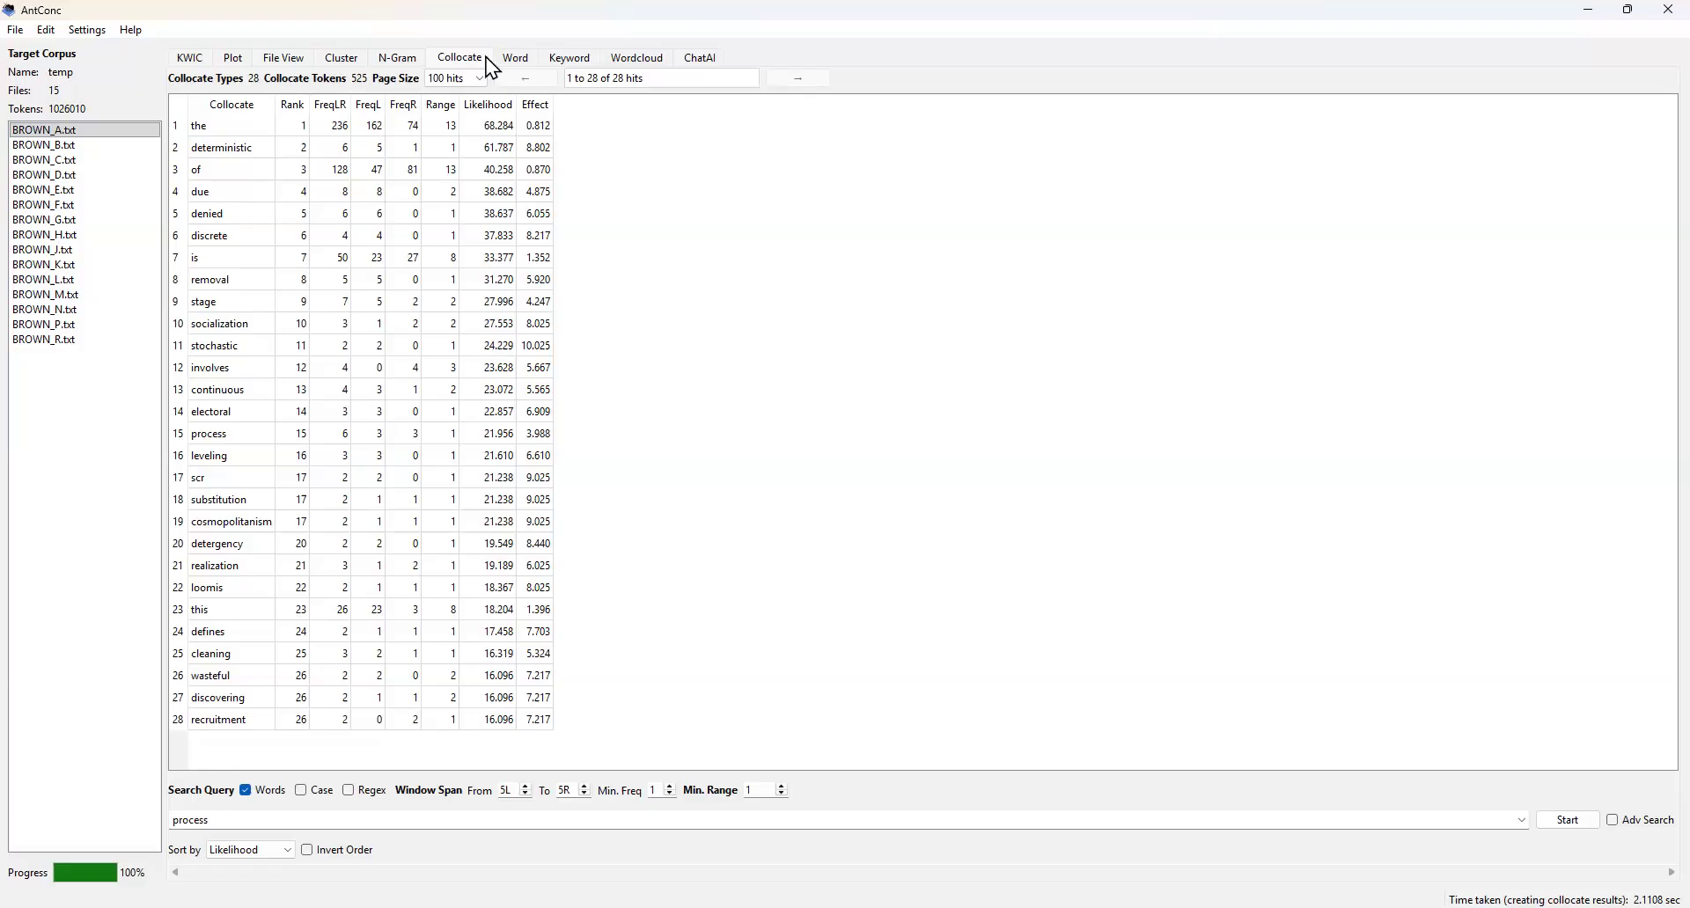
# - Generate two-word clusters with "process" on the left, compare cluster sizes 3 and 1, and return to size 2
pyautogui.click(341, 59)
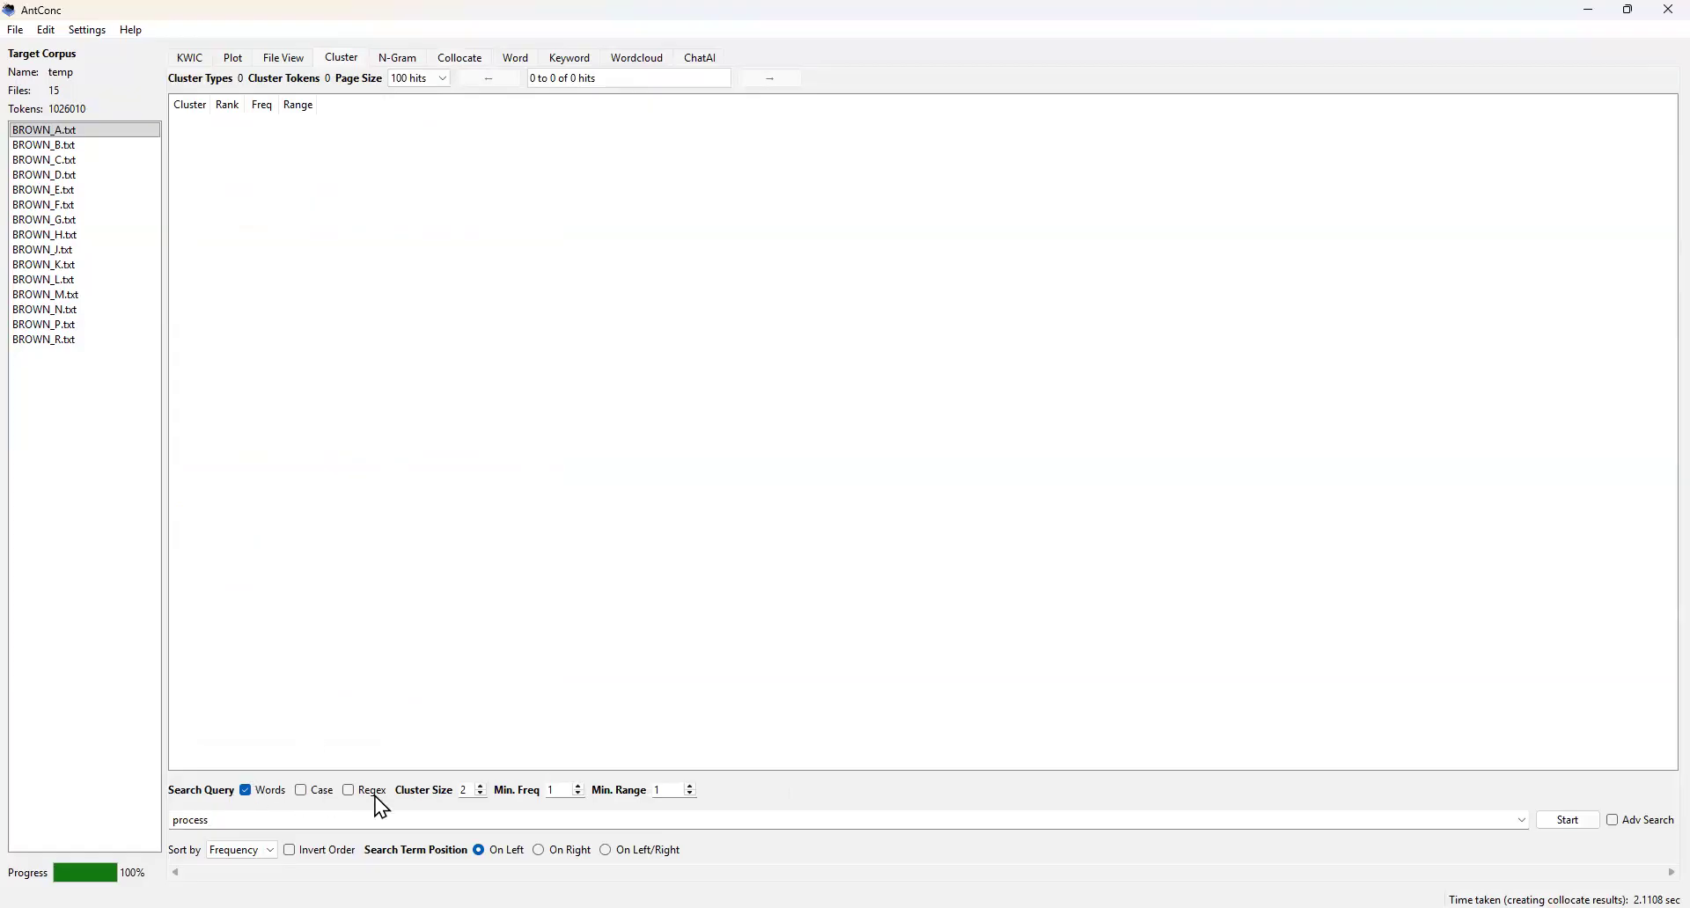
pyautogui.click(1556, 822)
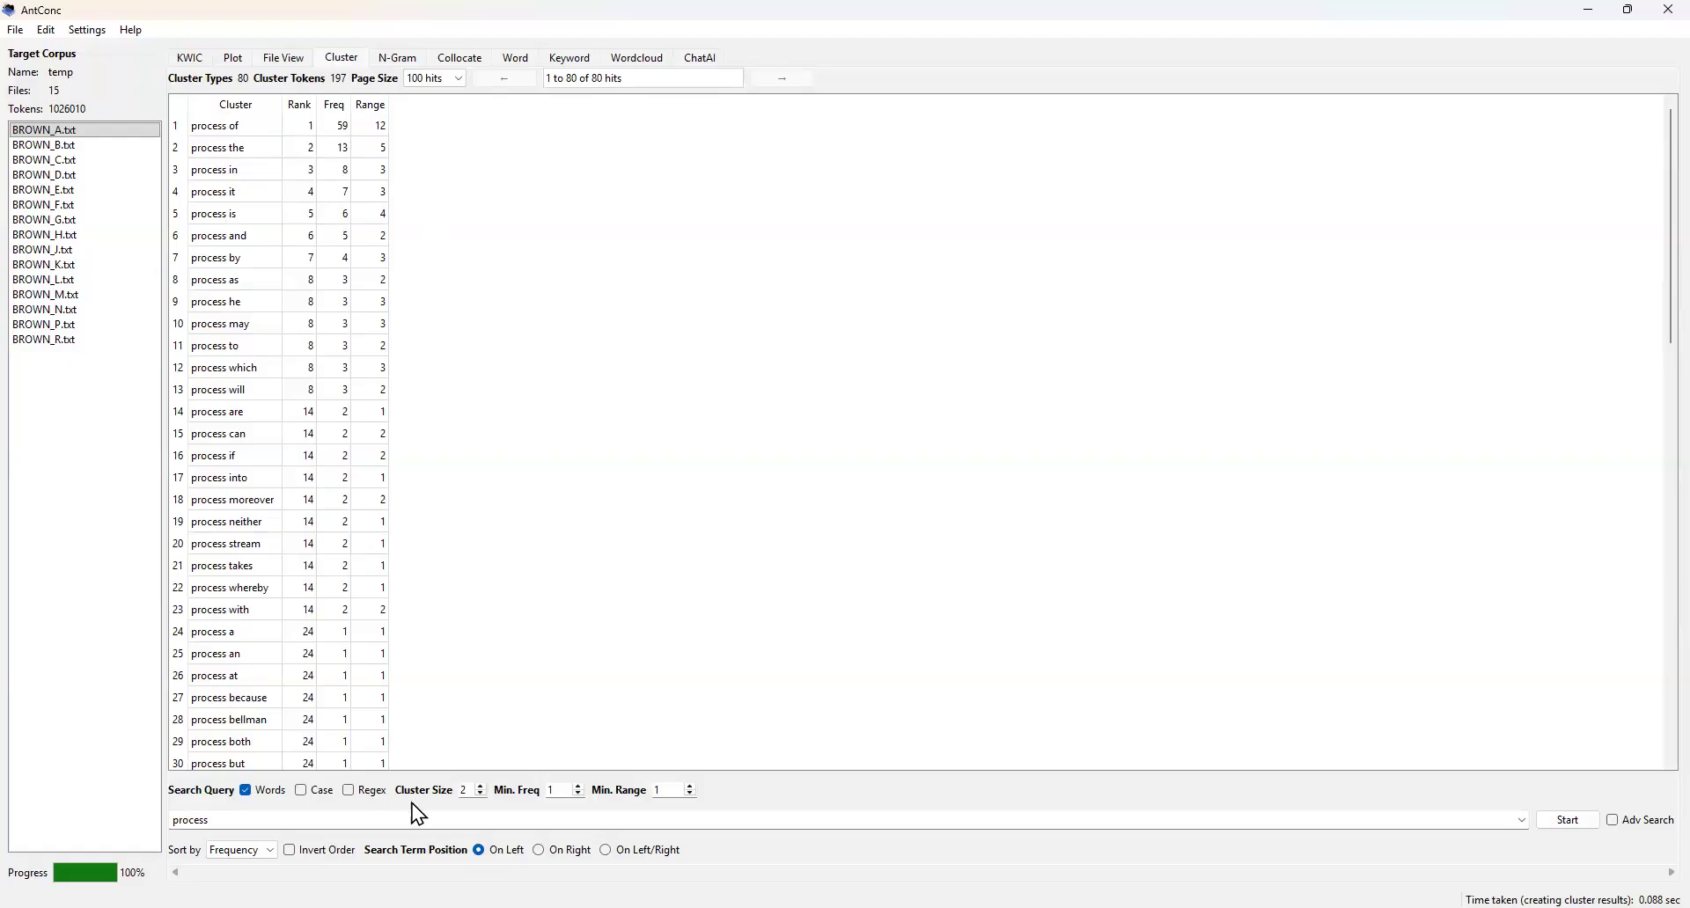
pyautogui.click(480, 787)
pyautogui.click(1570, 822)
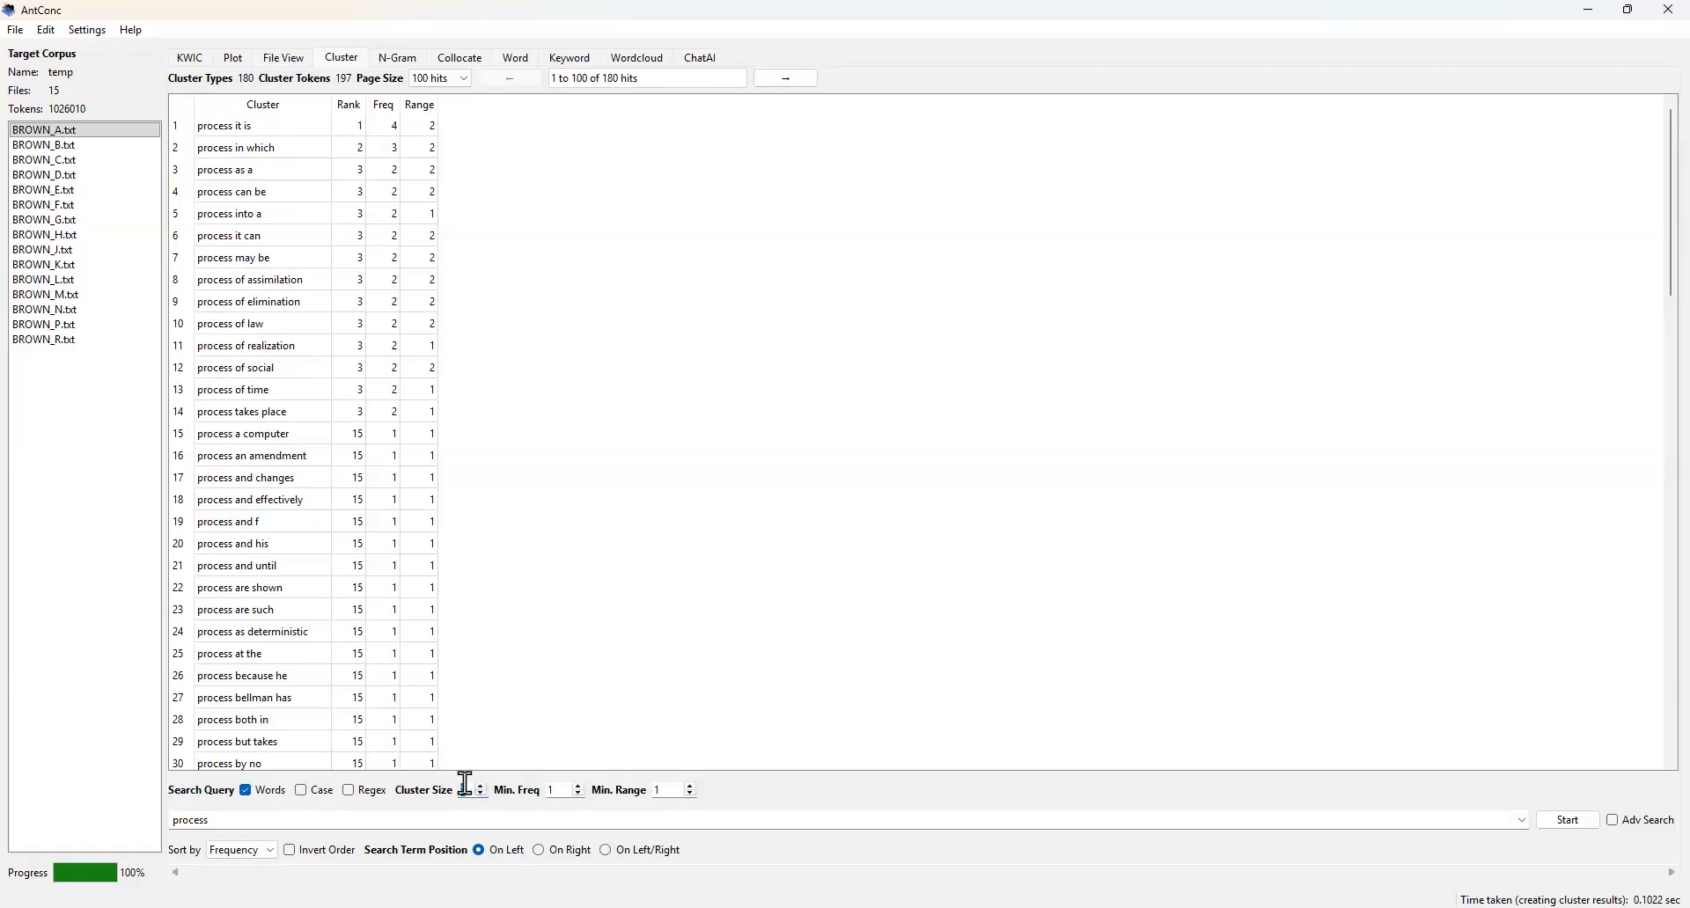
pyautogui.click(1558, 822)
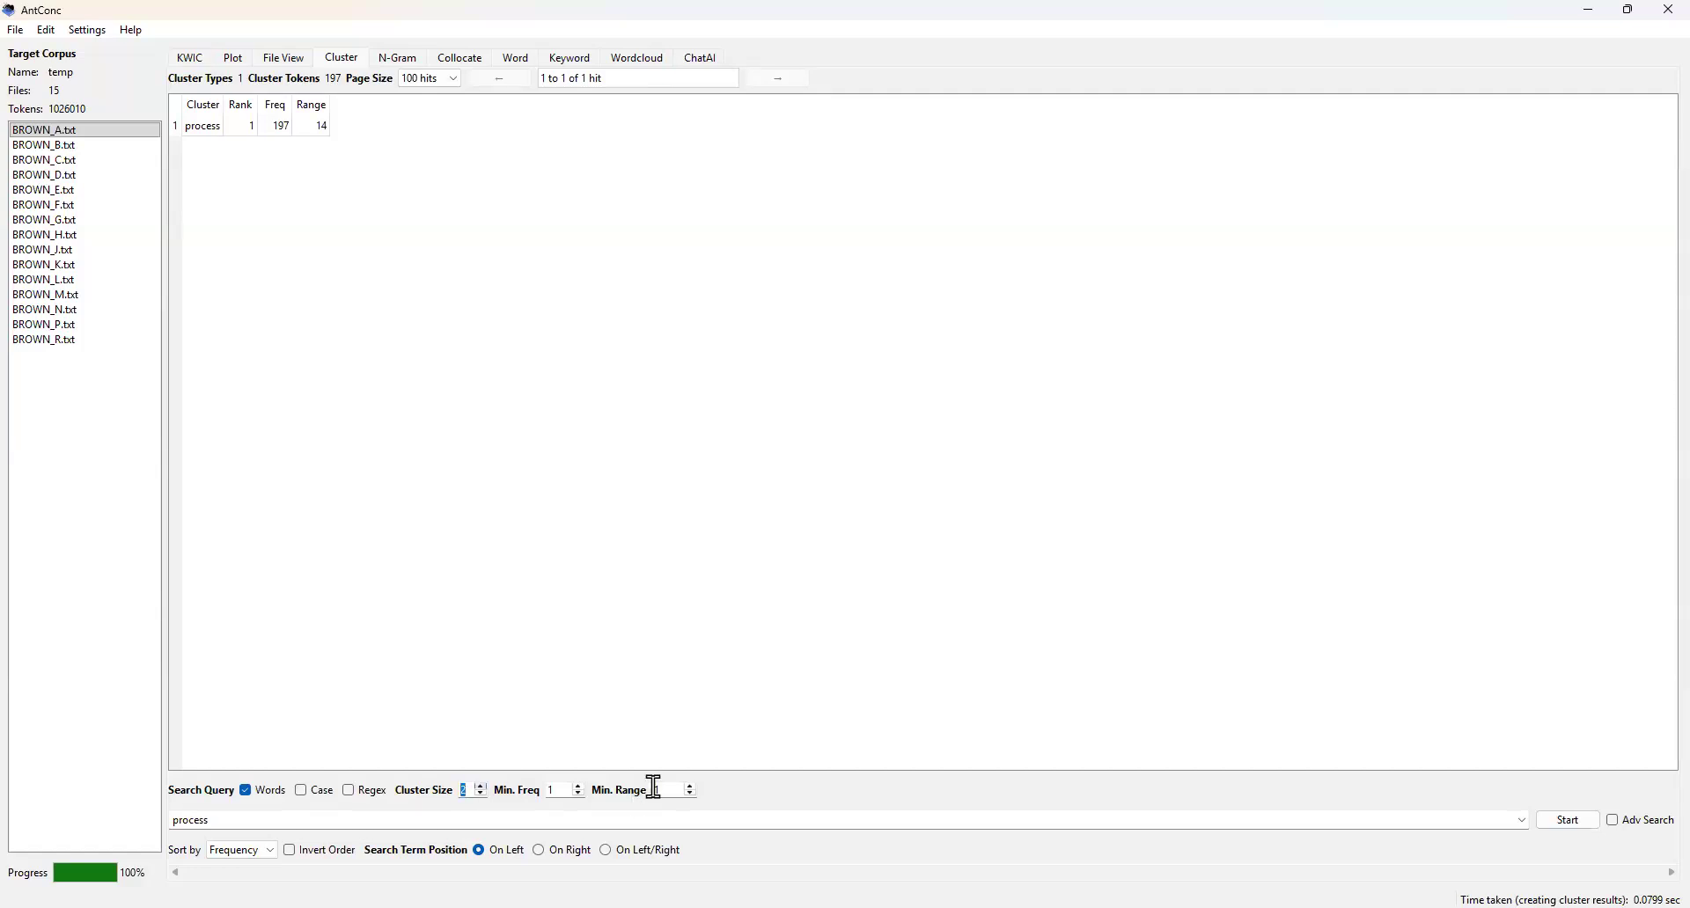
pyautogui.click(1574, 824)
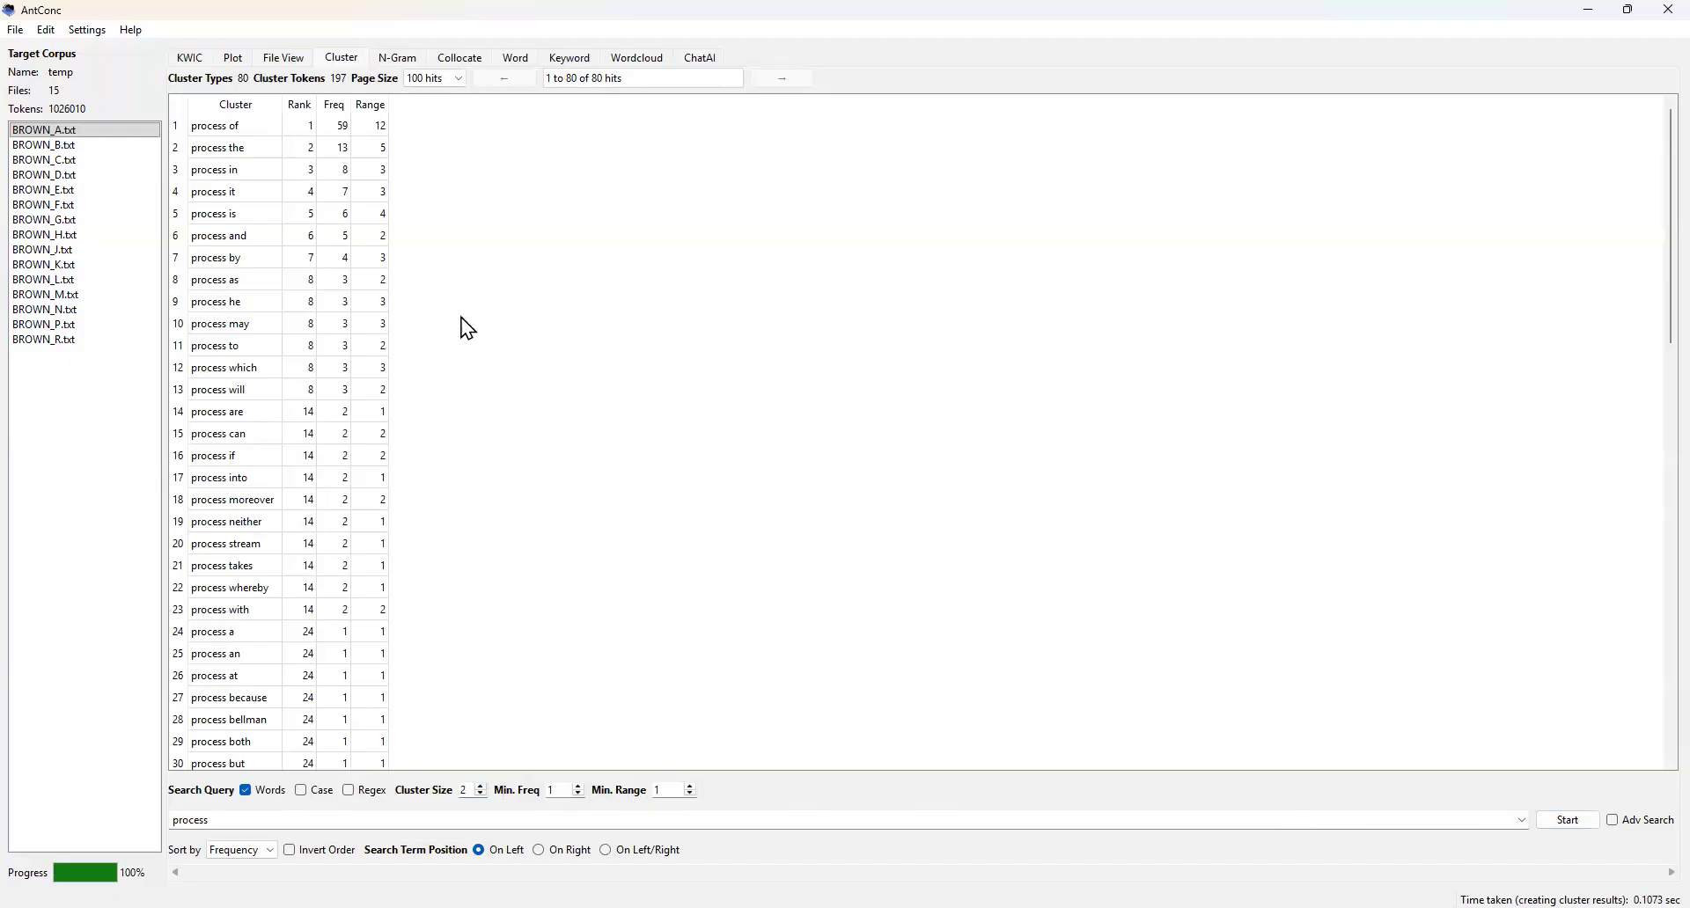
# - Generate all n-grams of size 2 in the N-Gram tool with an empty query and whole-word matching disabled
pyautogui.click(399, 62)
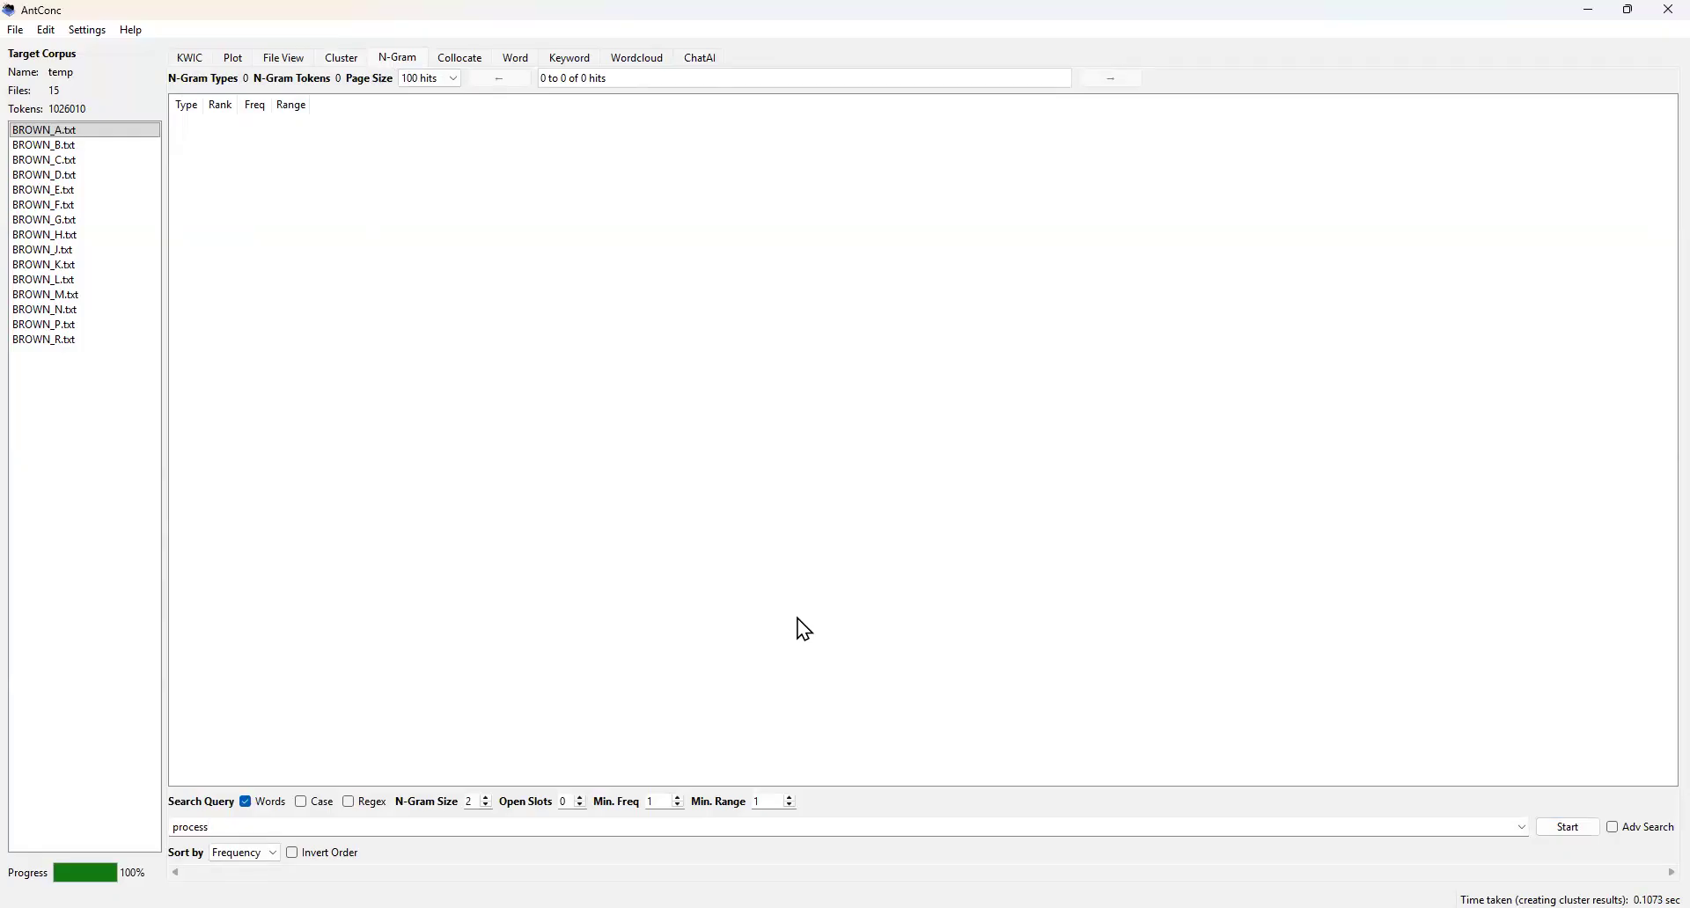
pyautogui.moveTo(223, 823); pyautogui.dragTo(159, 824)
pyautogui.press('BackSpace')
pyautogui.click(247, 802)
pyautogui.click(1565, 827)
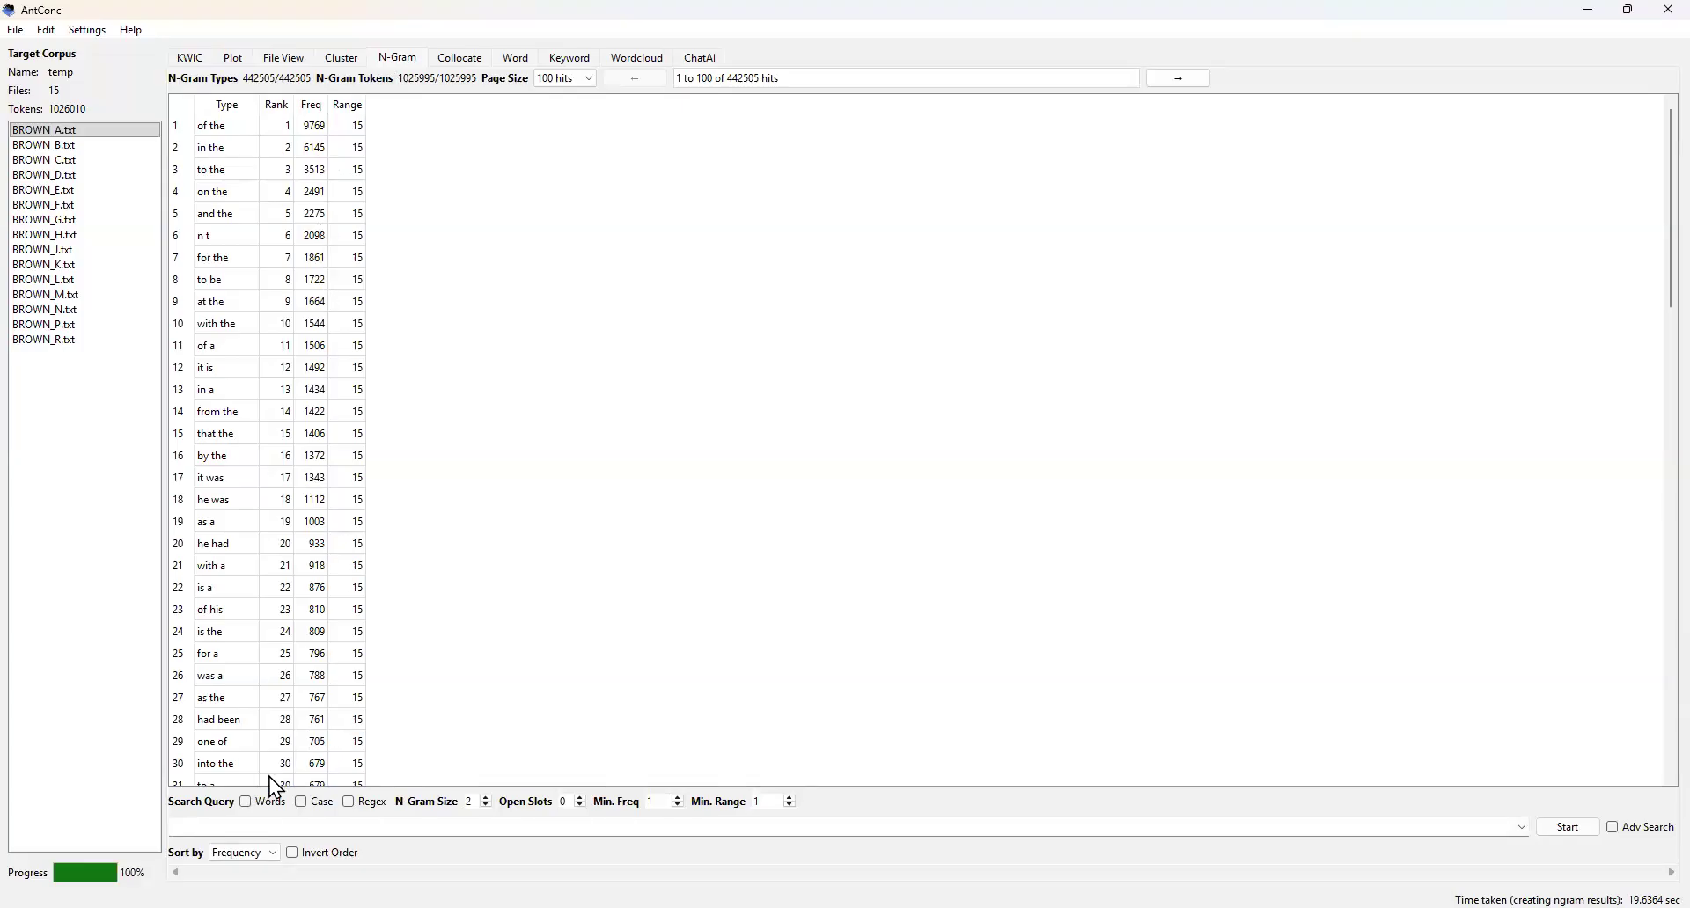
# - Set the n-gram size to 3 and regenerate the list with an empty query and whole-word matching off
pyautogui.click(246, 803)
pyautogui.click(289, 822)
pyautogui.click(246, 802)
pyautogui.click(1576, 830)
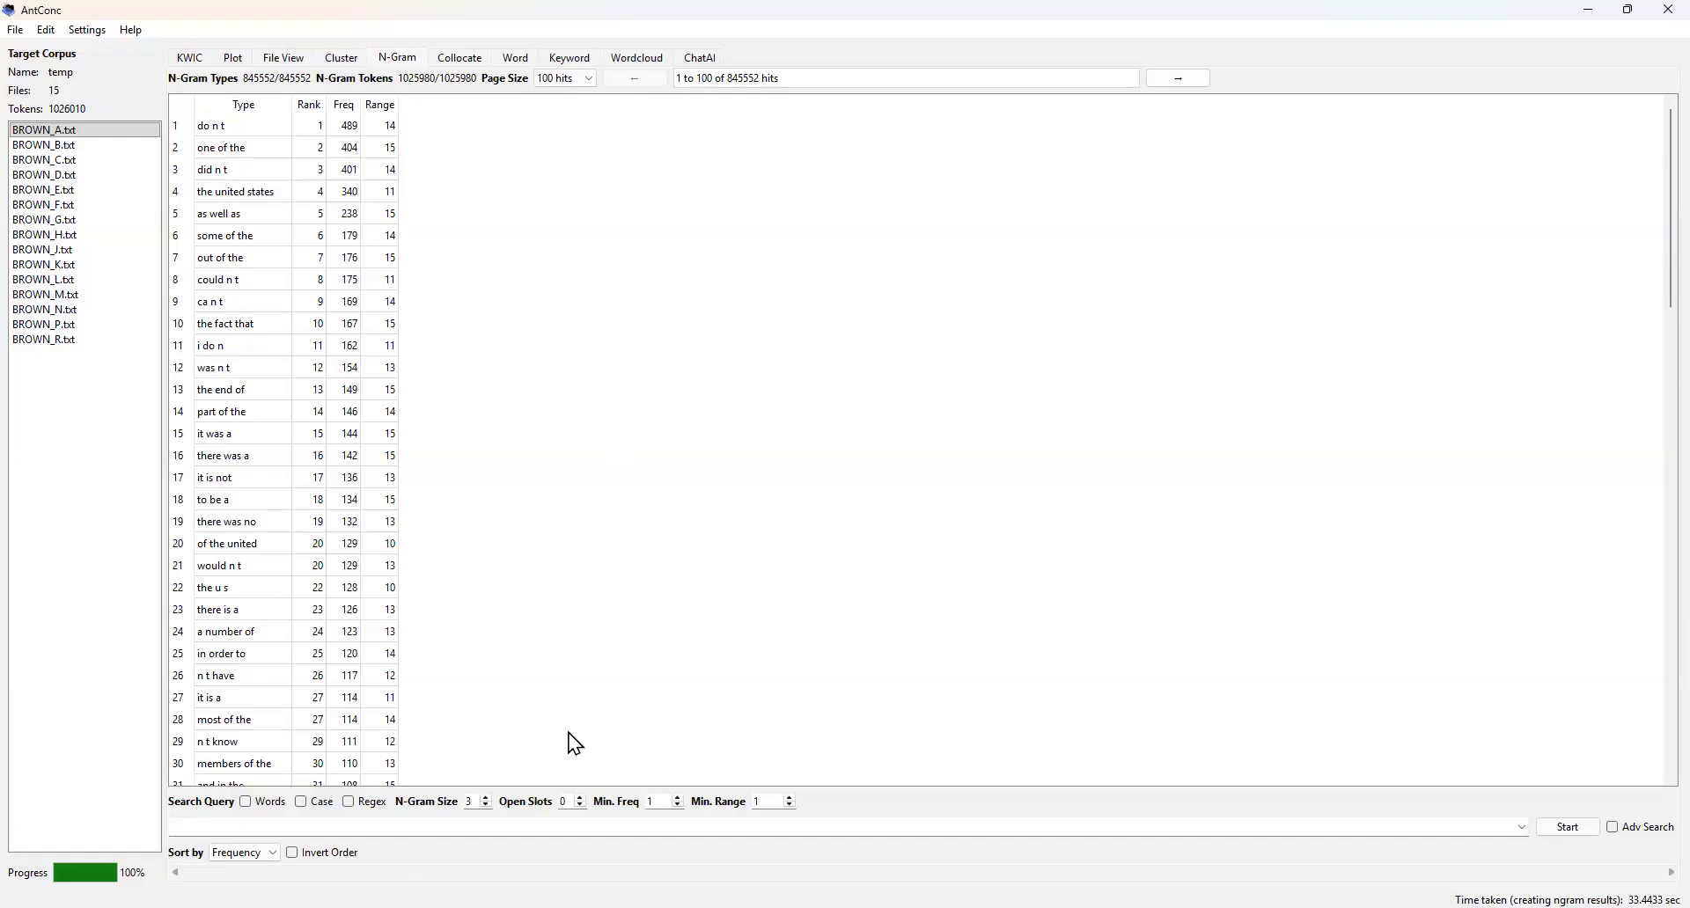
# - Generate the full word list in the Word tool with an empty query, sorted by frequency
pyautogui.click(517, 58)
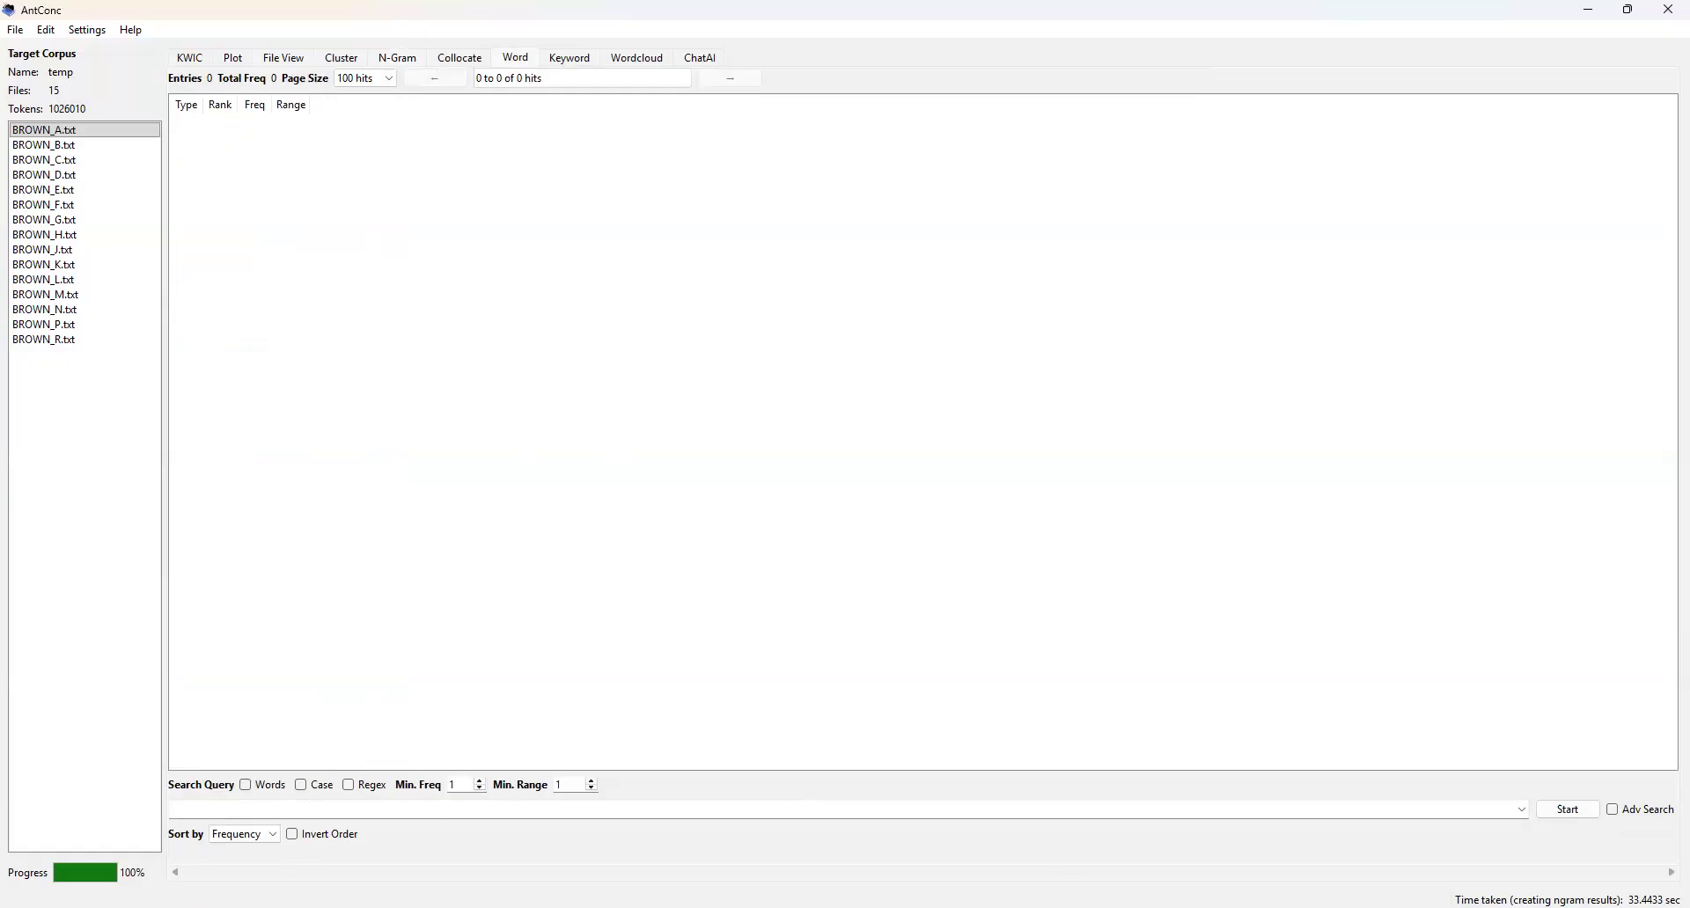
pyautogui.click(1566, 811)
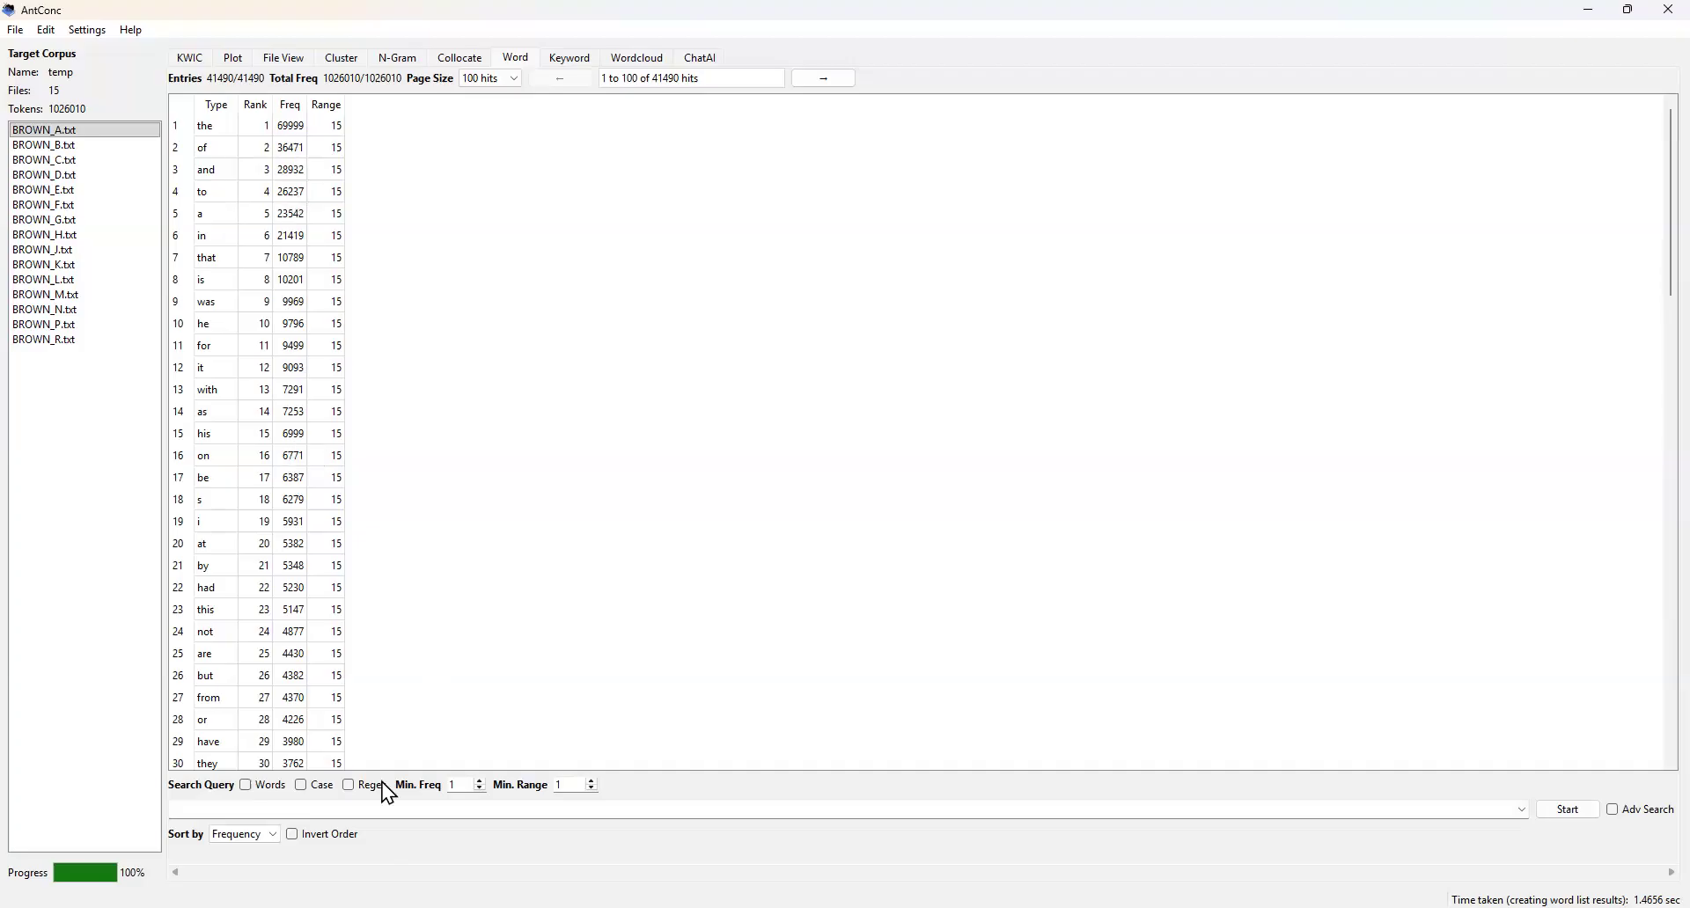
# - Filter the word list by the query "process" with whole-word matching disabled
pyautogui.click(247, 785)
pyautogui.click(584, 807)
pyautogui.write('process')
pyautogui.click(246, 786)
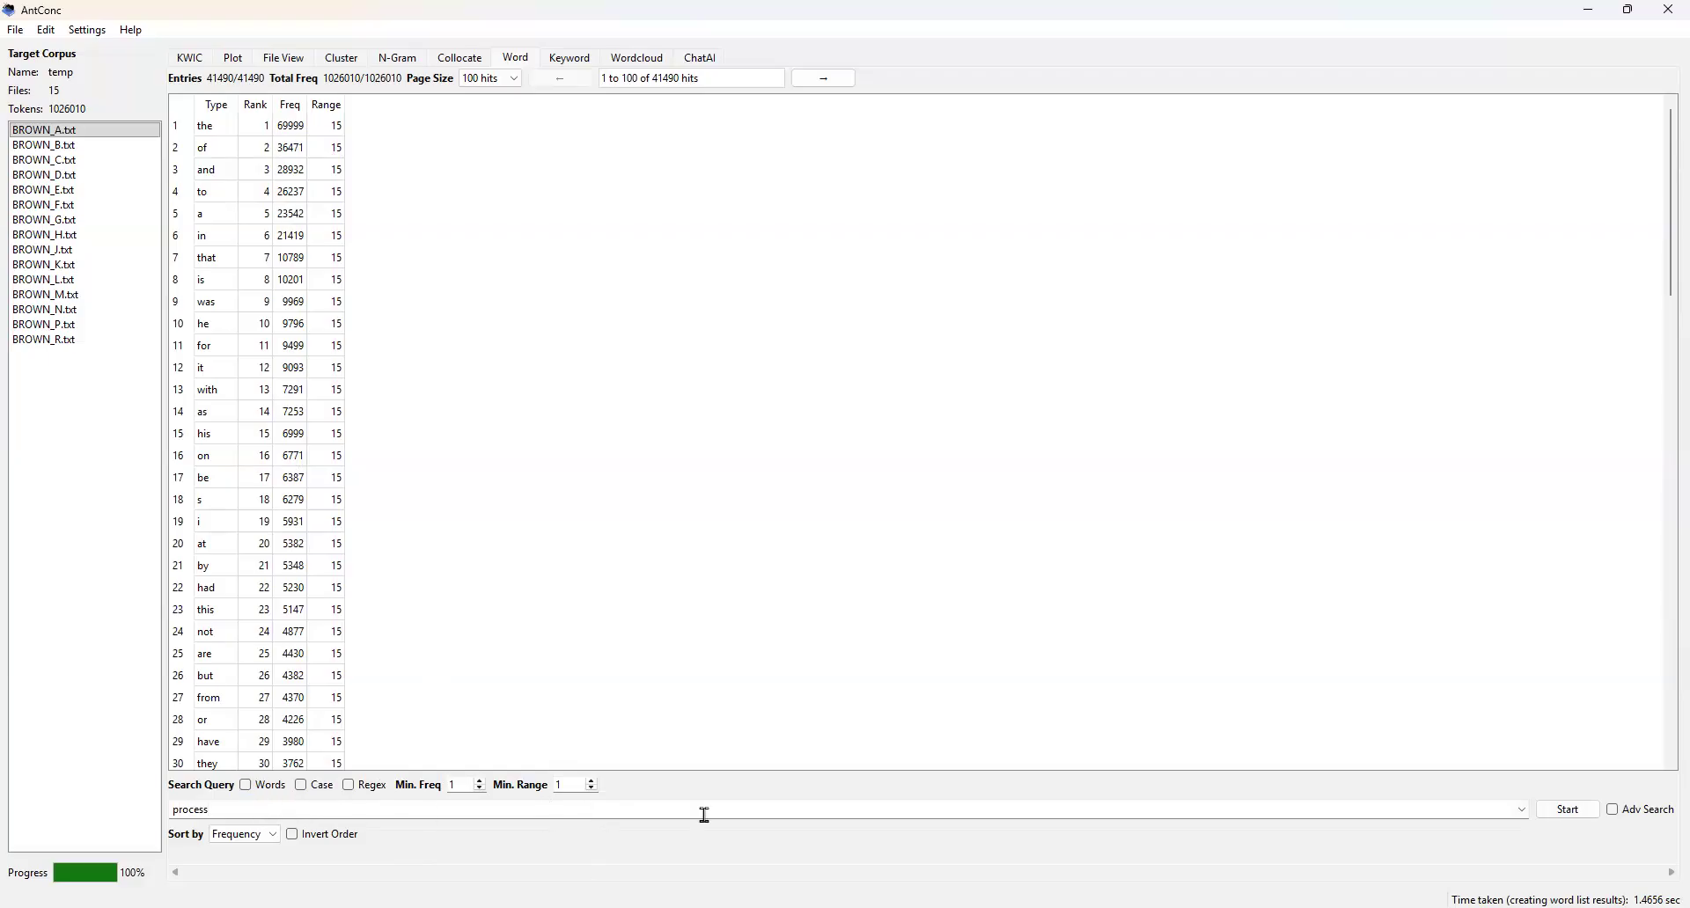
pyautogui.click(1548, 813)
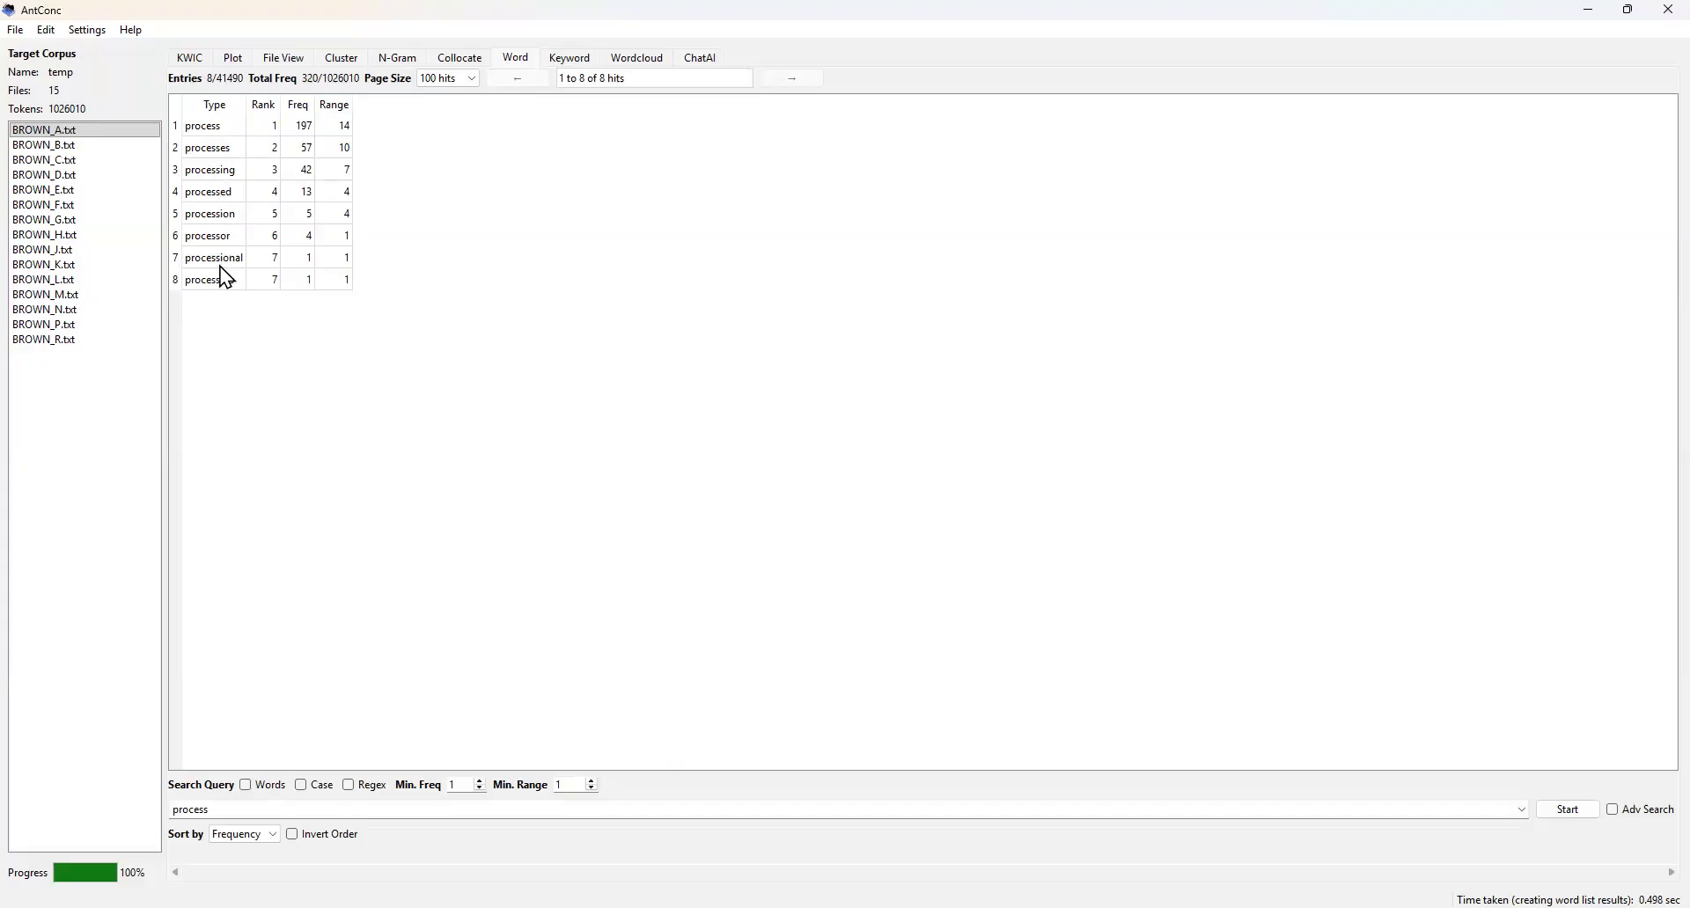
# - Restrict the "process" word list search to whole words, then clear the query
pyautogui.click(246, 784)
pyautogui.click(1572, 810)
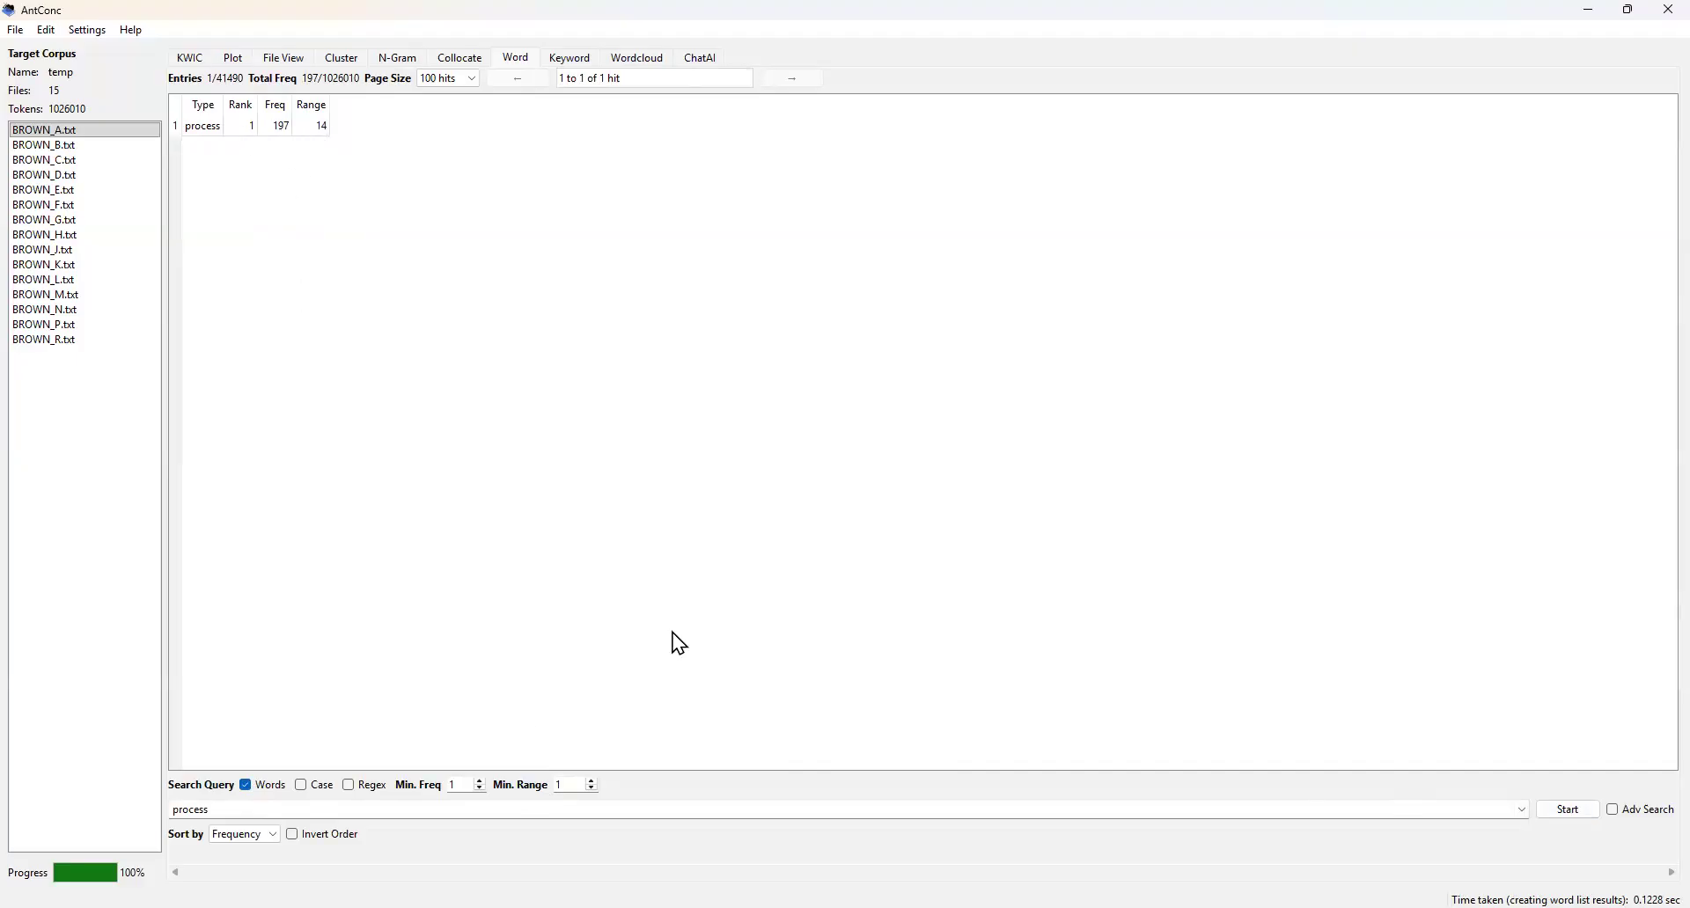
pyautogui.moveTo(222, 810); pyautogui.dragTo(155, 810)
# - For the Keyword tool, load AmE06.db from the corpus library as the reference corpus, keeping temp.db as the target
pyautogui.click(564, 58)
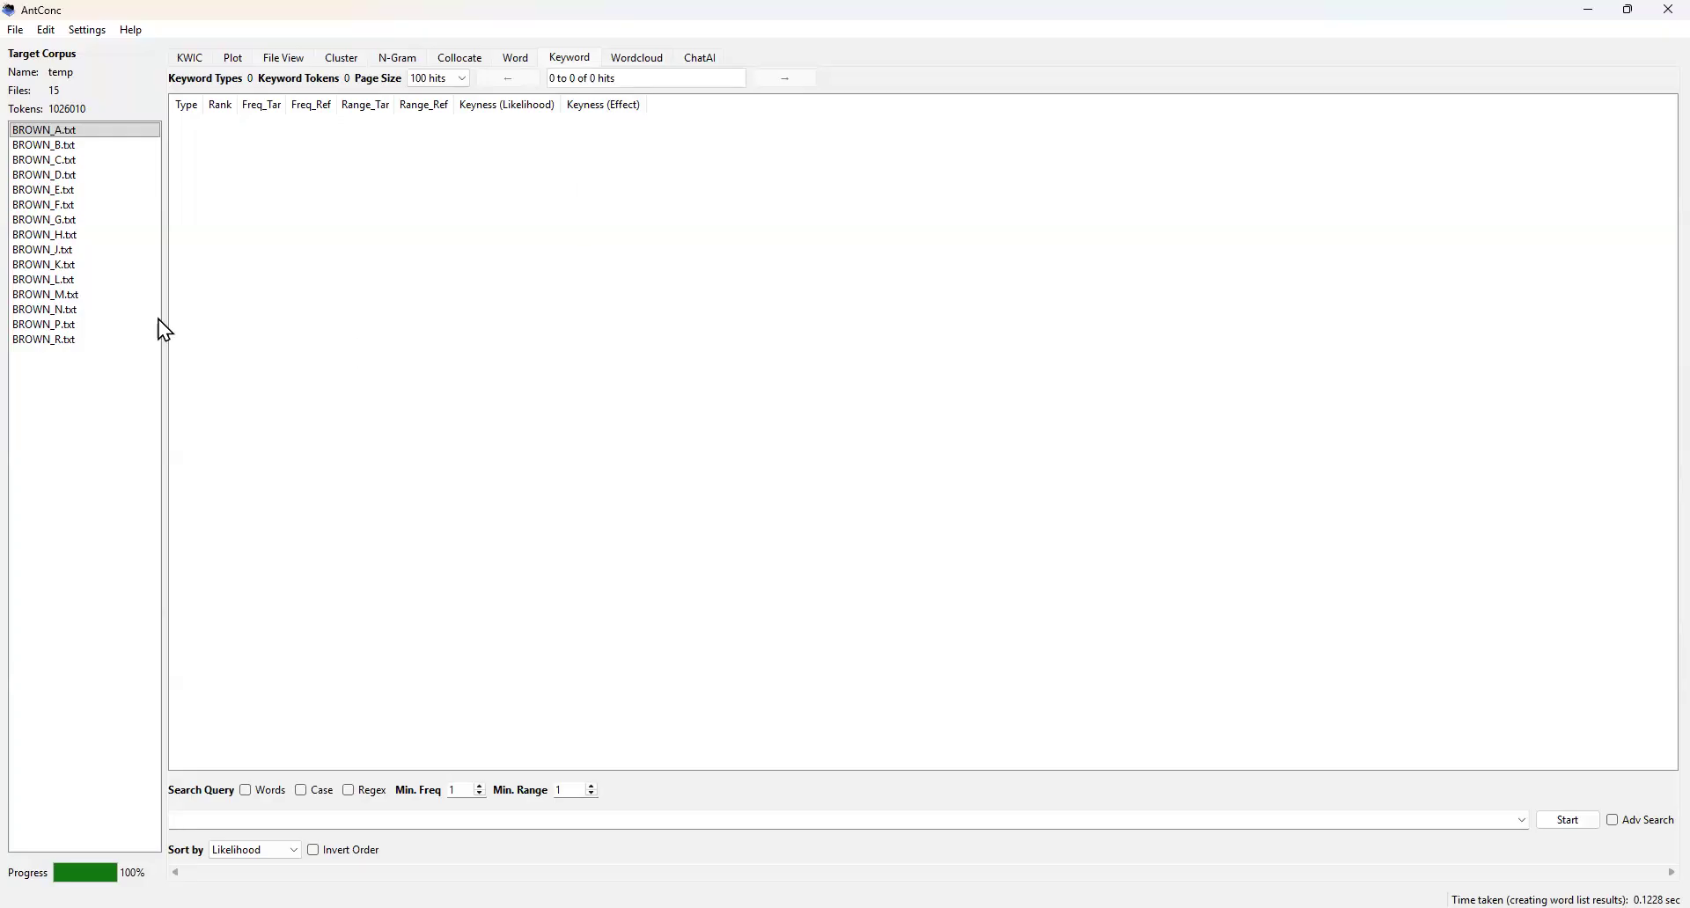
pyautogui.click(15, 31)
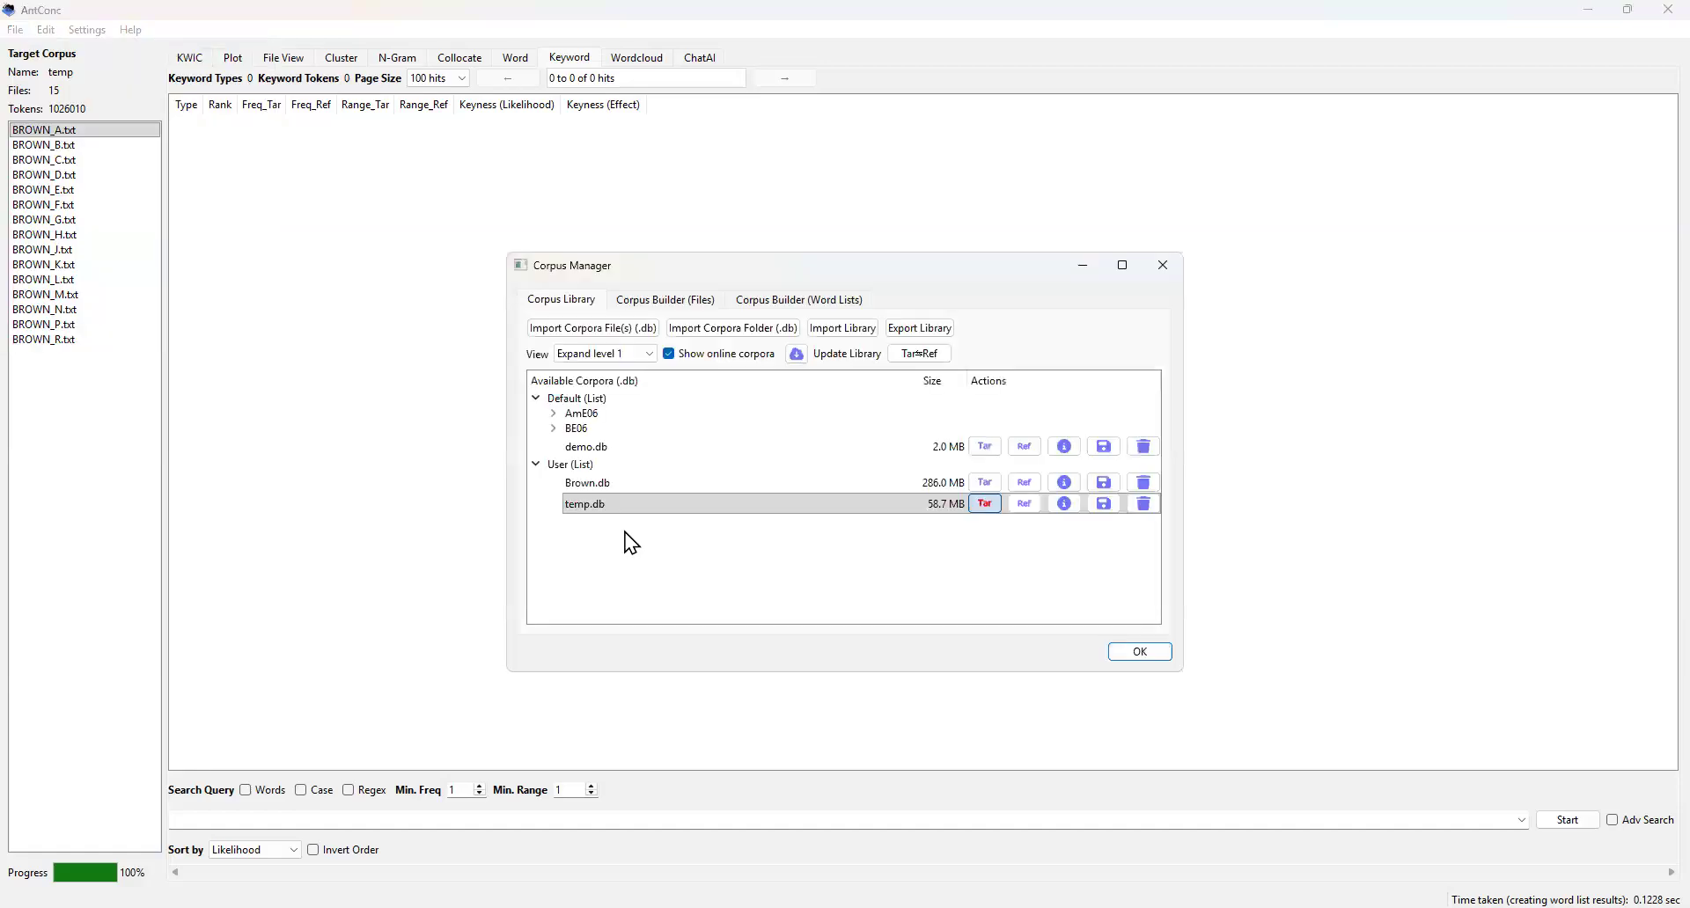
pyautogui.click(552, 413)
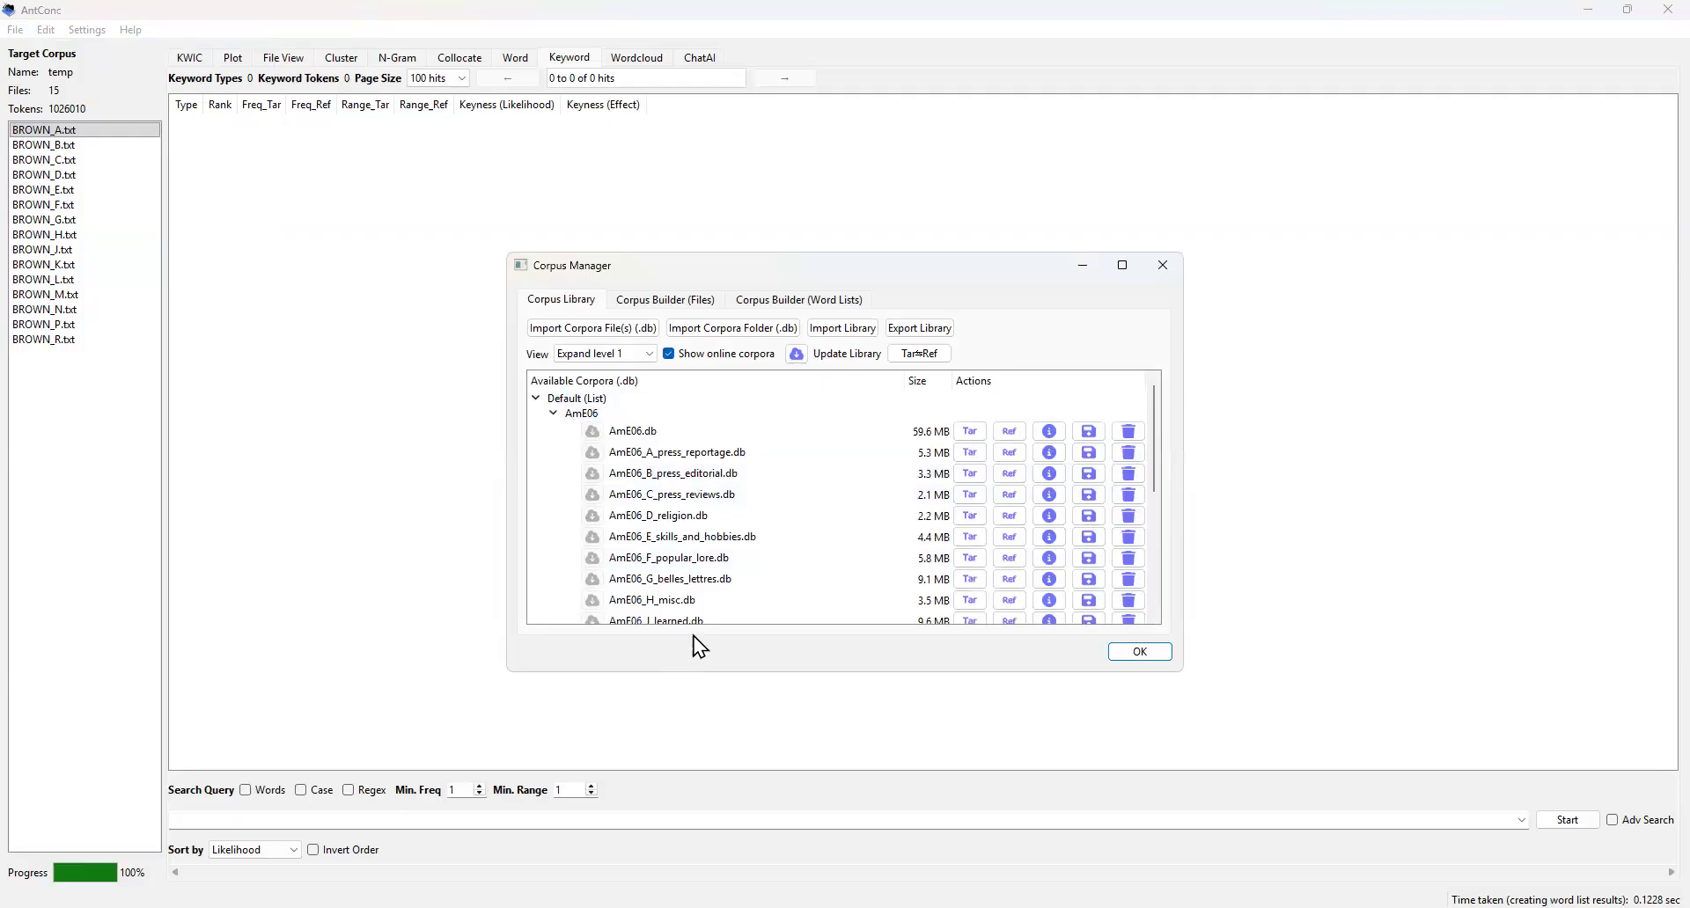
pyautogui.click(649, 435)
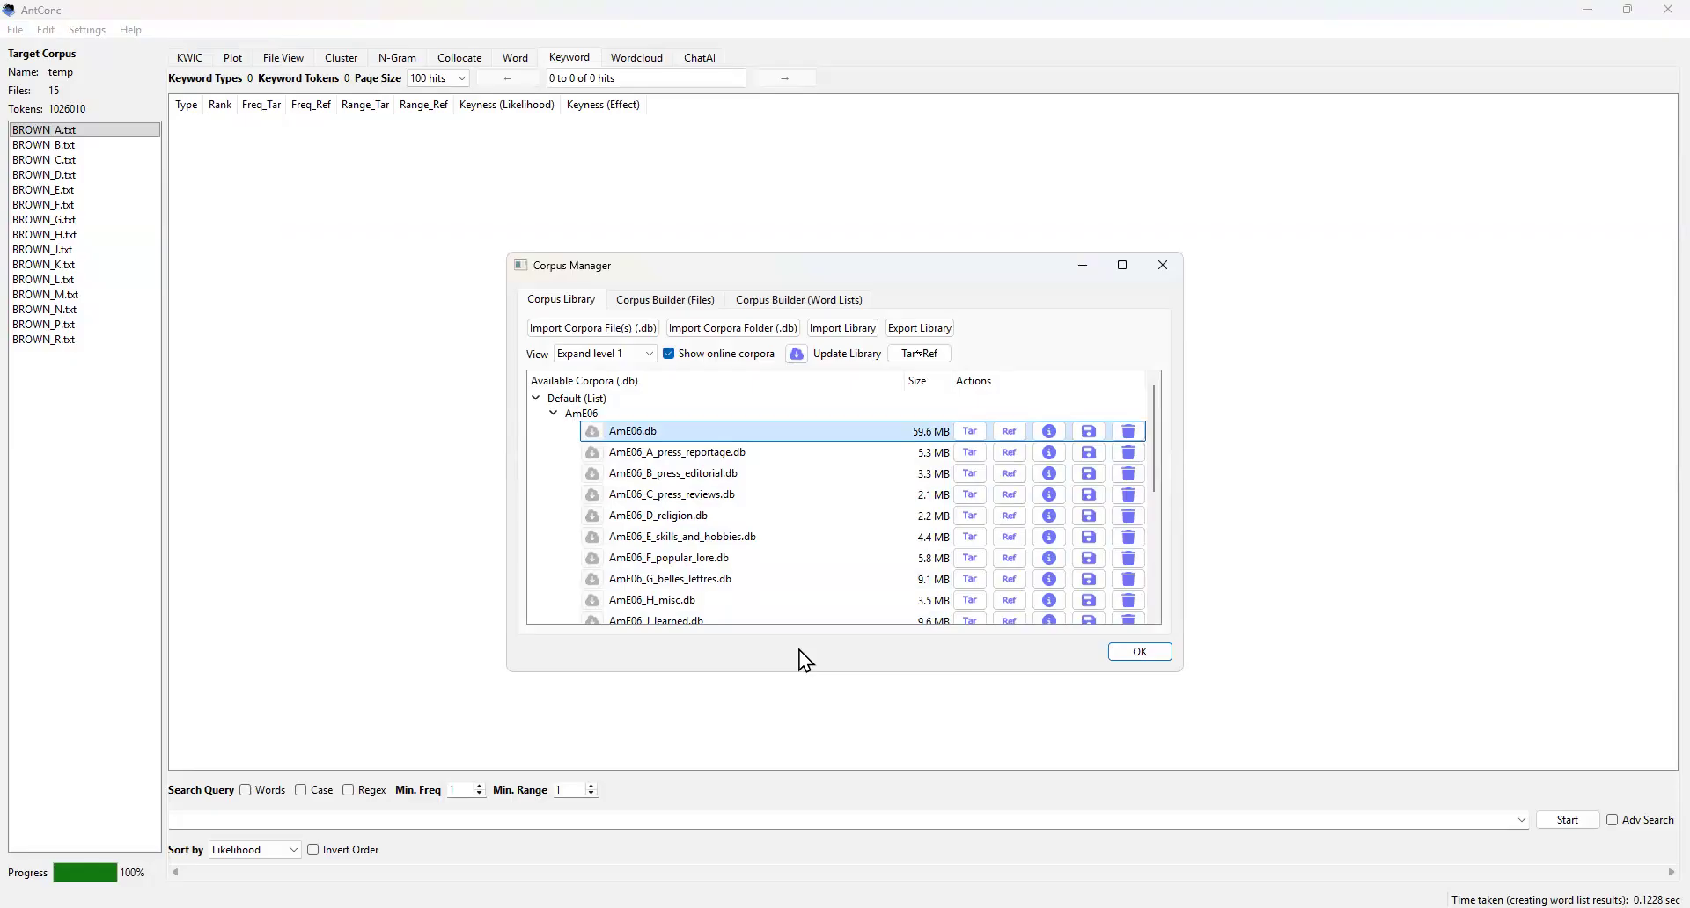
pyautogui.click(1012, 431)
pyautogui.moveTo(1153, 494); pyautogui.dragTo(1160, 607)
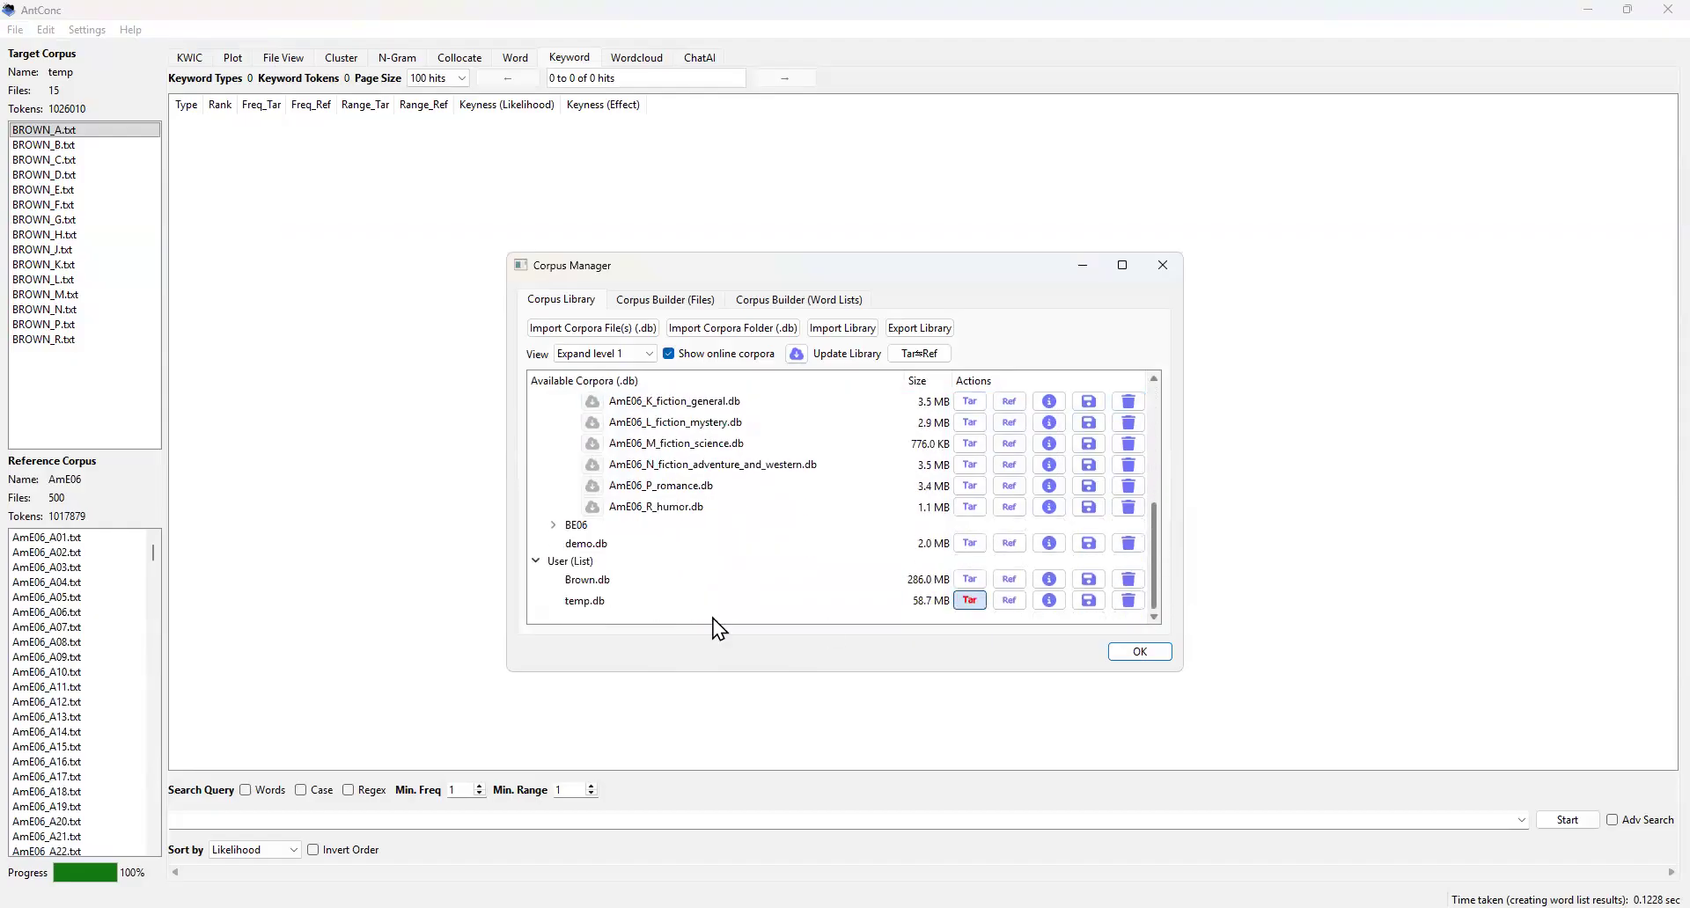
pyautogui.click(617, 604)
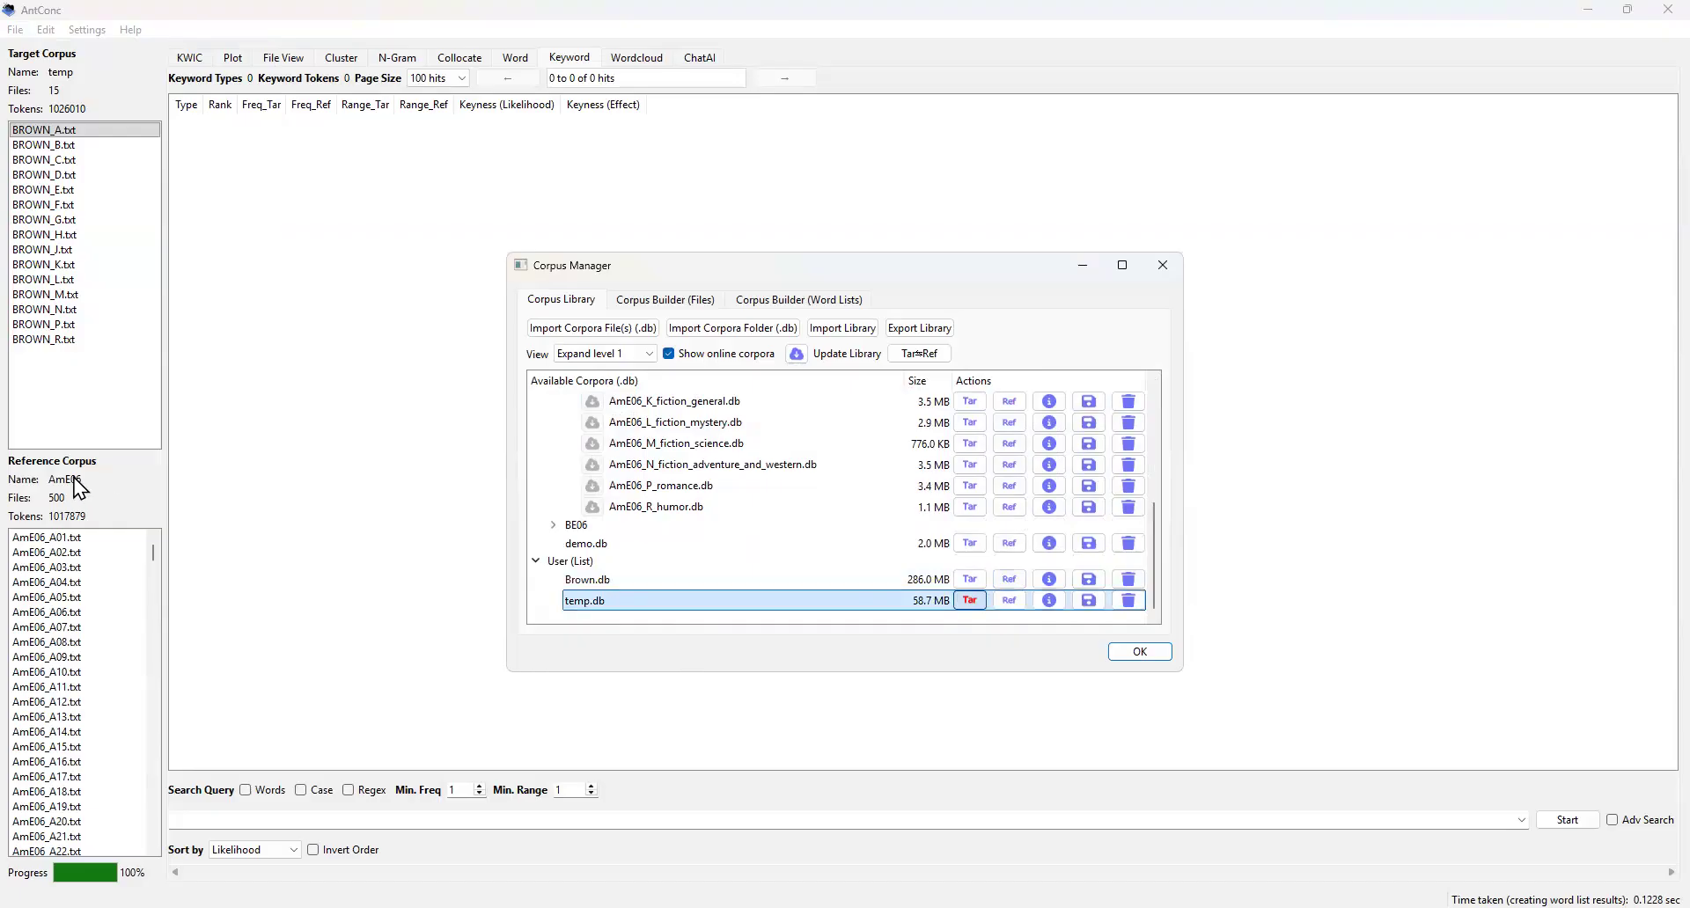
pyautogui.click(1138, 652)
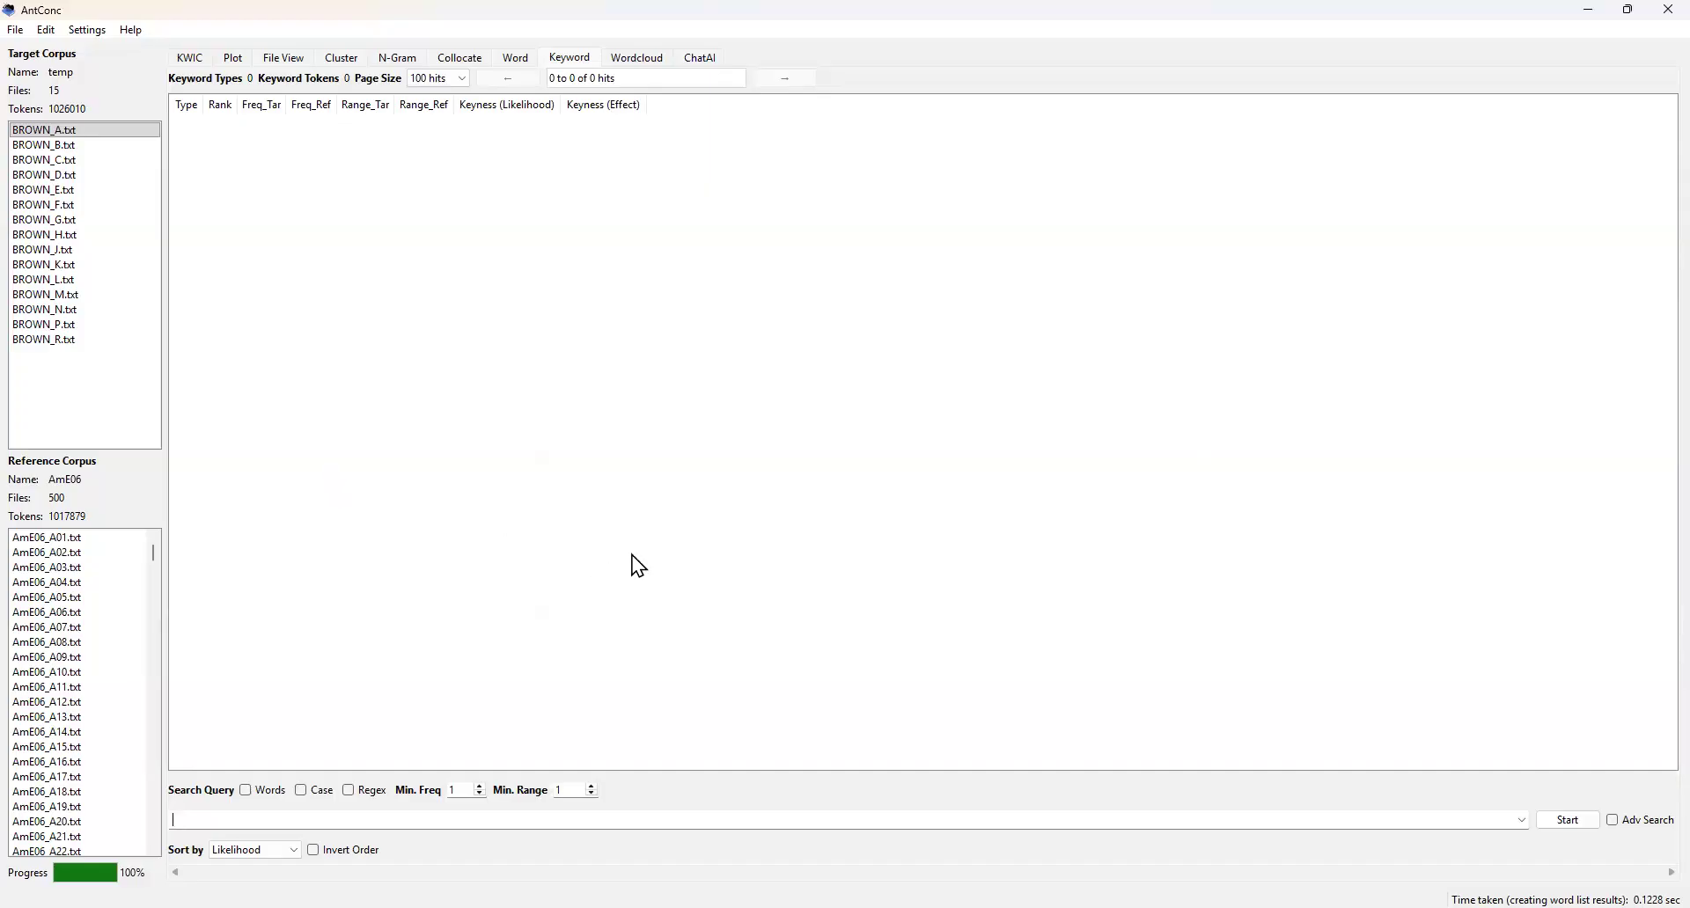
# - Generate the keyword list with an empty query, sorted by likelihood, and look through the top-ranked words
pyautogui.click(1560, 819)
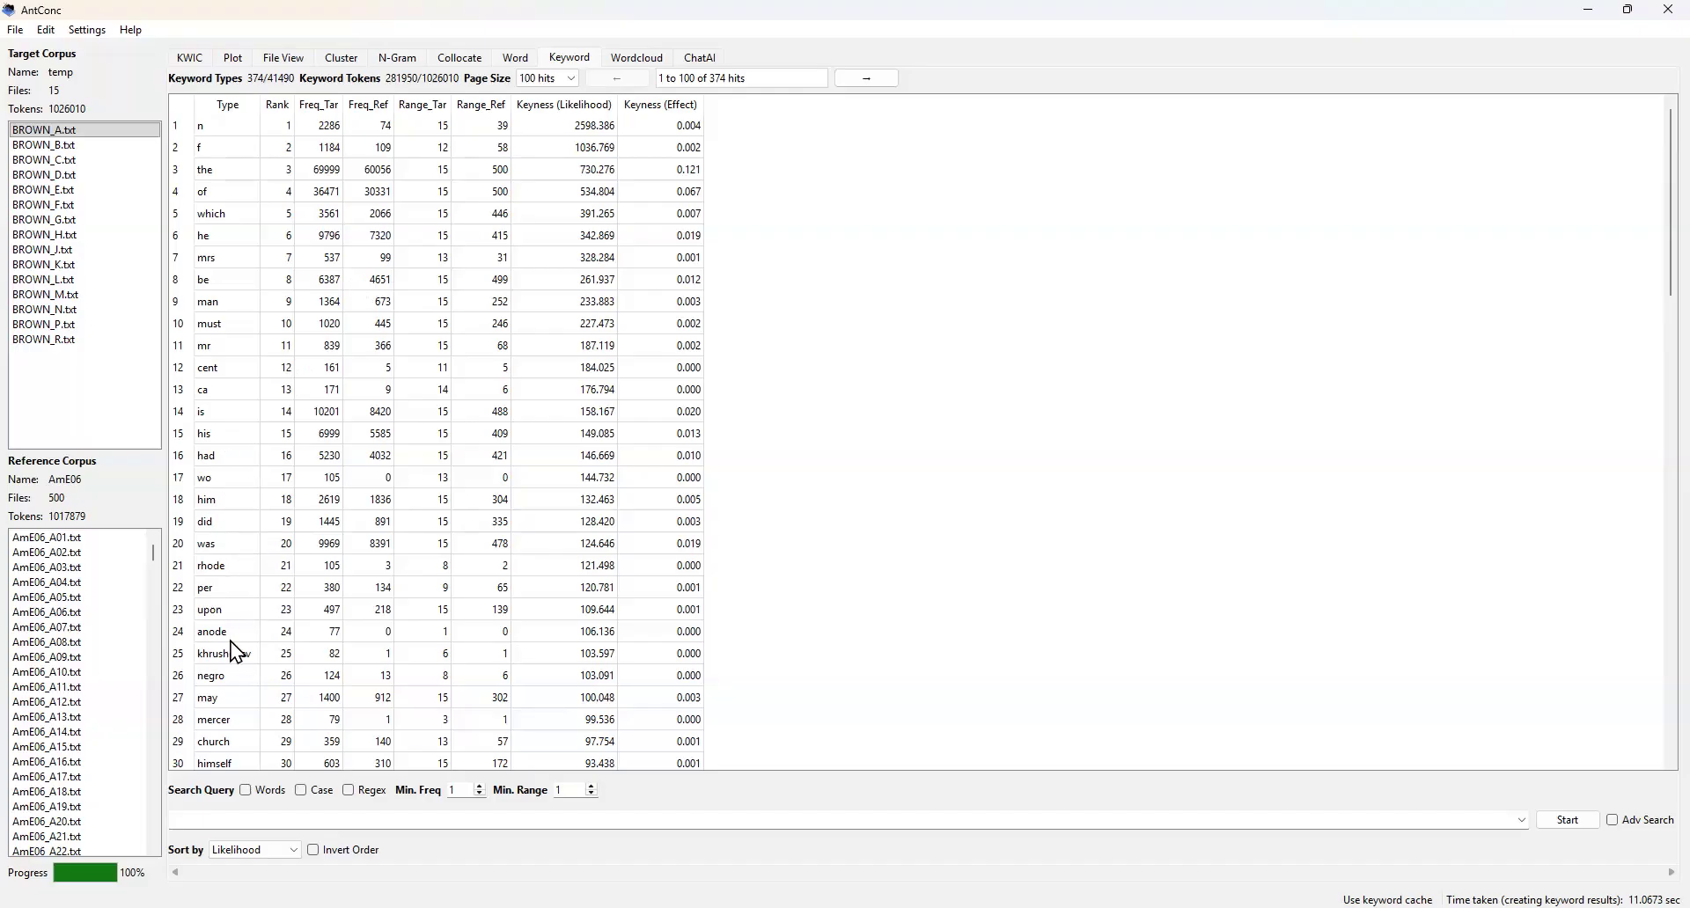
pyautogui.scroll(-5, 253, 615)
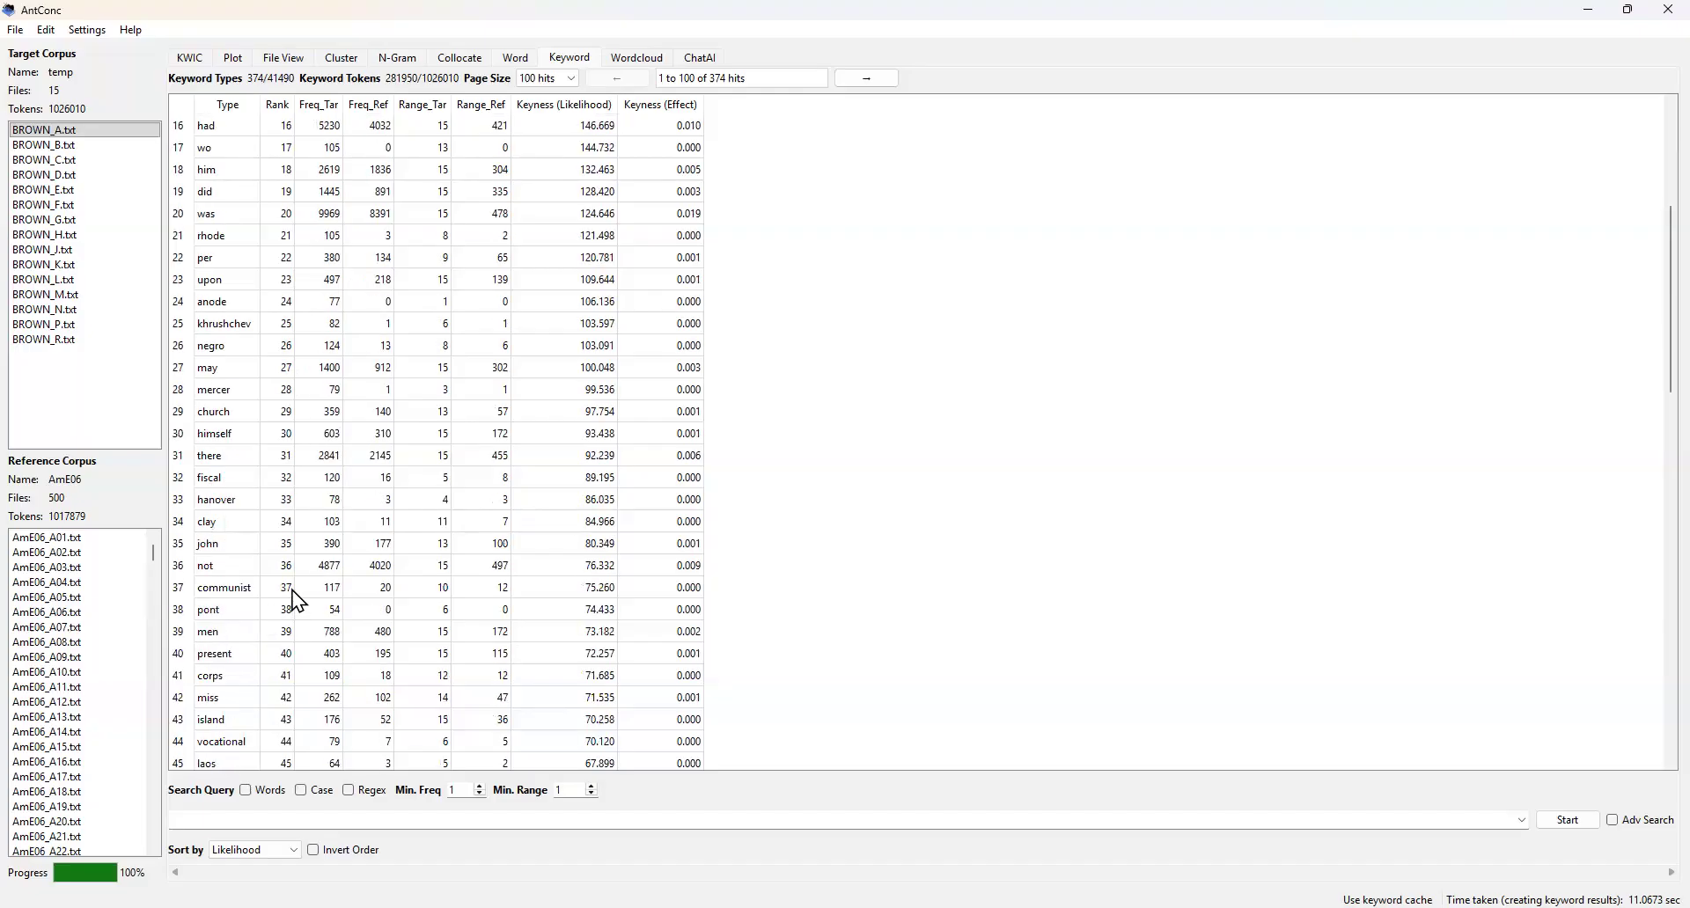
pyautogui.scroll(5, 292, 590)
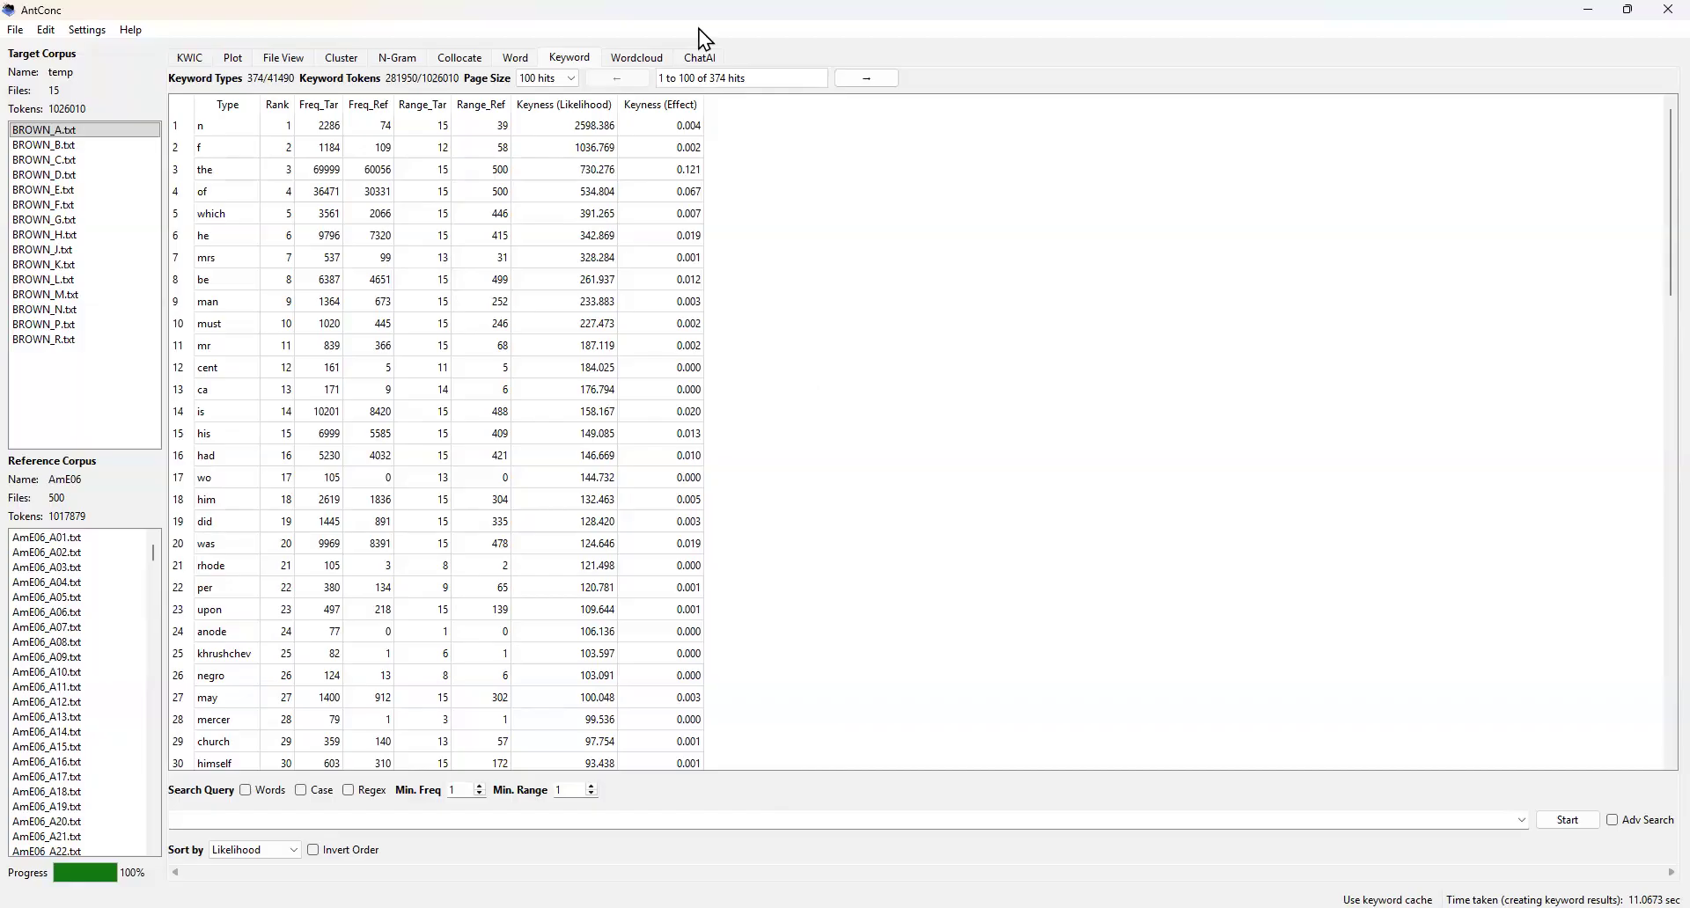
# - Generate a word cloud from the sample Scratchpad text, with Word as output label and Freq as output value
pyautogui.click(635, 58)
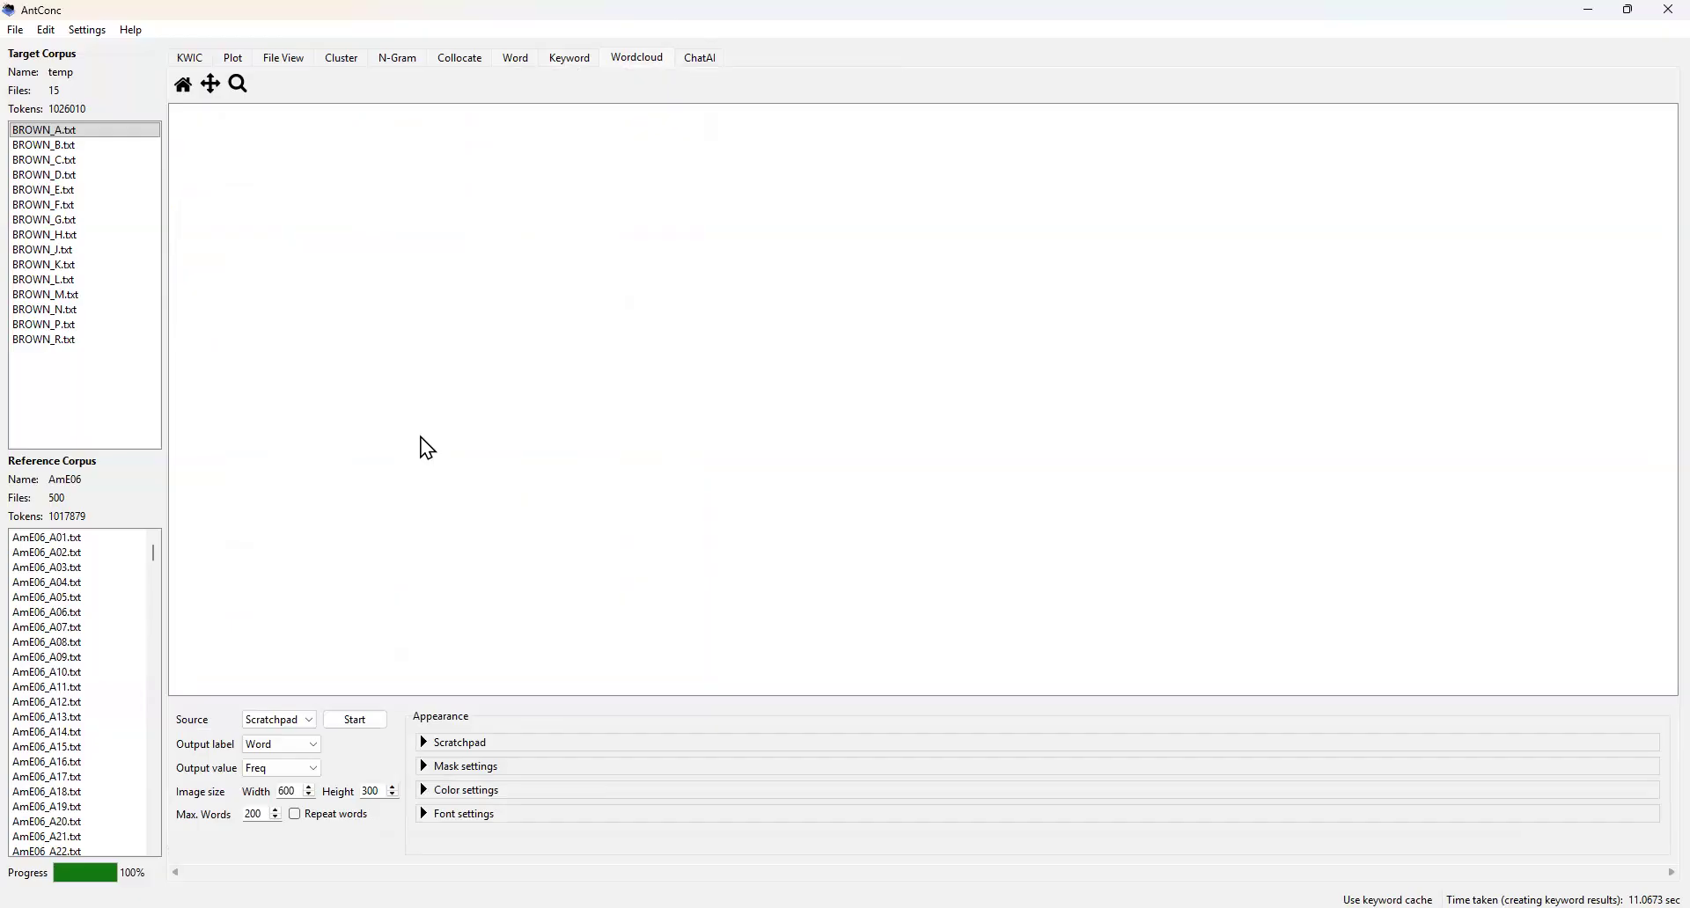
pyautogui.click(292, 720)
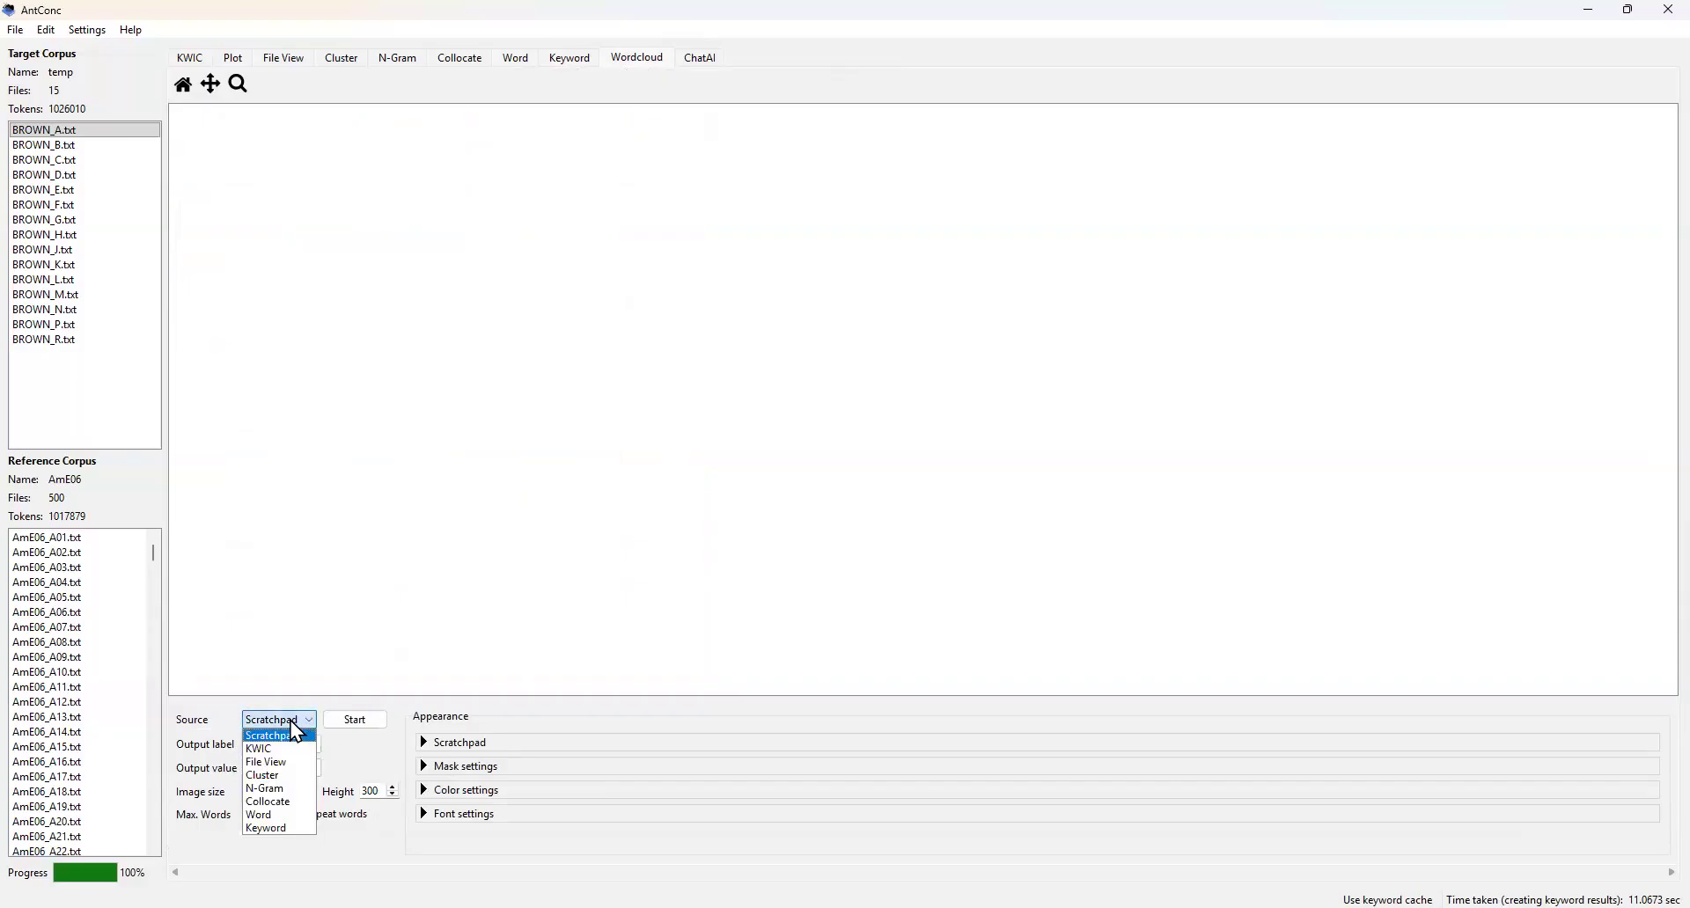
pyautogui.click(298, 734)
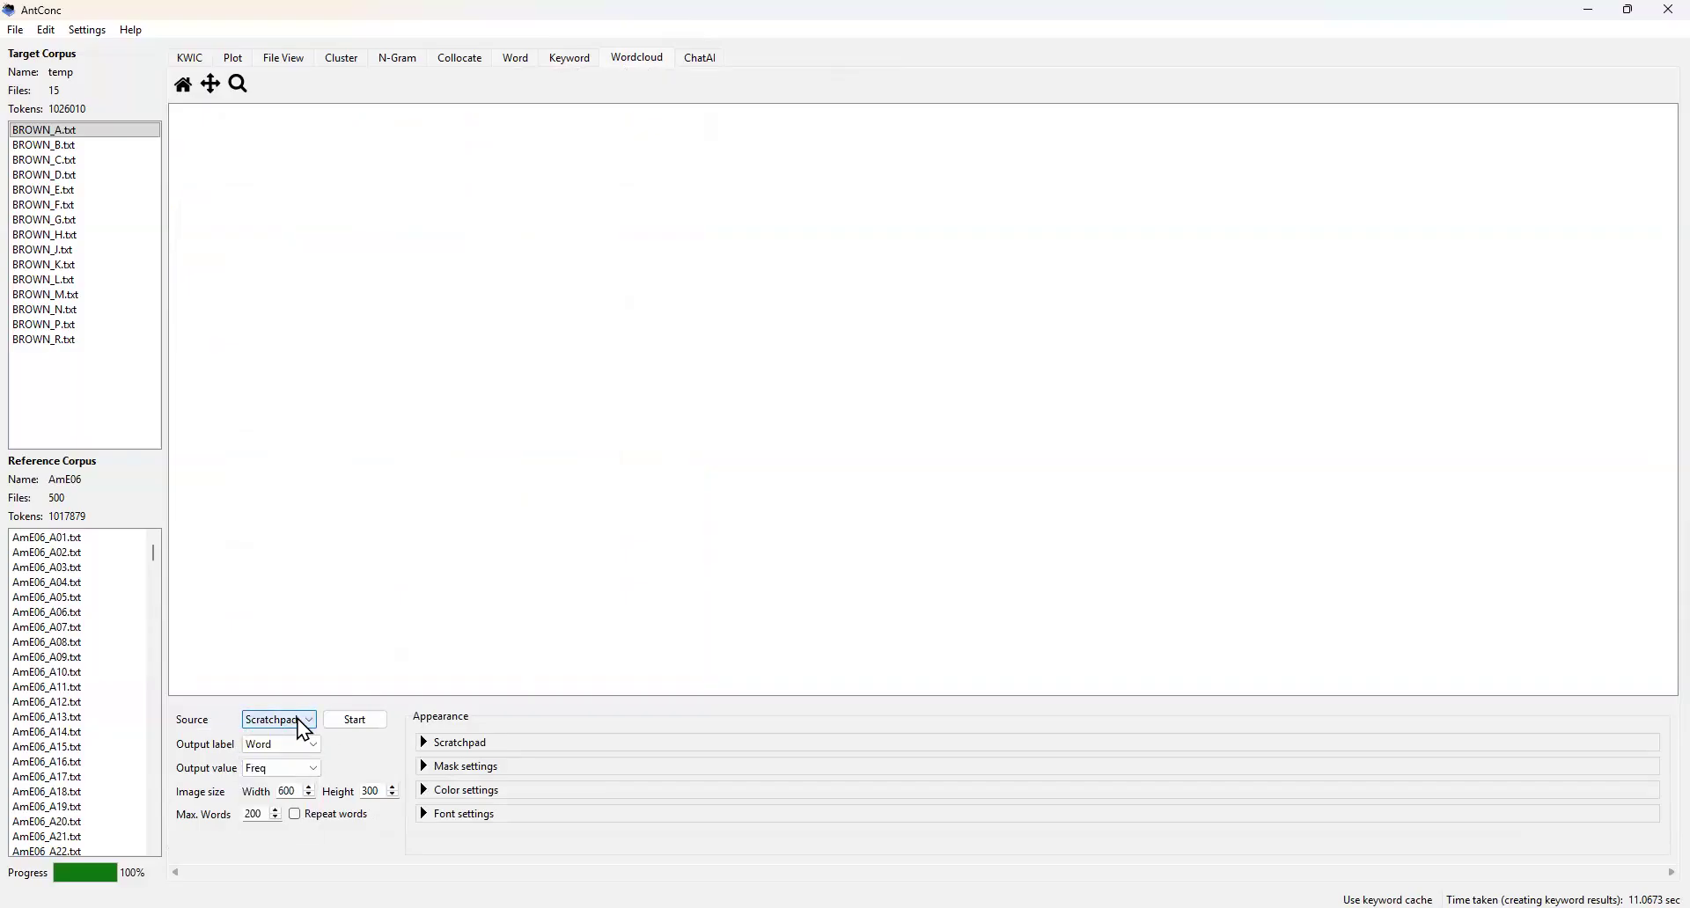
pyautogui.click(451, 741)
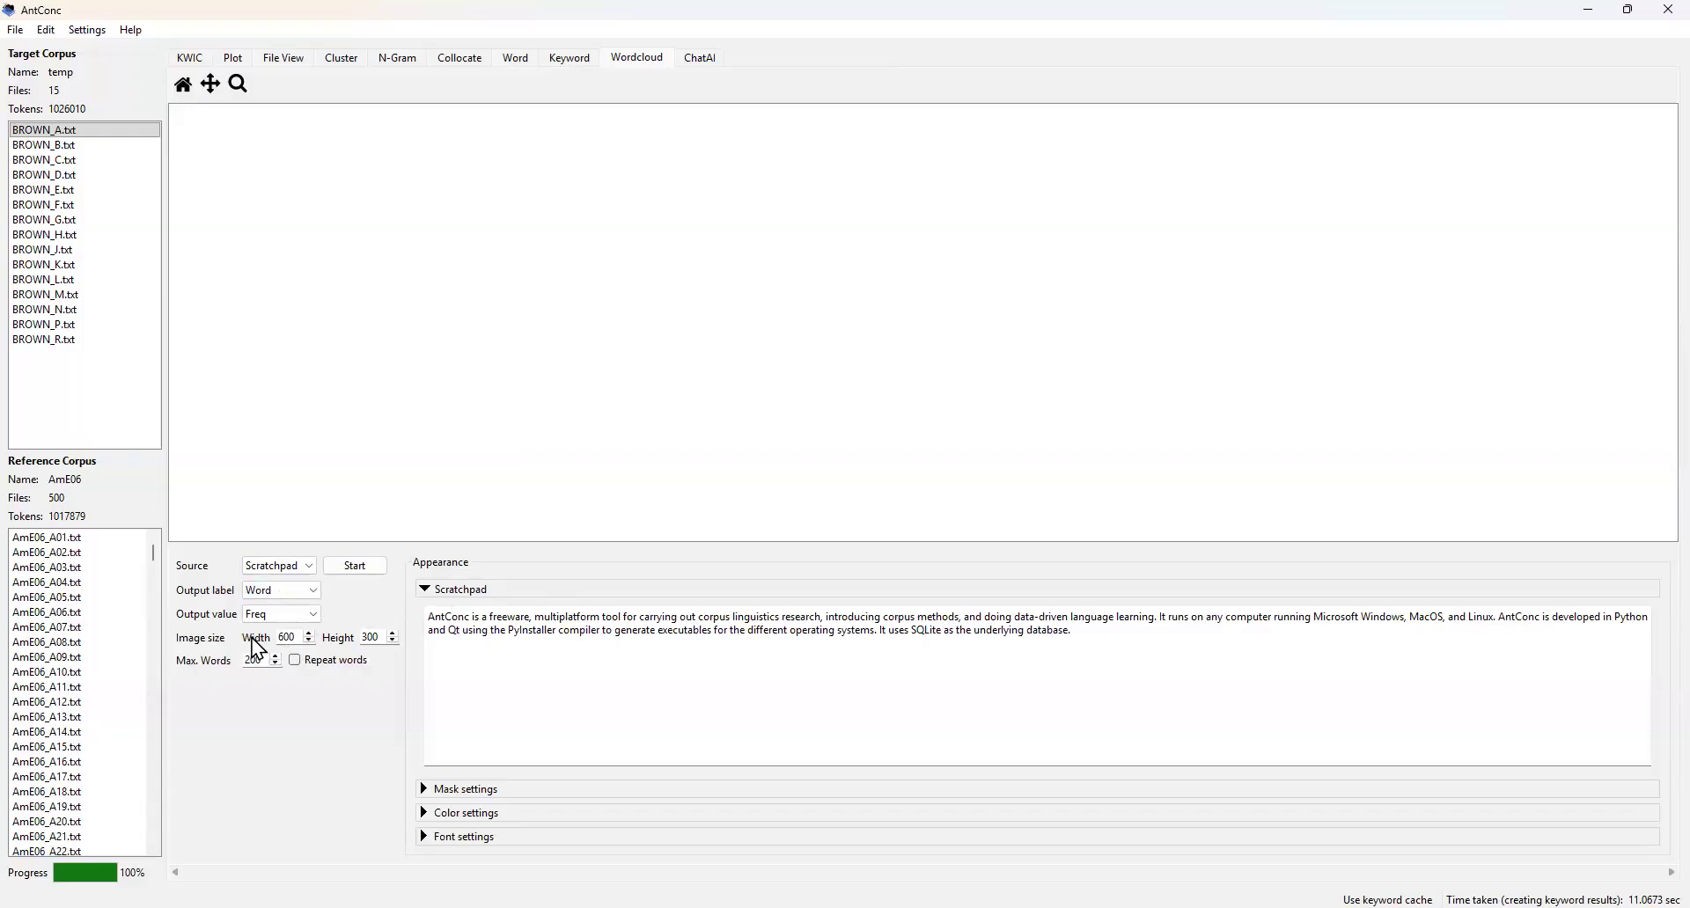
pyautogui.click(359, 568)
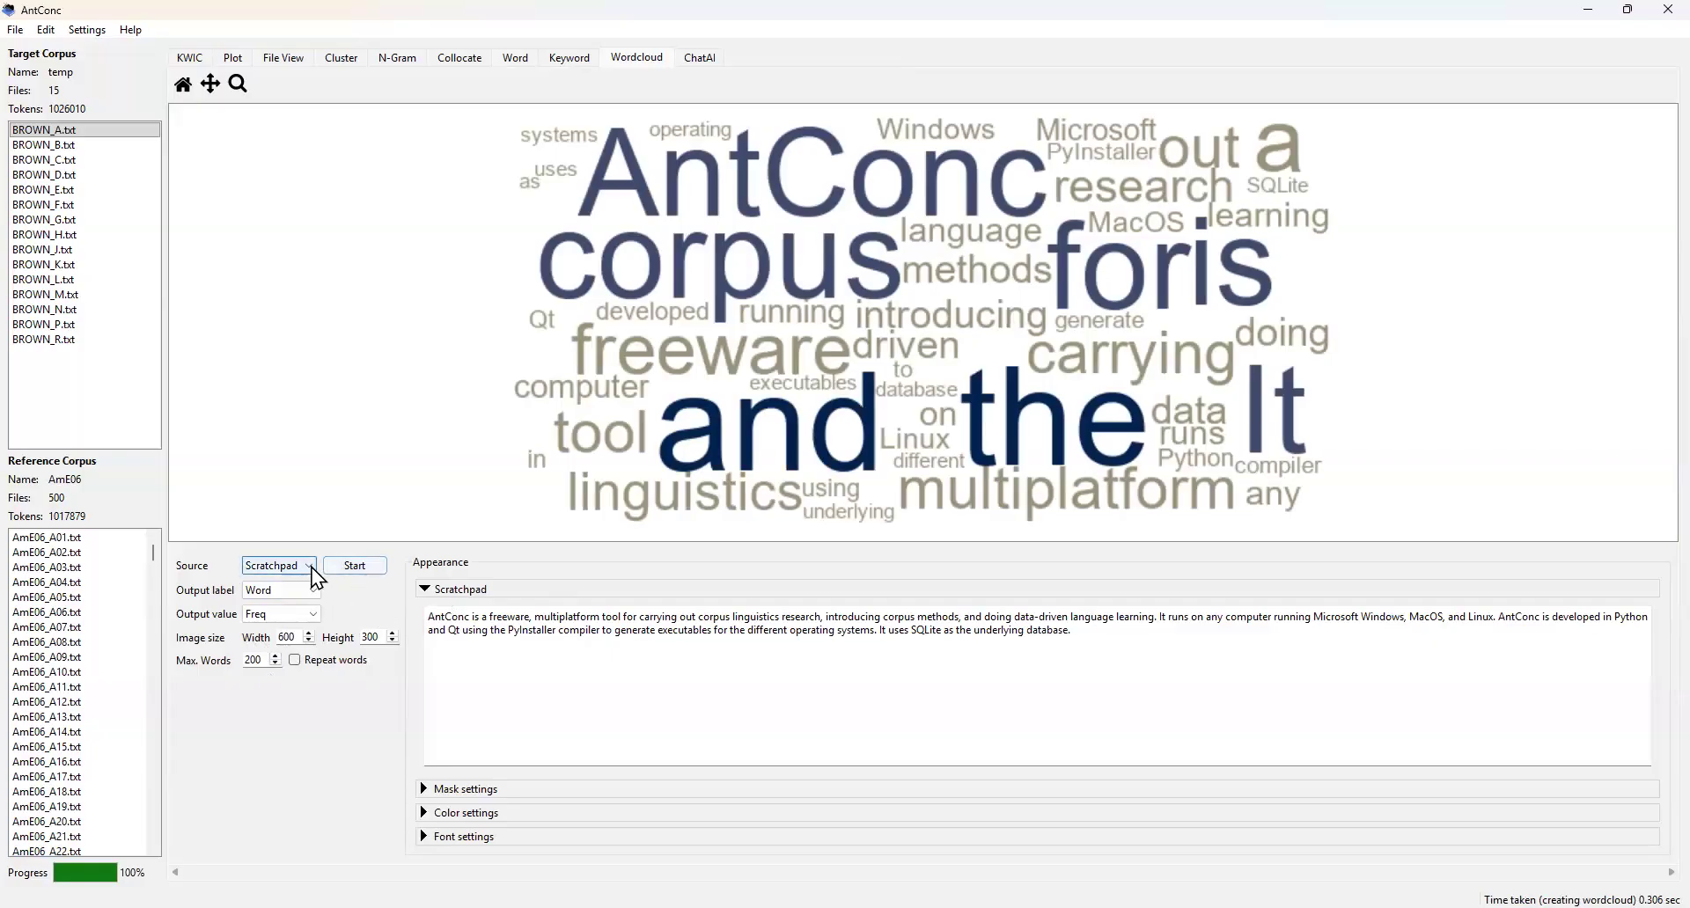
pyautogui.click(287, 567)
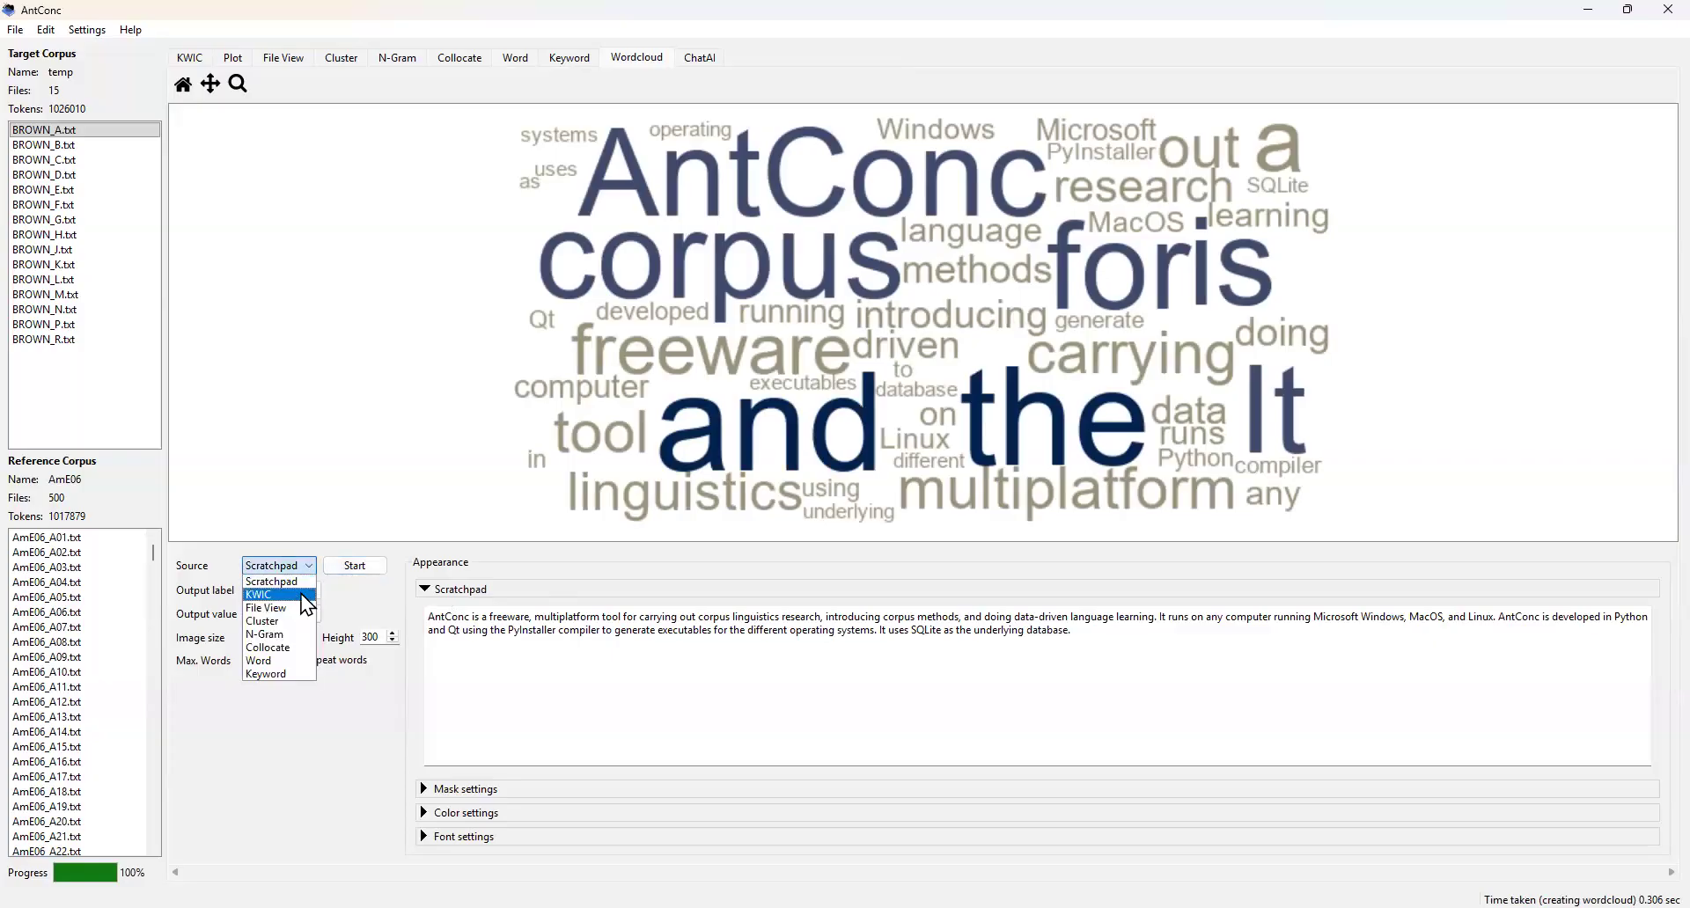
pyautogui.click(291, 594)
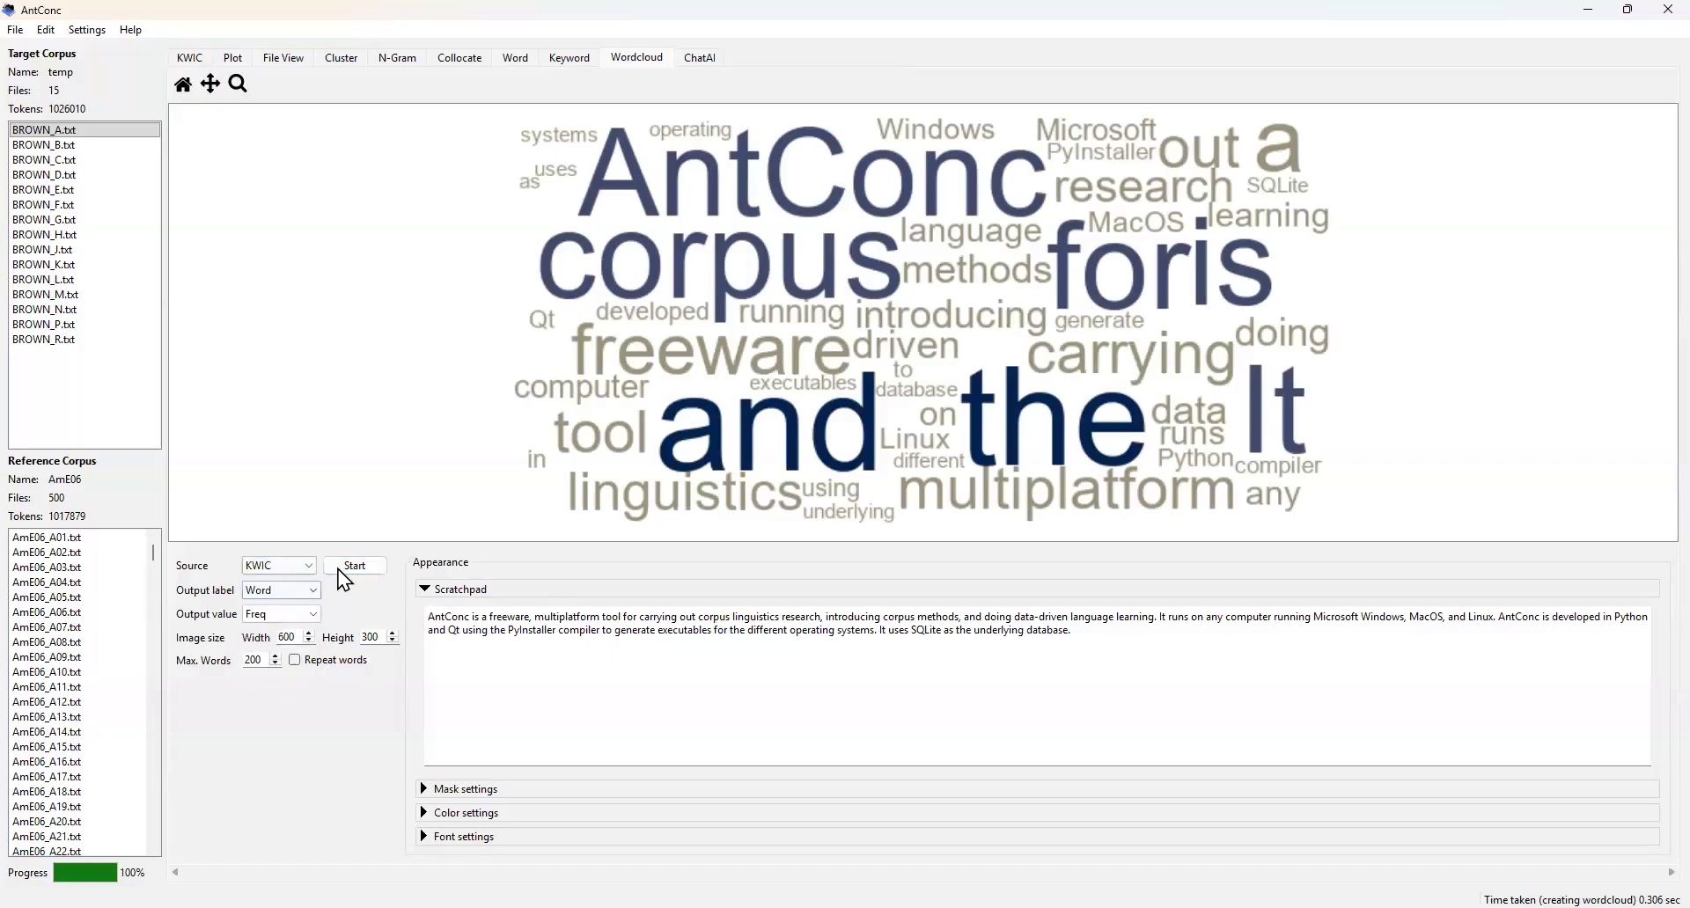
pyautogui.click(197, 58)
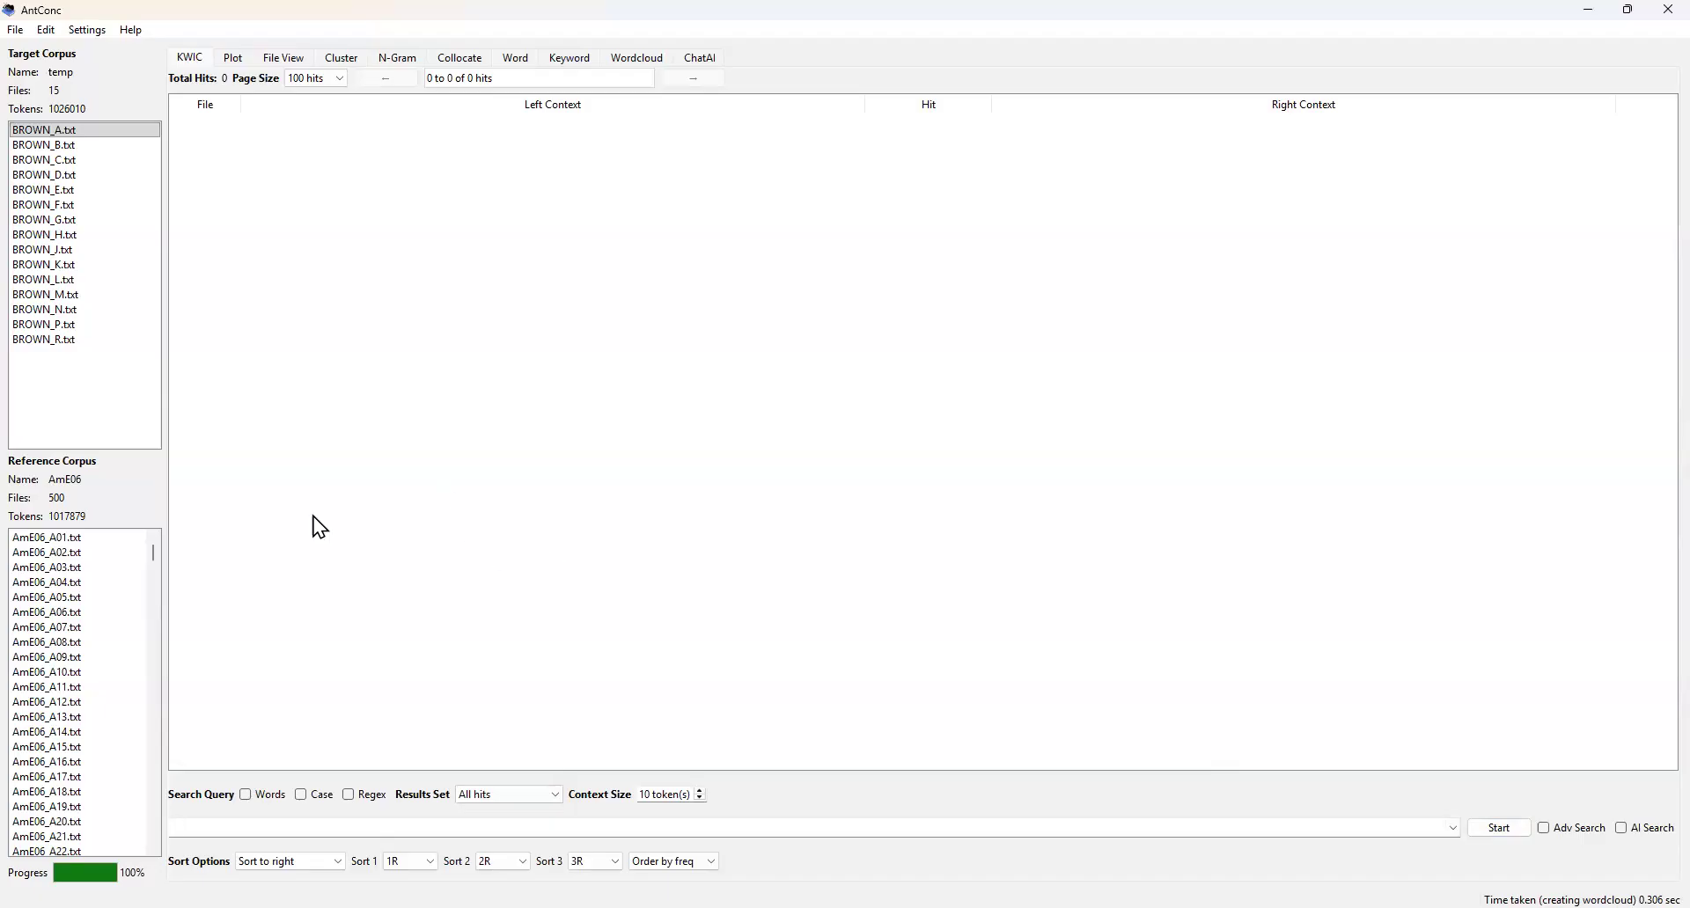
# - Reload BROWN_A.txt in File View with an empty query and generate a word cloud using File View as the source
pyautogui.click(279, 61)
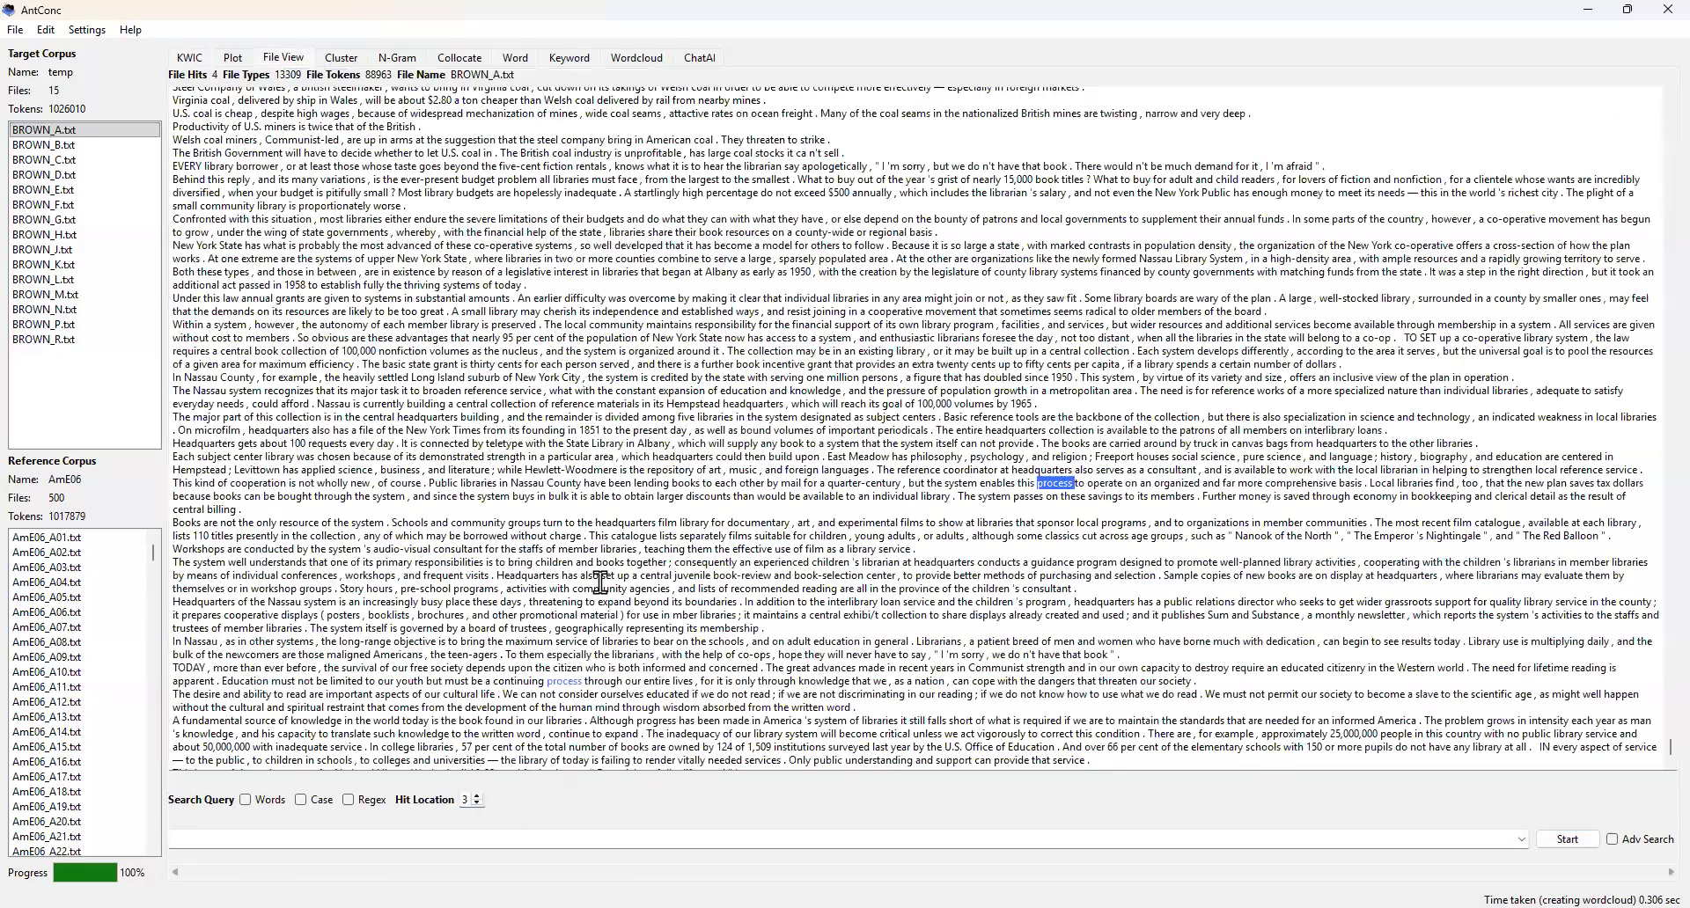
pyautogui.click(1568, 839)
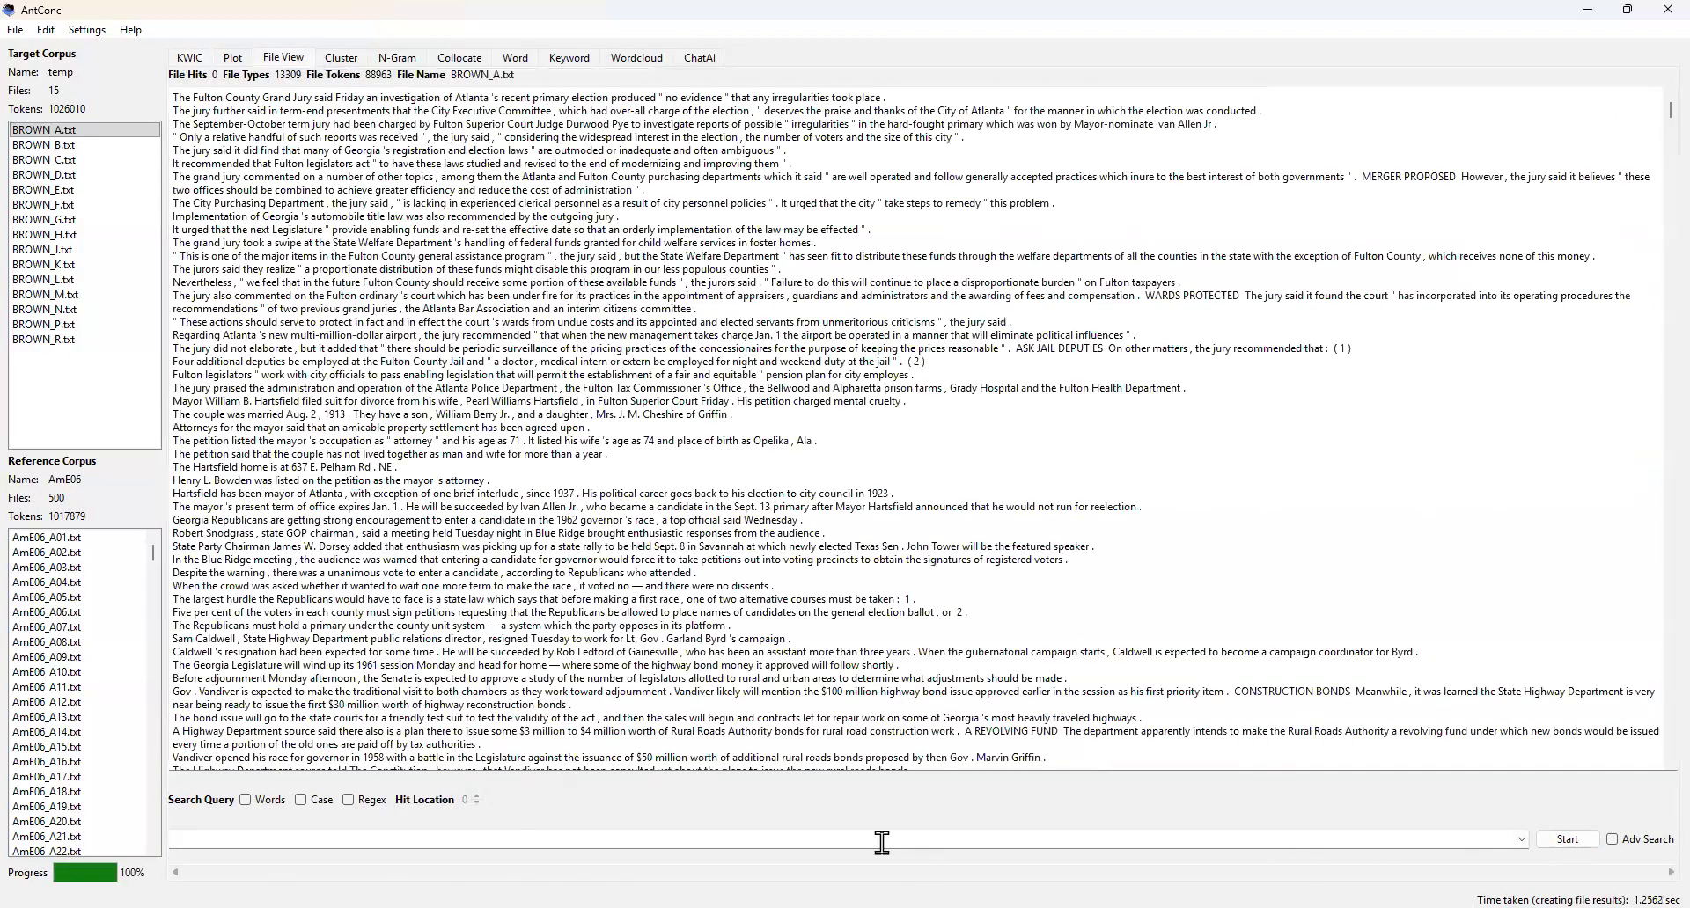
pyautogui.click(636, 60)
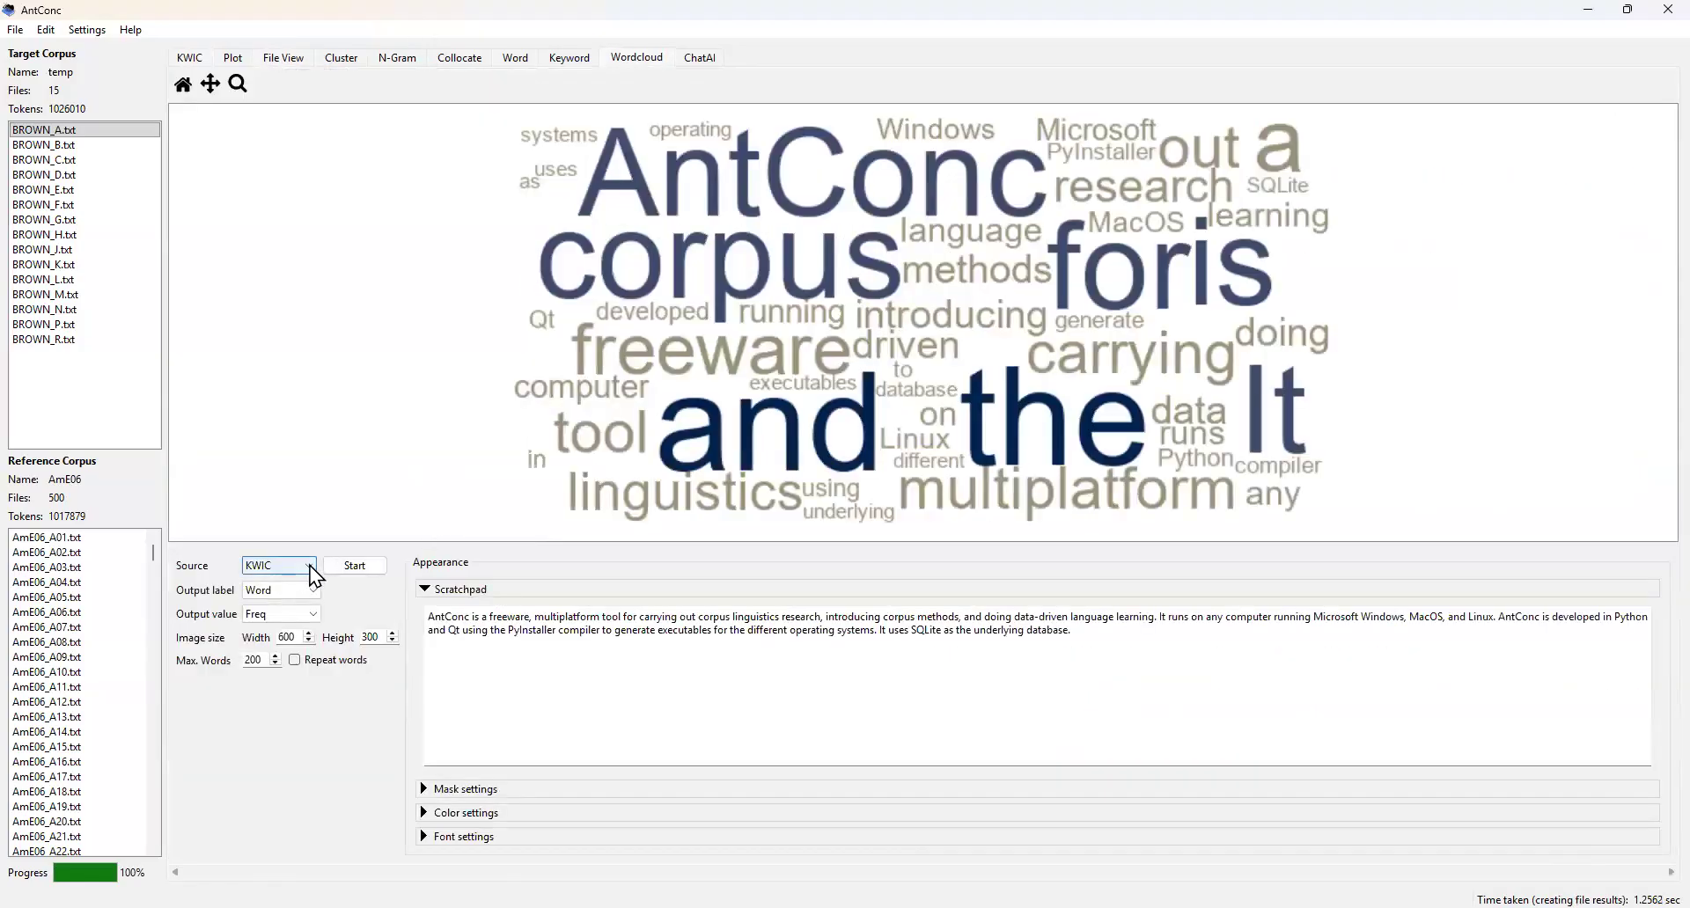
pyautogui.click(289, 606)
pyautogui.click(357, 564)
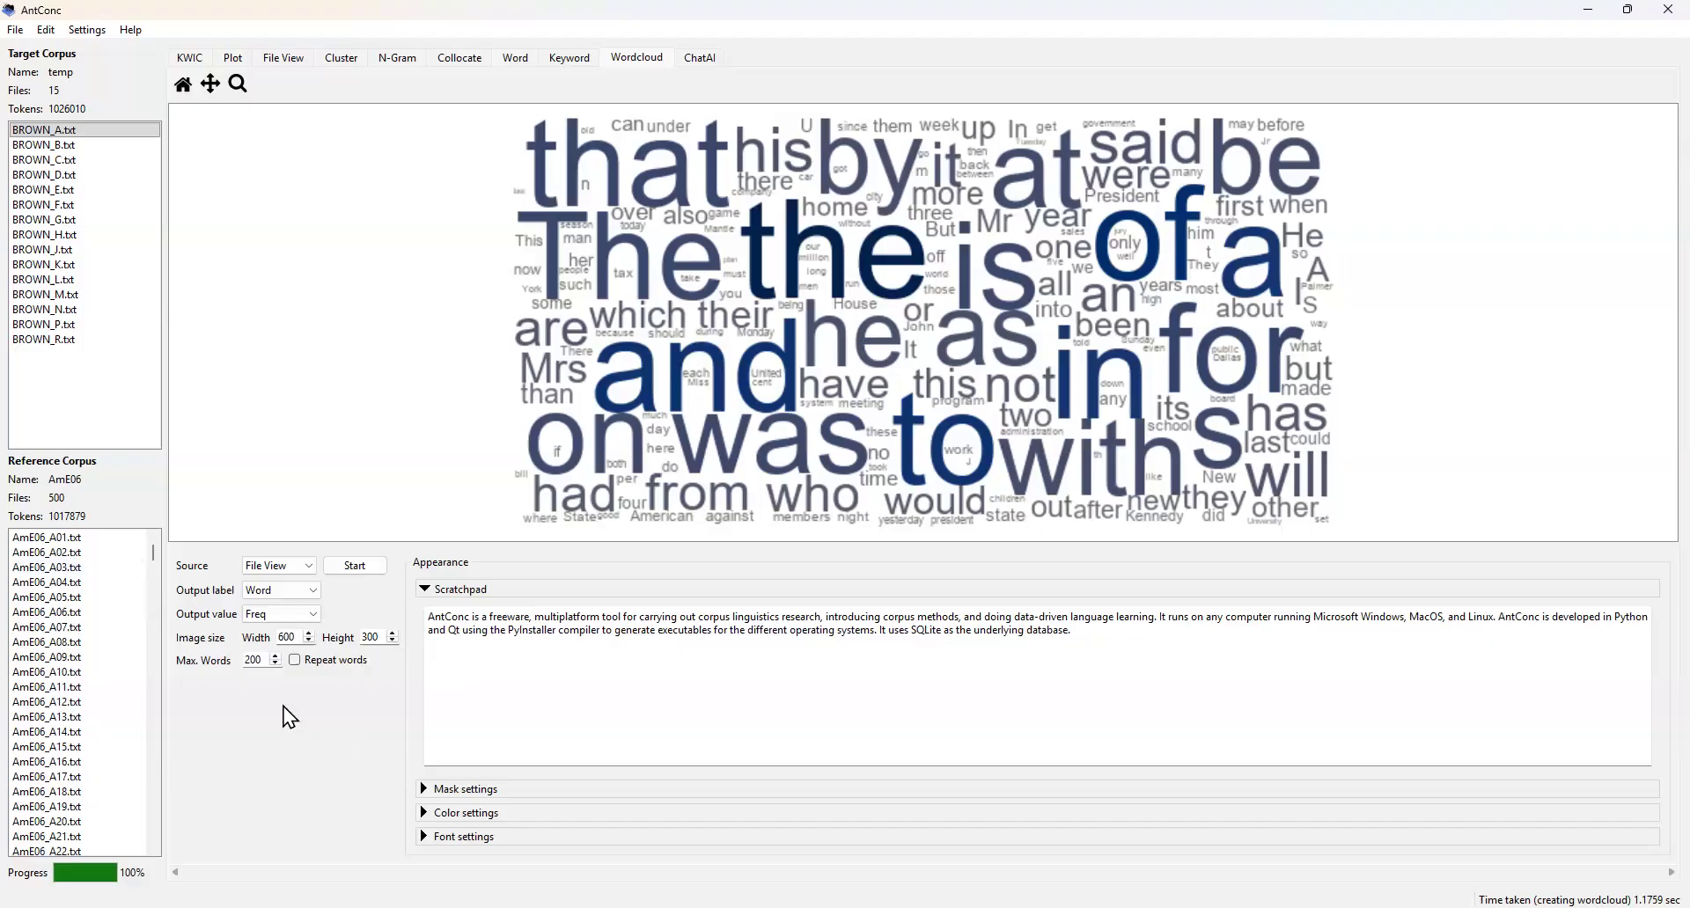
# - Set the word cloud source back to Scratchpad, clear all tools and files, and return to the KWIC tool
pyautogui.click(295, 577)
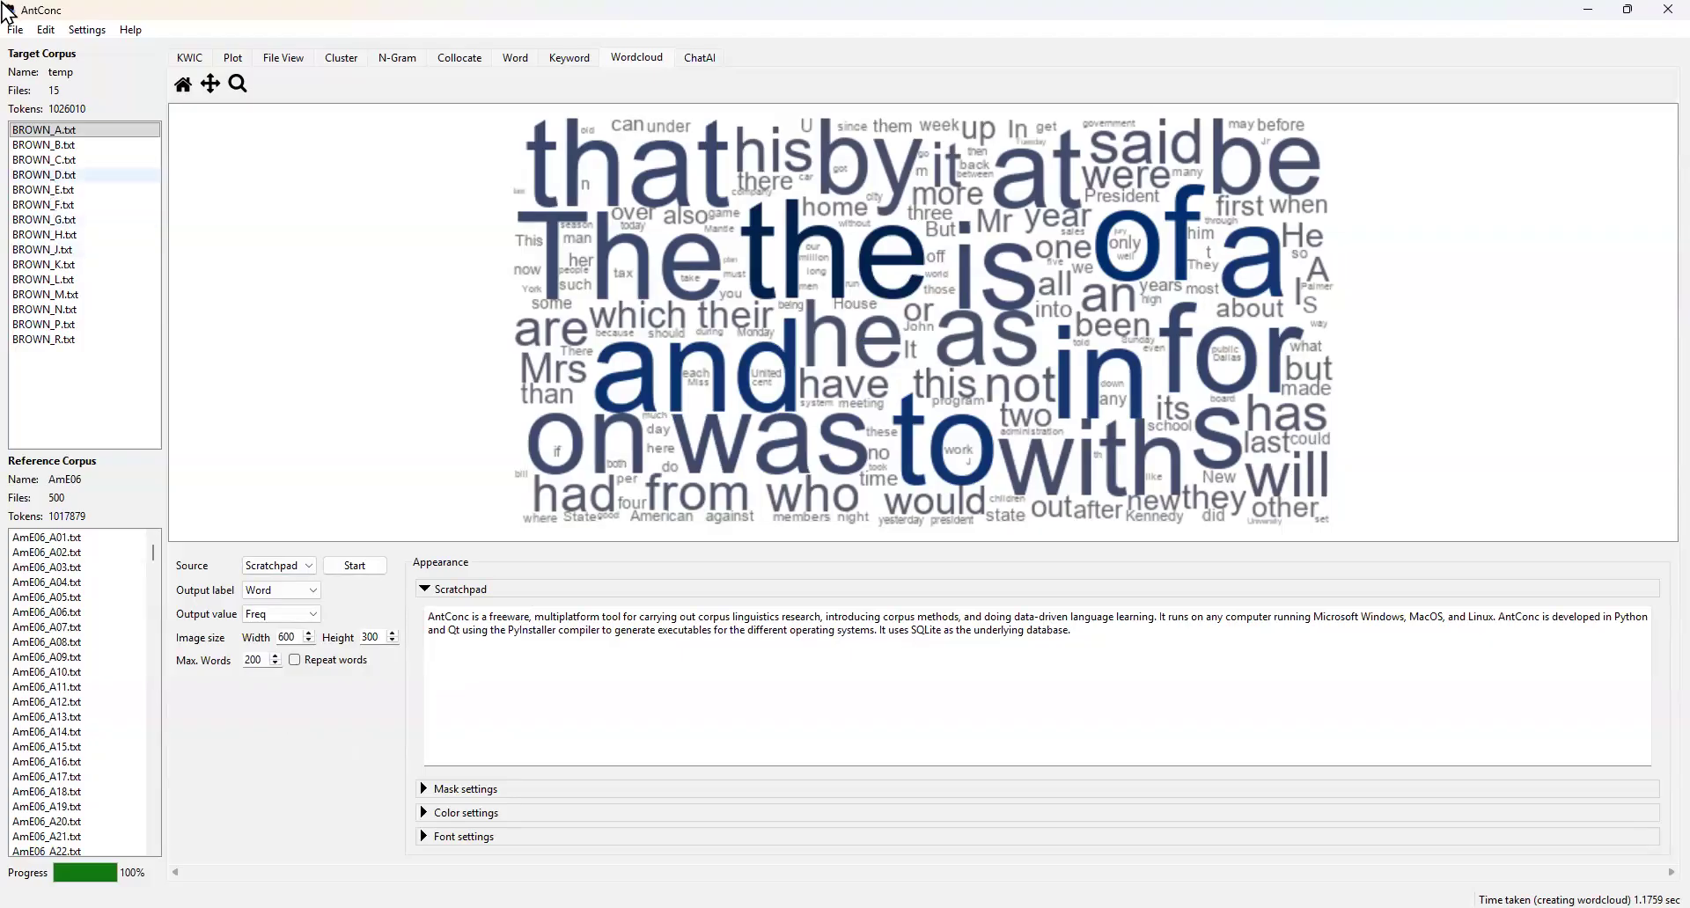
pyautogui.click(16, 32)
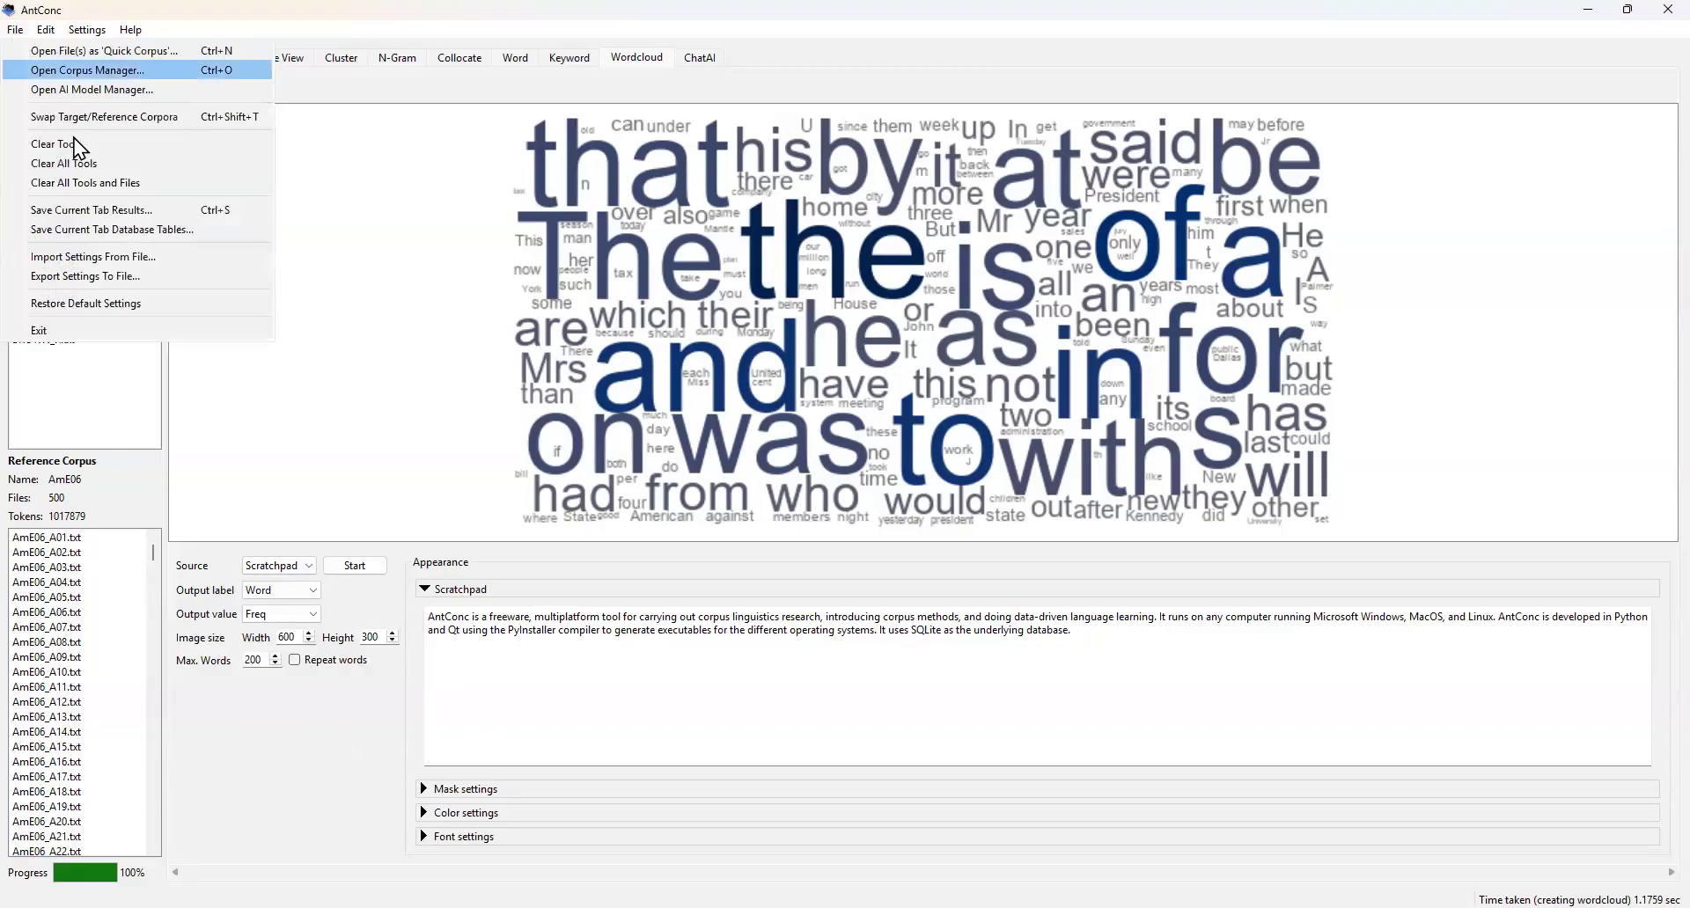
pyautogui.click(102, 183)
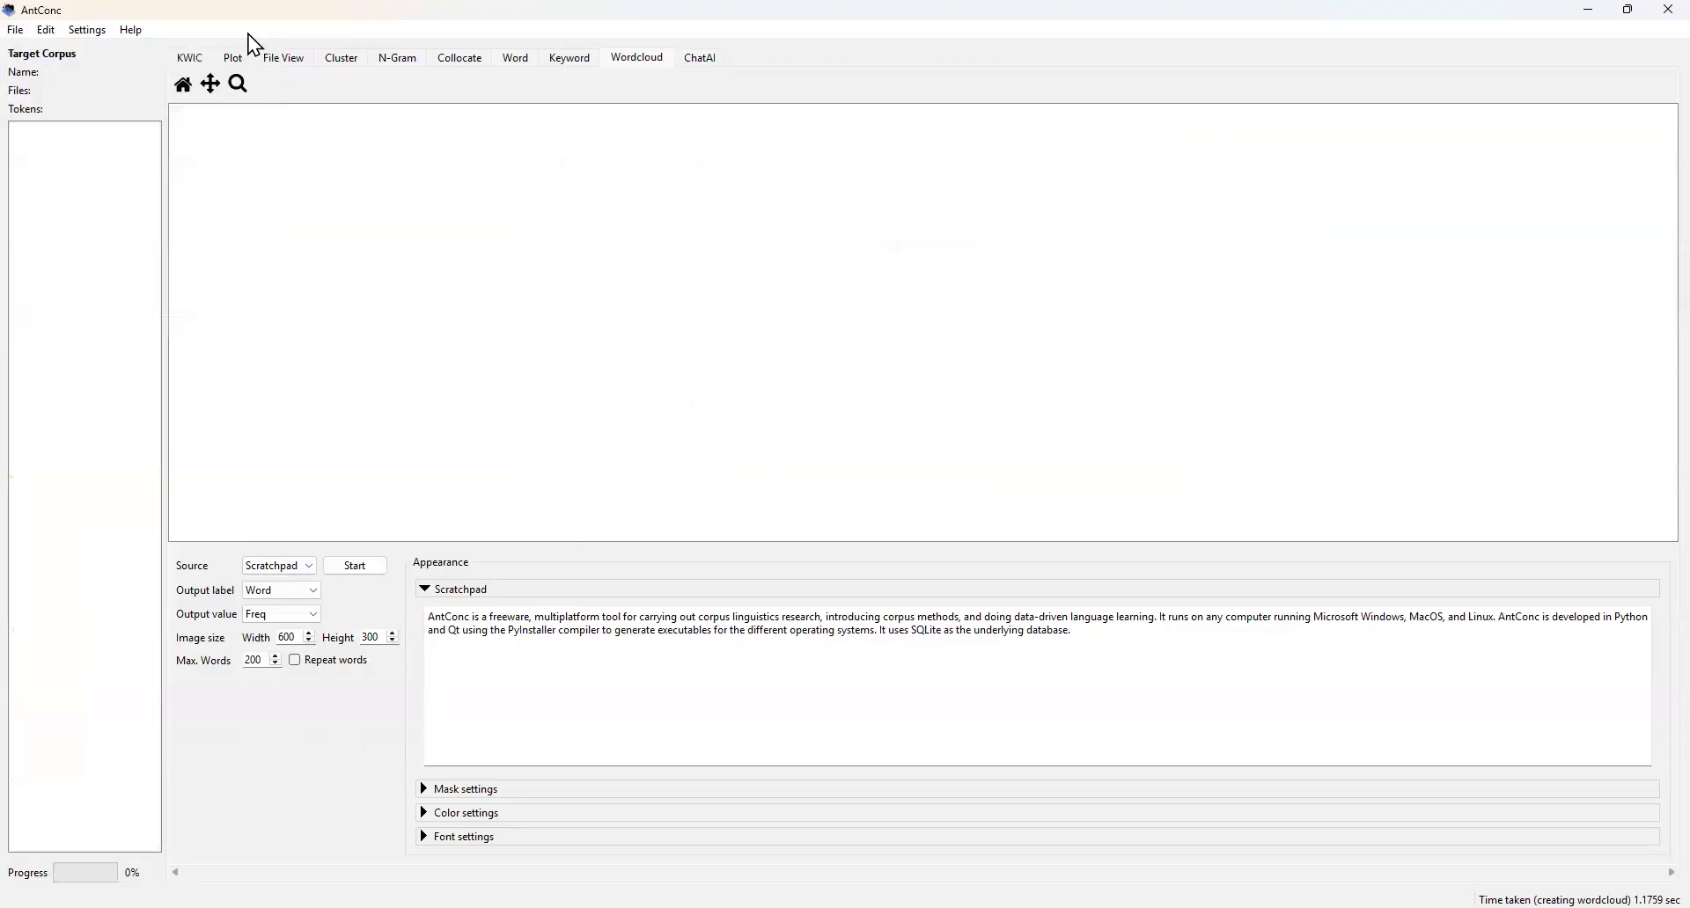
pyautogui.click(193, 59)
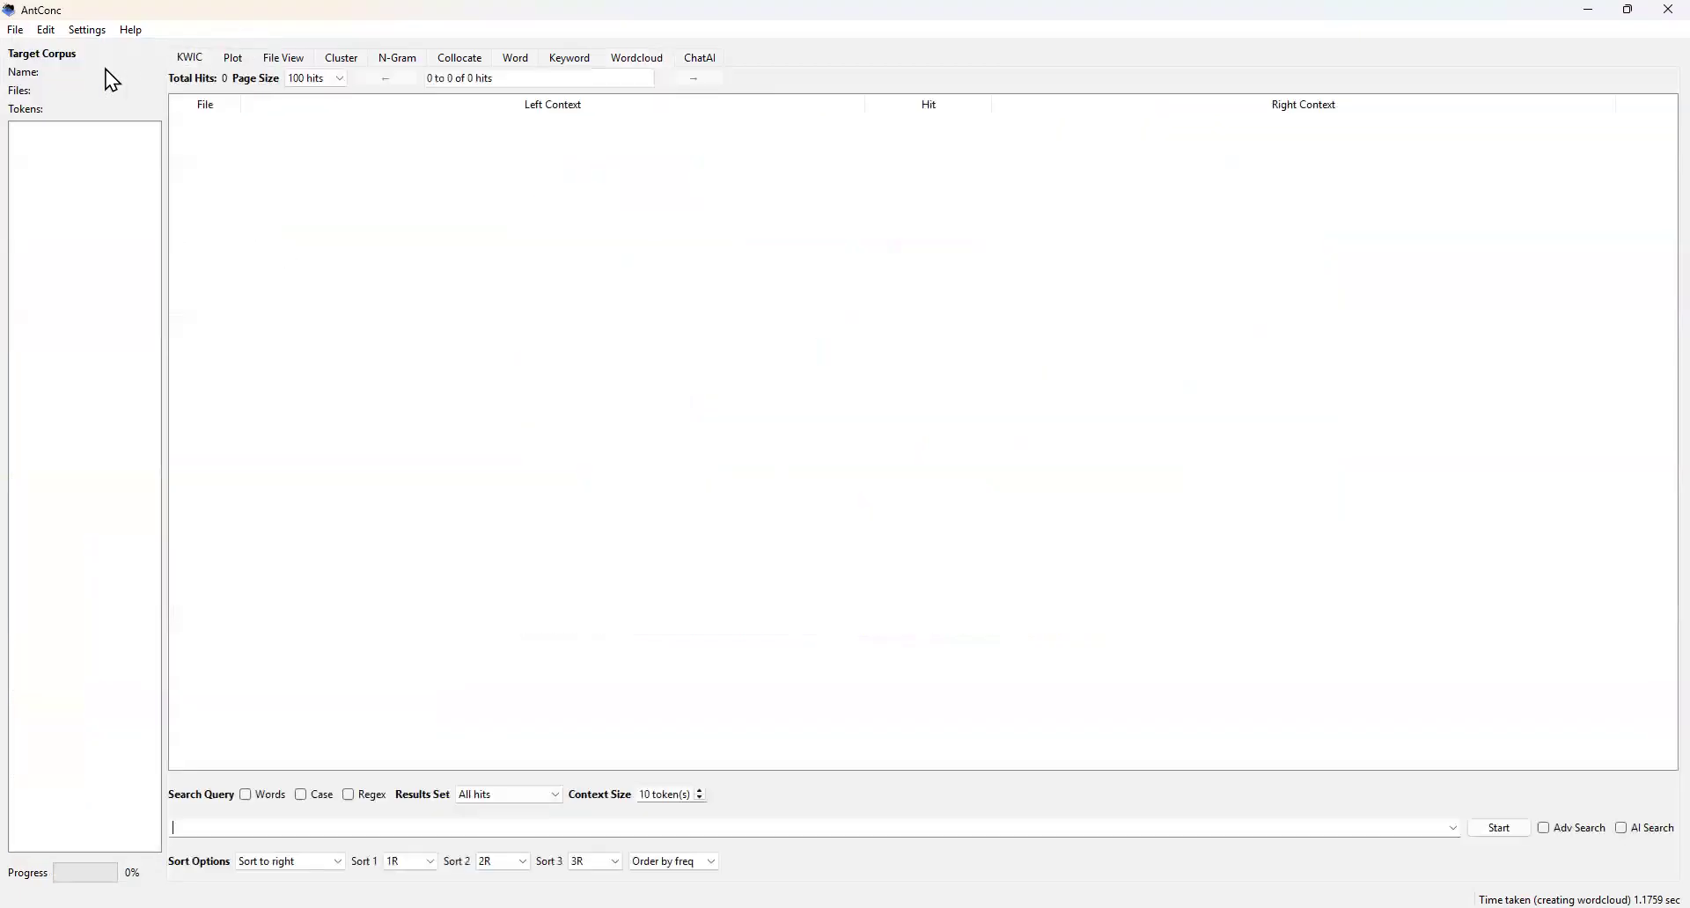
# - Examine the AmE06 and BE06 corpora and their sub-corpora in the Corpus Manager's library
pyautogui.click(15, 31)
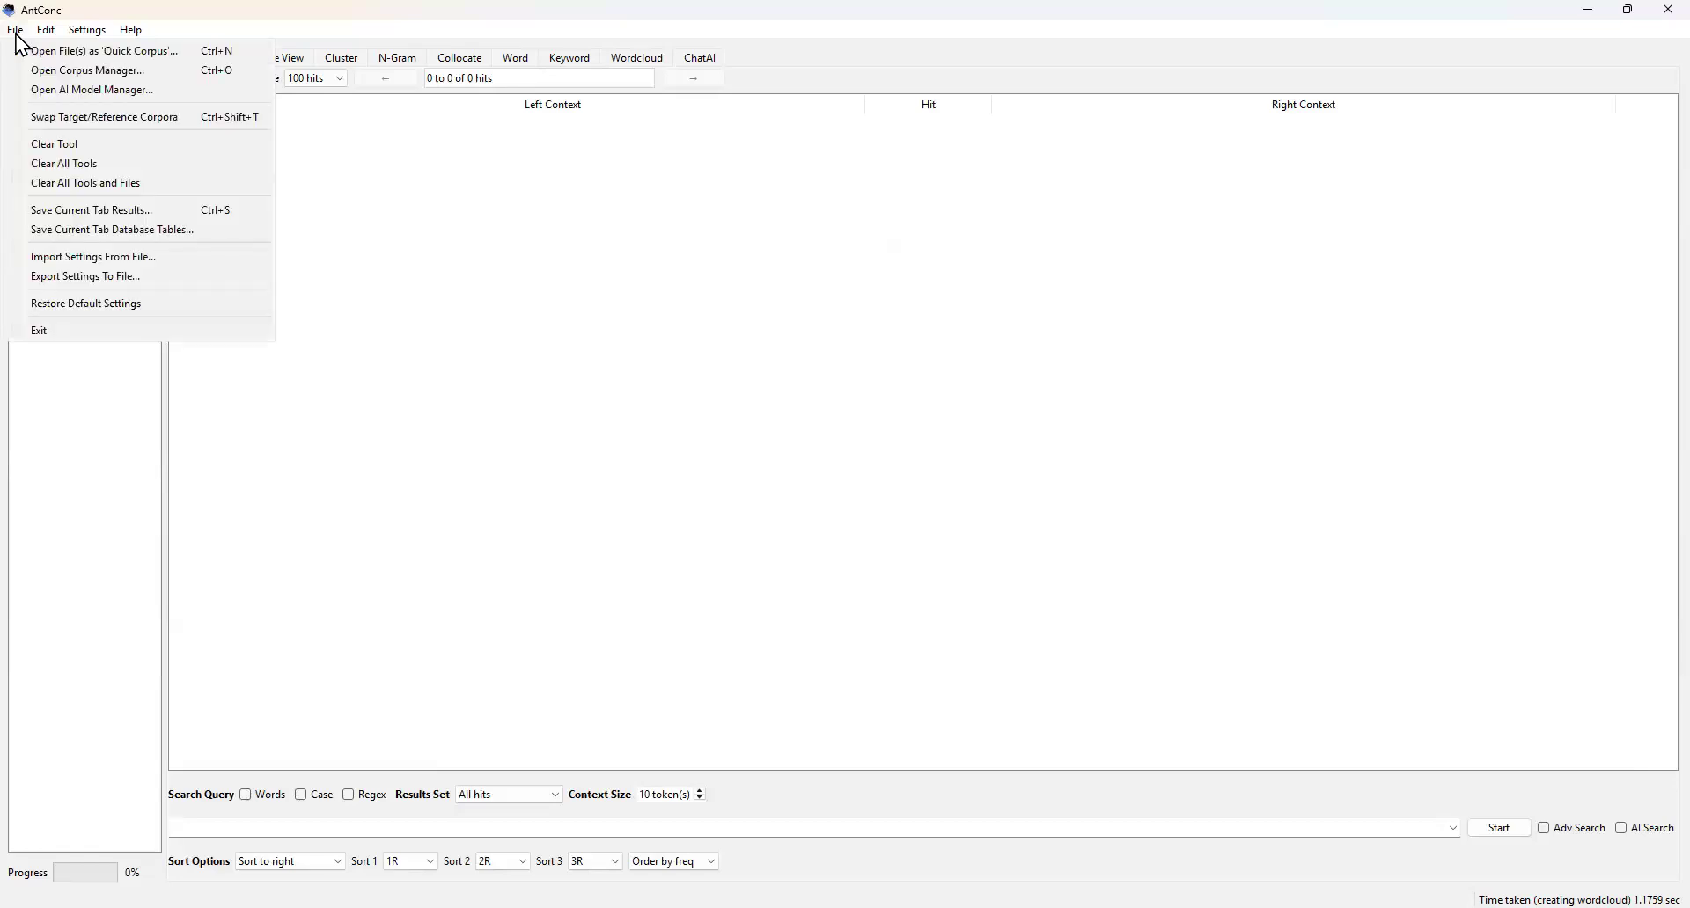
pyautogui.click(99, 67)
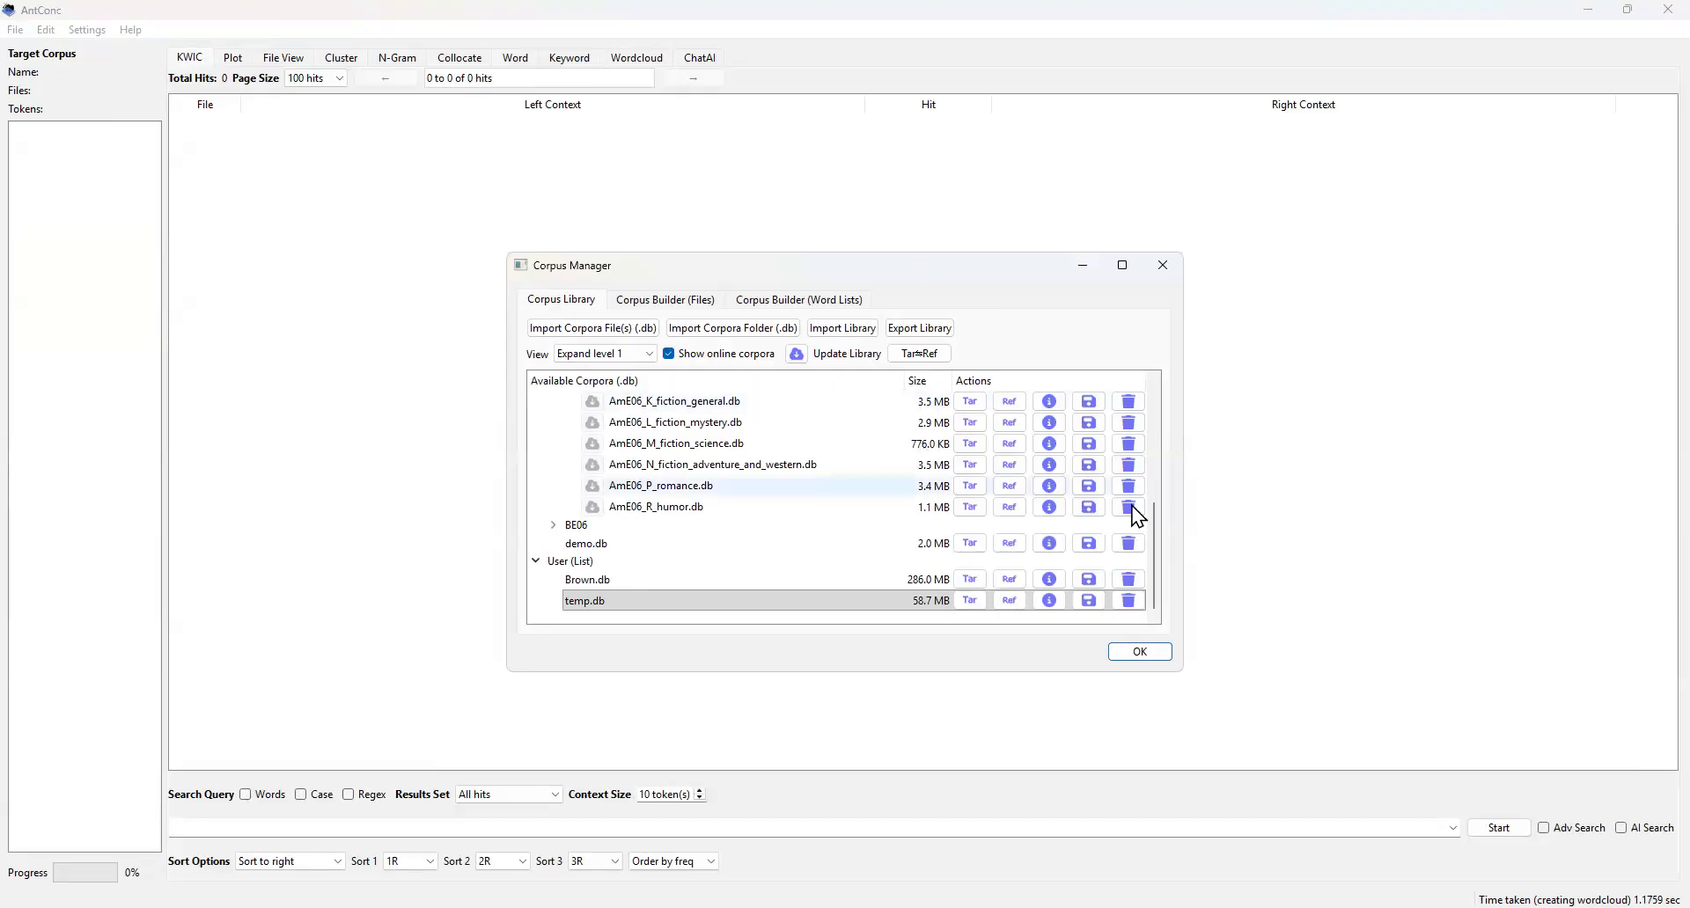
pyautogui.scroll(1, 1153, 414)
pyautogui.scroll(5, 1153, 414)
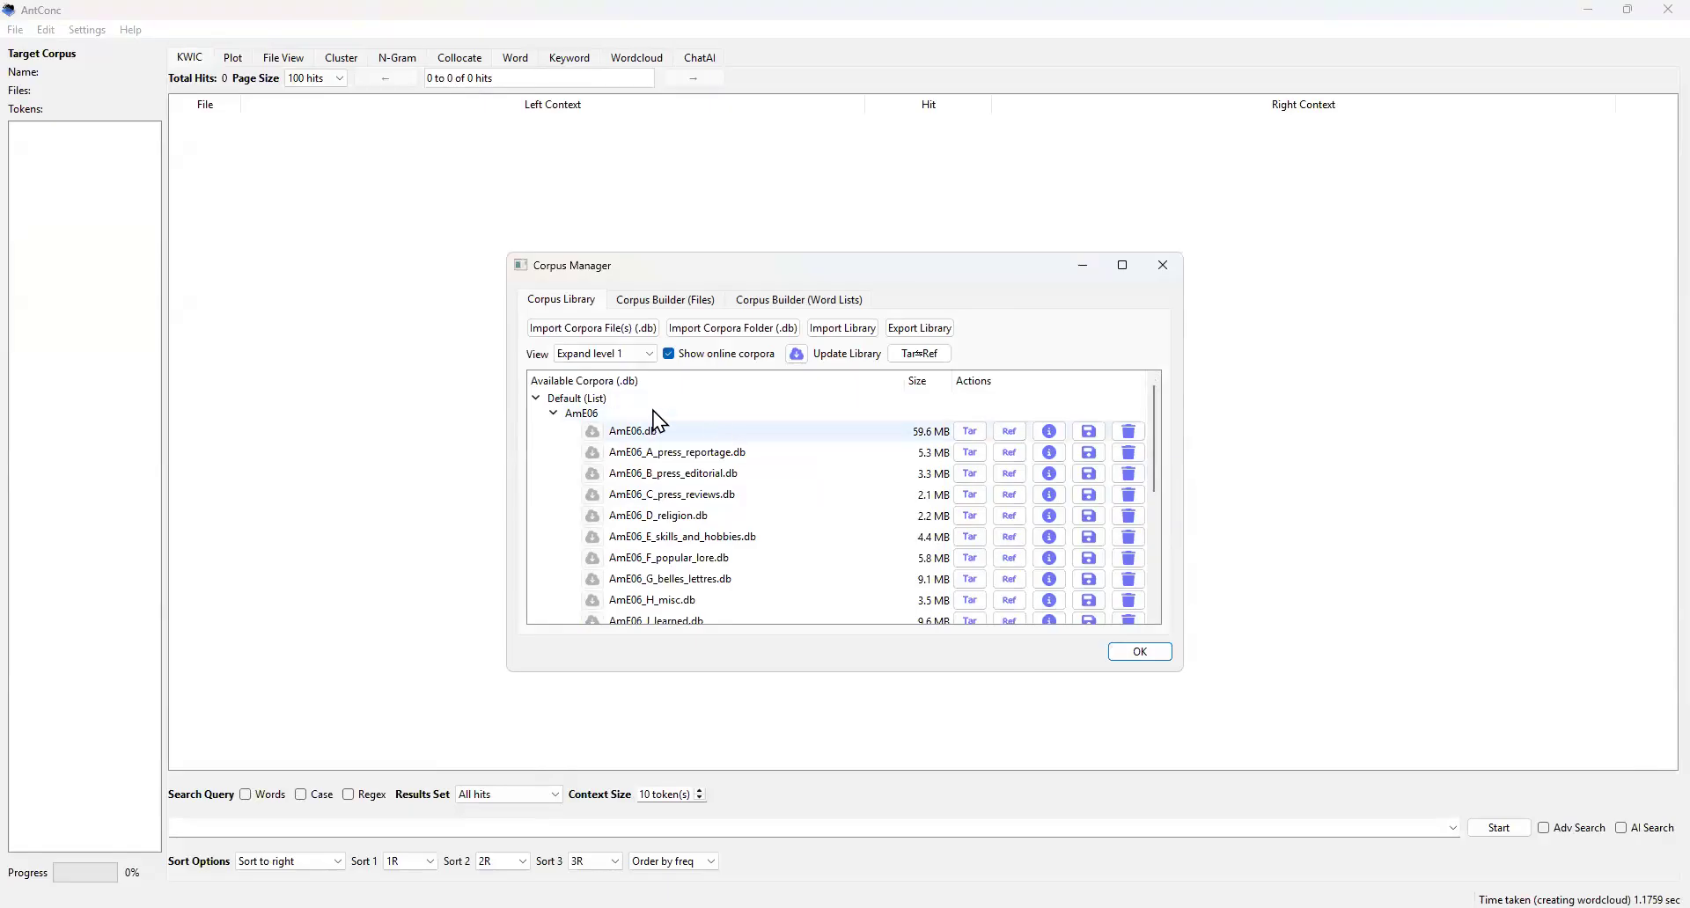
pyautogui.click(554, 415)
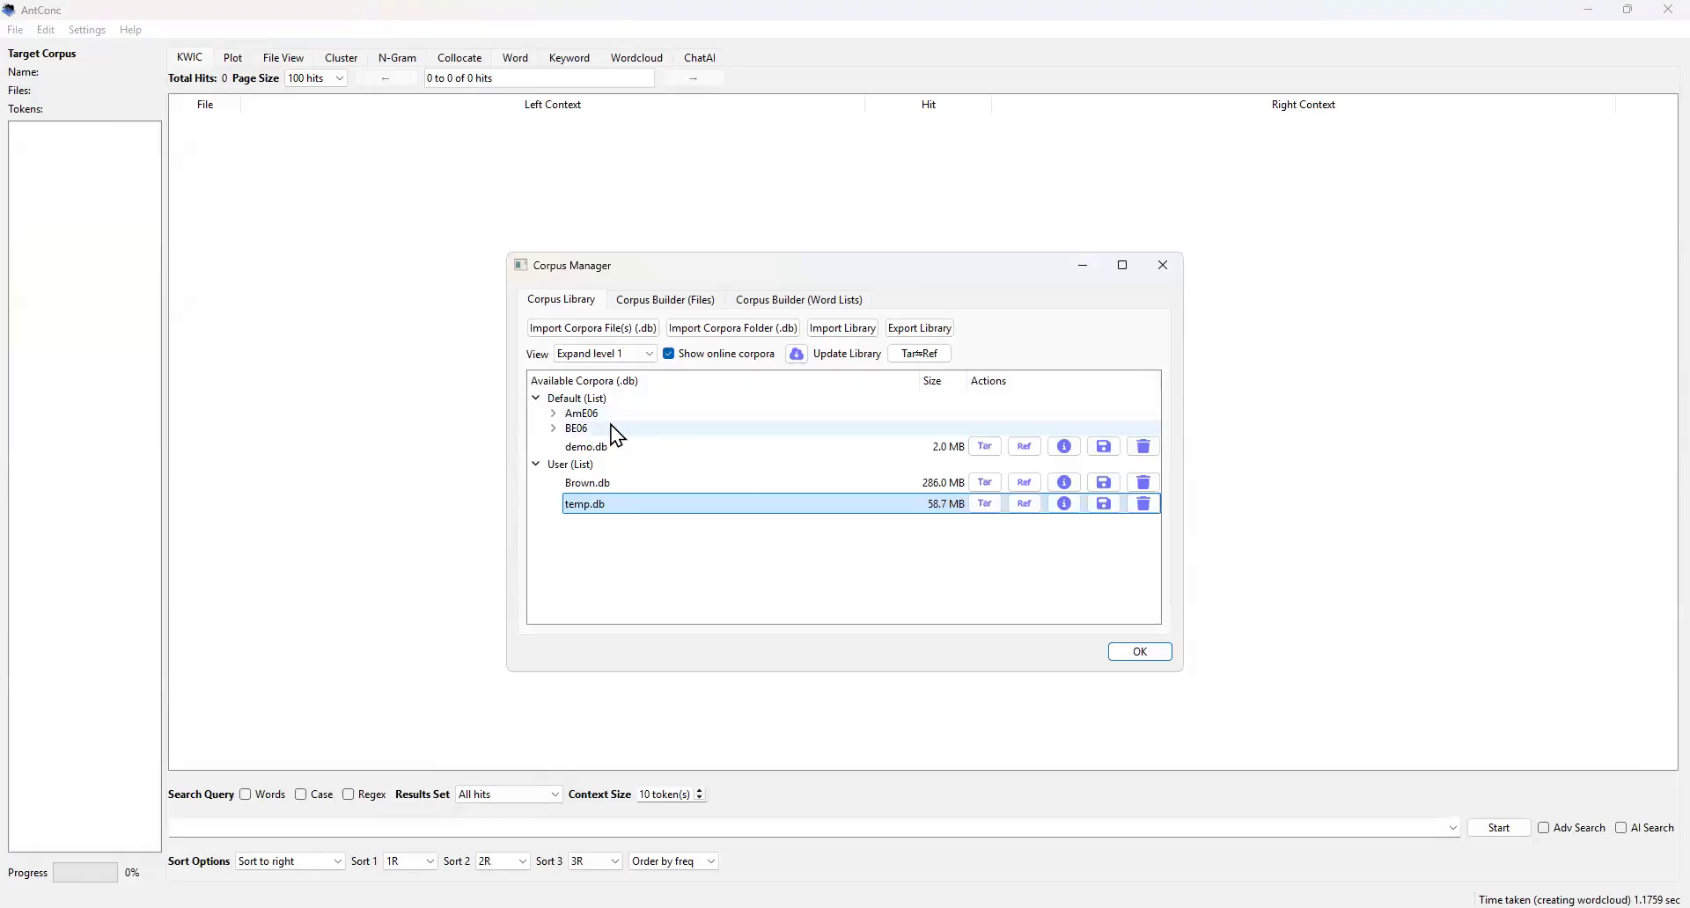
pyautogui.click(553, 429)
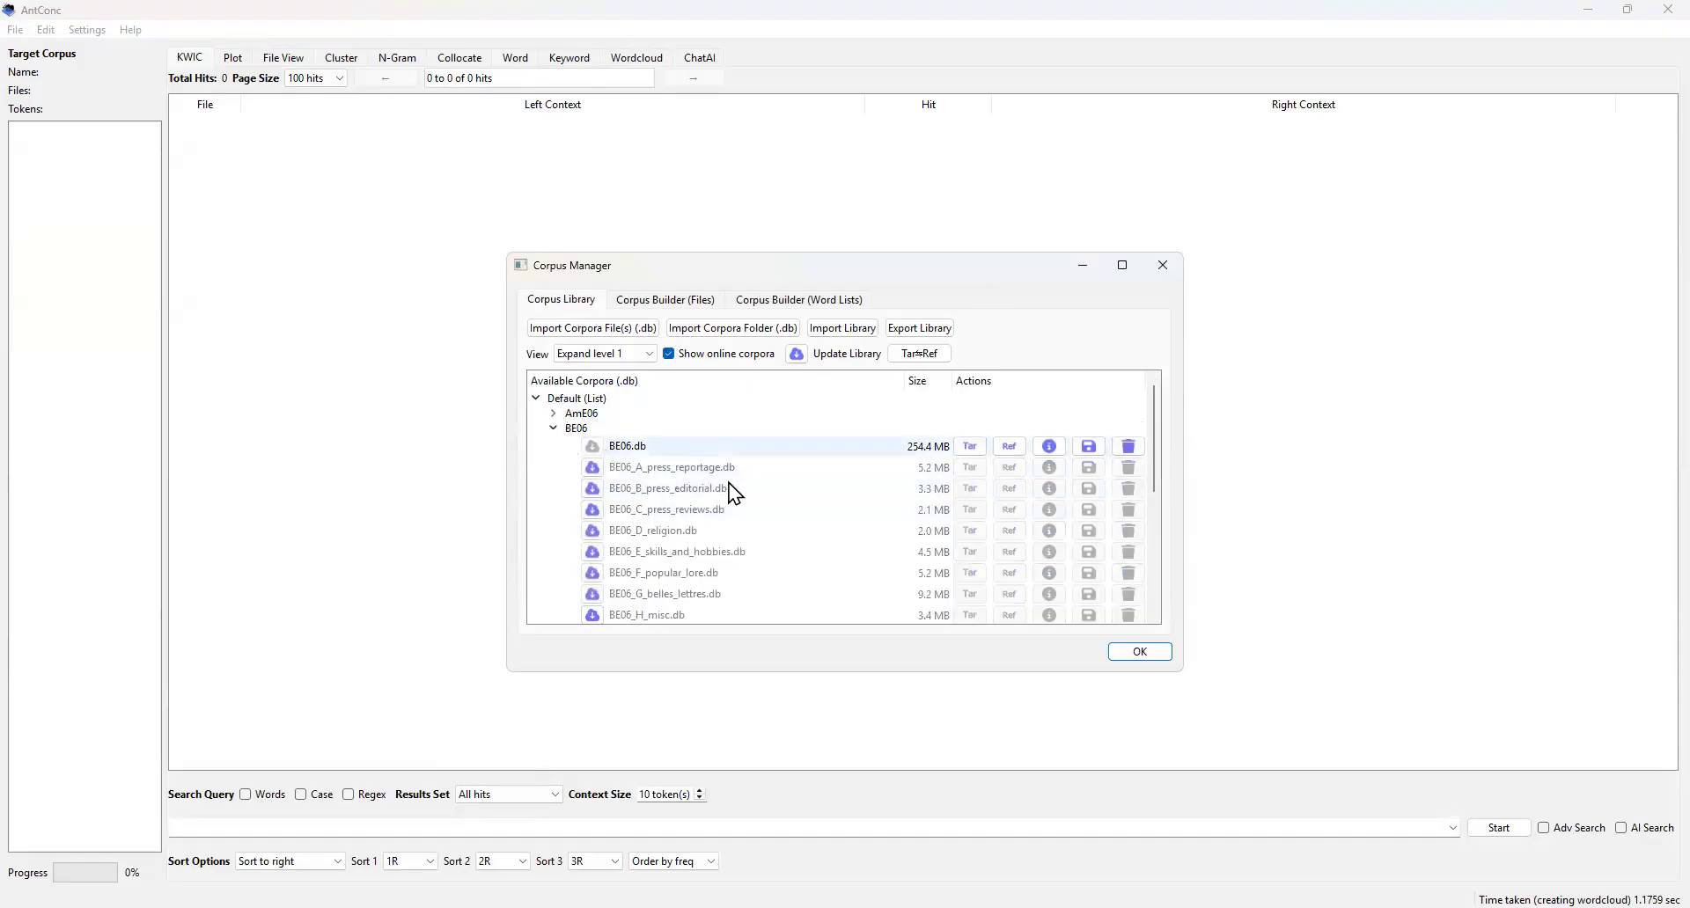
pyautogui.scroll(-2, 754, 519)
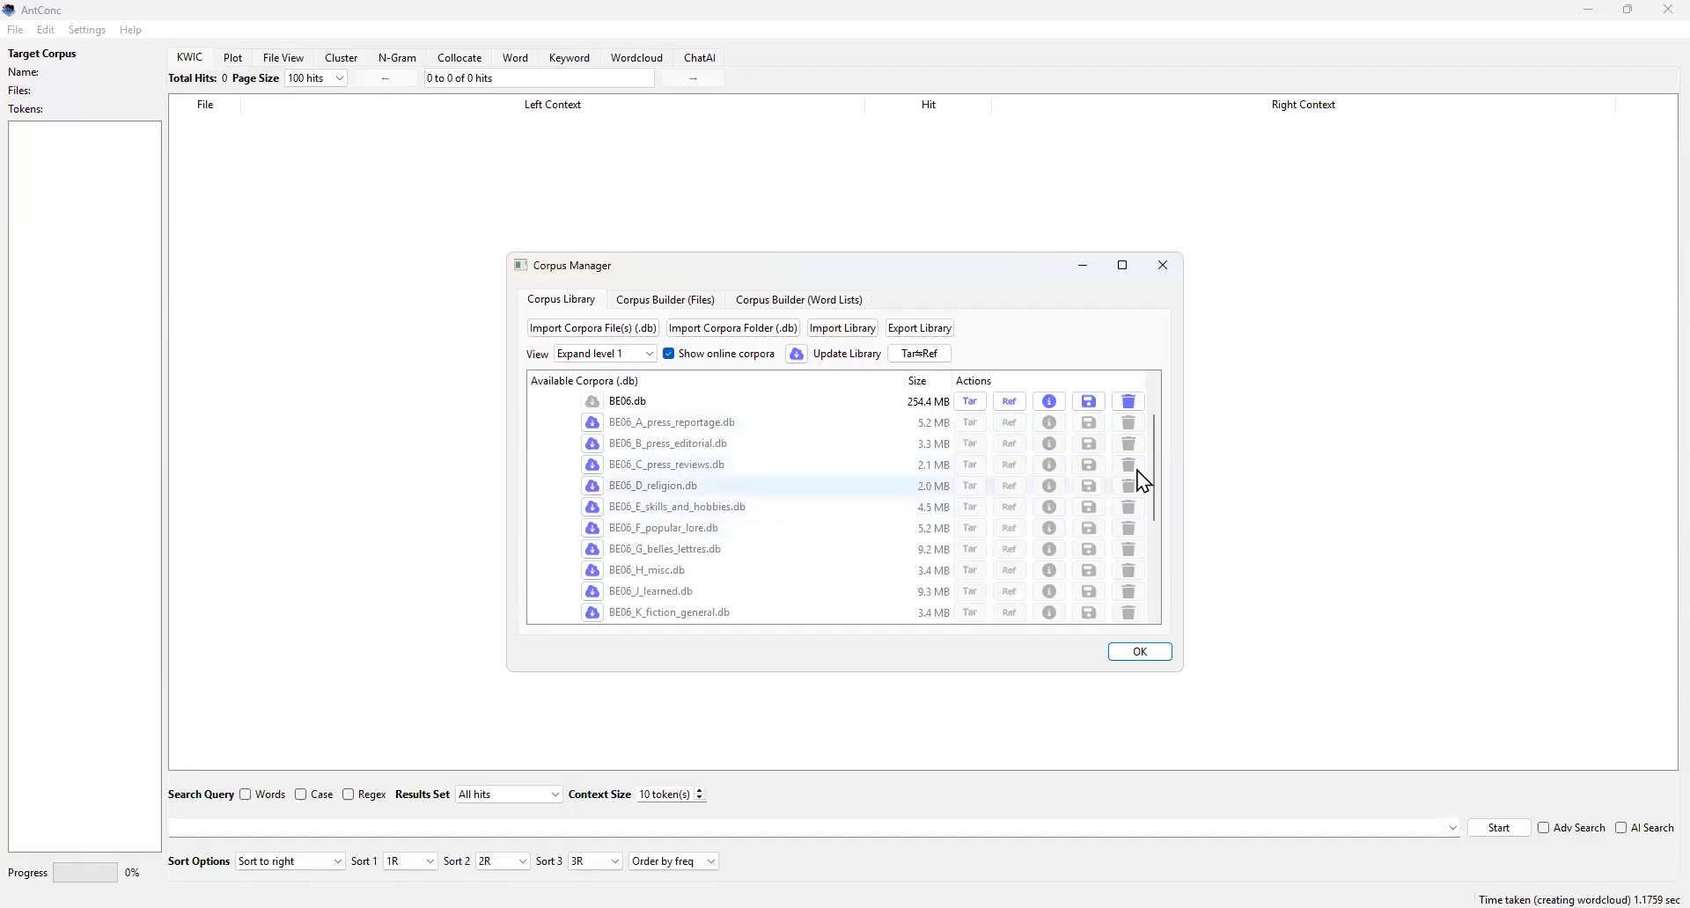
pyautogui.moveTo(1151, 468); pyautogui.dragTo(1114, 425)
pyautogui.click(554, 428)
pyautogui.click(552, 414)
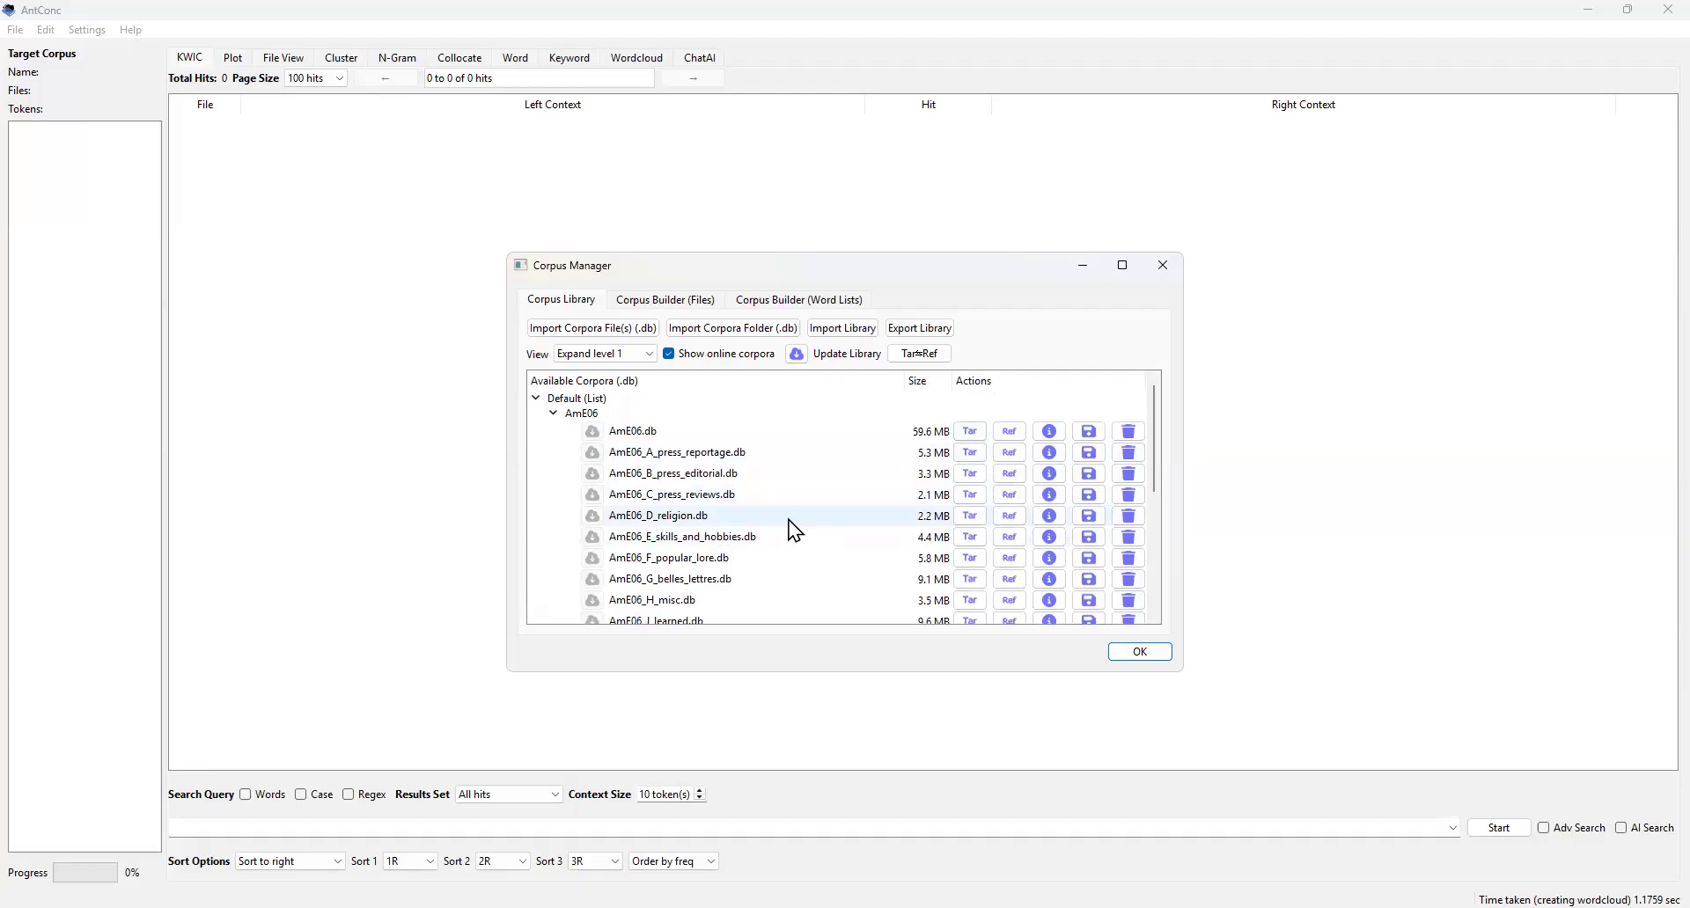
pyautogui.click(552, 413)
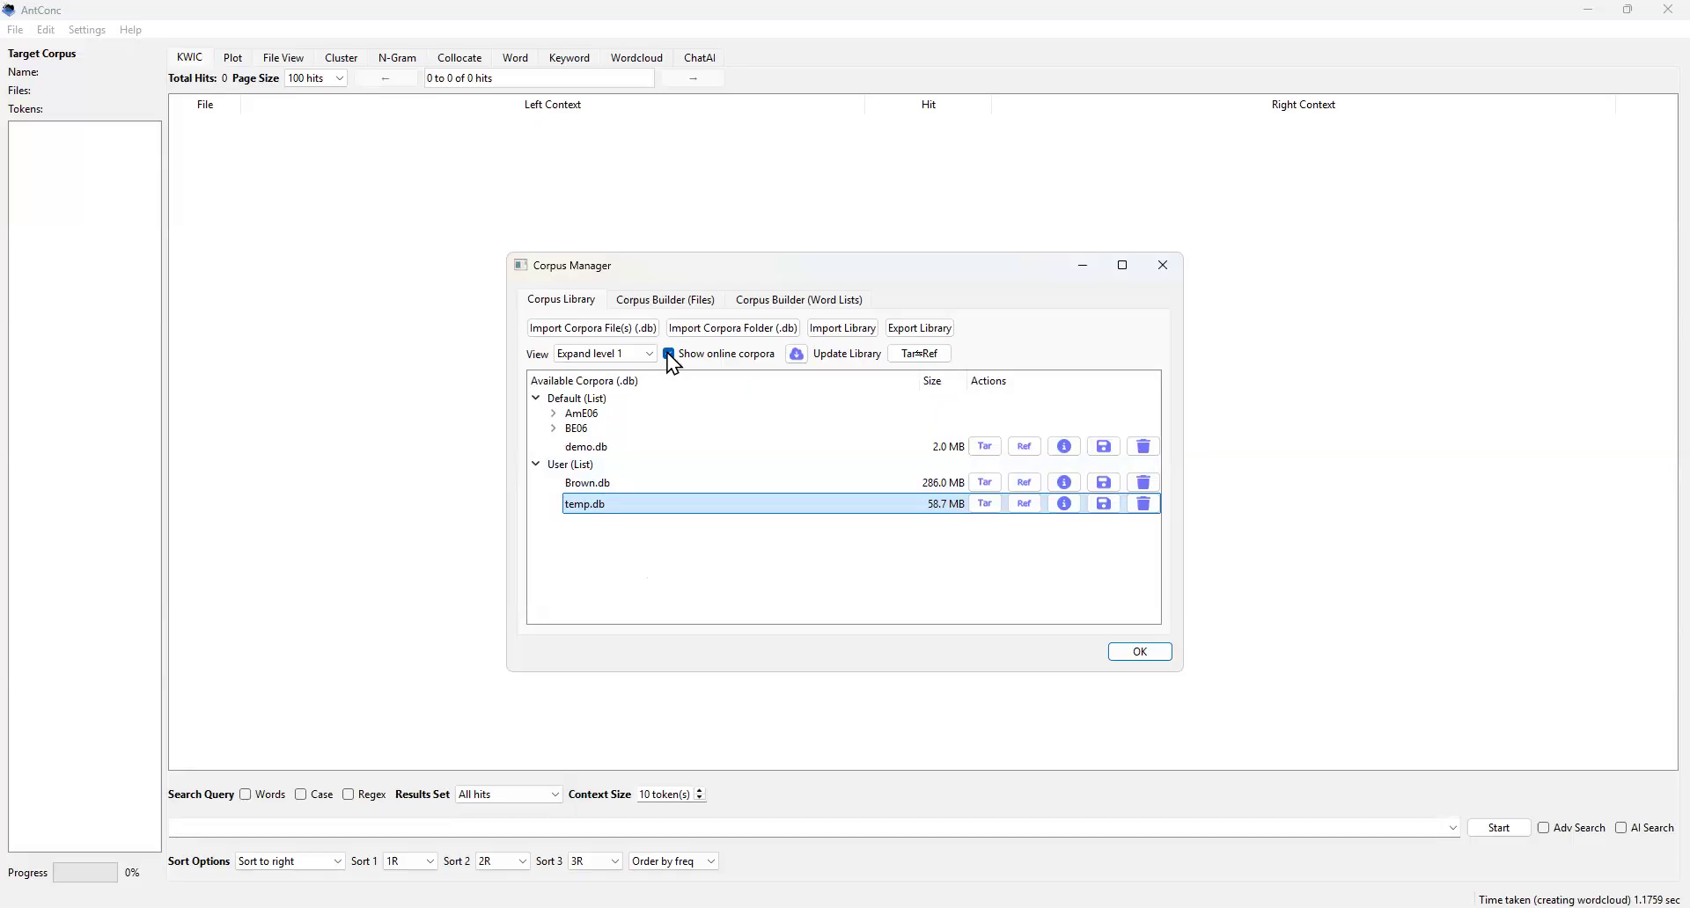
# - View the corpora file import and the file-based corpus builder, and examine its non-UTF-8 encoding options, keeping UTF-8 selected
pyautogui.click(605, 329)
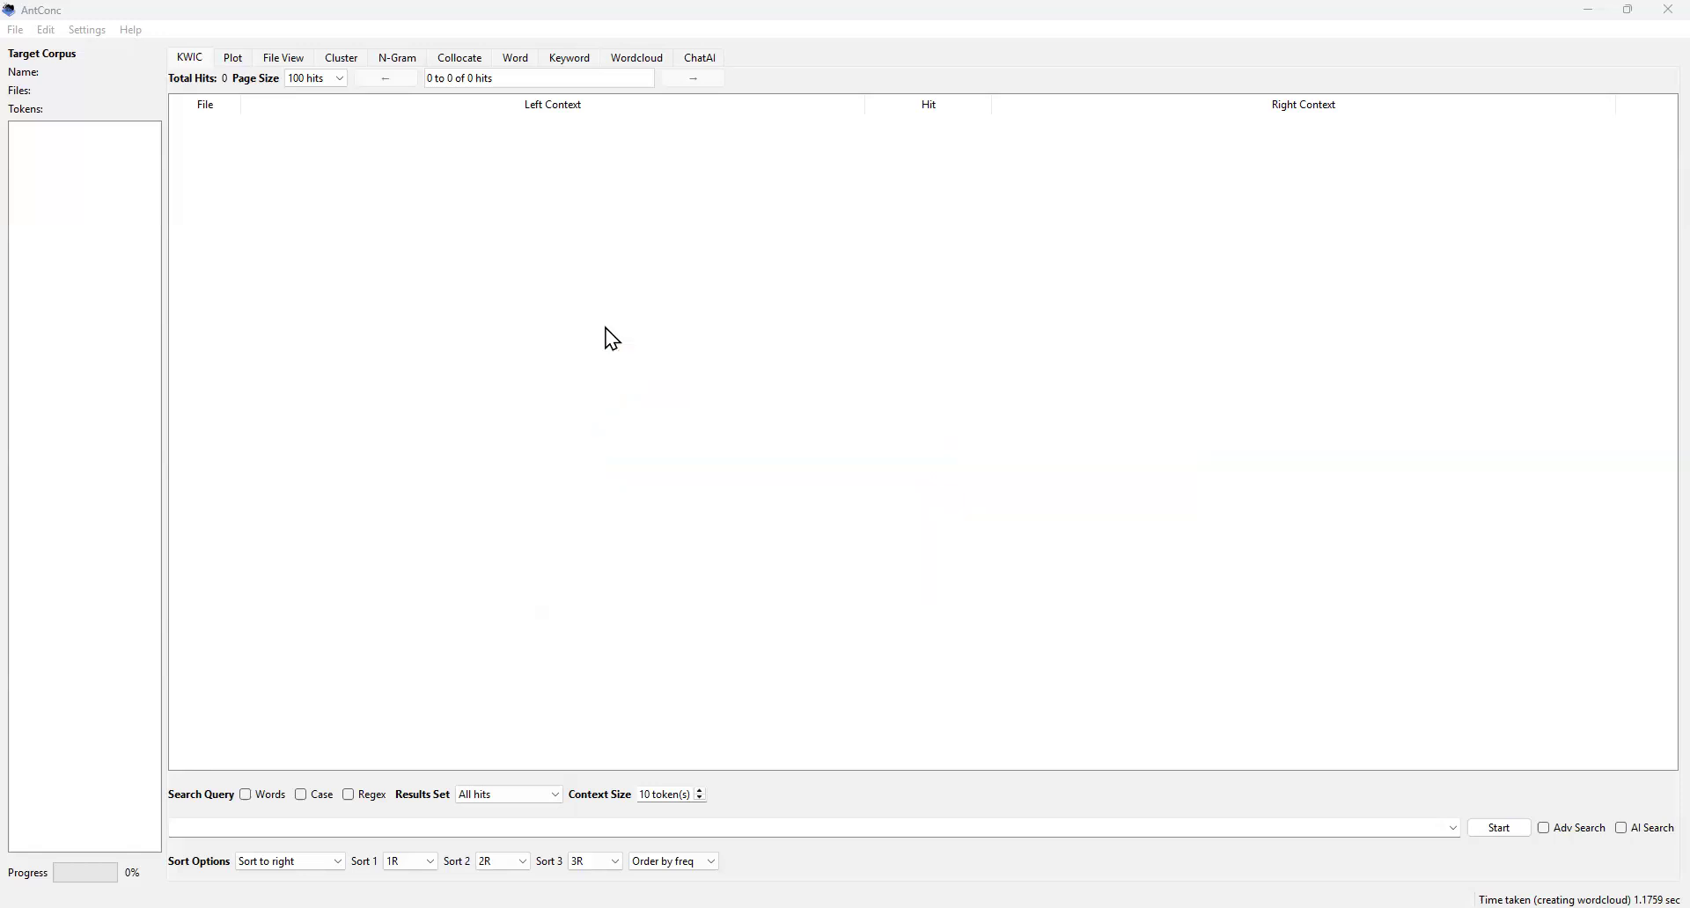
pyautogui.click(637, 294)
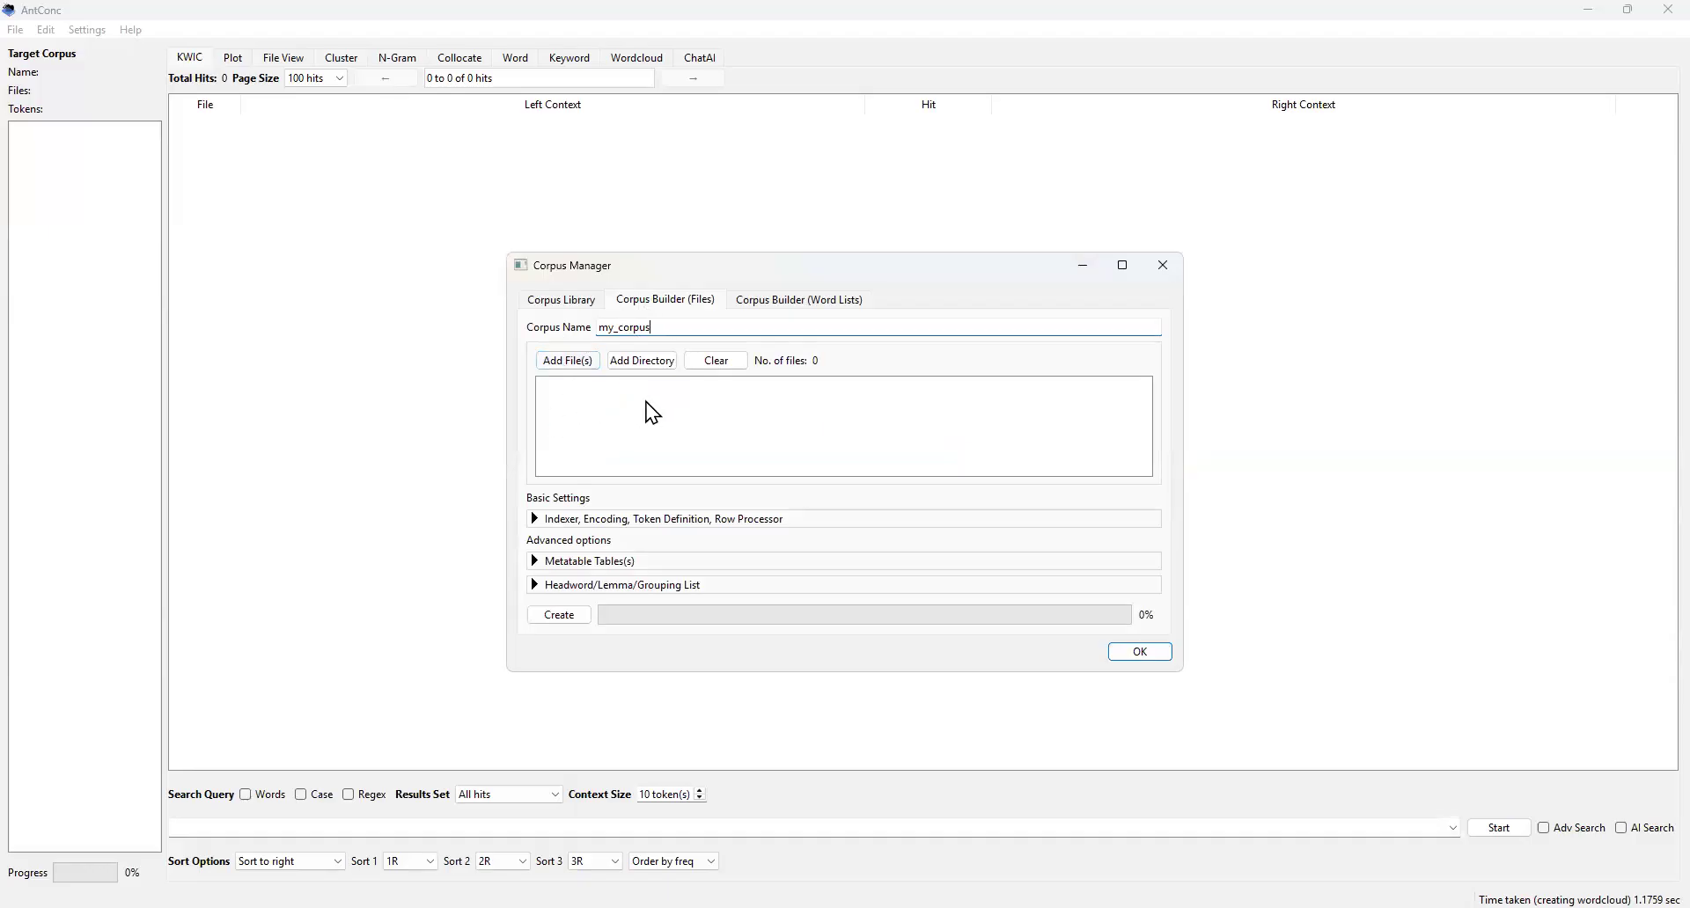
pyautogui.click(572, 521)
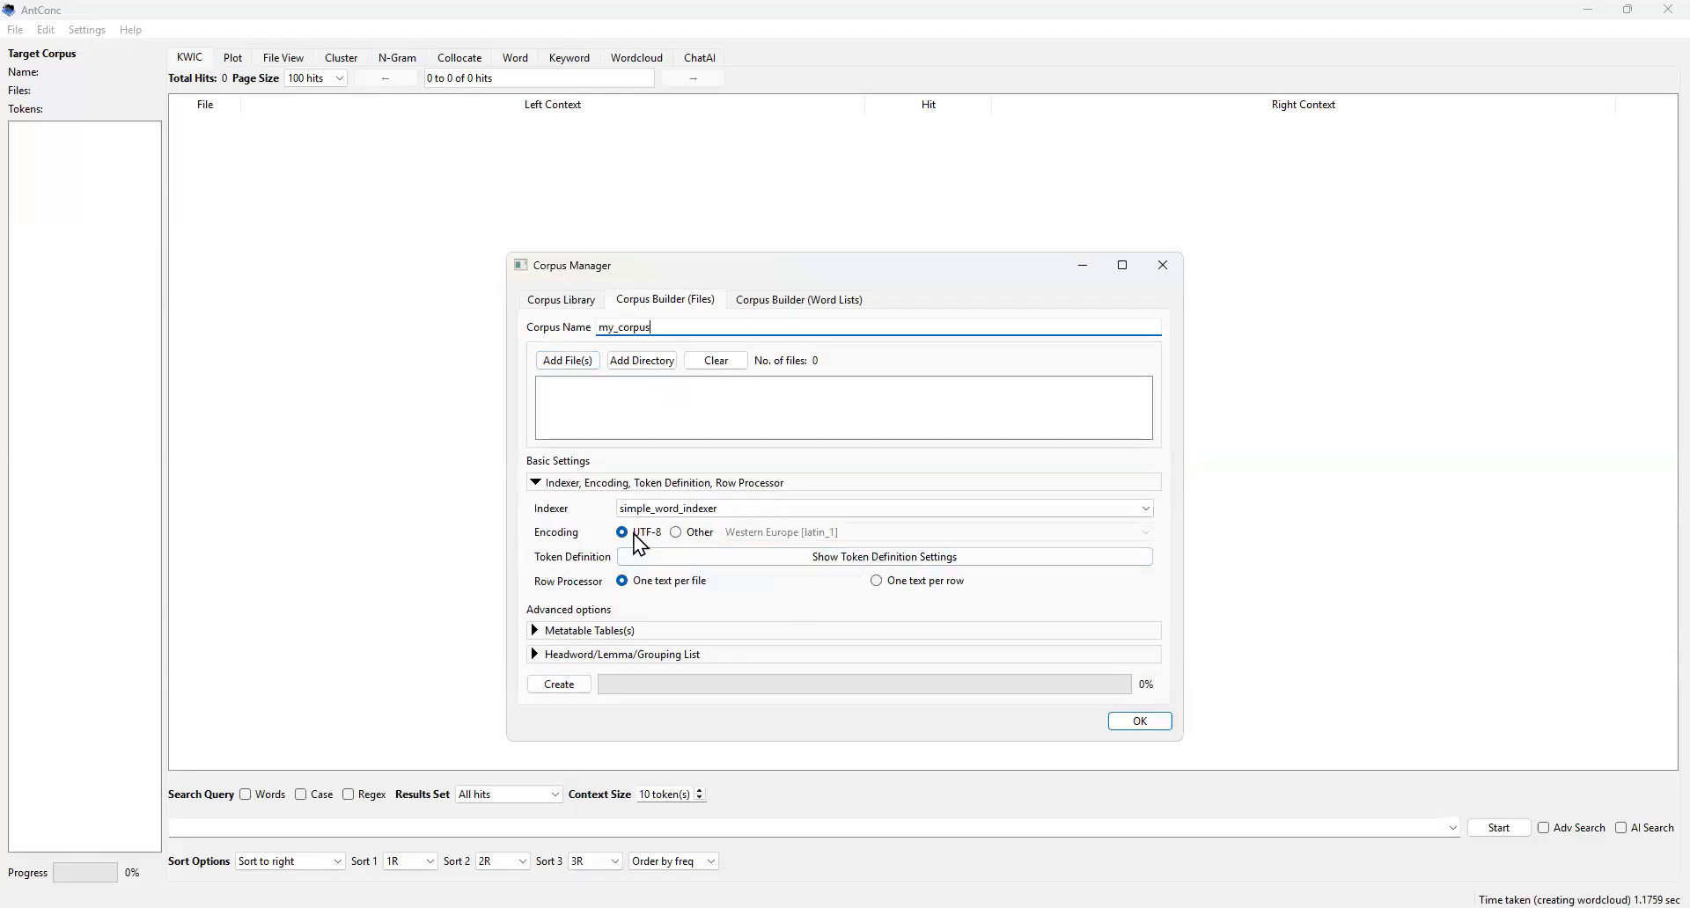
pyautogui.click(676, 532)
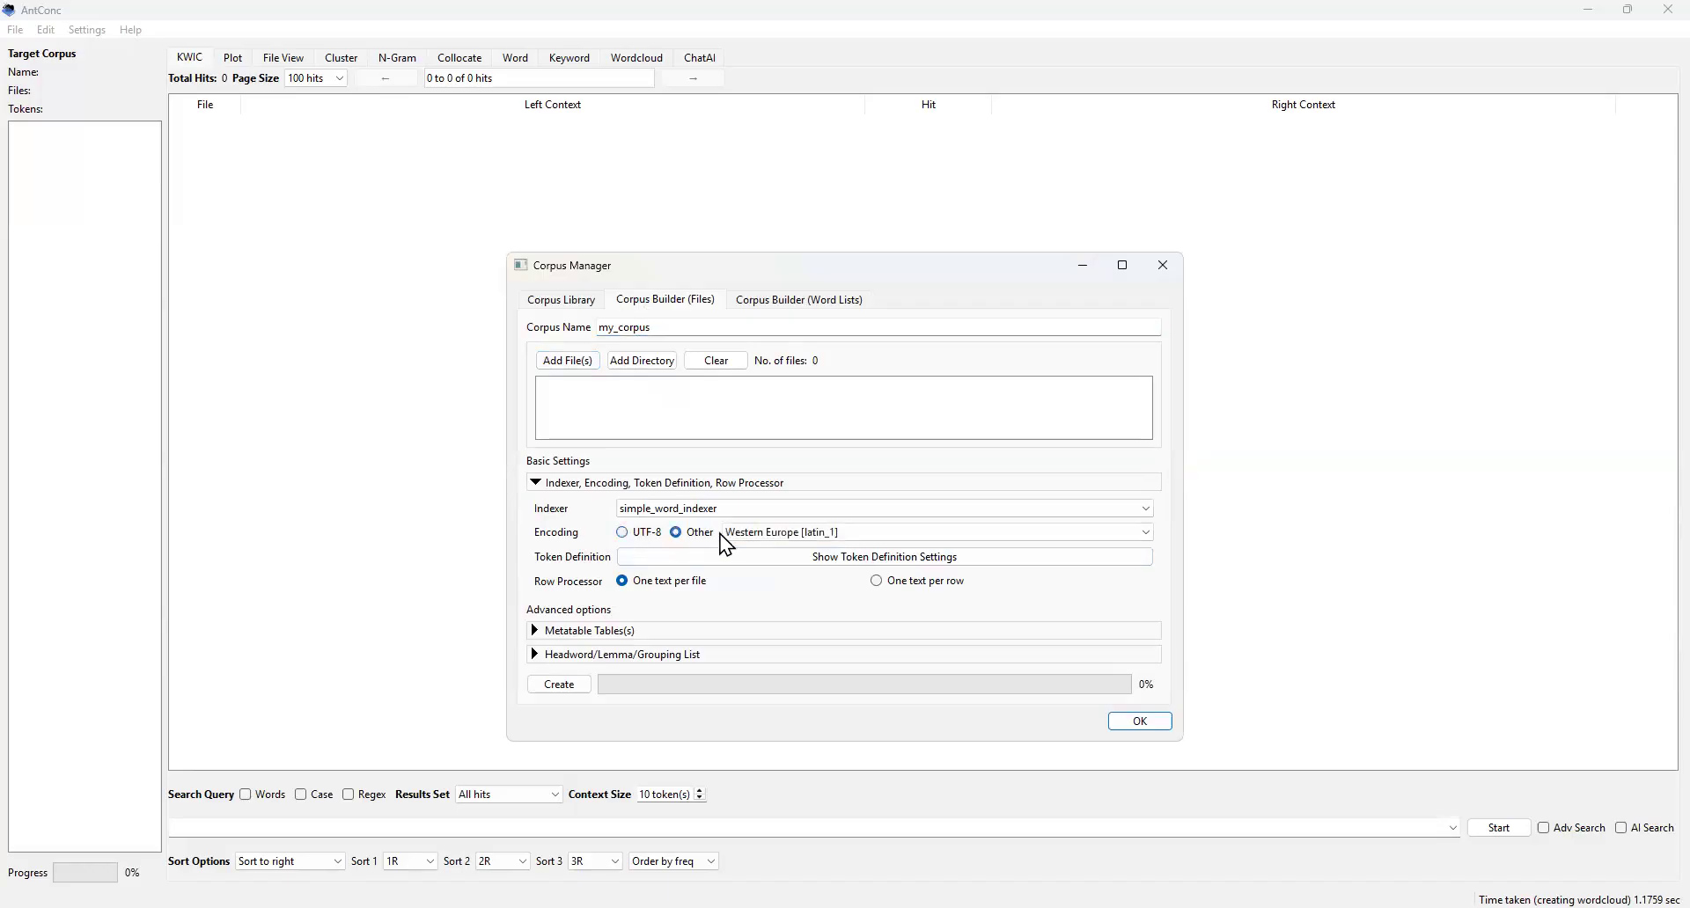
pyautogui.click(1067, 528)
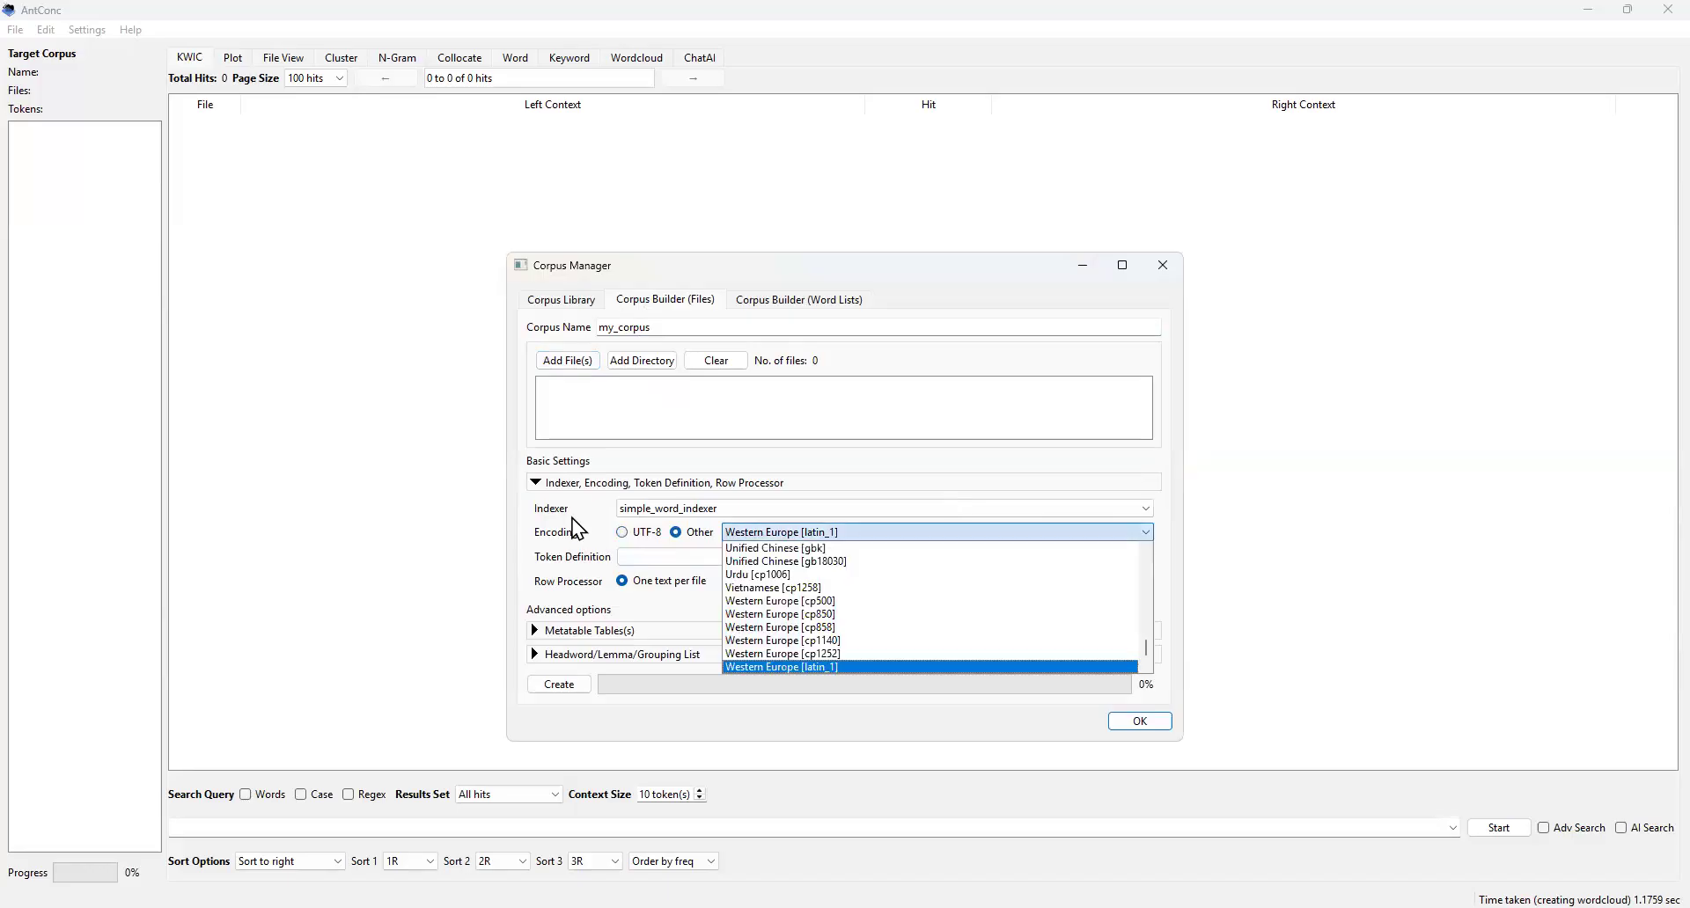
pyautogui.click(625, 535)
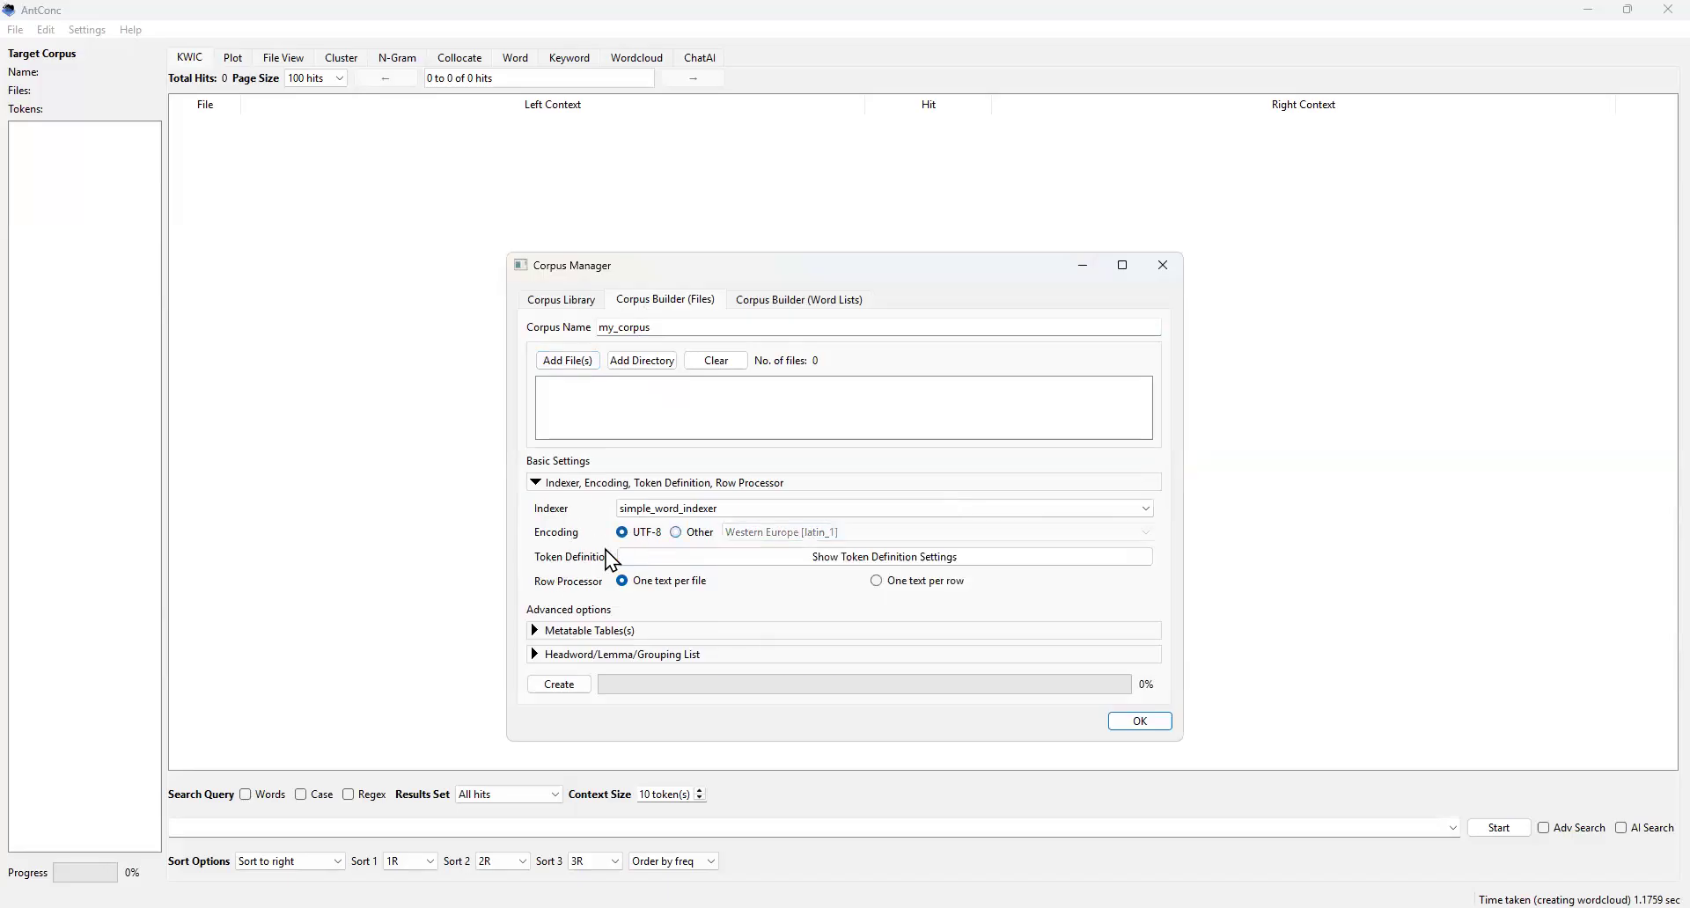
# - Examine the token definition settings and the advanced metatable and headword/lemma/grouping list options of the file-based corpus builder
pyautogui.click(894, 561)
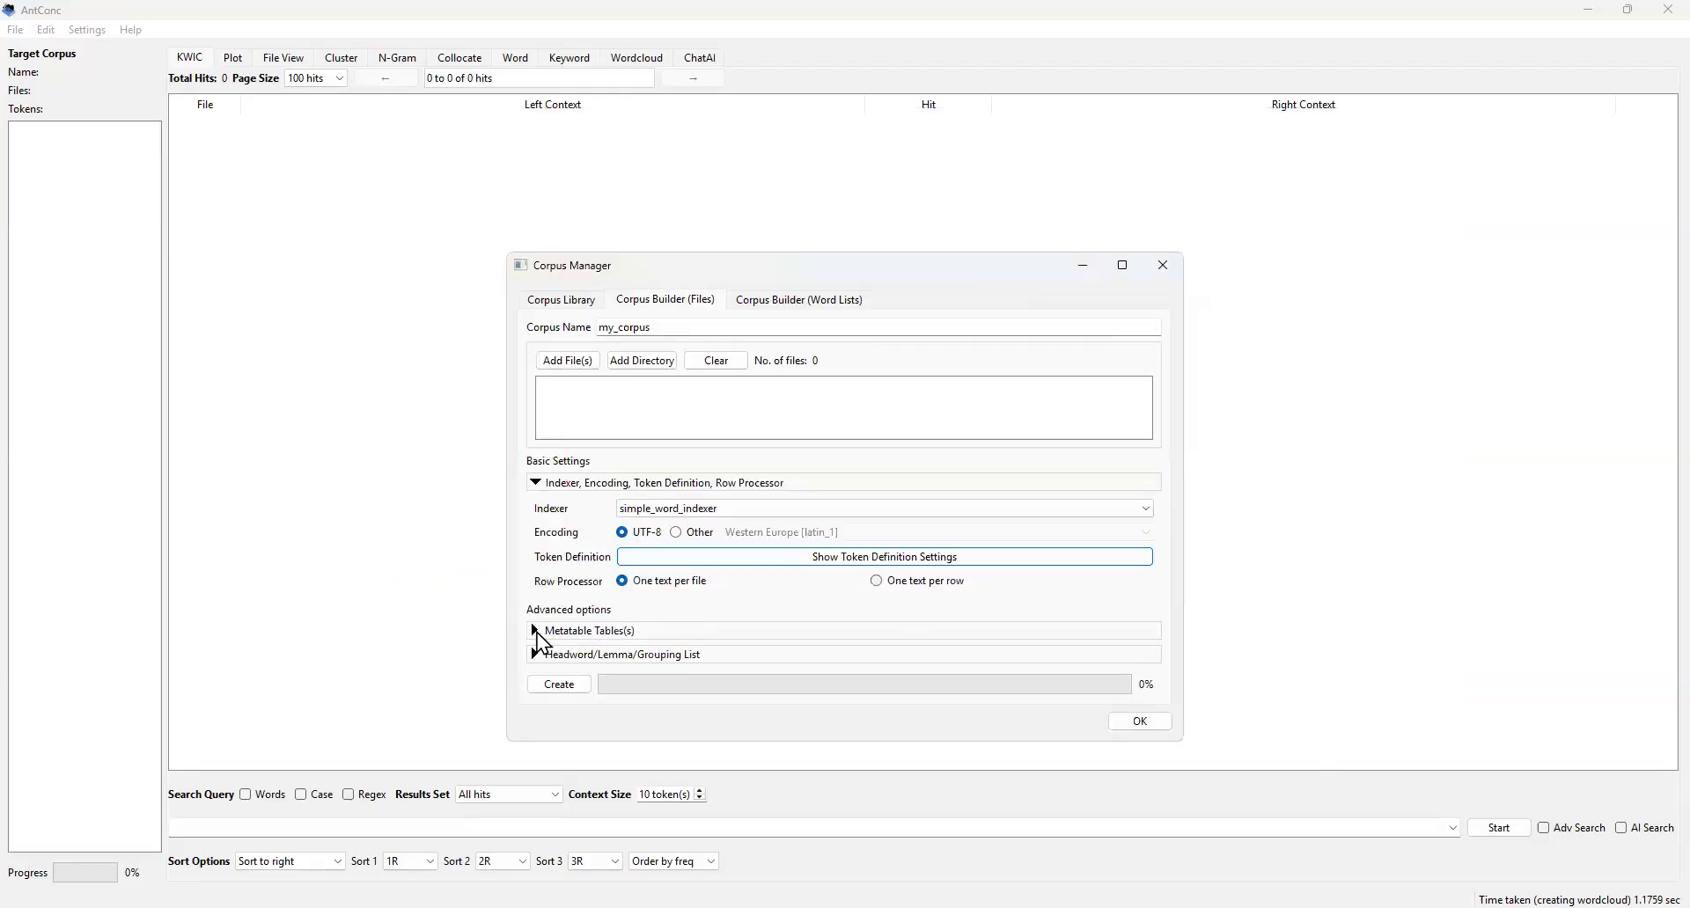
pyautogui.click(533, 633)
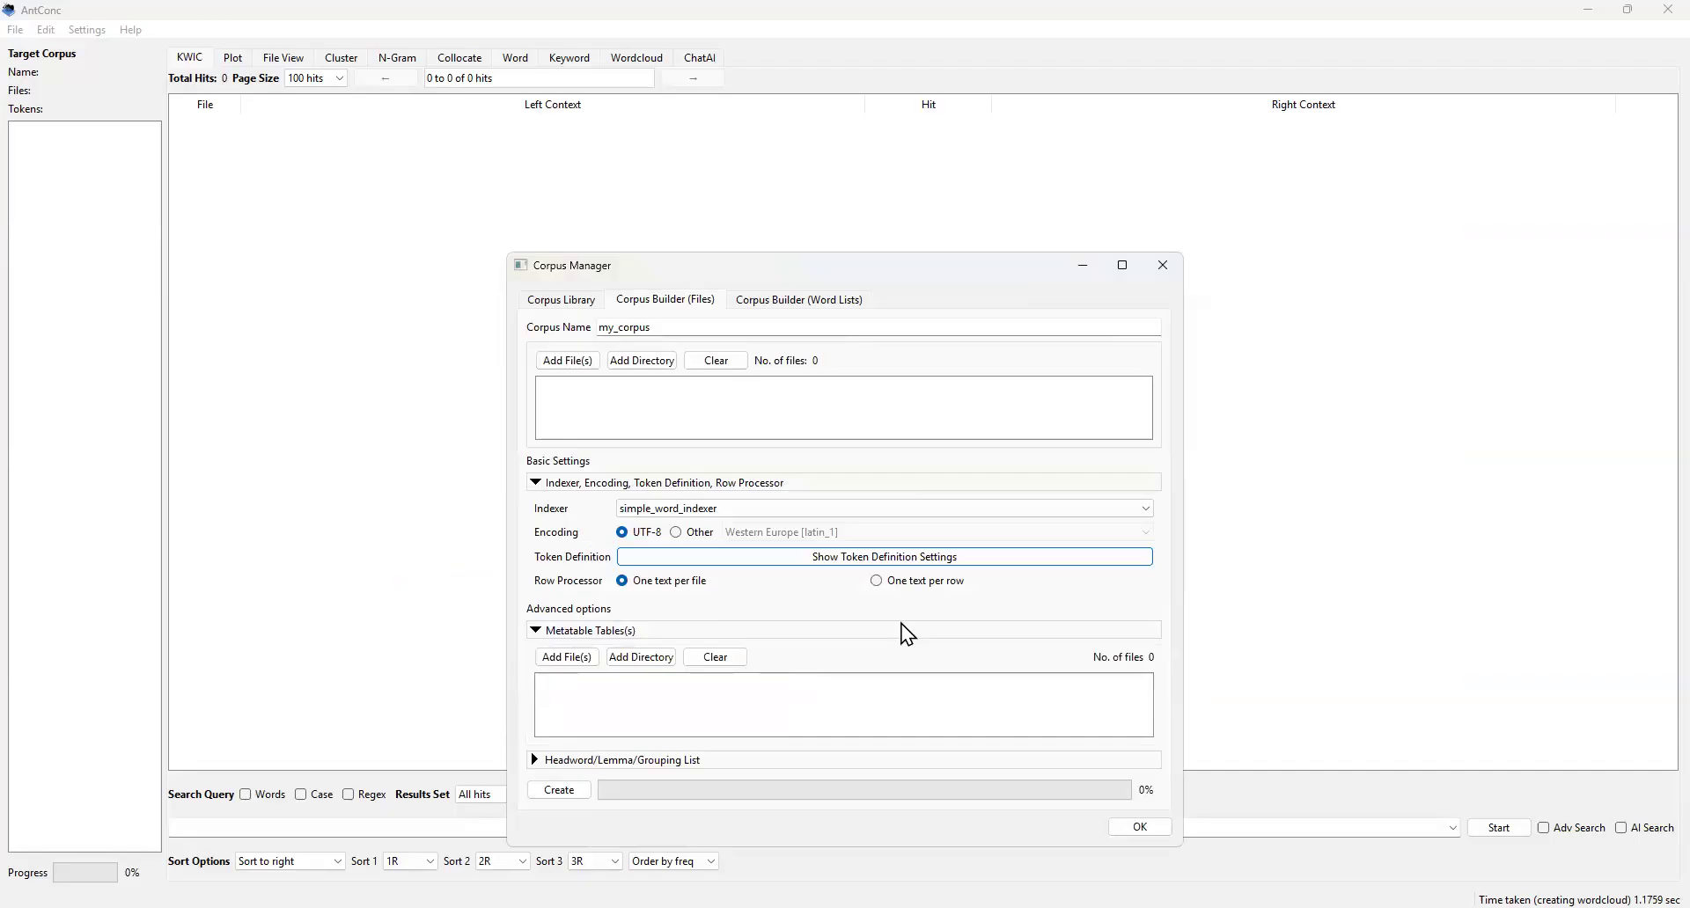
pyautogui.click(550, 760)
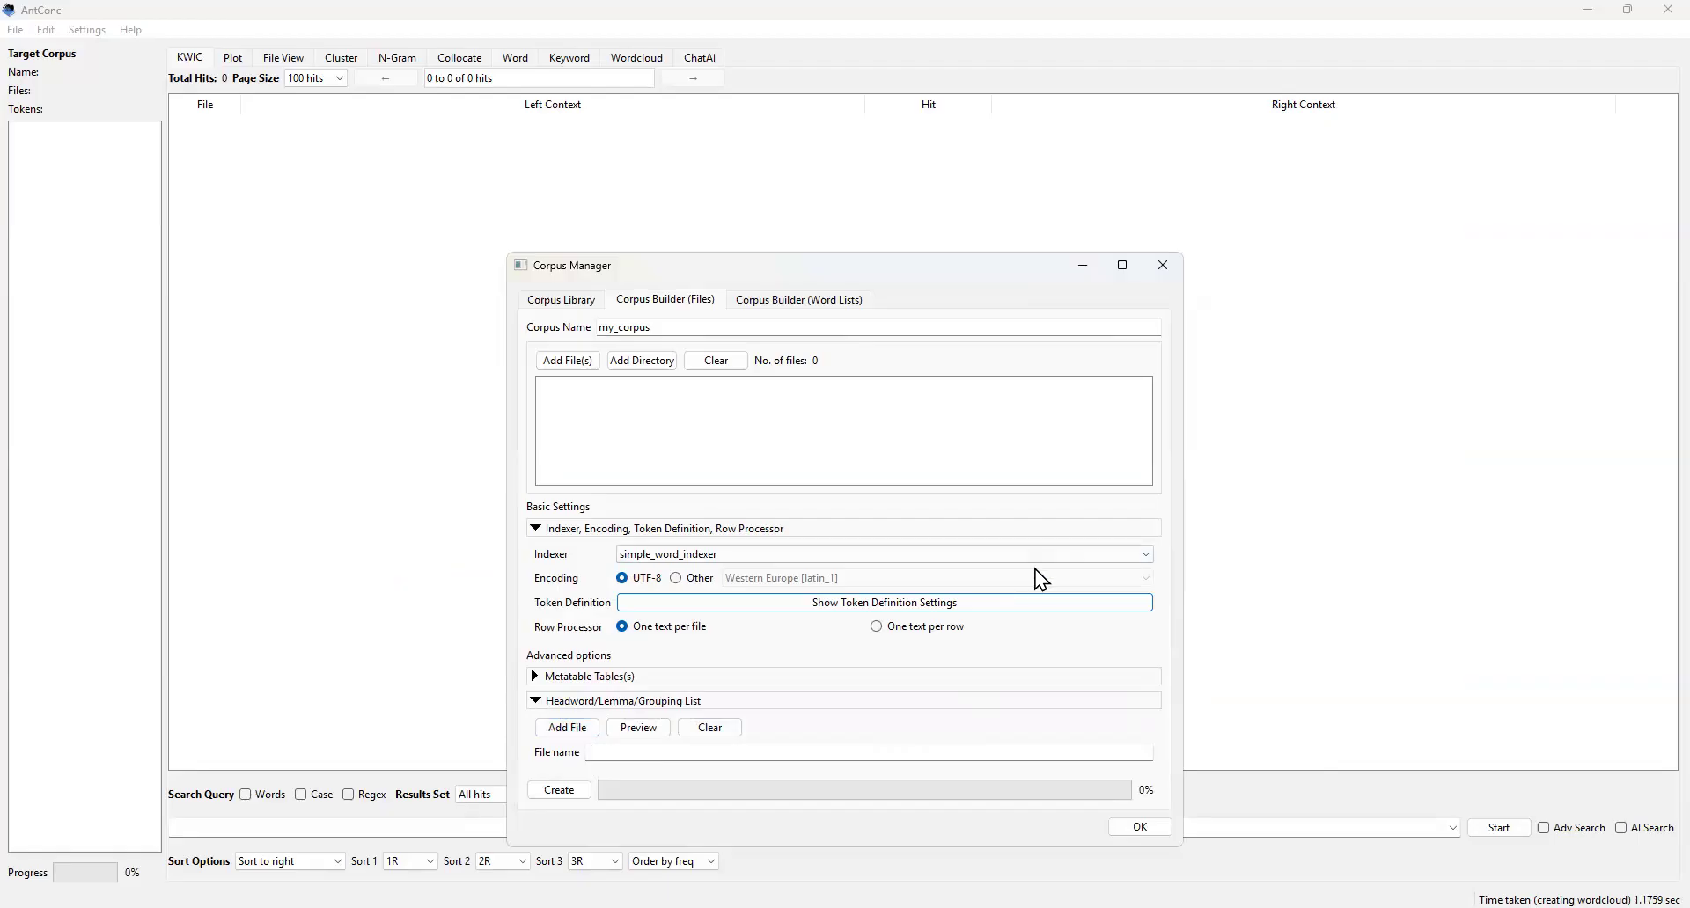
# - Look over the word-list corpus builder, compare it with the file-based one, and leave the Corpus Manager from its library
pyautogui.click(796, 302)
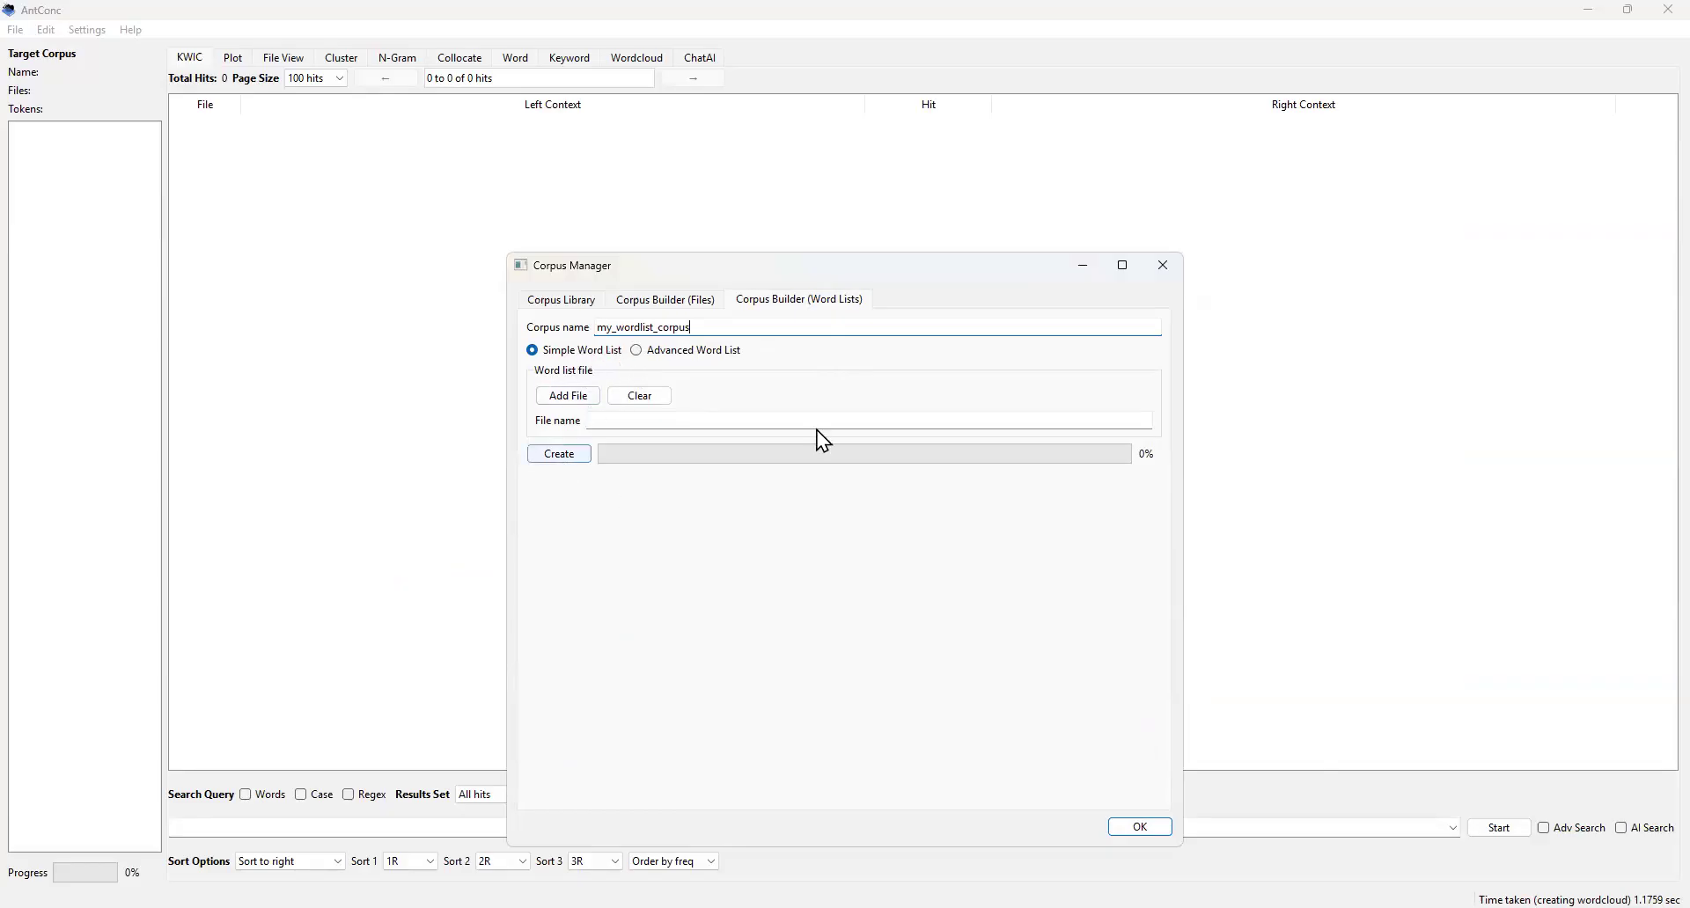
pyautogui.click(1165, 264)
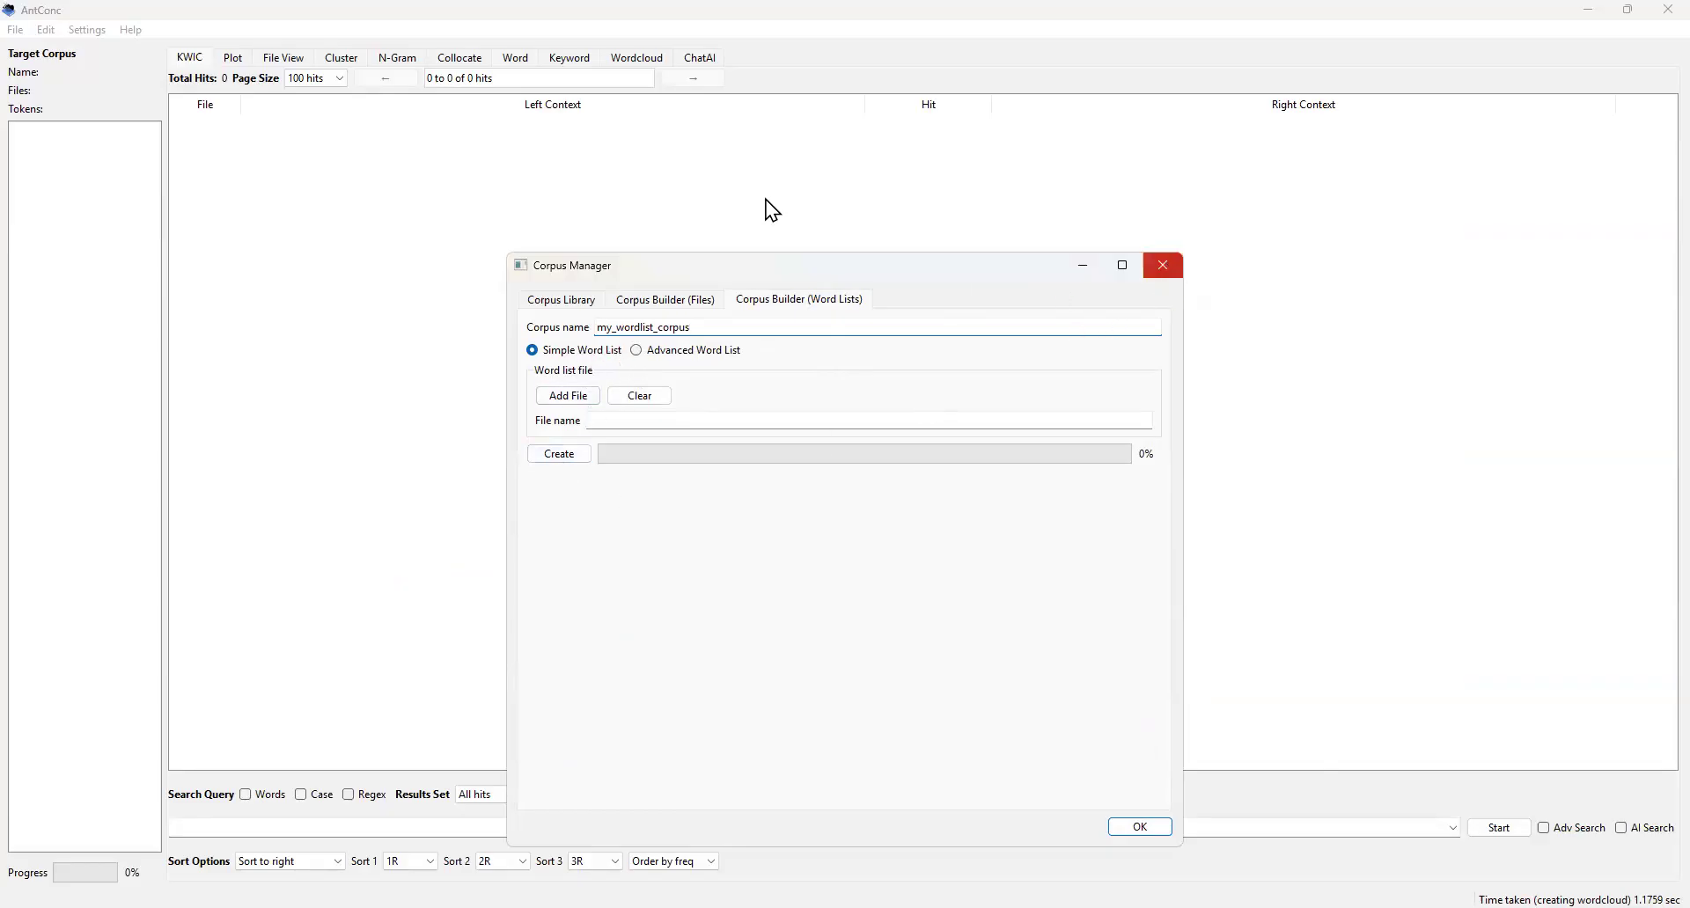
pyautogui.click(15, 30)
pyautogui.click(106, 69)
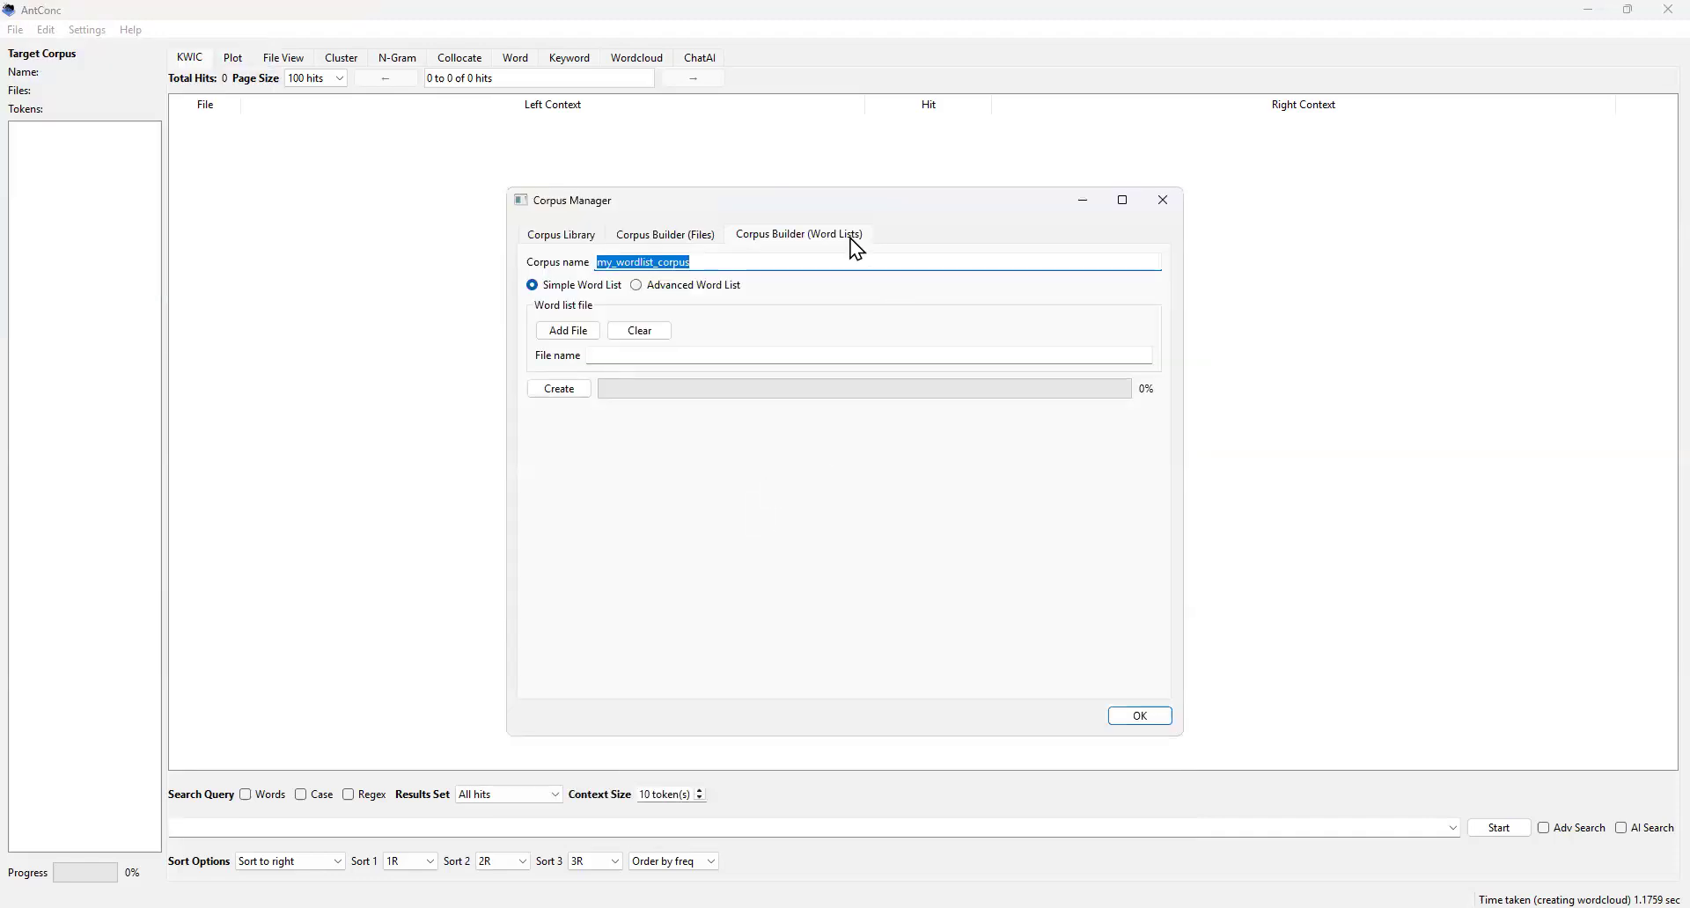
pyautogui.click(667, 237)
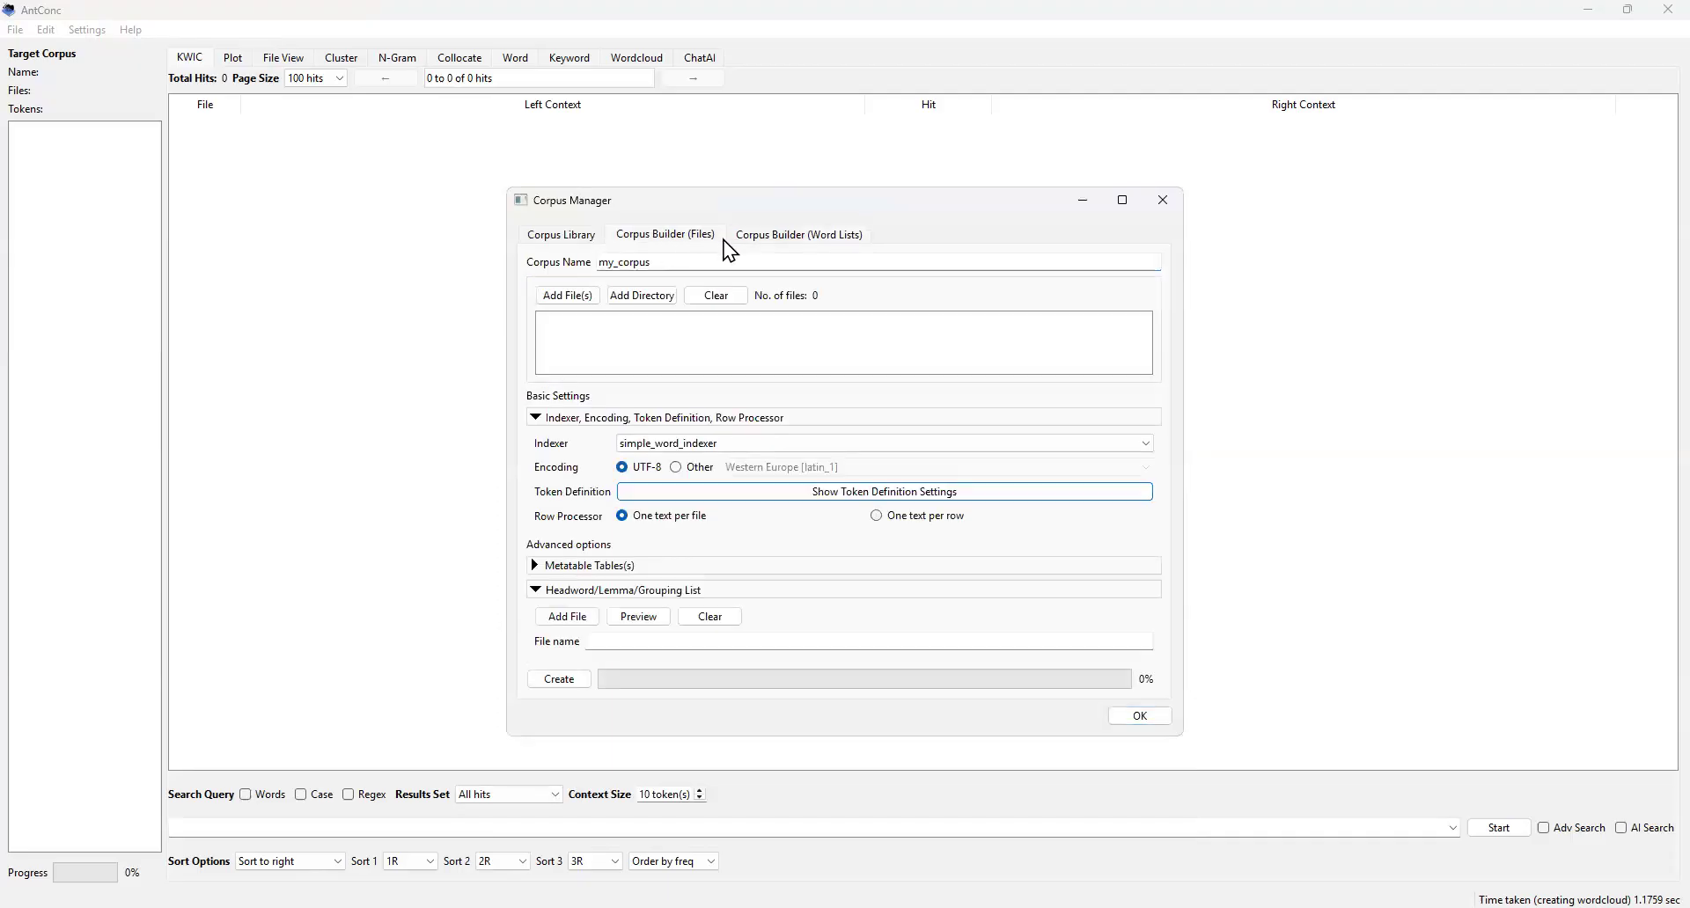
pyautogui.click(757, 238)
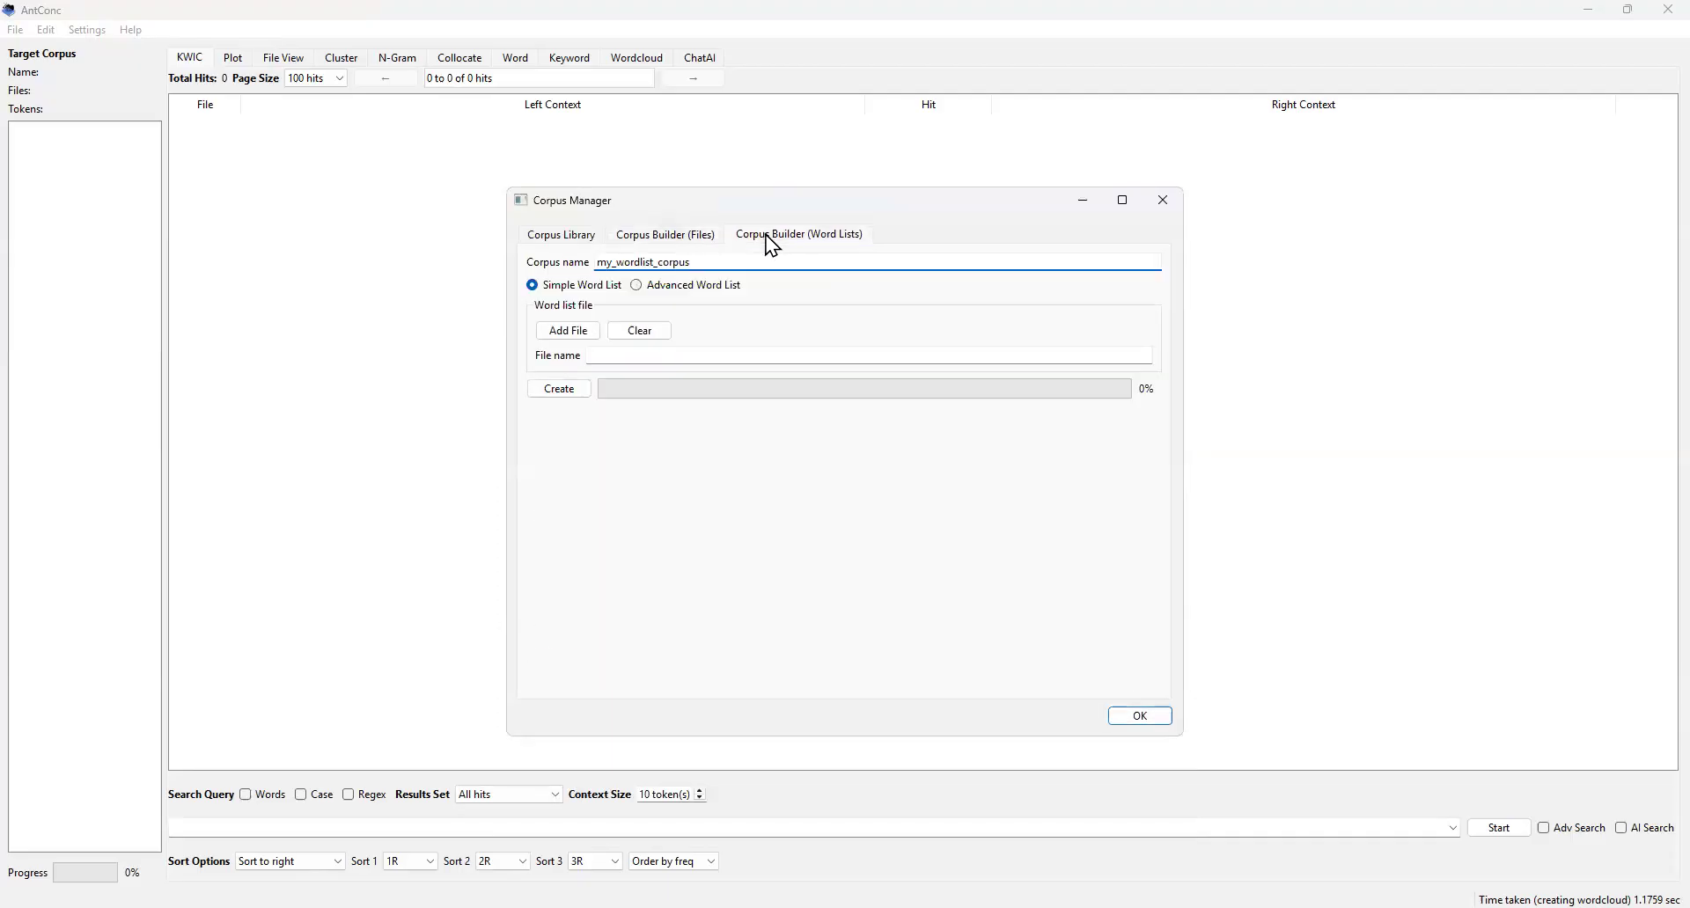
pyautogui.click(569, 237)
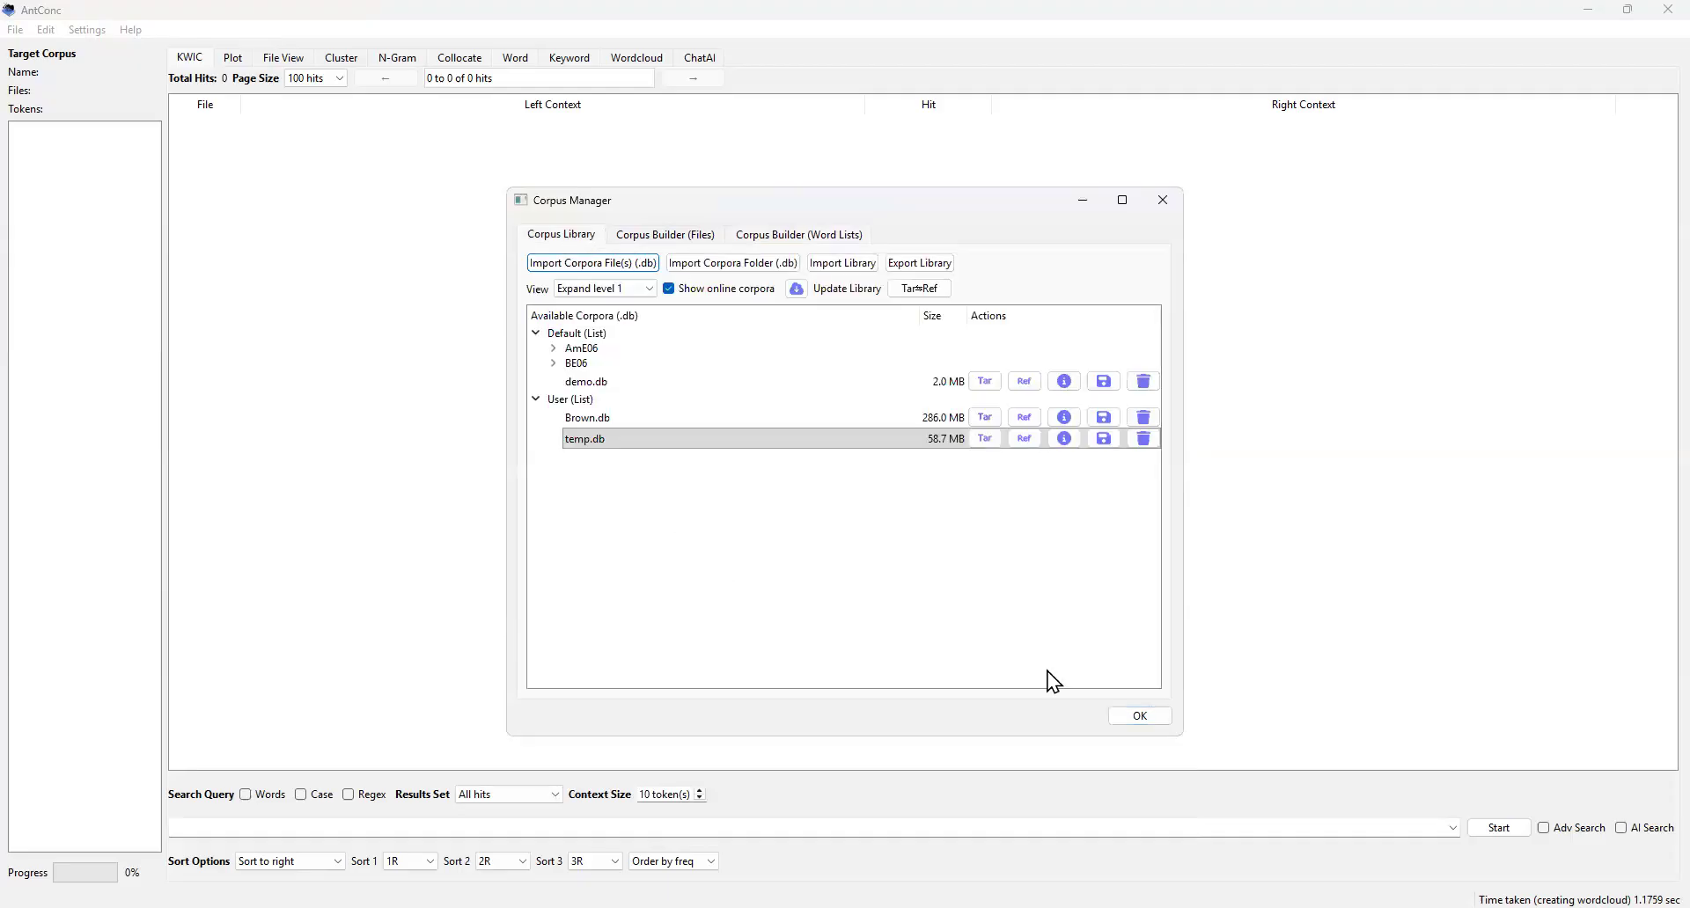
pyautogui.click(1144, 722)
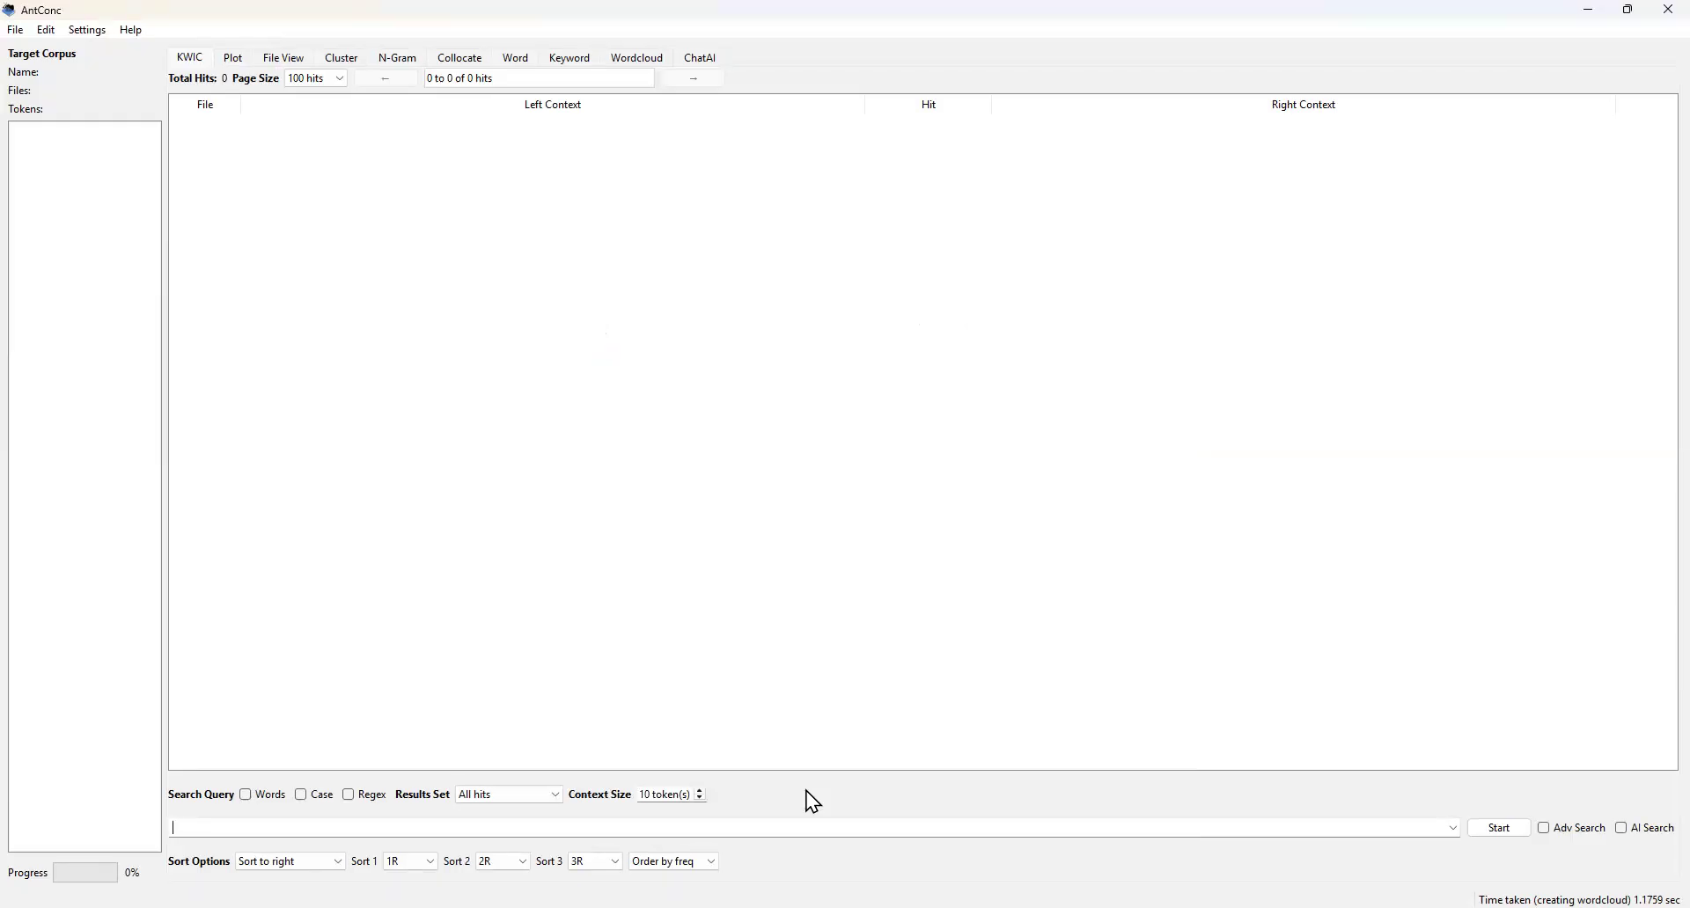
# - Switch to the ChatAI tool and view the system prompt in its tool settings
pyautogui.click(709, 59)
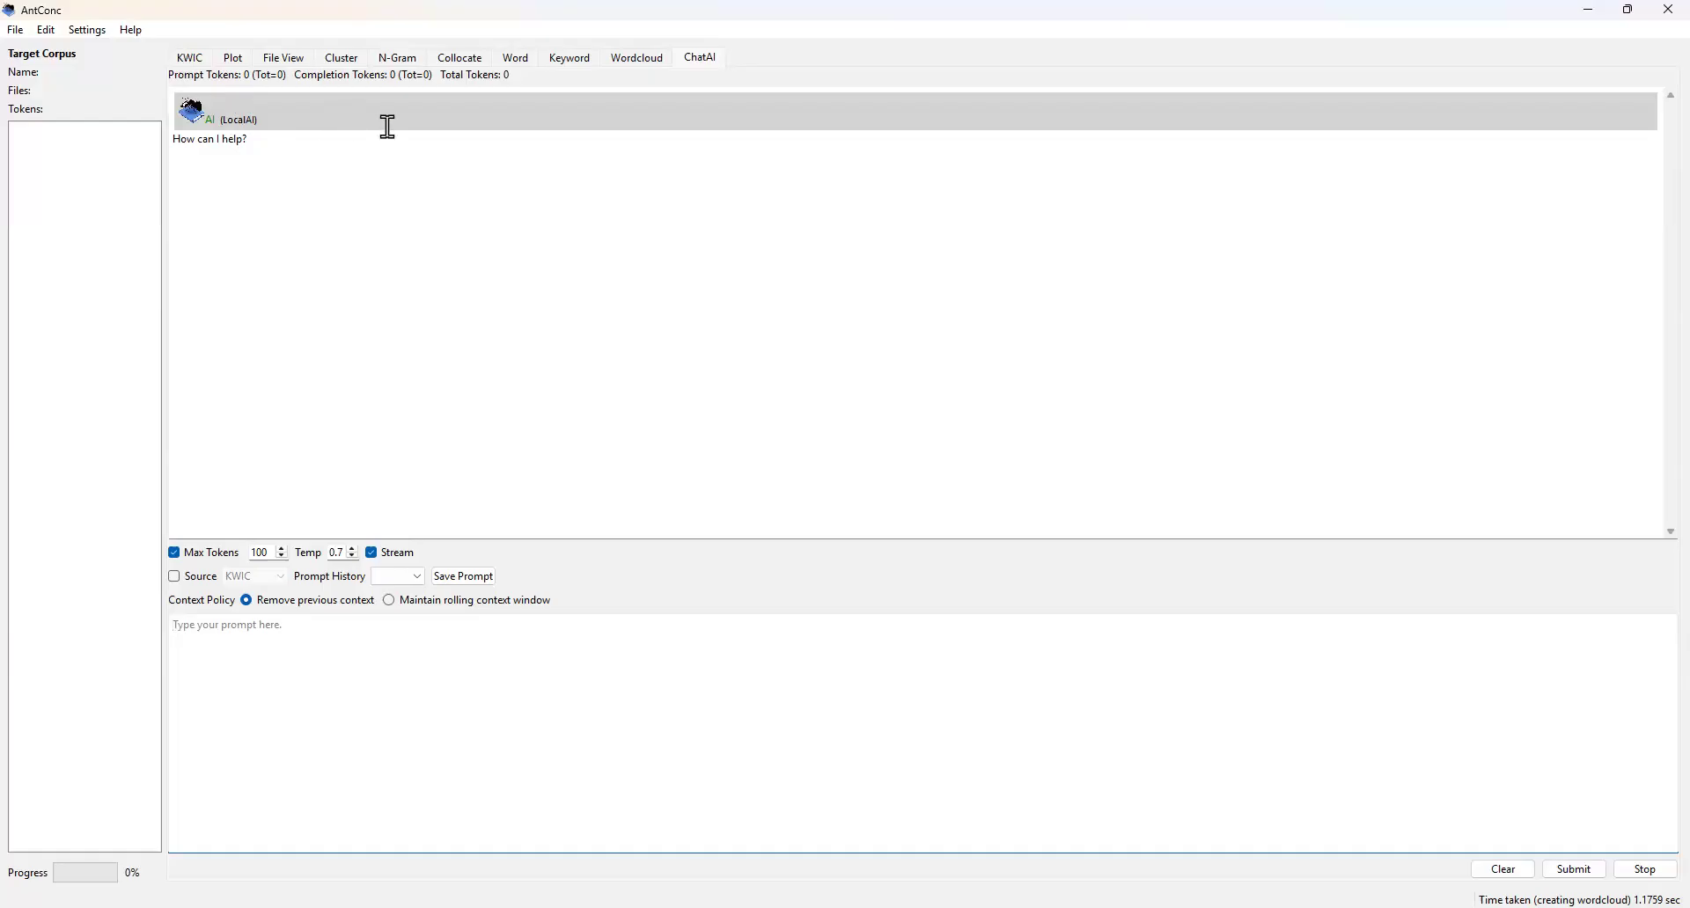
pyautogui.click(16, 31)
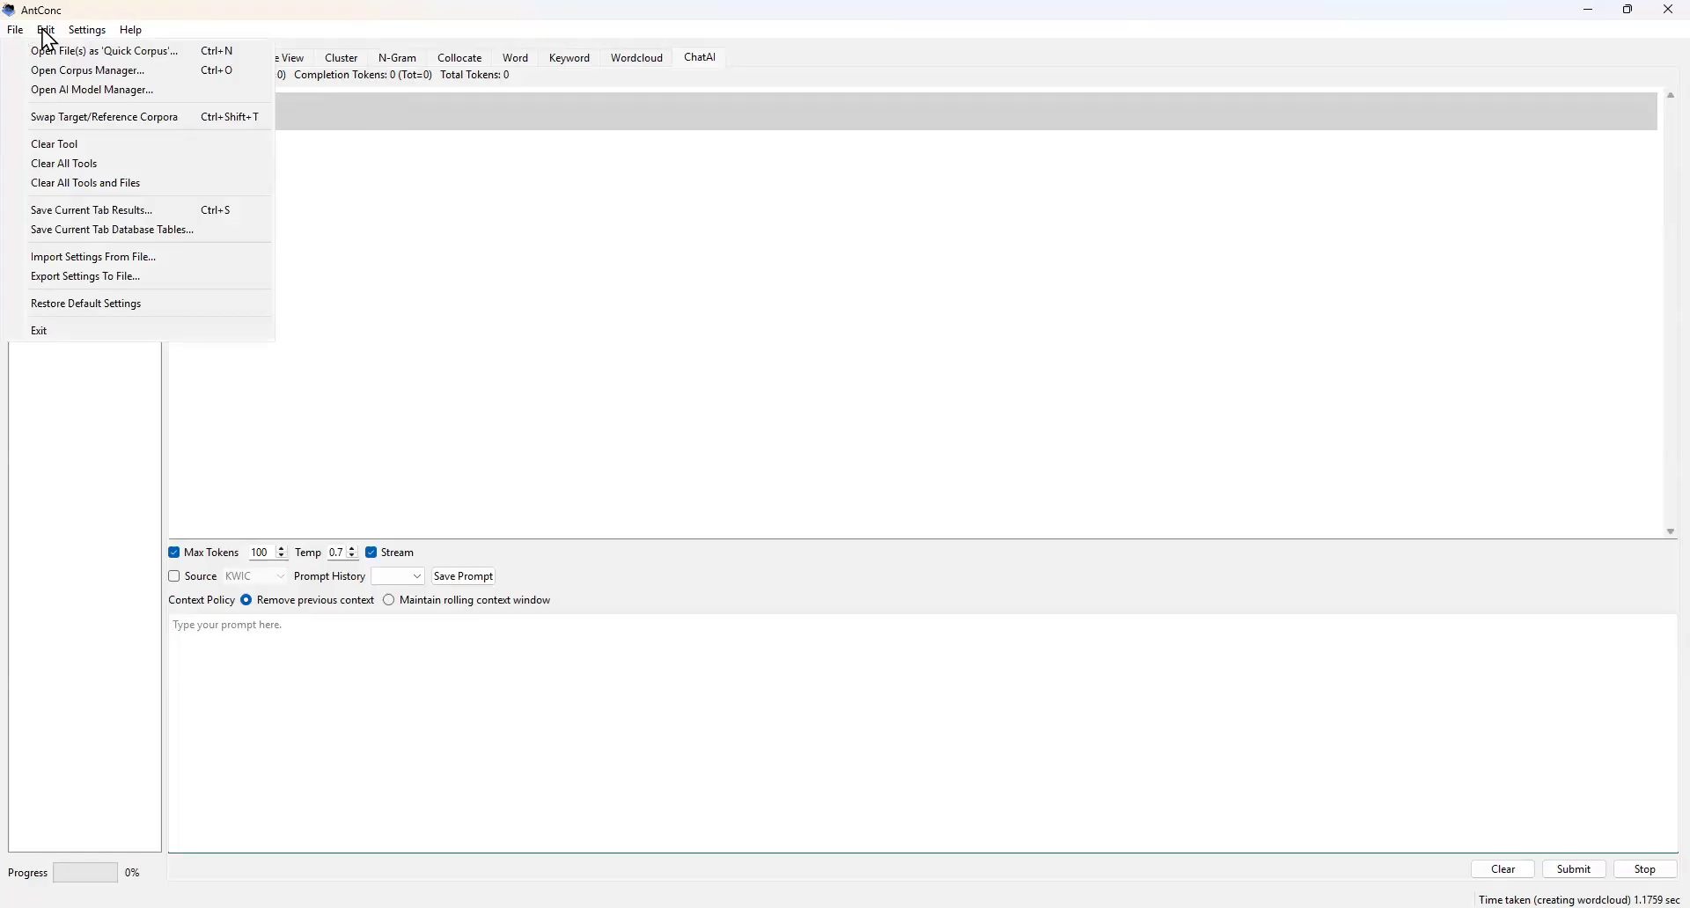
pyautogui.moveTo(87, 31)
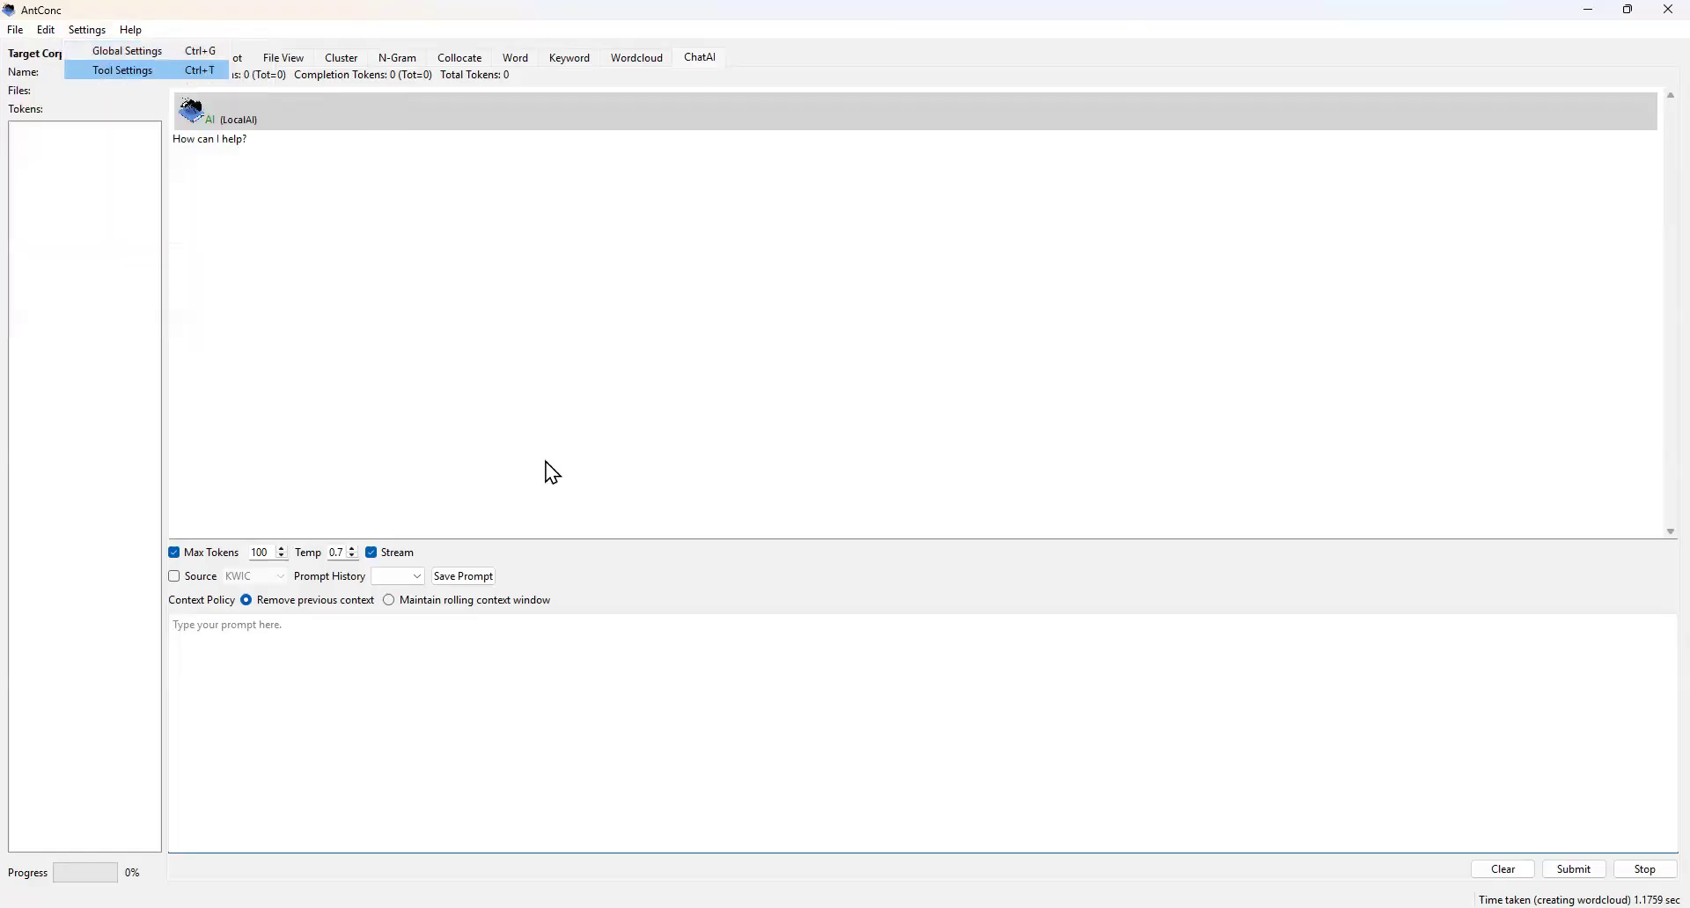
pyautogui.press('Return')
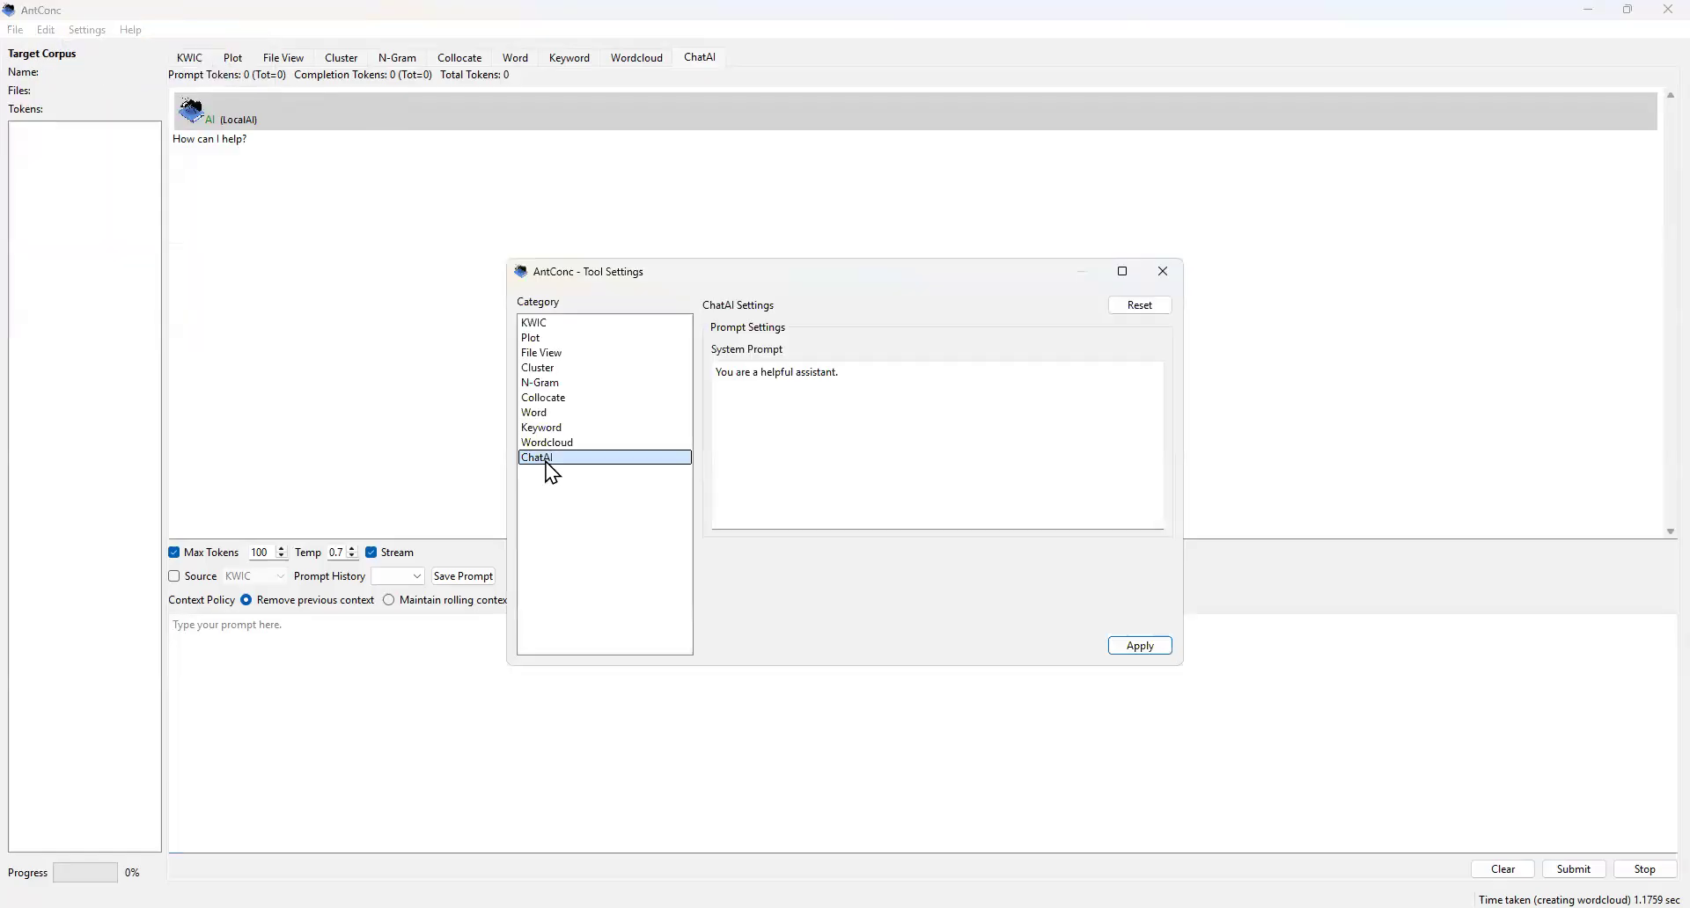
pyautogui.click(1159, 275)
# - Examine the AI service types, OpenAI model and localhost ports in the global AI settings, and close them
pyautogui.click(89, 28)
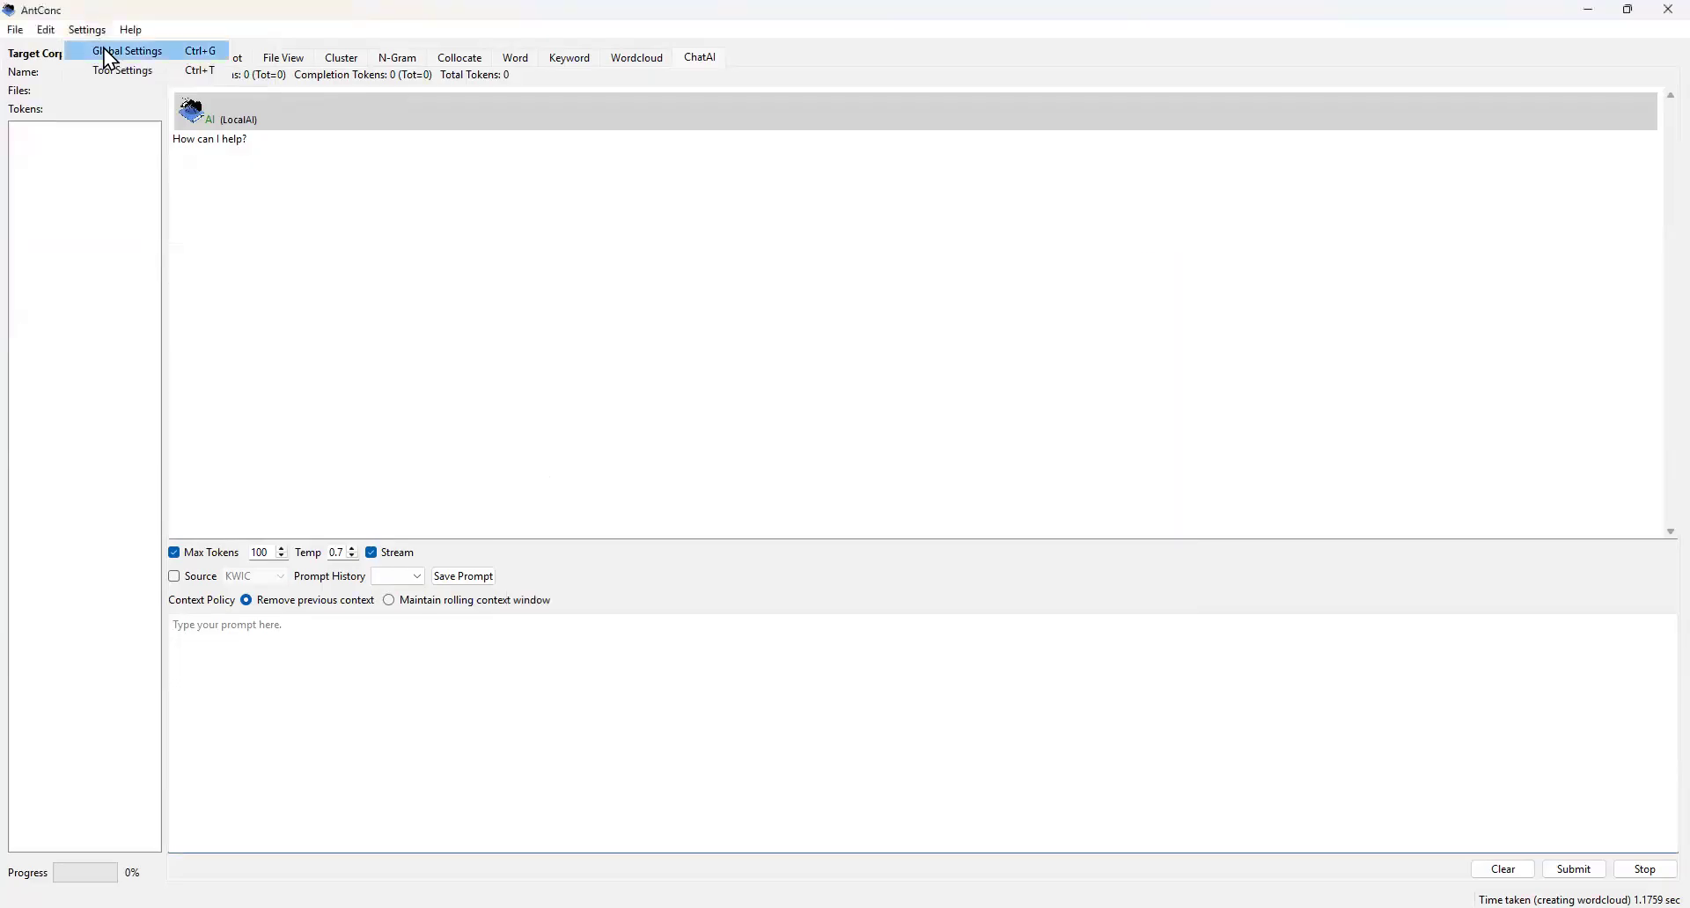
pyautogui.press('Return')
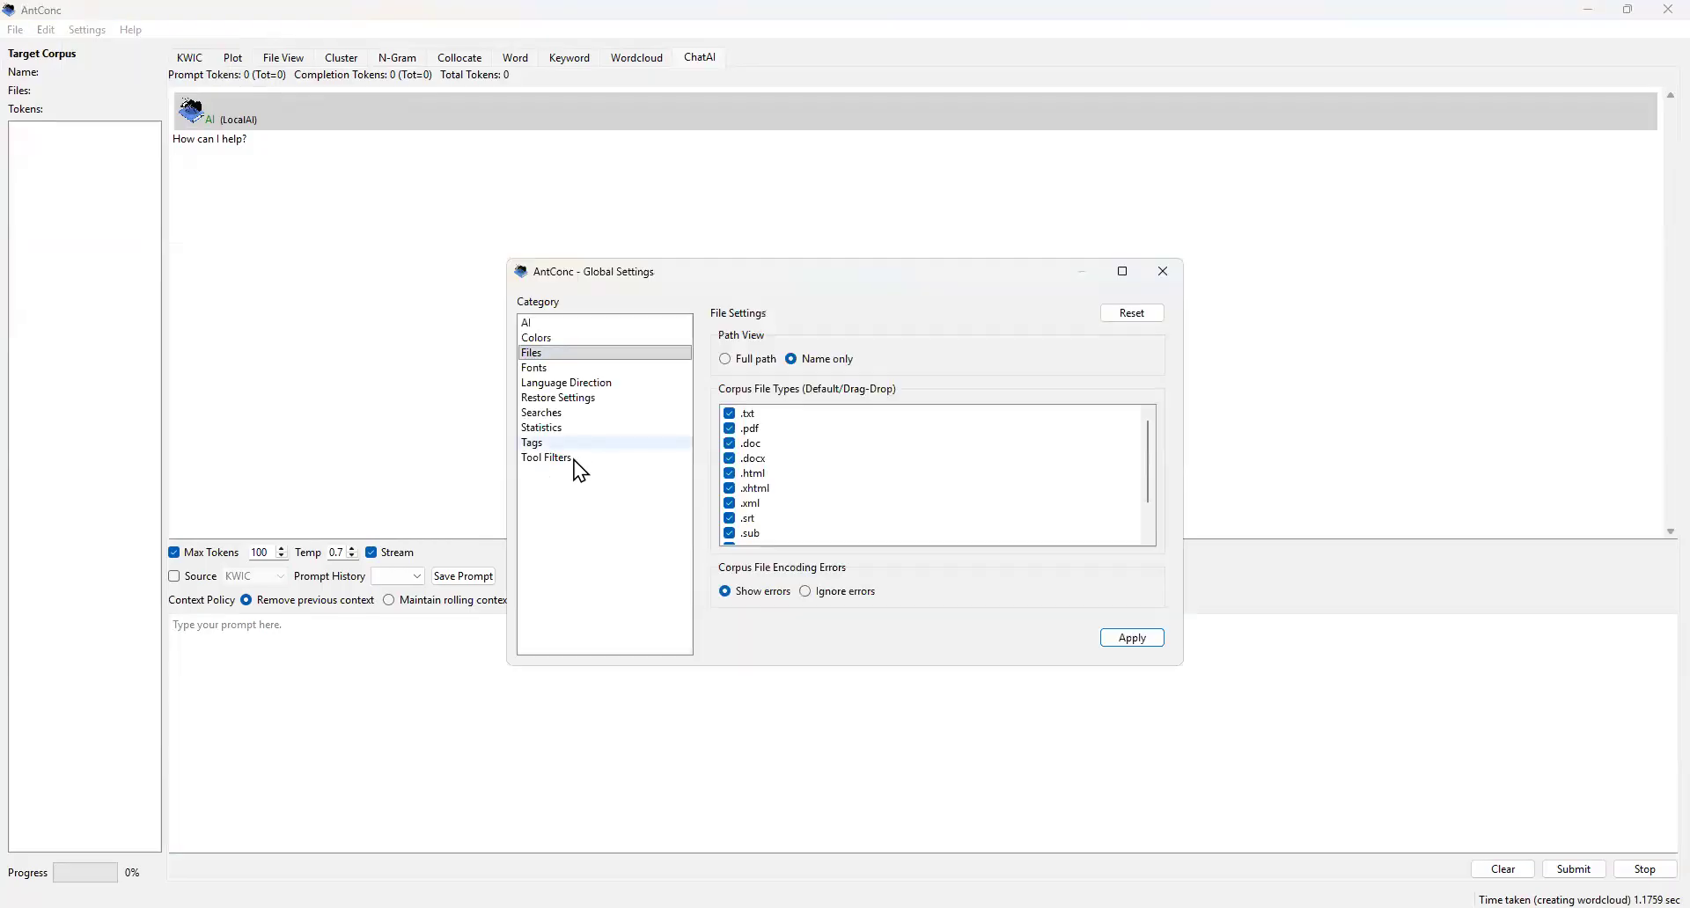
pyautogui.click(538, 322)
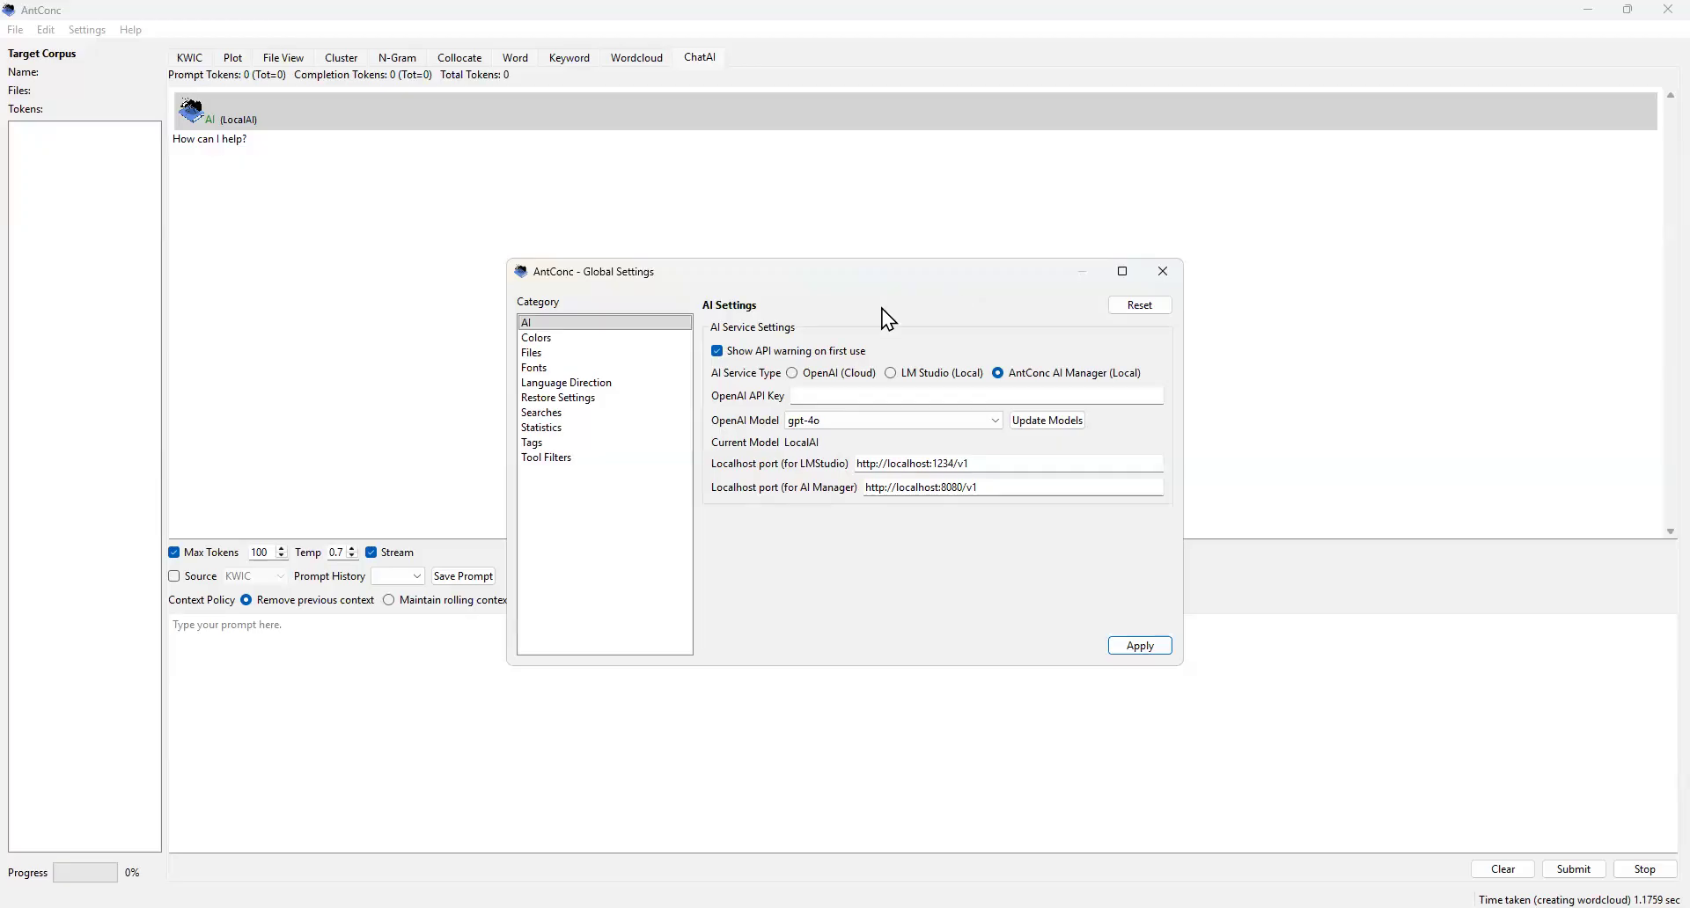
pyautogui.click(1164, 275)
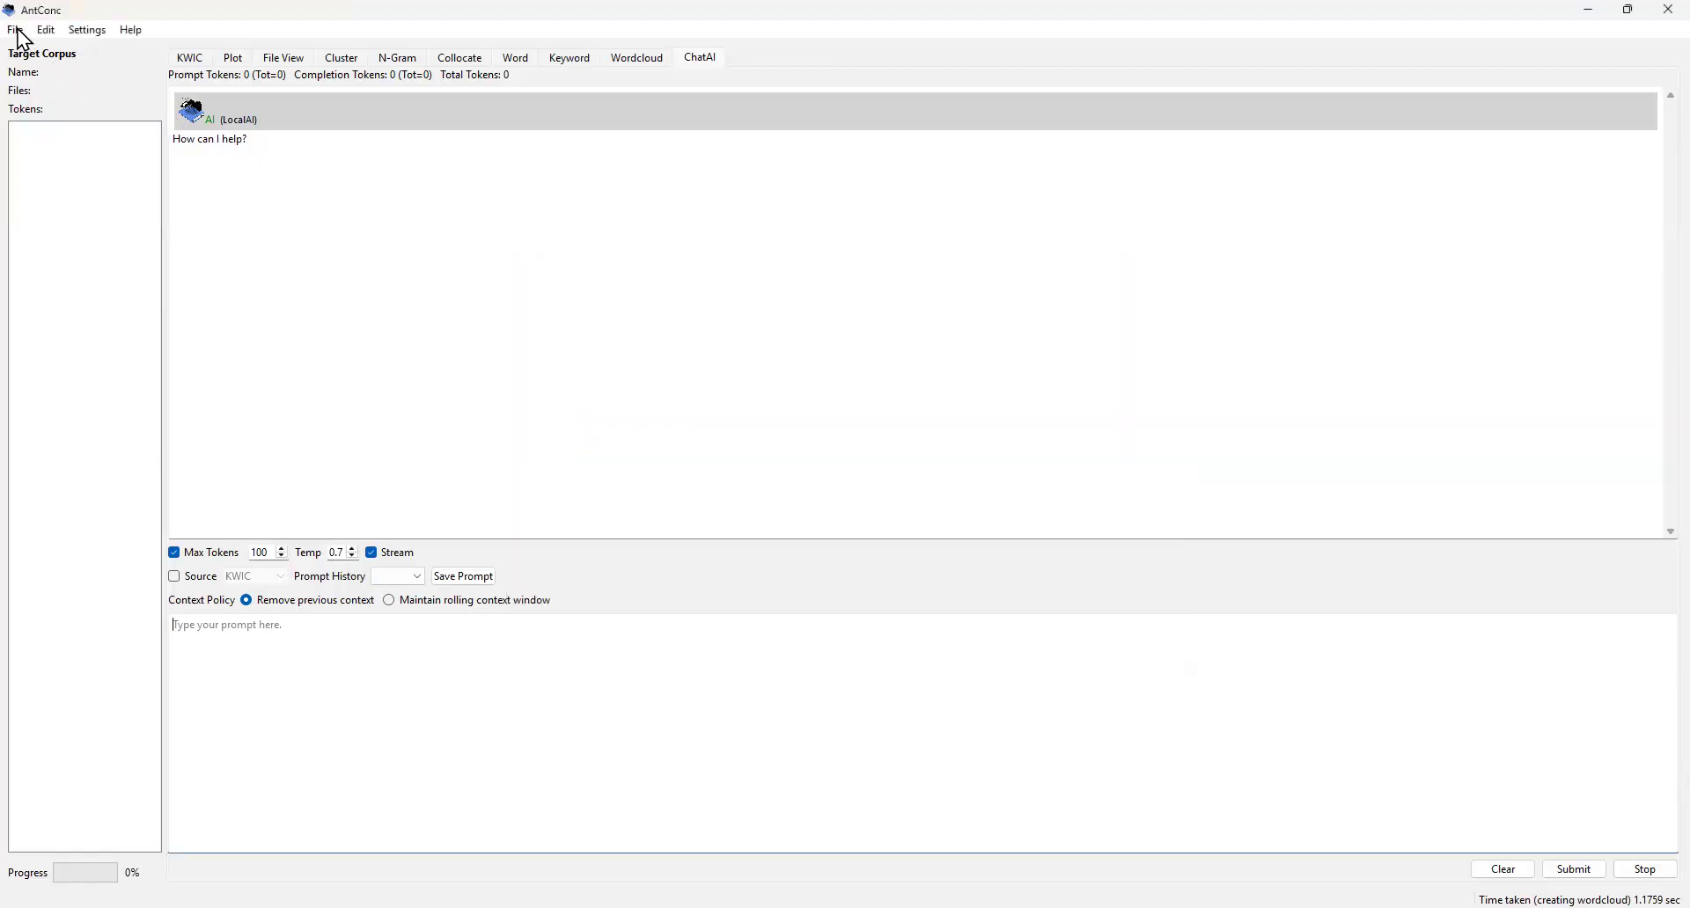
# - Review the local and online models in the AI Model Manager by hiding and reshowing the online ones
pyautogui.click(17, 31)
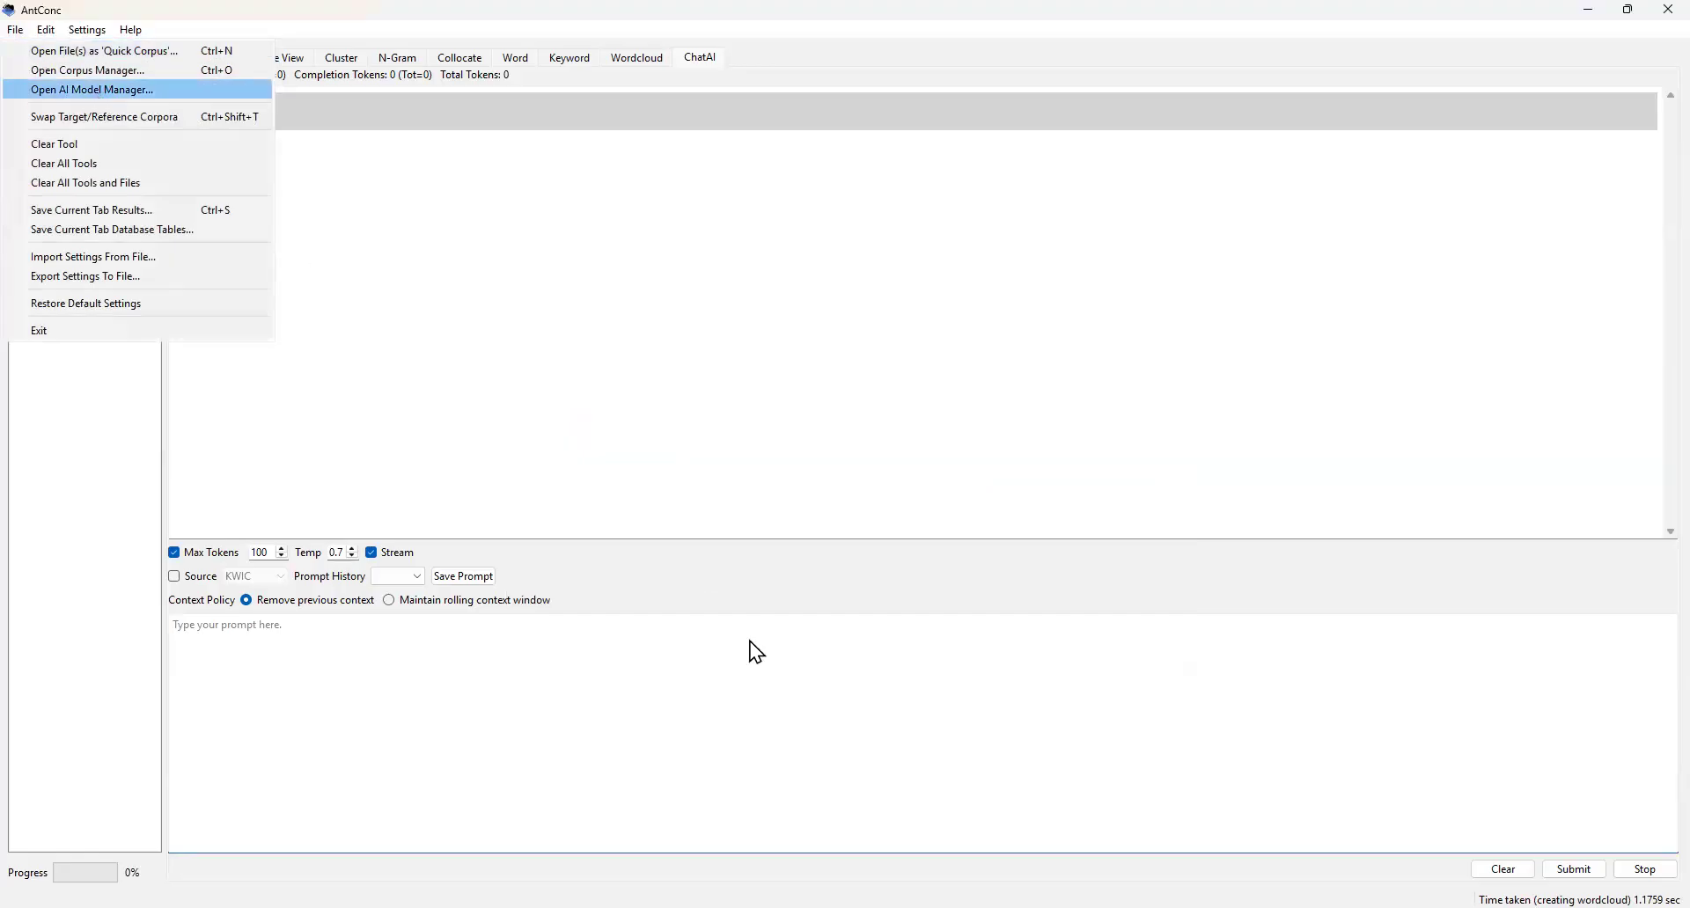
pyautogui.press('Return')
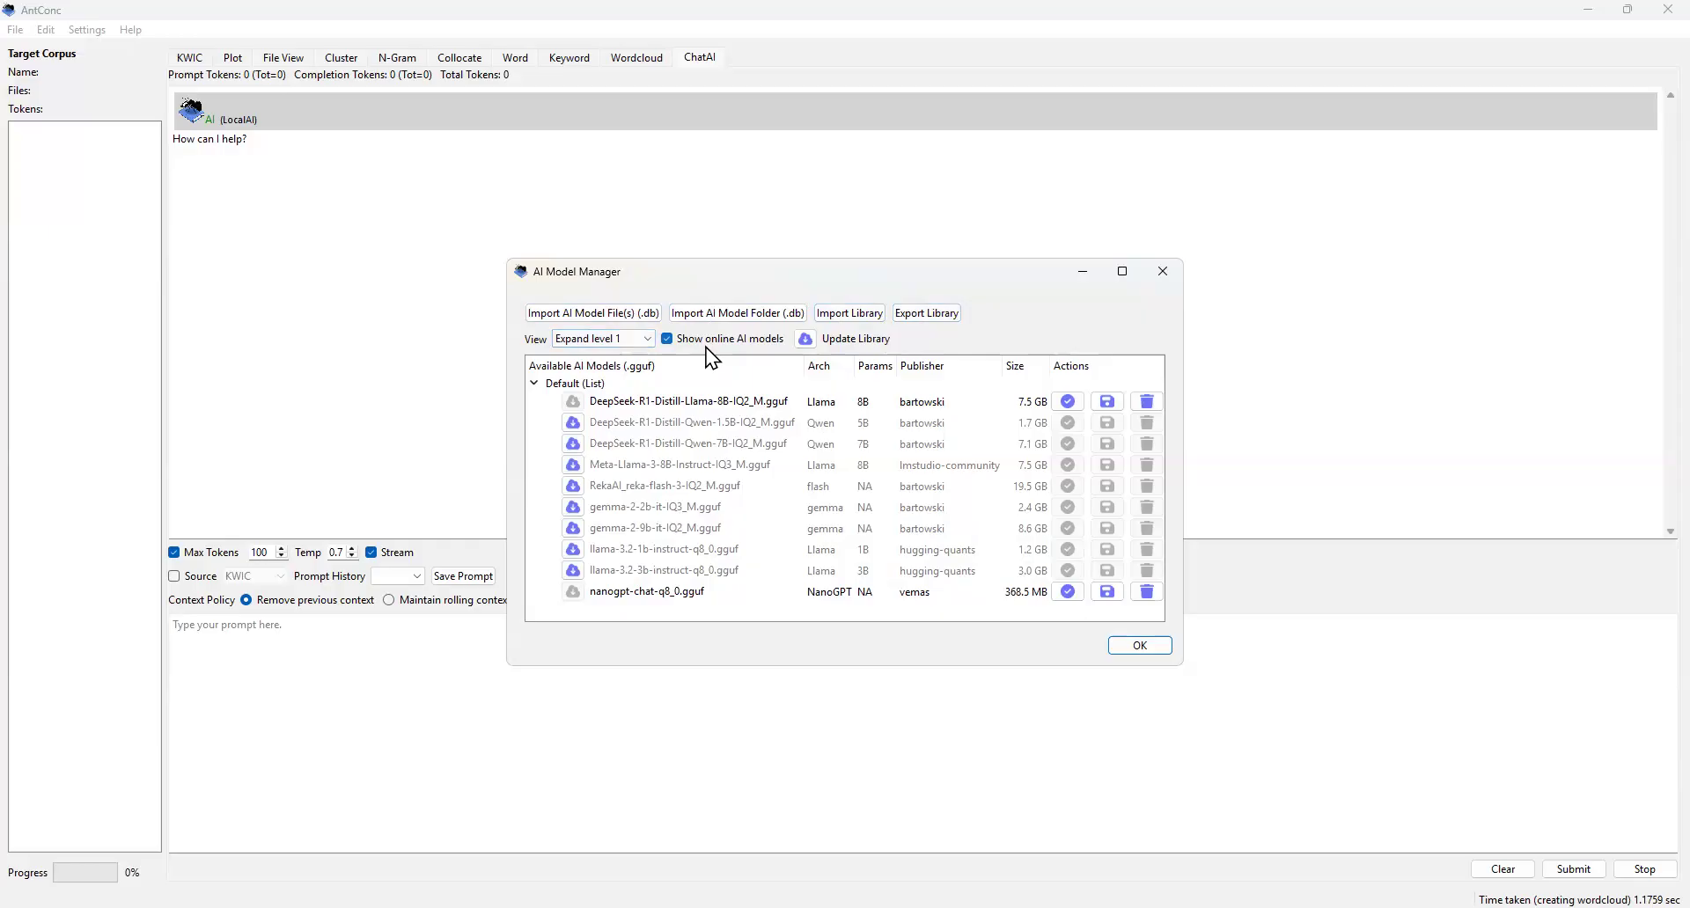
pyautogui.click(667, 338)
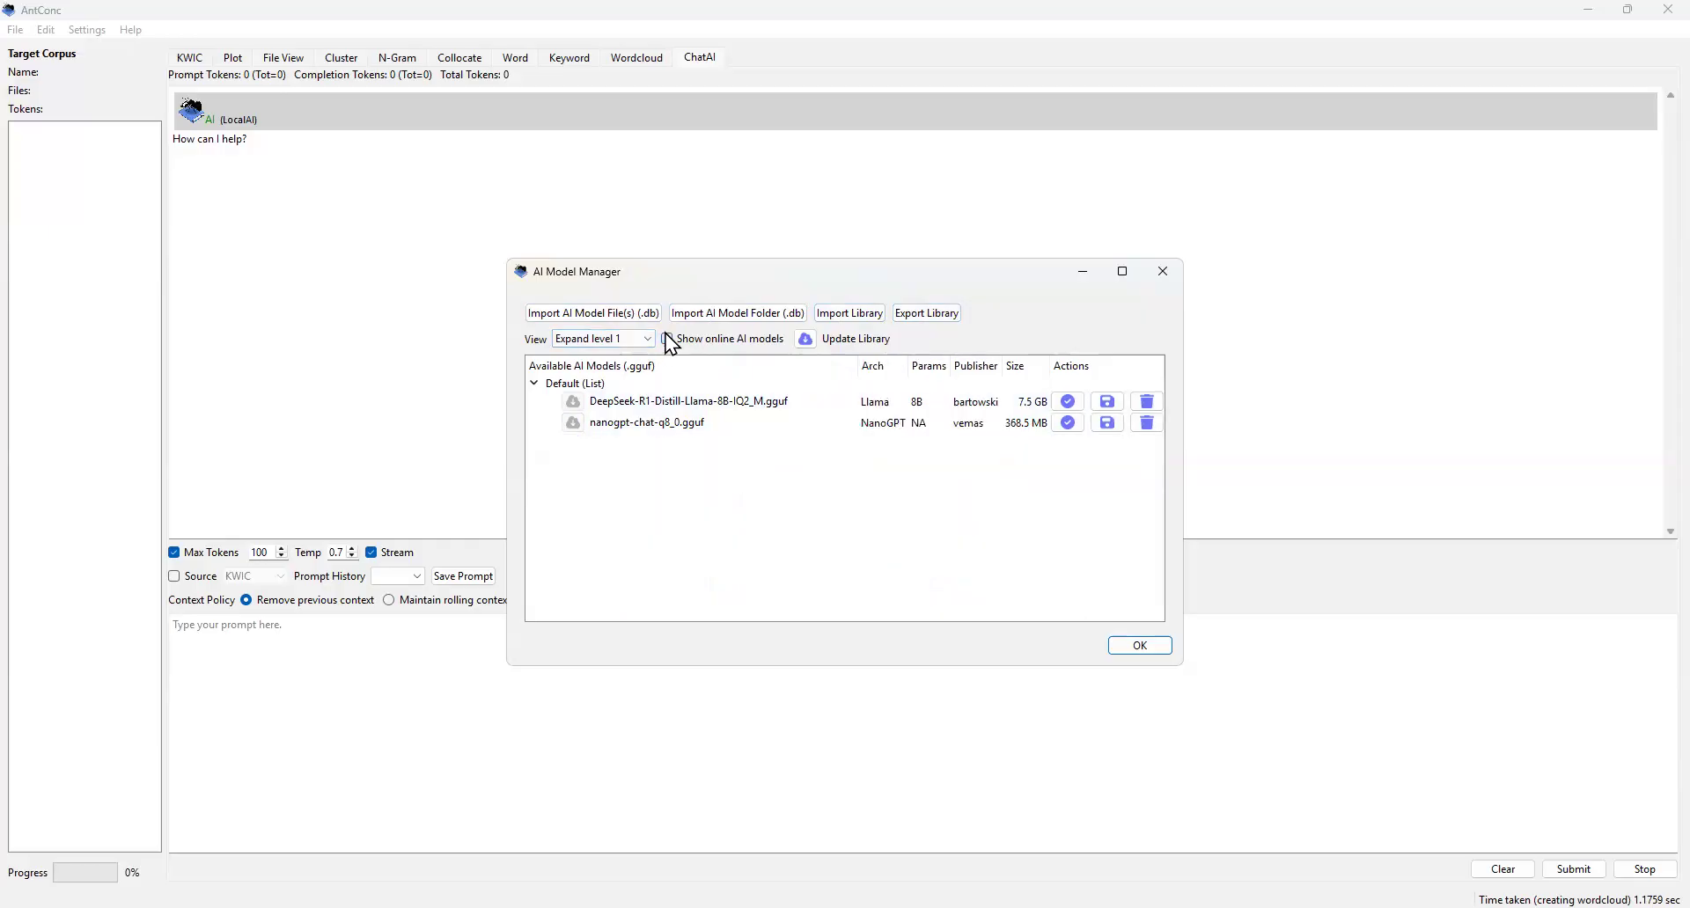
pyautogui.click(666, 338)
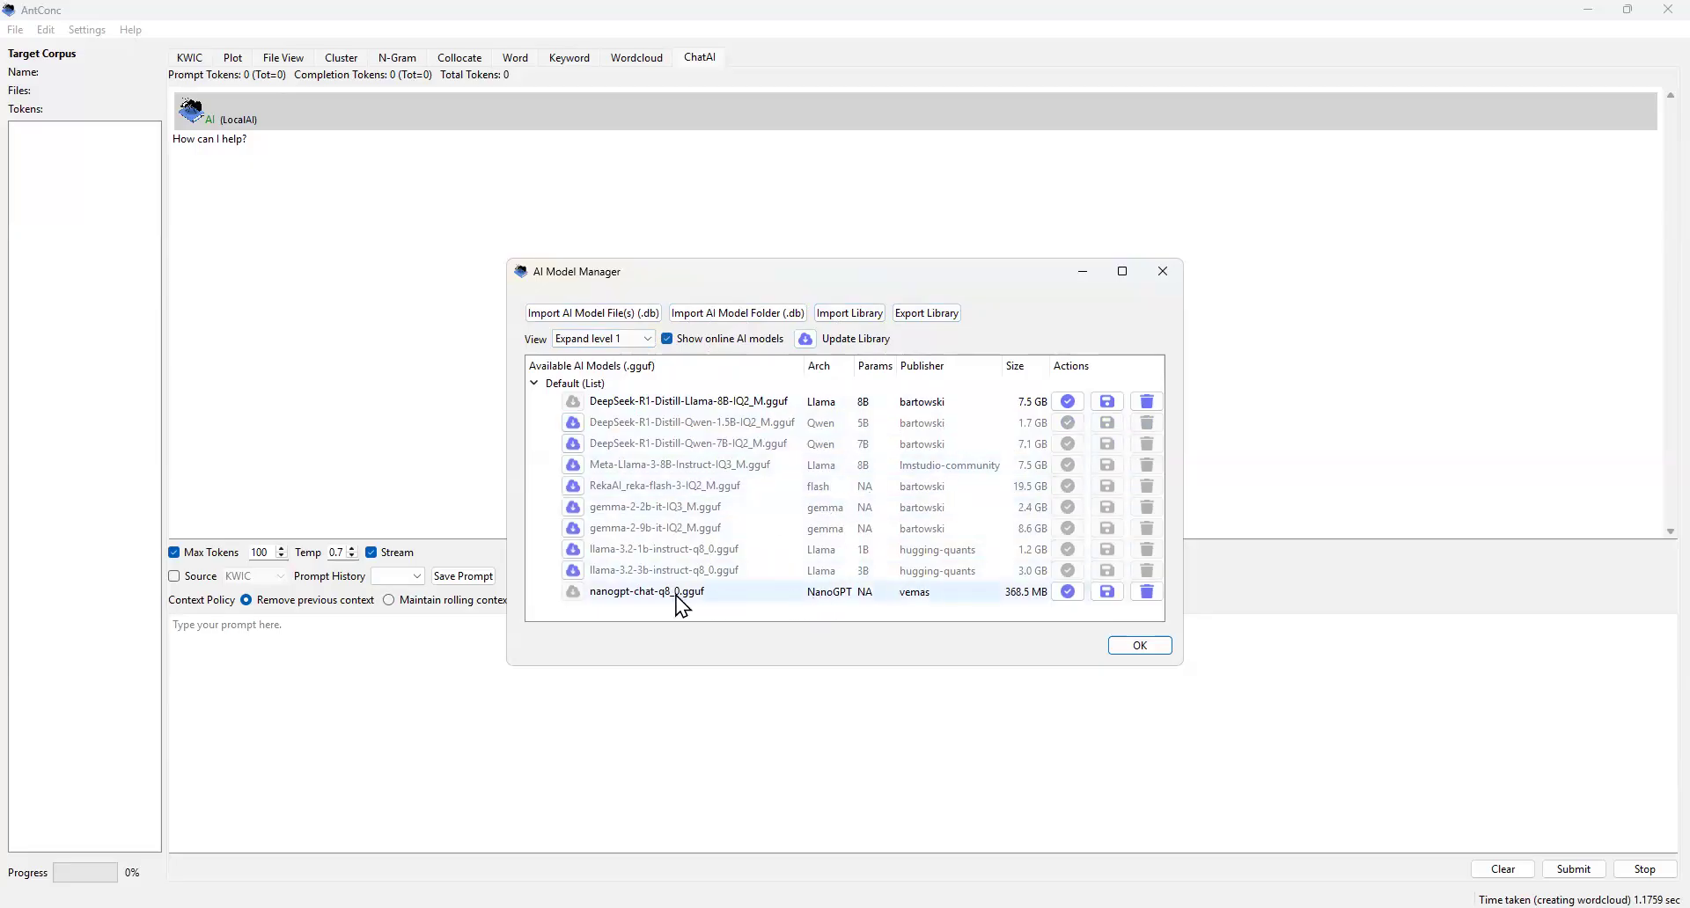
pyautogui.click(1140, 647)
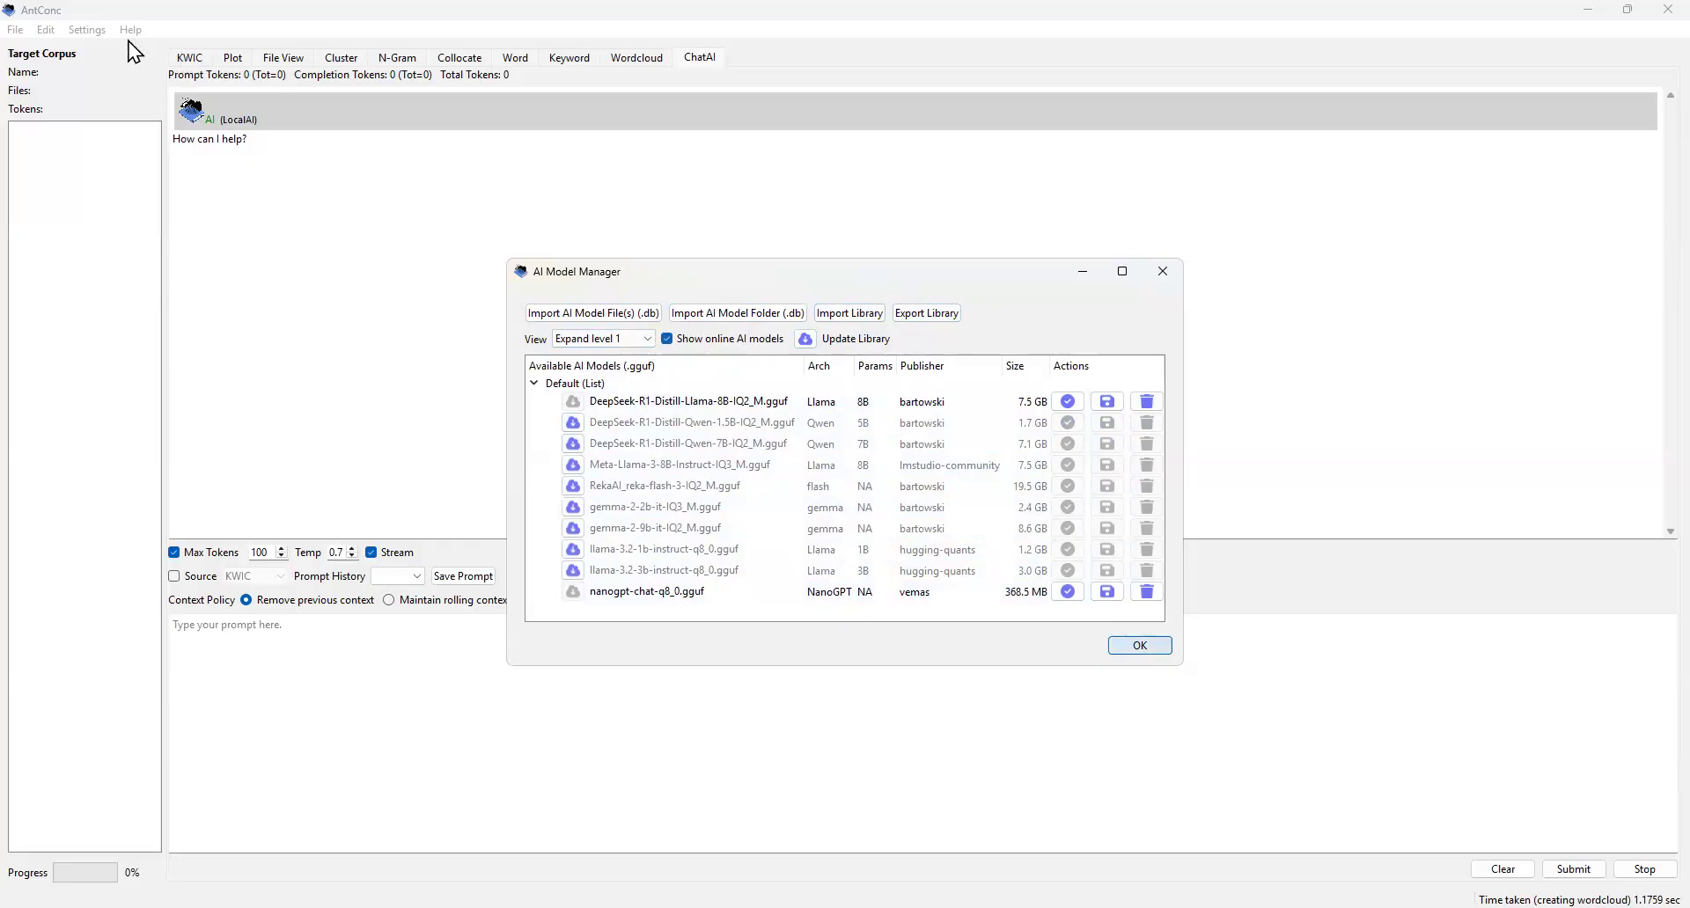
# - Reopen the global AI settings, and switch to LM Studio to view its model picker
pyautogui.click(83, 32)
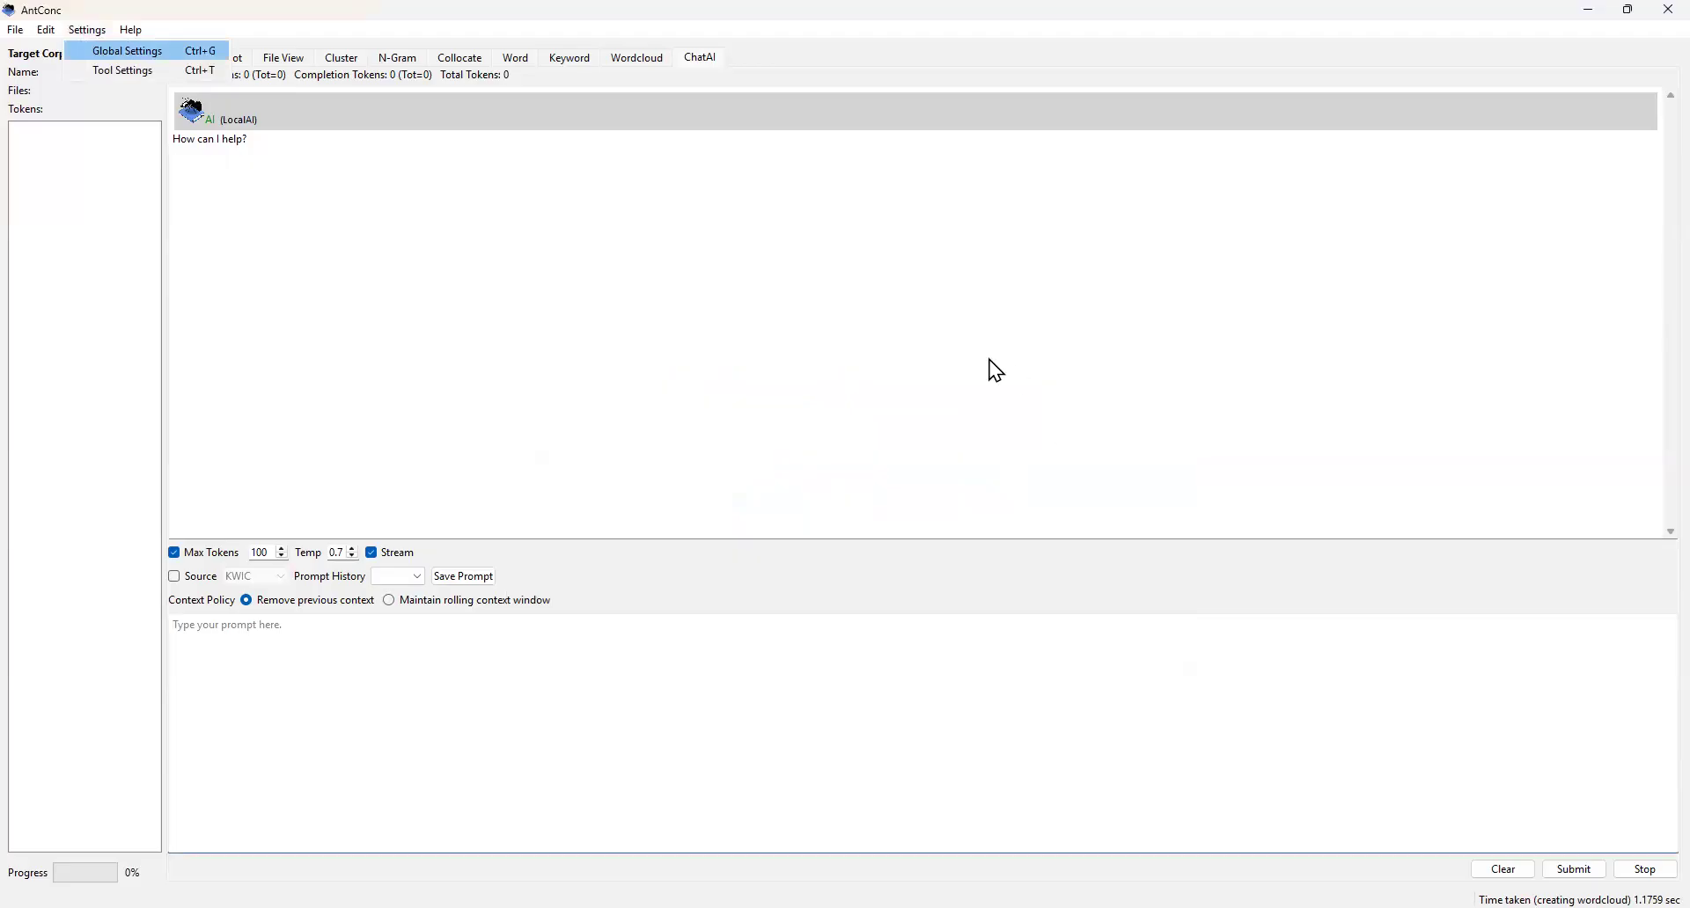
pyautogui.press('Return')
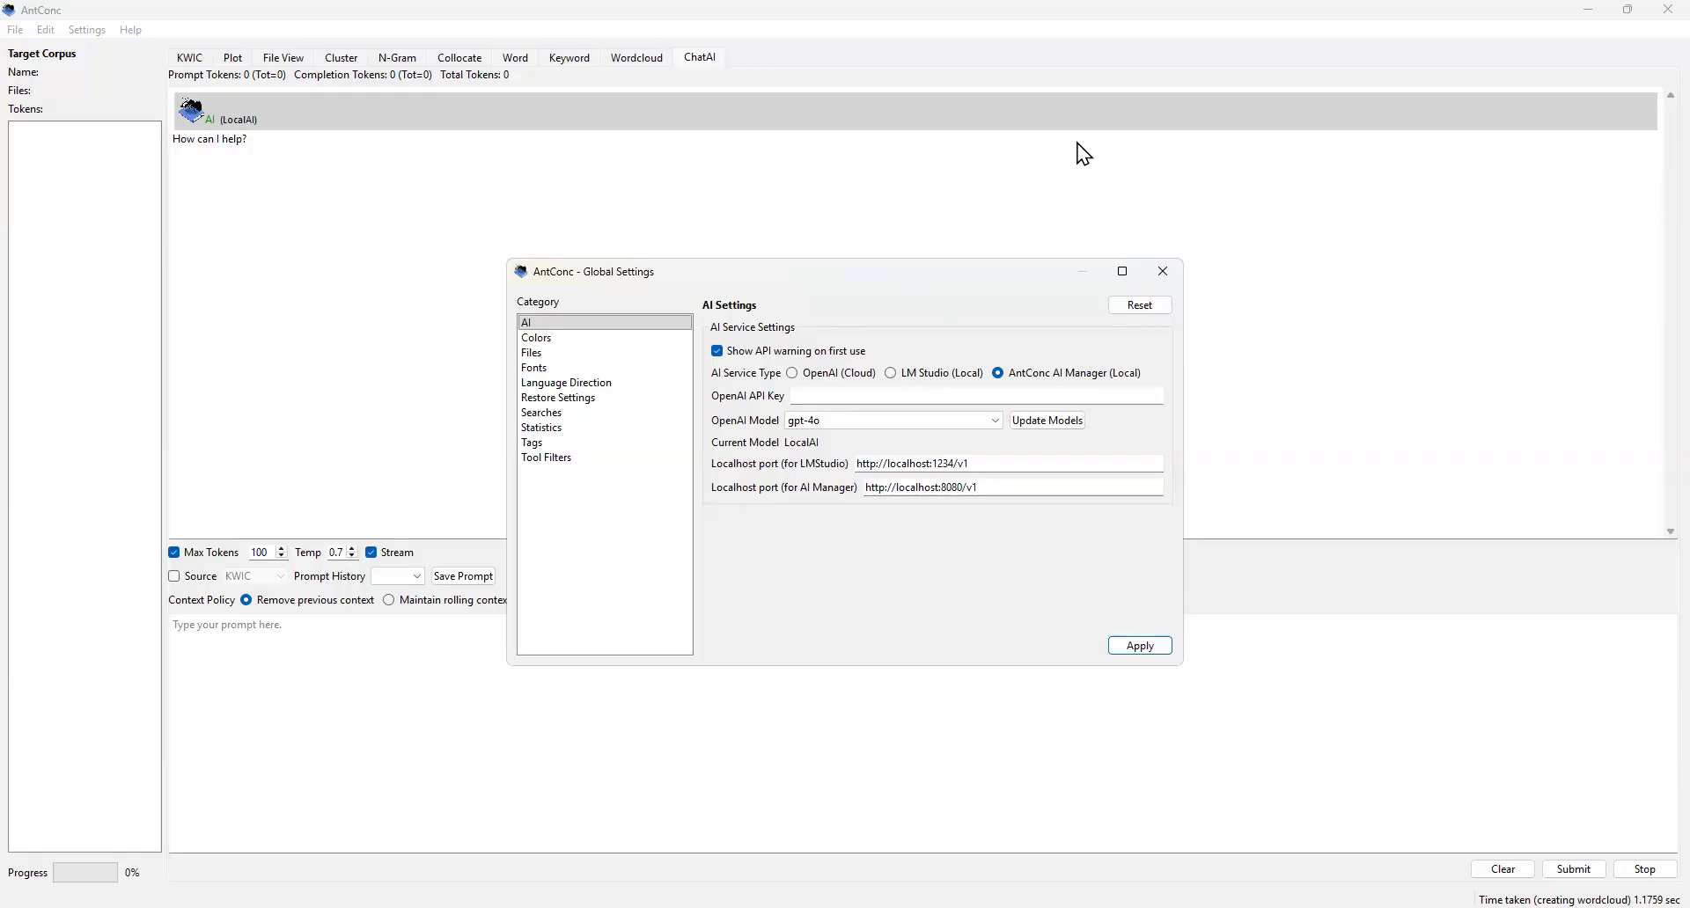
pyautogui.click(1307, 806)
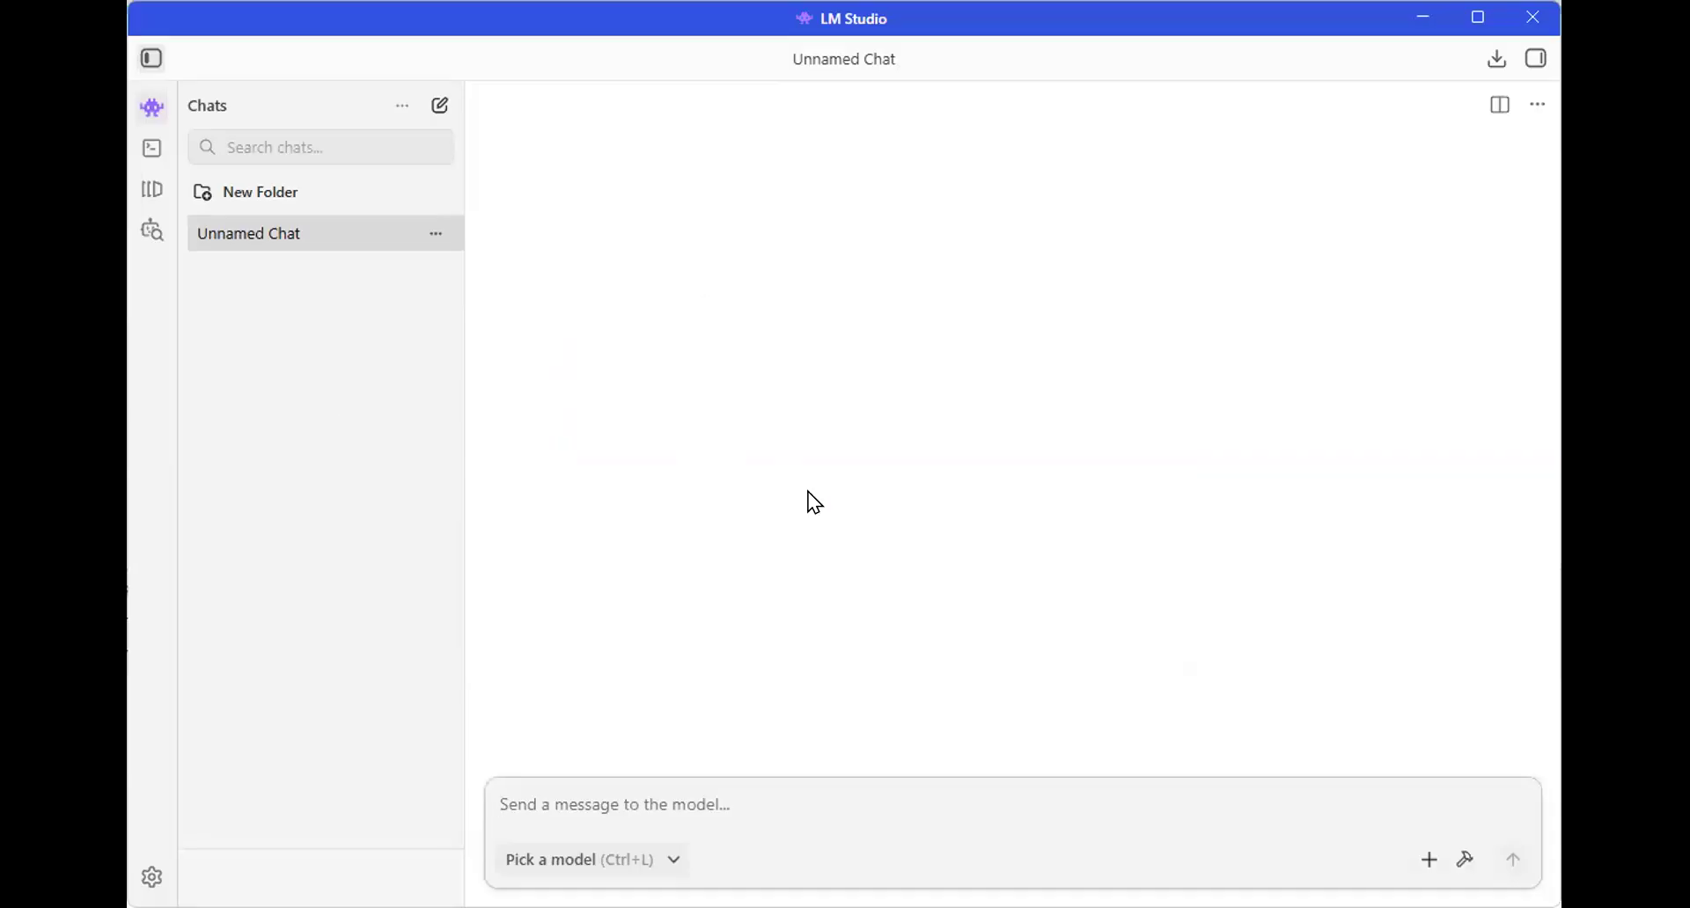
pyautogui.click(596, 859)
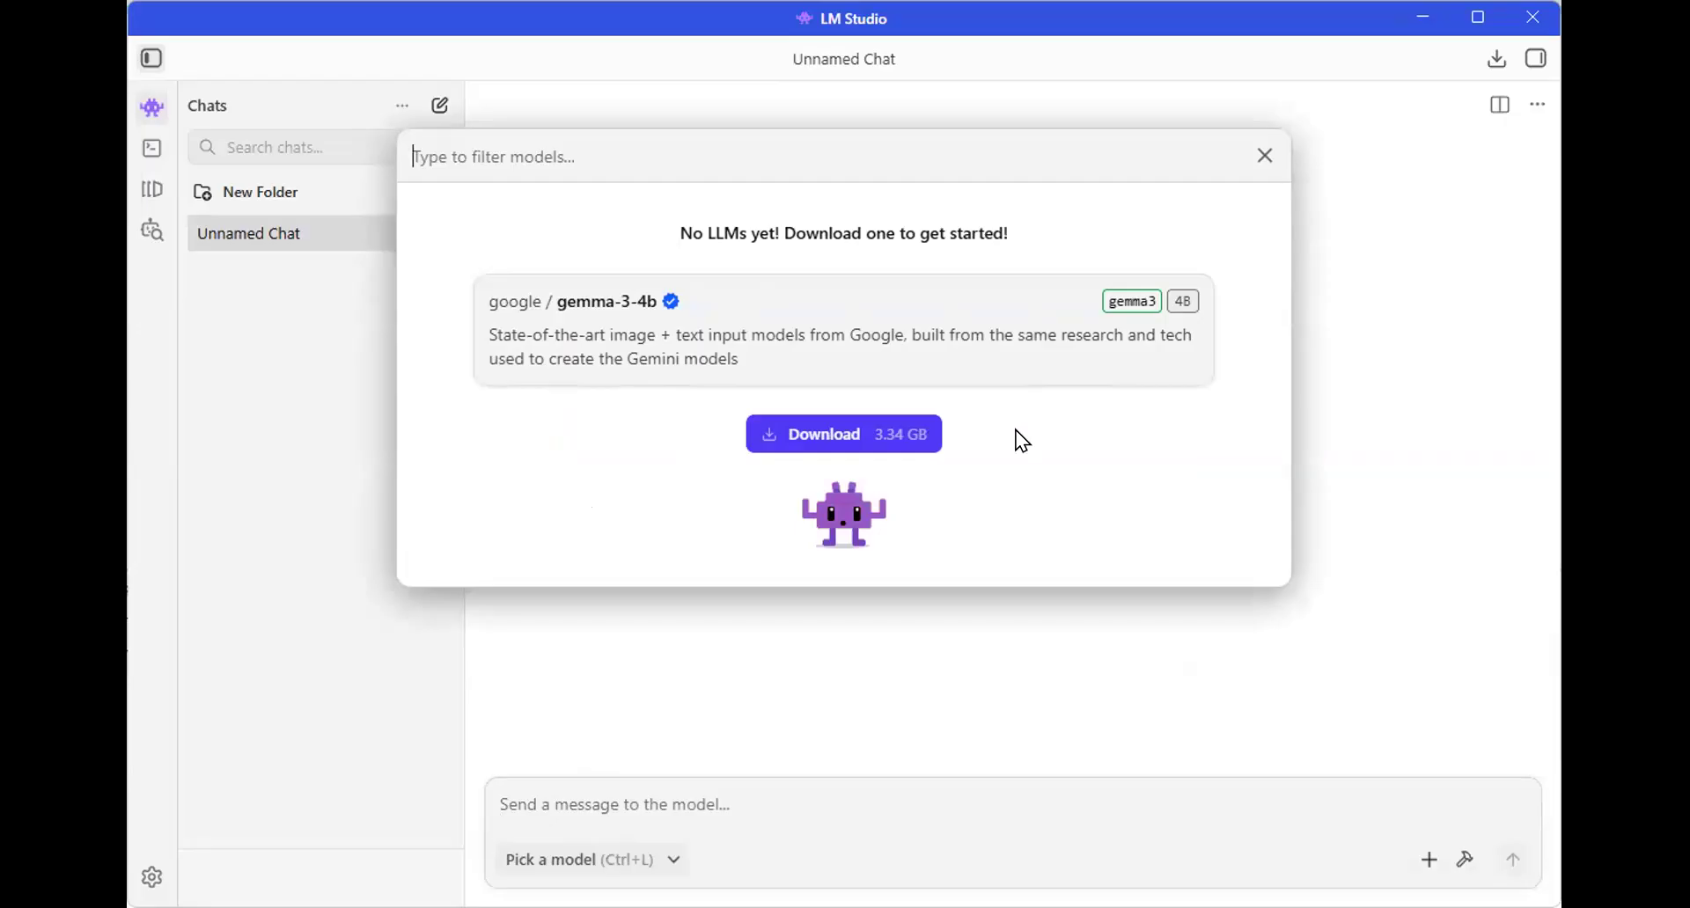
pyautogui.click(1263, 156)
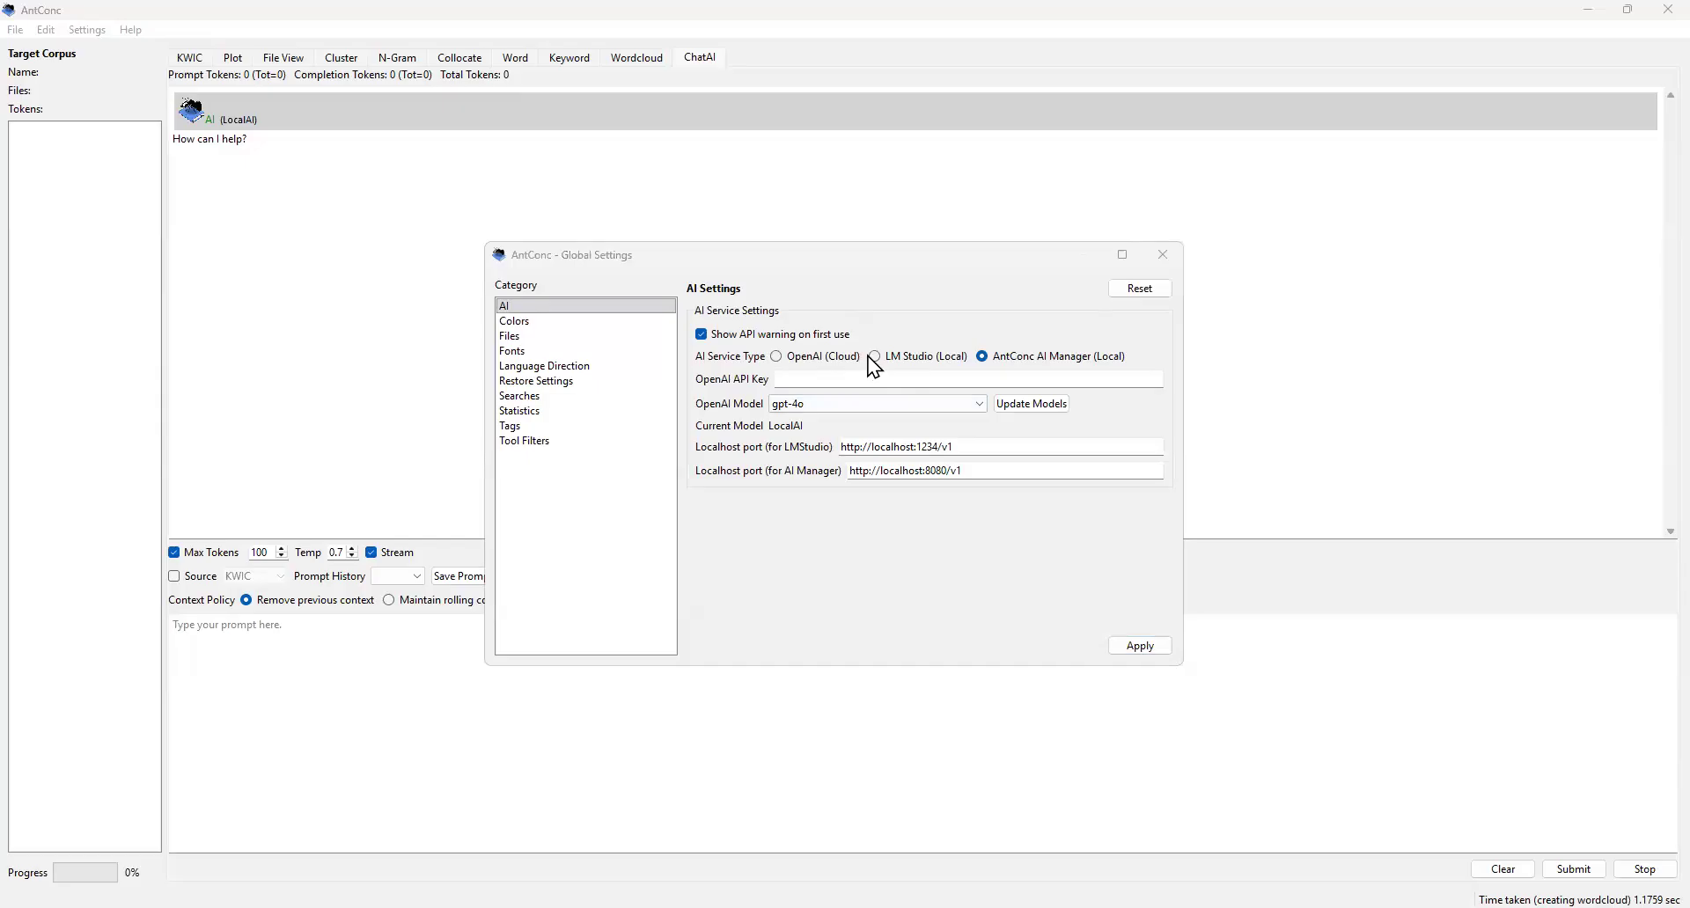
# - Set the AI service type to OpenAI (Cloud) and paste the OpenAI API key
pyautogui.click(778, 357)
pyautogui.click(798, 378)
pyautogui.hotkey('ctrl', 'v')
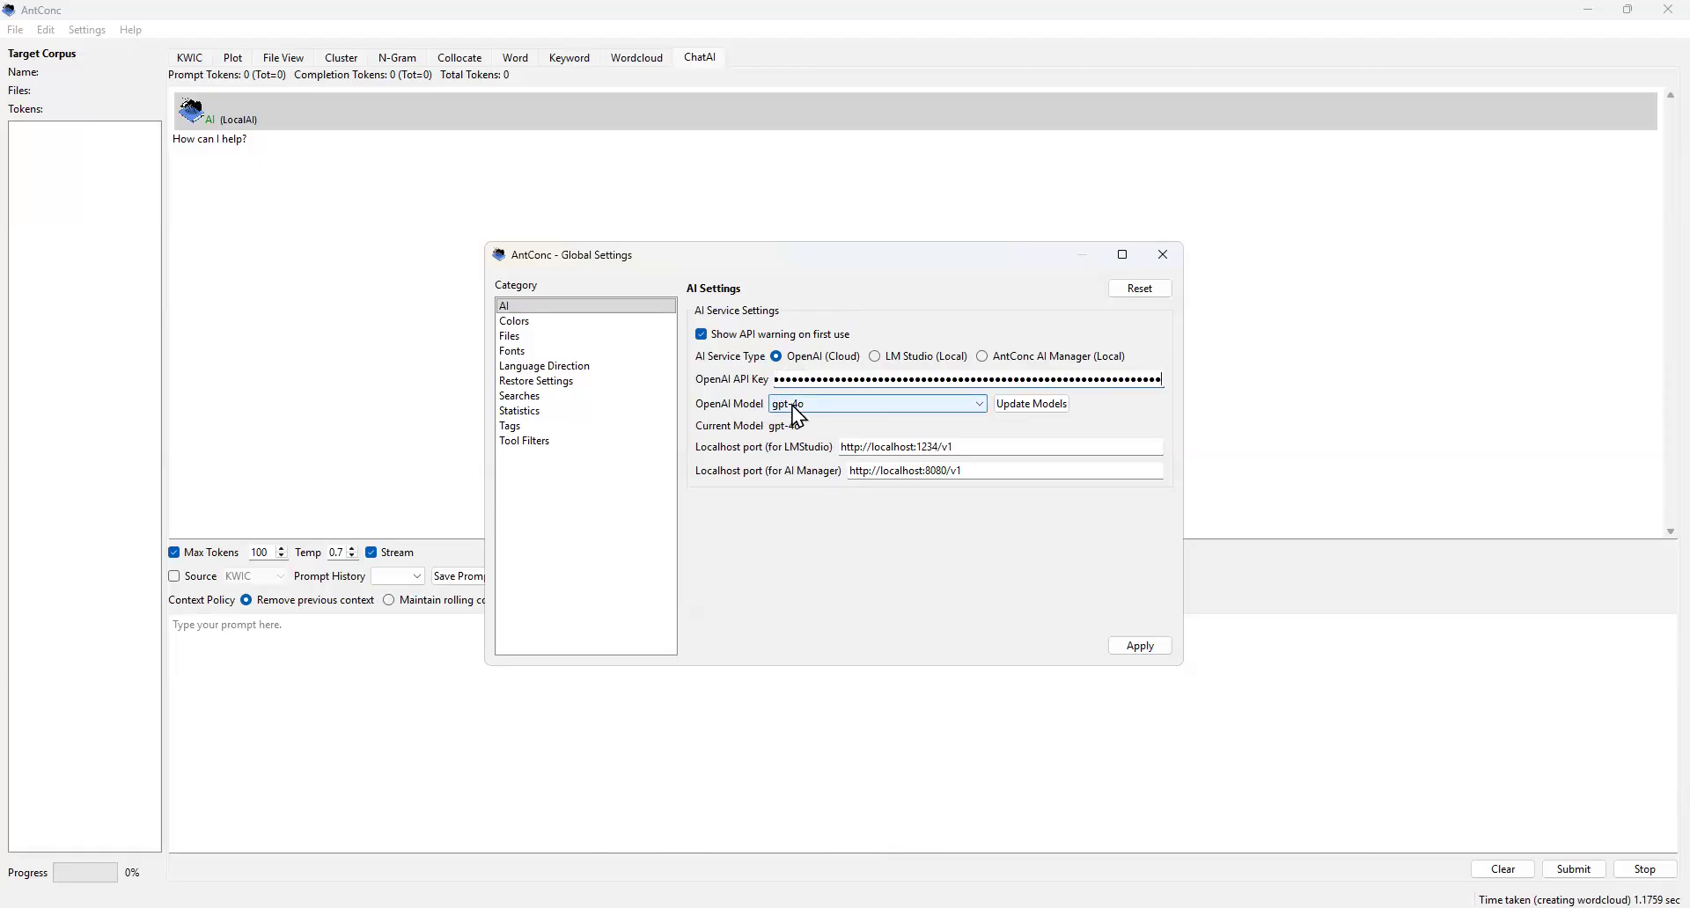
# - Choose gpt-4o-mini as the OpenAI model and apply the global AI settings
pyautogui.click(979, 404)
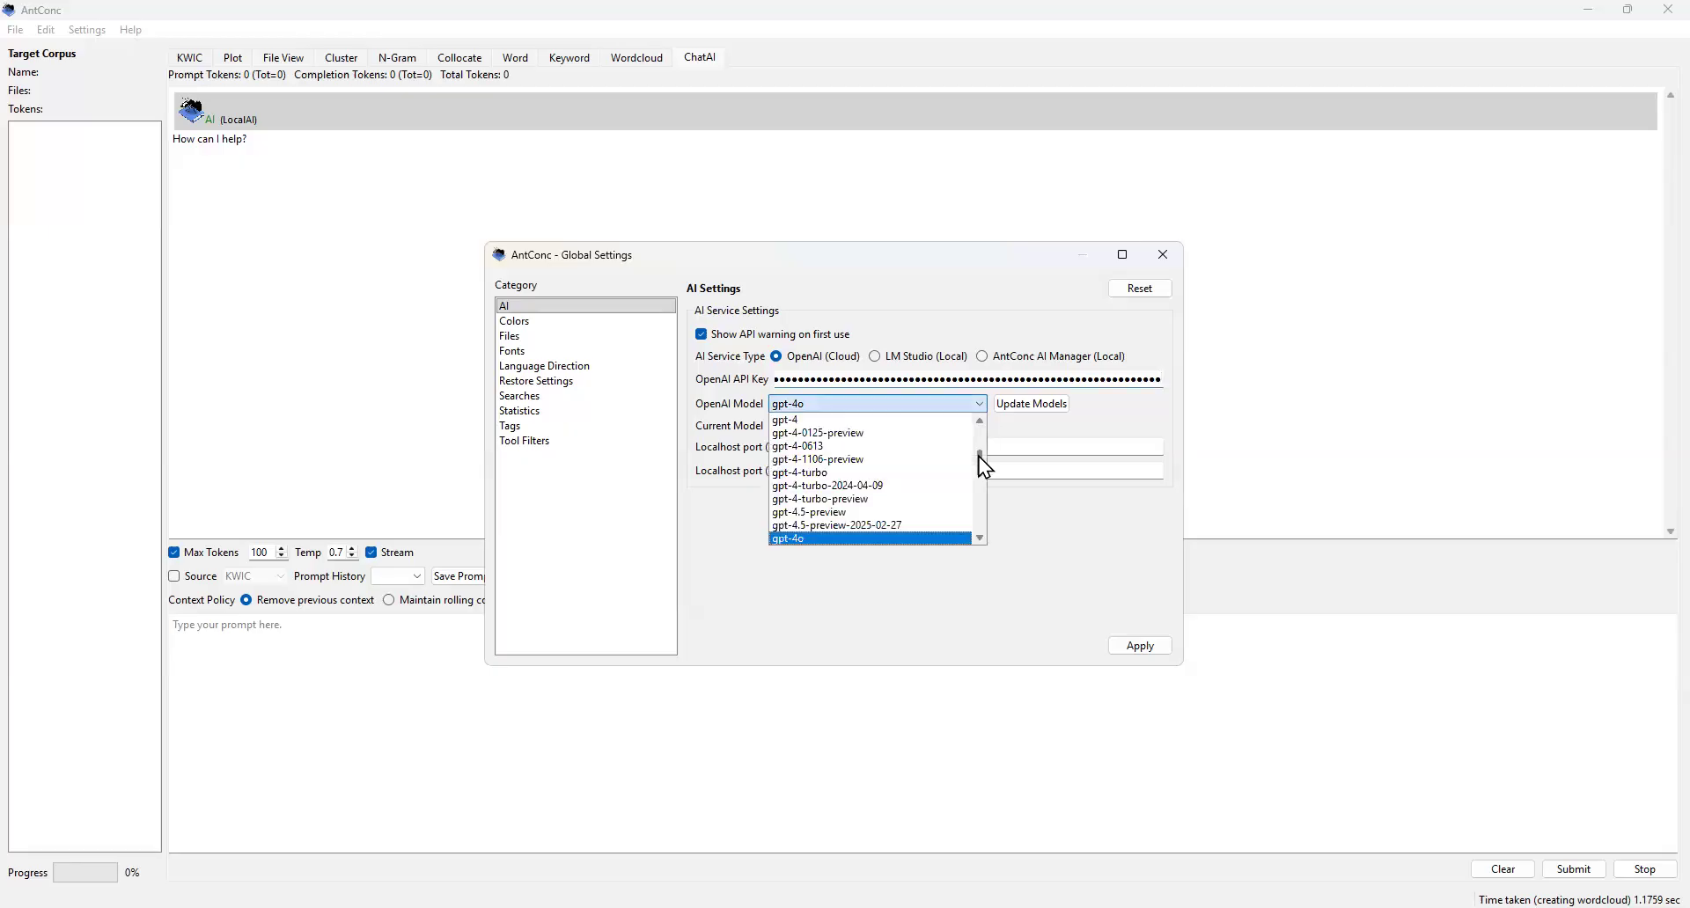
pyautogui.moveTo(979, 457); pyautogui.dragTo(979, 479)
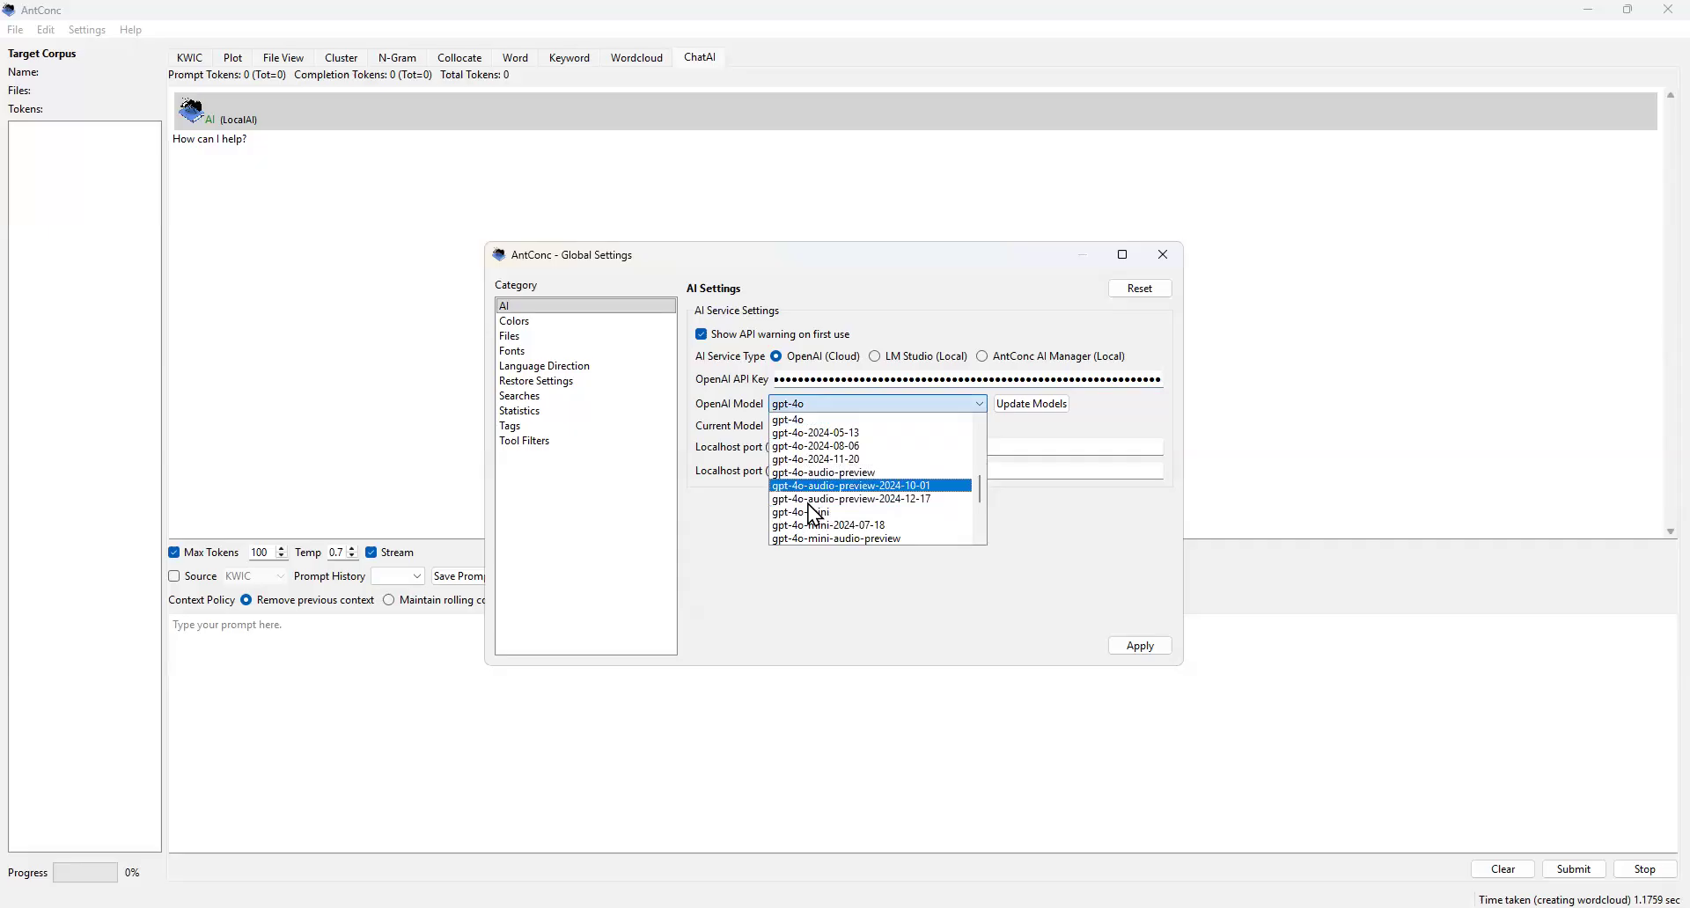
pyautogui.moveTo(976, 494)
pyautogui.mouseDown()
pyautogui.moveTo(977, 526)
pyautogui.moveTo(982, 441)
pyautogui.moveTo(975, 498)
pyautogui.mouseUp()
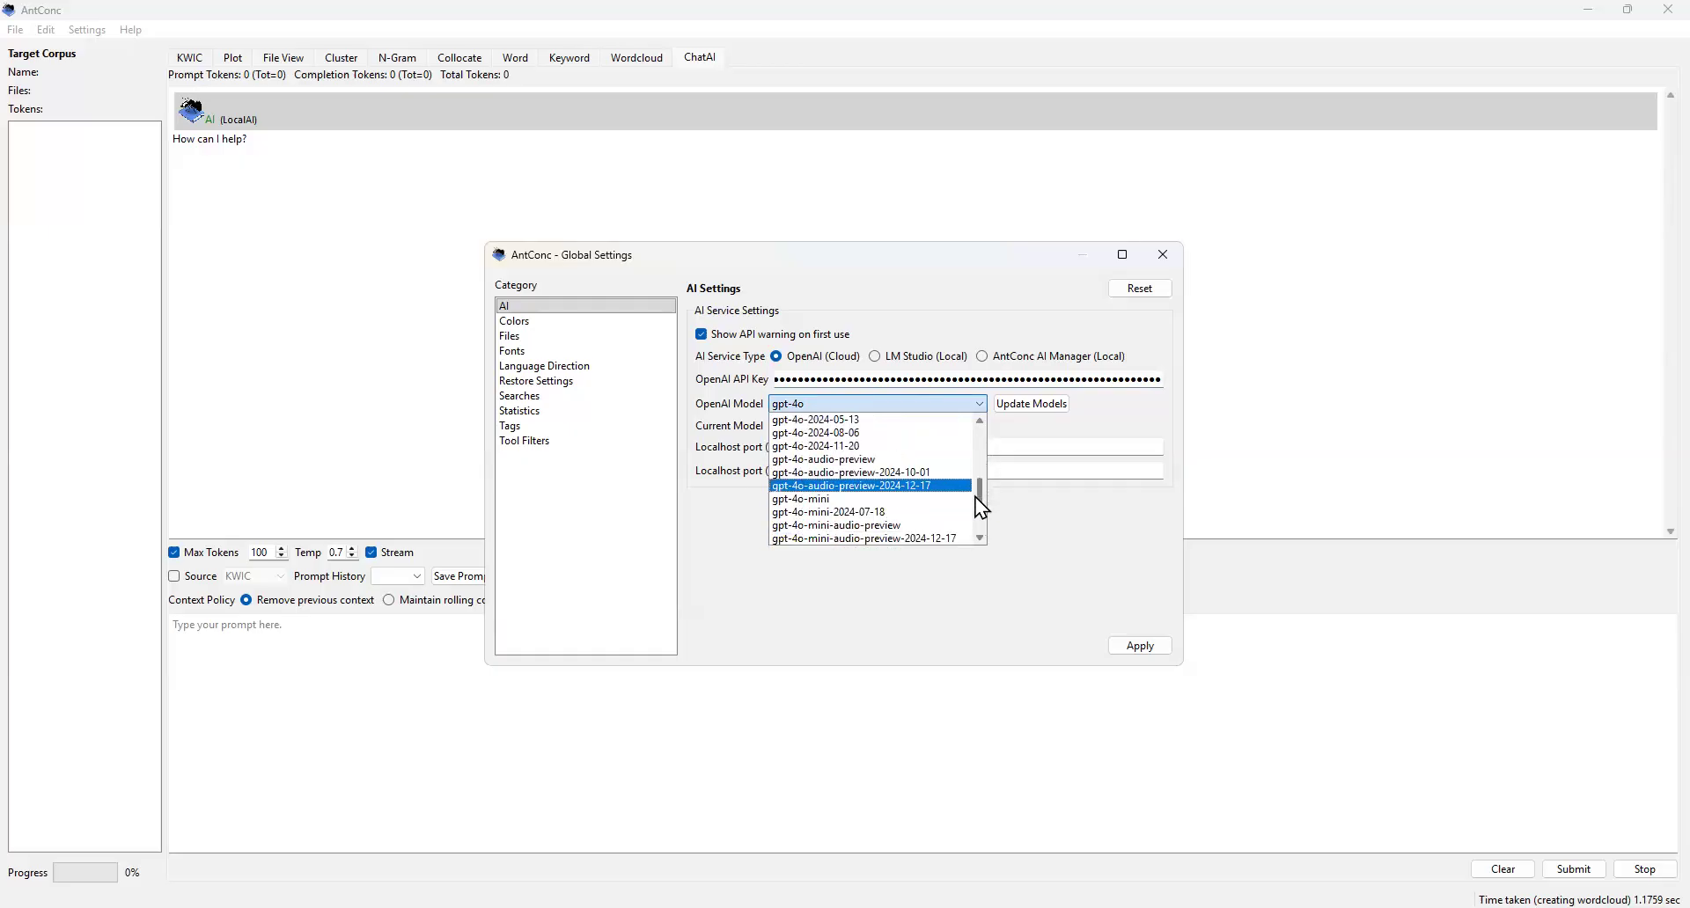
pyautogui.click(854, 499)
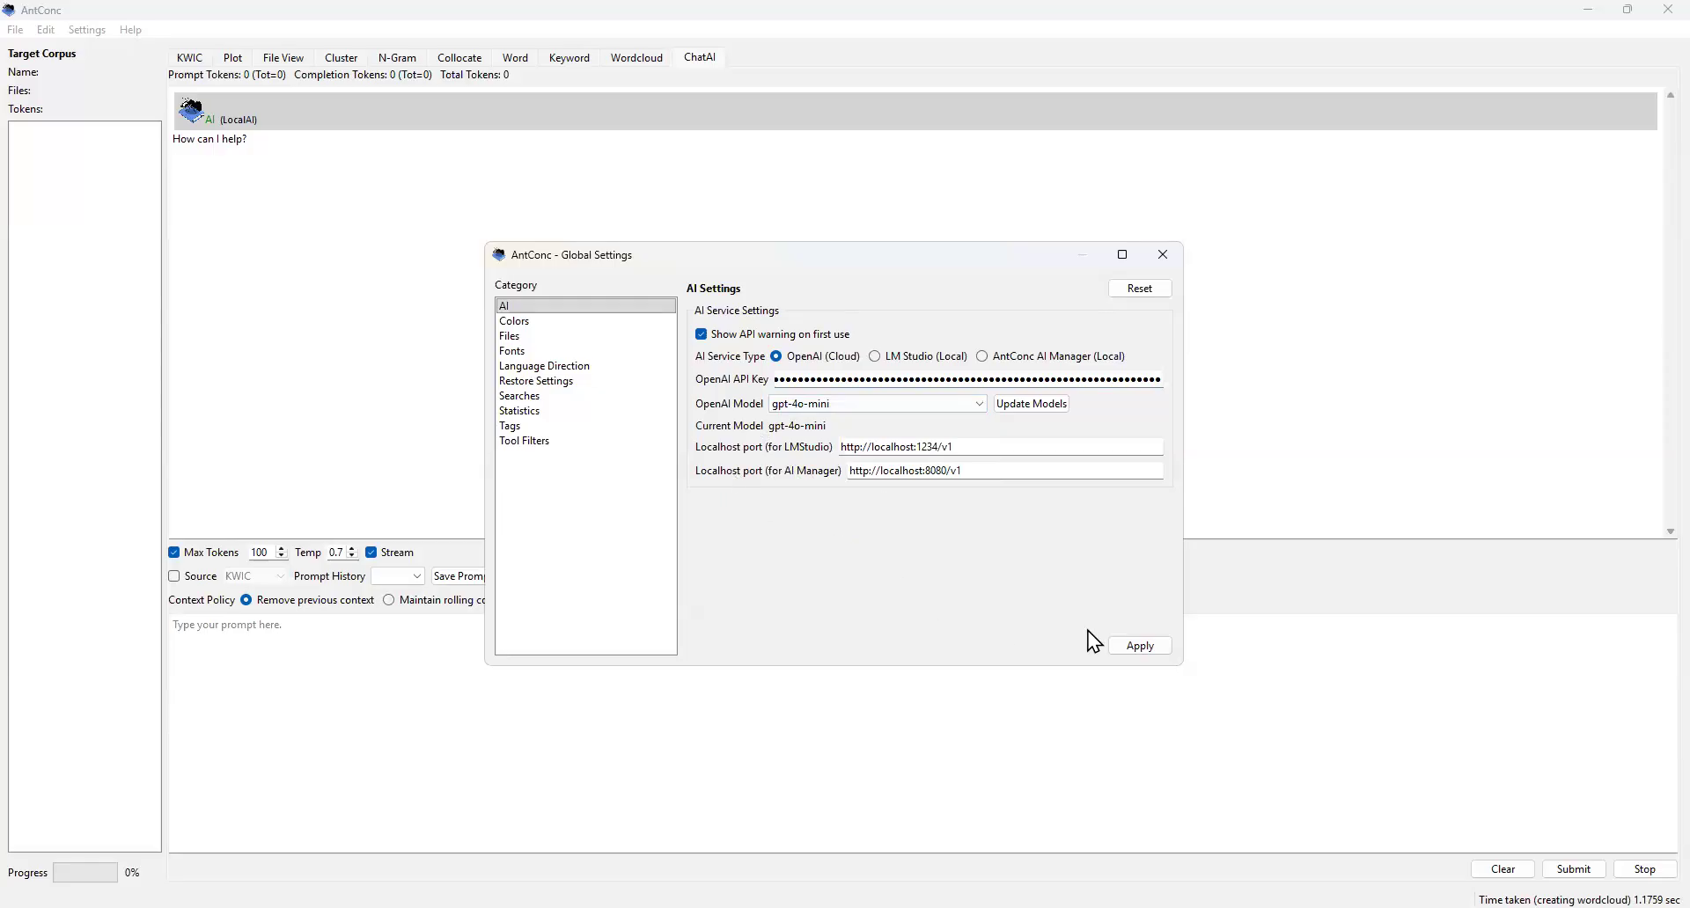
pyautogui.click(1151, 646)
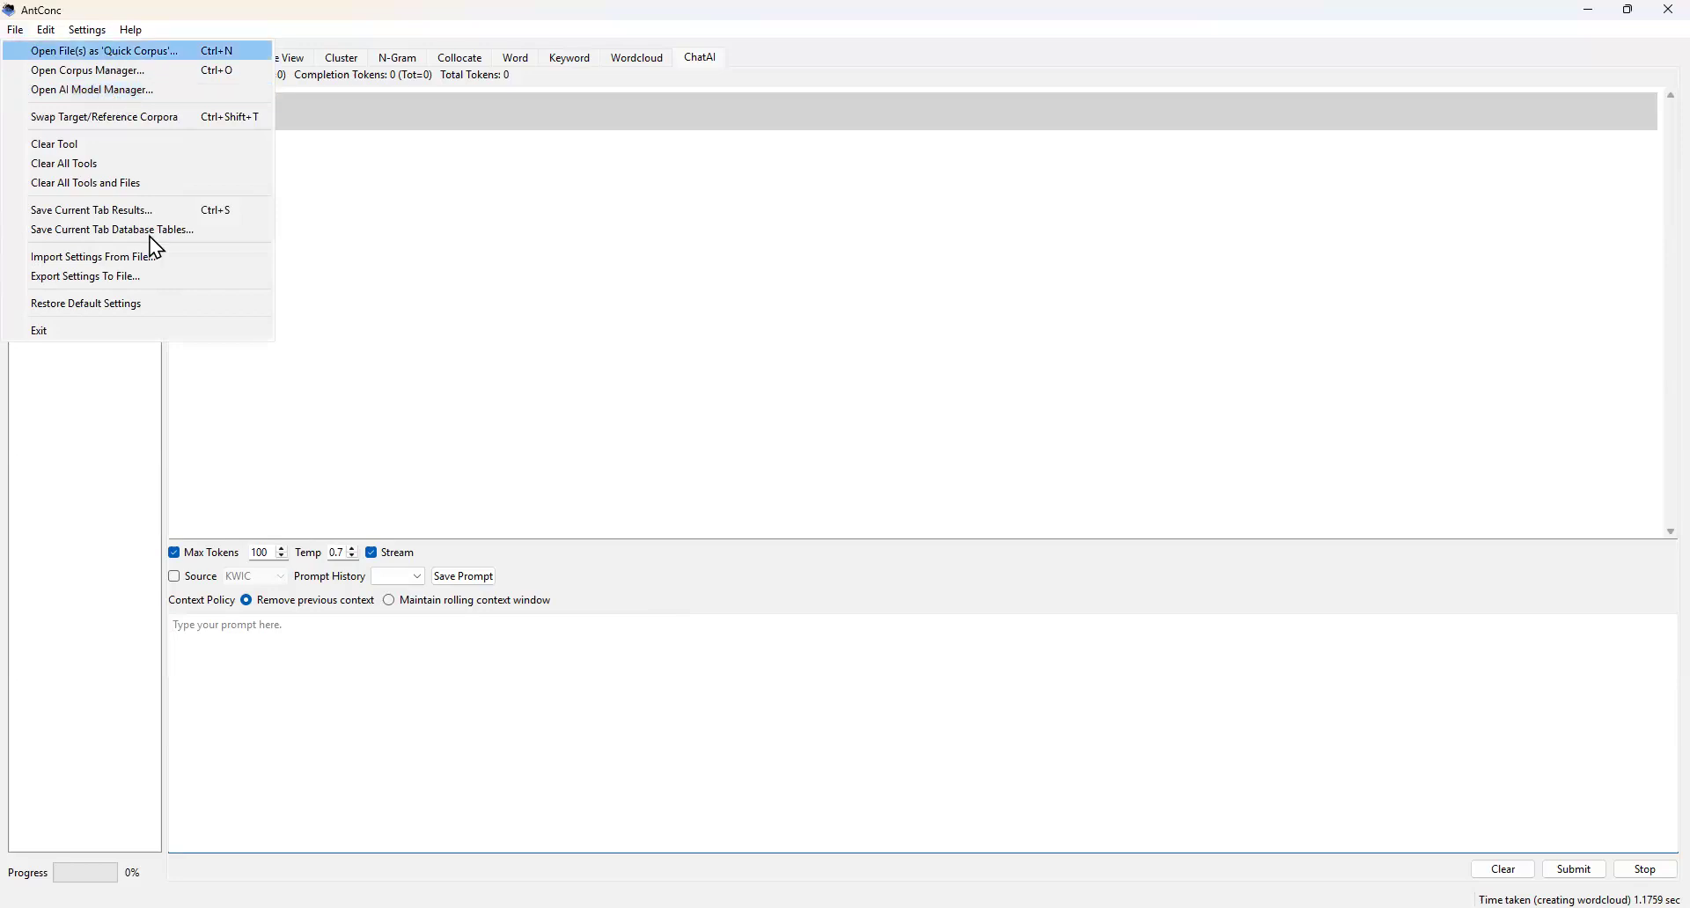
# - Load Open Science 2 from the AntConc Workshop folder as a quick corpus and use it as the target corpus
pyautogui.press('Return')
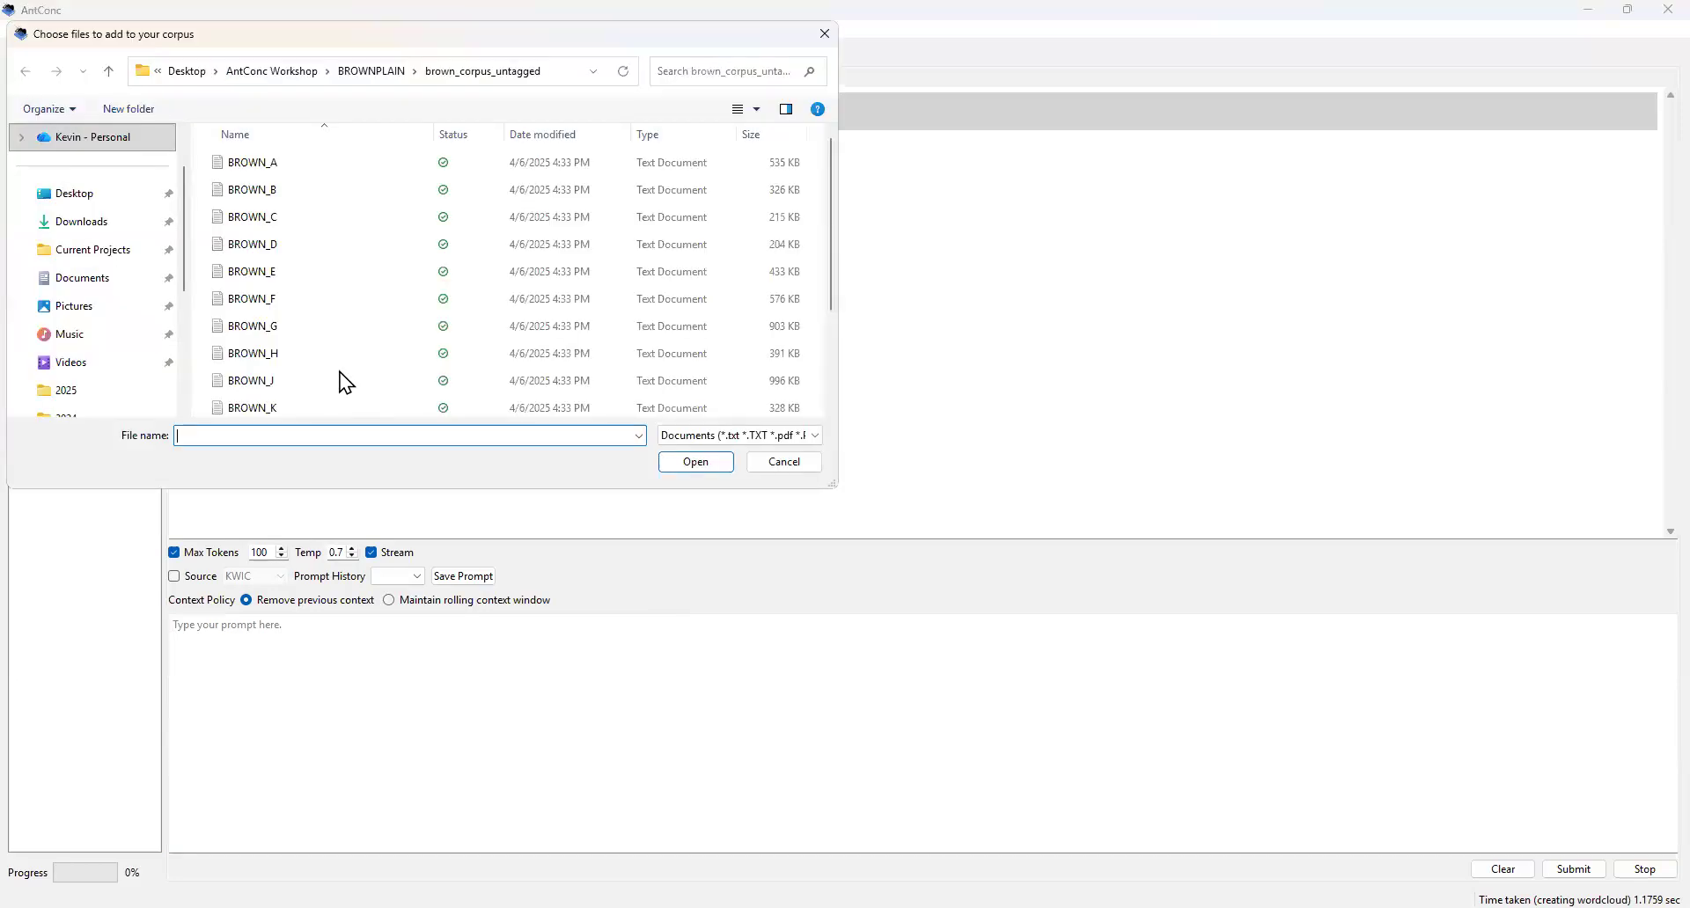
pyautogui.click(280, 71)
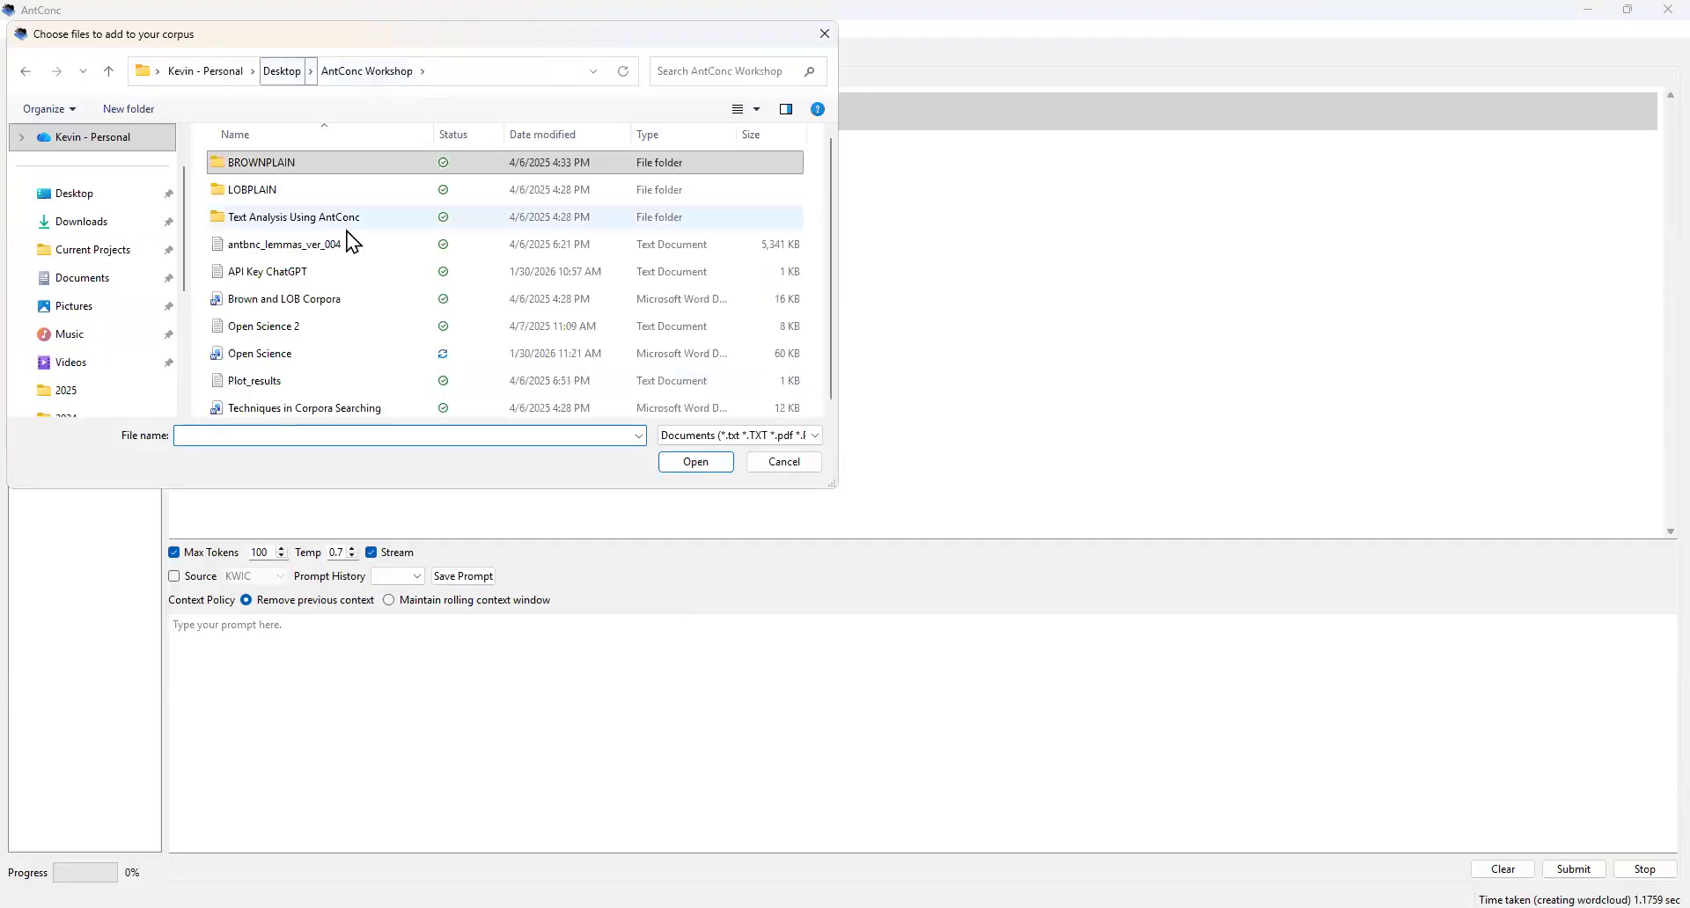
pyautogui.click(333, 329)
pyautogui.click(673, 465)
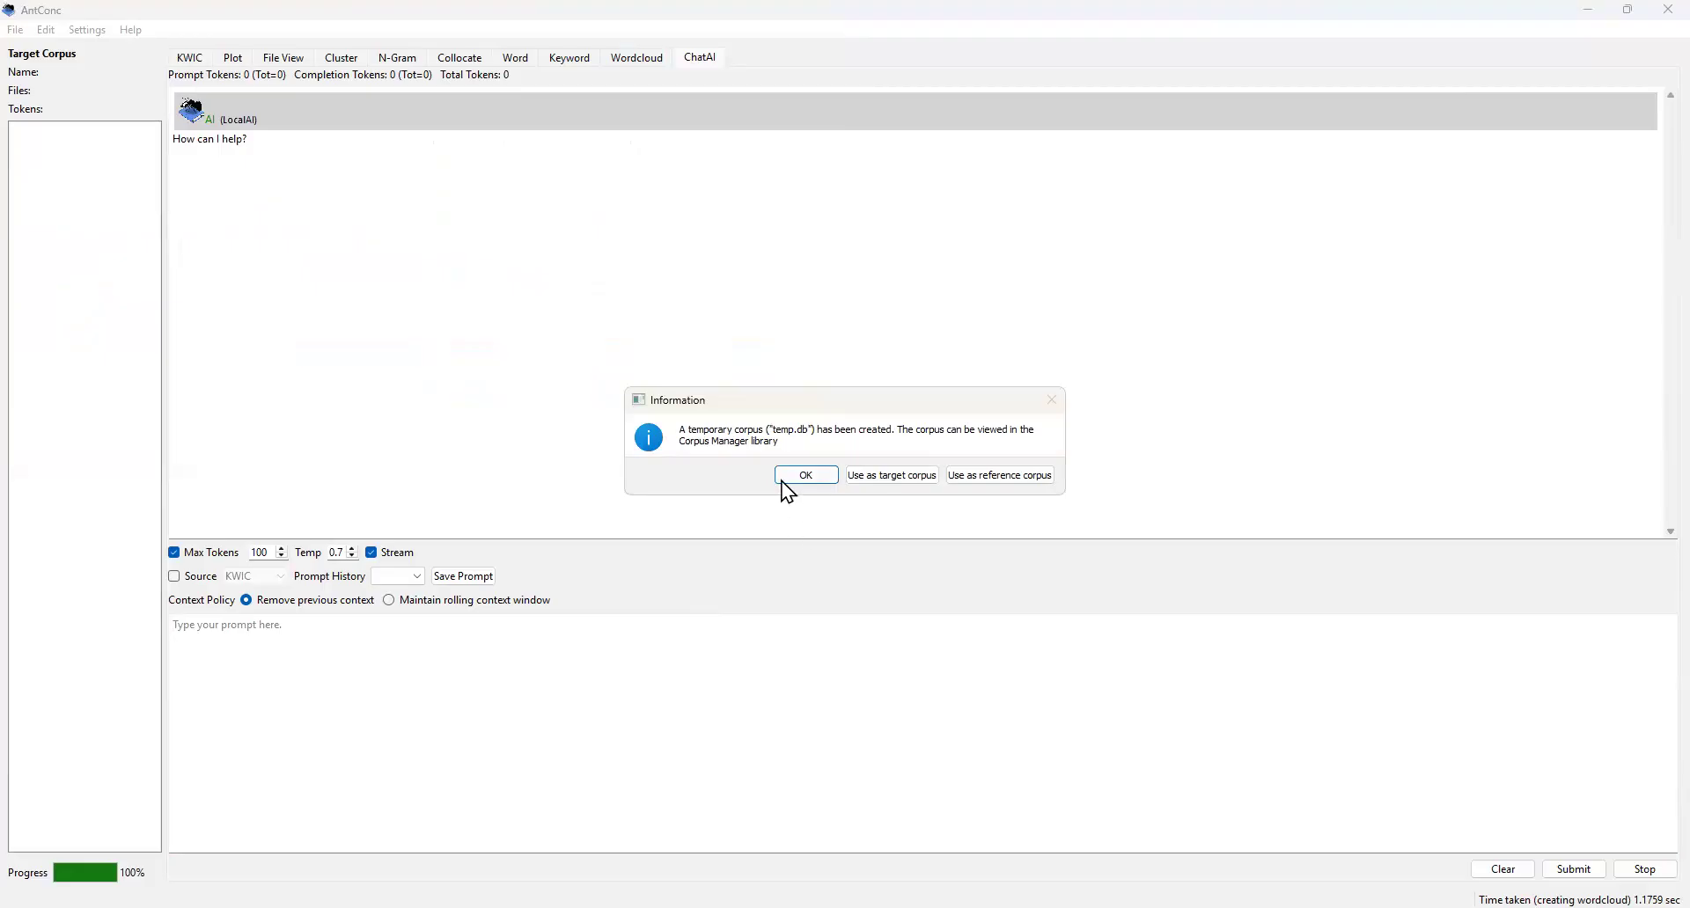
pyautogui.click(885, 480)
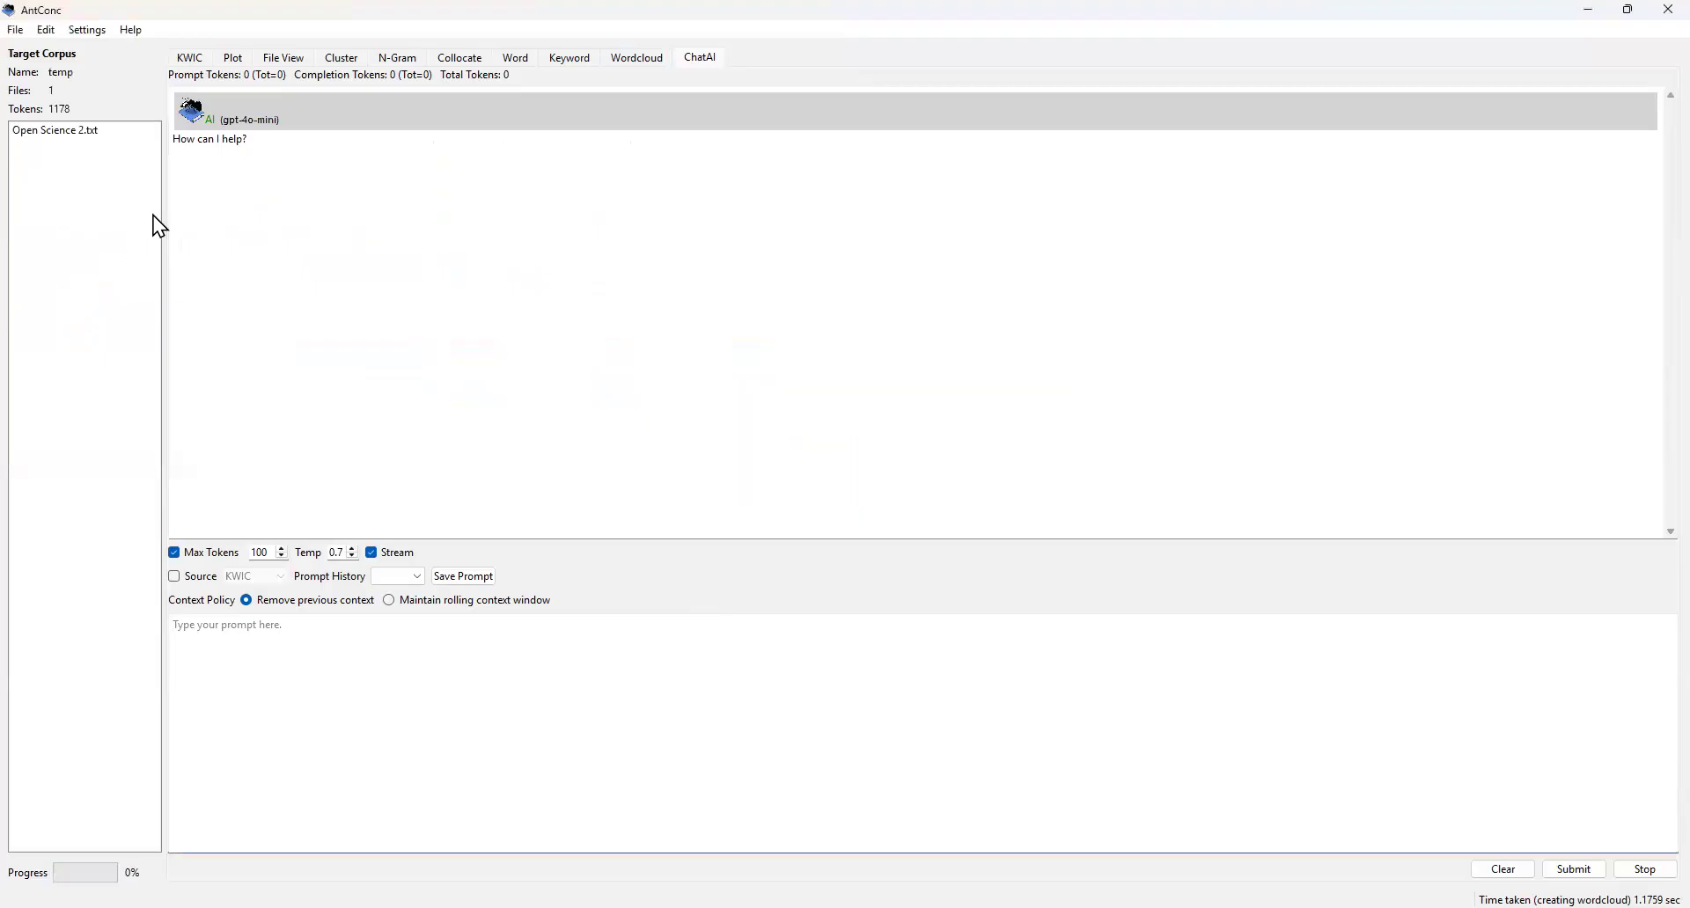
# - Display the full text of Open Science 2.txt in the File View tool
pyautogui.click(60, 135)
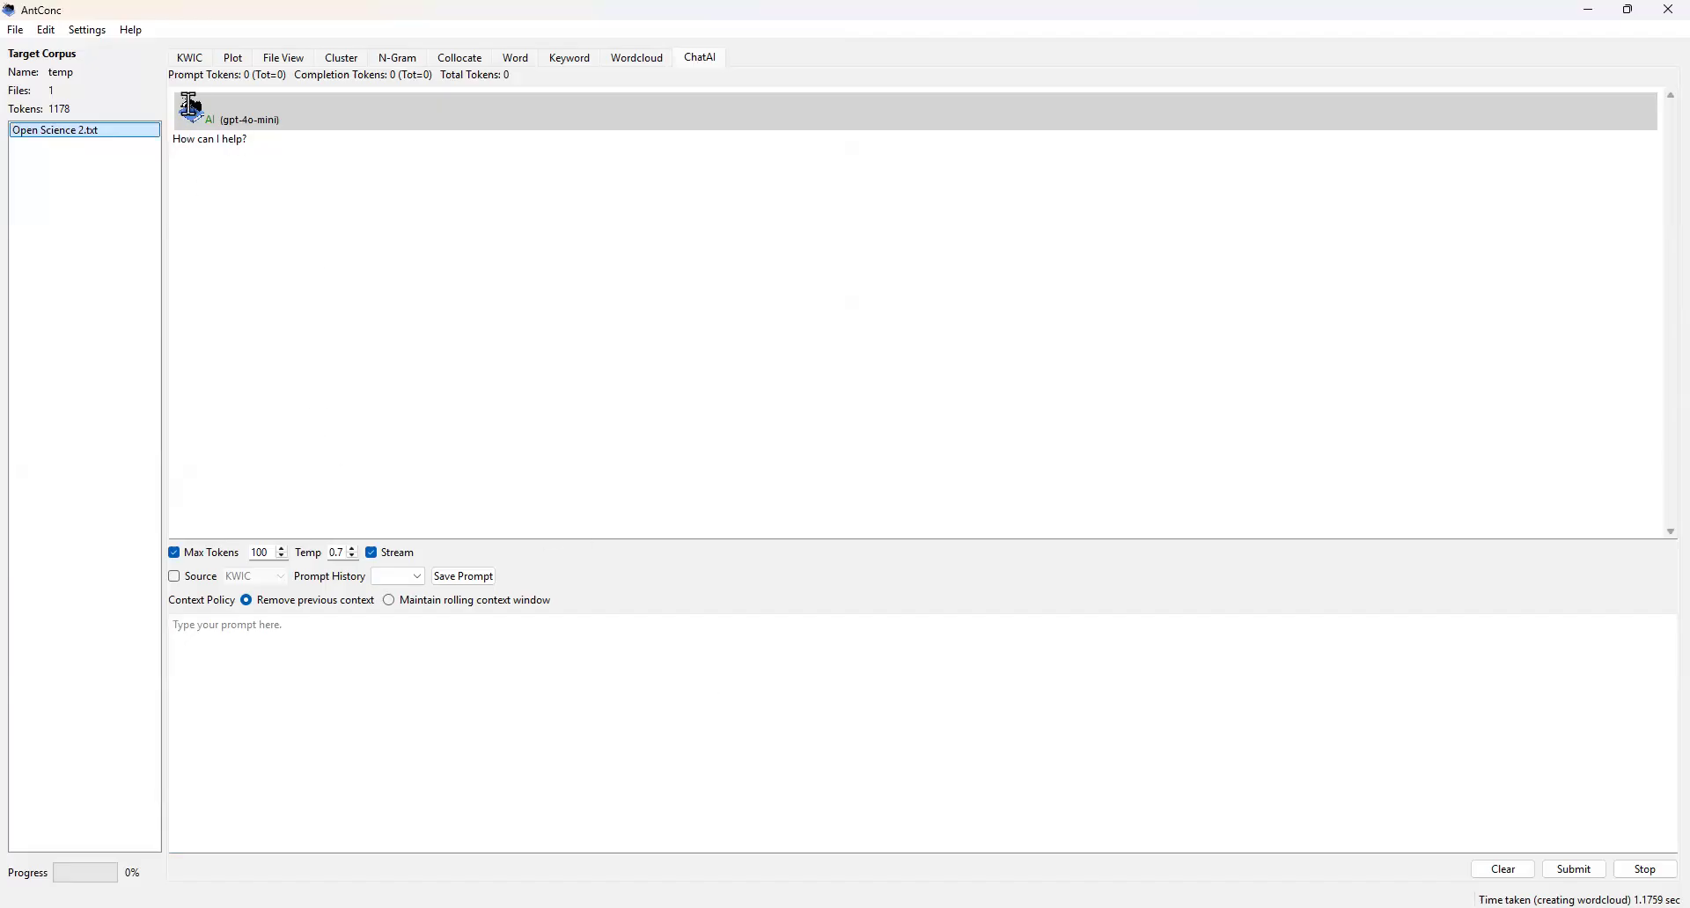
pyautogui.click(291, 61)
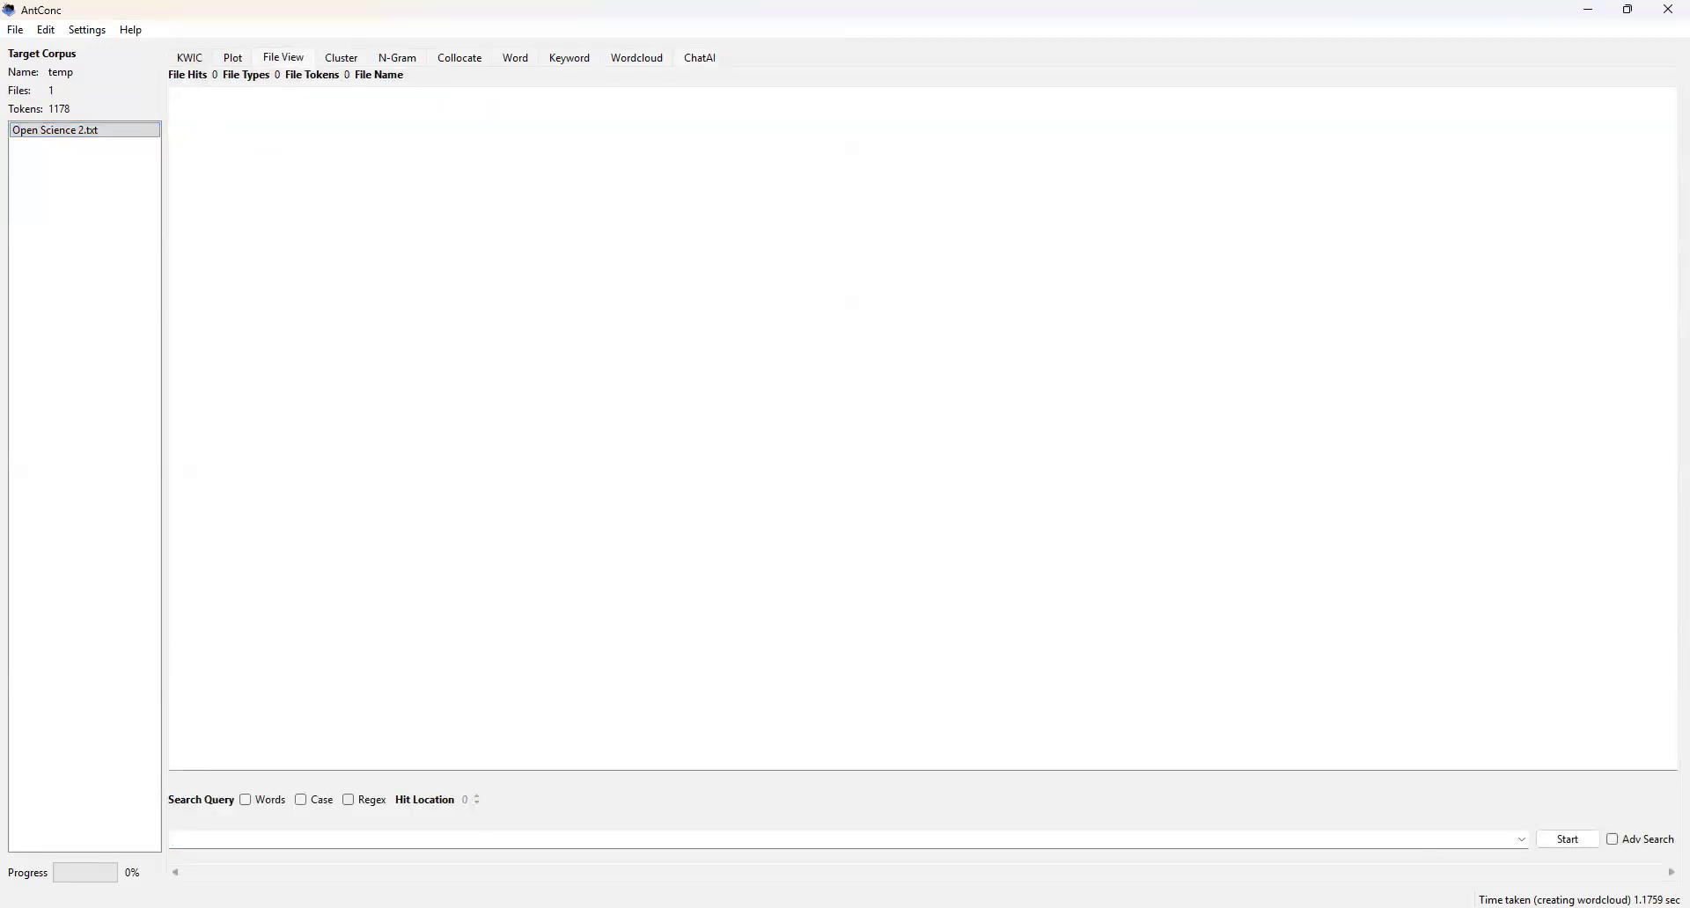
pyautogui.click(1566, 843)
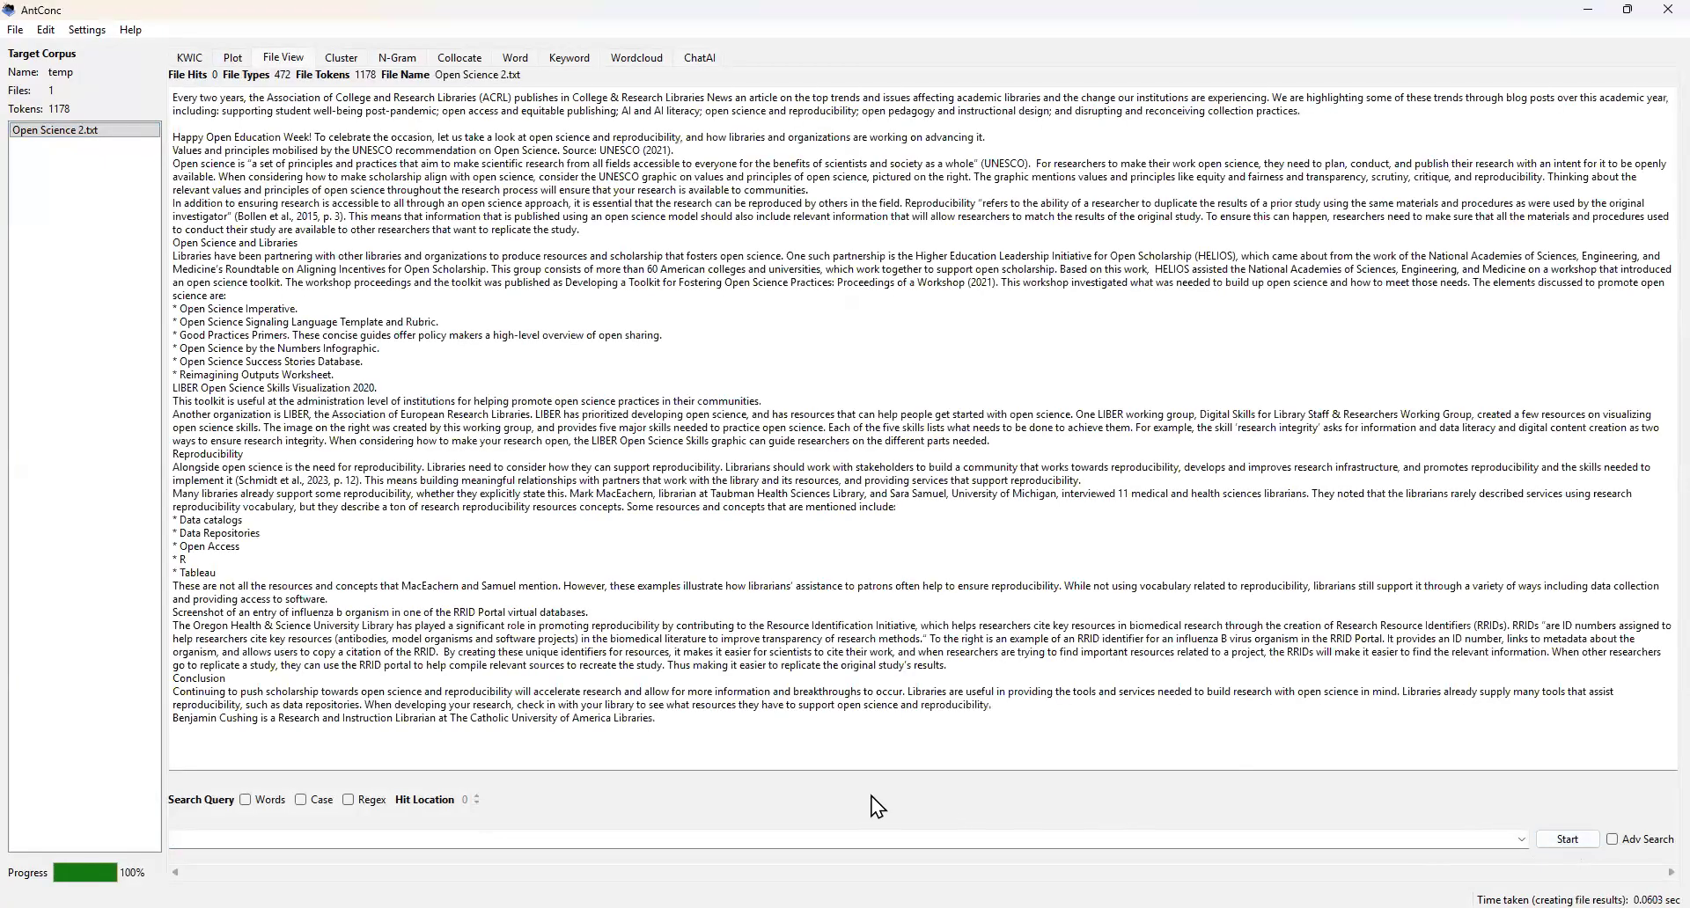
# - Acknowledge the OpenAI charge warning and enable File View as the prompt source in ChatAI
pyautogui.click(189, 59)
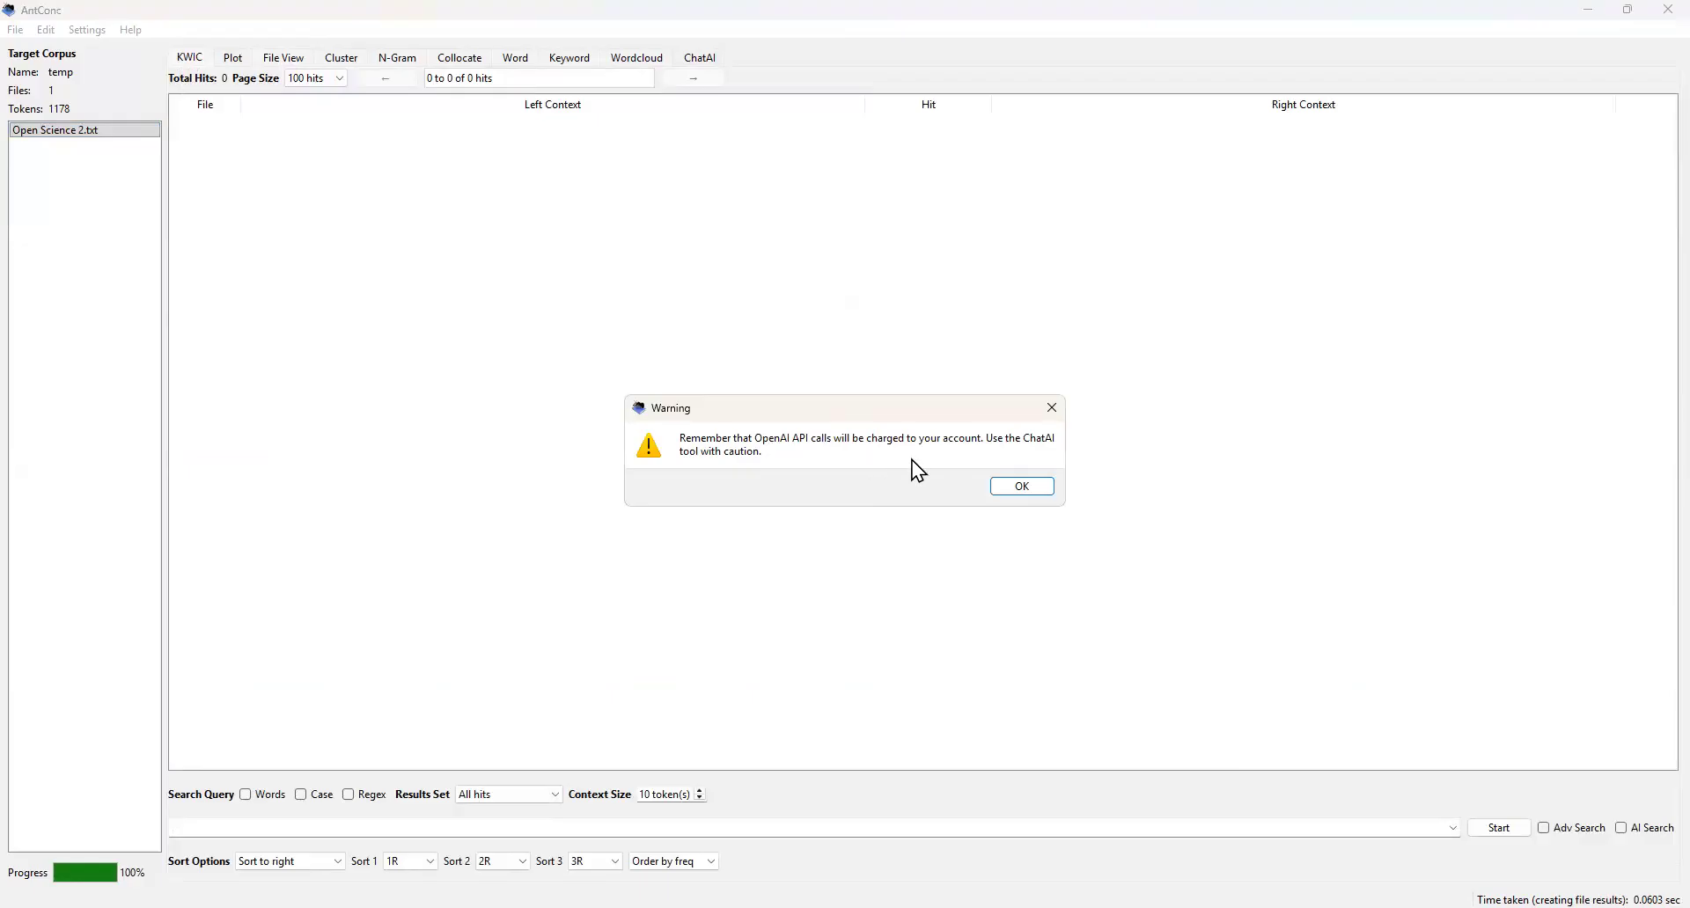
pyautogui.click(1024, 494)
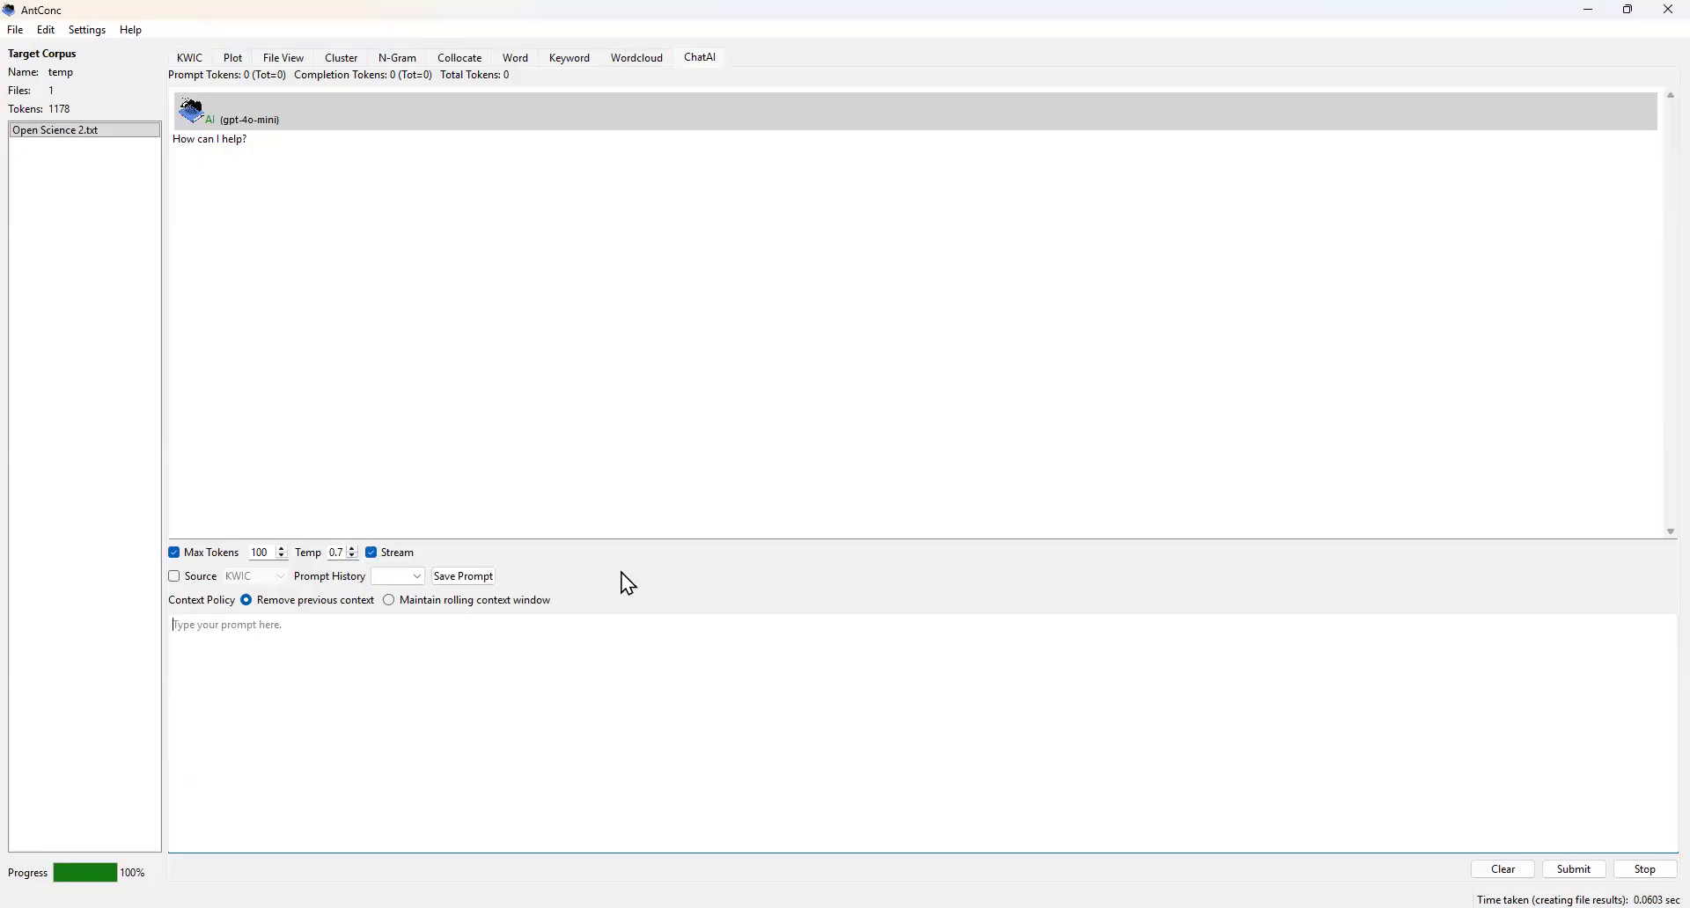
pyautogui.click(174, 577)
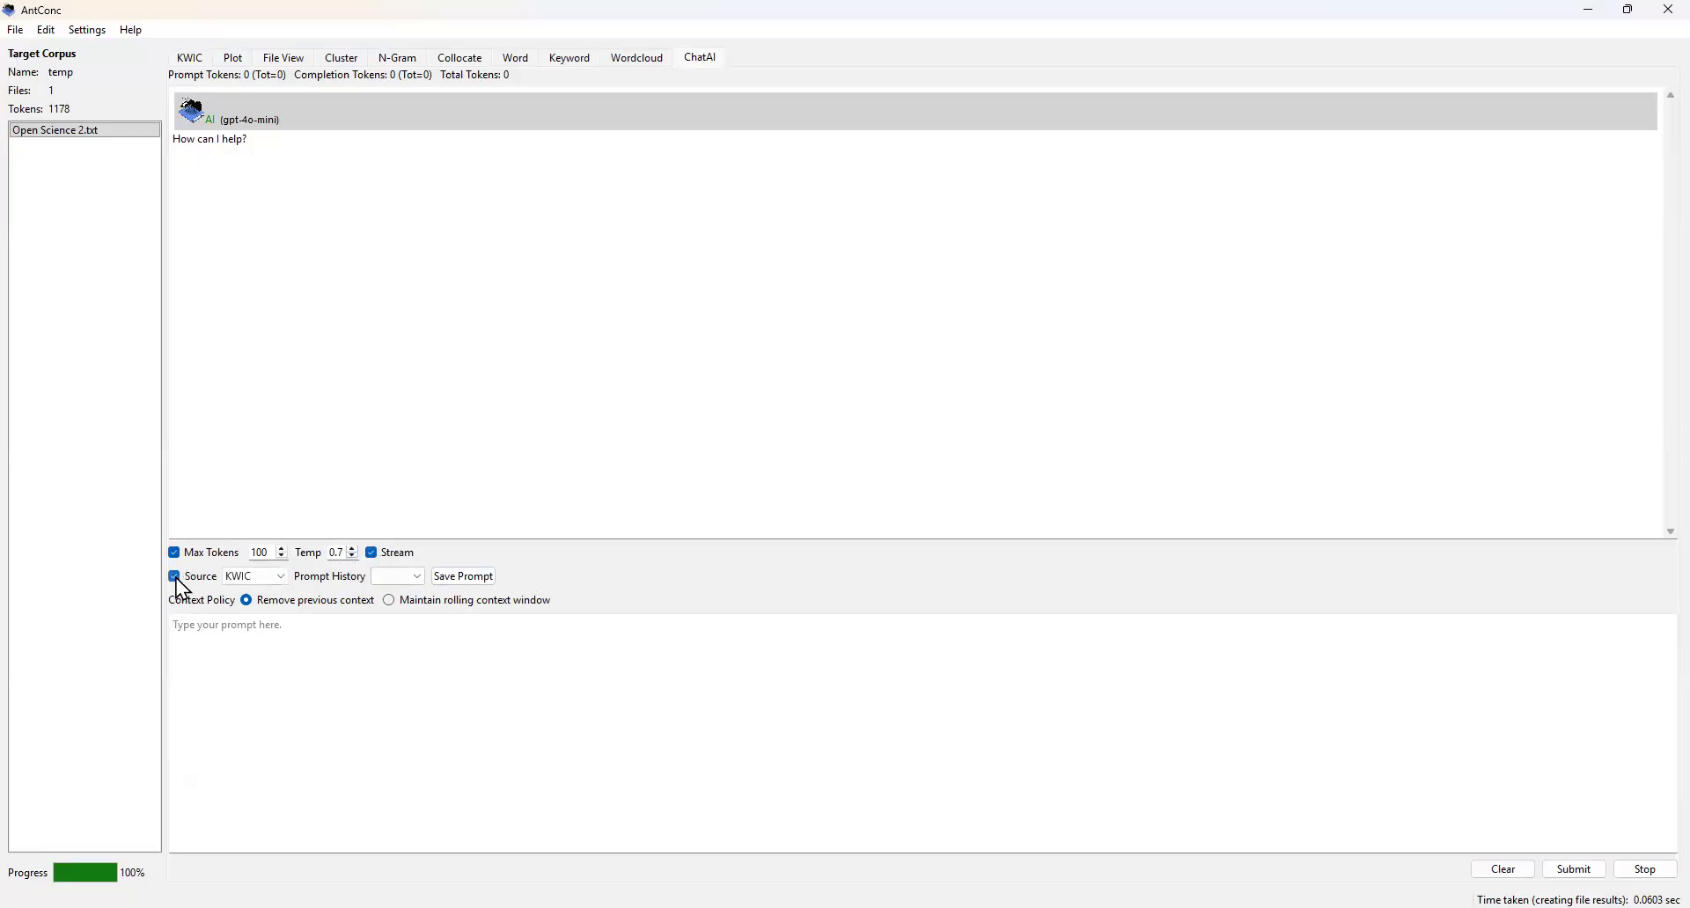
pyautogui.click(275, 578)
pyautogui.click(264, 607)
# - Write the ChatAI prompt "Who is the author of the article?", save it to the prompt history and try submitting a request
pyautogui.click(333, 628)
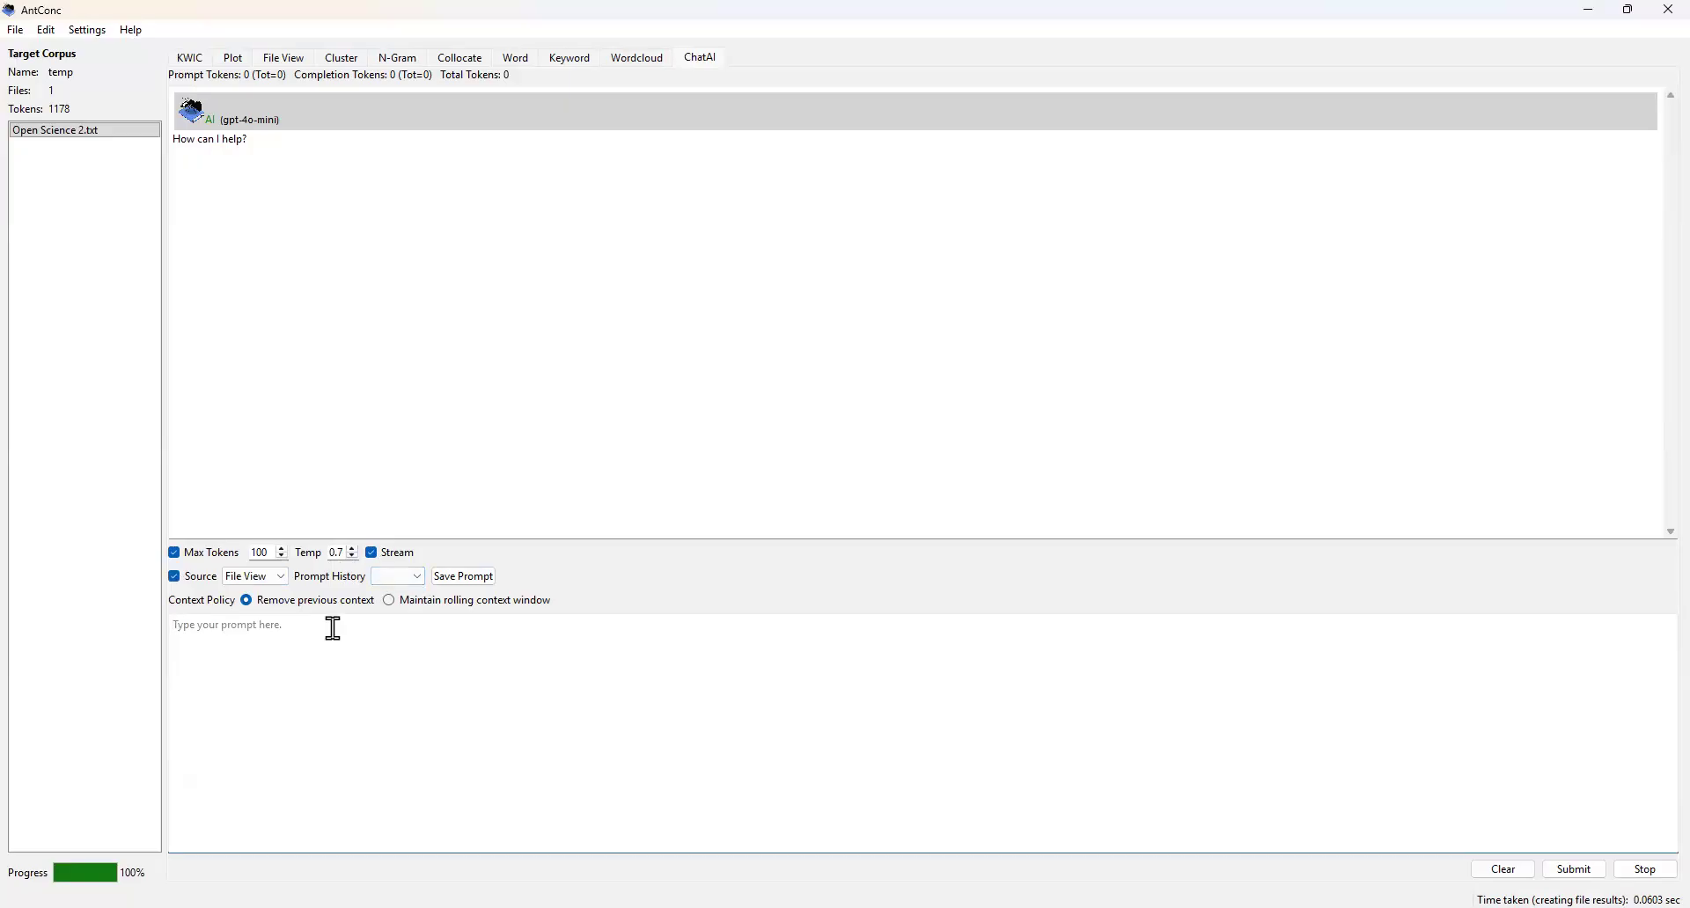
pyautogui.write('Who is the author of the article?')
pyautogui.click(443, 577)
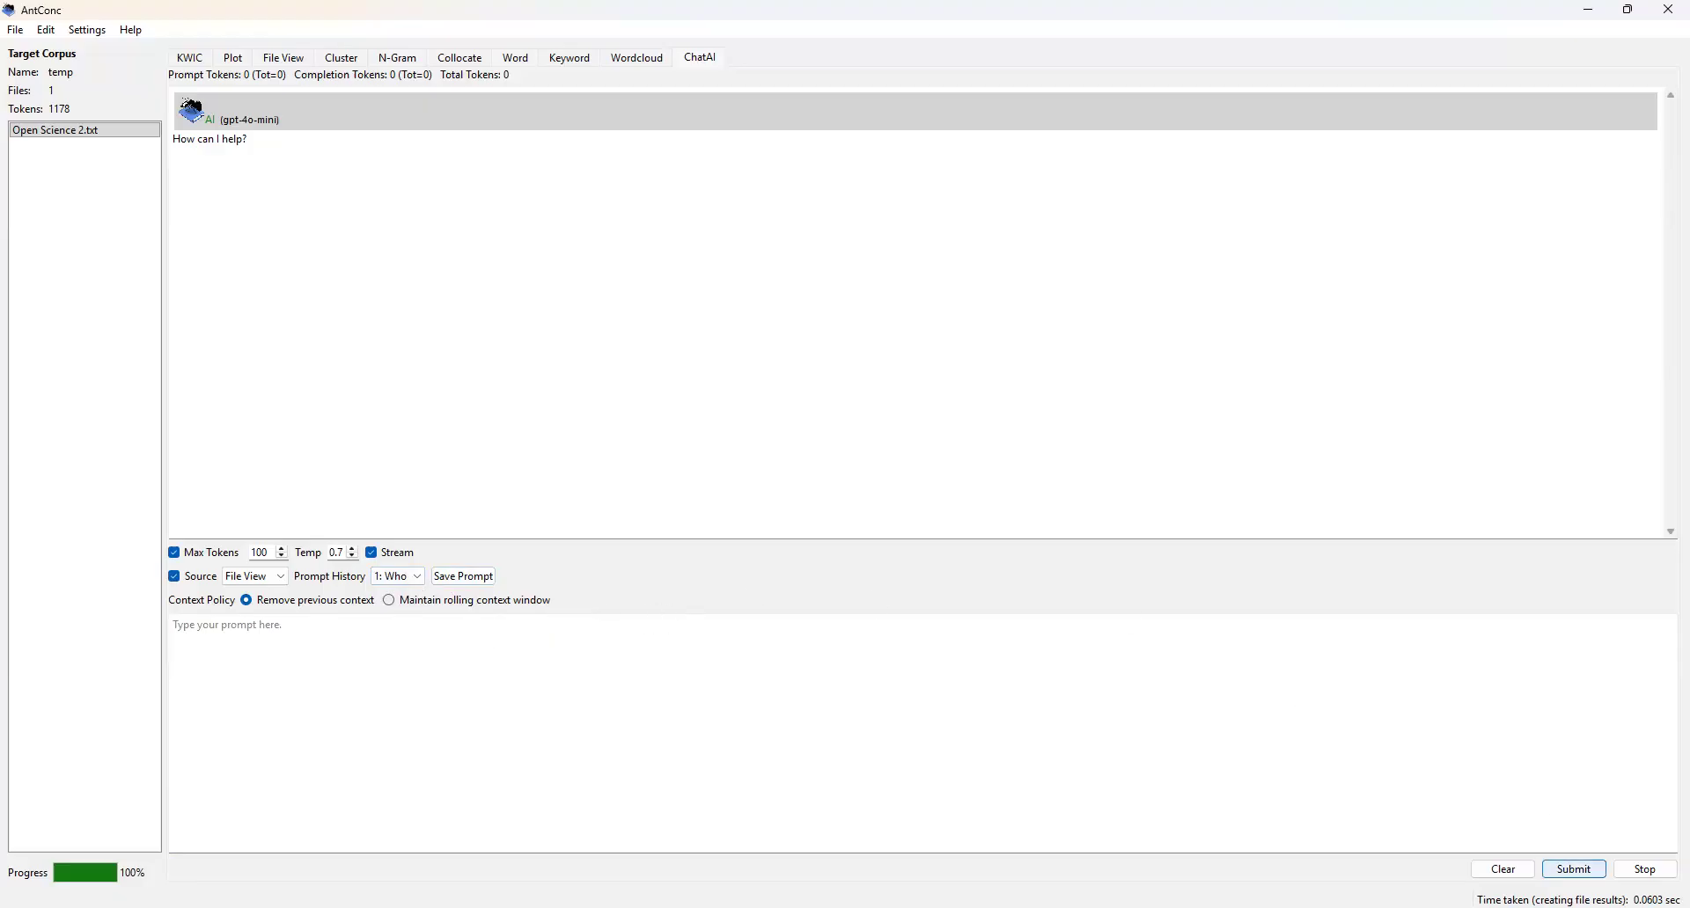
pyautogui.click(1574, 870)
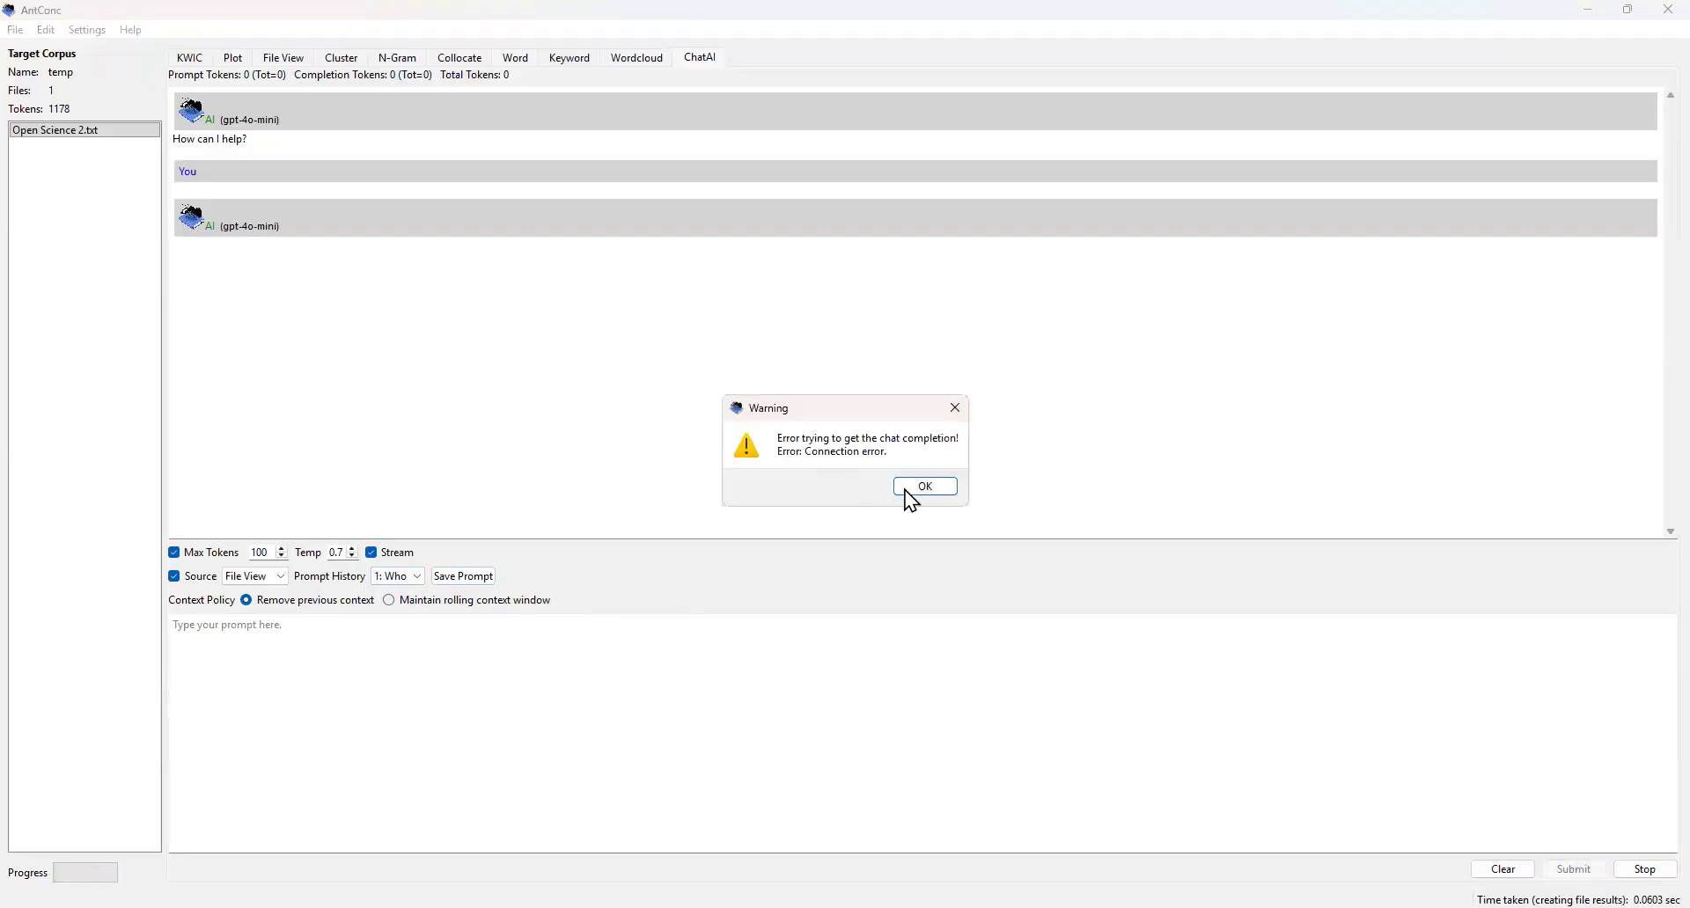
pyautogui.click(913, 490)
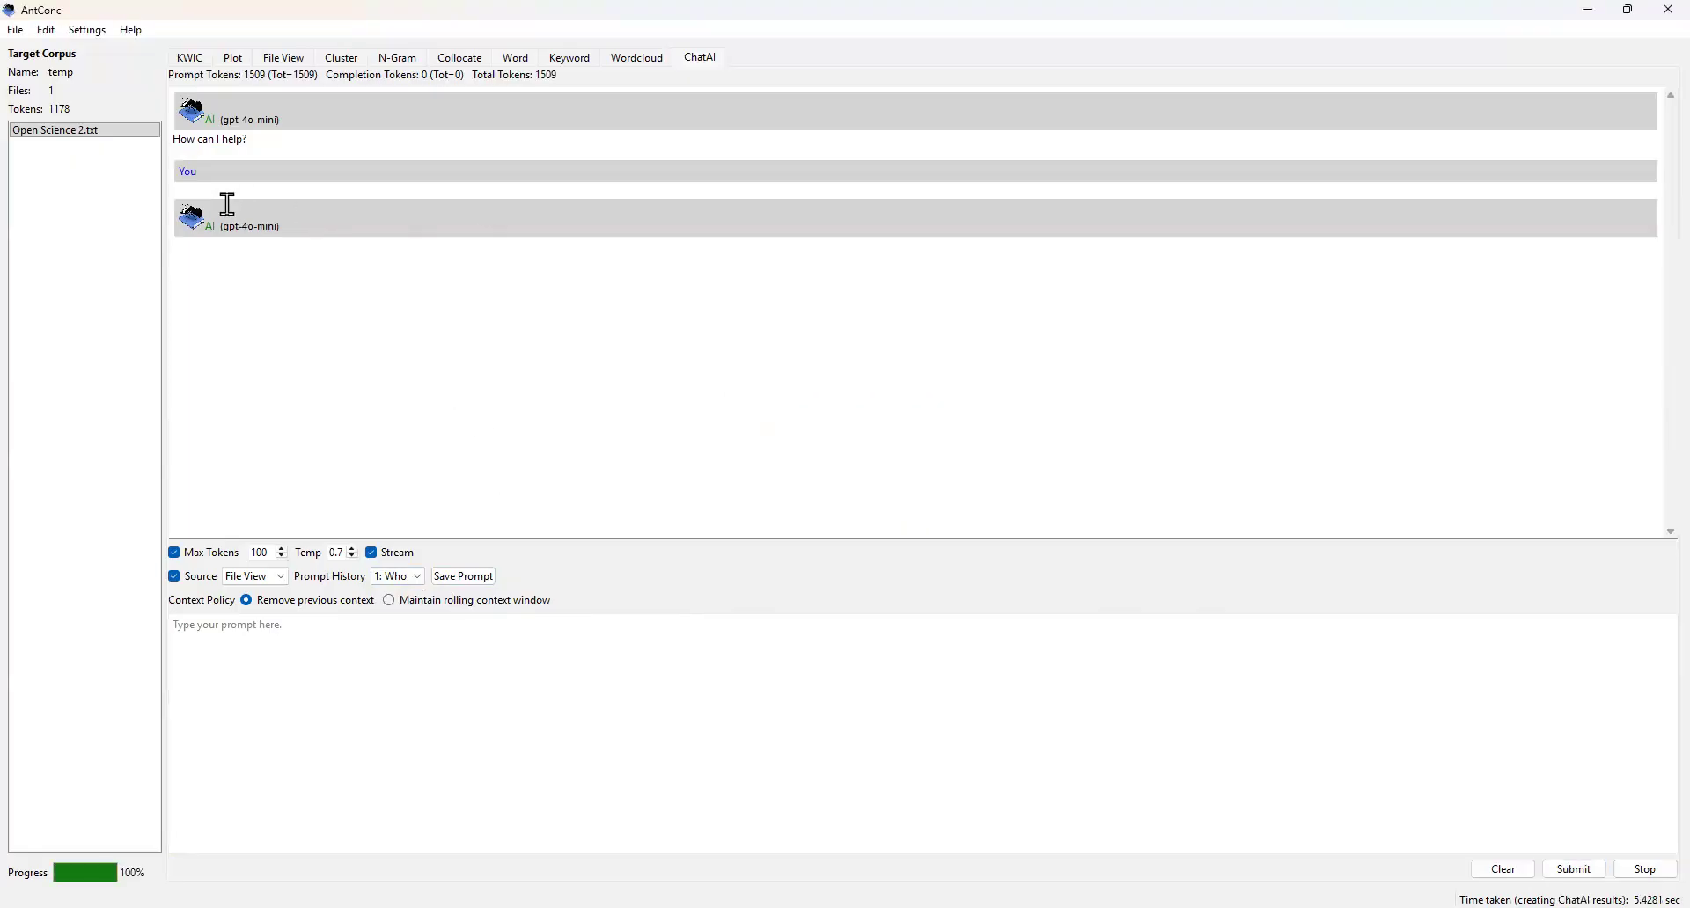
# - Change the OpenAI model to gpt-4o in the global AI settings and apply it
pyautogui.click(17, 31)
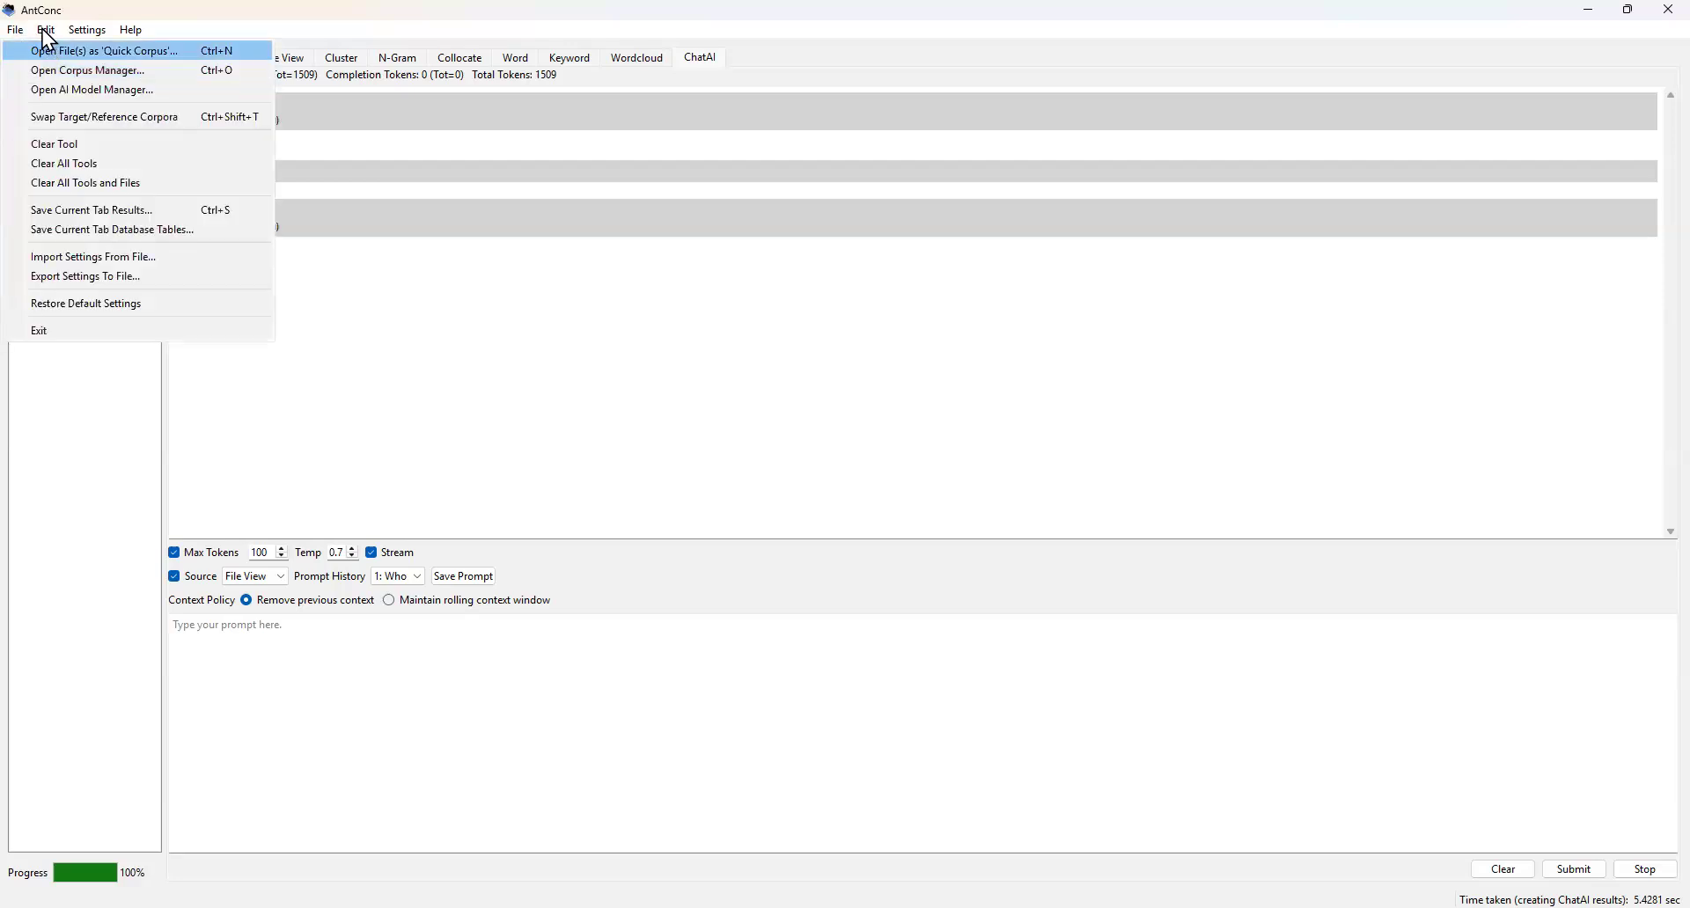
pyautogui.moveTo(48, 35)
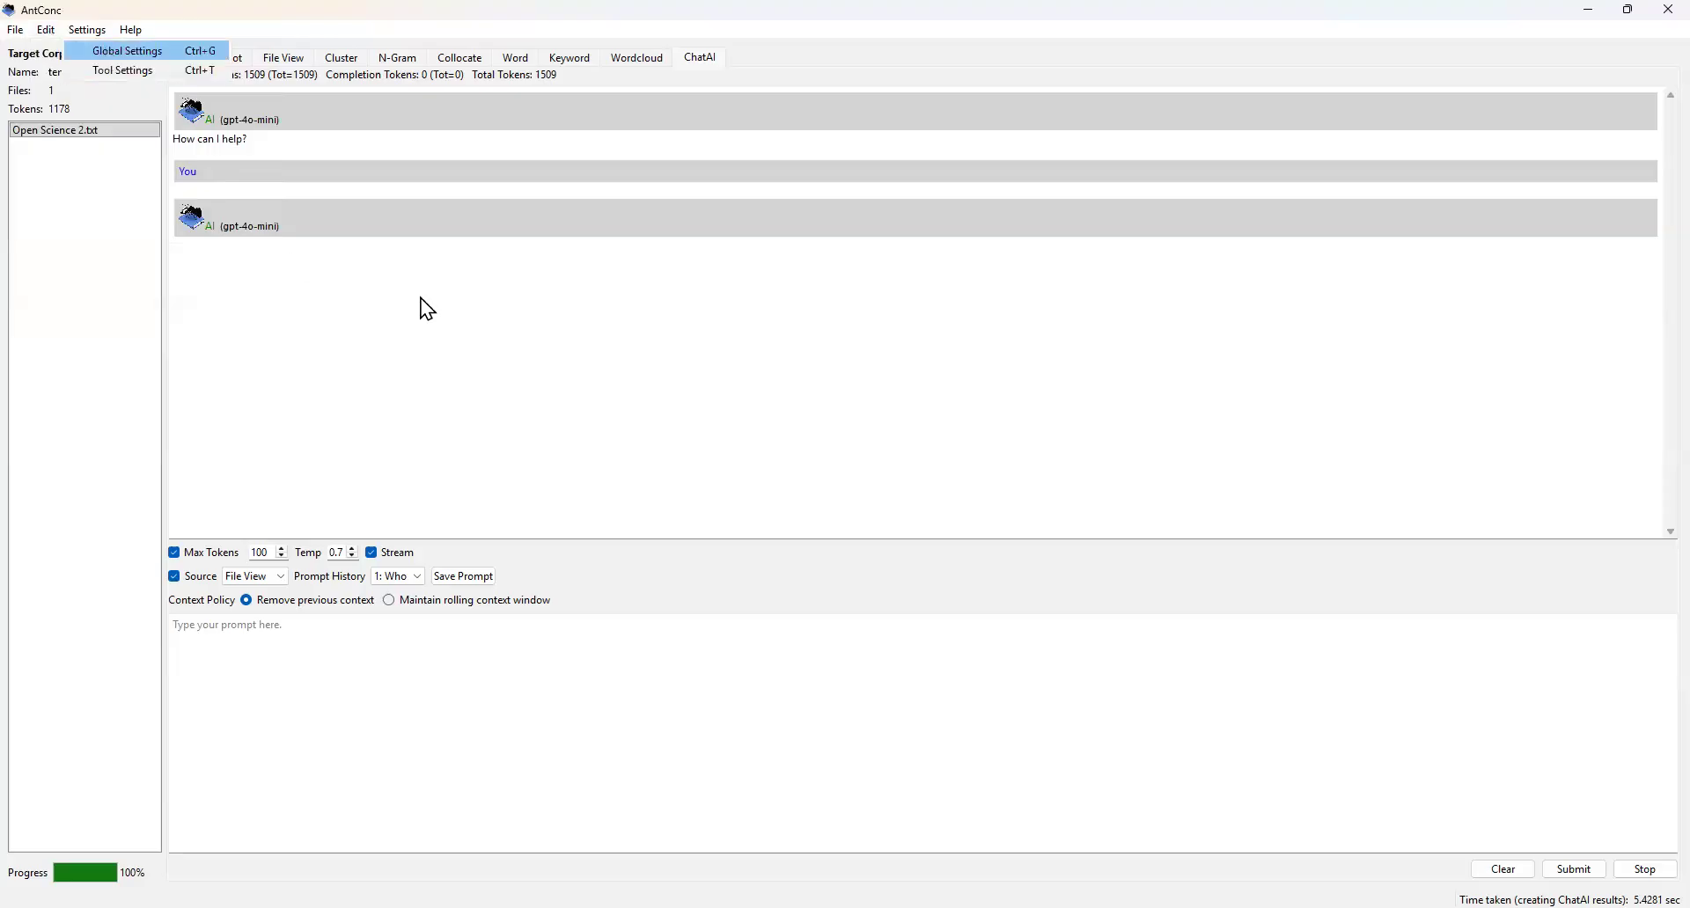
pyautogui.press('Return')
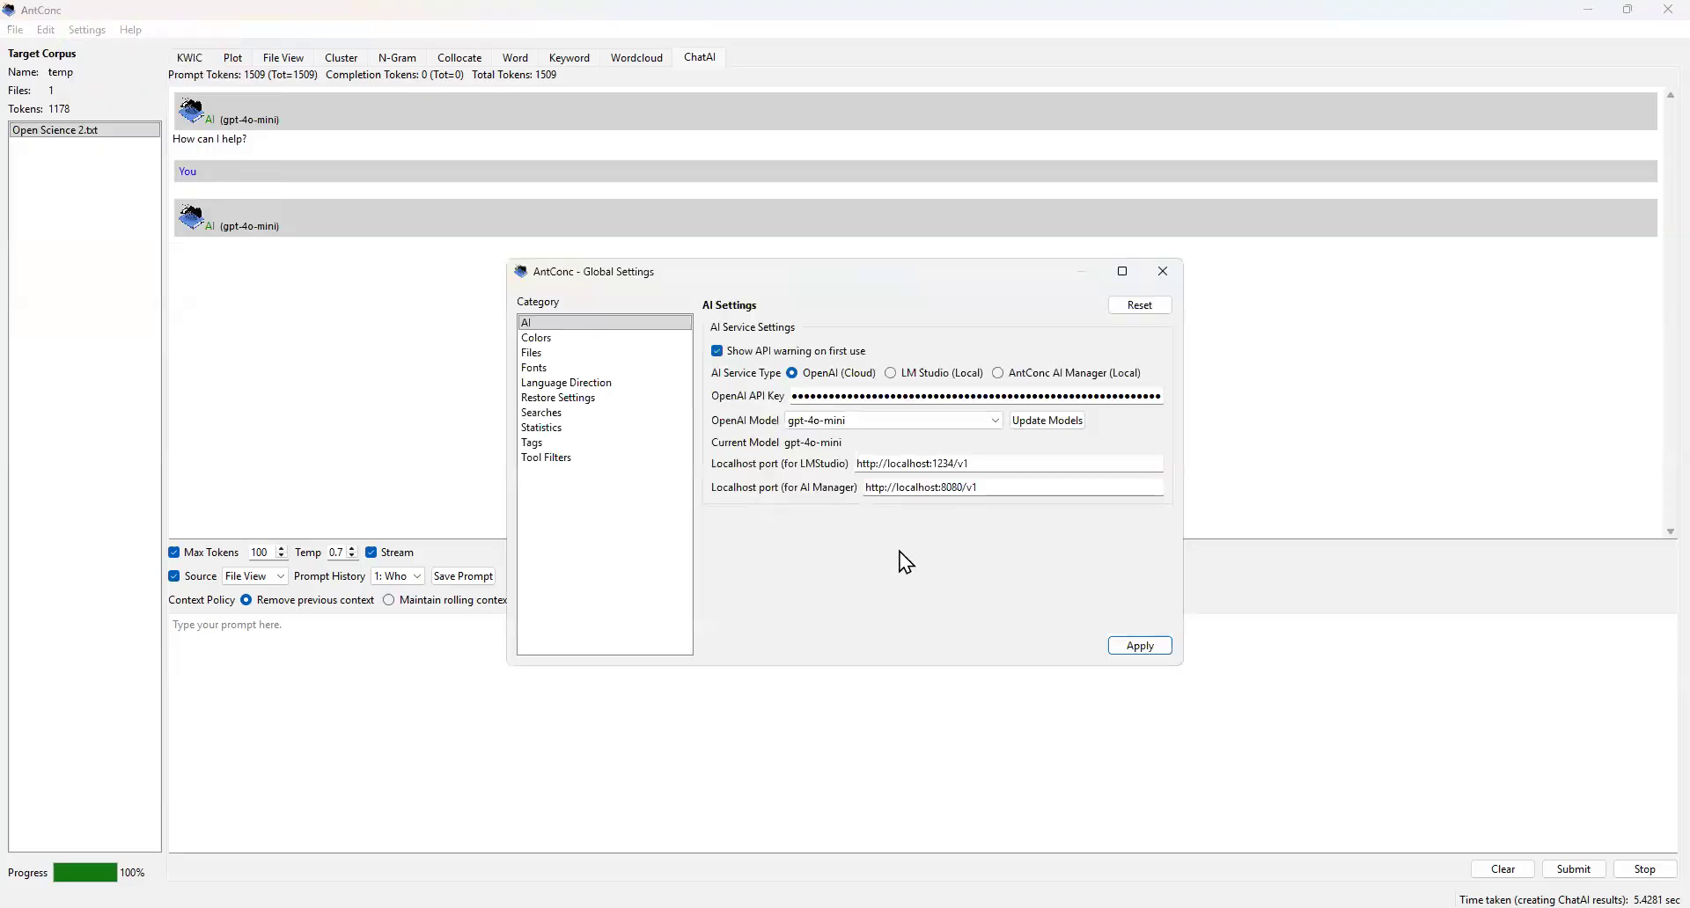
pyautogui.click(1032, 420)
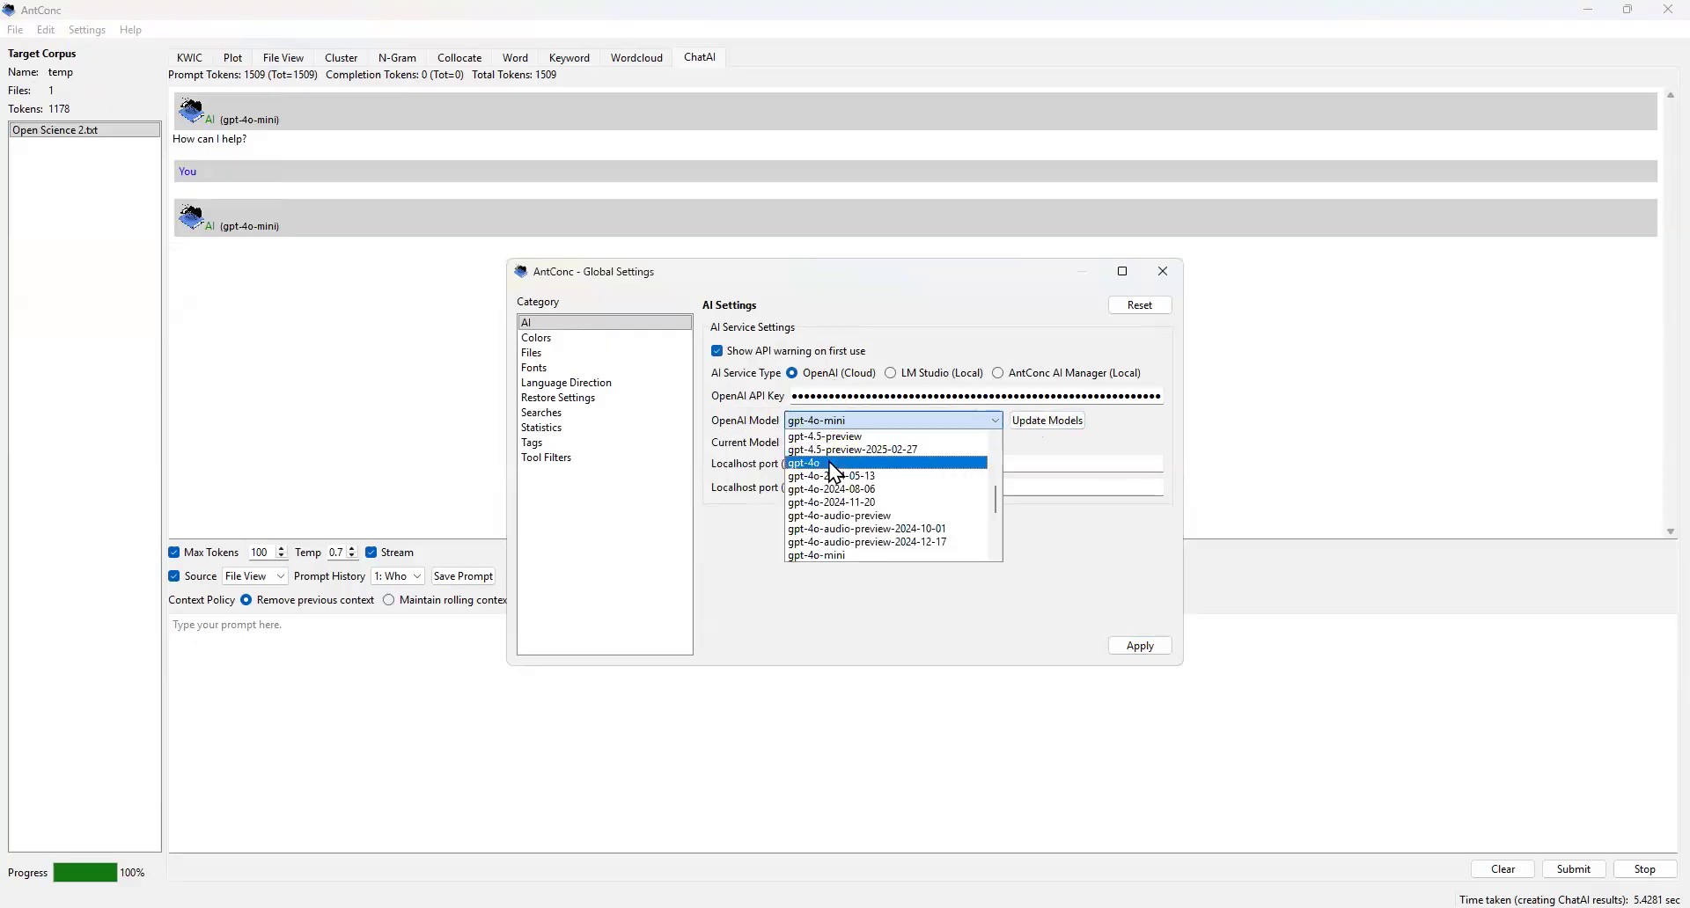
pyautogui.press('Return')
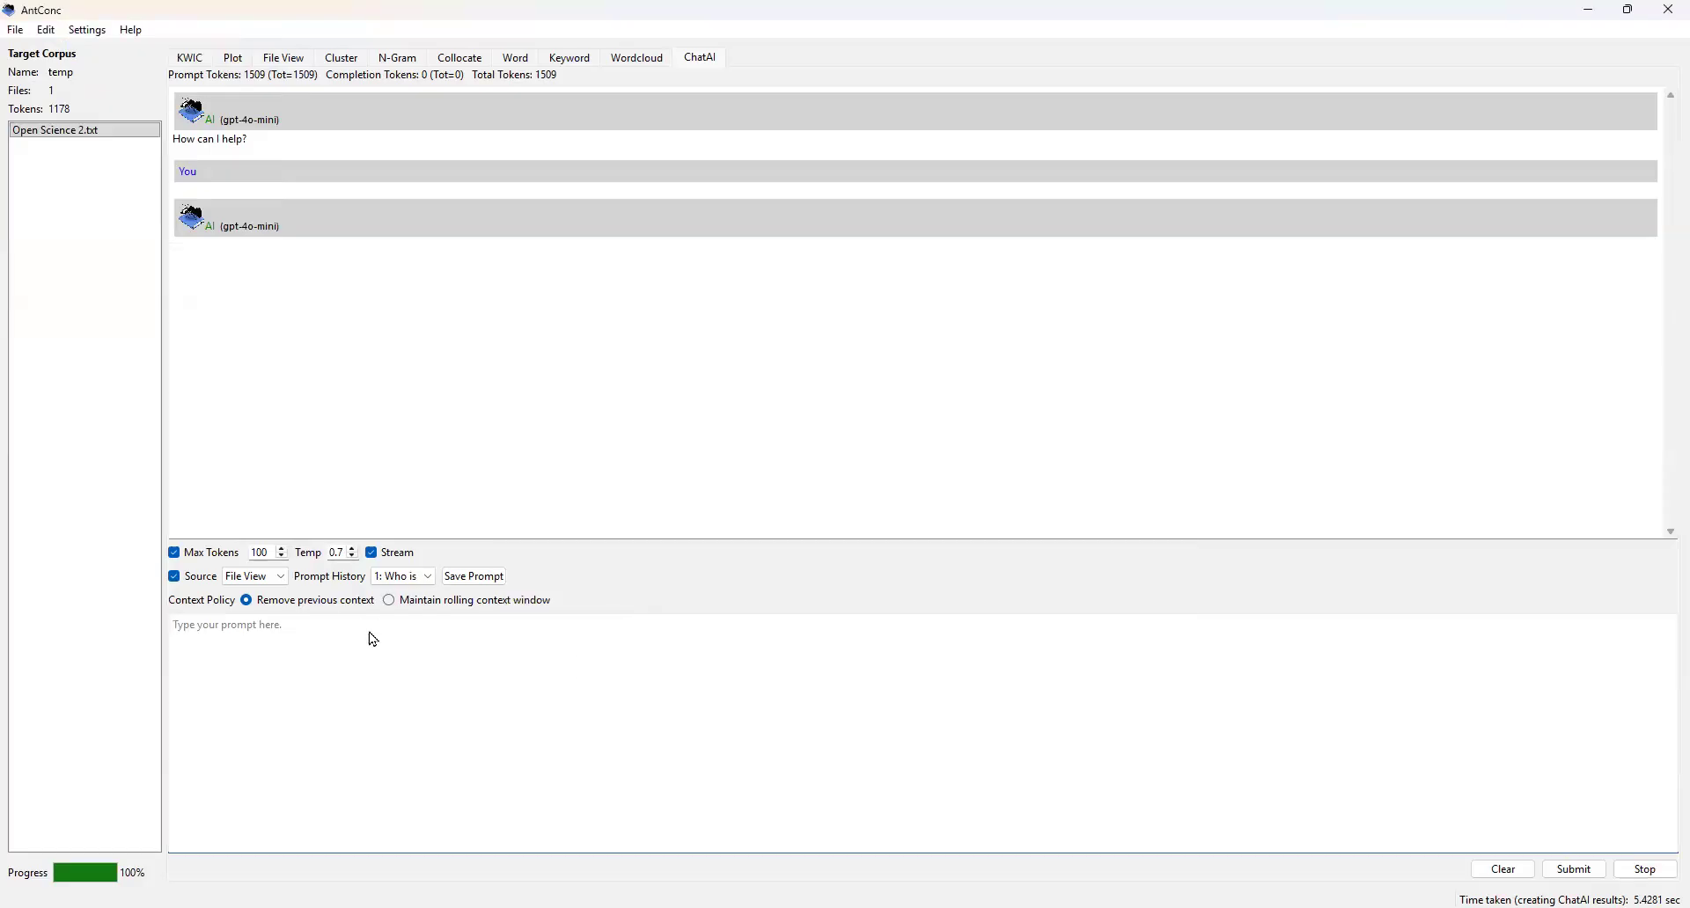
# - Check the saved prompt in the prompt history and try submitting the ChatAI request with gpt-4o
pyautogui.click(402, 582)
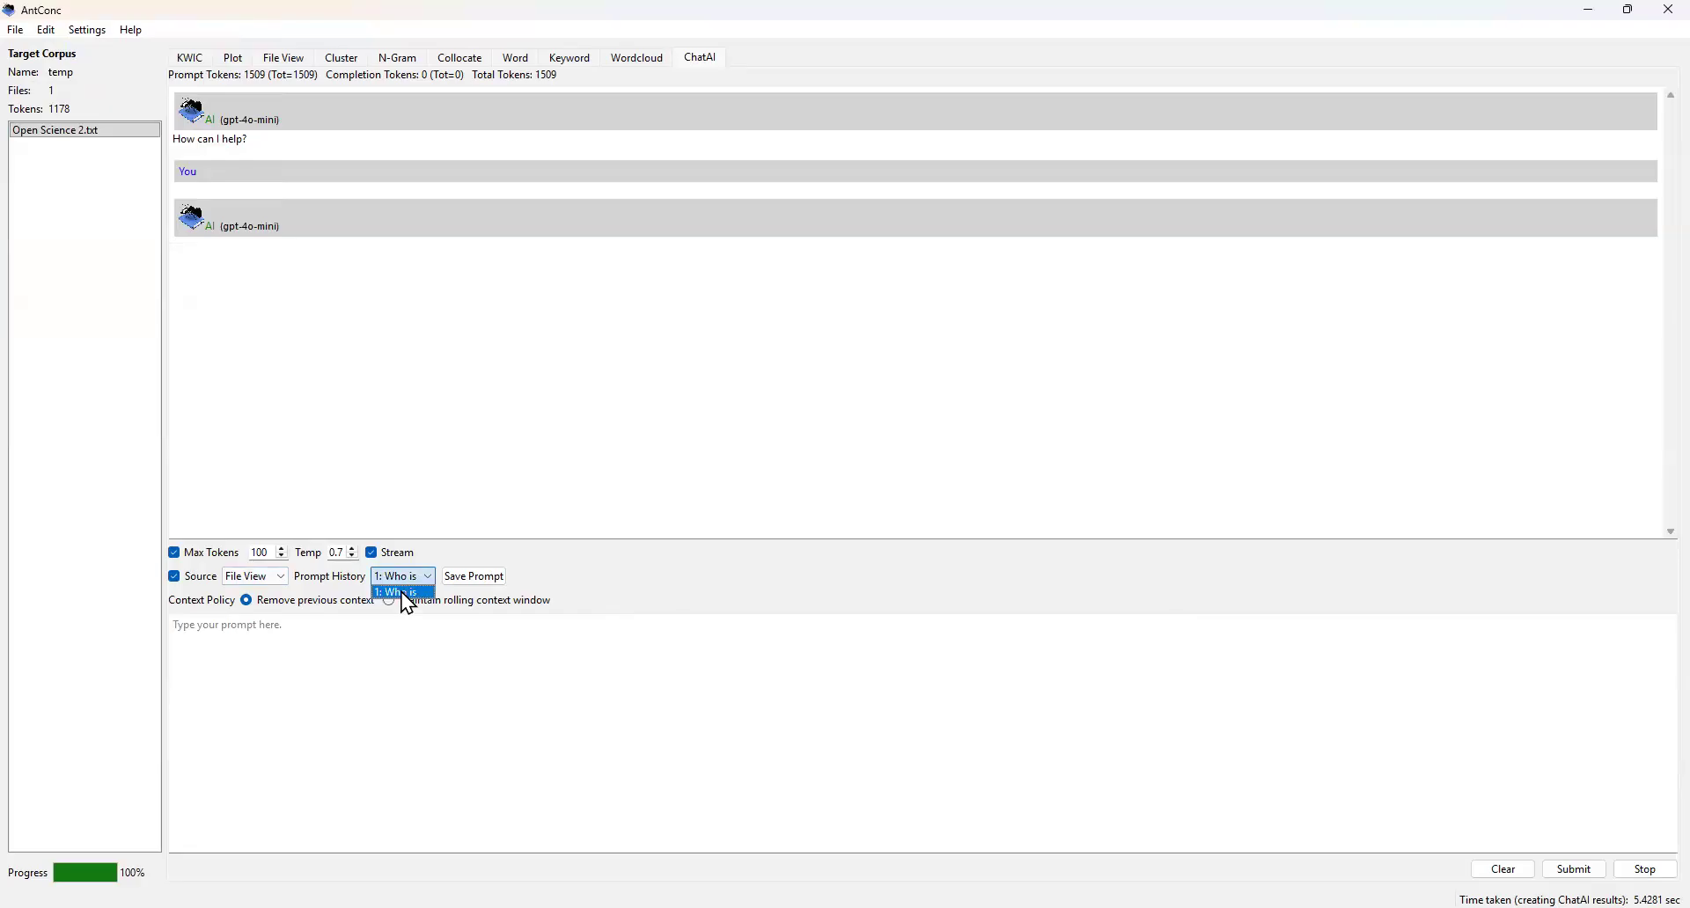
pyautogui.click(1210, 811)
pyautogui.click(1574, 870)
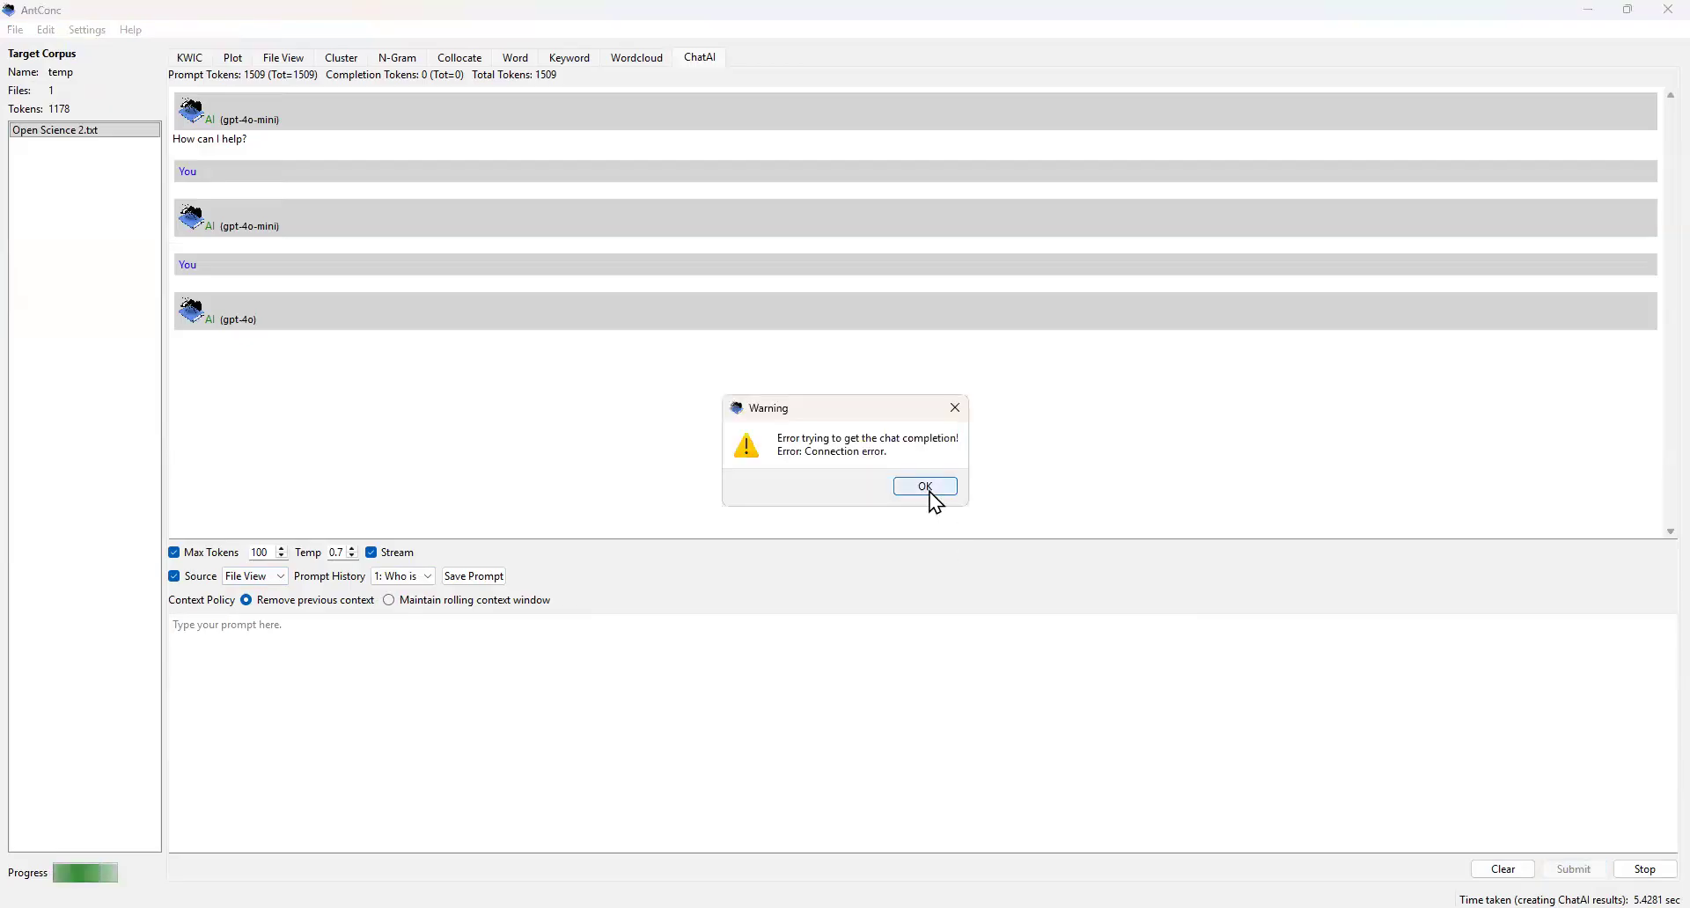
pyautogui.press('Return')
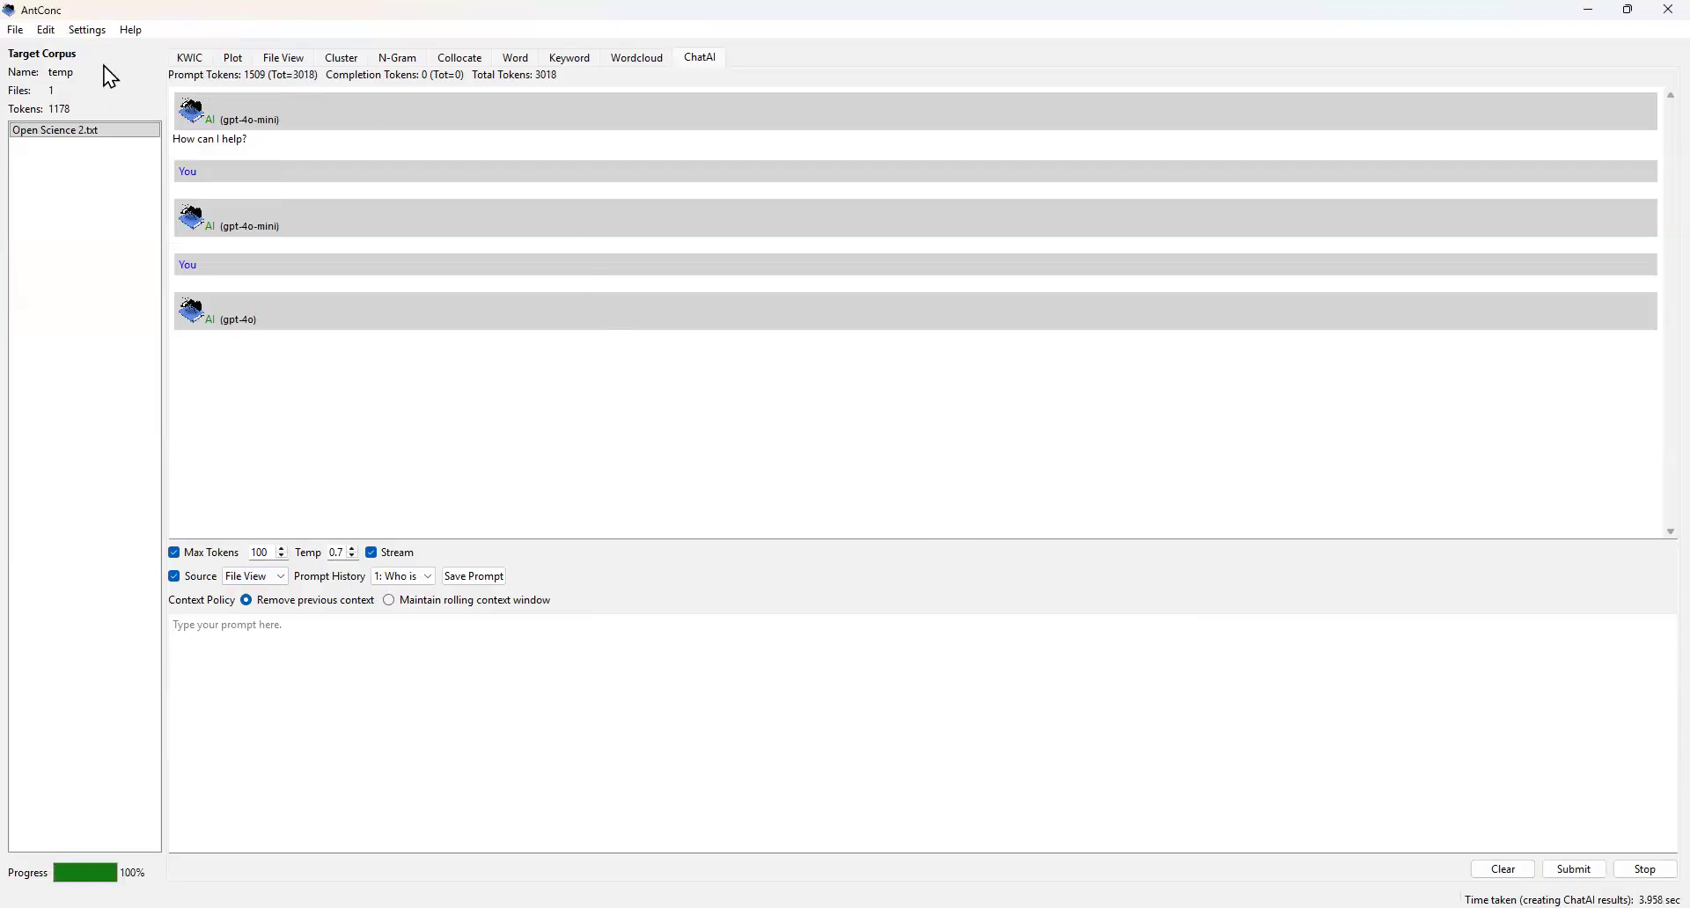
# - Highlight the nanogpt-chat-q8_0.gguf model in the AI Model Manager, close the manager, and try submitting the ChatAI request again
pyautogui.click(15, 32)
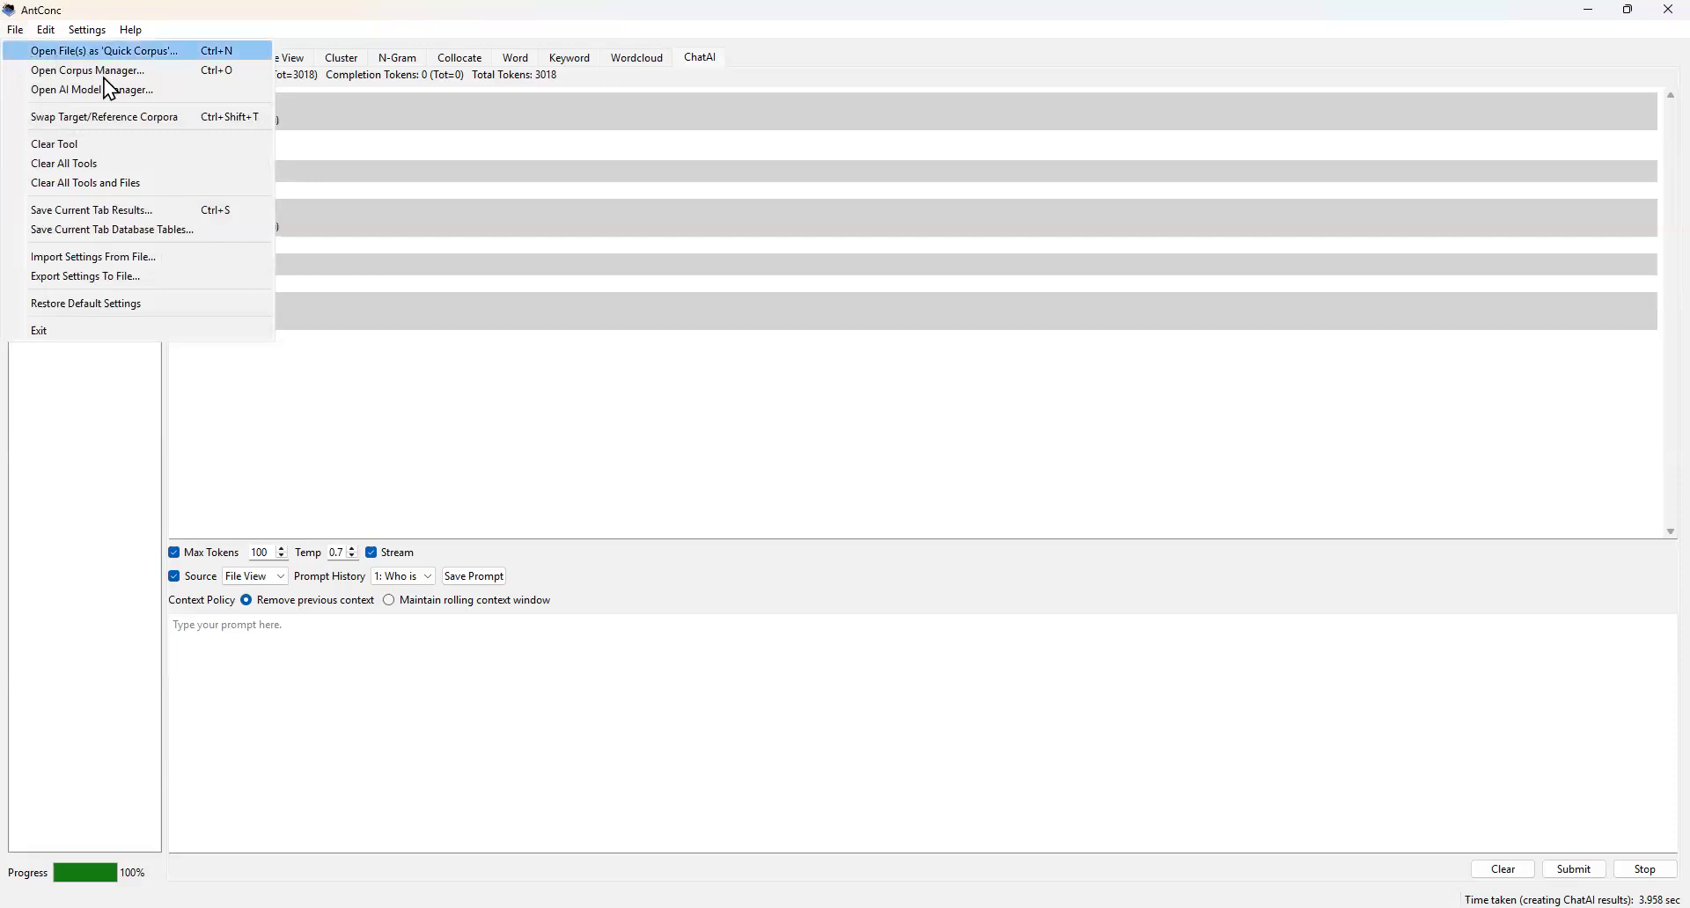
pyautogui.press('Return')
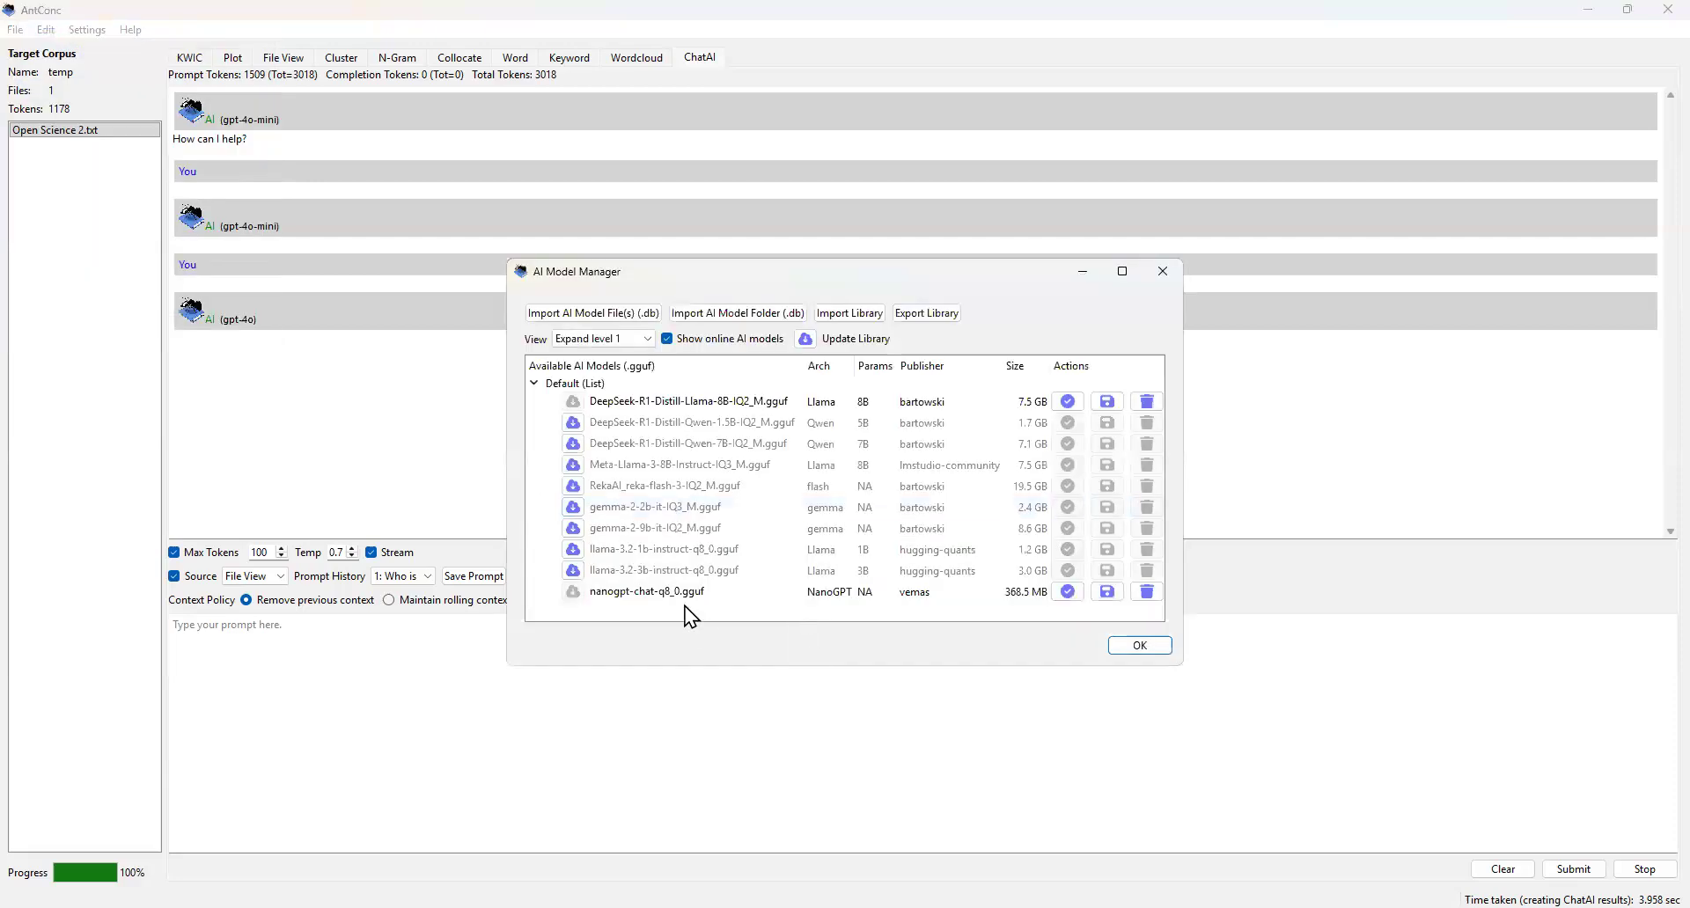
pyautogui.click(709, 592)
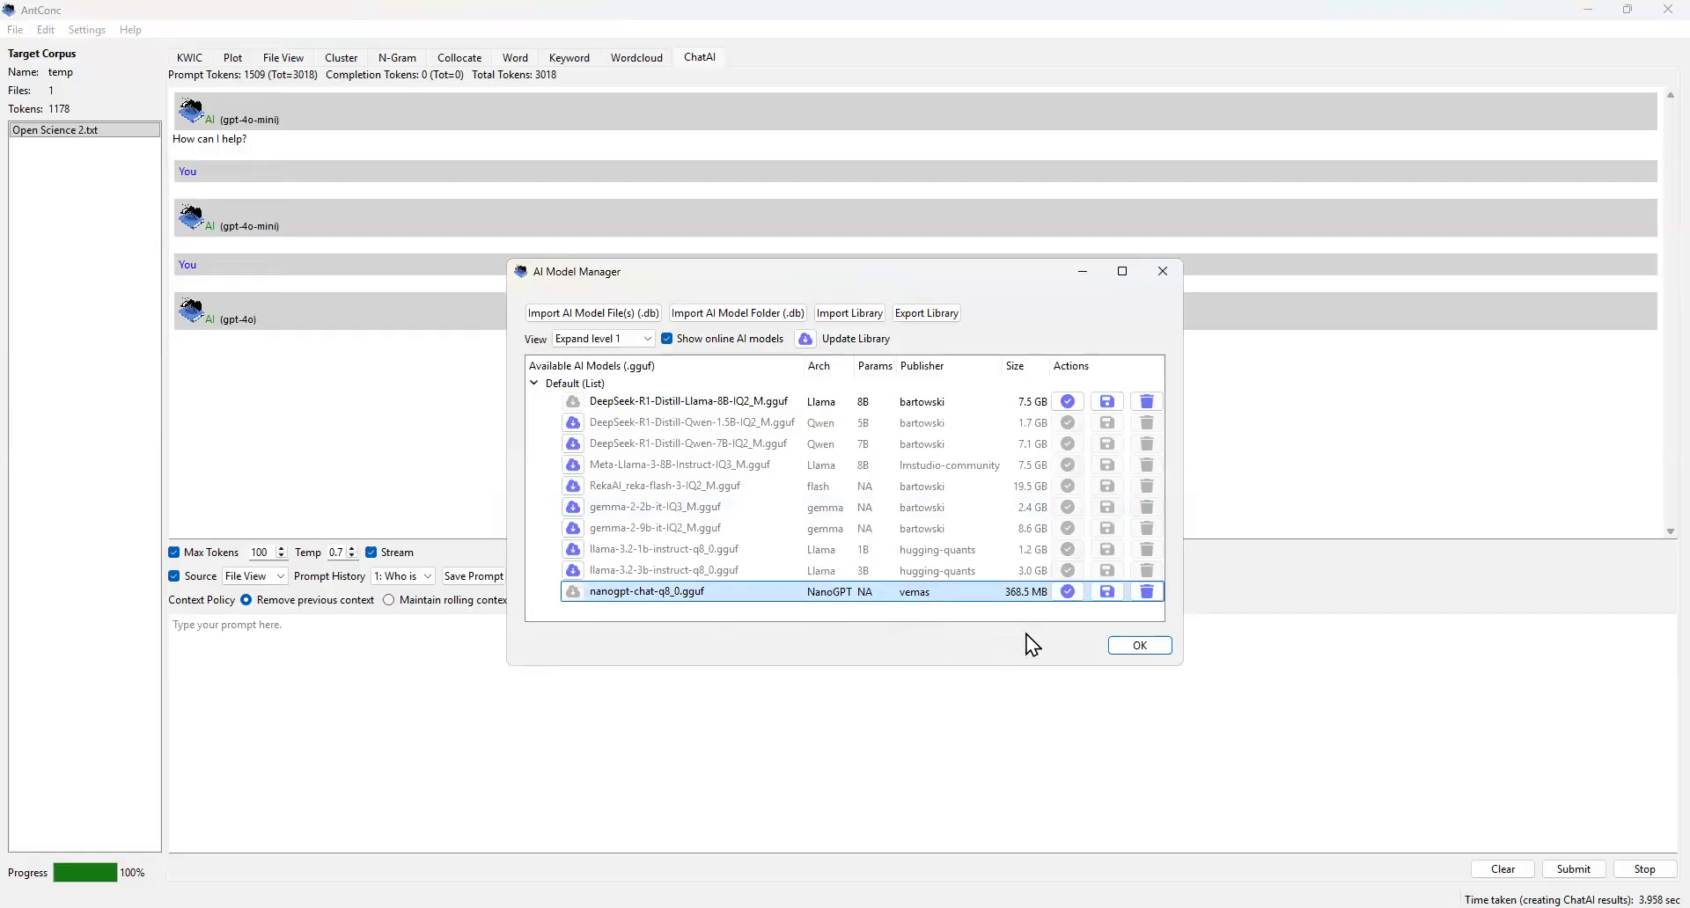
pyautogui.click(1138, 646)
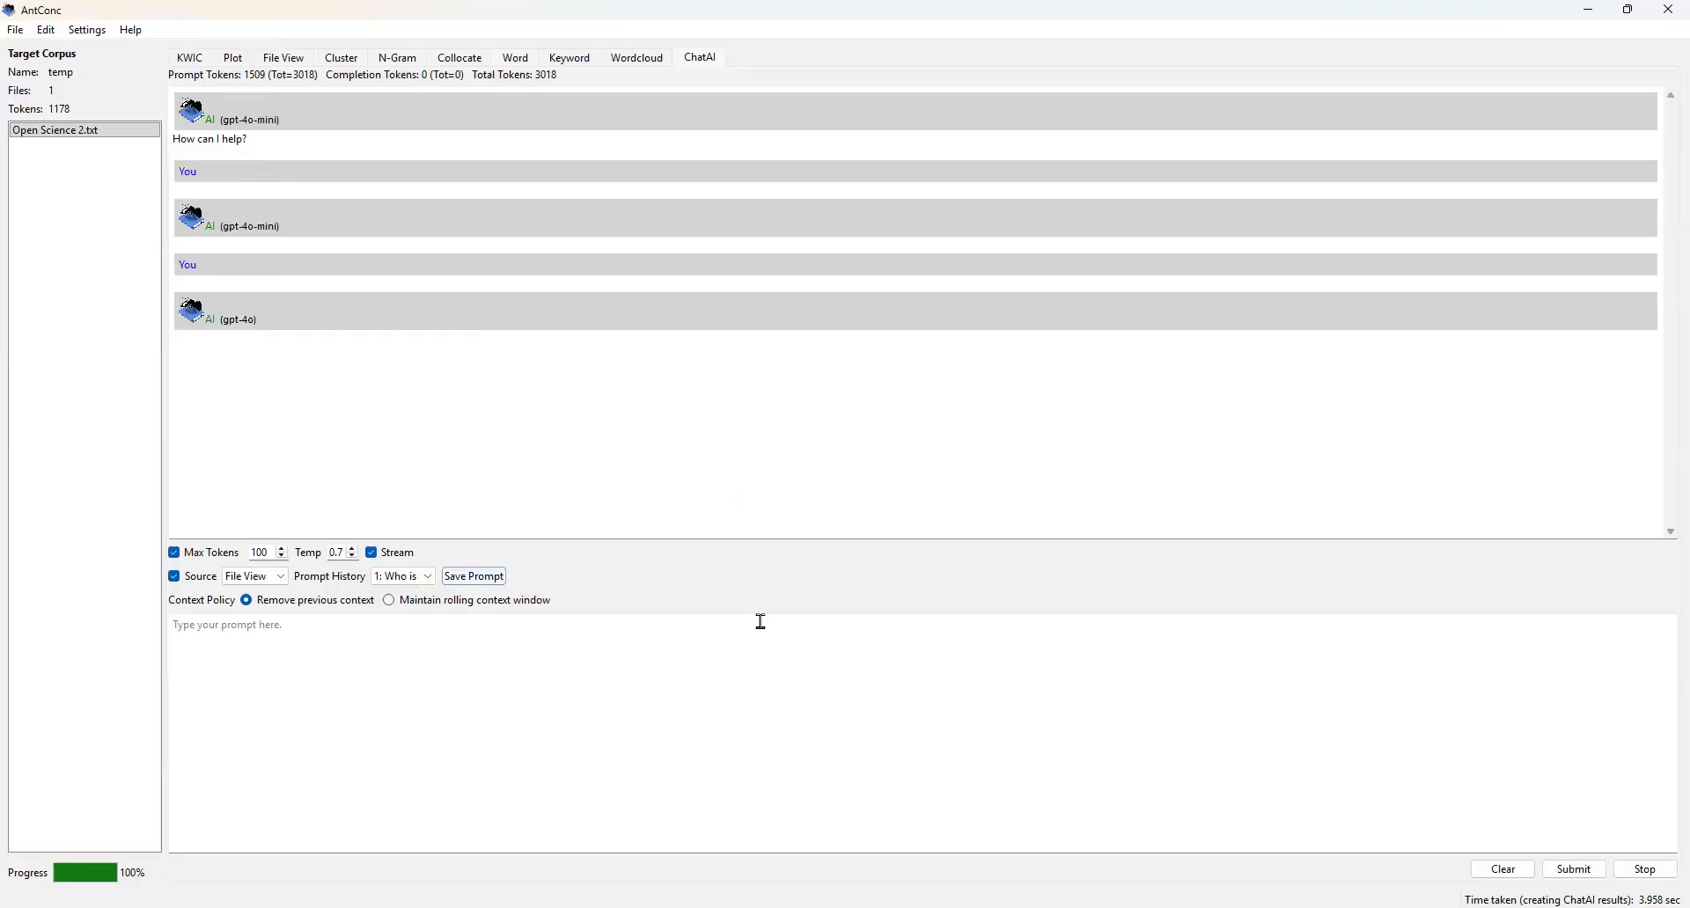
pyautogui.click(1576, 870)
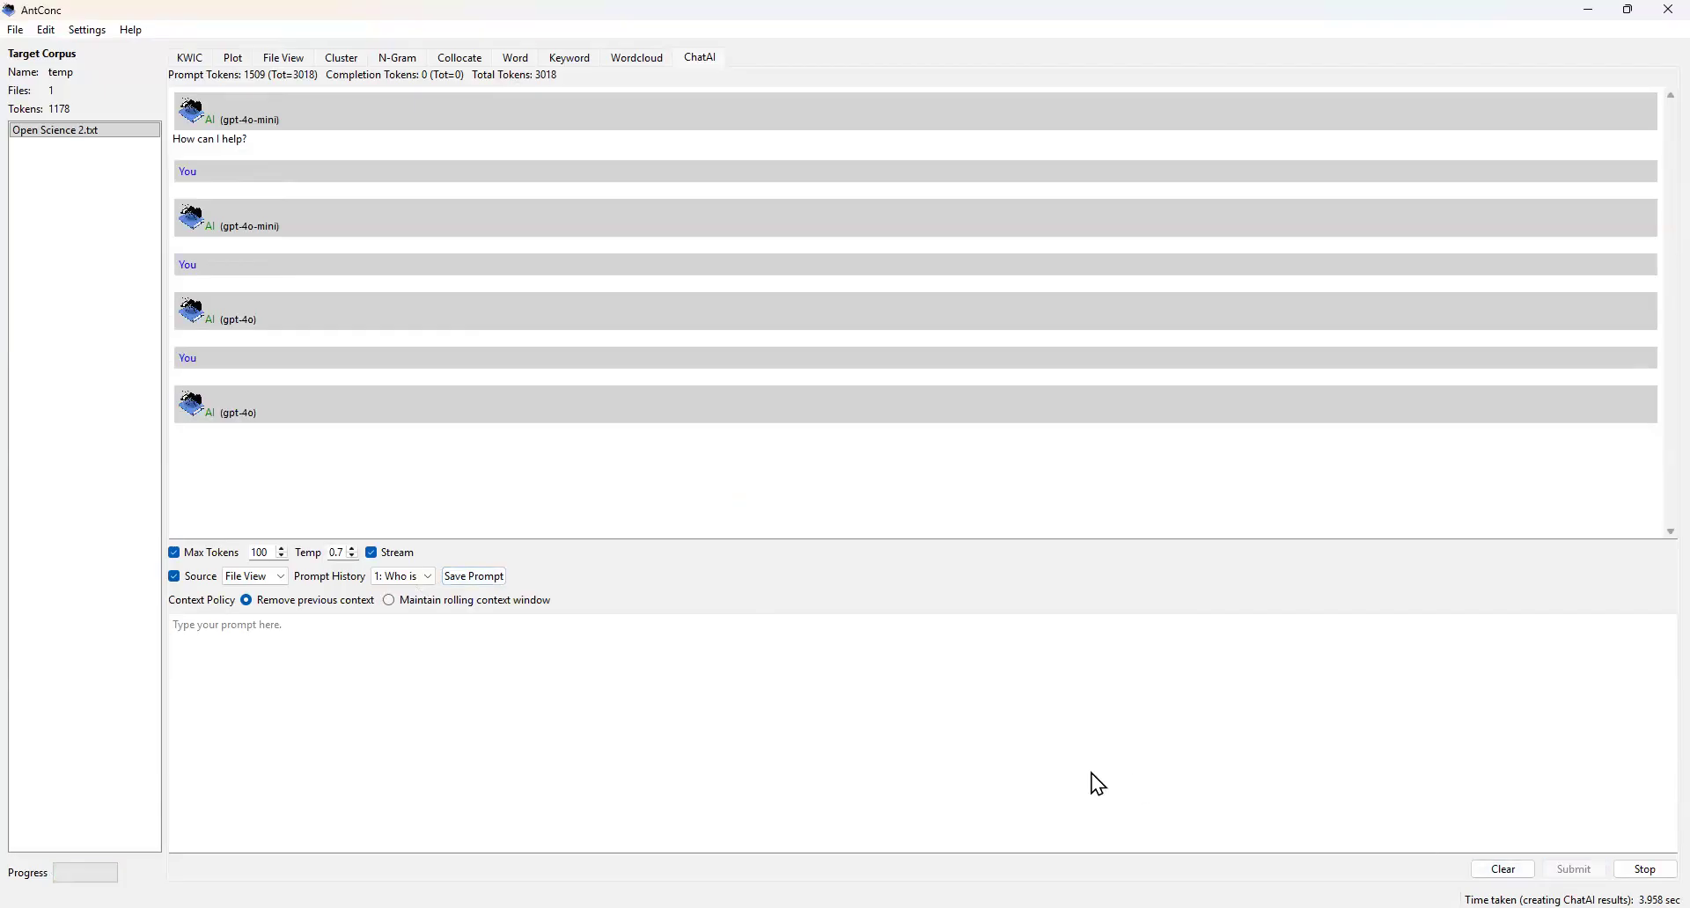
pyautogui.click(920, 486)
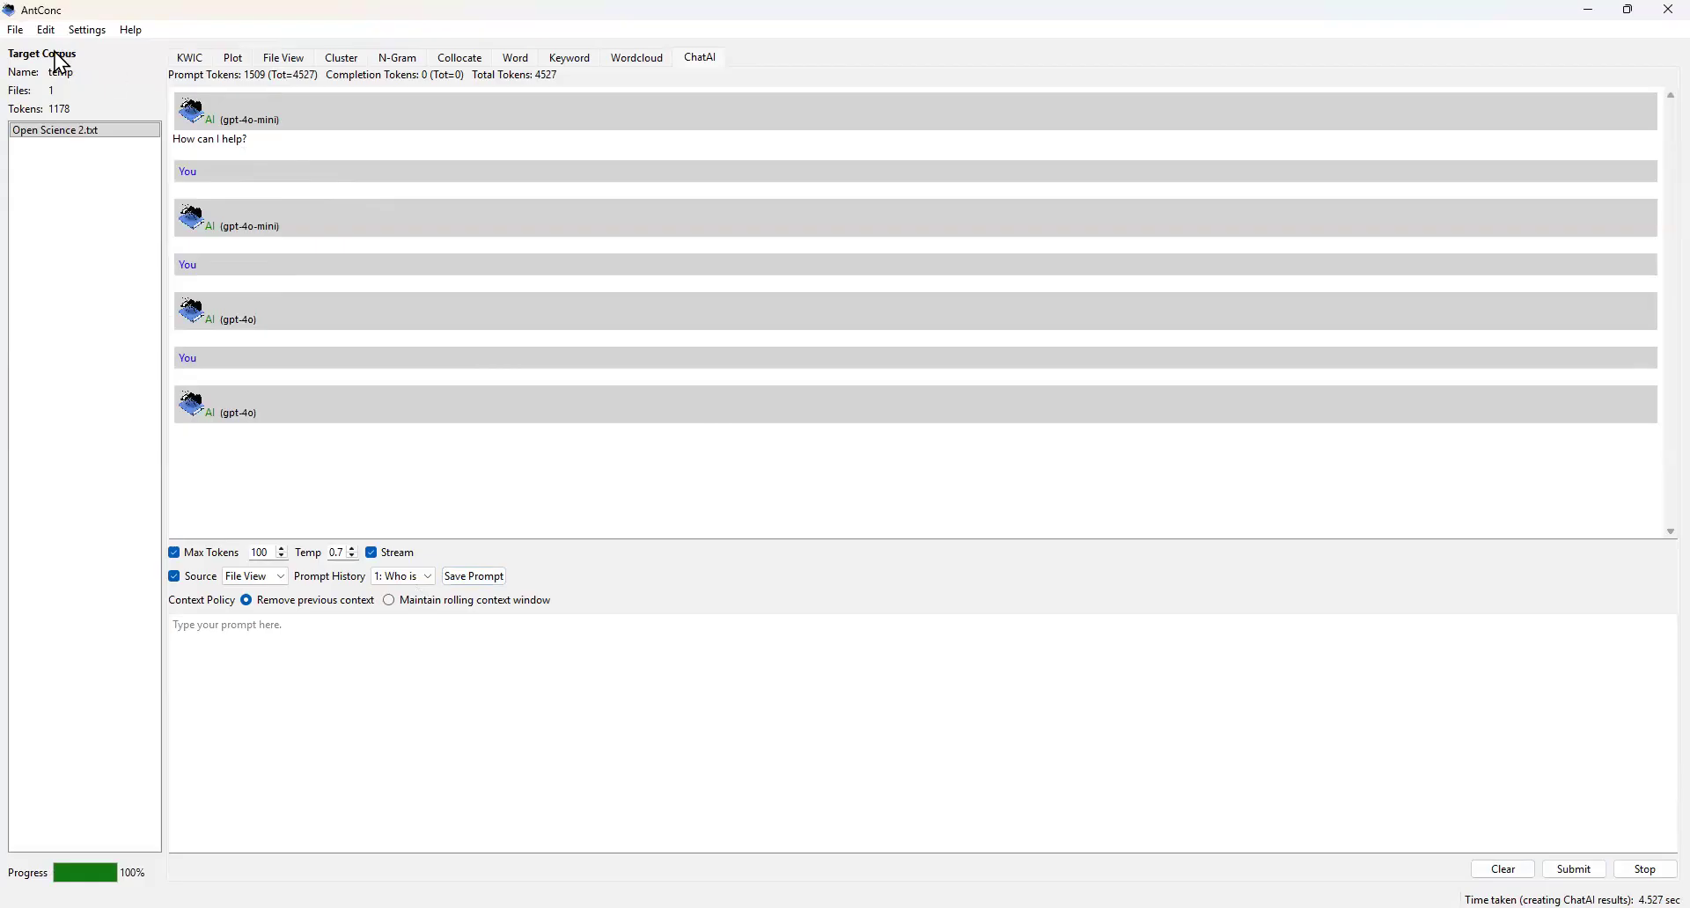
# - Start the local AI model server with nanogpt-chat-q8_0.gguf in the AI Model Manager, acknowledge the message and close the manager
pyautogui.click(16, 31)
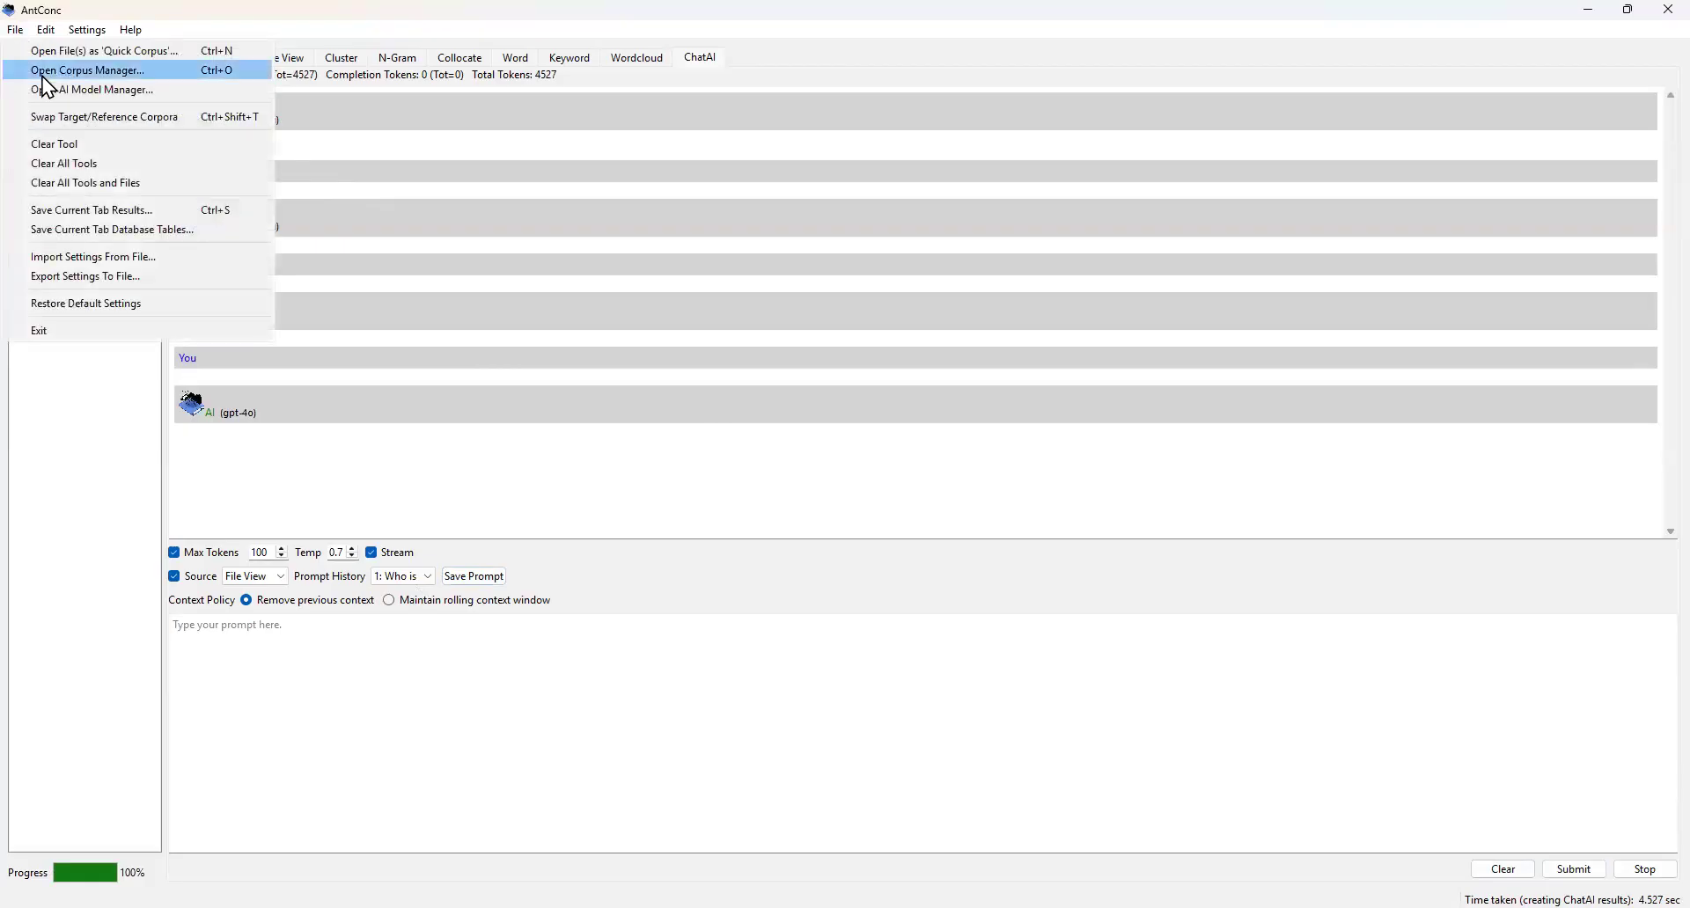
pyautogui.click(86, 92)
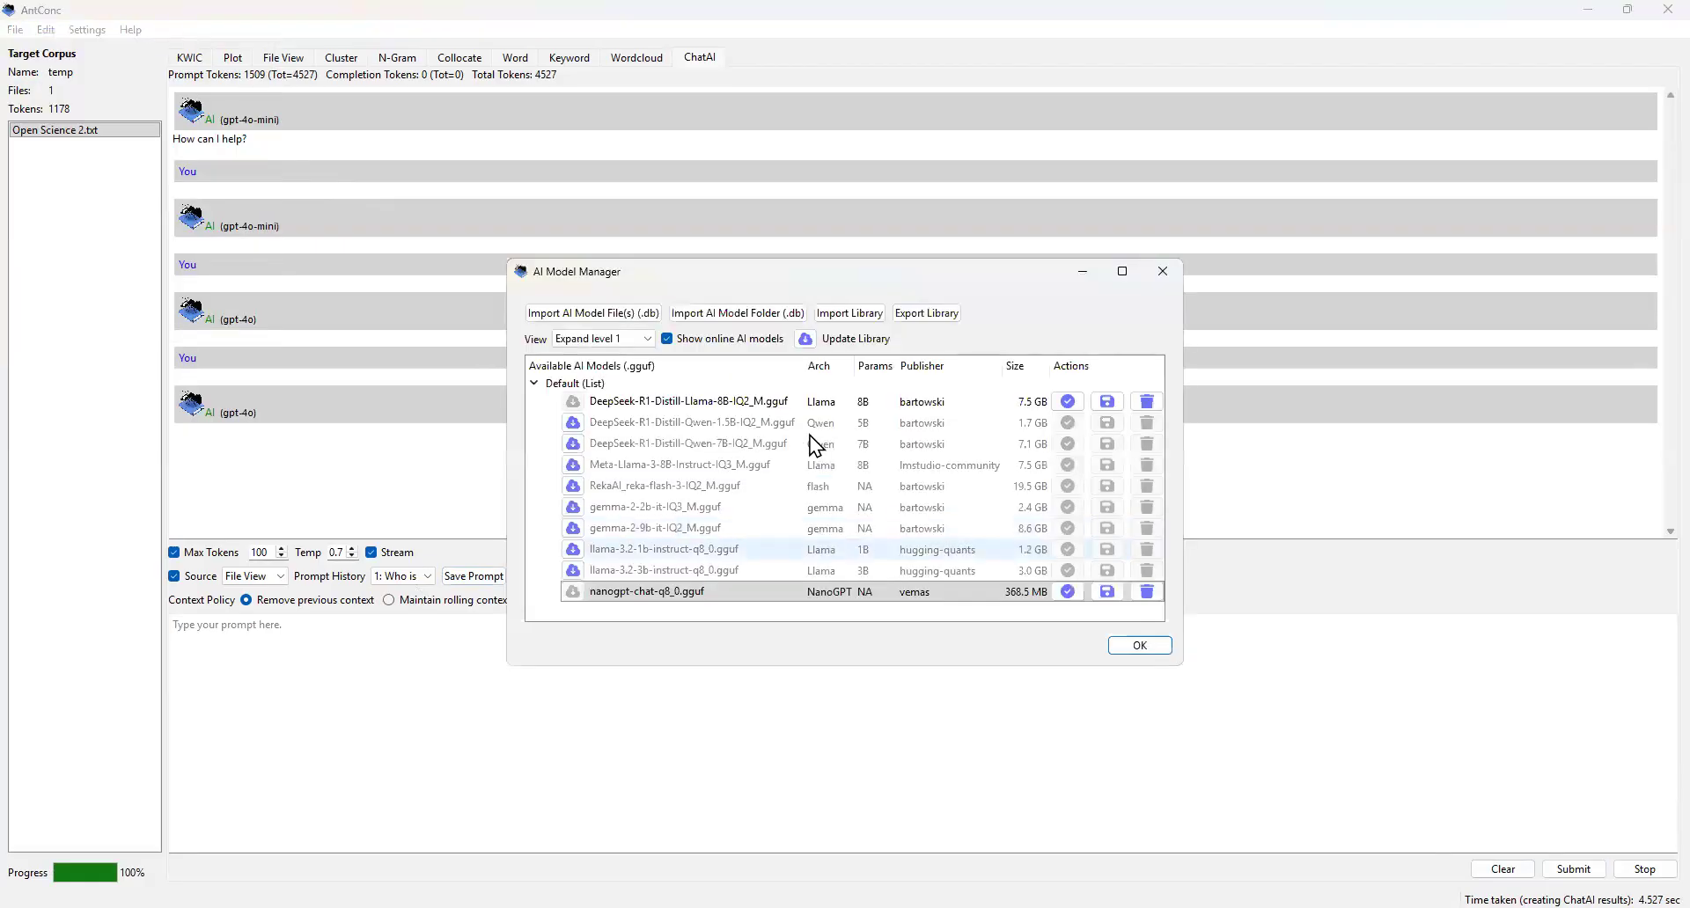
pyautogui.click(748, 401)
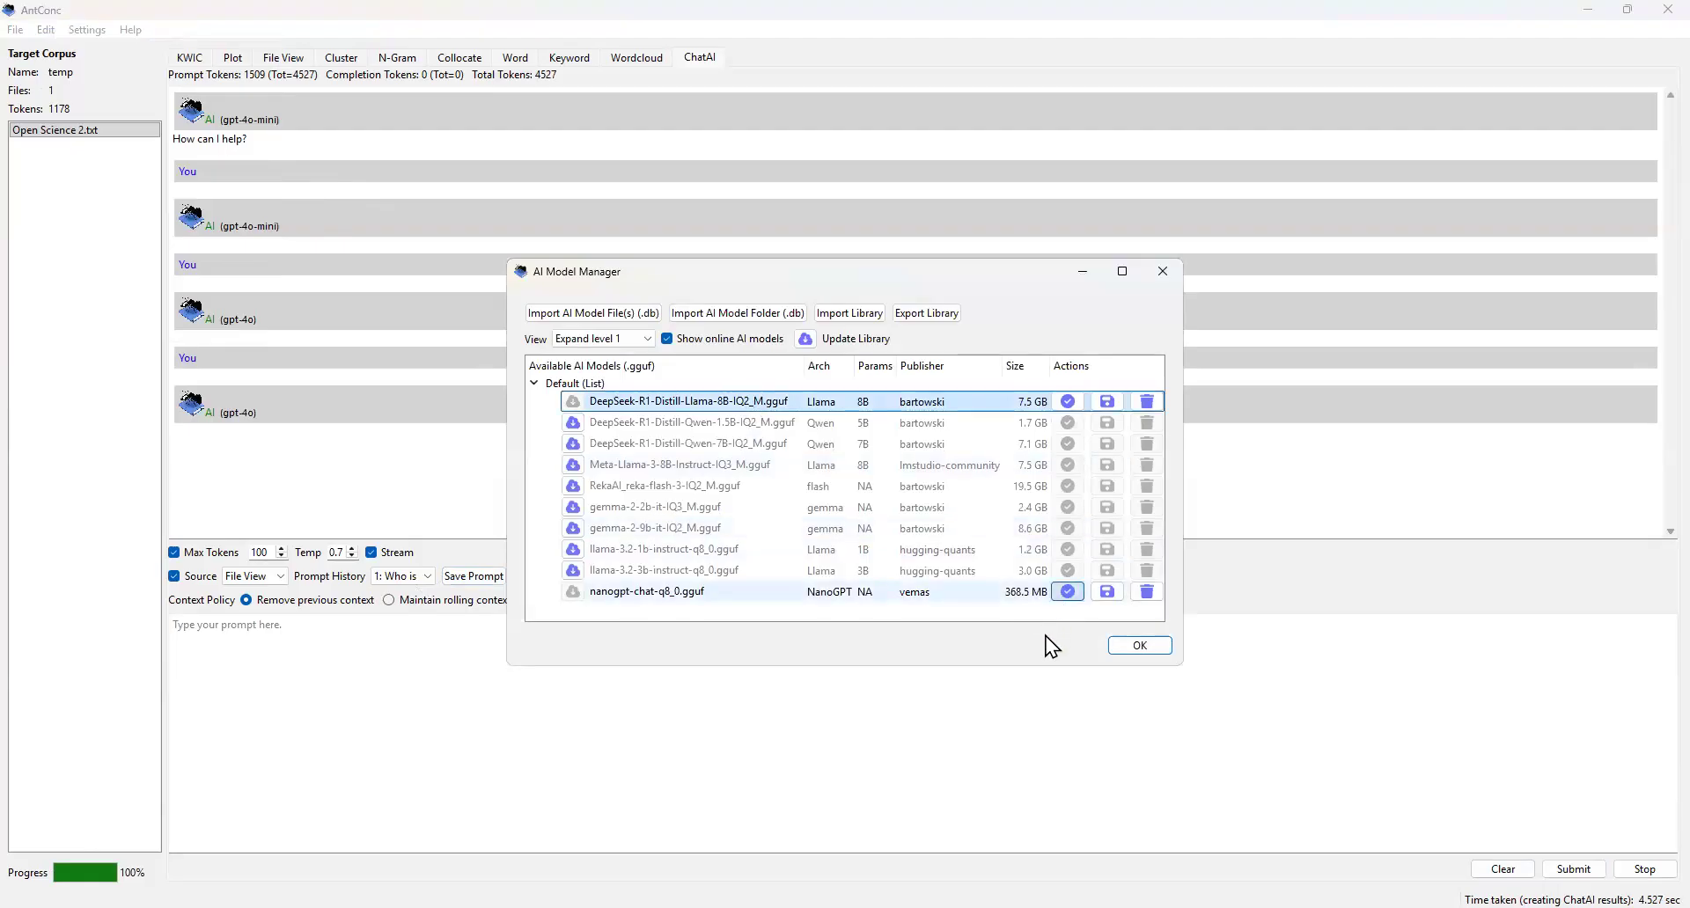
pyautogui.click(1067, 592)
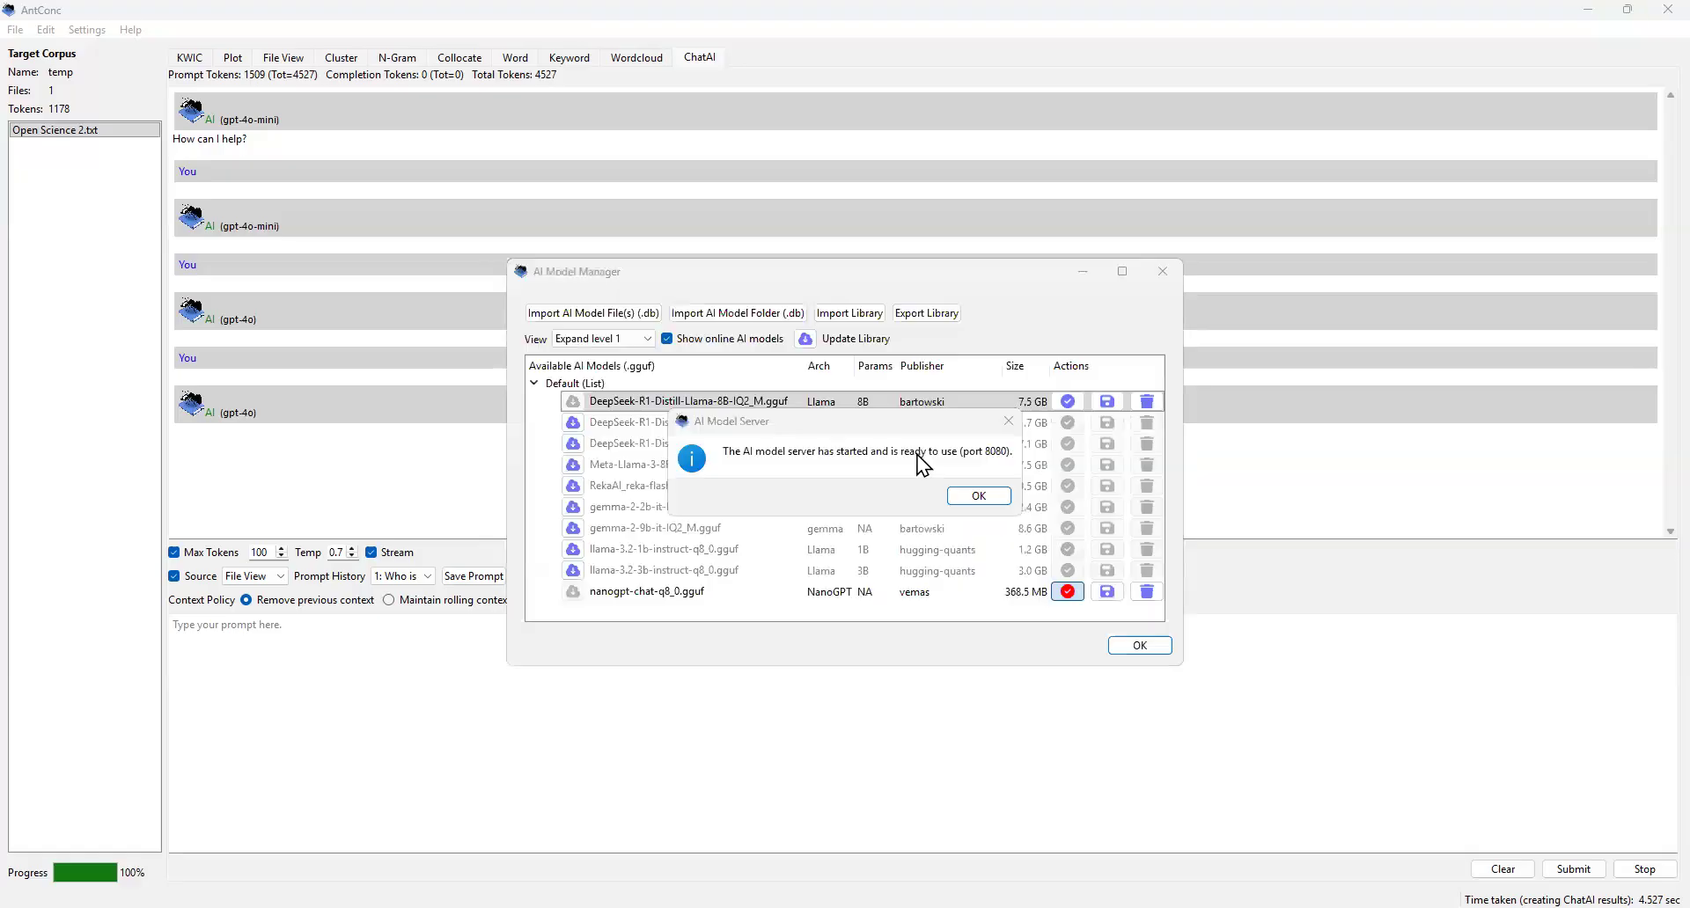
pyautogui.click(978, 497)
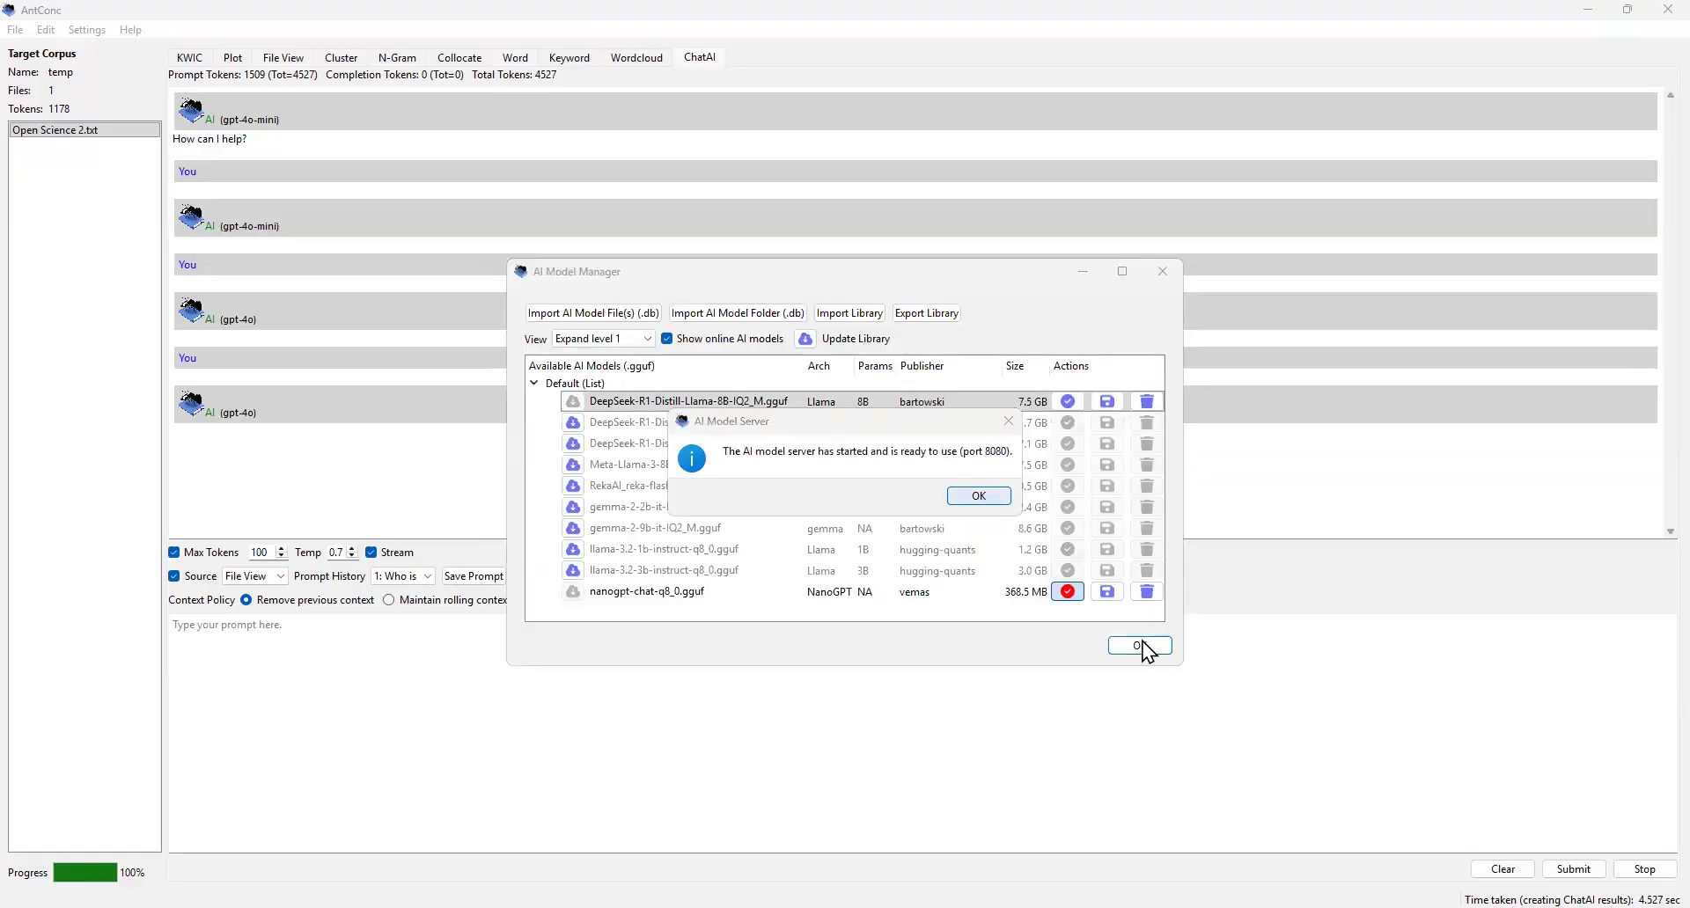
pyautogui.click(1140, 646)
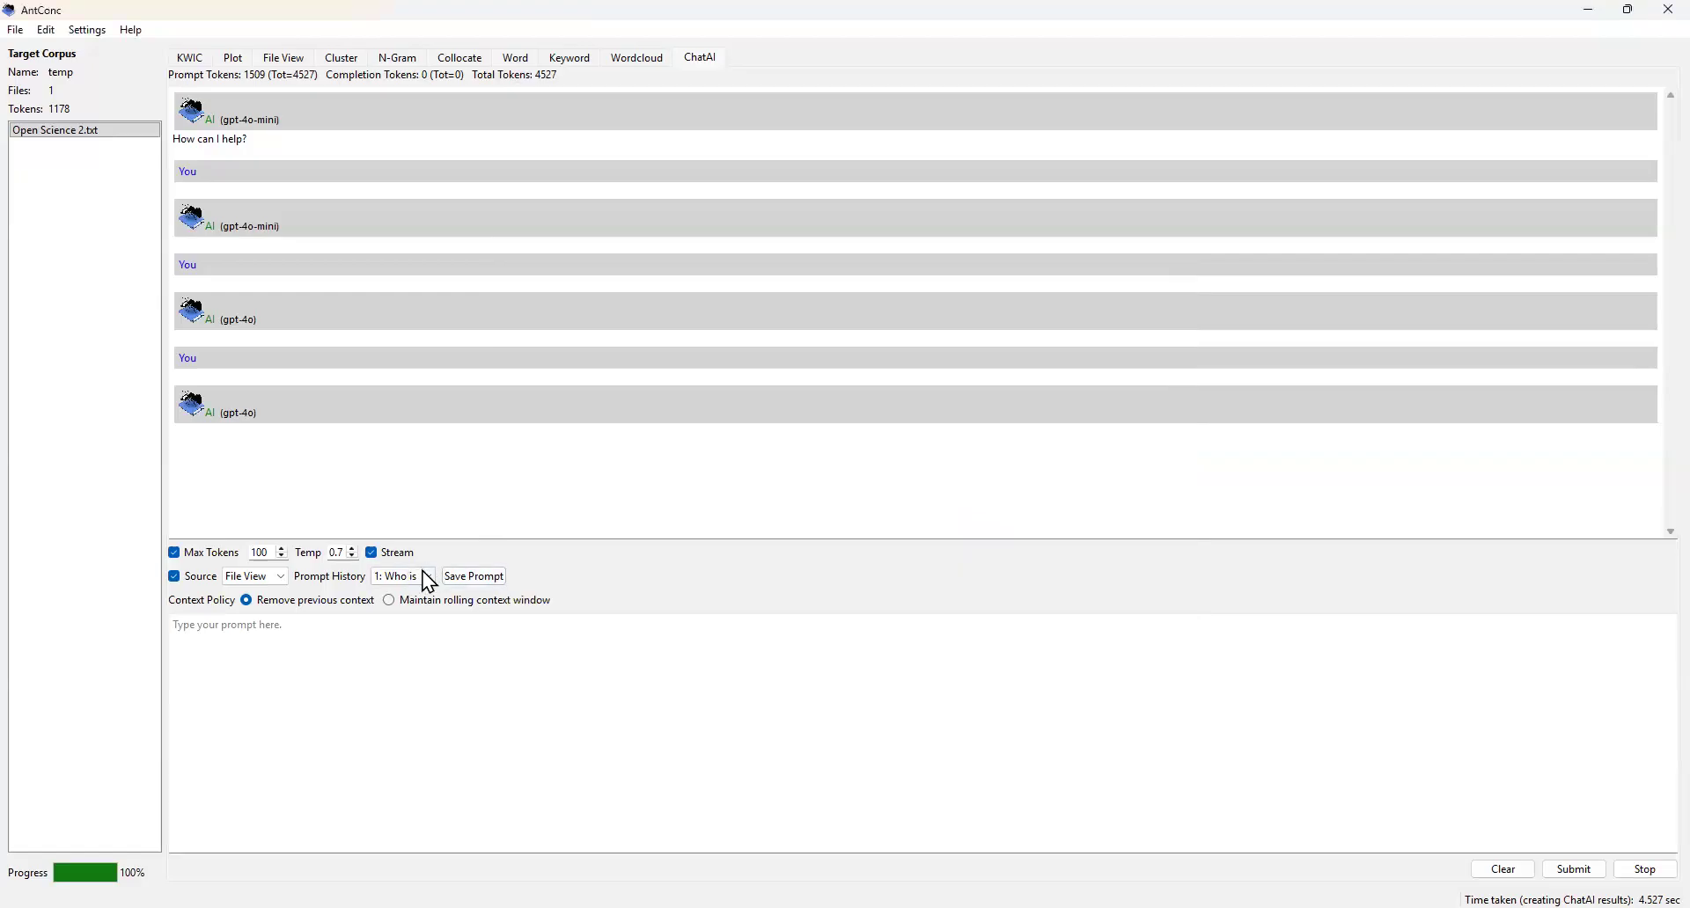
# - Try submitting the ChatAI request with the File View source, and again with the source set to KWIC
pyautogui.click(1575, 869)
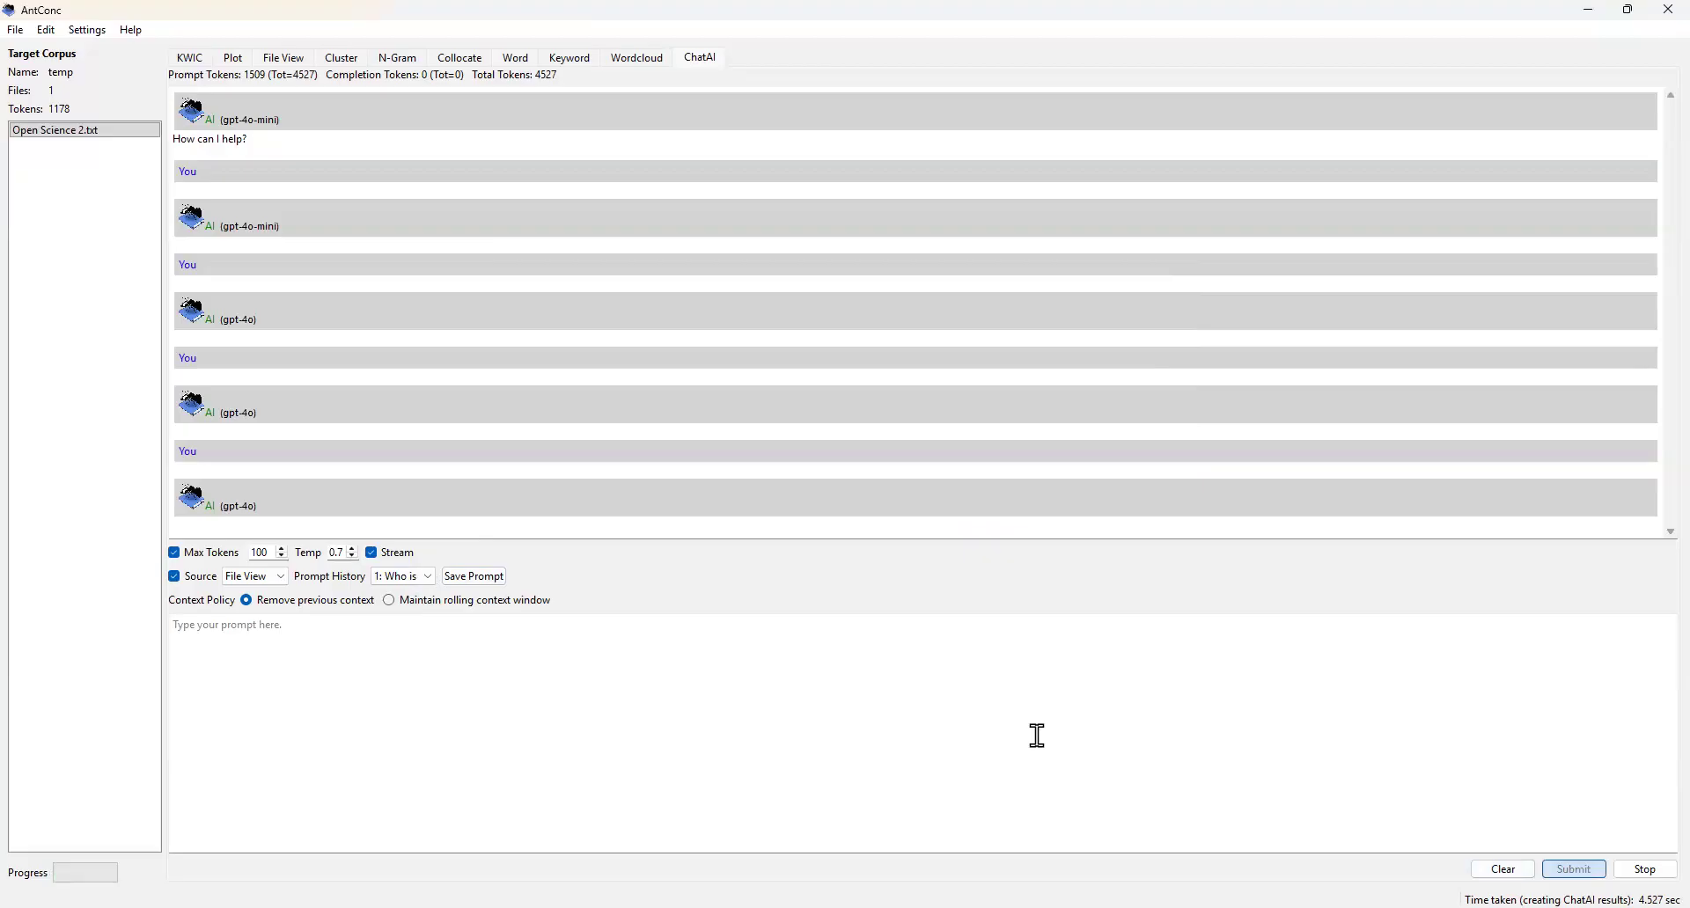
pyautogui.click(914, 489)
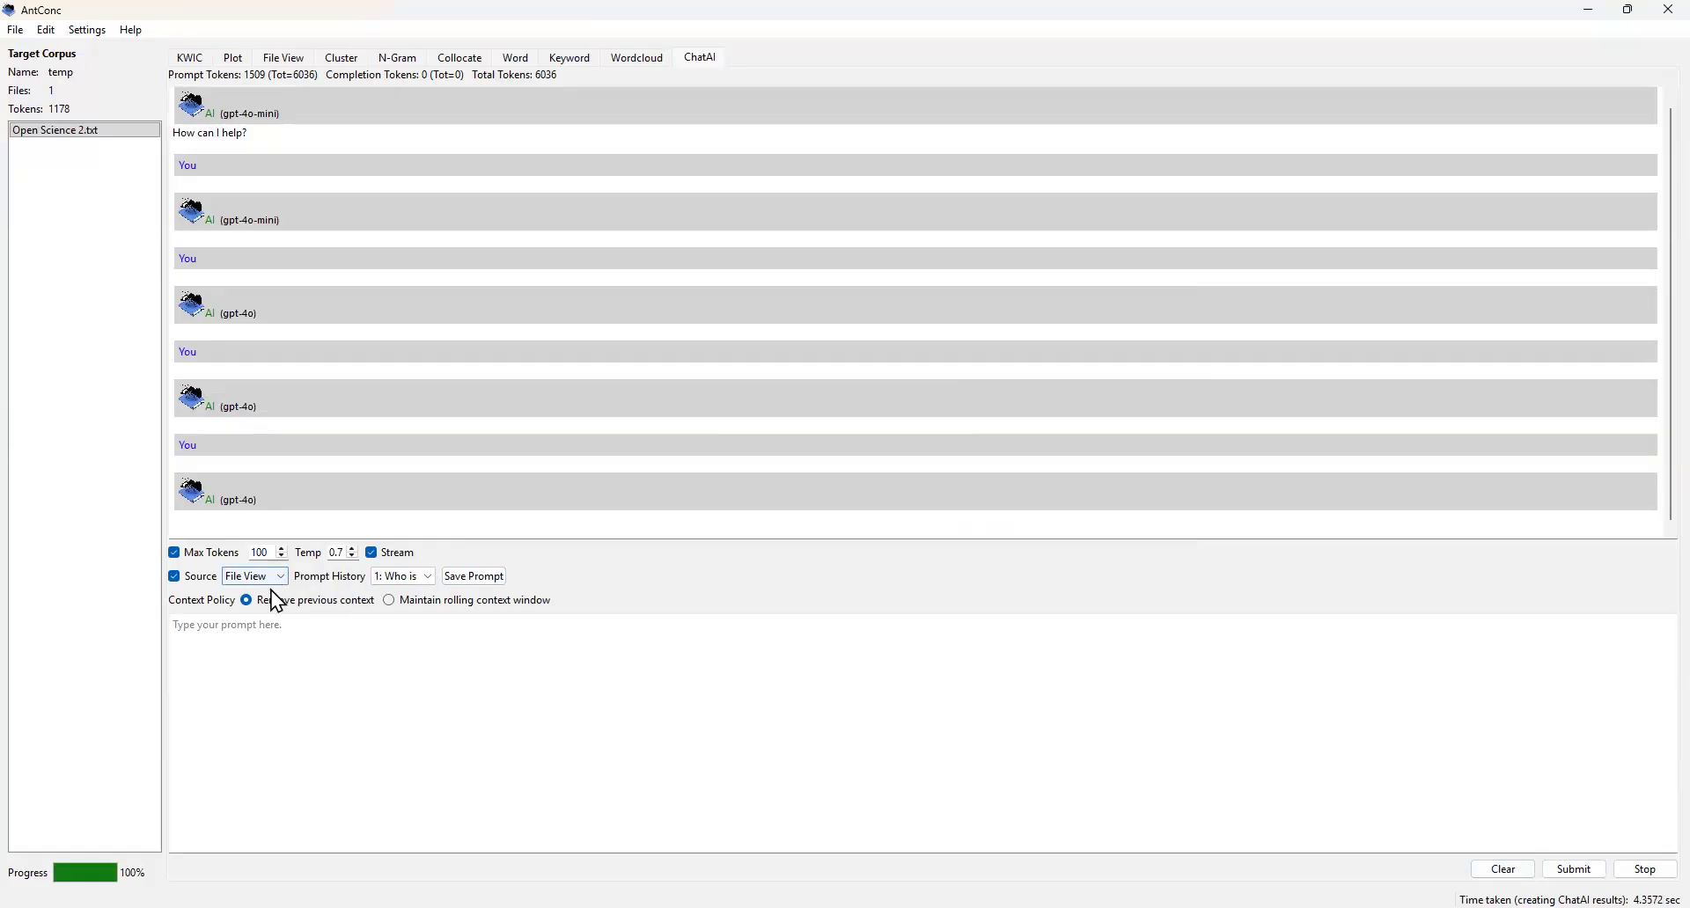
pyautogui.click(341, 609)
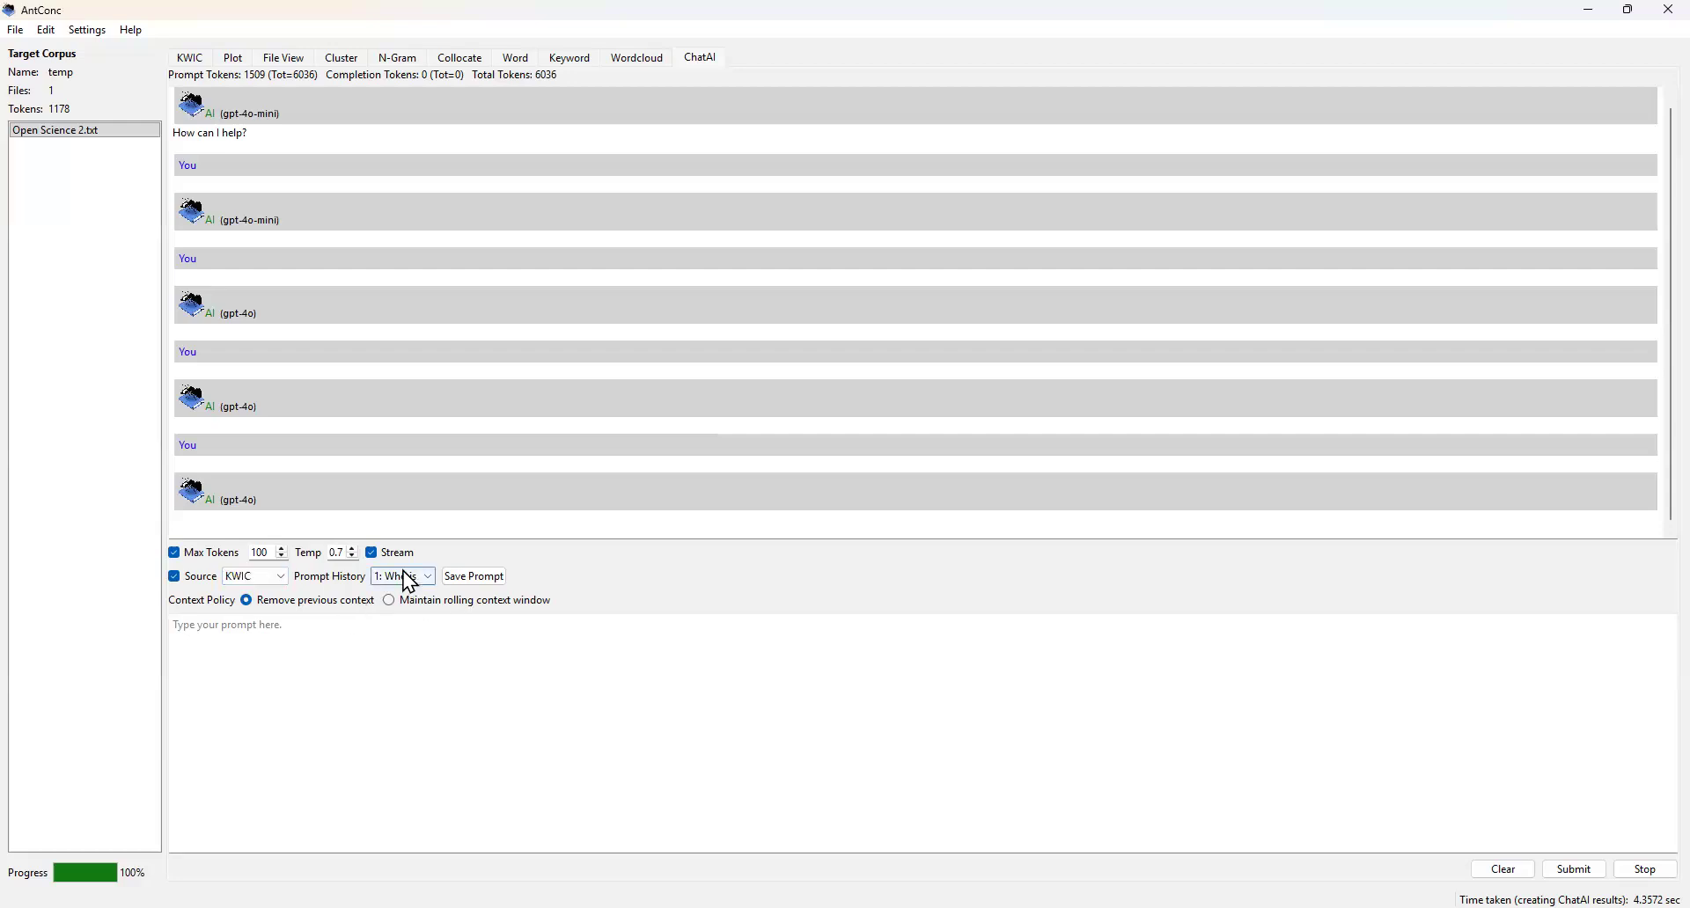
pyautogui.click(1575, 871)
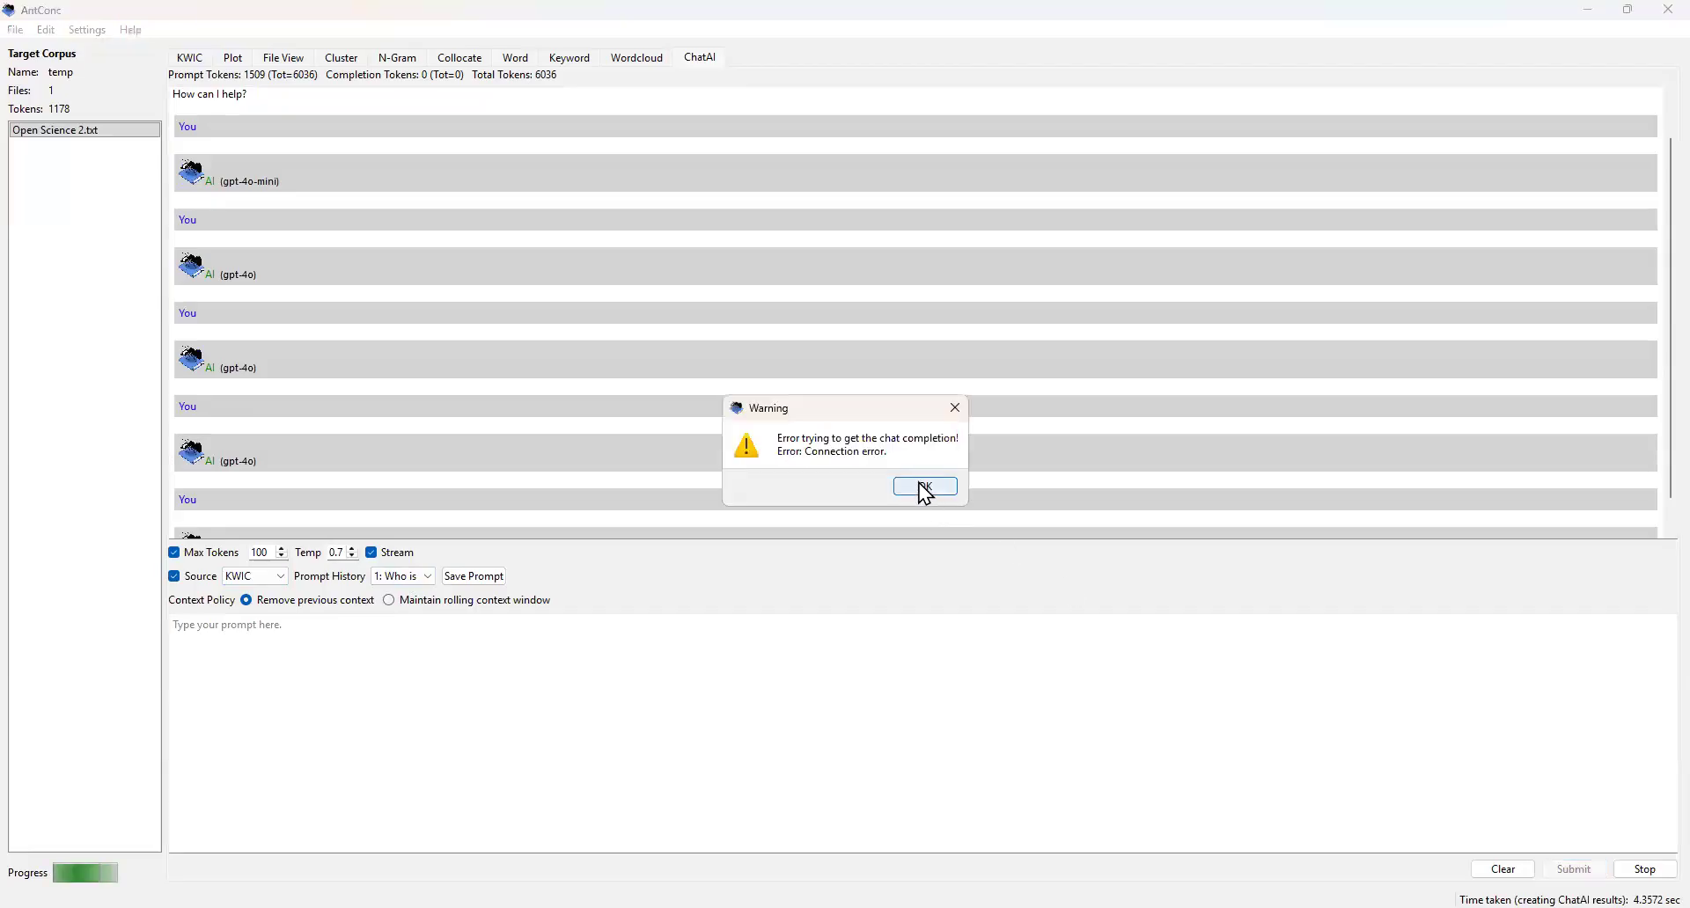
pyautogui.click(925, 489)
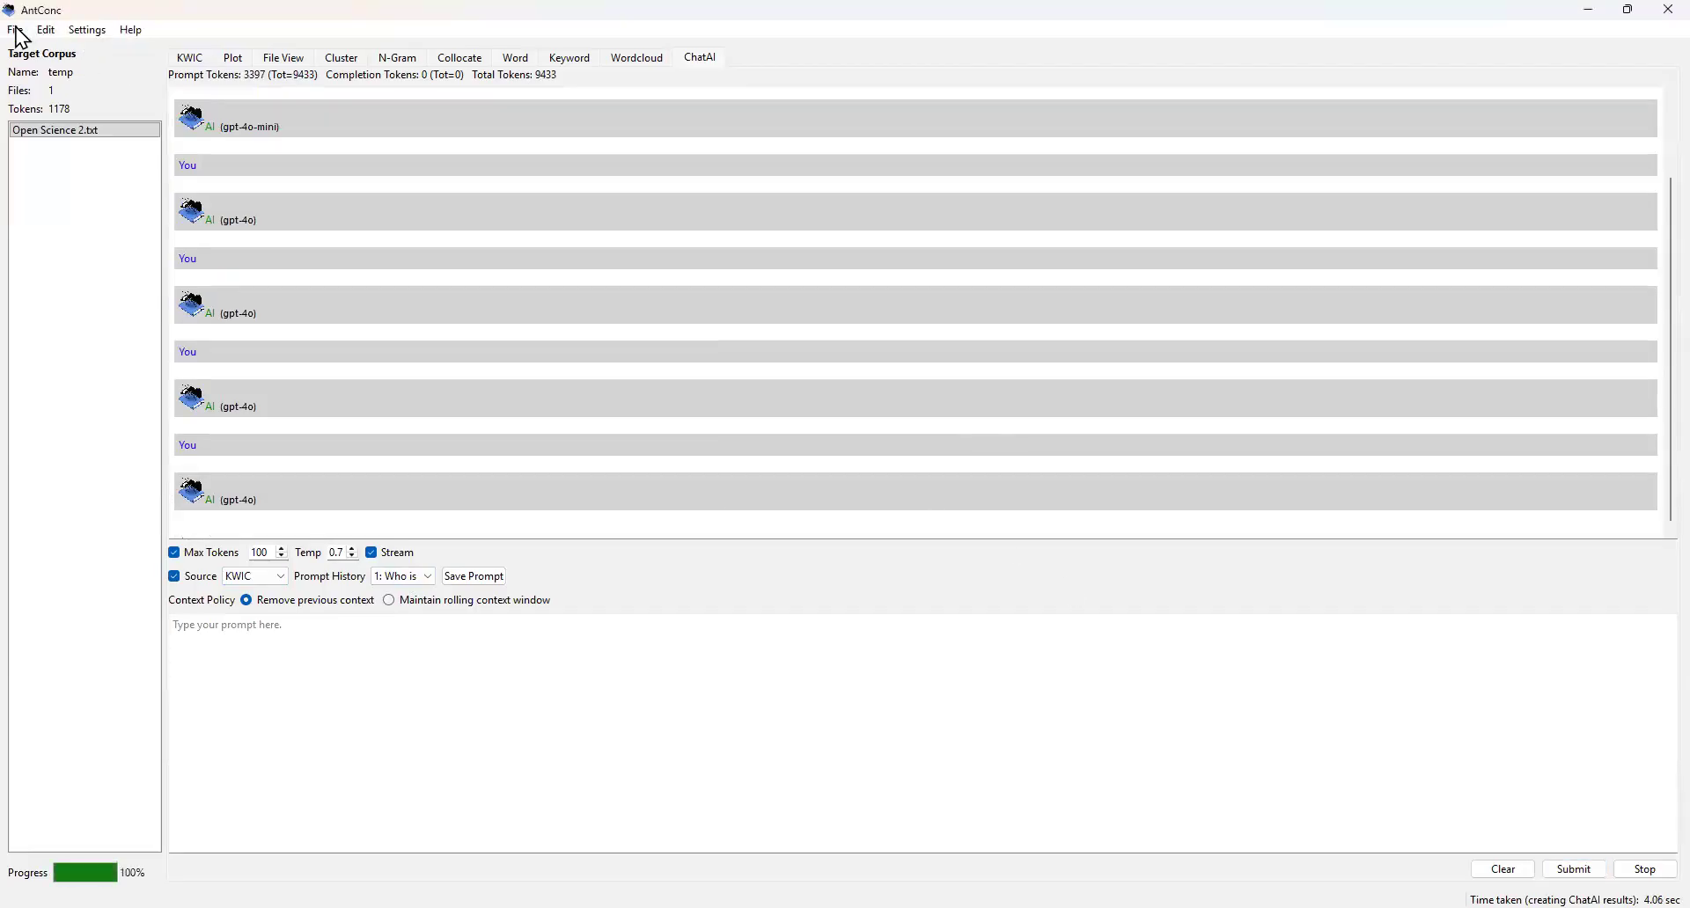
# - Examine the ChatAI system prompt in the tool settings and the AI service options in the global settings
pyautogui.click(16, 32)
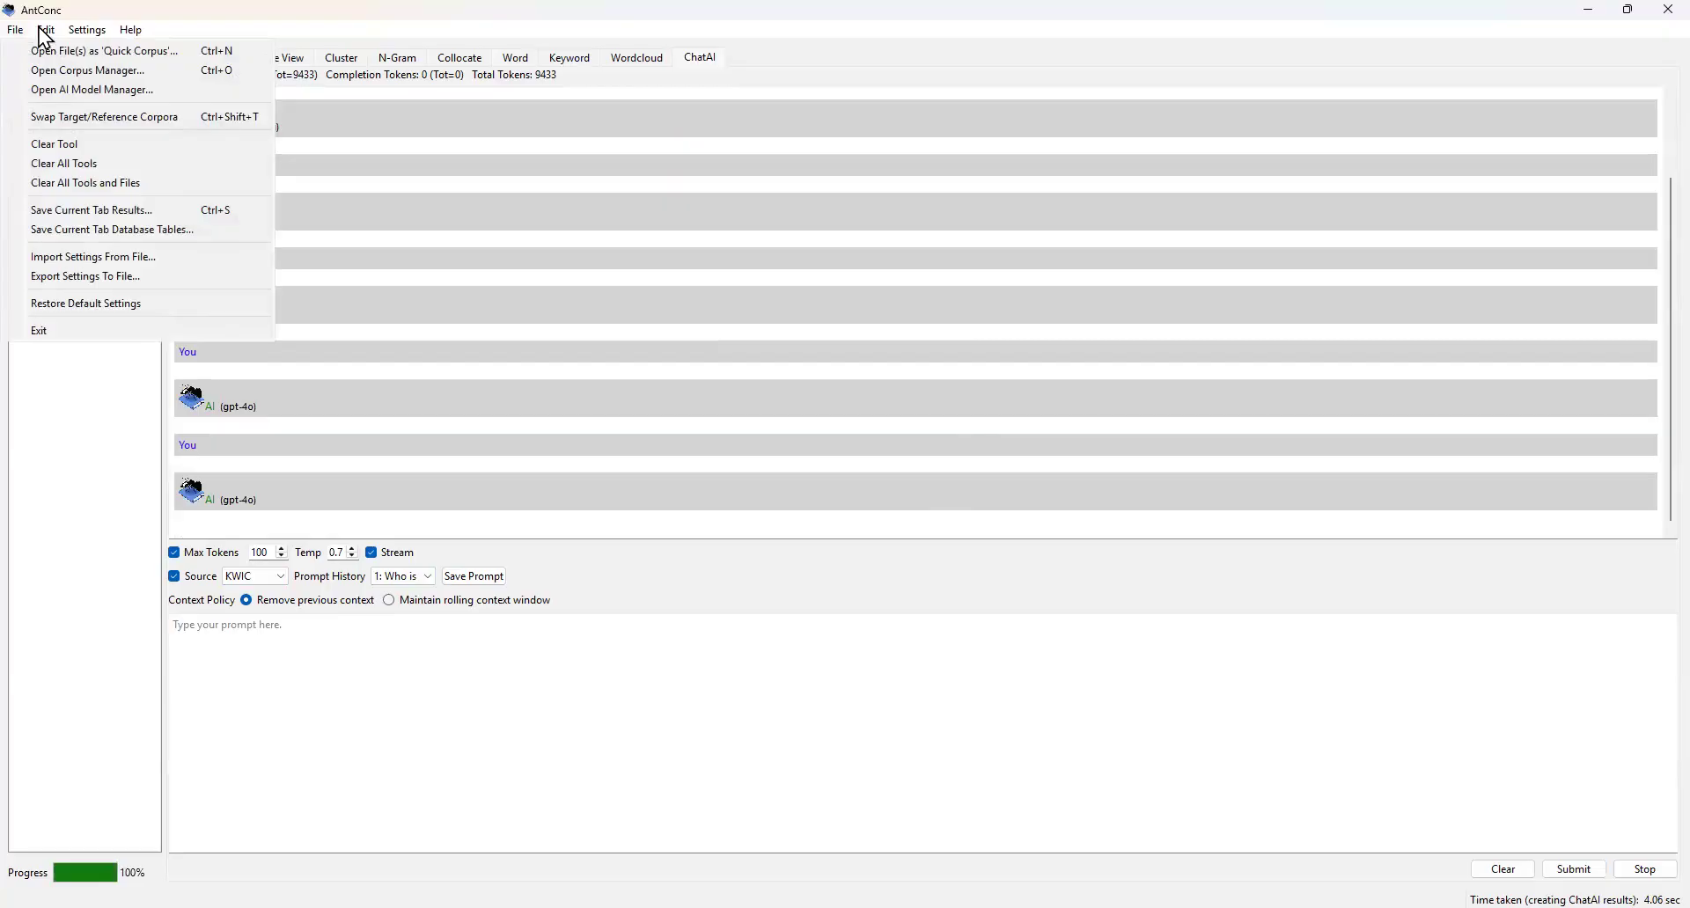
pyautogui.click(85, 31)
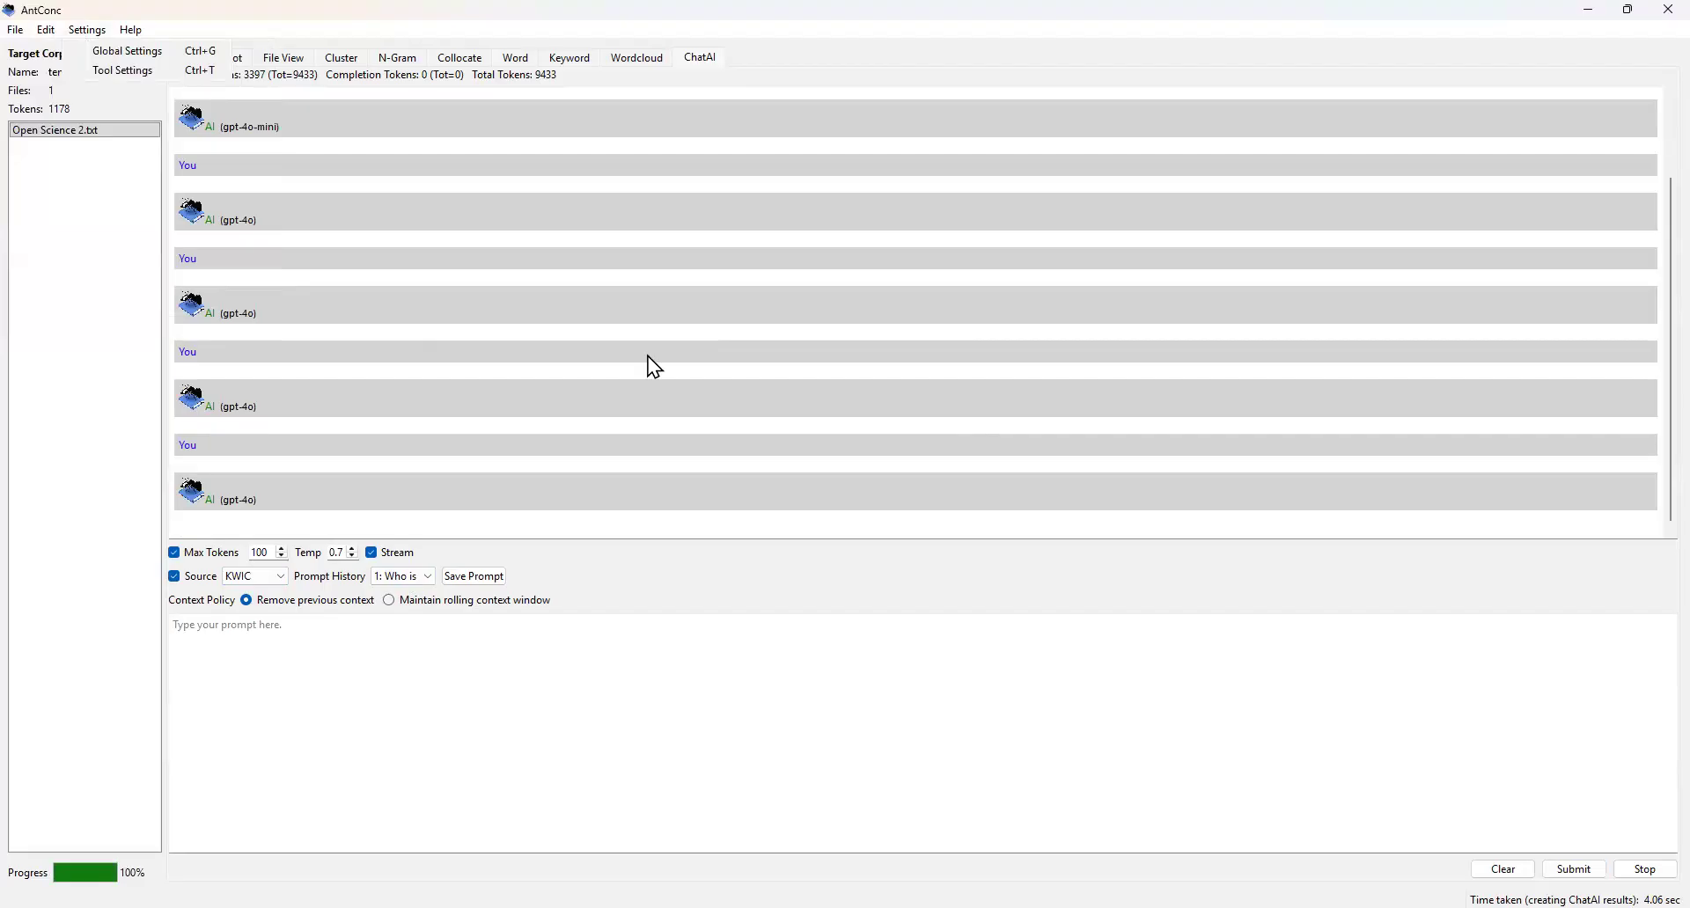
pyautogui.hotkey('ctrl', 't')
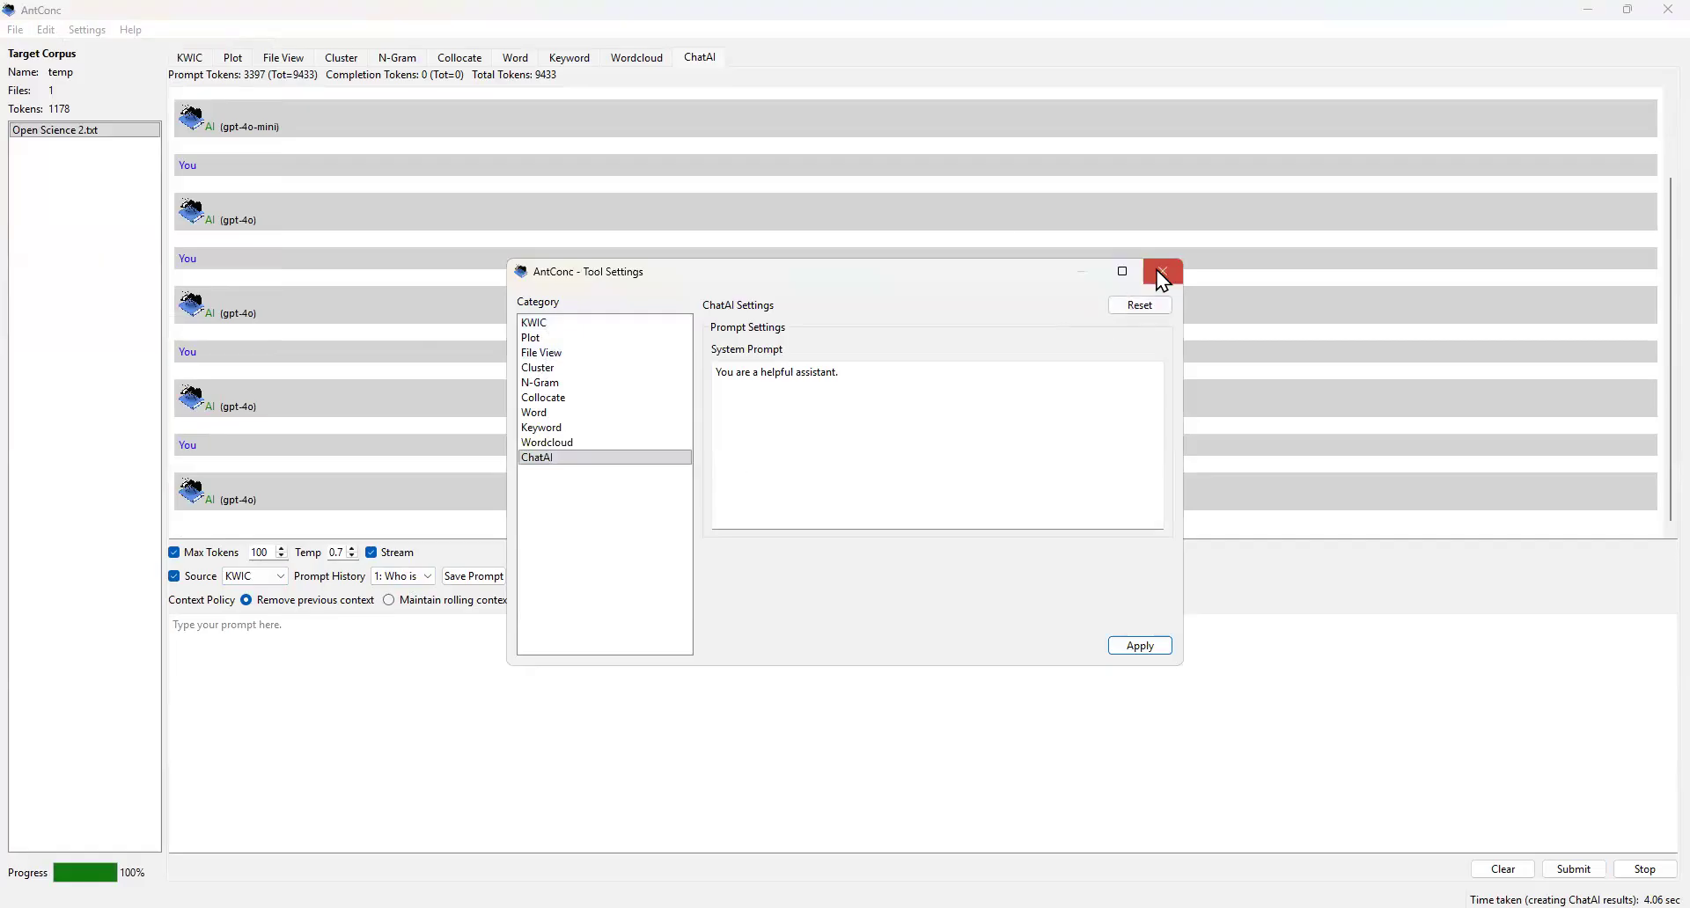
pyautogui.click(81, 30)
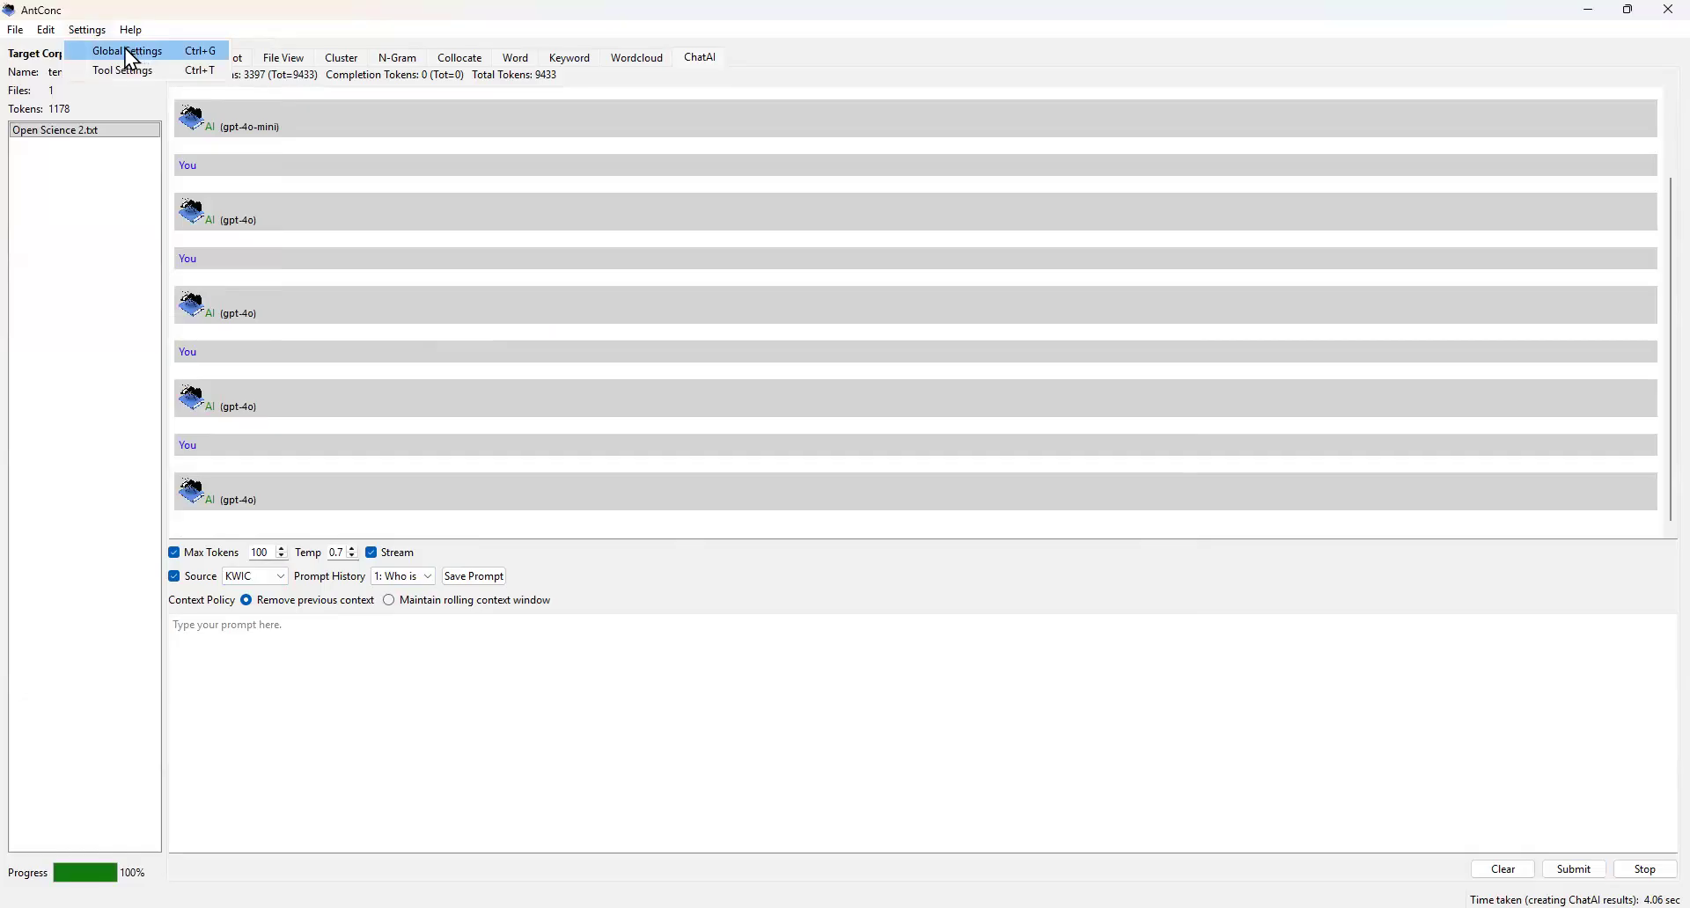
pyautogui.click(124, 51)
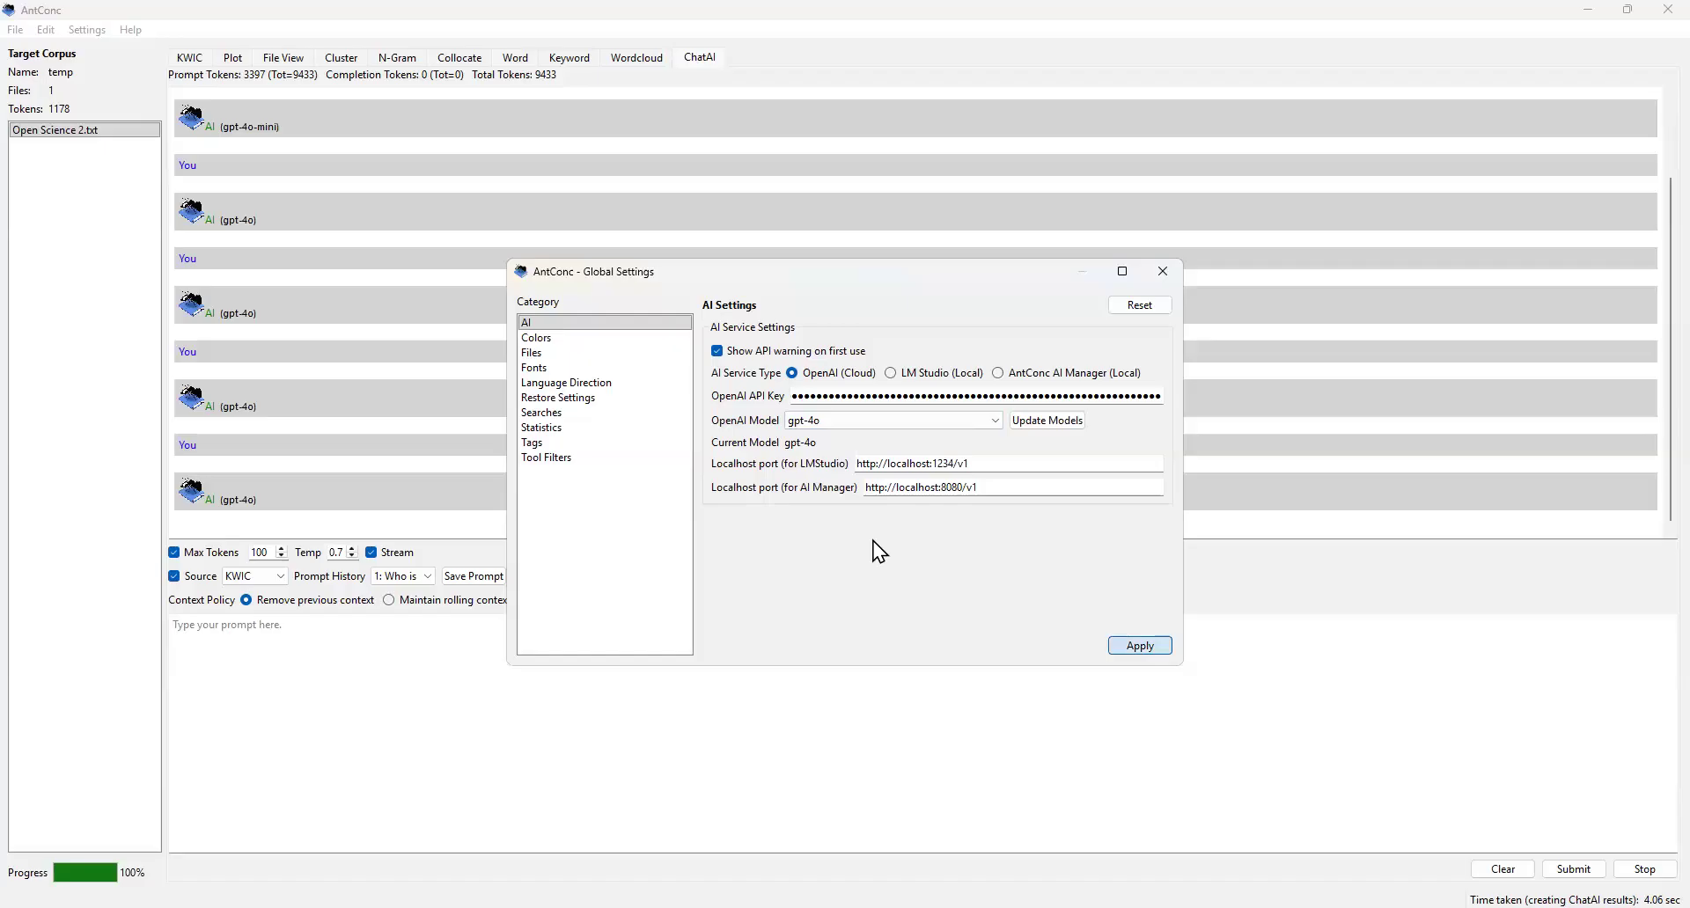
pyautogui.press('Escape')
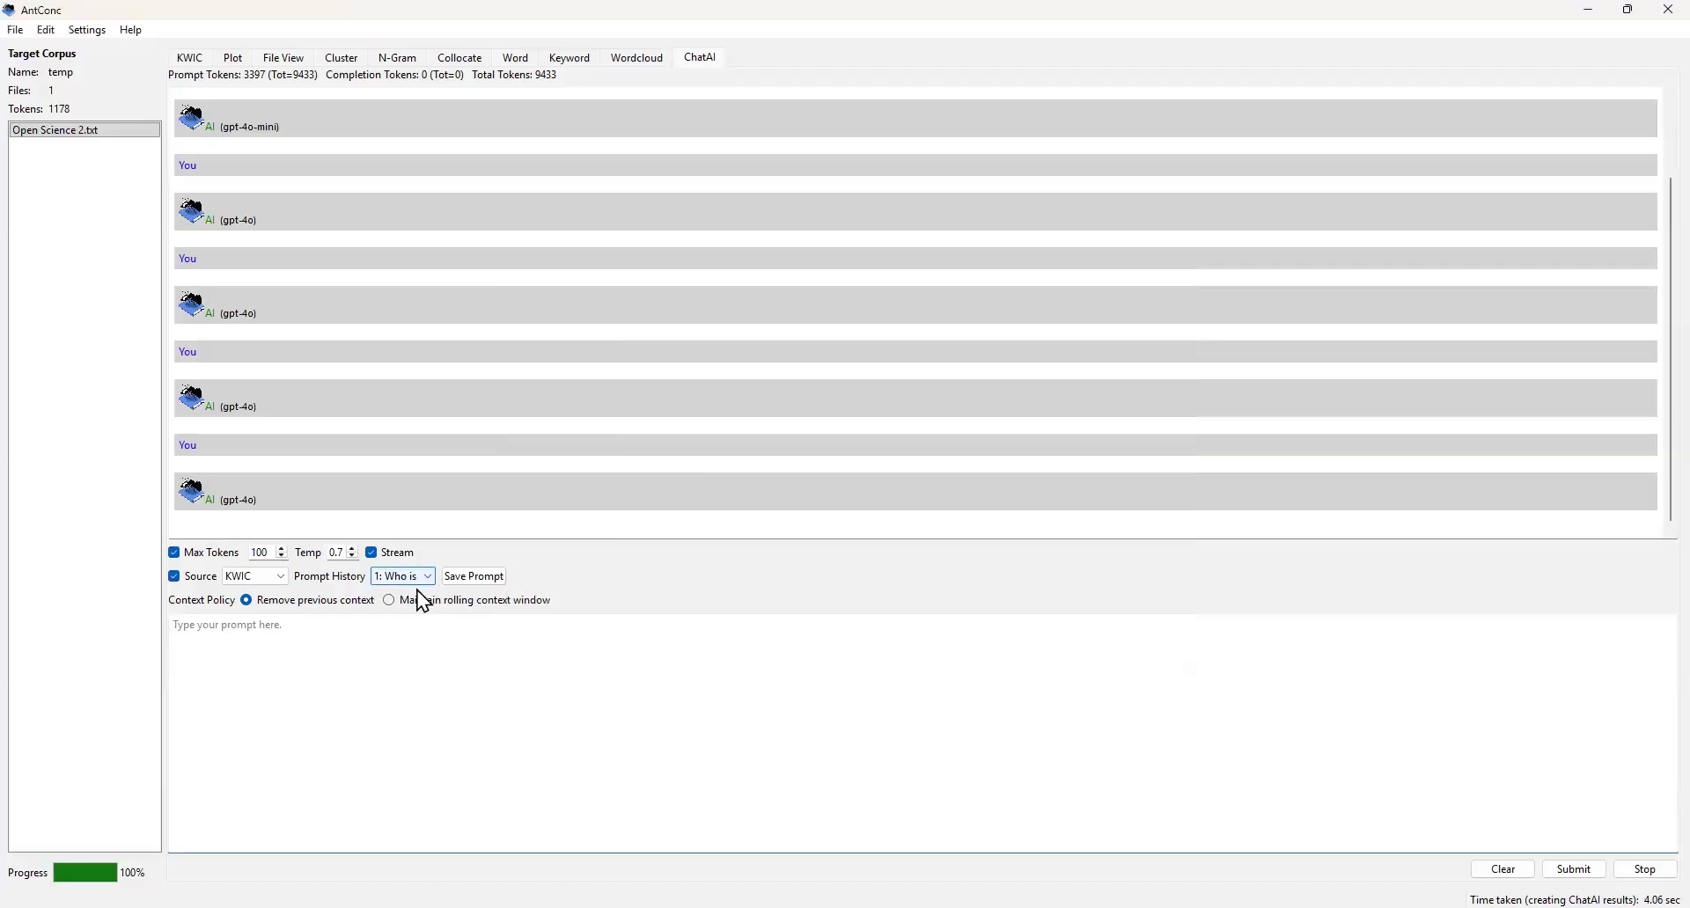
# - Check the saved prompt in the prompt history and try submitting the ChatAI request from the KWIC source once more
pyautogui.click(493, 581)
pyautogui.click(410, 578)
pyautogui.click(1570, 866)
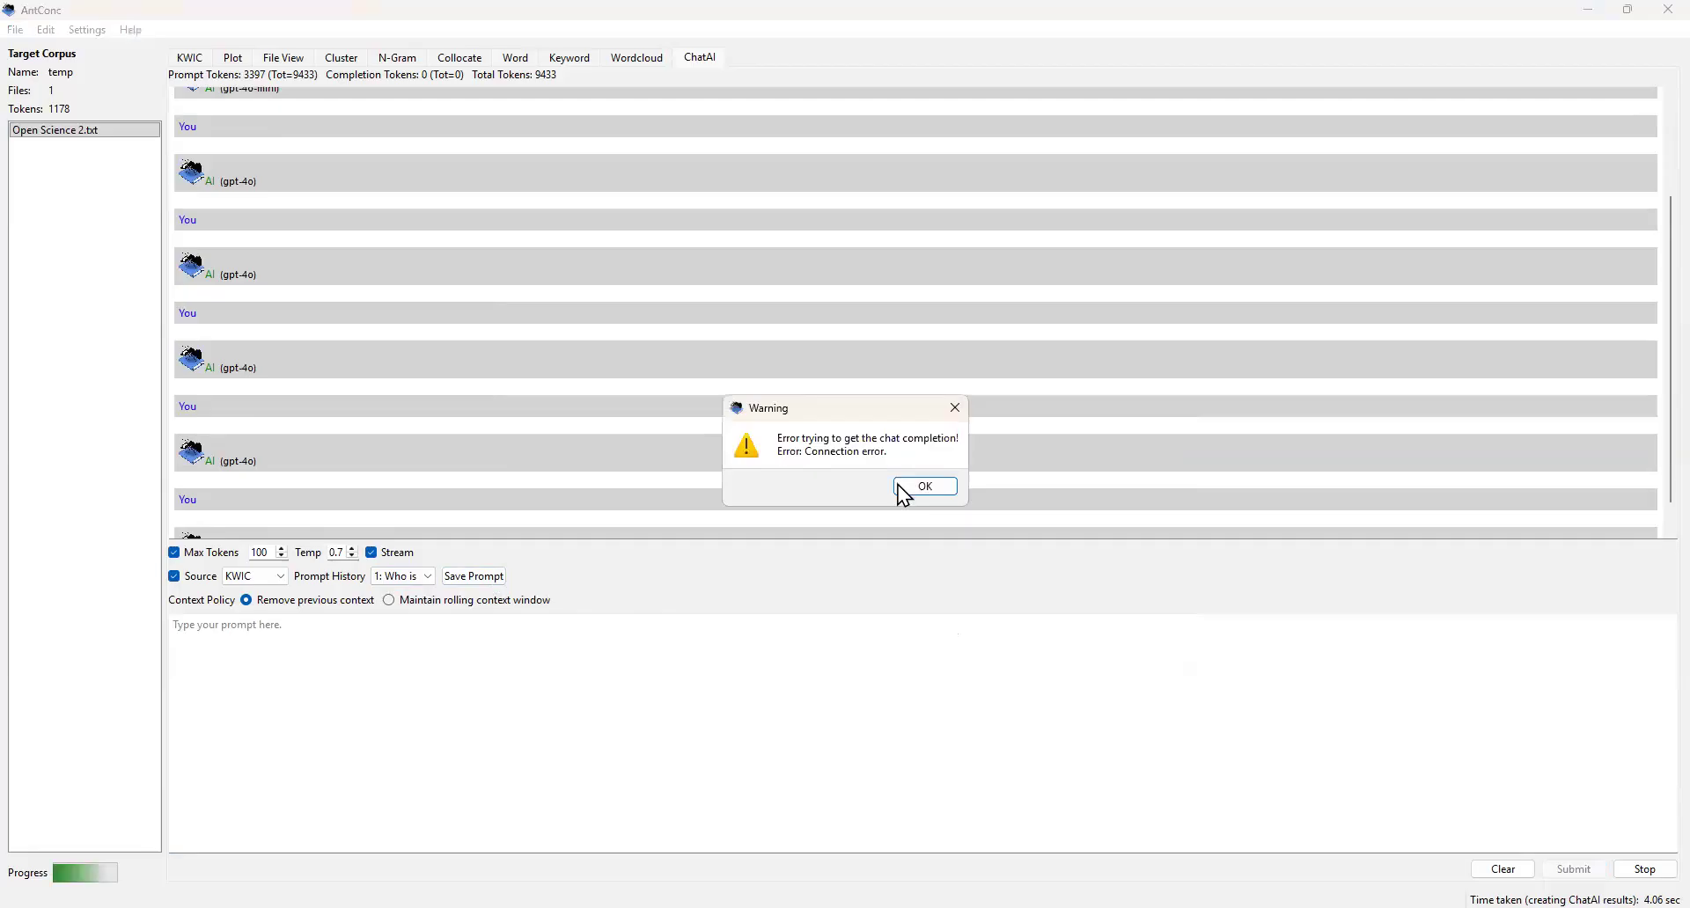
pyautogui.click(926, 489)
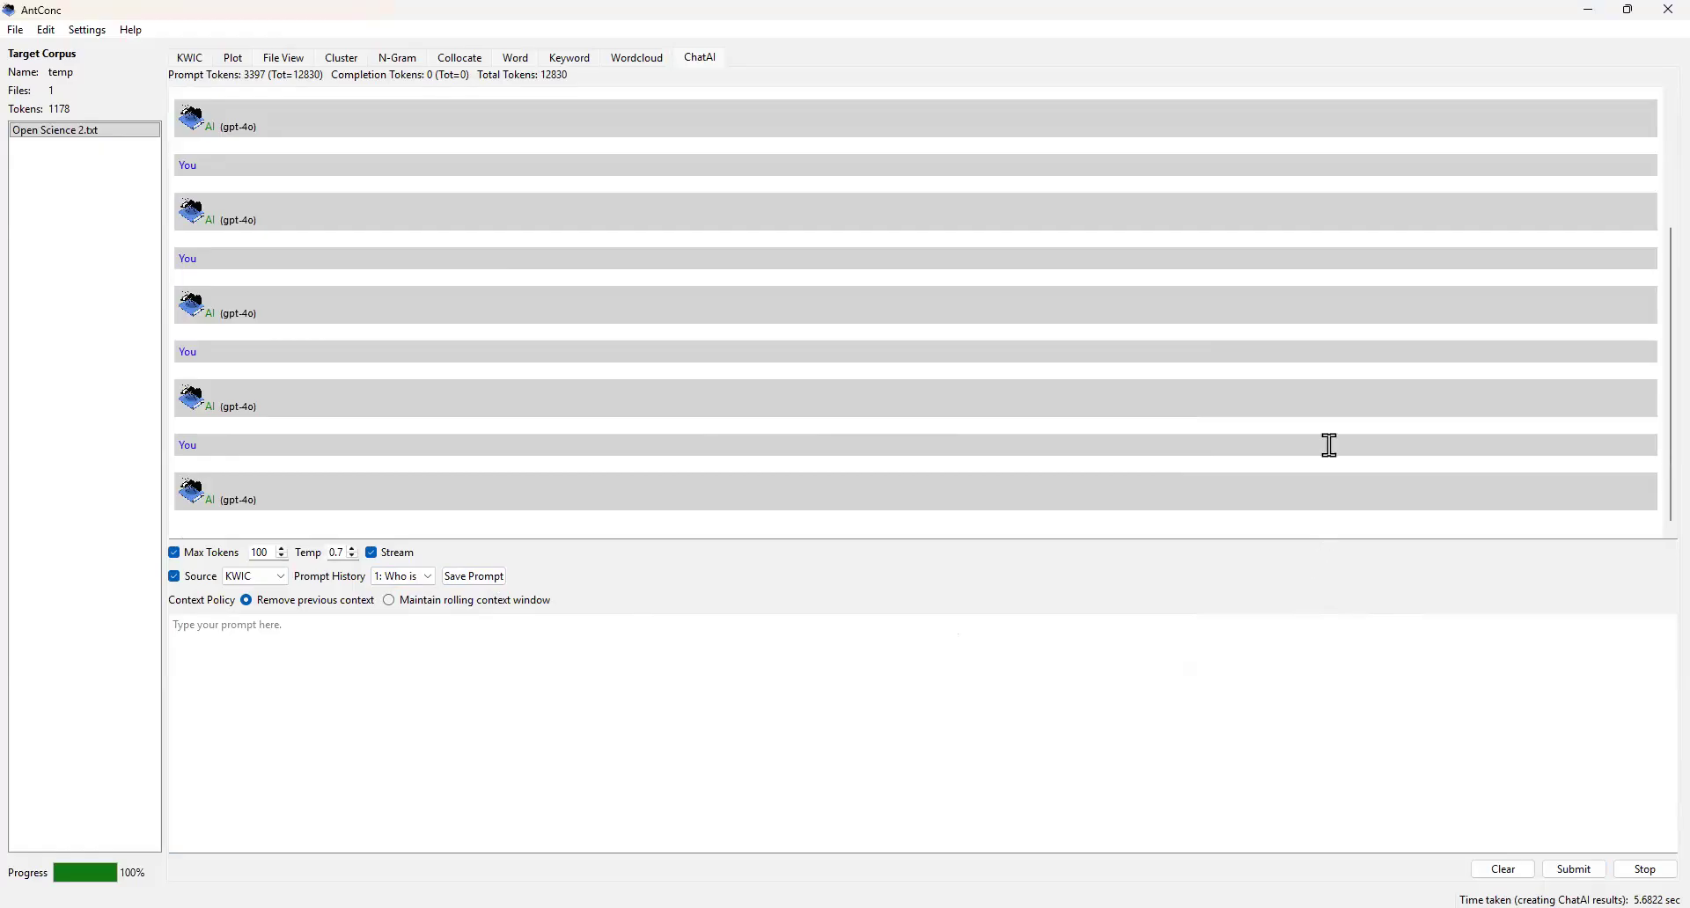
pyautogui.hotkey('alt', 'Tab')
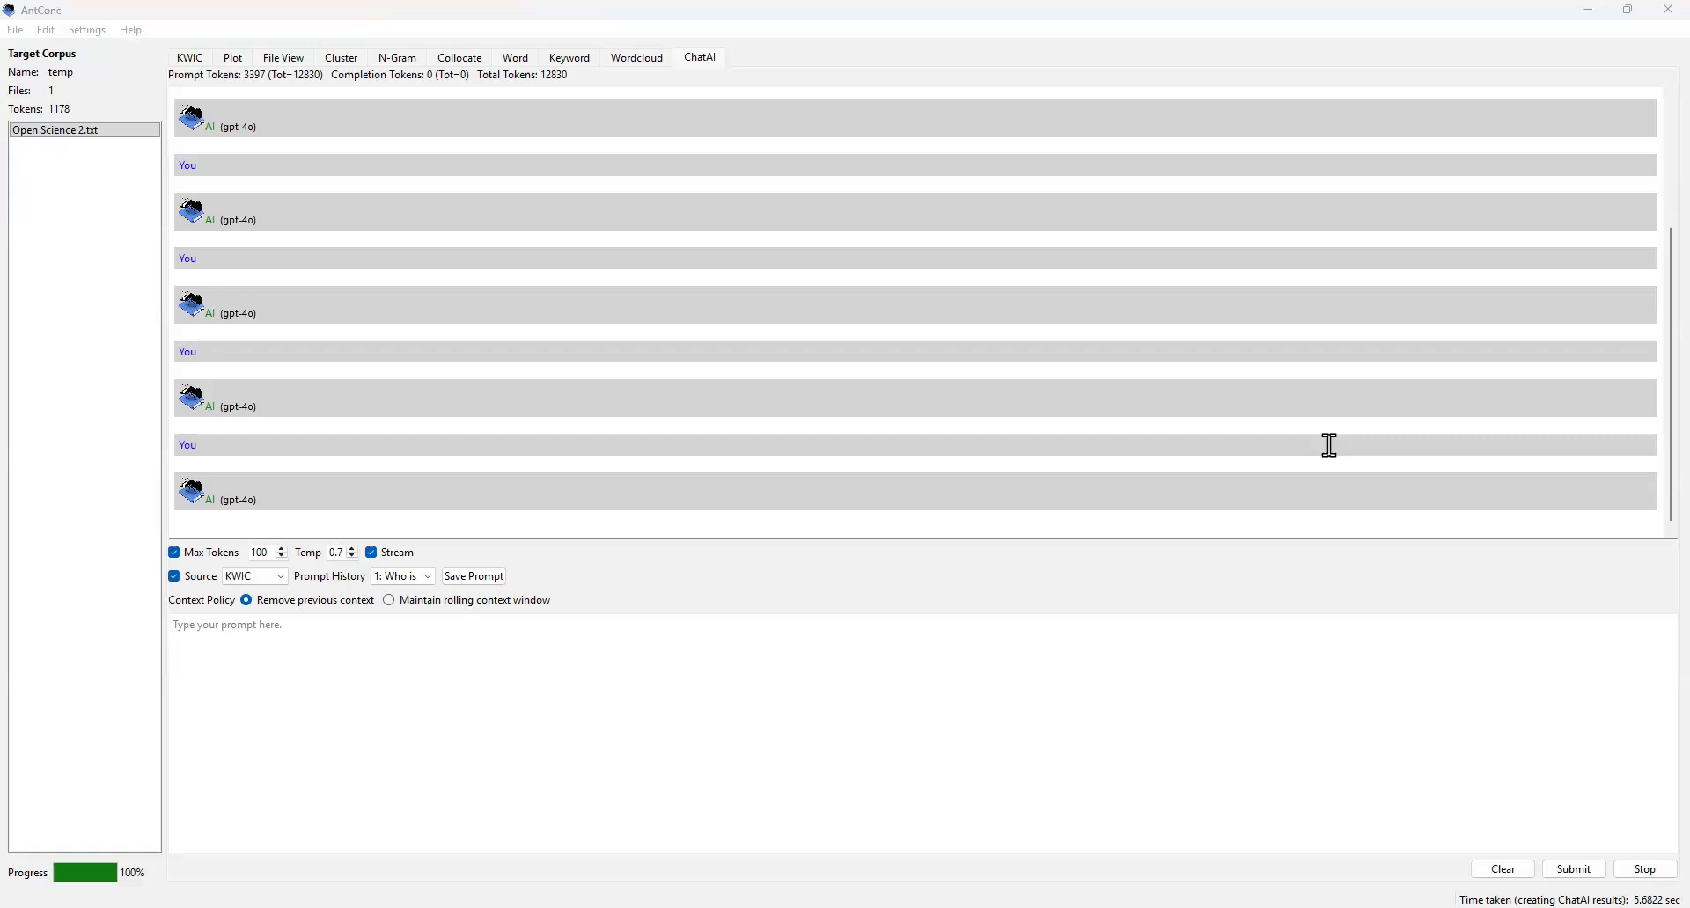